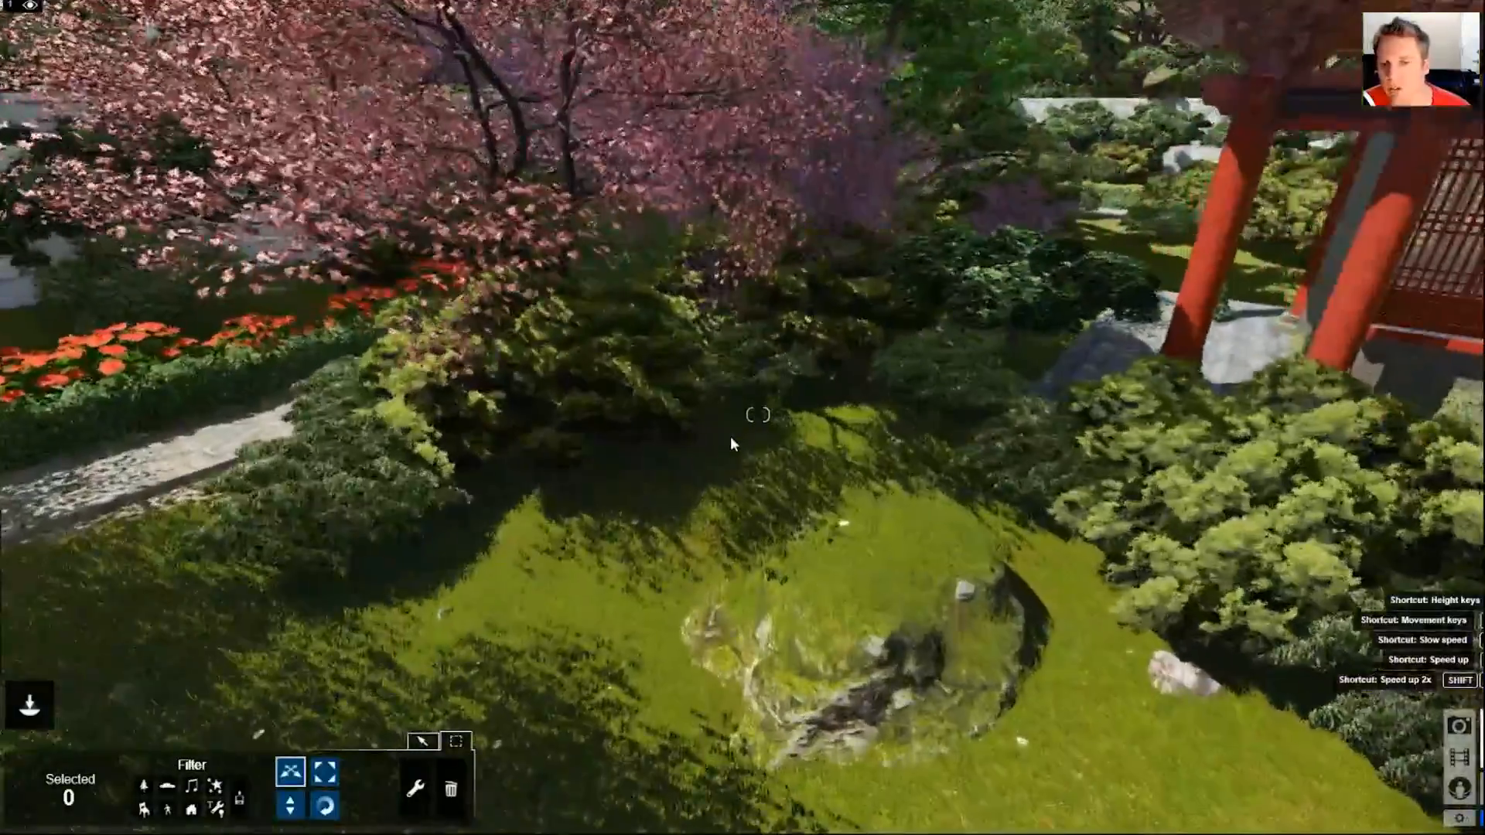
Switch to editing objects, set the category to nature, and activate the context menu mode
right_click_drag(730, 436, 730, 403)
key("s")
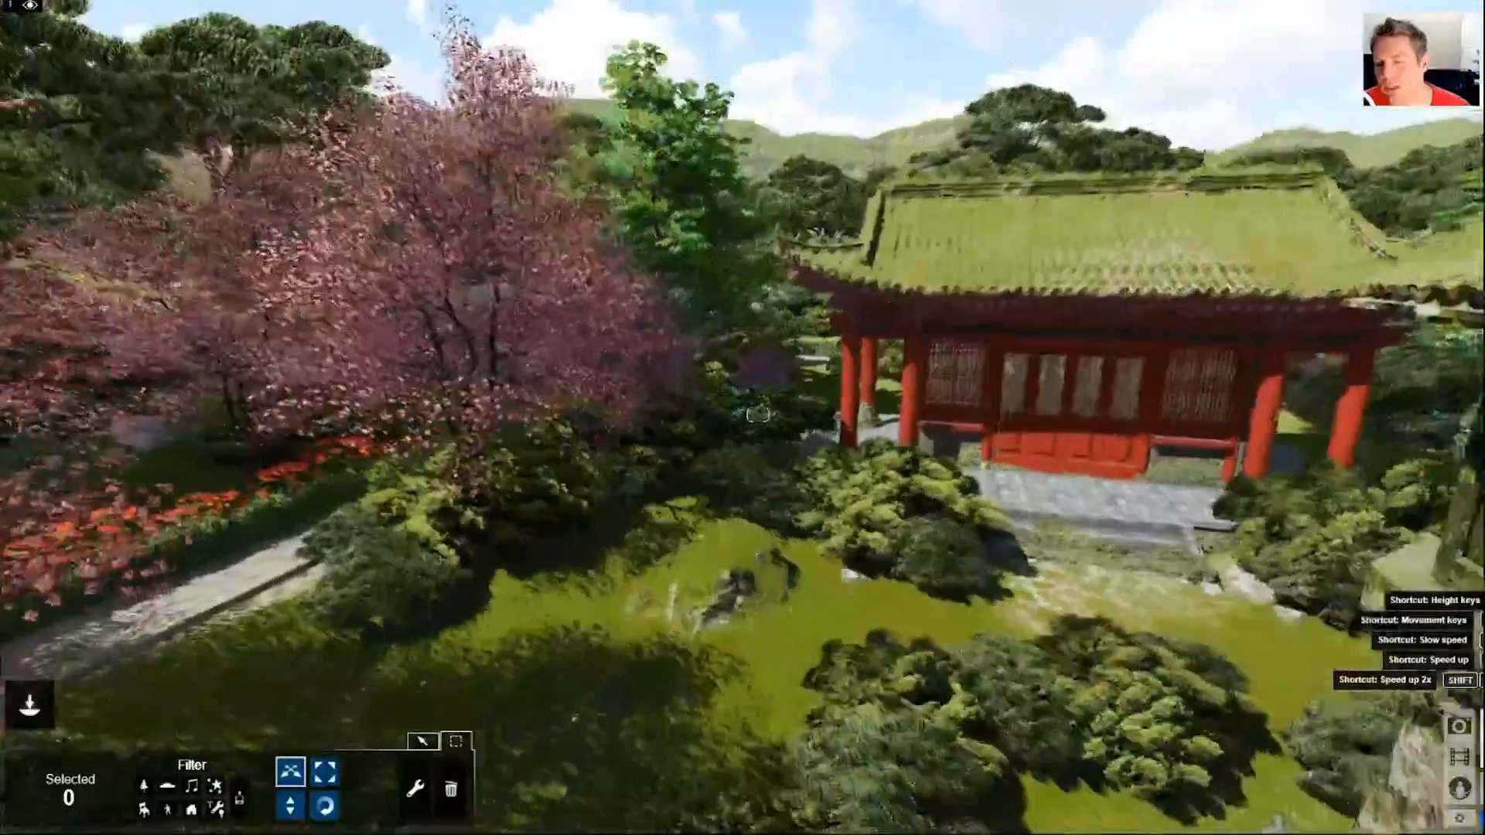
key("w")
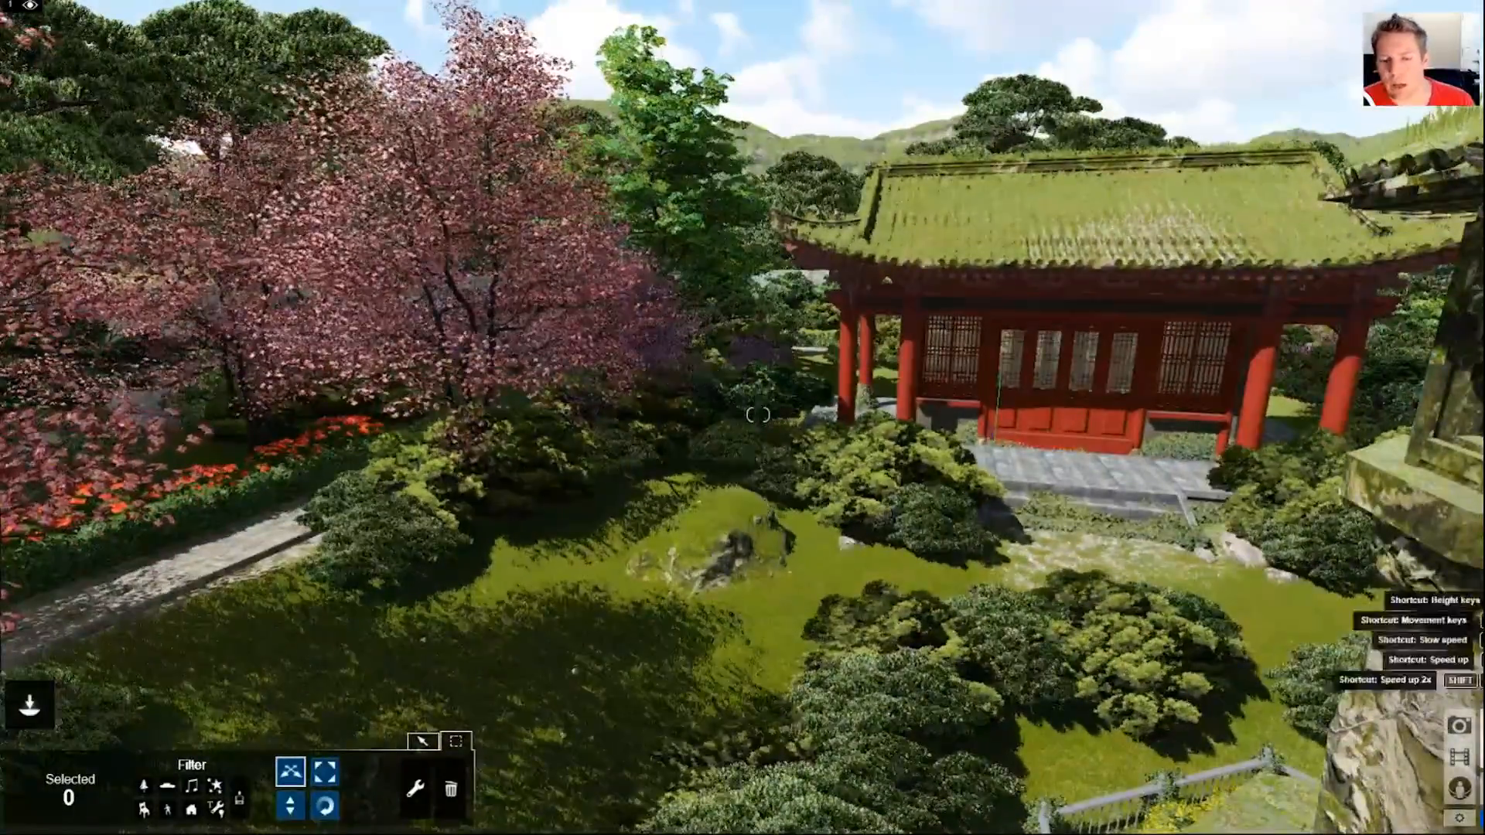
key("d")
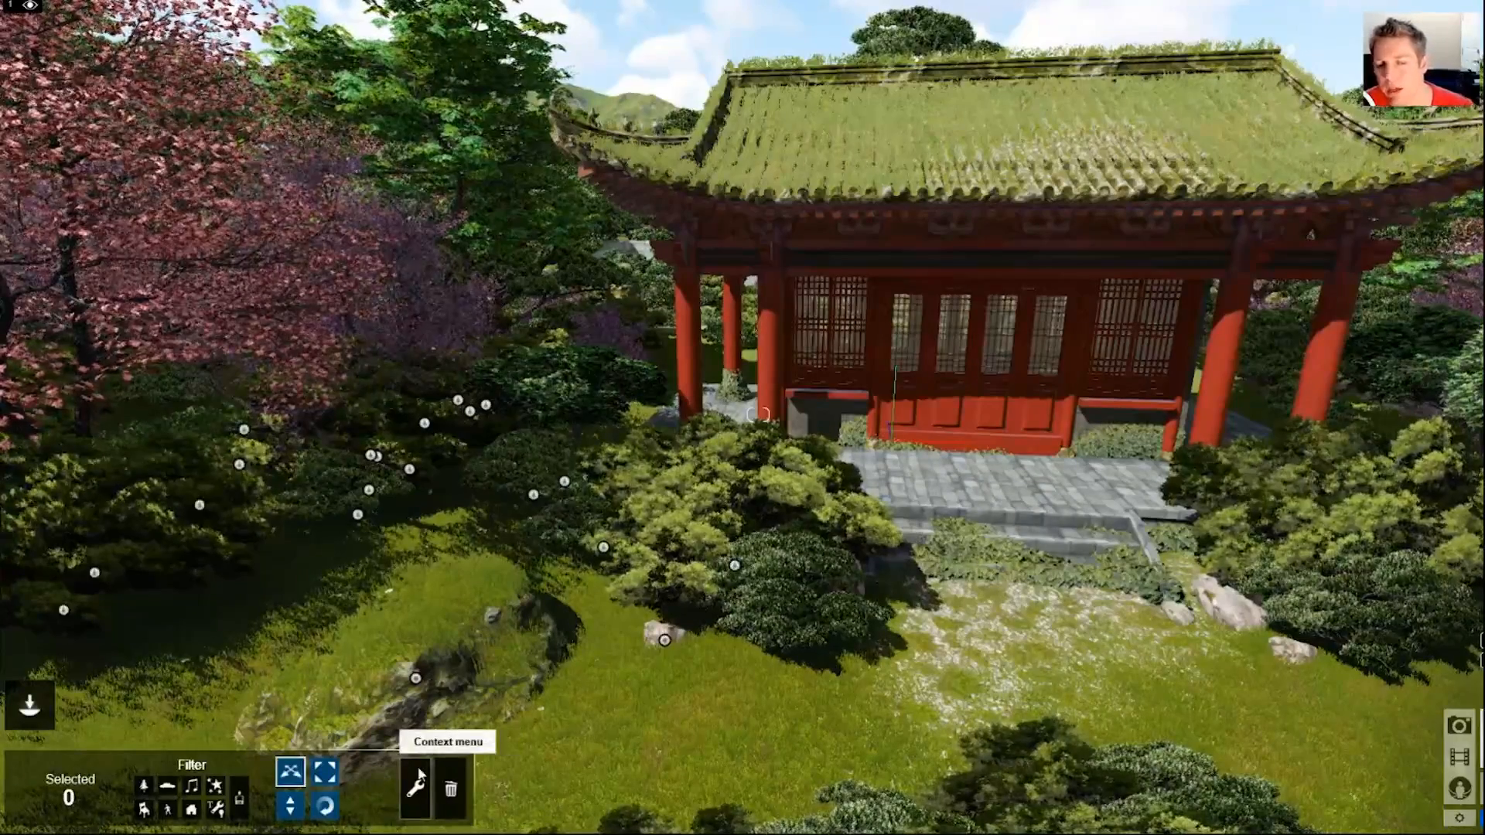
mouse_move(17, 599)
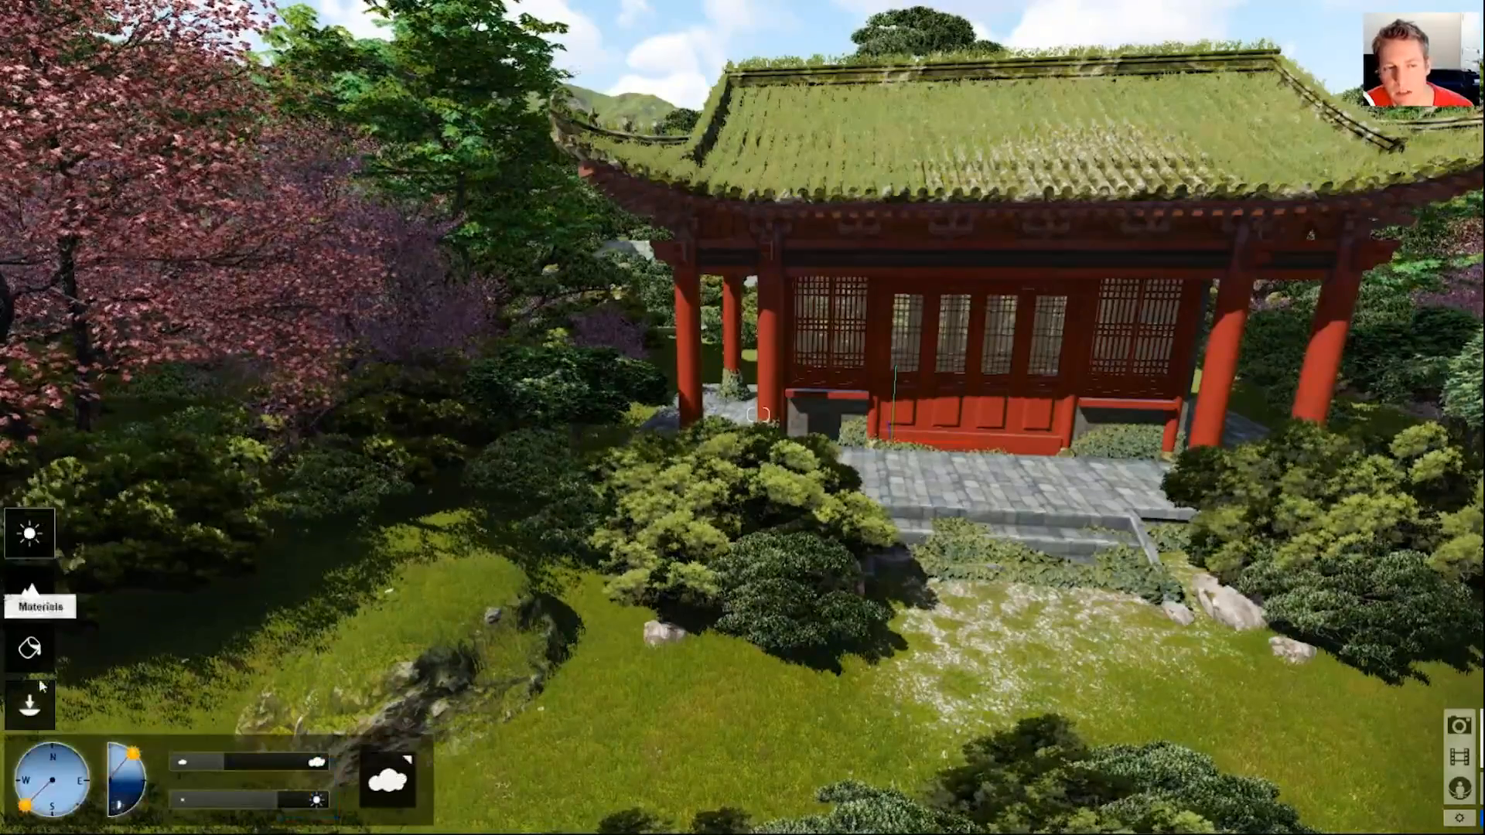
left_click(30, 704)
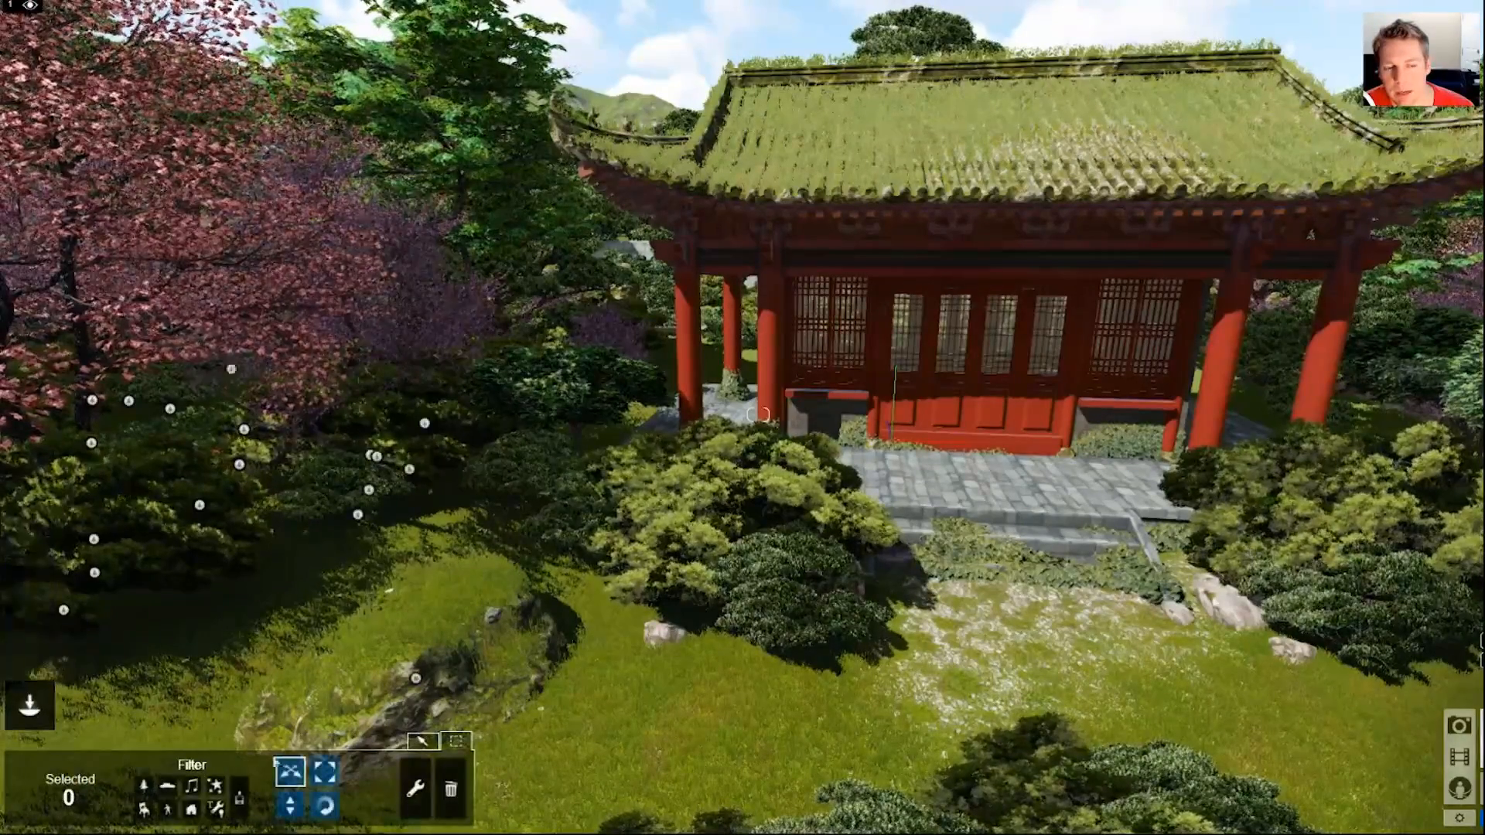
left_click(421, 742)
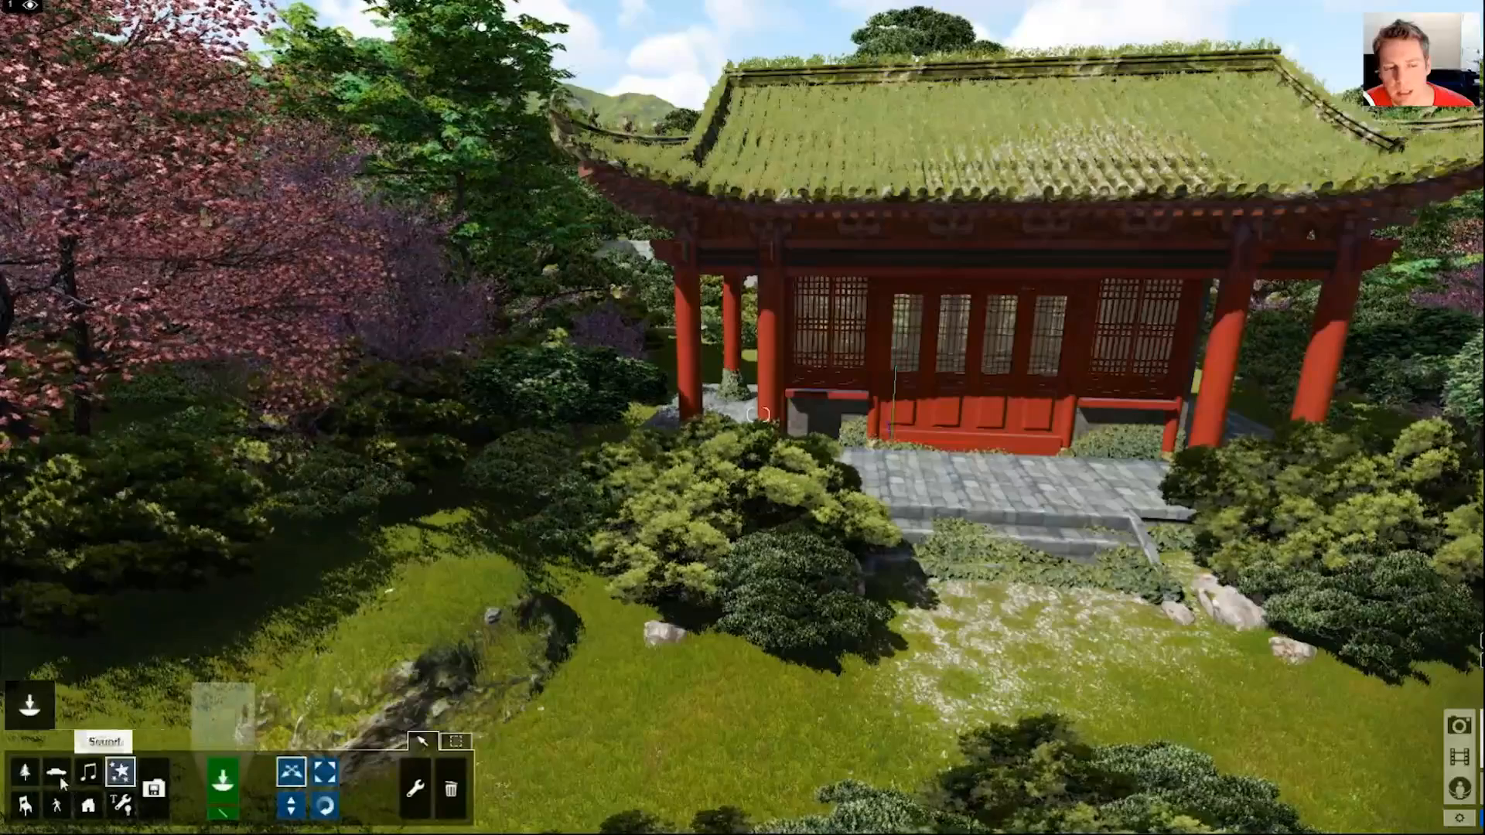
left_click(114, 809)
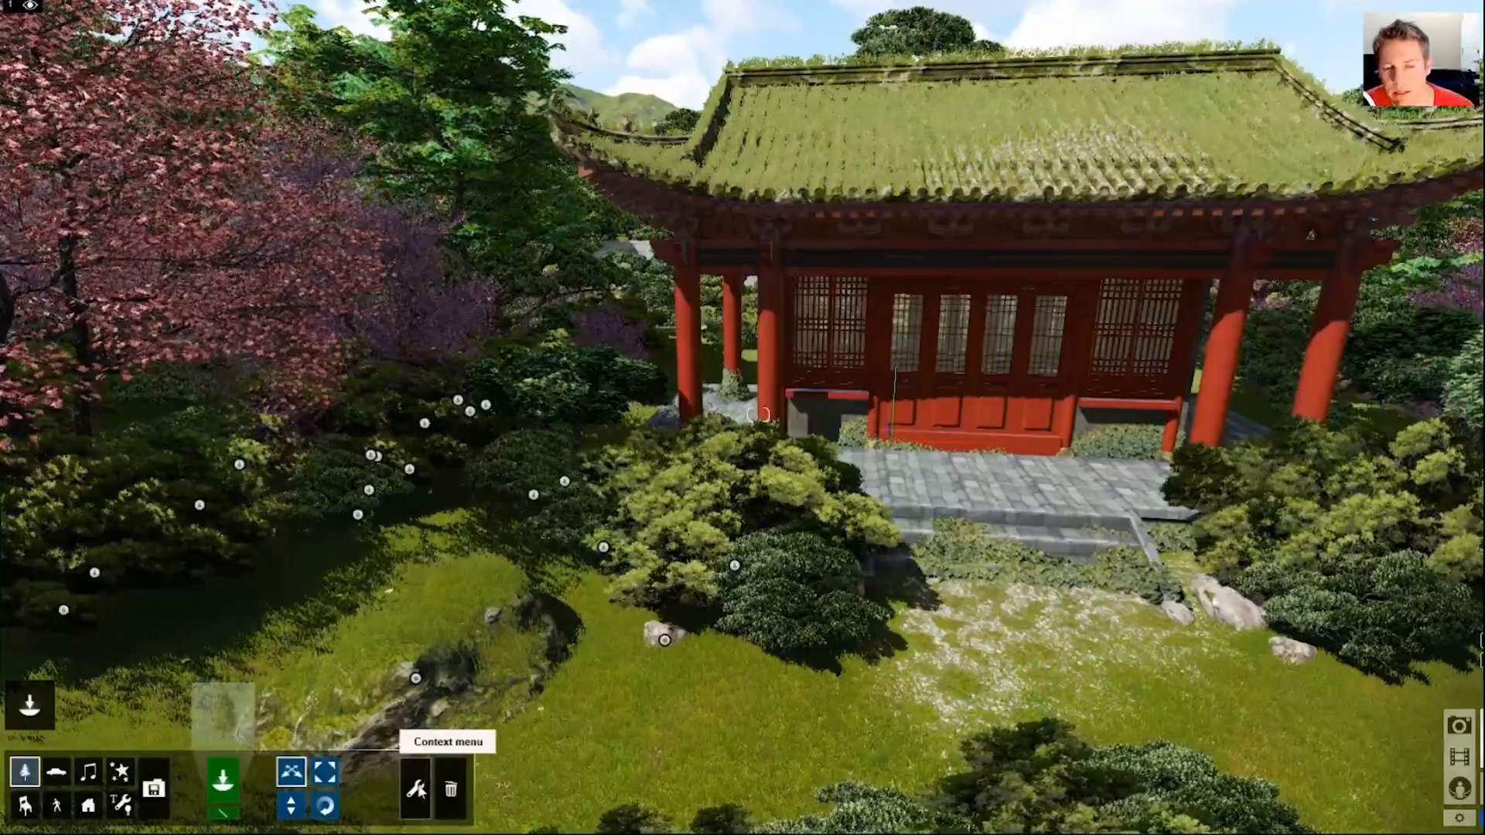
left_click(418, 789)
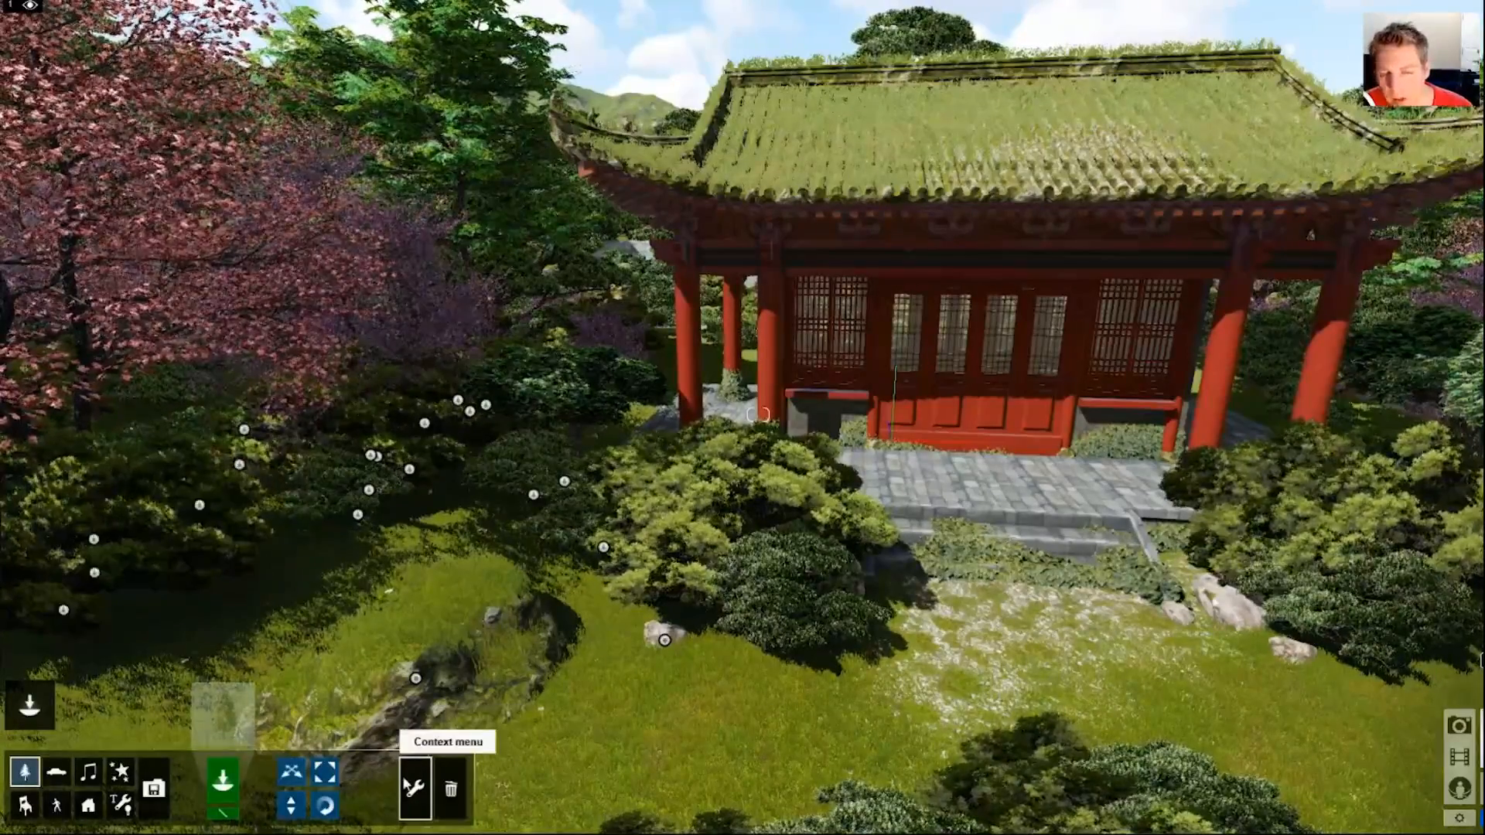
Examine the Selection and Transformation options in the context menu of the pine bush beside the stone path
key("w")
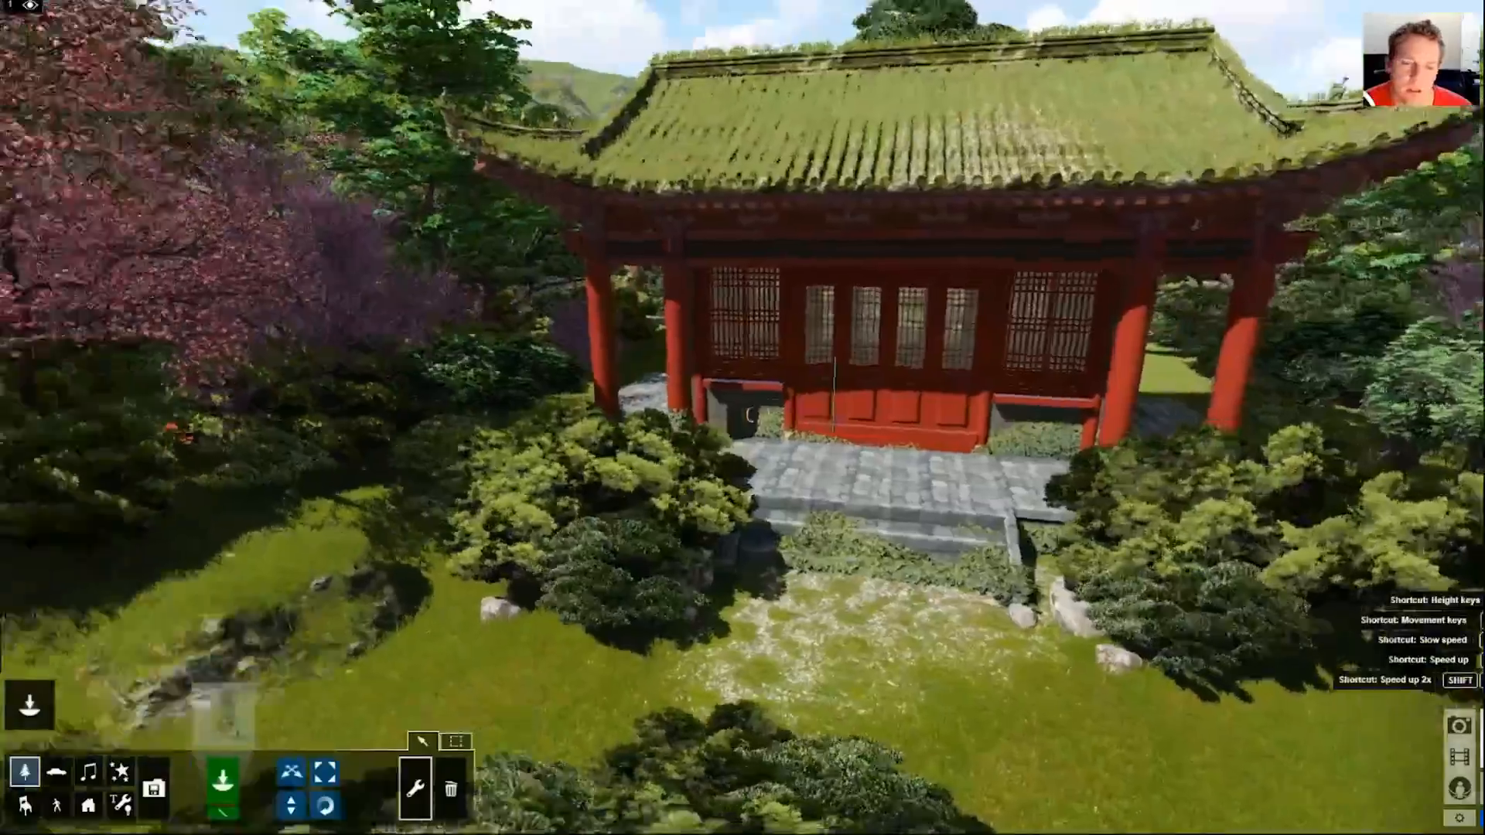
mouse_move(751, 416)
right_mouse_down()
mouse_move(713, 415)
mouse_move(758, 415)
right_mouse_up()
key("w")
key("w")
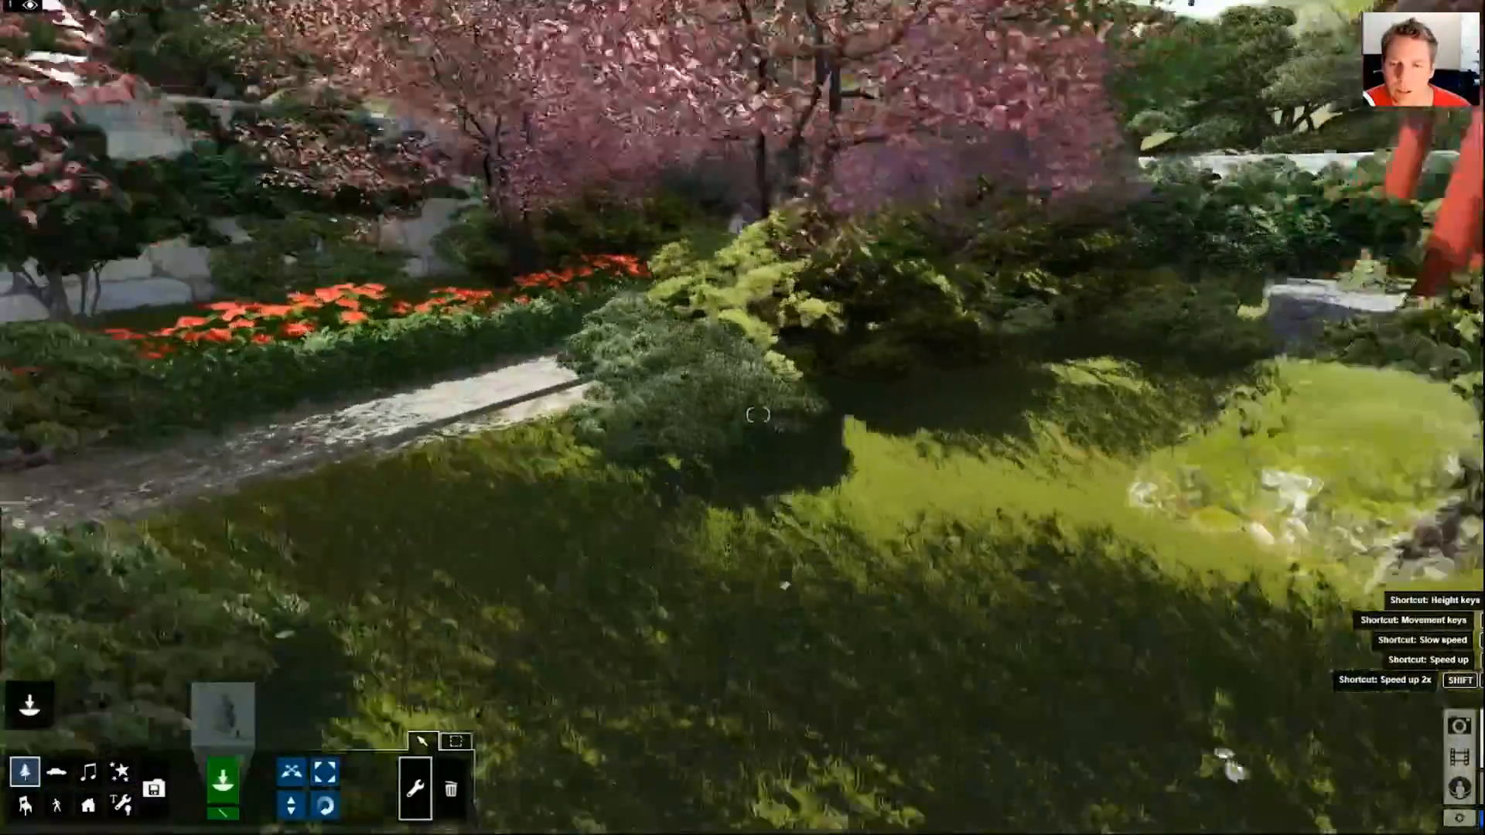
left_click(761, 461)
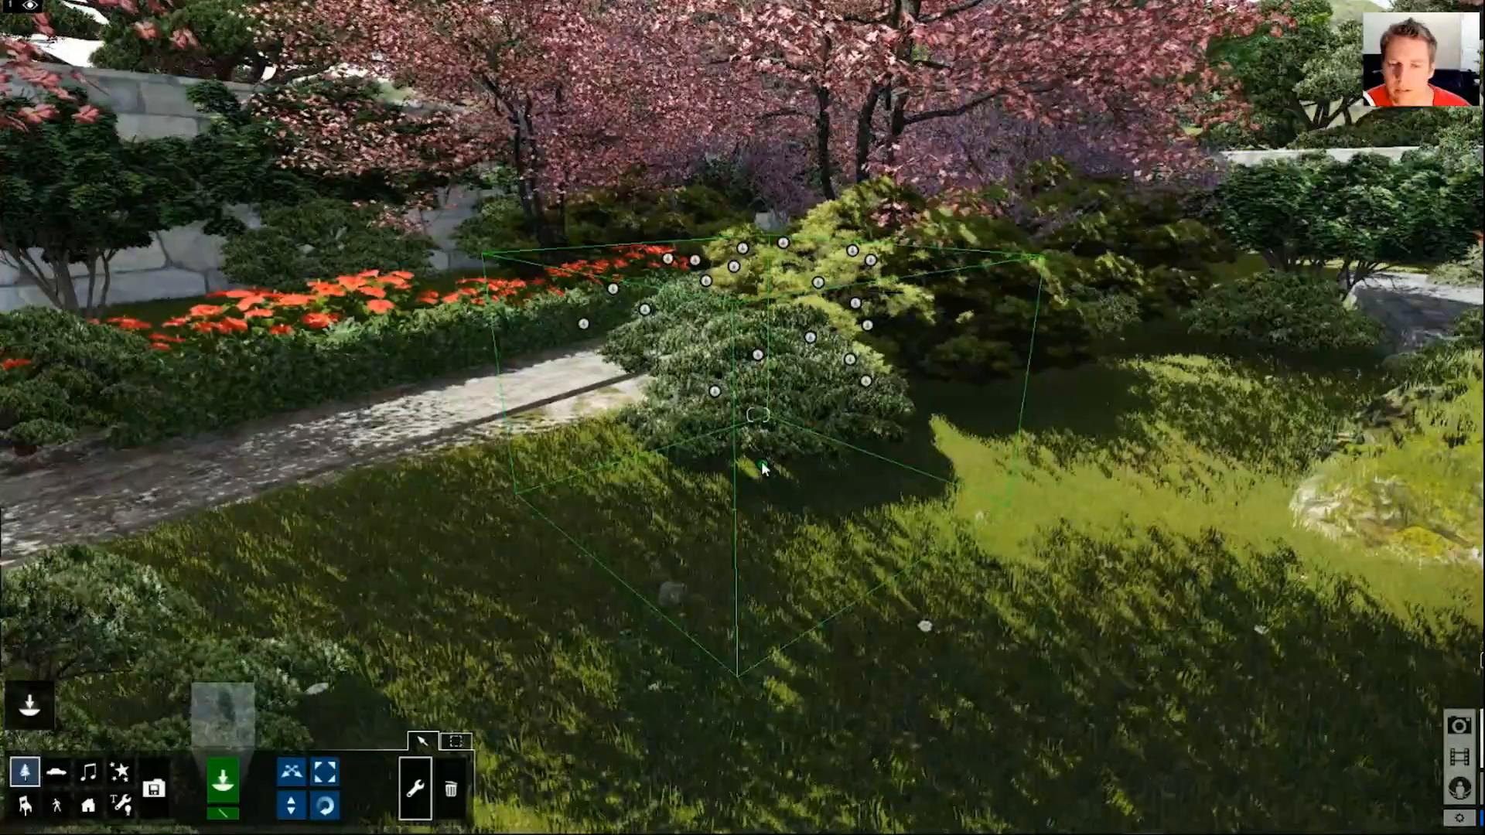
left_click(761, 463)
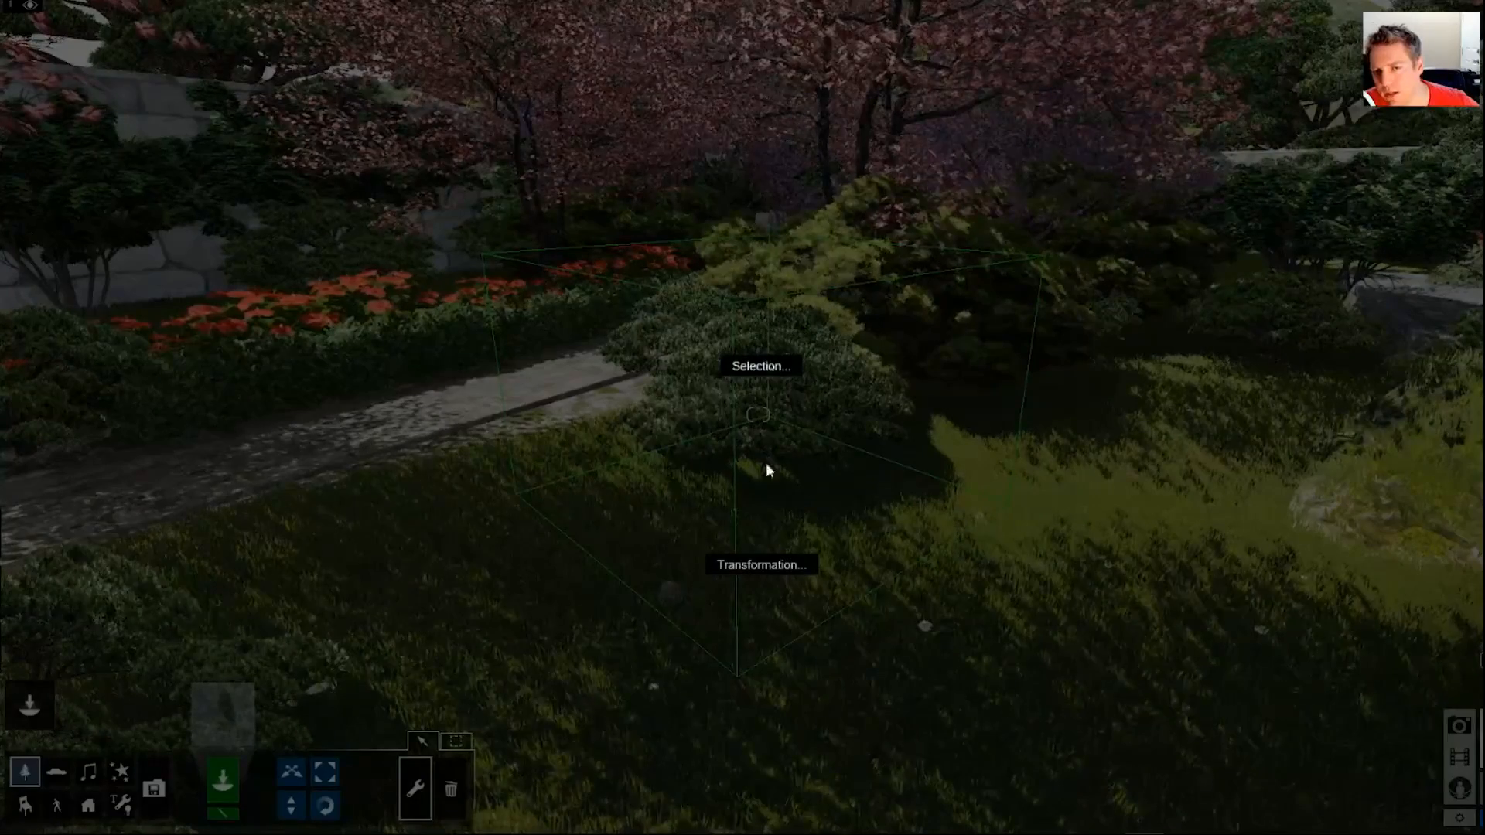
left_click(763, 369)
left_click(755, 370)
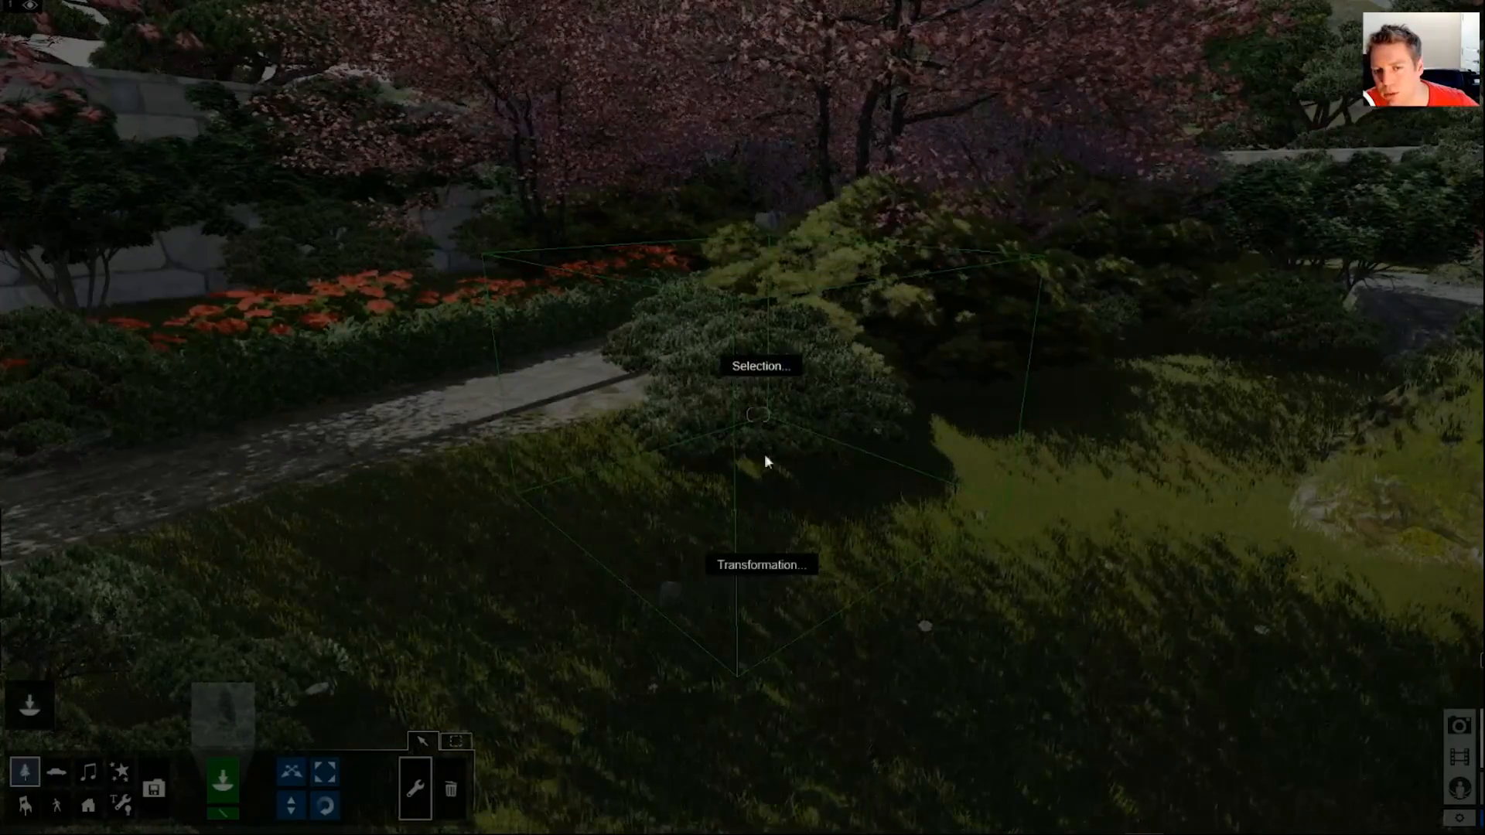
left_click(773, 568)
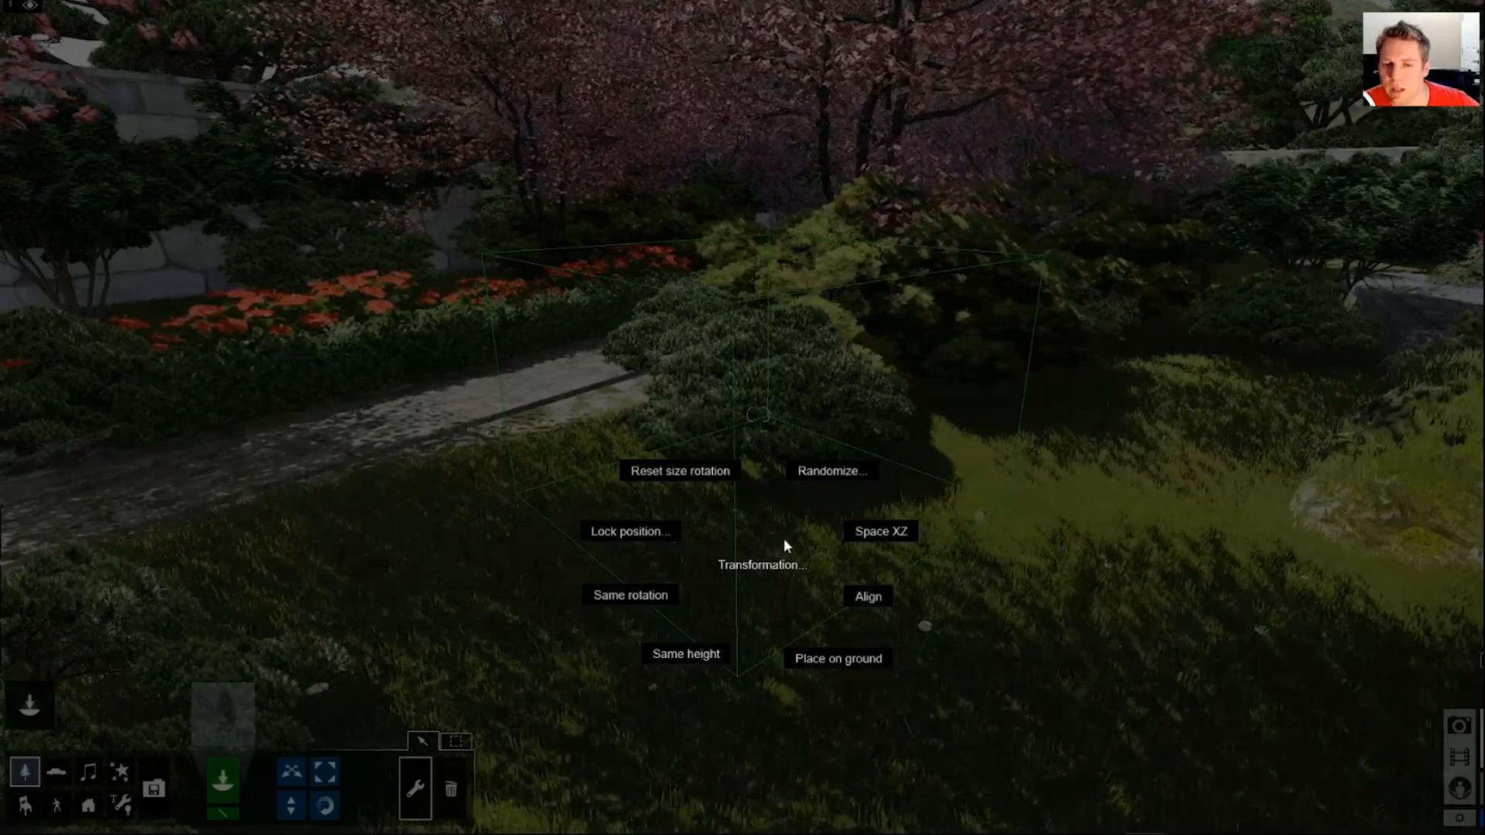
left_click(762, 565)
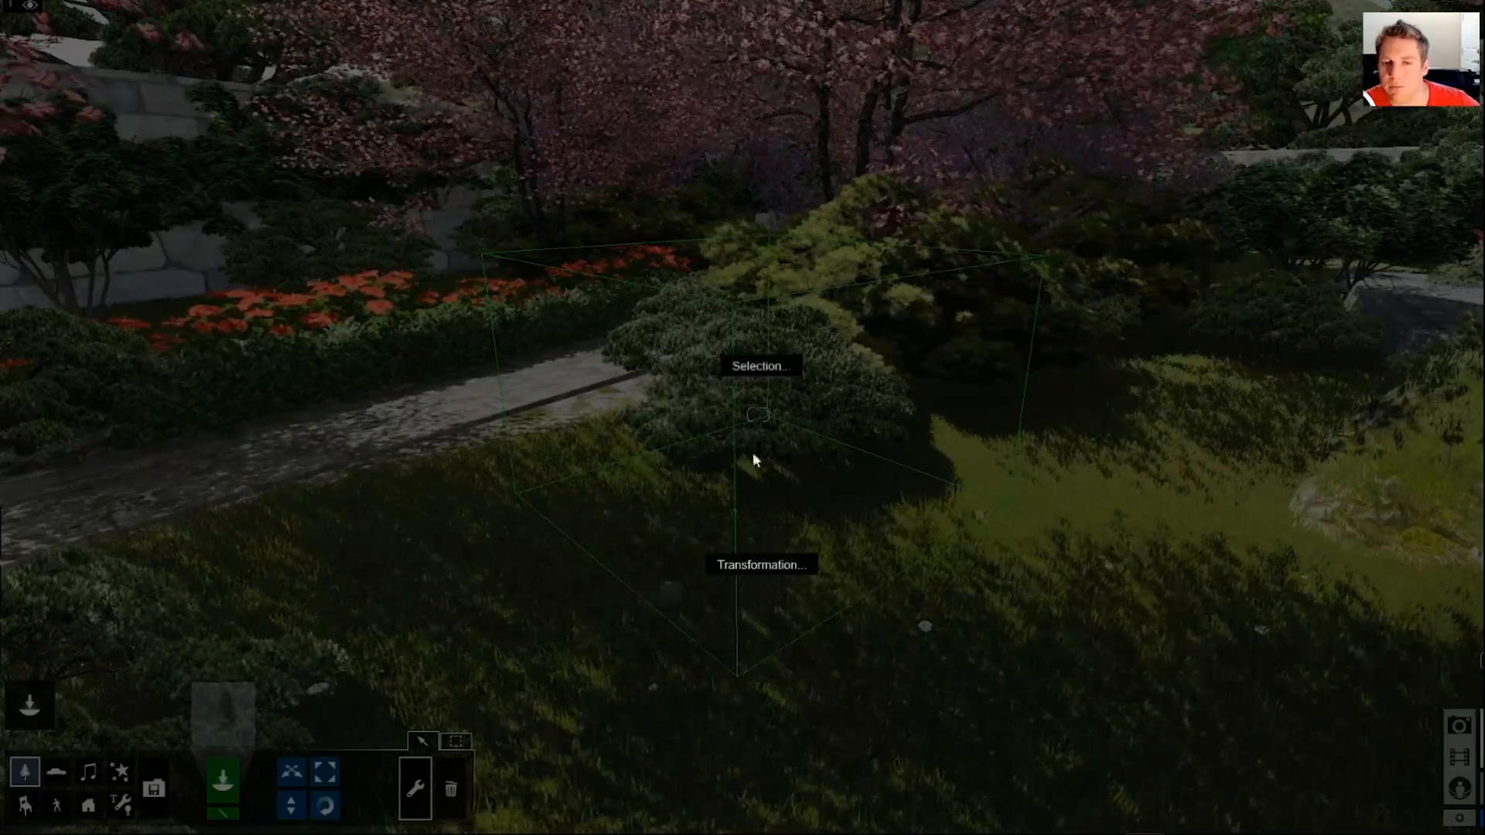
left_click(758, 367)
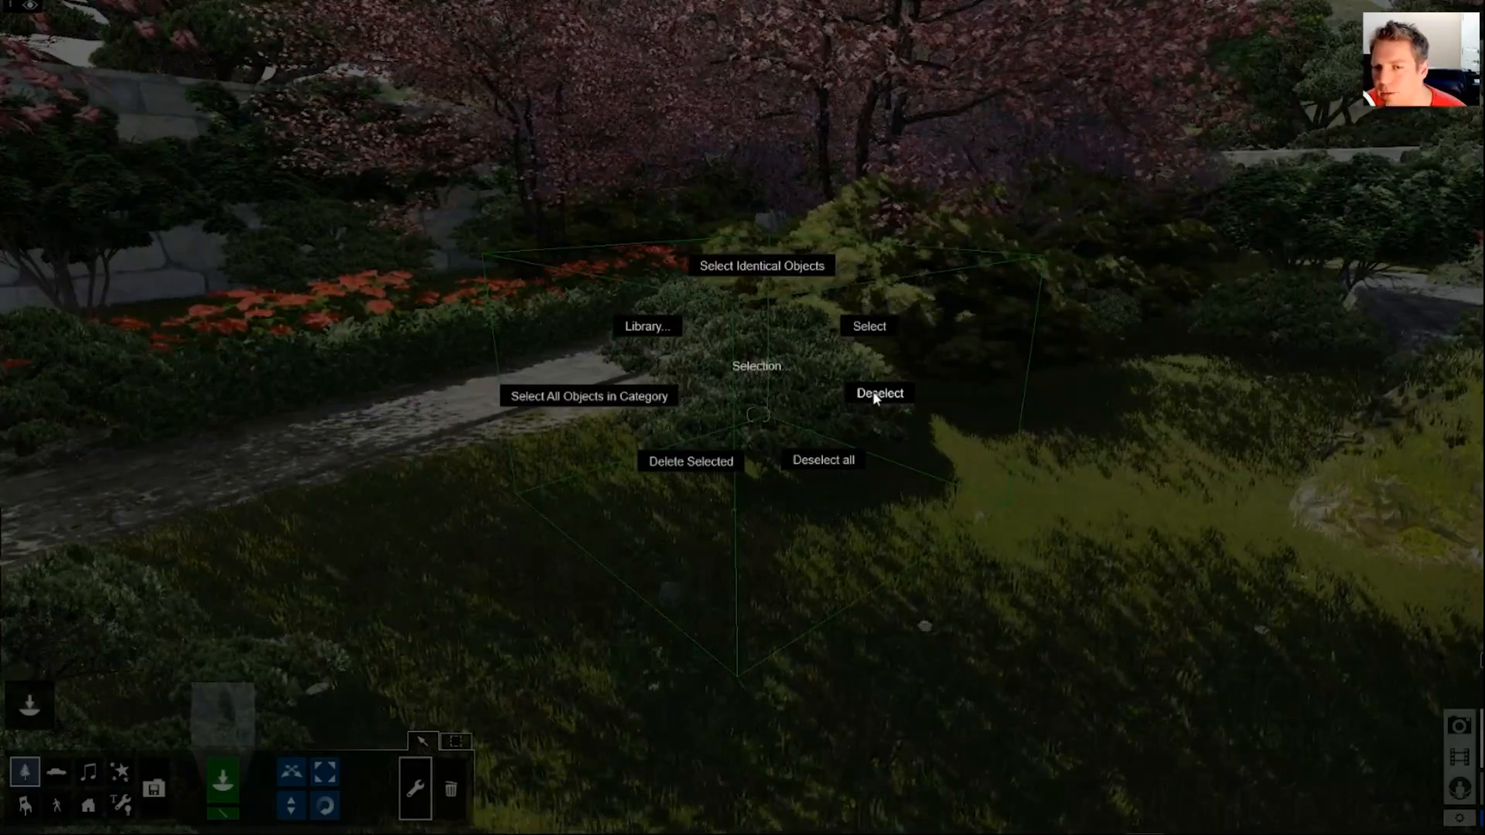
left_click(775, 401)
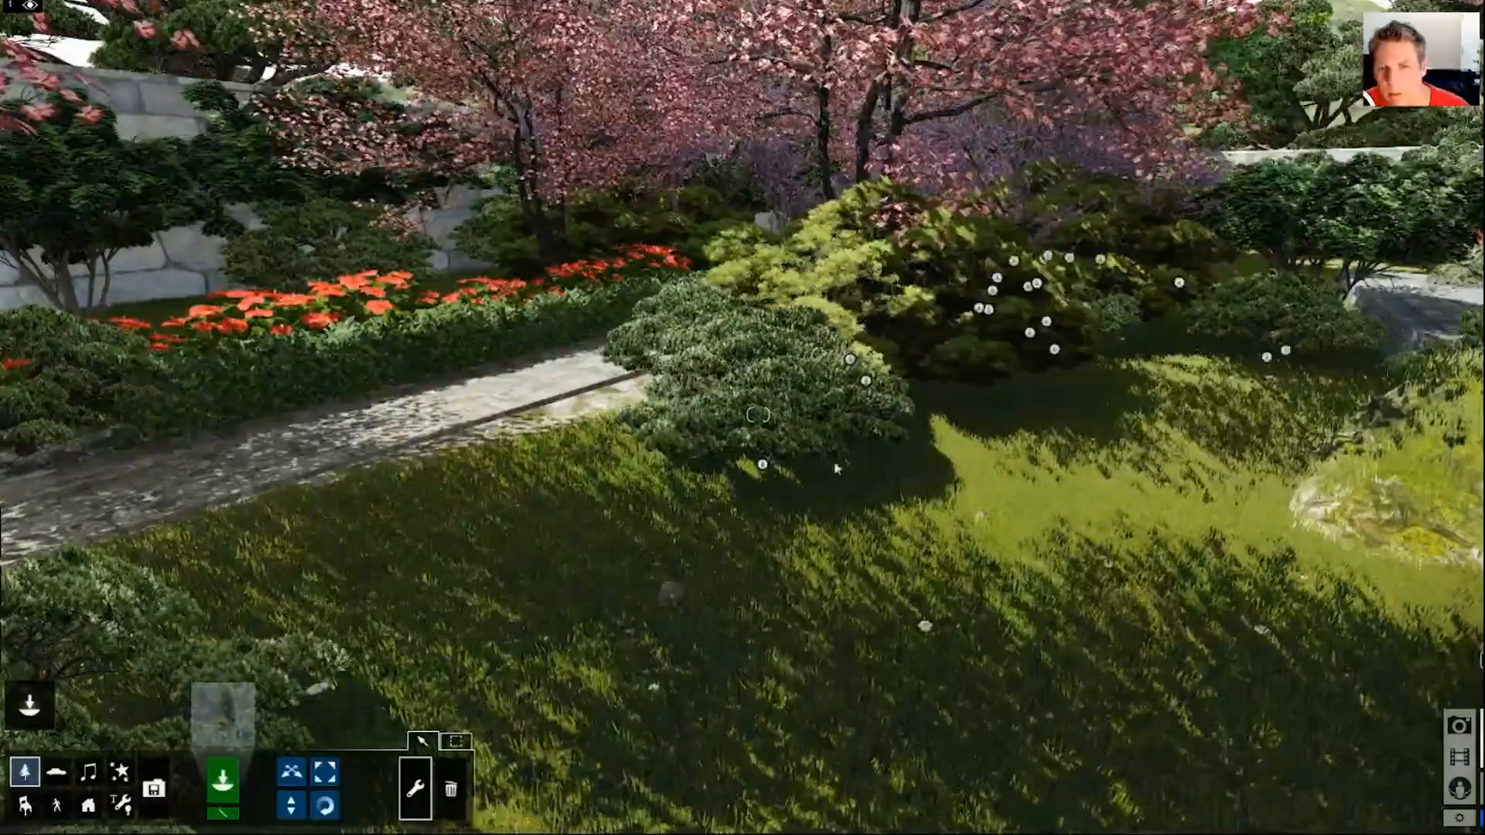
Box-select the plants around the path-side pine bush and use Deselect on that bush
left_click_drag(1122, 386, 632, 319, "ctrl")
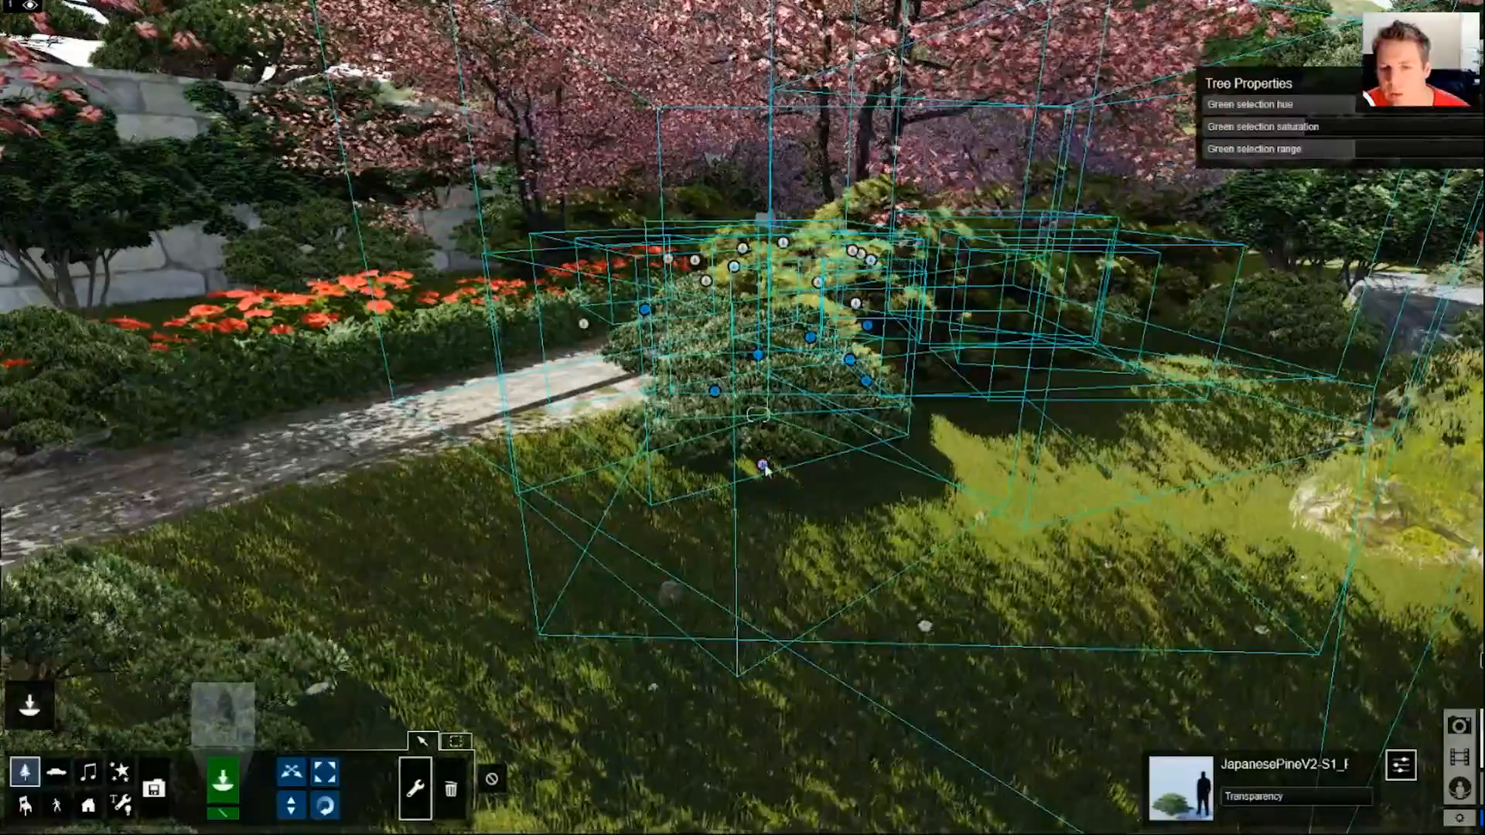
left_click(762, 465)
left_click(761, 365)
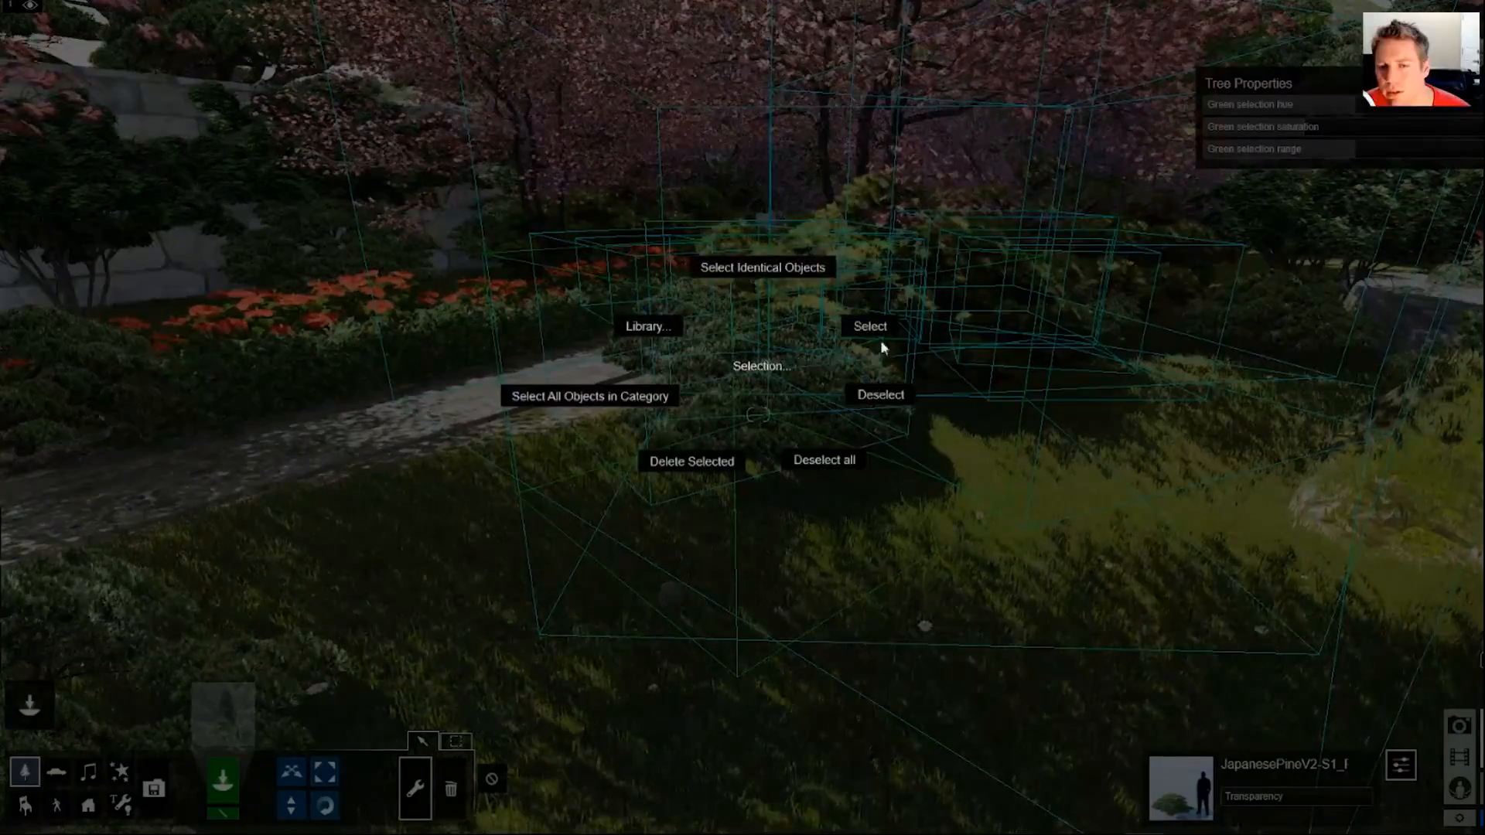
left_click(876, 393)
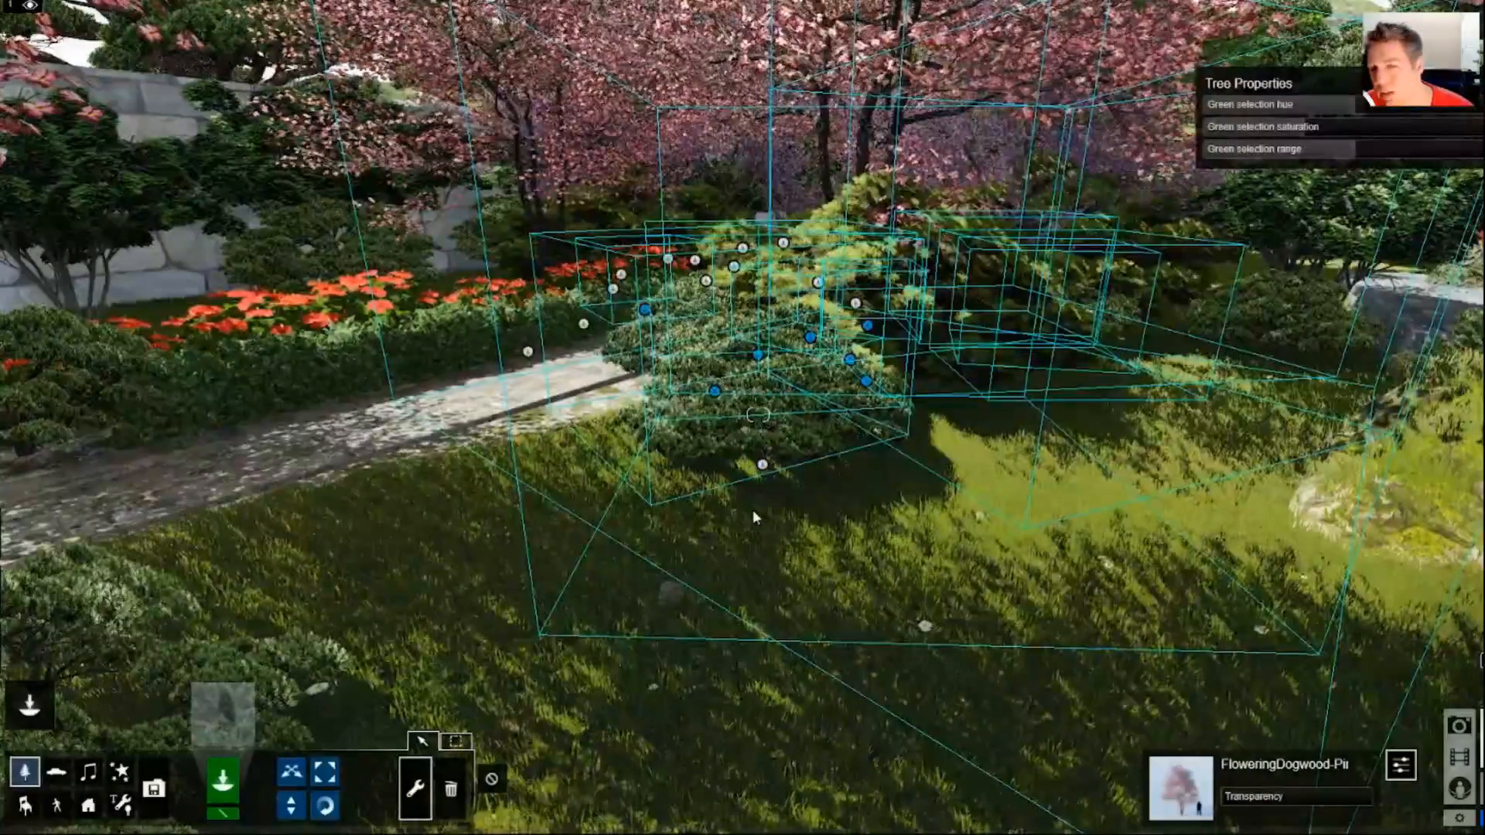
left_click(753, 509, "ctrl")
Box-select a larger group of plants, including the cherry trees, remove the pine bush from it, and clear the selection
left_click_drag(1111, 570, 546, 234, "ctrl")
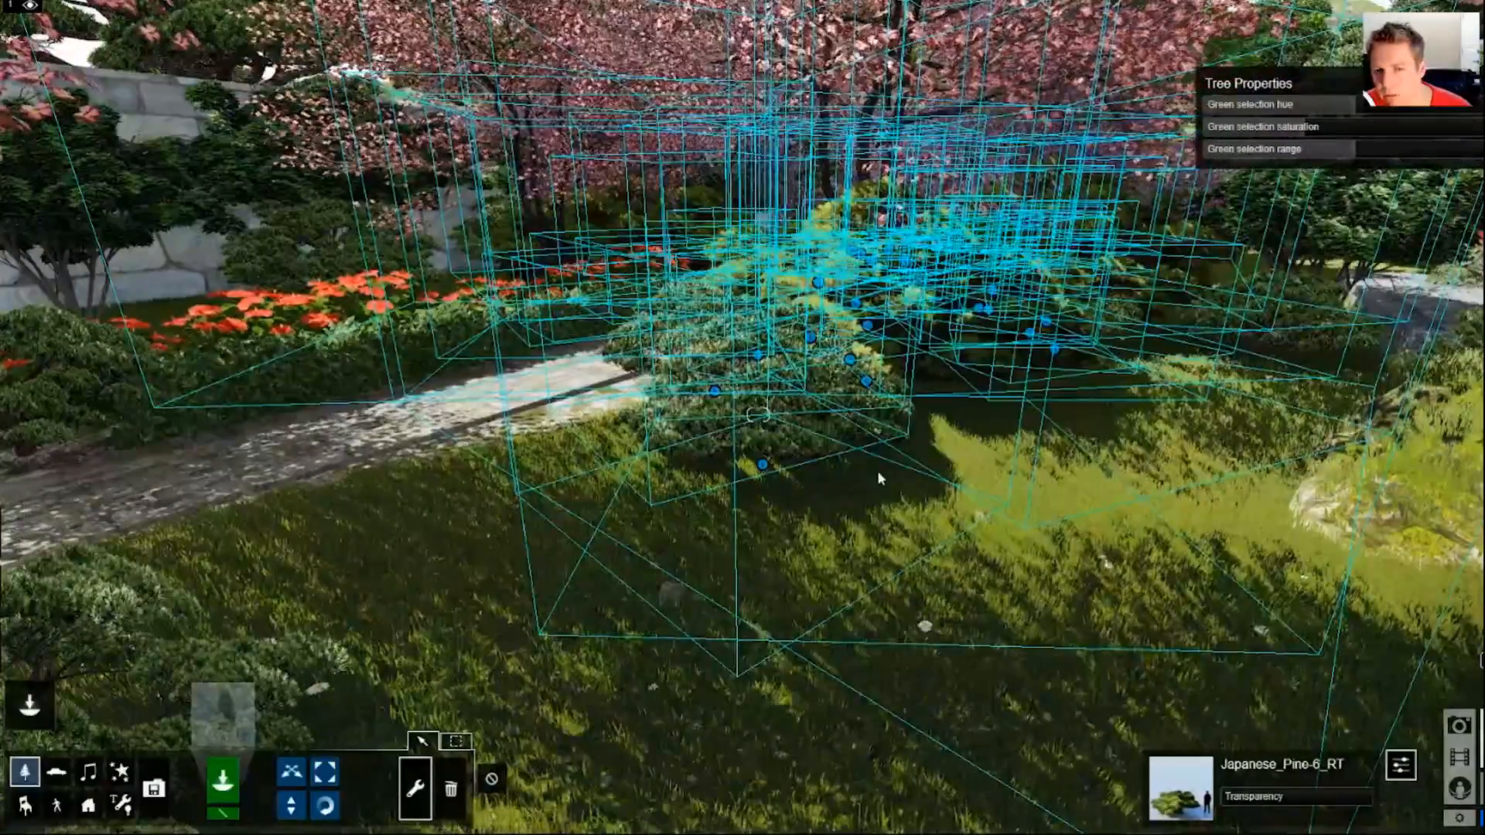
key("ctrl")
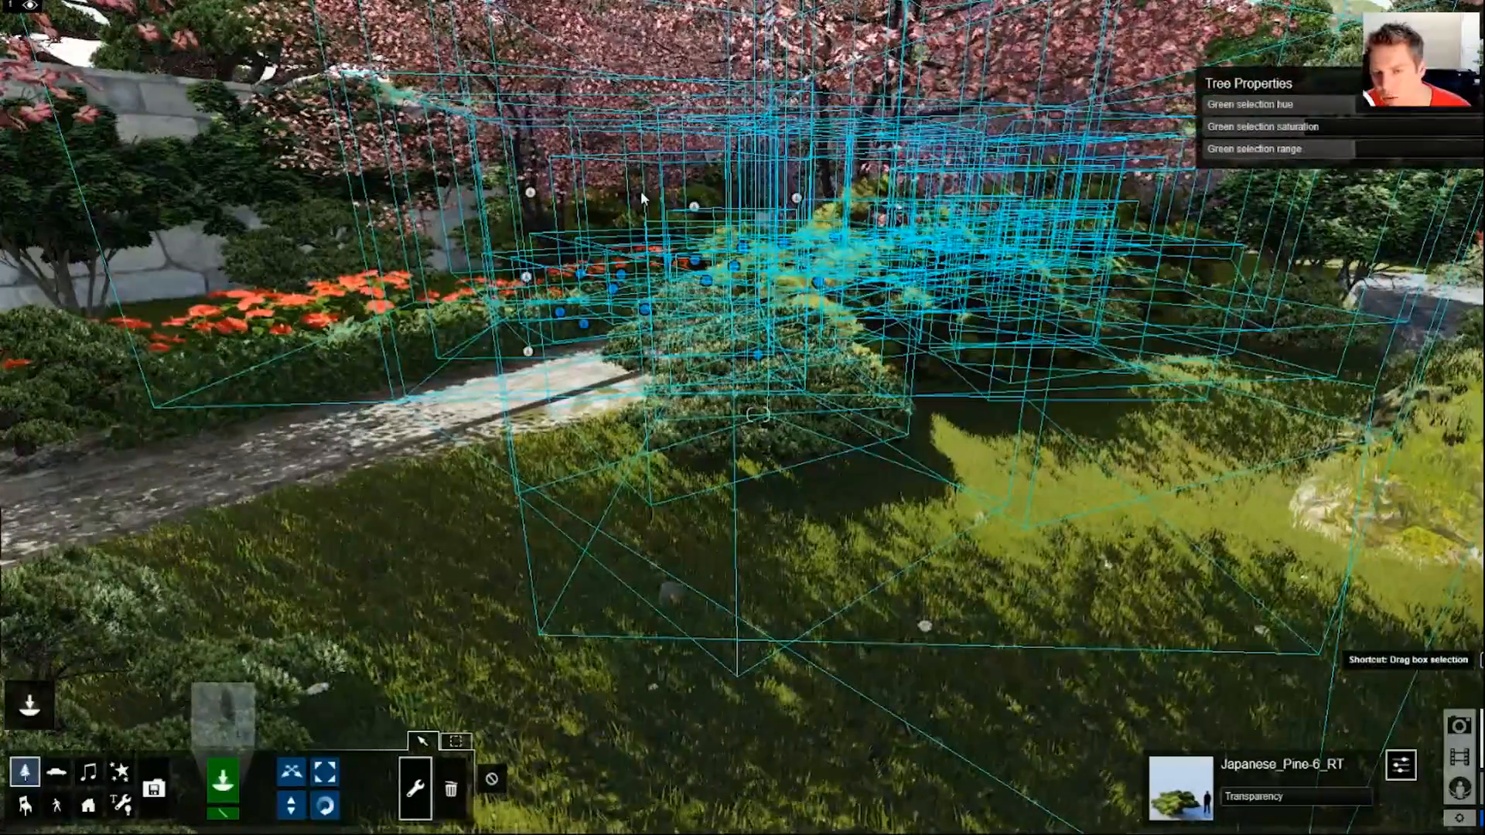
left_click(762, 466, "ctrl")
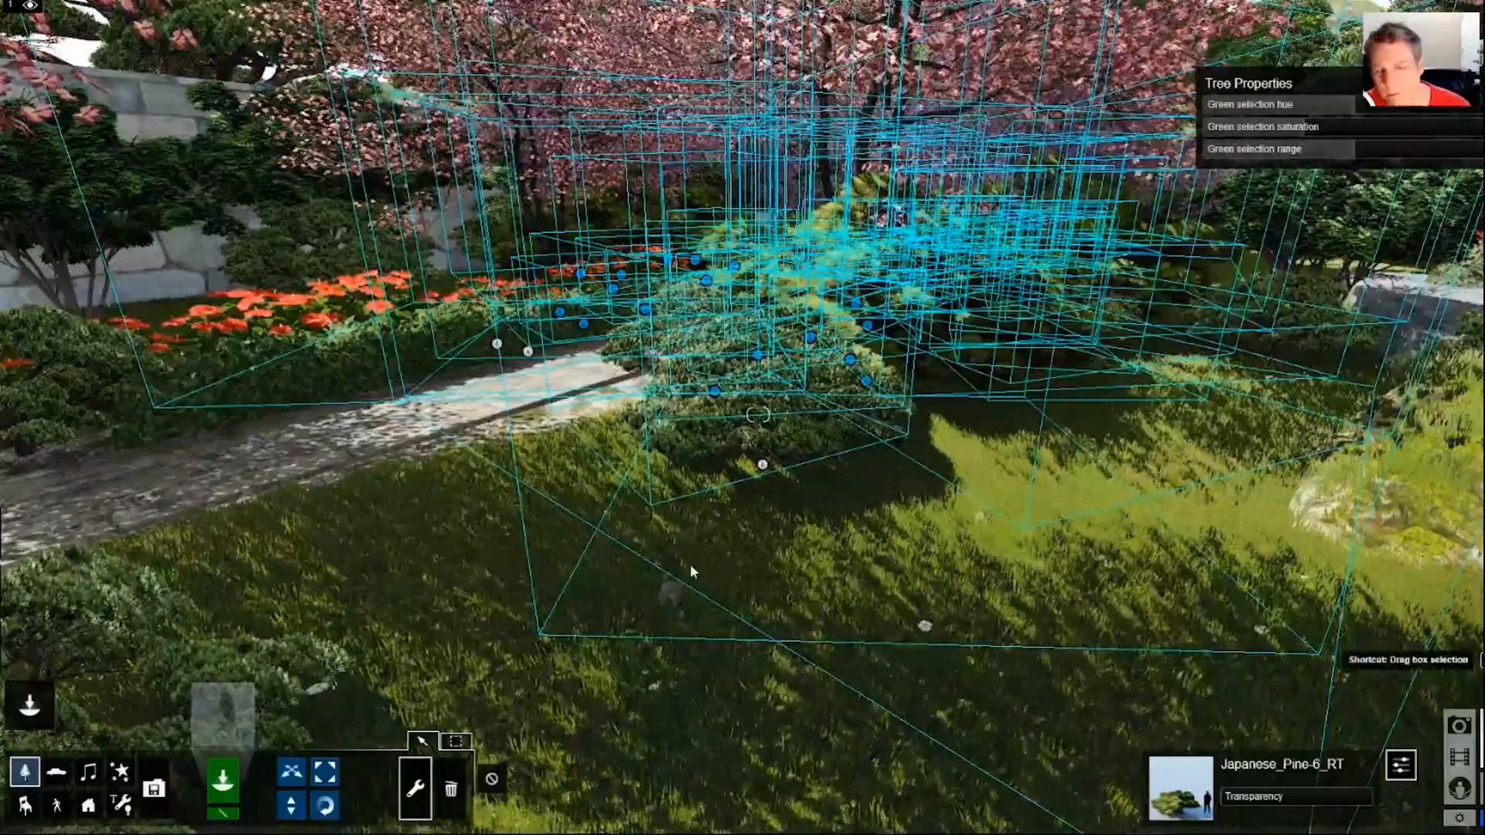
left_click(692, 567, "ctrl")
Review the pine bush's Selection options again, including Select Identical Objects
left_click(763, 465)
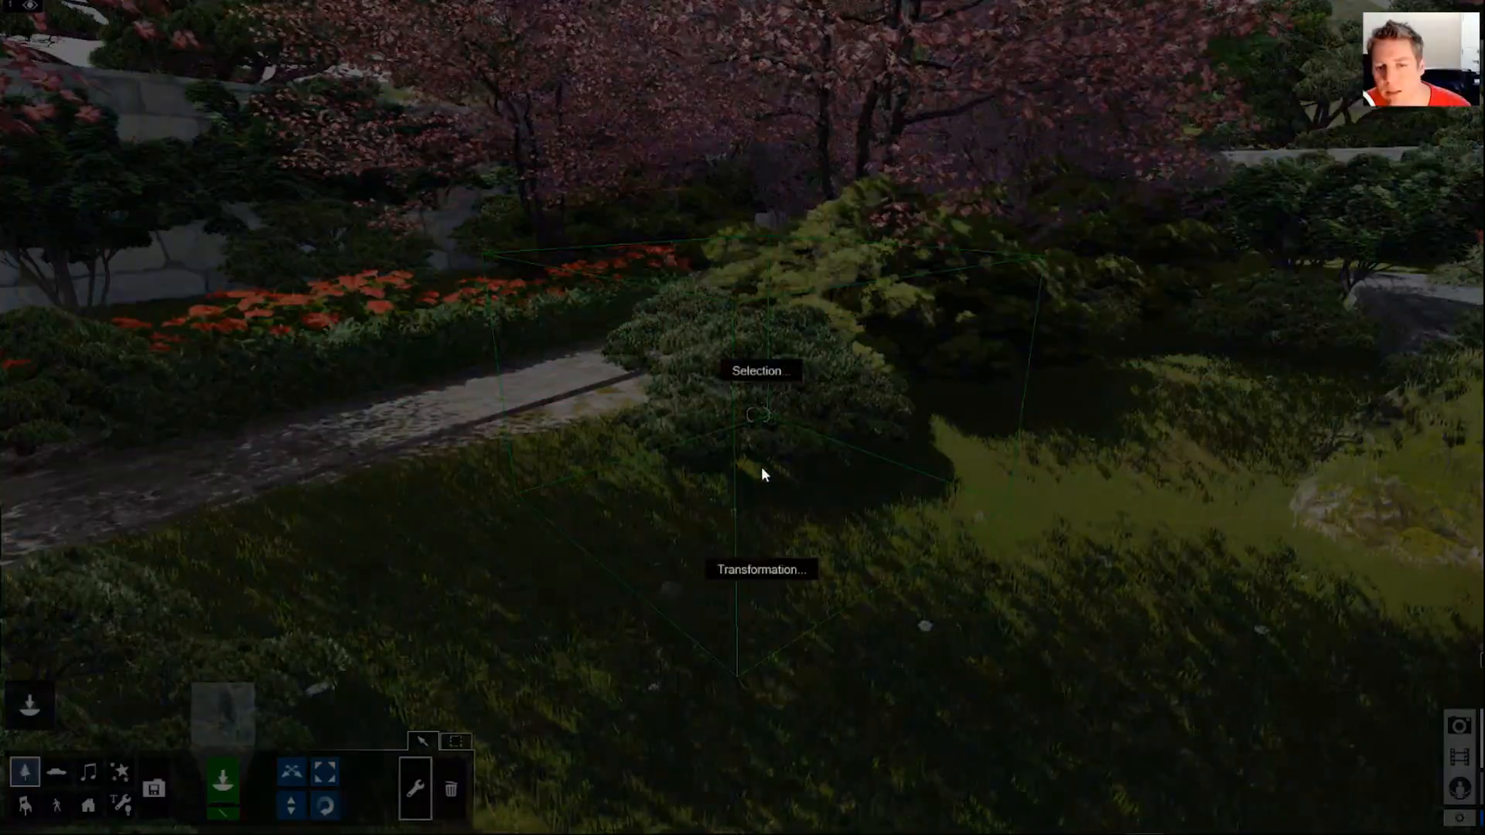
left_click(818, 453)
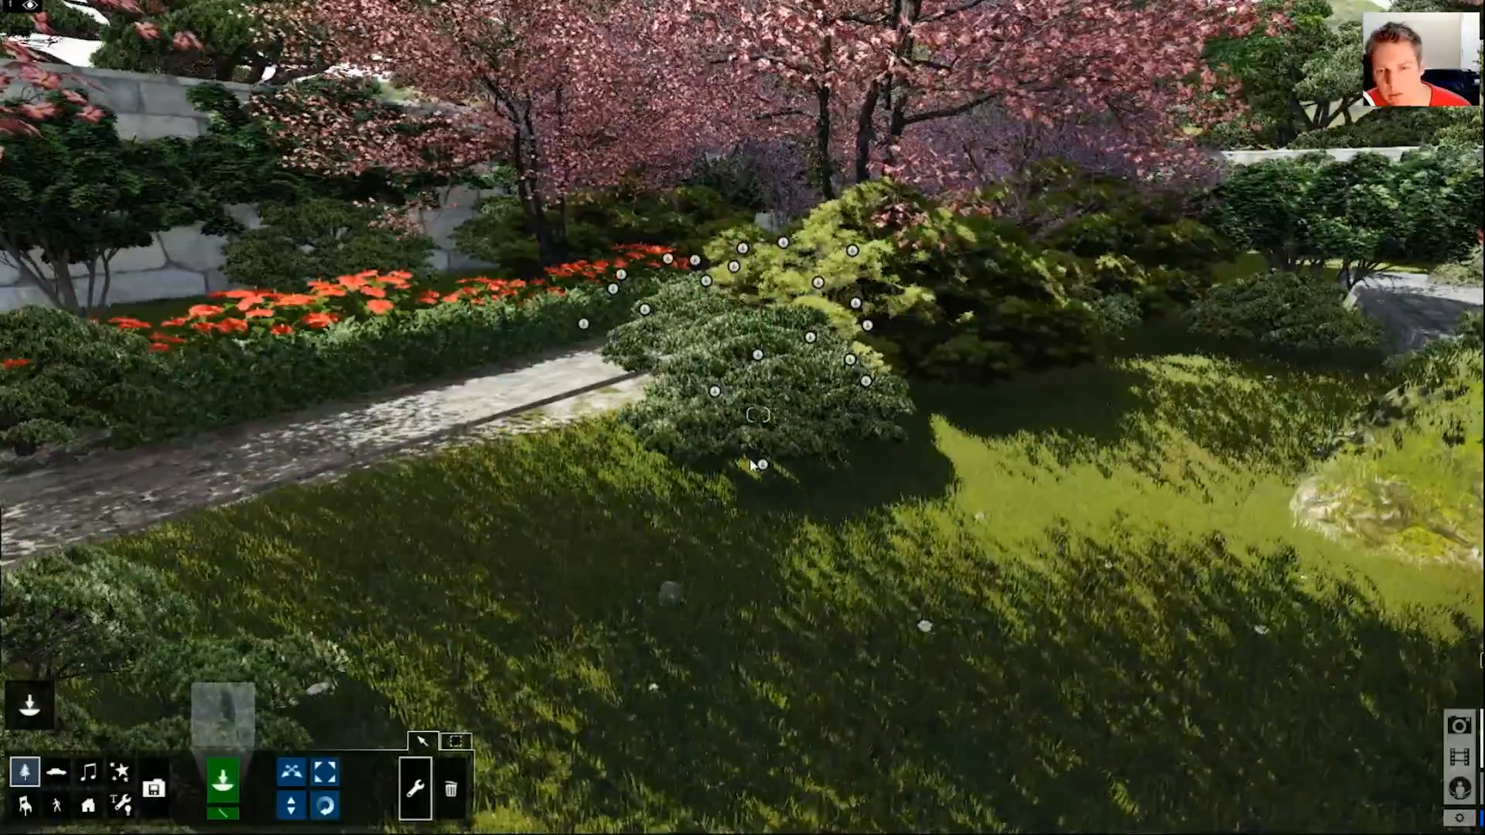
left_click(758, 456)
left_click(769, 373)
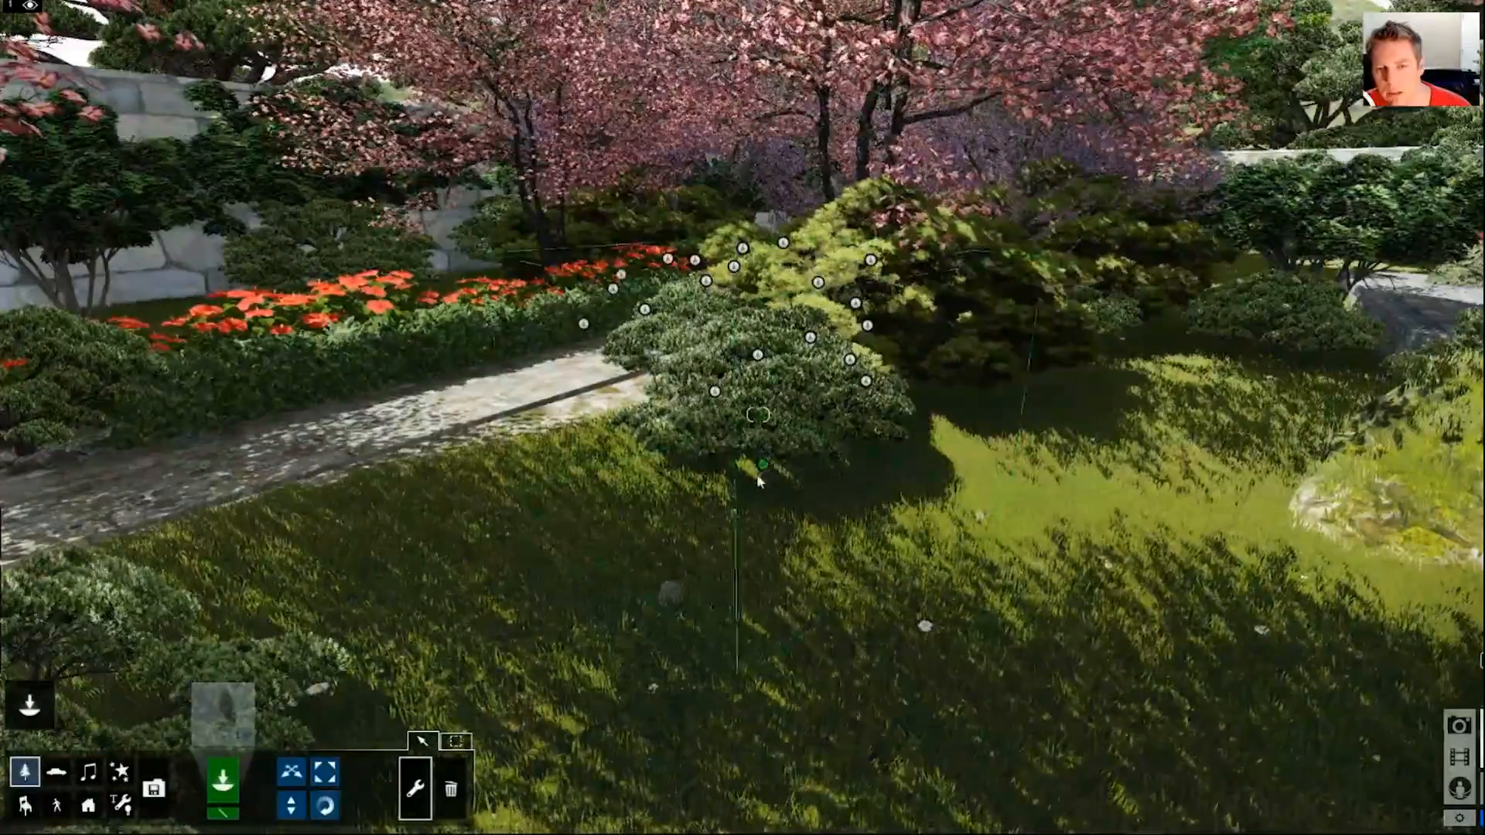
left_click(763, 465)
left_click(774, 372)
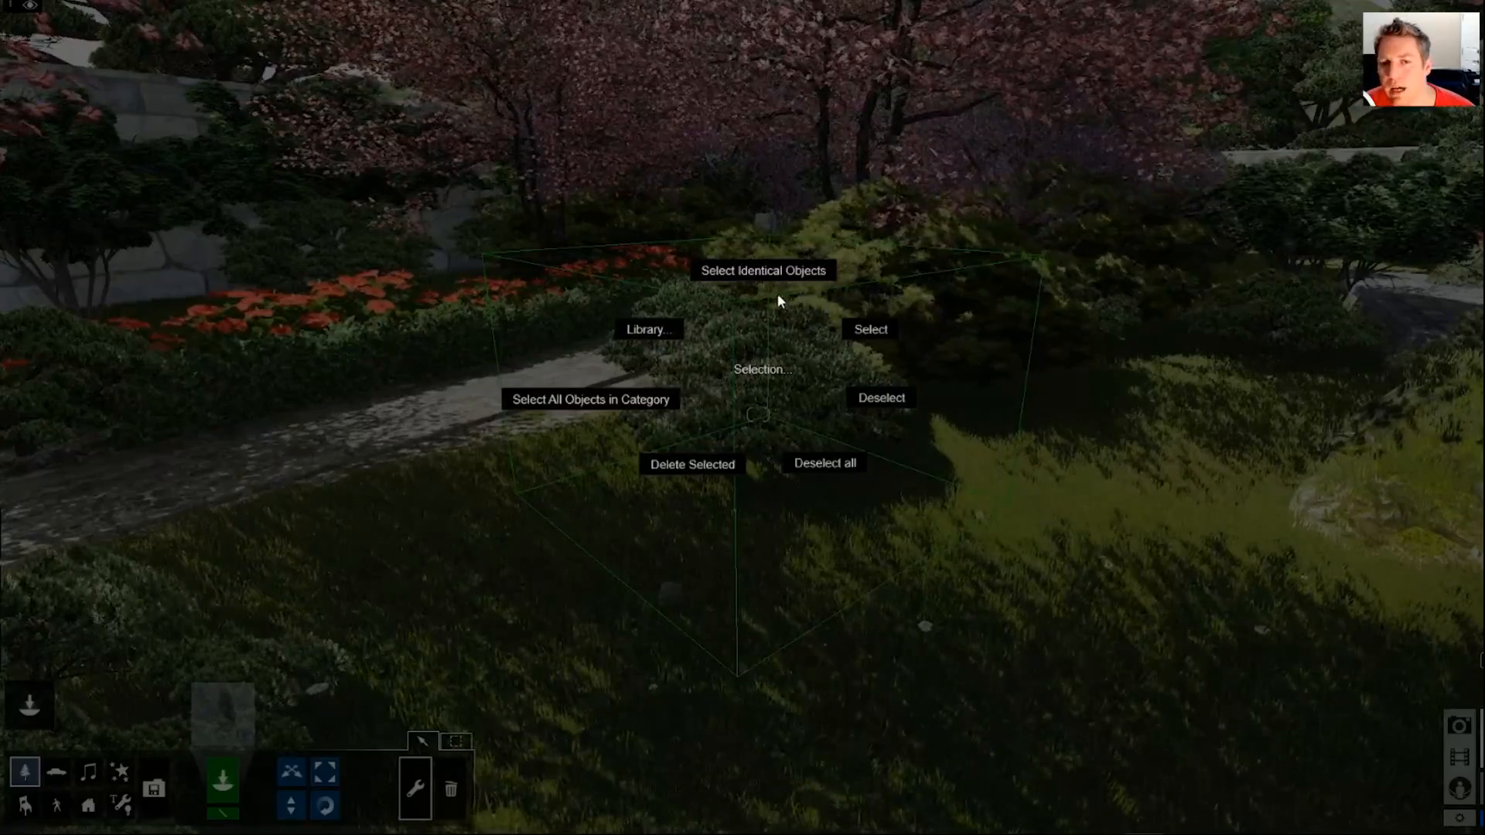
left_click(768, 272)
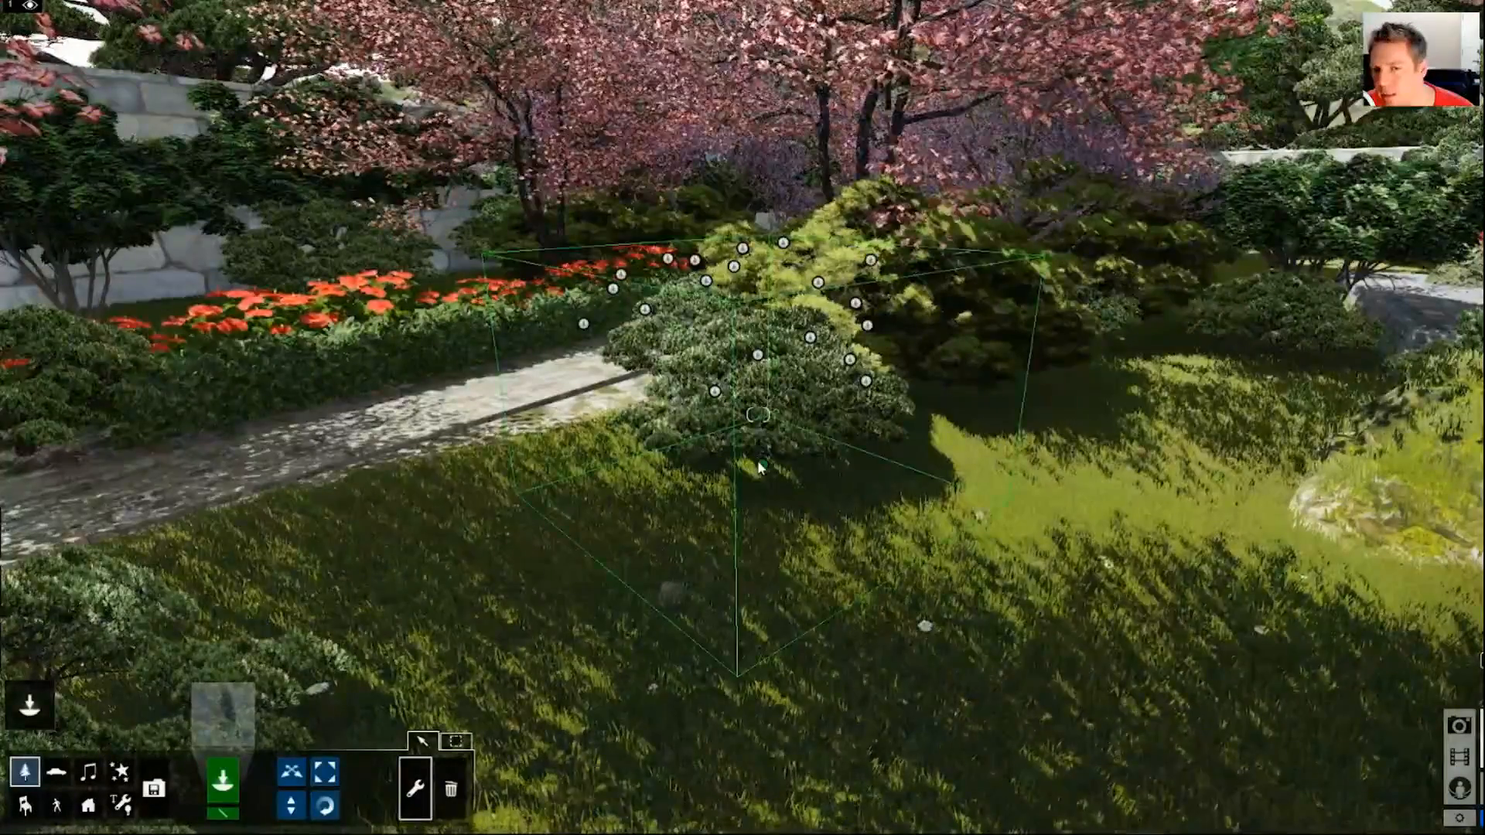
Place the small JapaneseFalseCypres shrub from page 3 of the Conifers library on the grass beside the pine bush, and delete it
key("w")
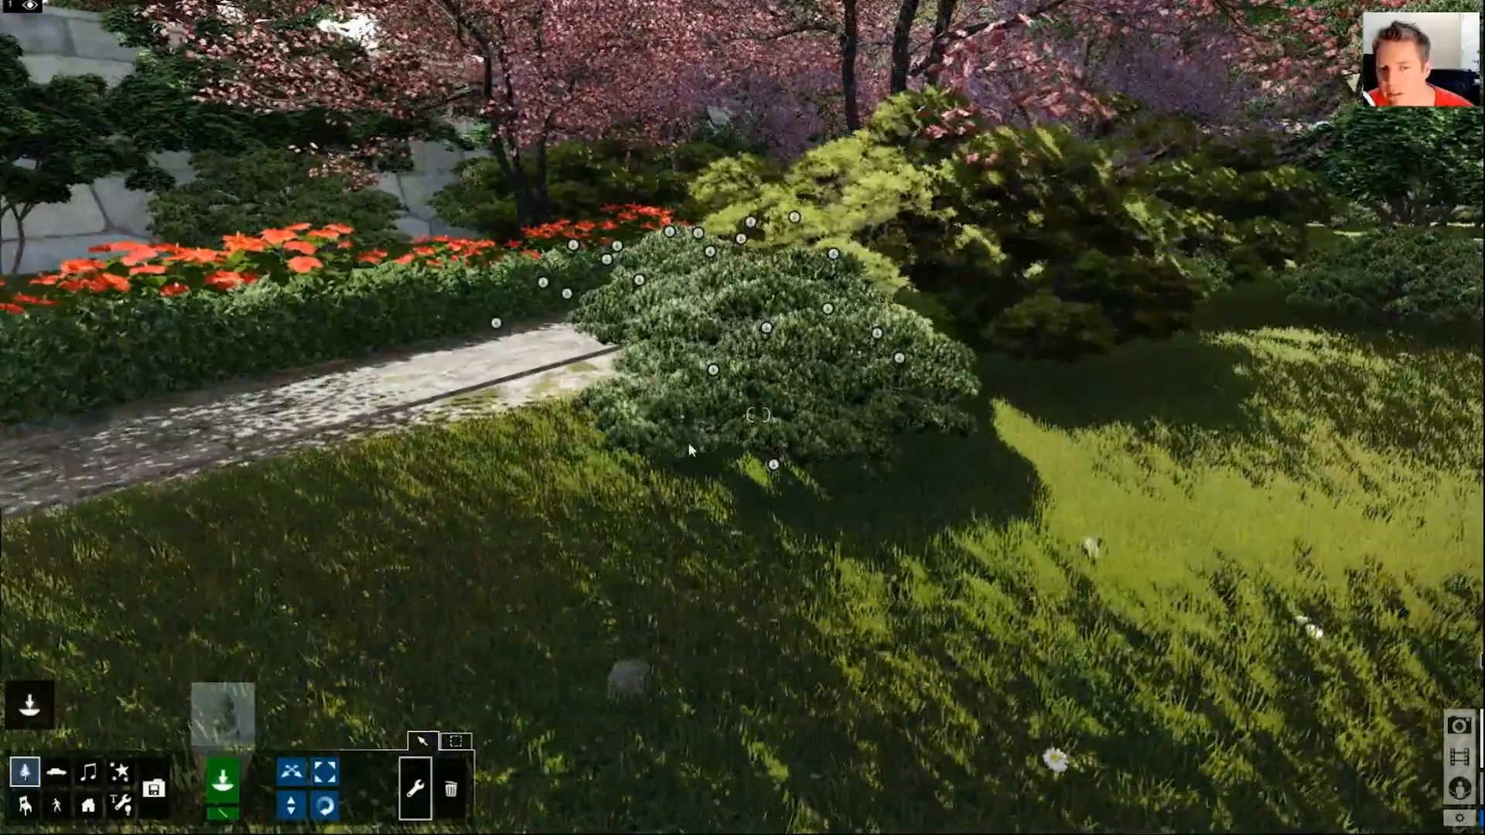
key("s")
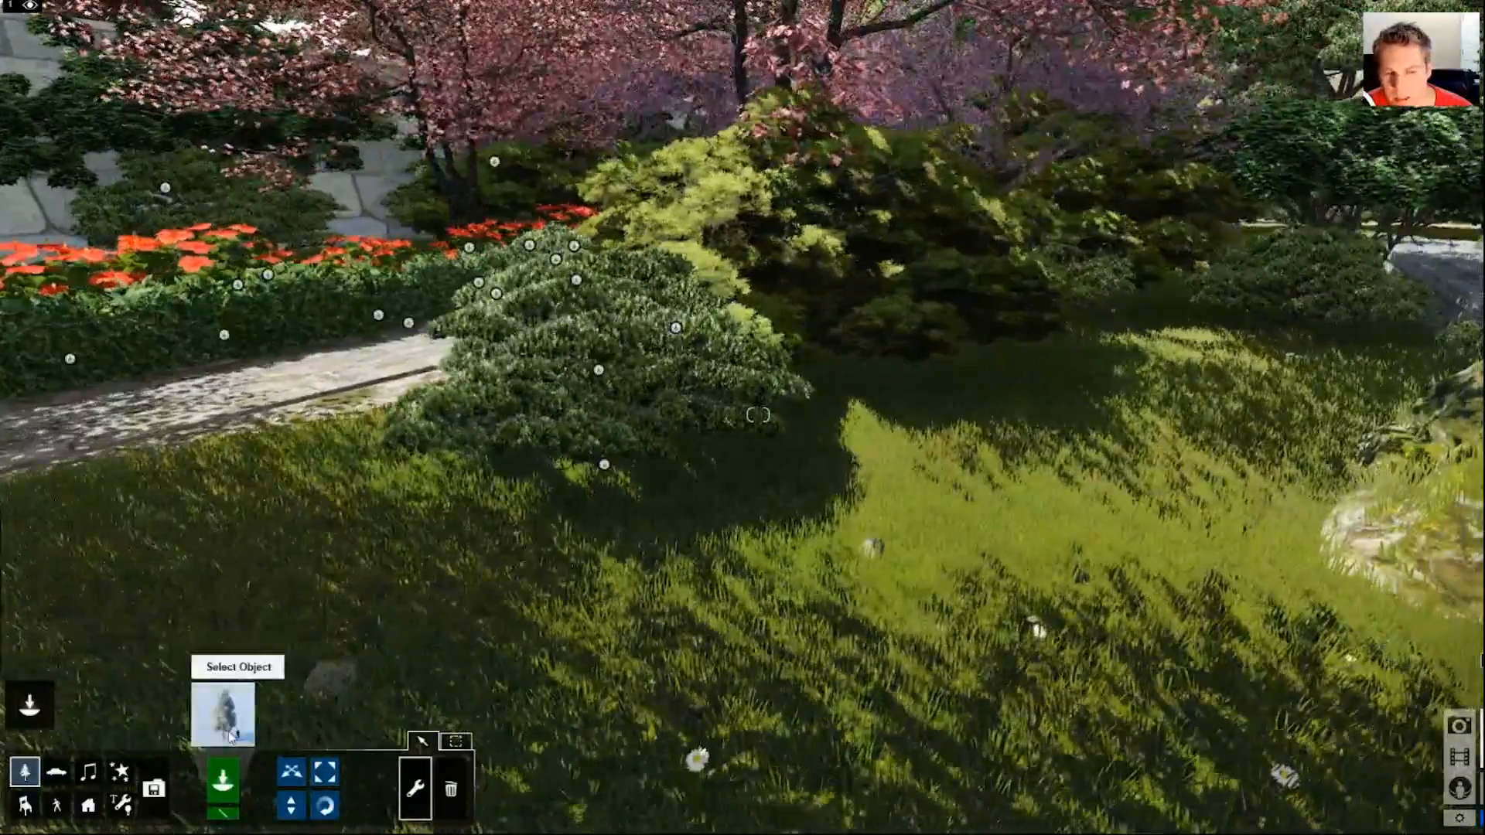
left_click(222, 714)
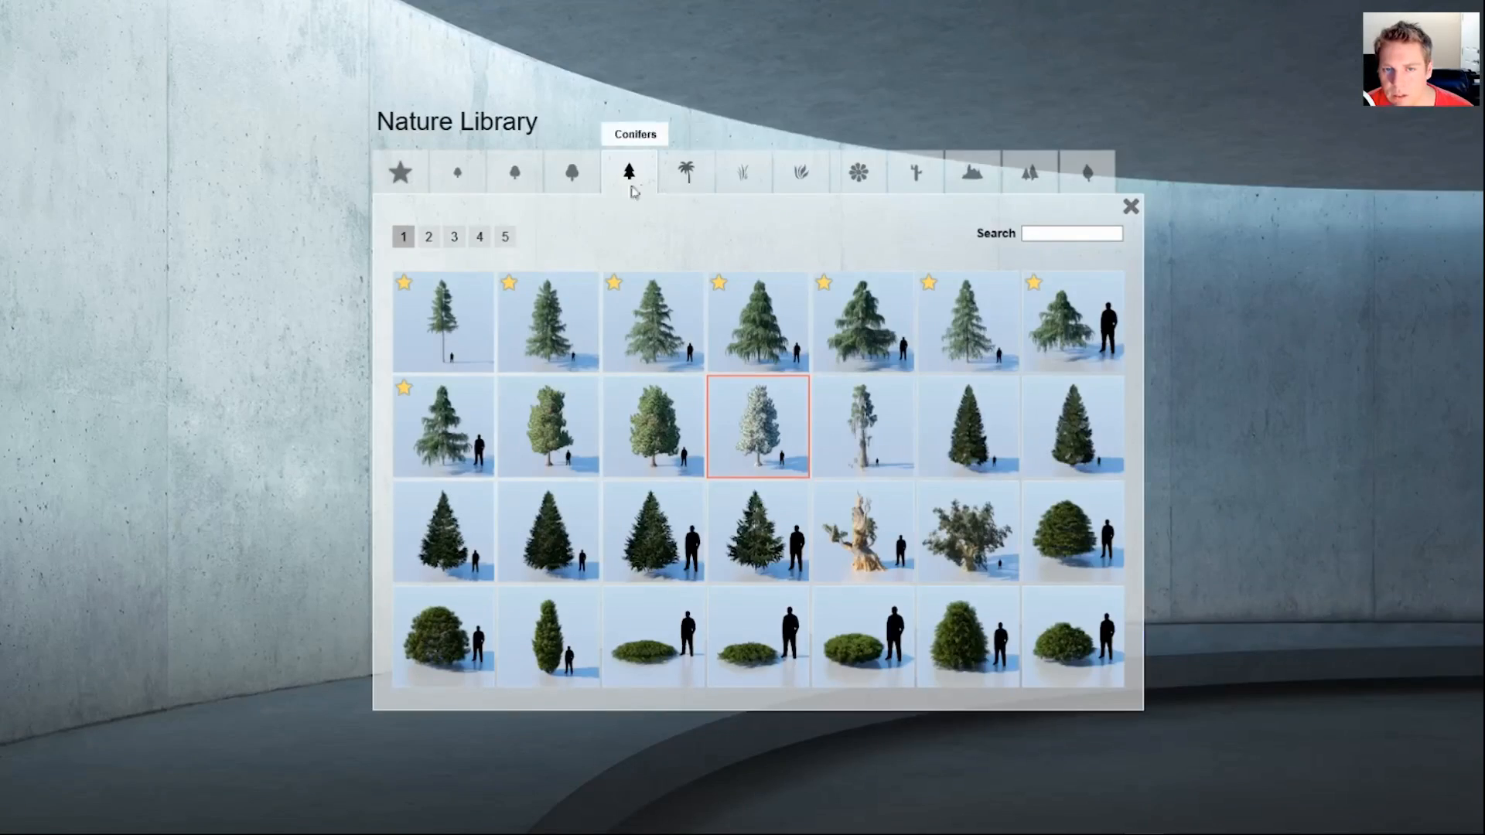
left_click(430, 236)
left_click(462, 245)
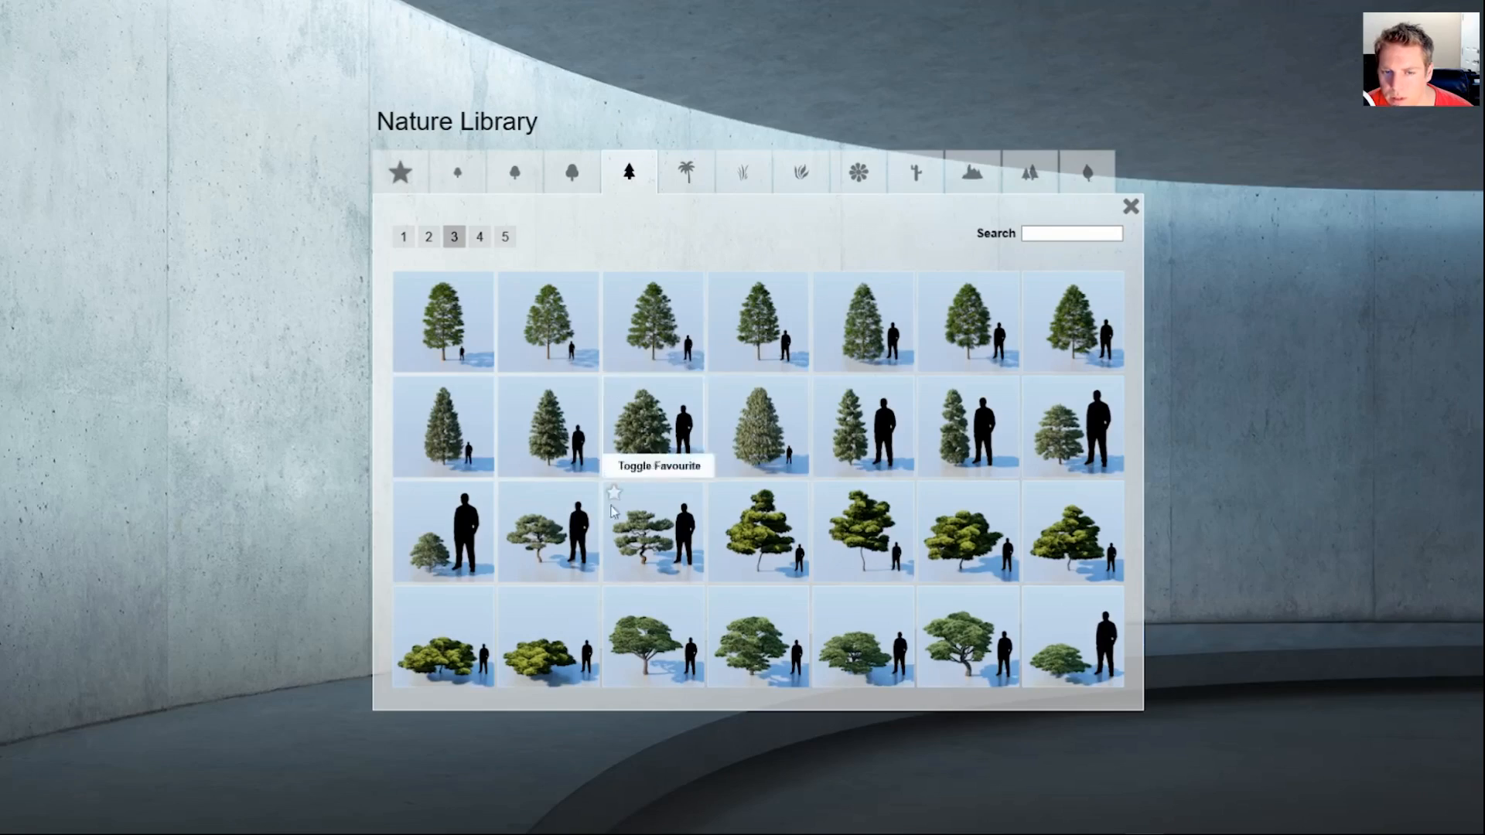
left_click(450, 556)
left_click_drag(680, 534, 871, 527)
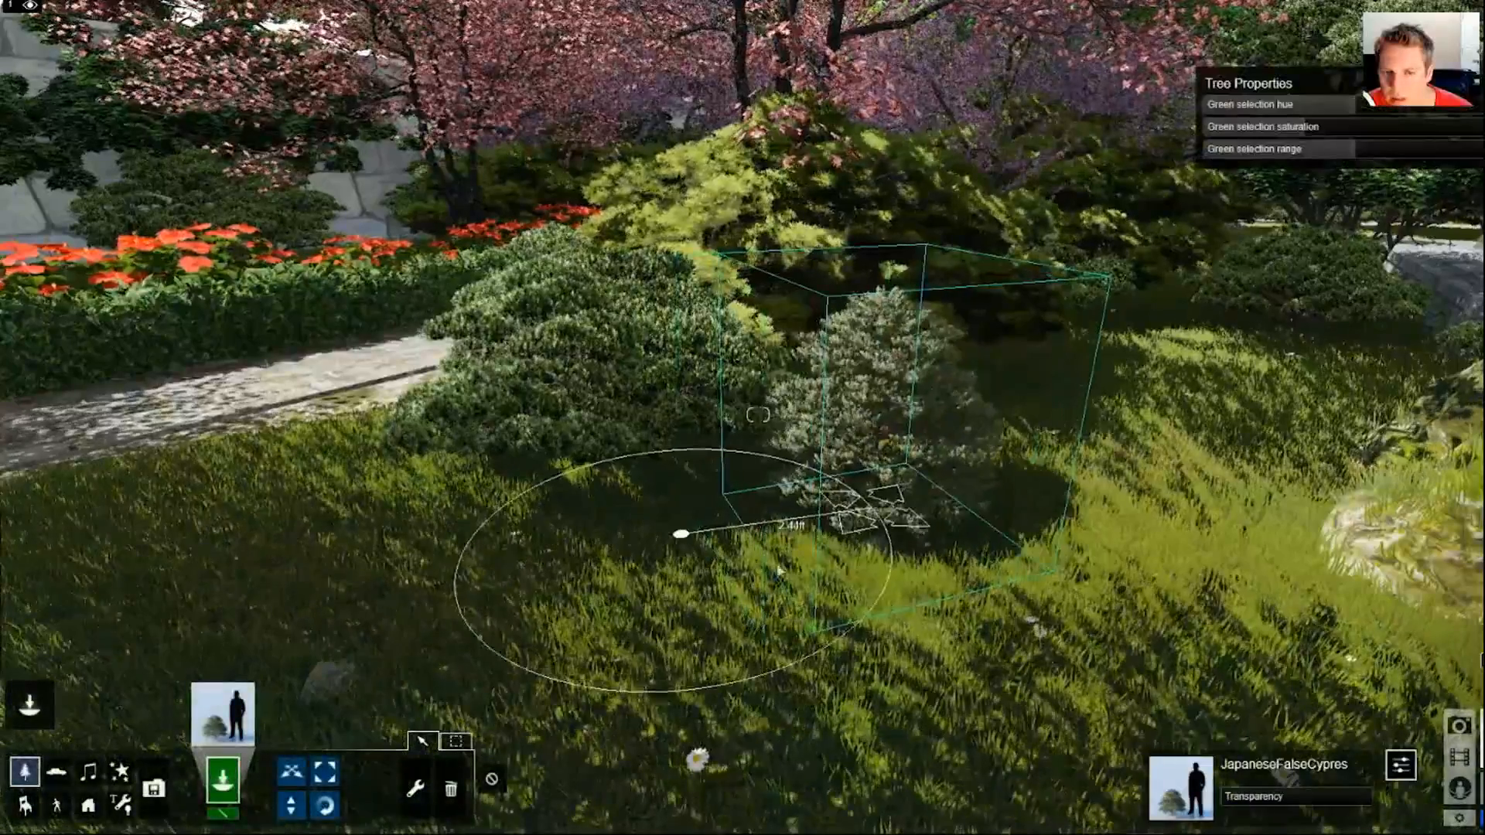
left_click(452, 789)
left_click(874, 515)
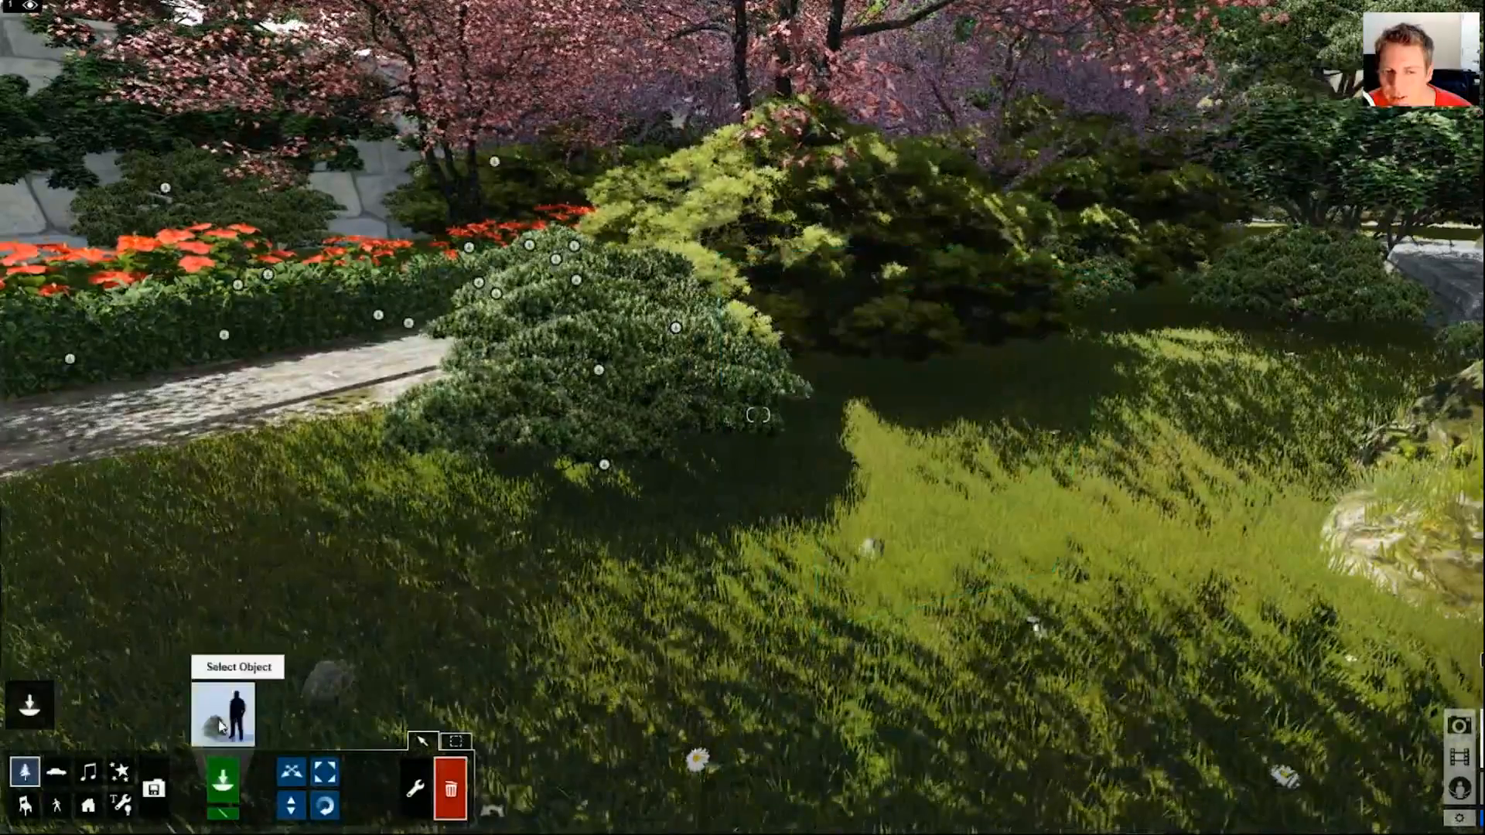
Place another JapanesePineV2-S1_RT bush on the grass beside the existing pine bush, delete it, and look up its Nature Library entry
left_click(220, 722)
left_click(966, 638)
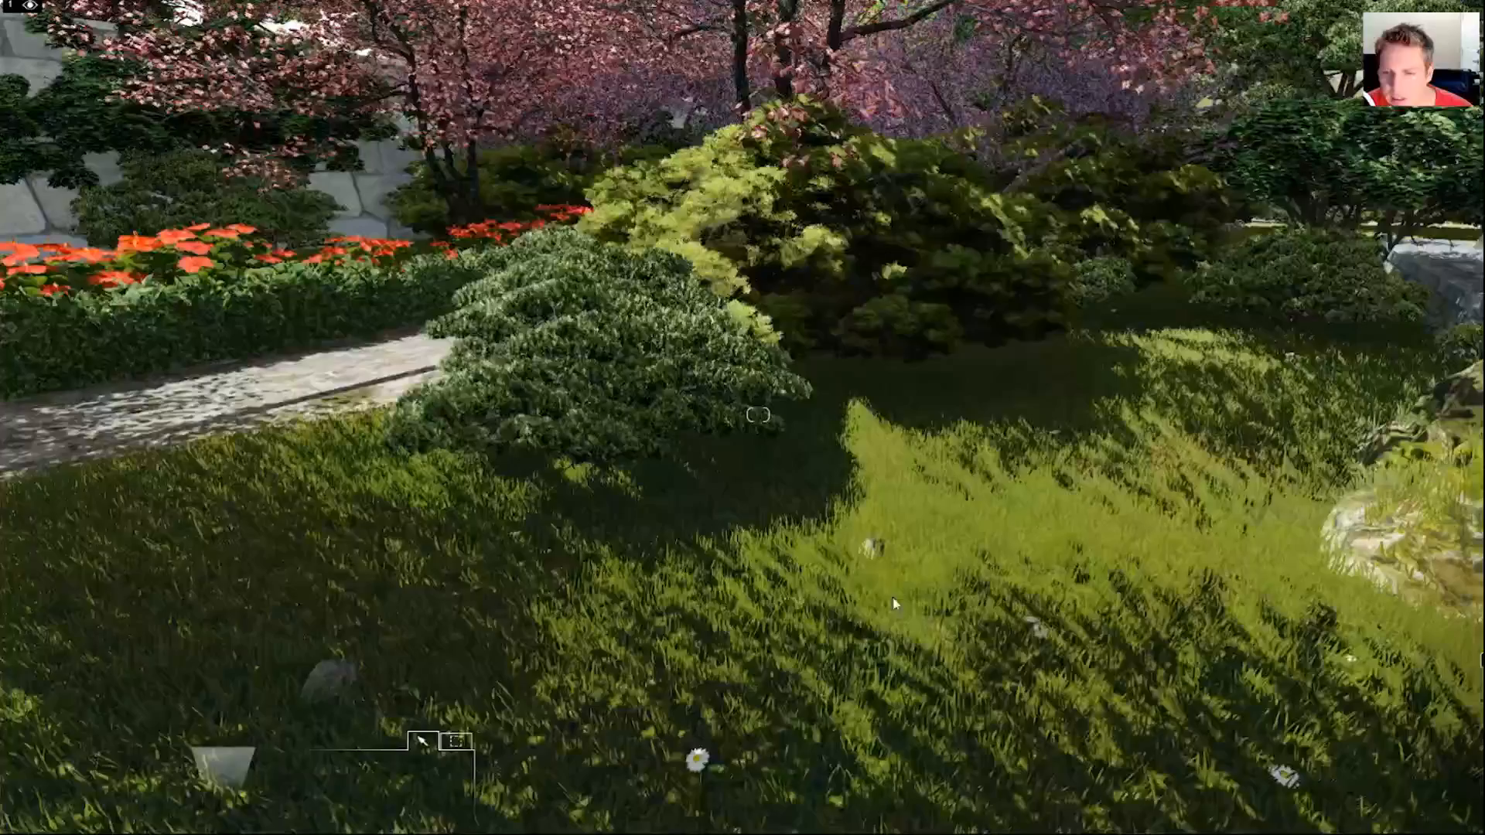
left_click_drag(848, 534, 883, 513)
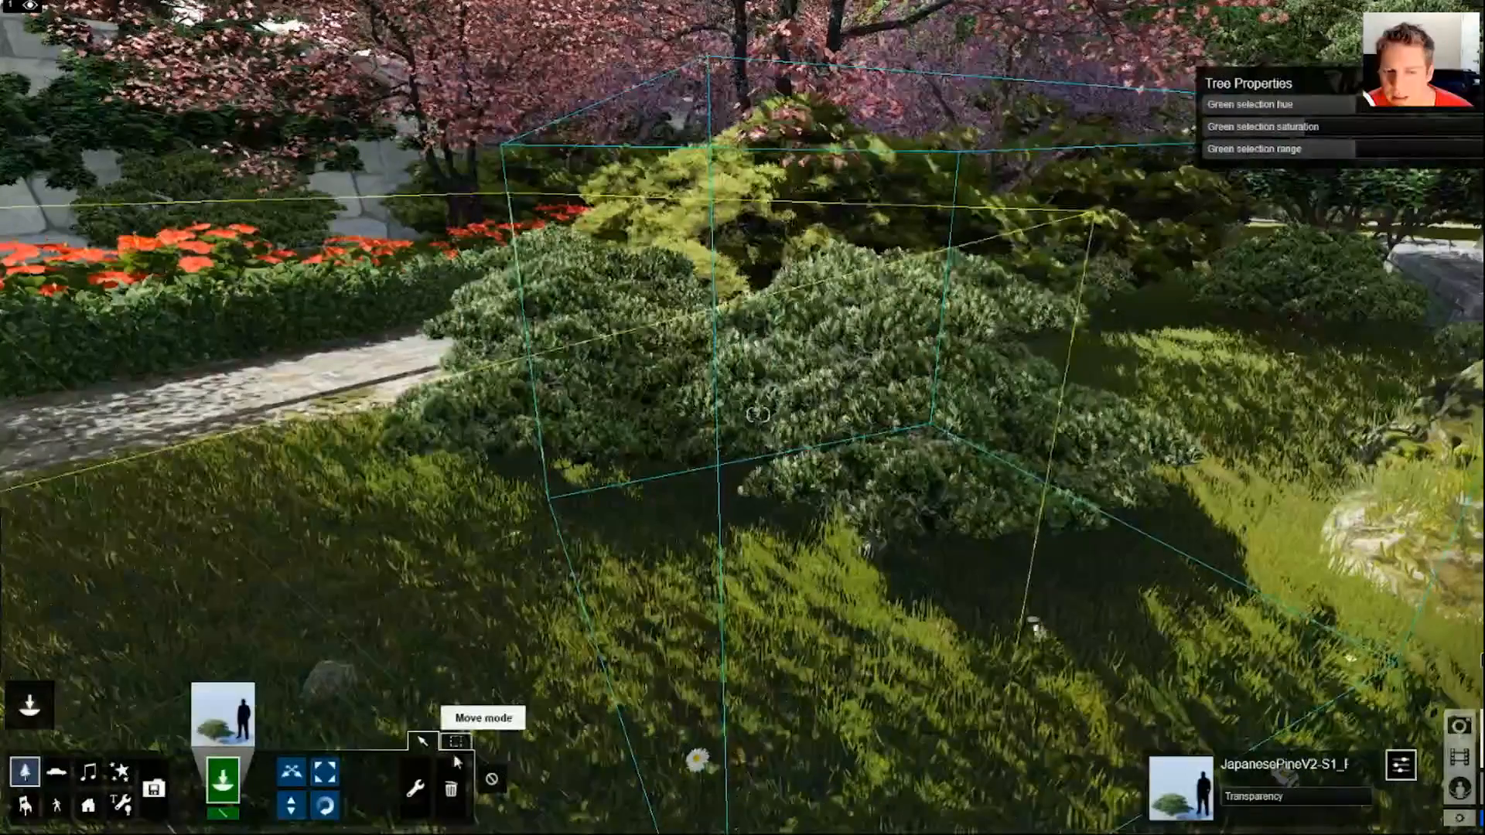
left_click(451, 789)
left_click(883, 507)
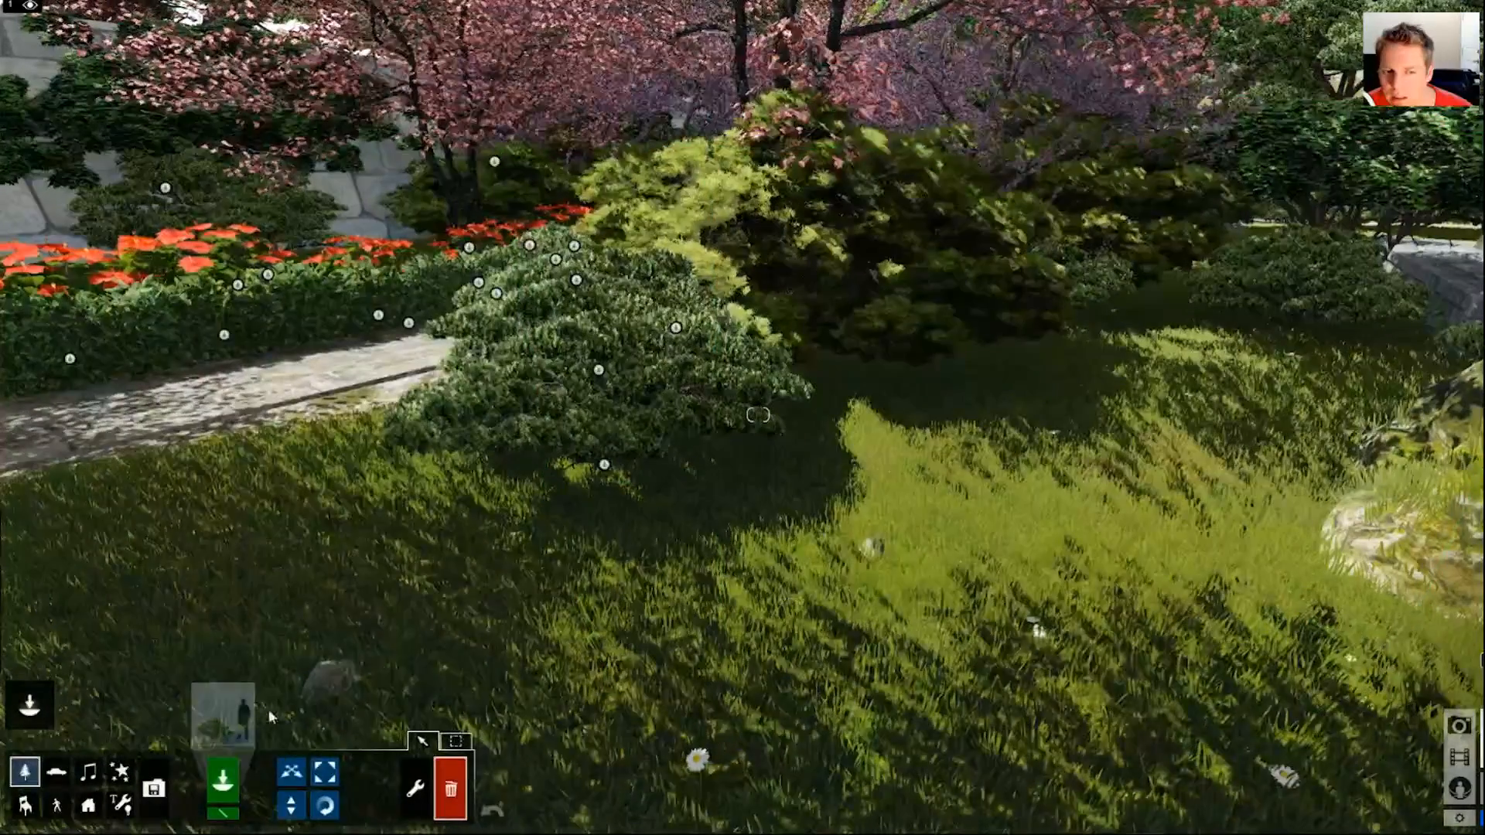
left_click(248, 723)
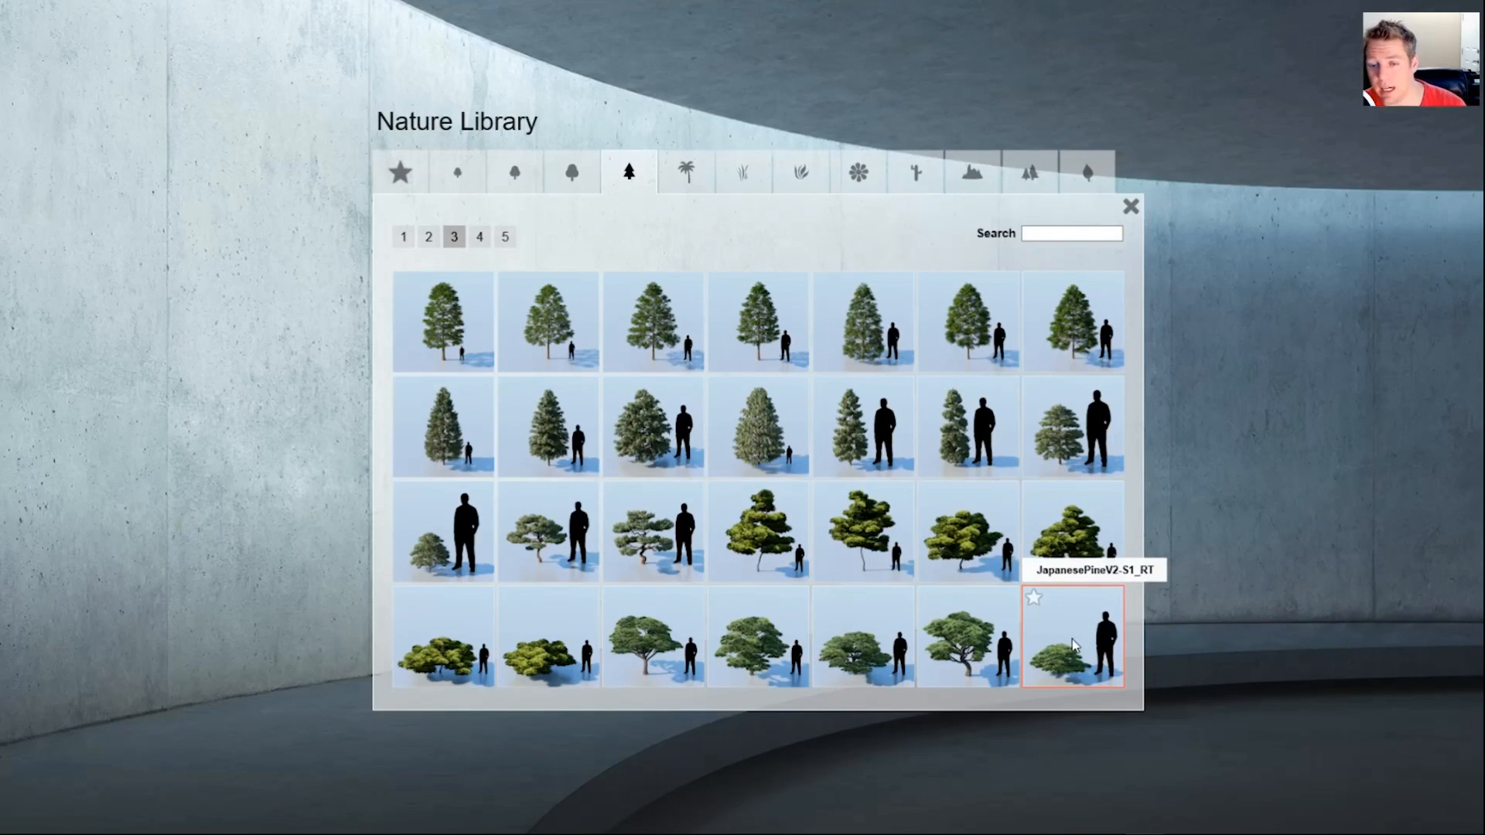
left_click(1123, 219)
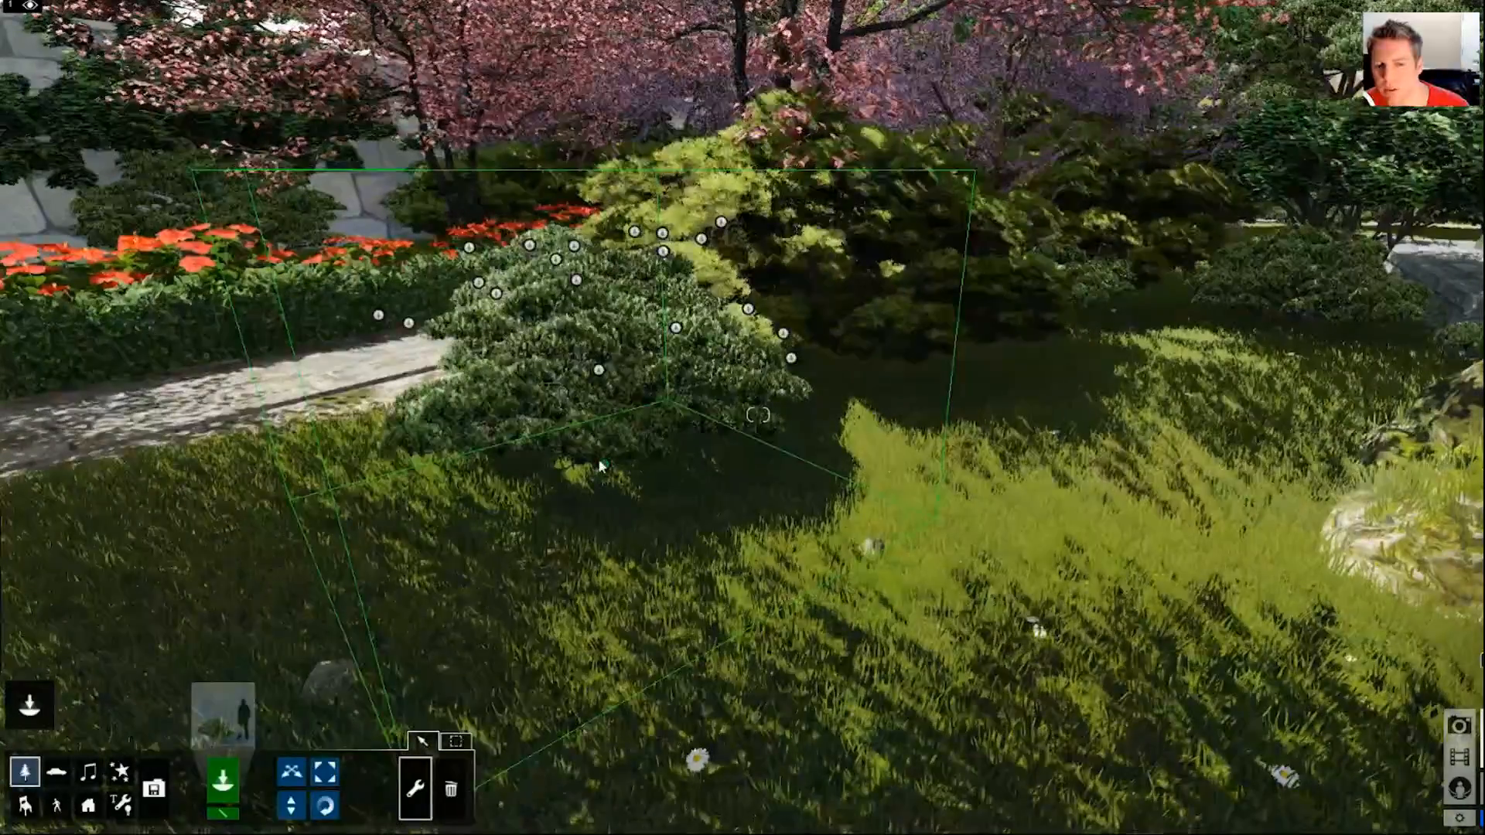
Select every matching bush in the garden by using Select Identical Objects on the path-side pine bush
right_click(609, 444)
left_click(611, 363)
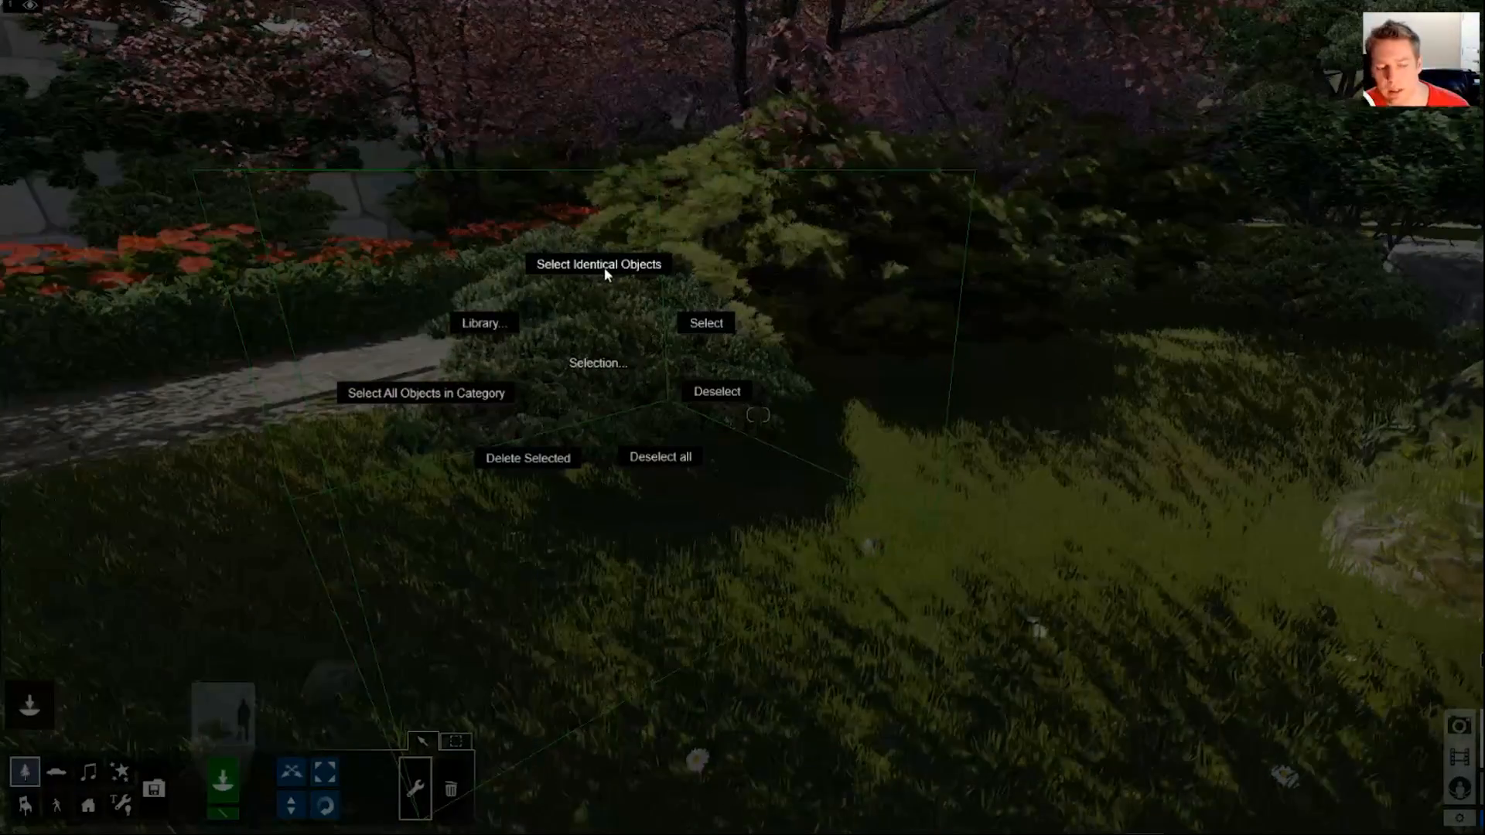
left_click(605, 266)
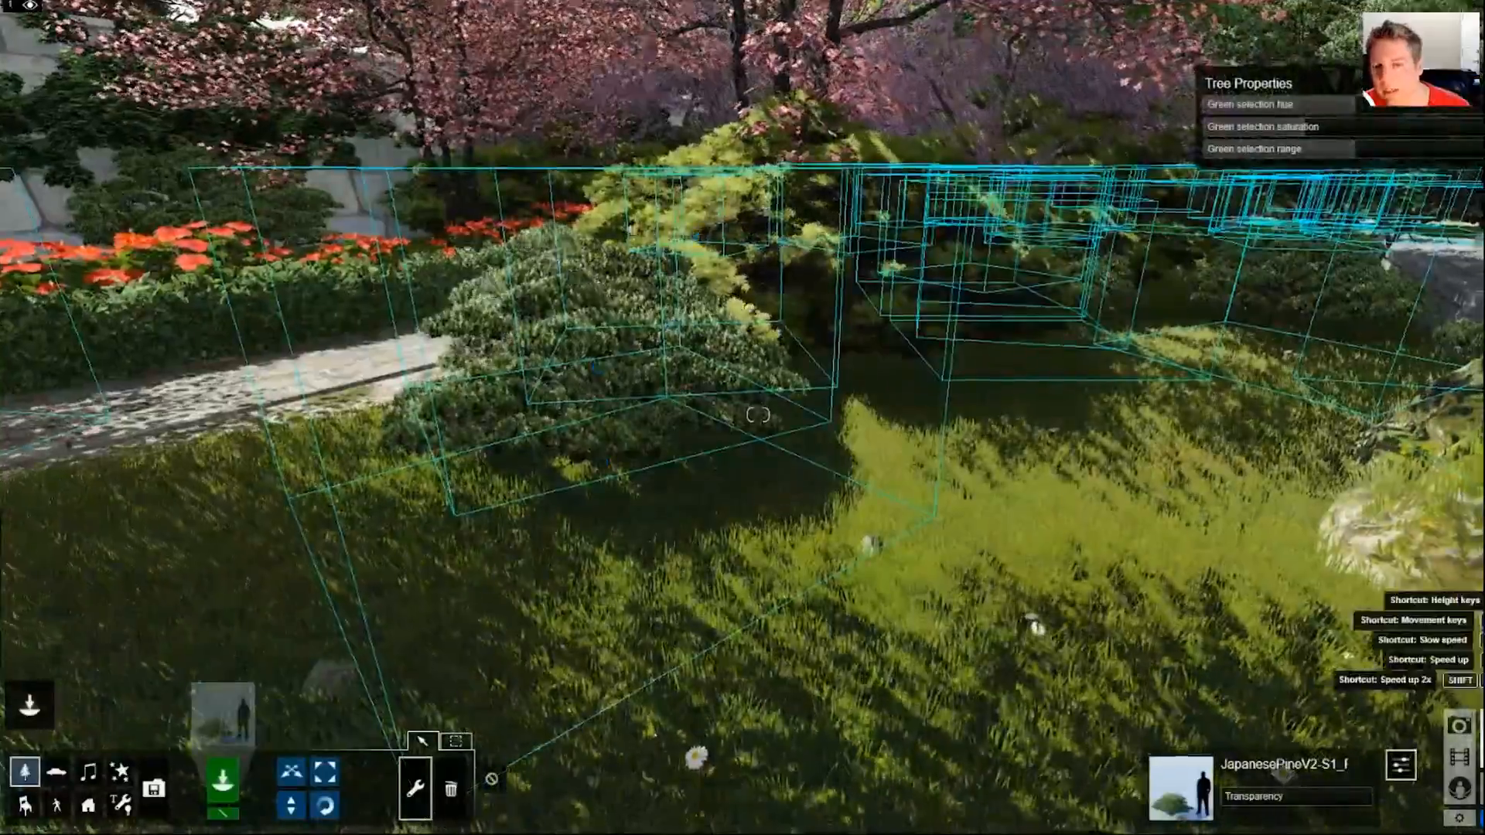
right_click_drag(758, 415, 785, 368)
key("s")
key("w")
key("s")
key("s")
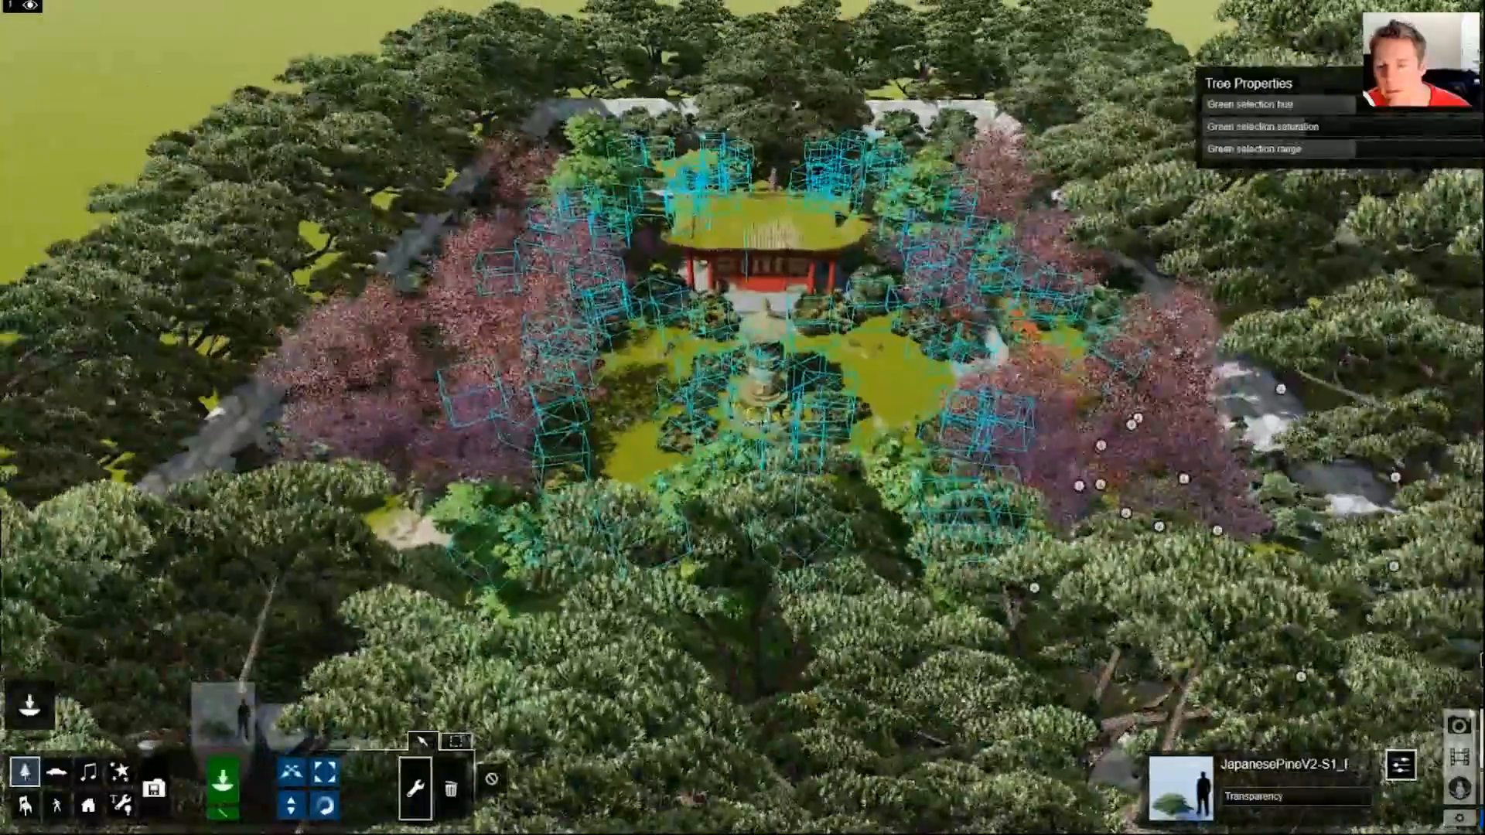
Move the selected pine bushes together as a group and raise their height above the garden
left_click(467, 743)
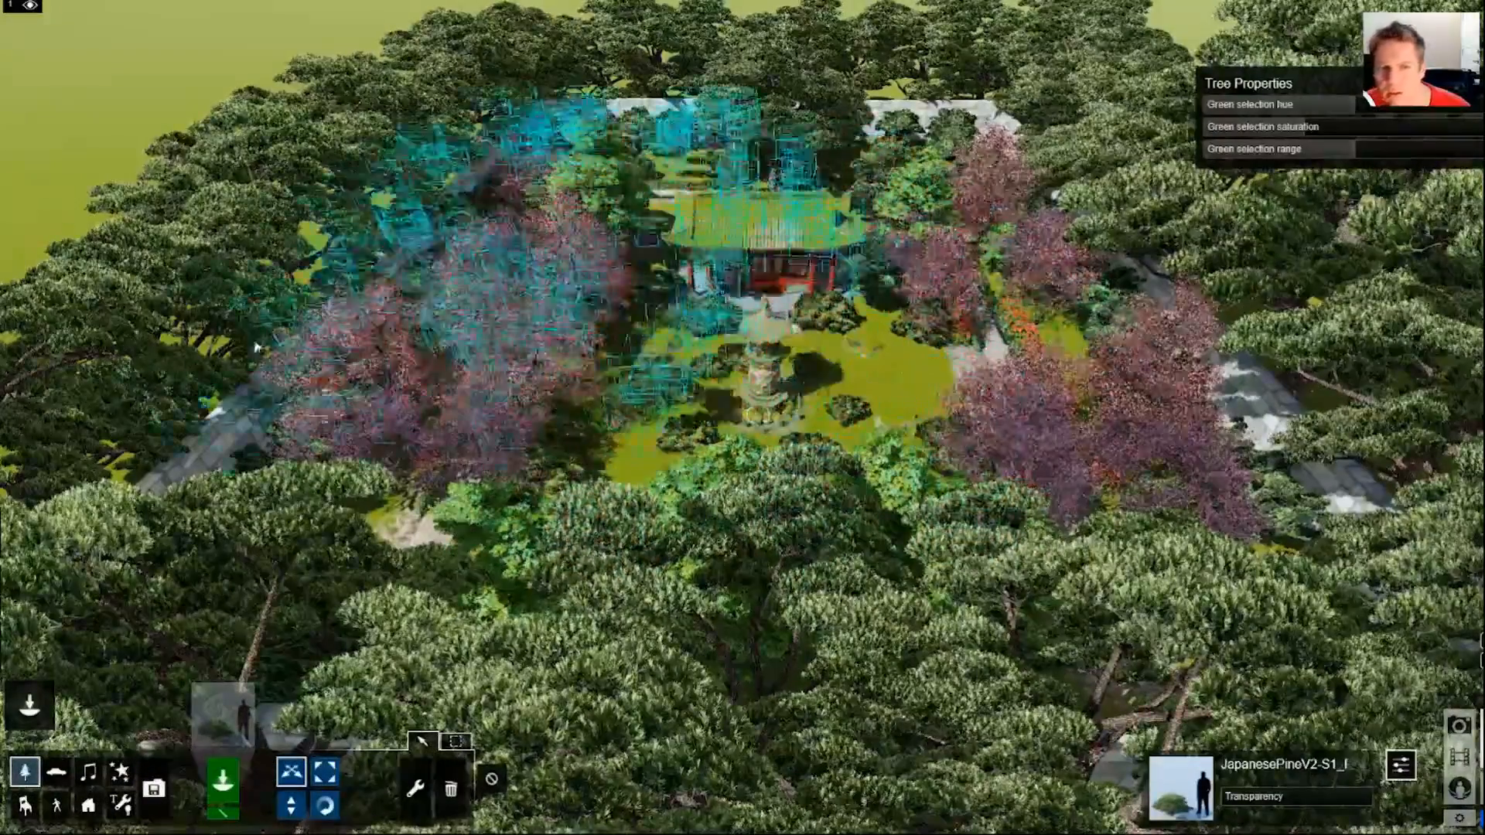
left_click_drag(546, 365, 471, 334)
left_click(291, 805)
Rotate the selected pine bushes and enlarge them together
left_click(324, 805)
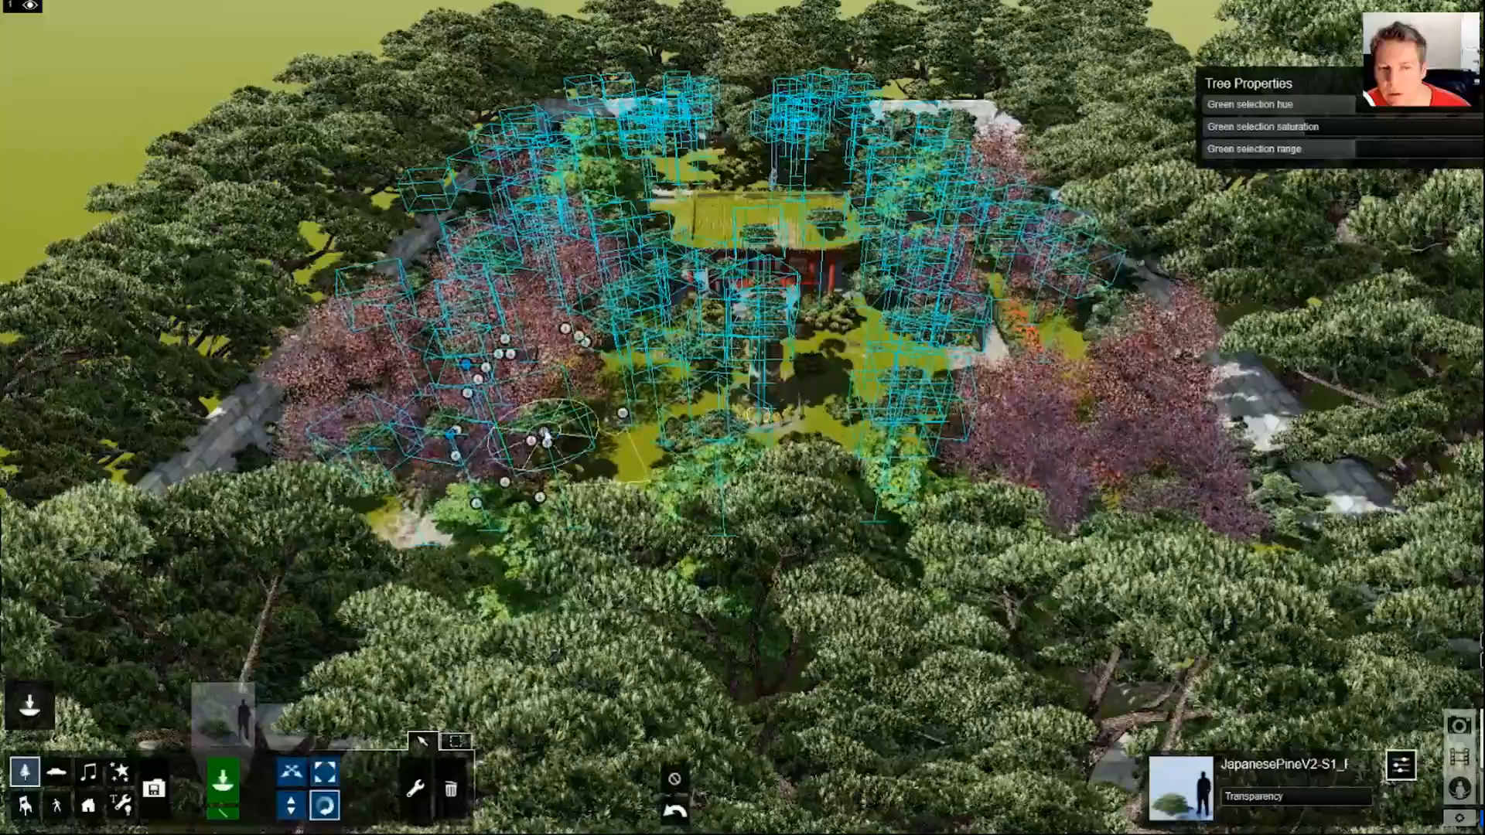
left_click_drag(545, 432, 571, 379)
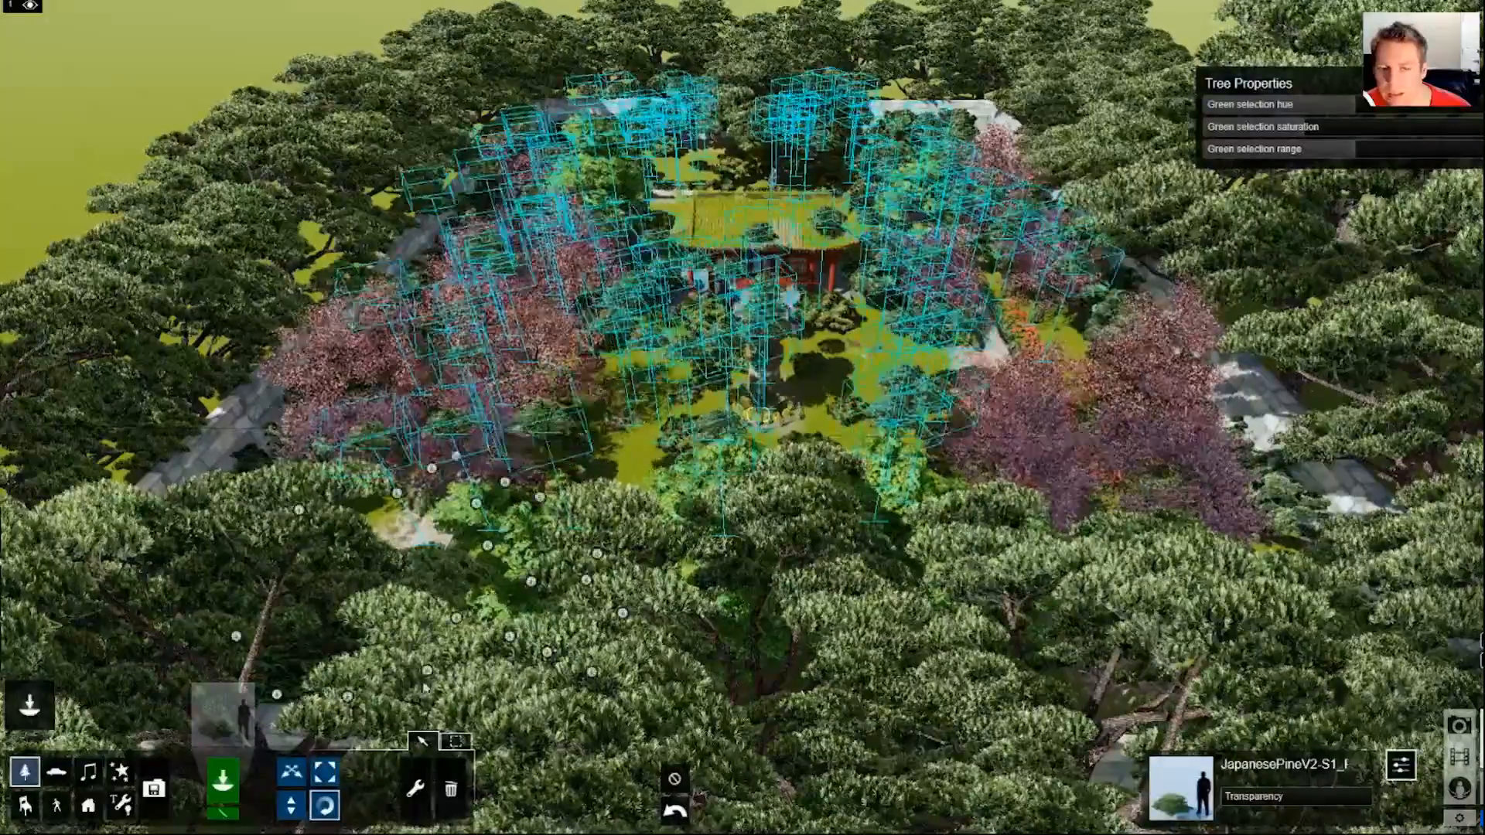
left_click(325, 772)
left_click_drag(545, 432, 700, 402)
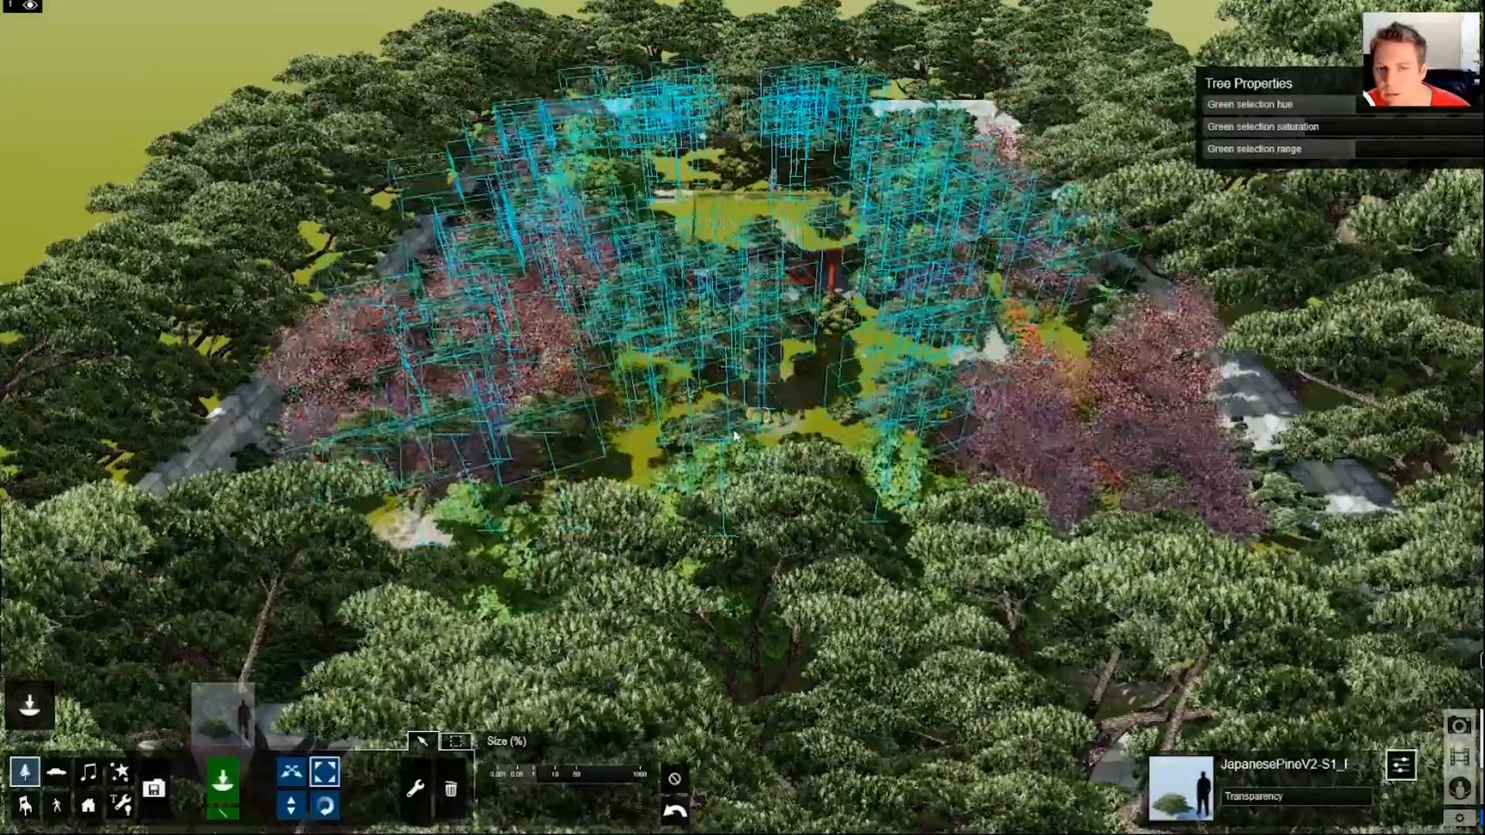
Lower the enlarged pine bushes back down toward the ground and clear the selection
key("w")
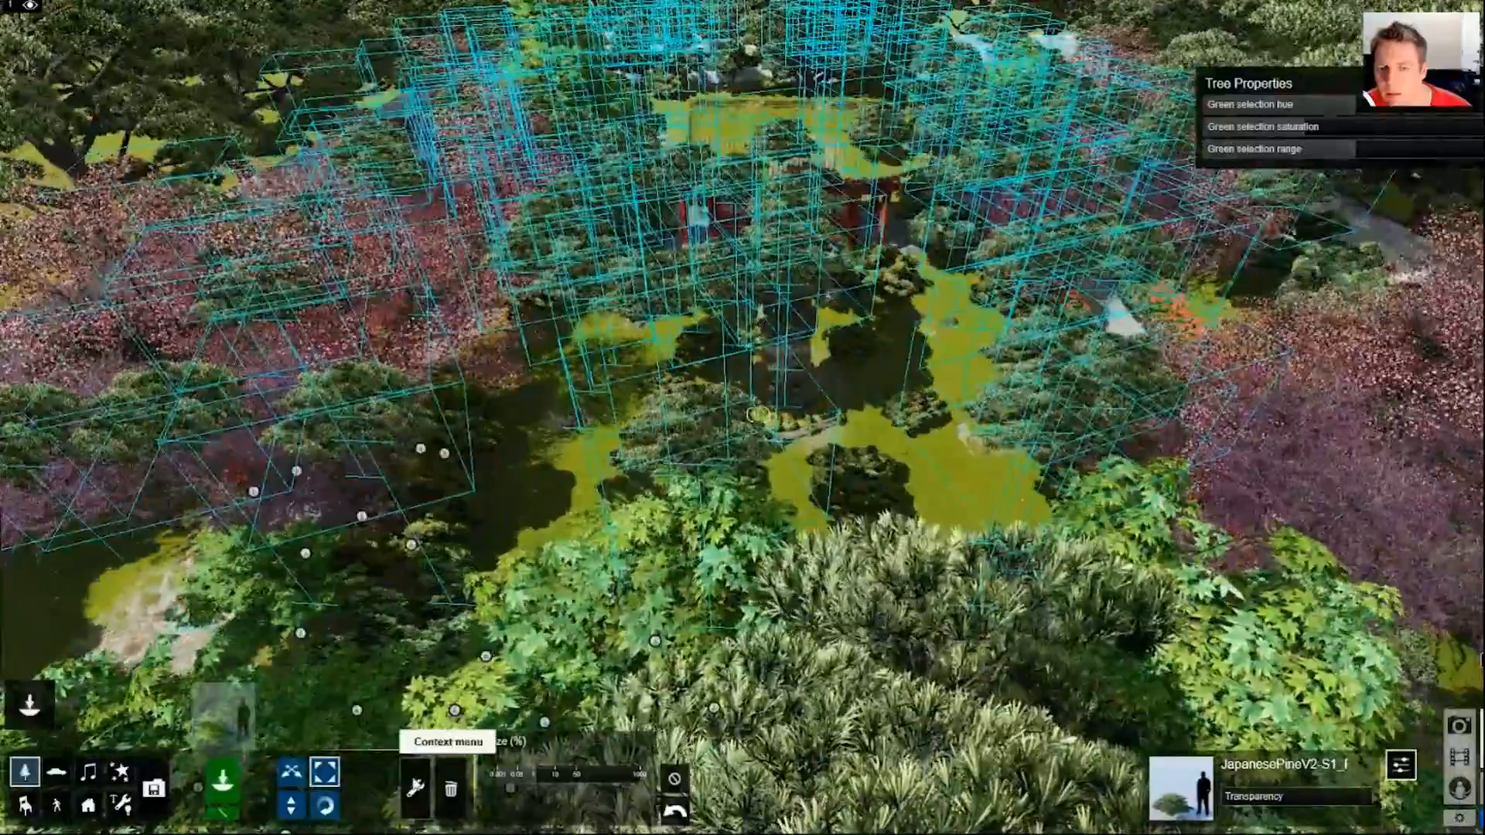
left_click(416, 789)
key("w")
right_click_drag(501, 464, 448, 402)
key("s")
left_click(291, 806)
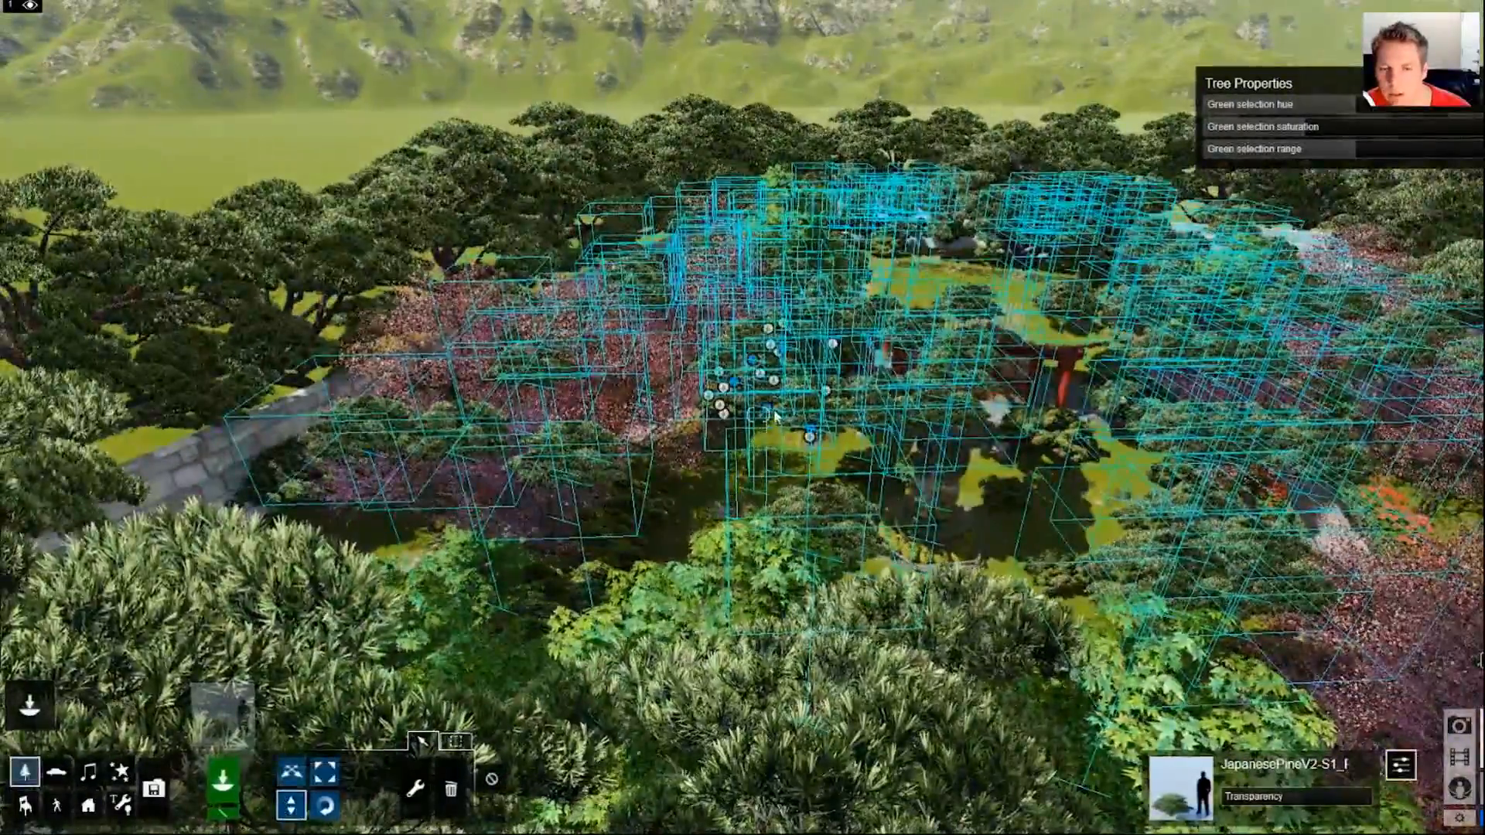
left_click_drag(790, 512, 826, 697)
key("w")
right_click_drag(826, 697, 798, 671)
key("s")
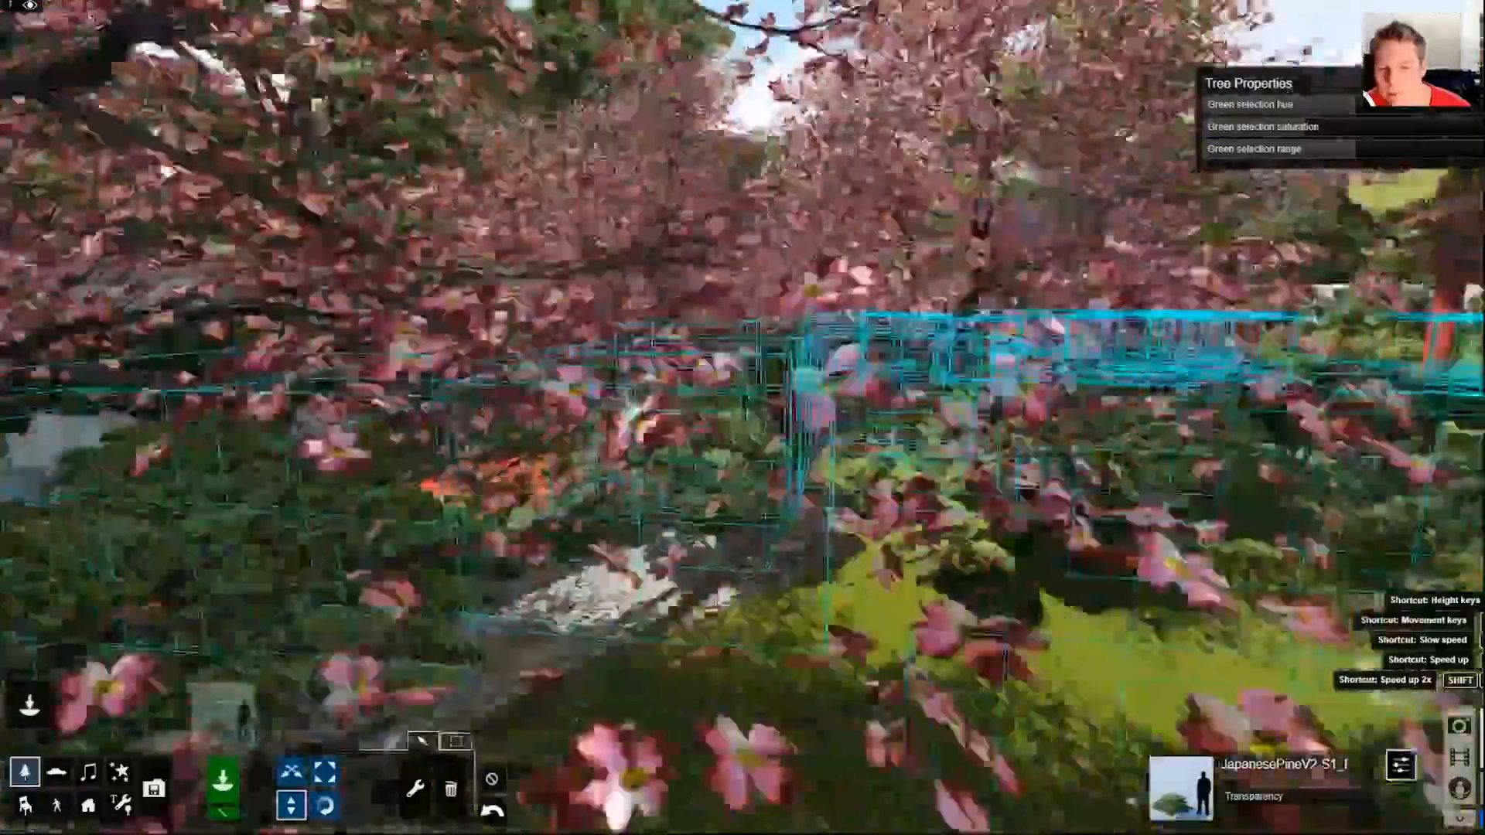
key("s")
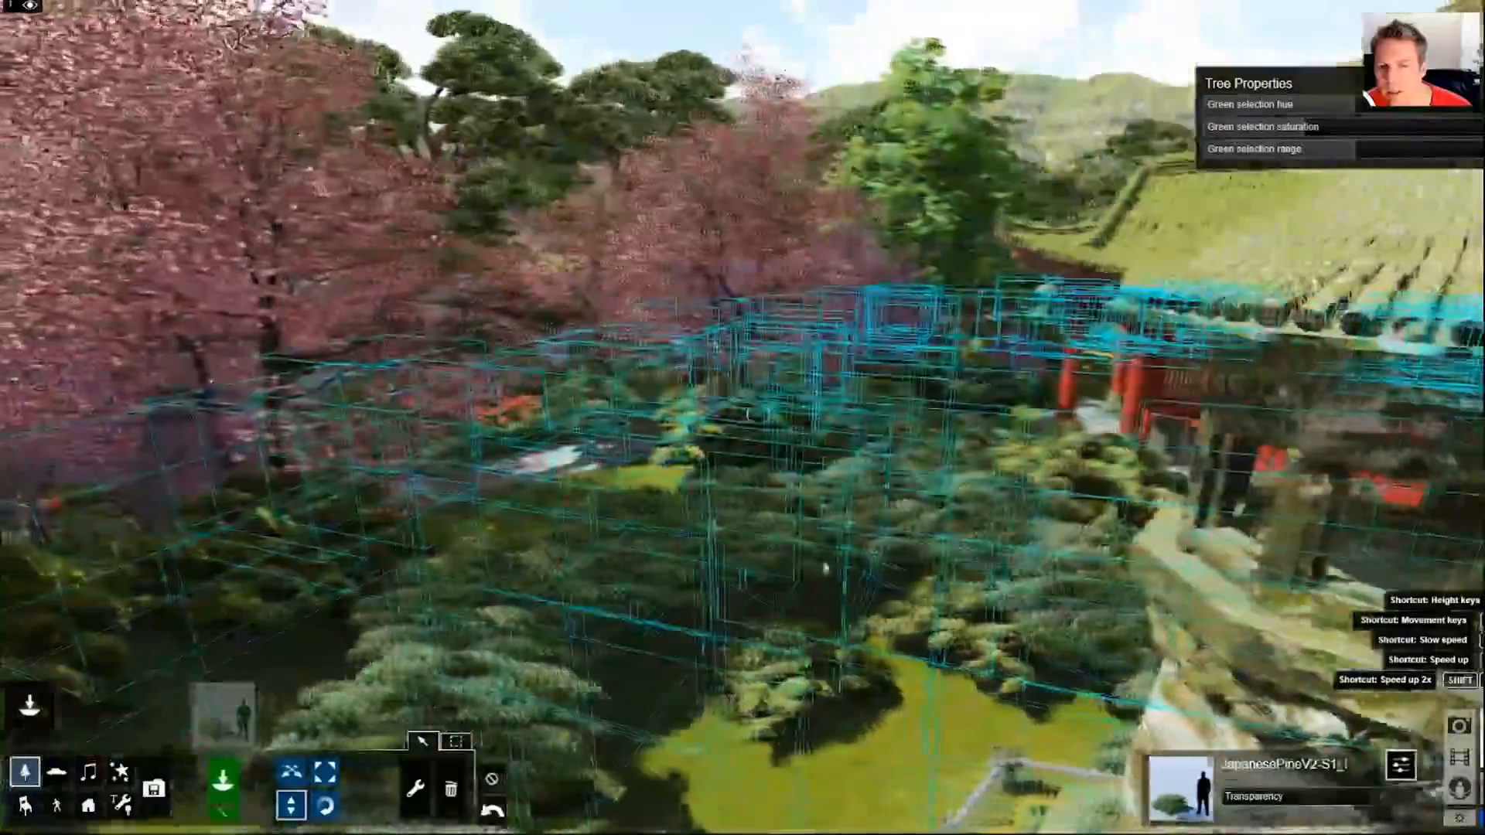
left_click(737, 530, "ctrl")
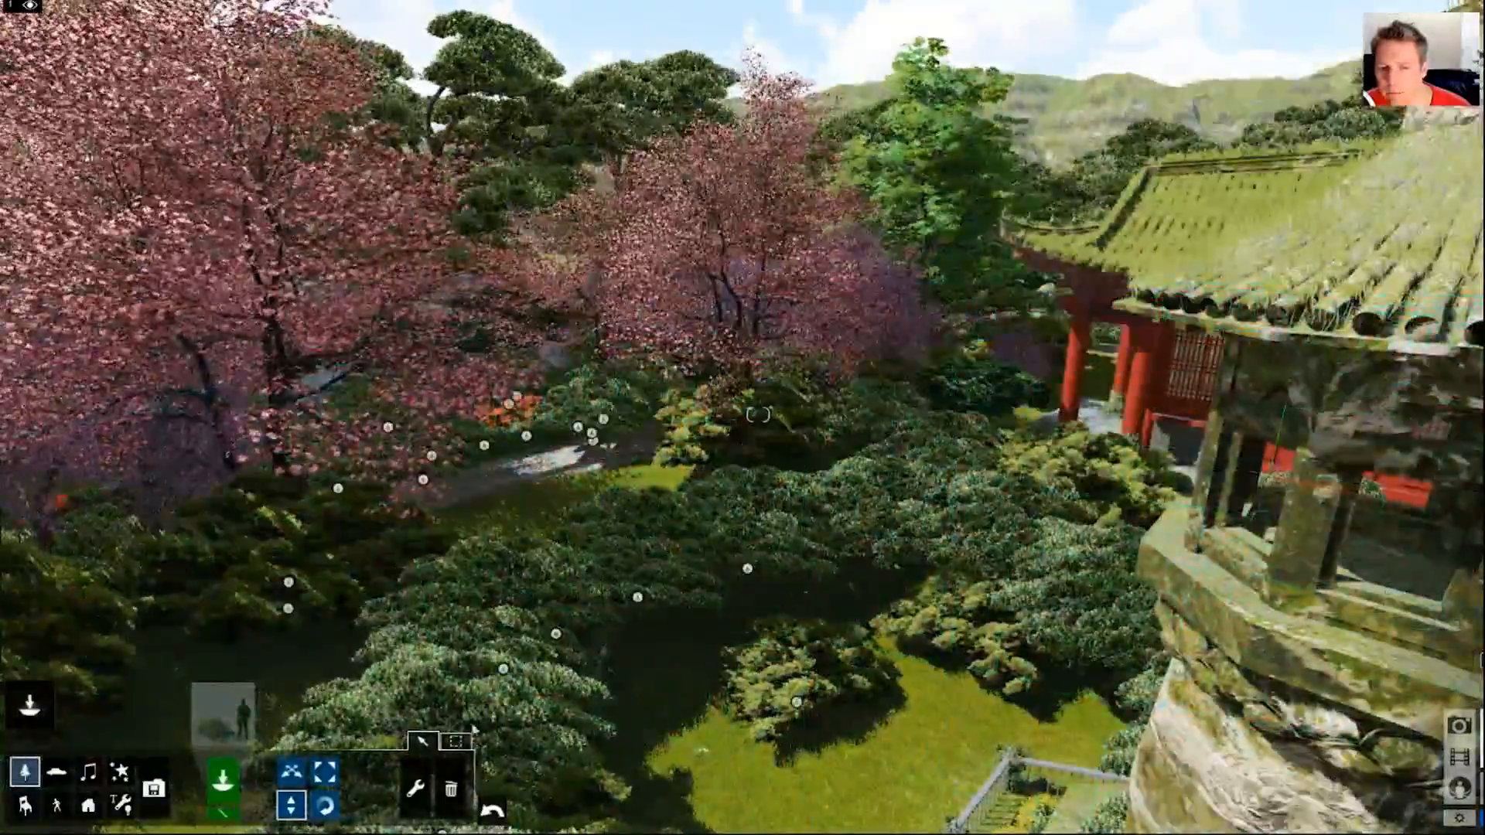
Review the Selection options of a pine bush near the pagoda, including Select All Objects in Category
left_click(421, 741)
left_click(649, 514)
left_click(648, 506)
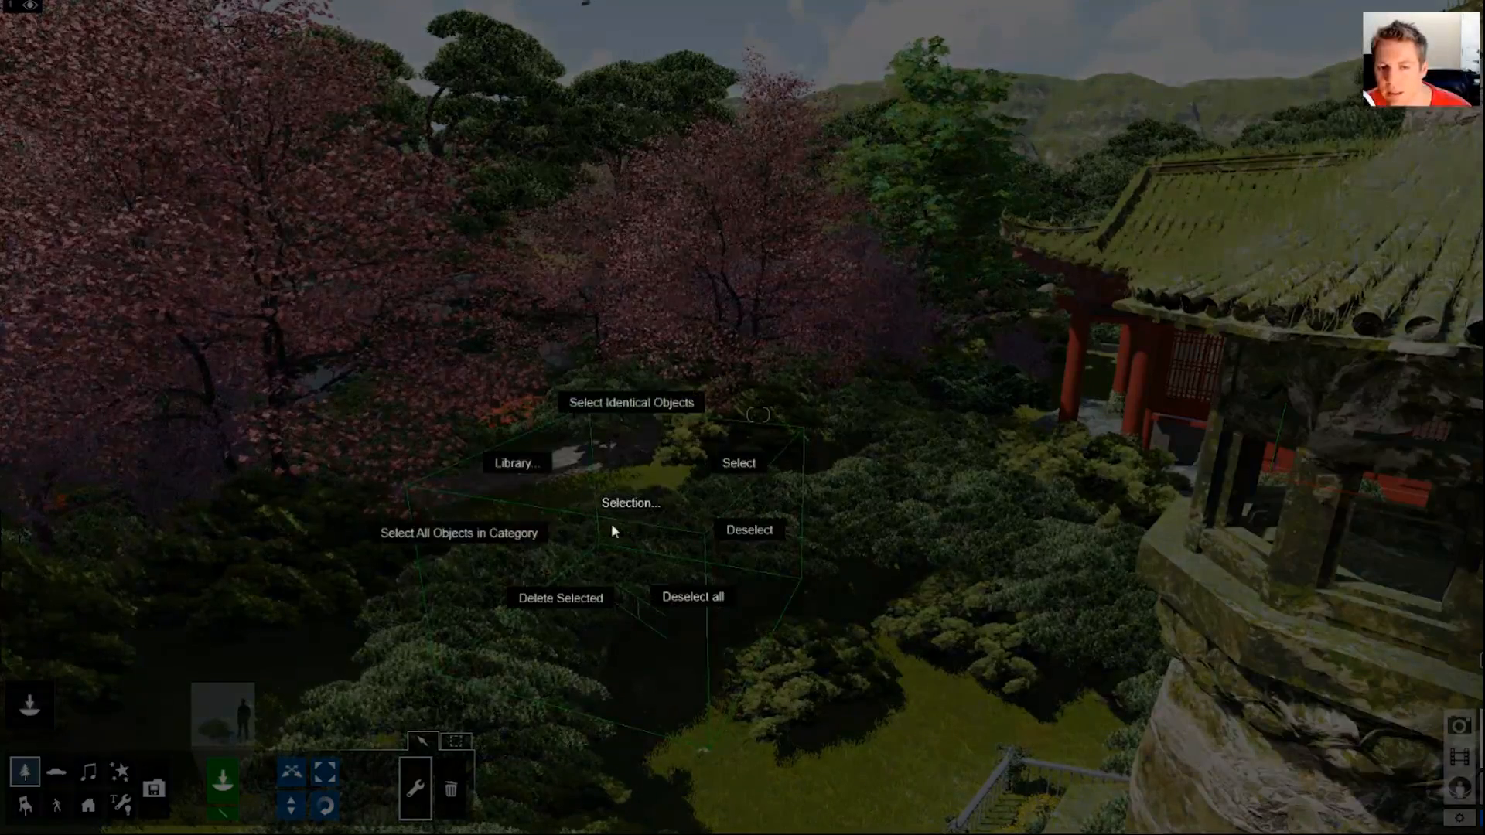
left_click(499, 536)
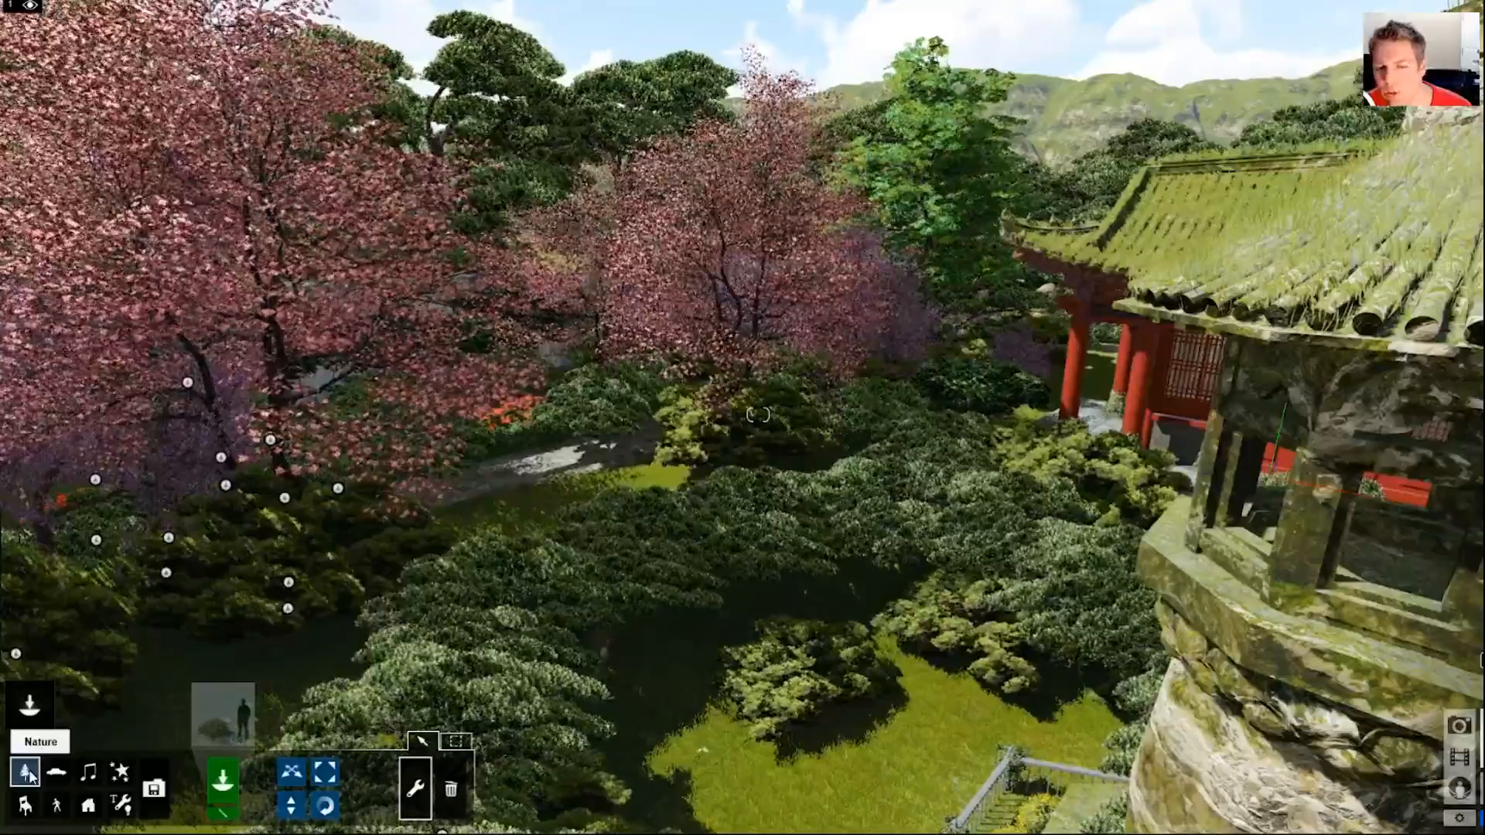
Move the mossy rock hidden among the enlarged pine bushes out to the open ground near the stone pagoda
right_click_drag(657, 534, 666, 615)
key("w")
key("s")
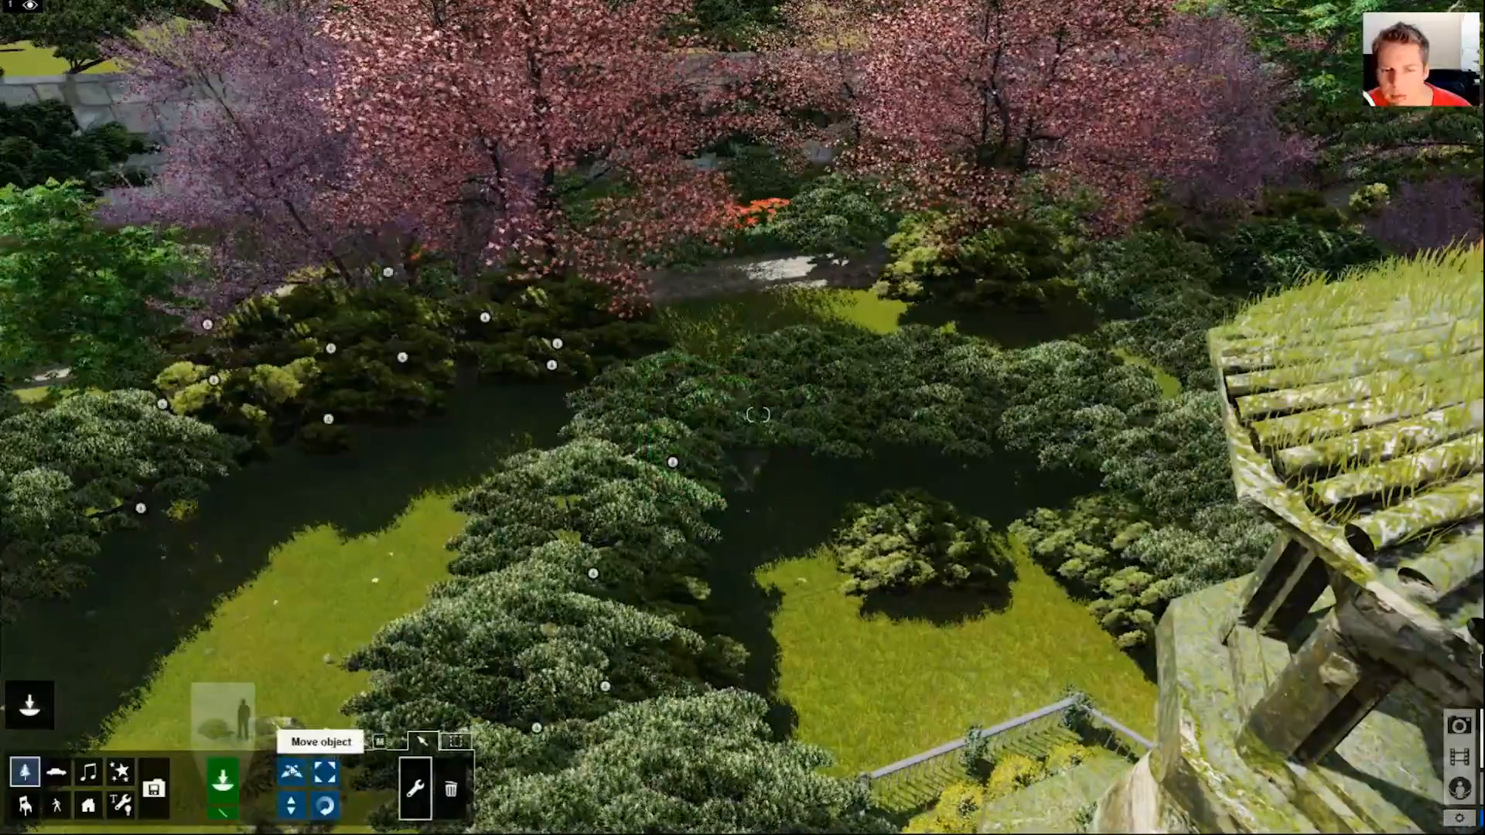
scroll(662, 483, "up", 3)
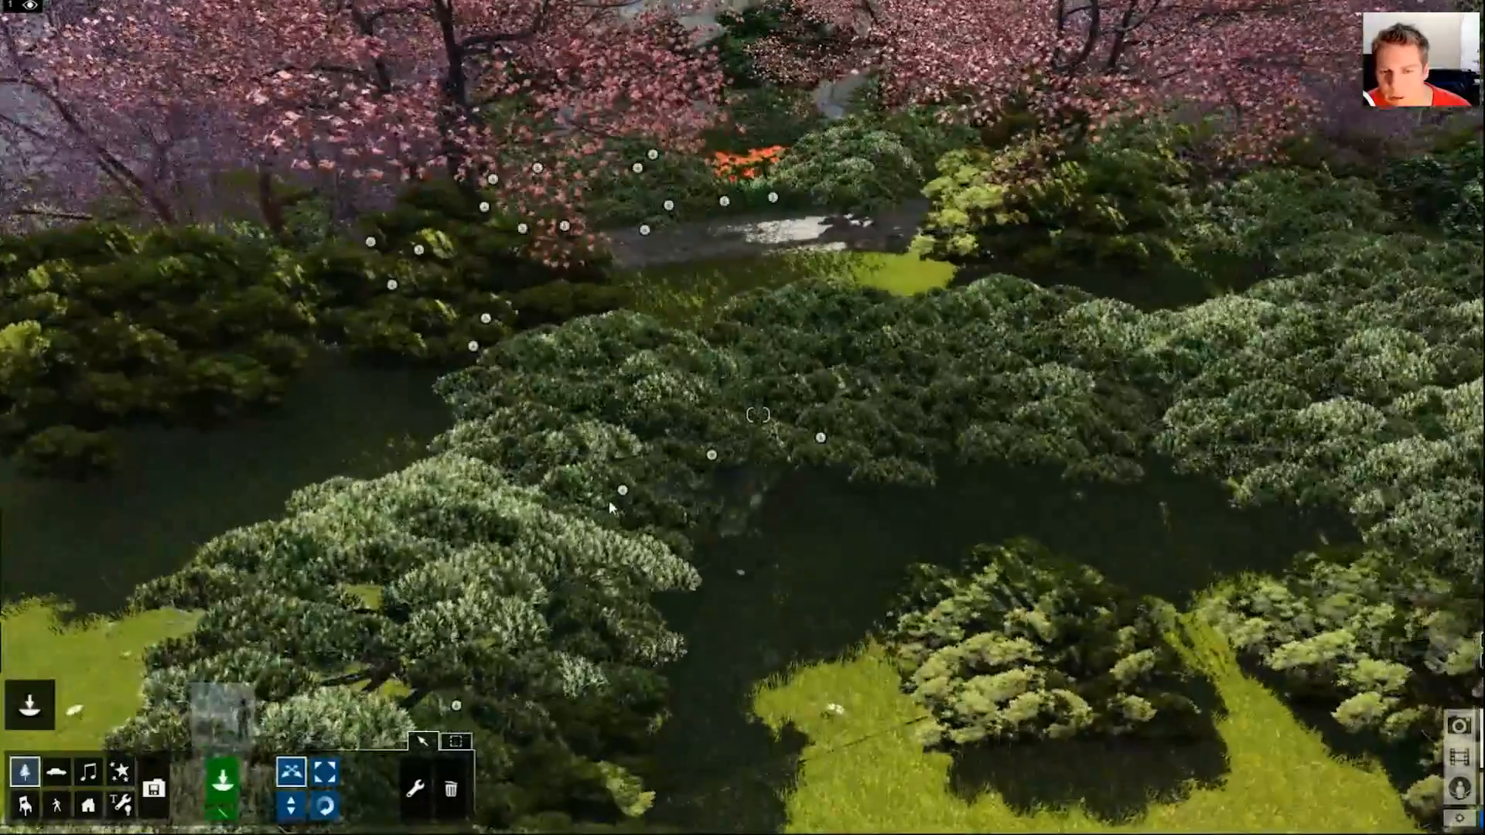
left_click_drag(712, 457, 826, 574)
Use Select All Objects in Category on the pine bush near the pagoda and check how many objects are selected
right_click_drag(755, 563, 866, 502)
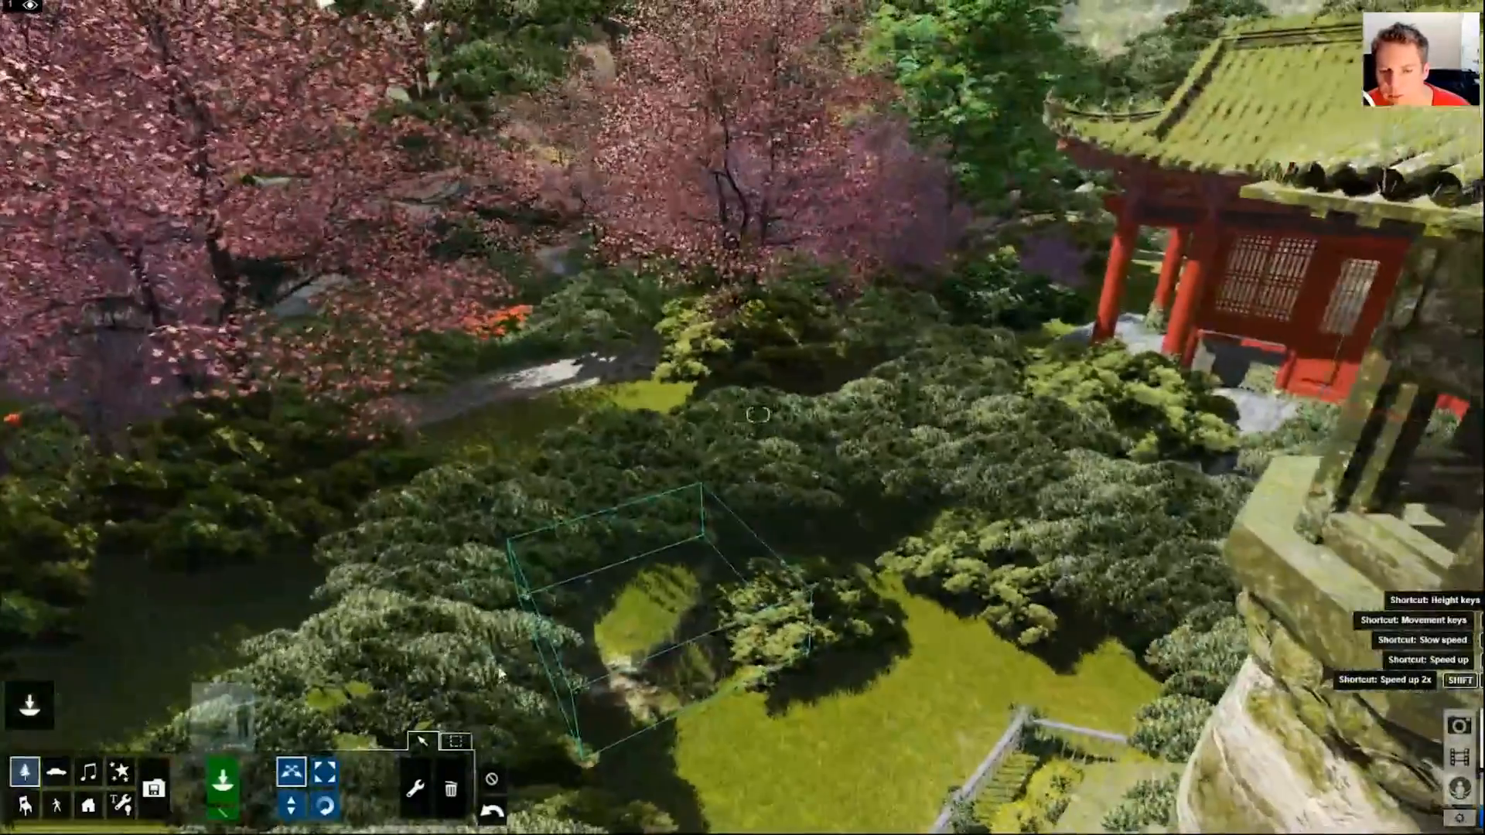
left_click(648, 429)
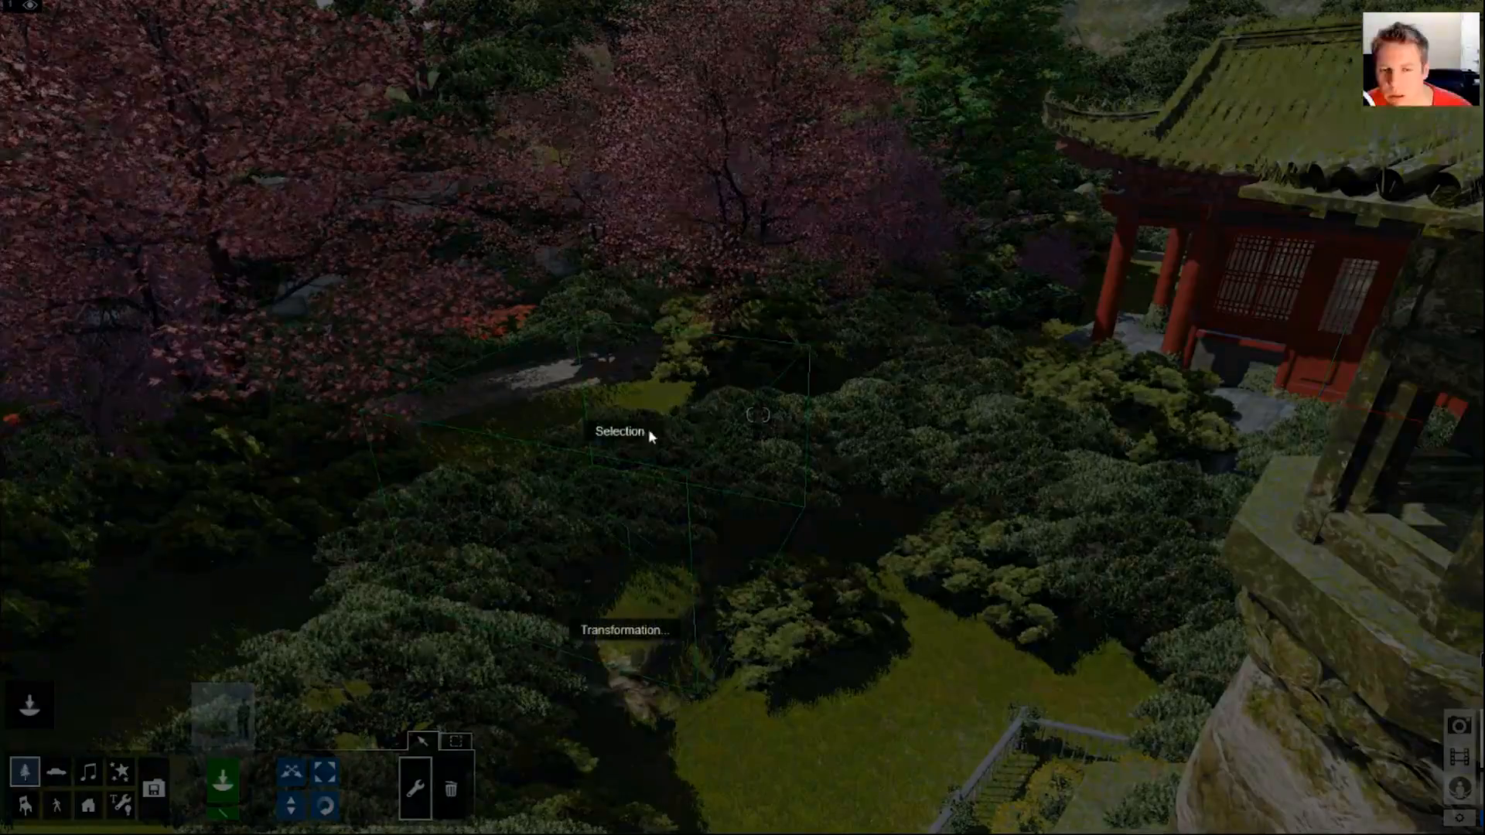
left_click(649, 425)
left_click(460, 459)
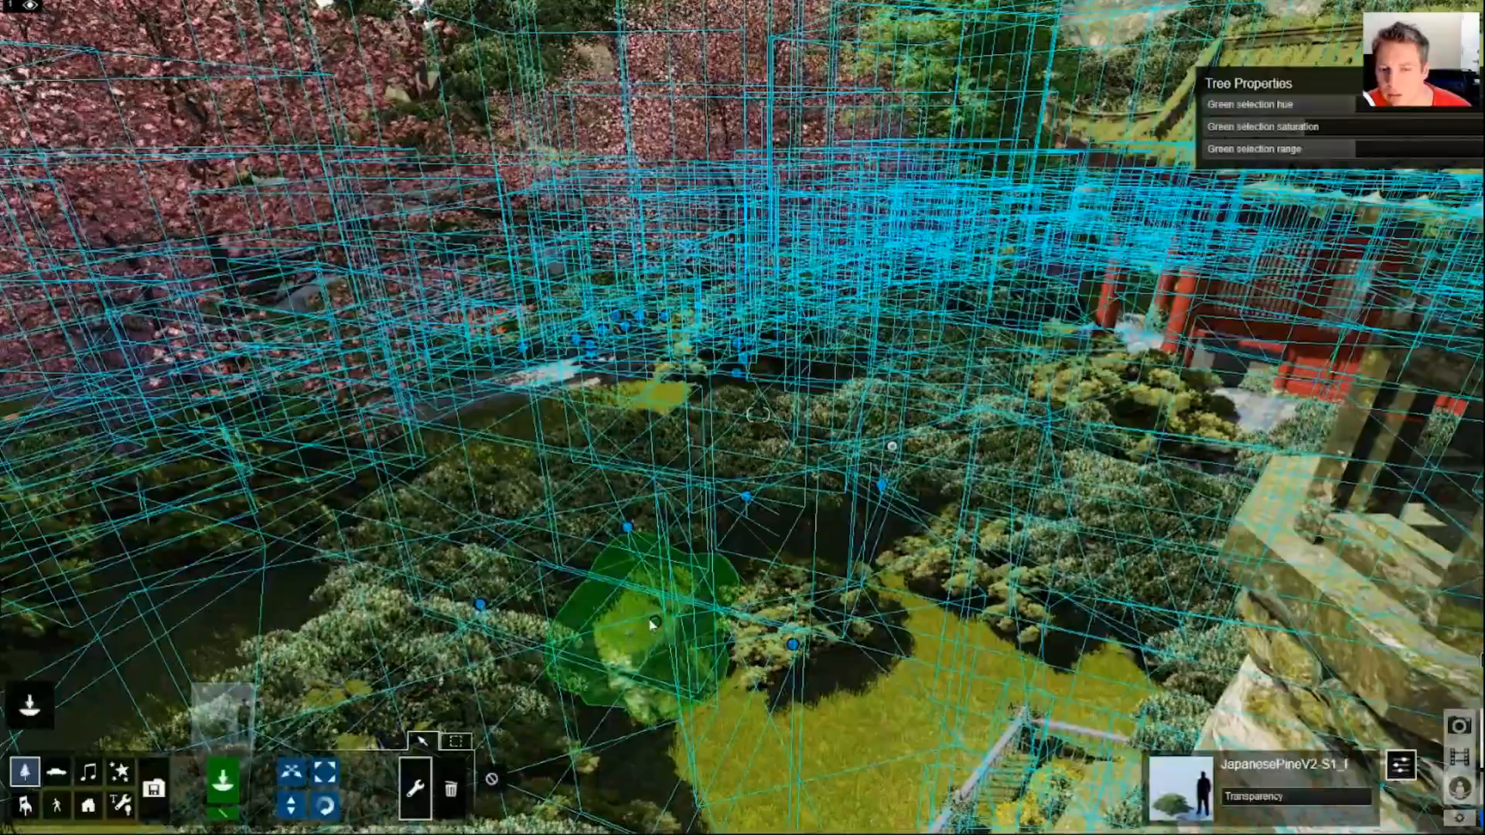
key("shift+s")
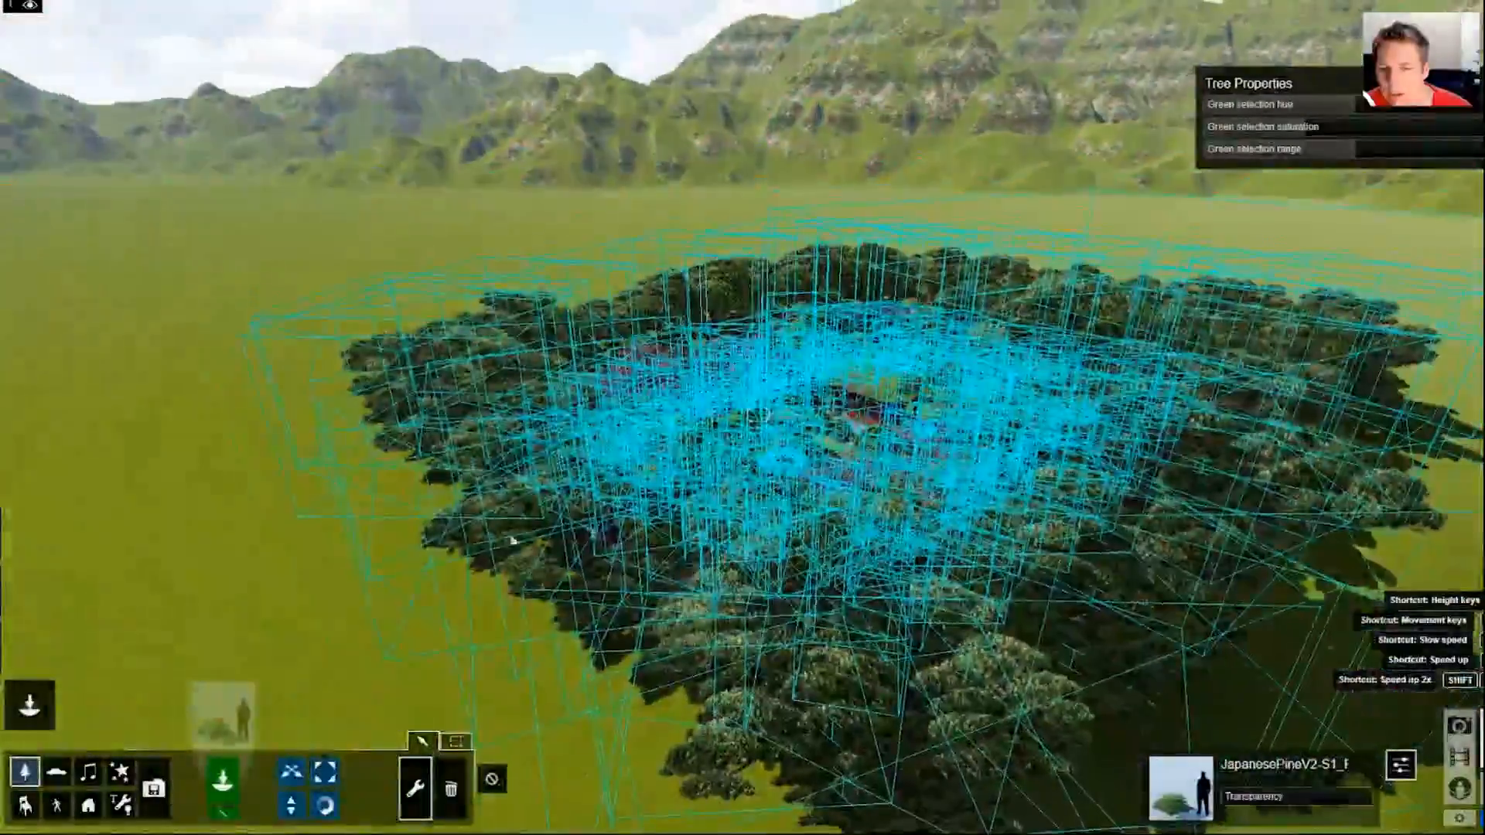
left_click(294, 783)
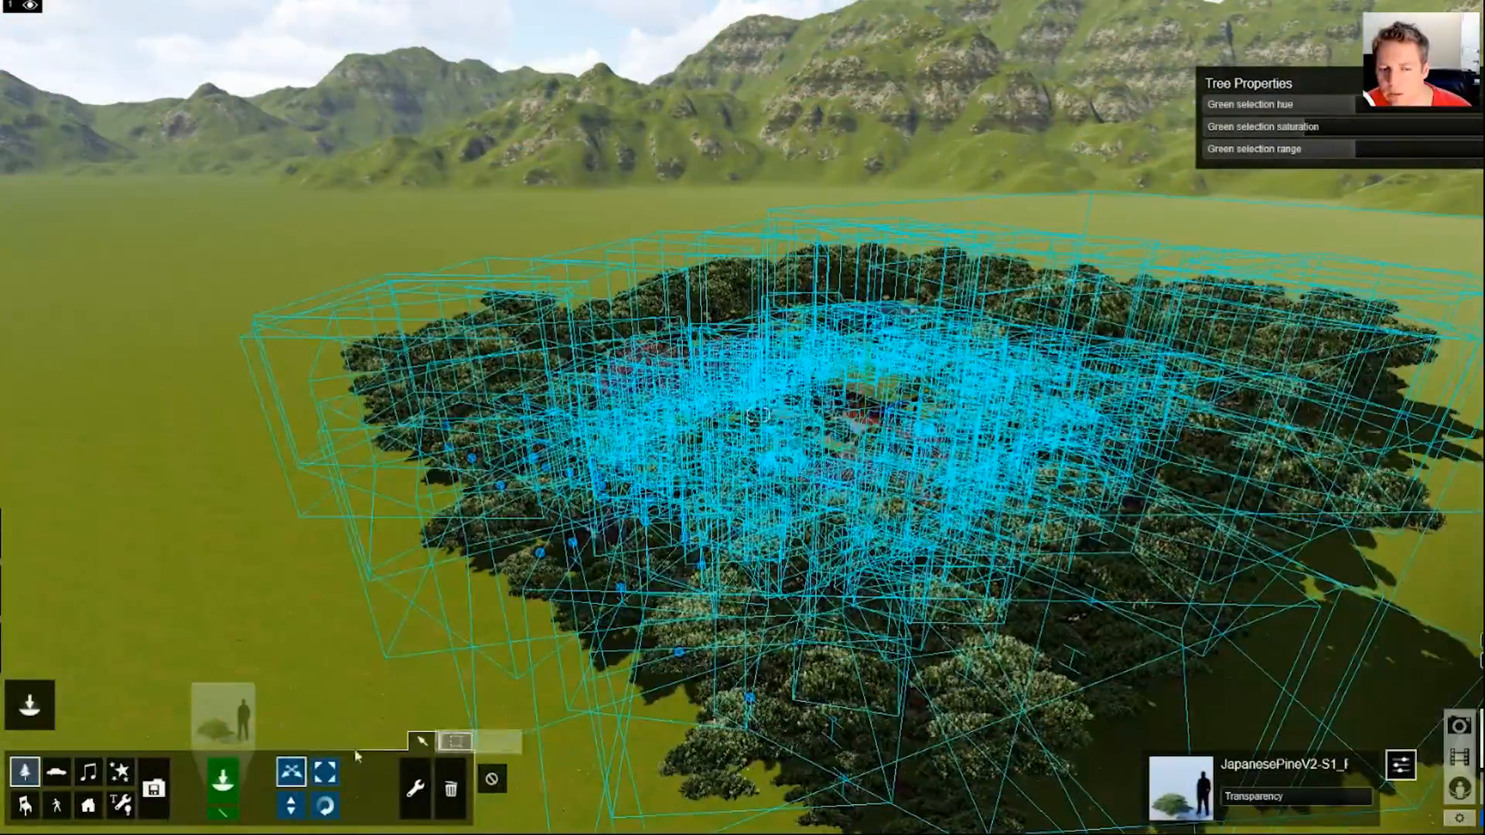
left_click(456, 741)
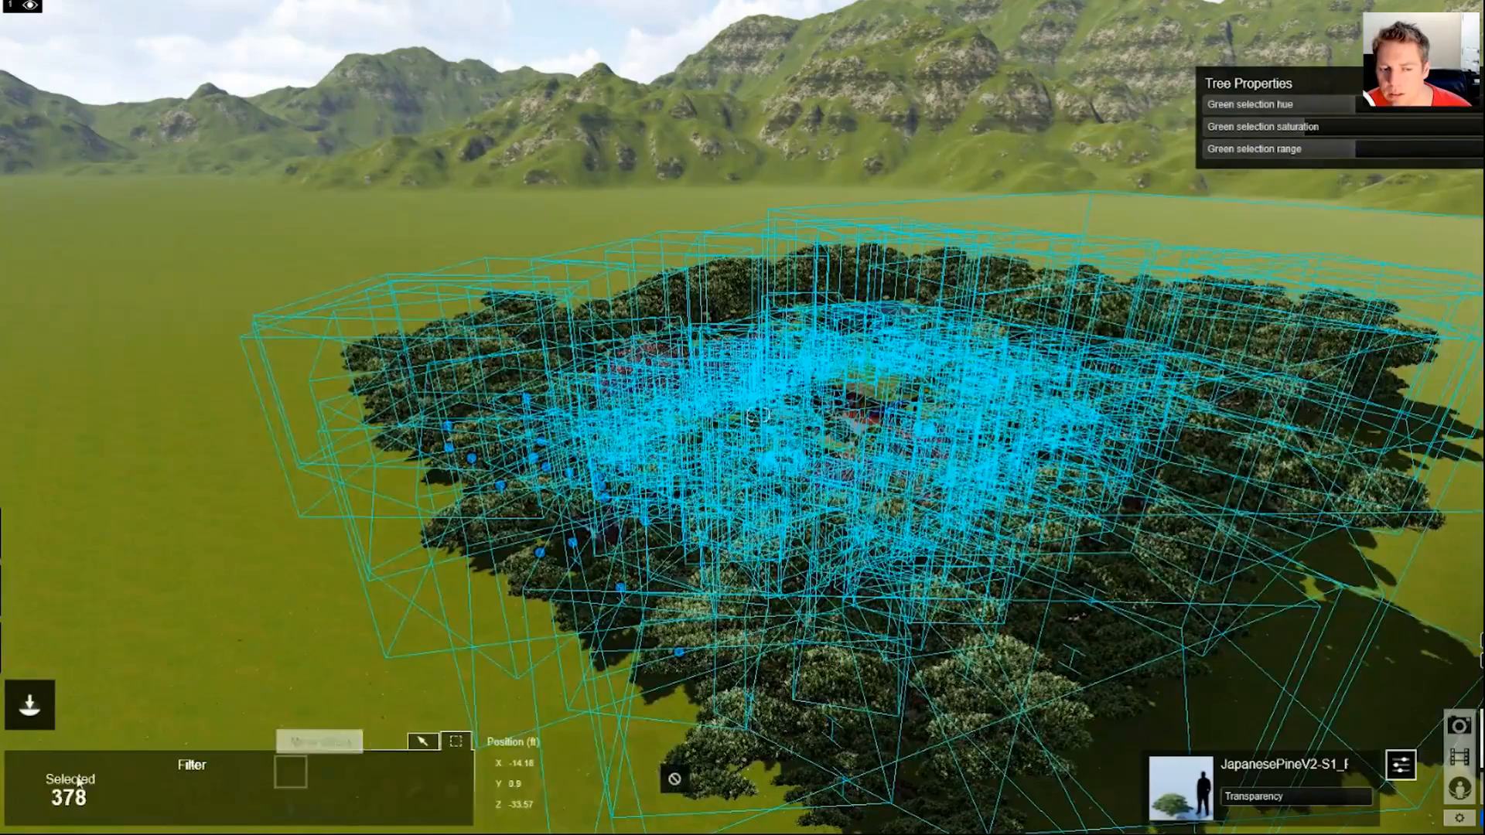
Move all the selected vegetation out beyond the garden walls, and undo the movement
left_click(422, 743)
left_click_drag(572, 542, 332, 234)
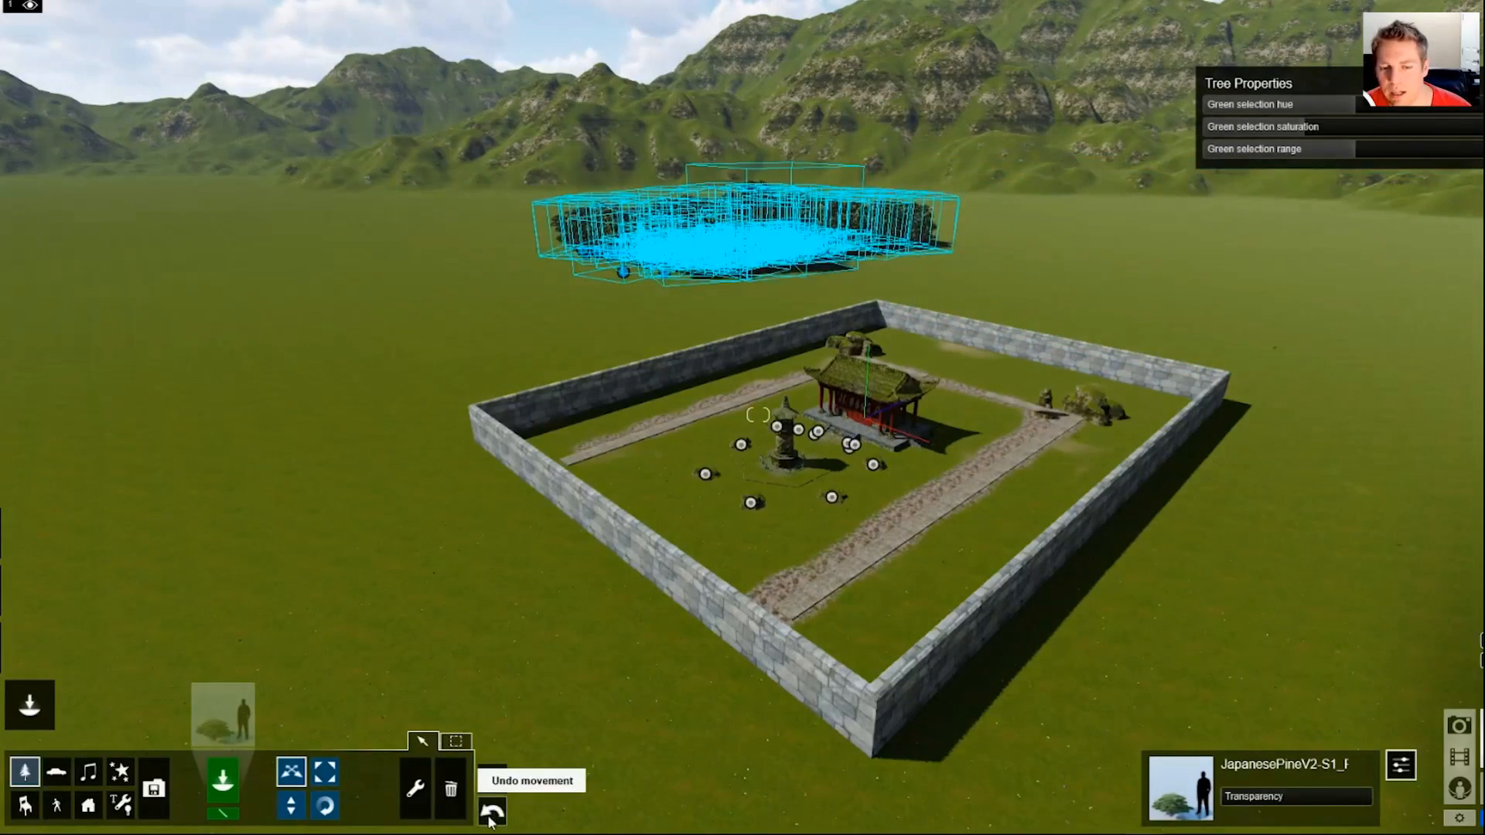
left_click(492, 812)
Make Layer 3 the active layer and rename it Tree
key("shift+w")
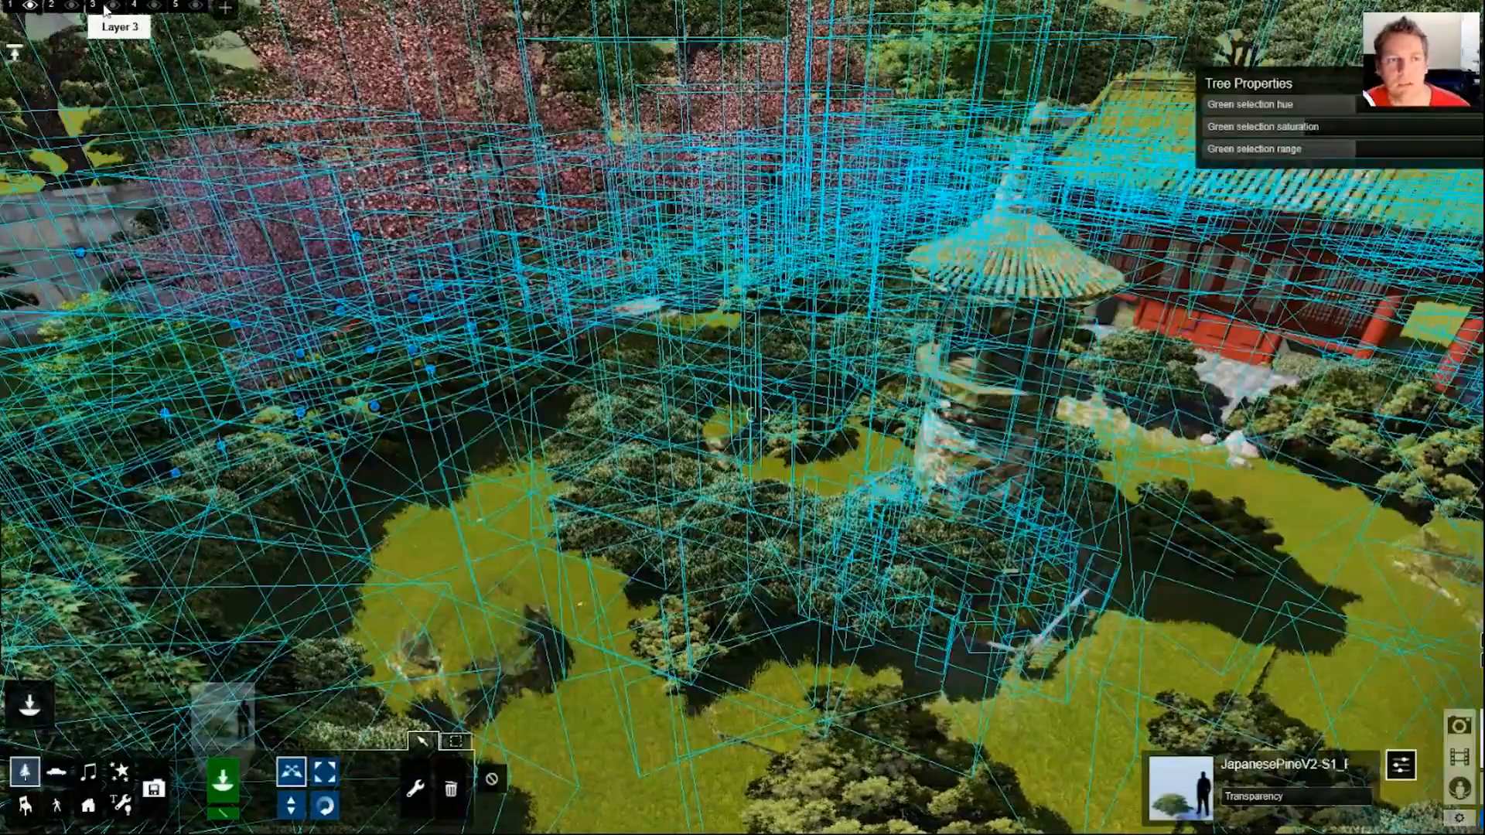
double_click(105, 7)
key("BackSpace")
key("BackSpace")
key("BackSpace")
key("BackSpace")
key("BackSpace")
key("BackSpace")
key("BackSpace")
type("Tree")
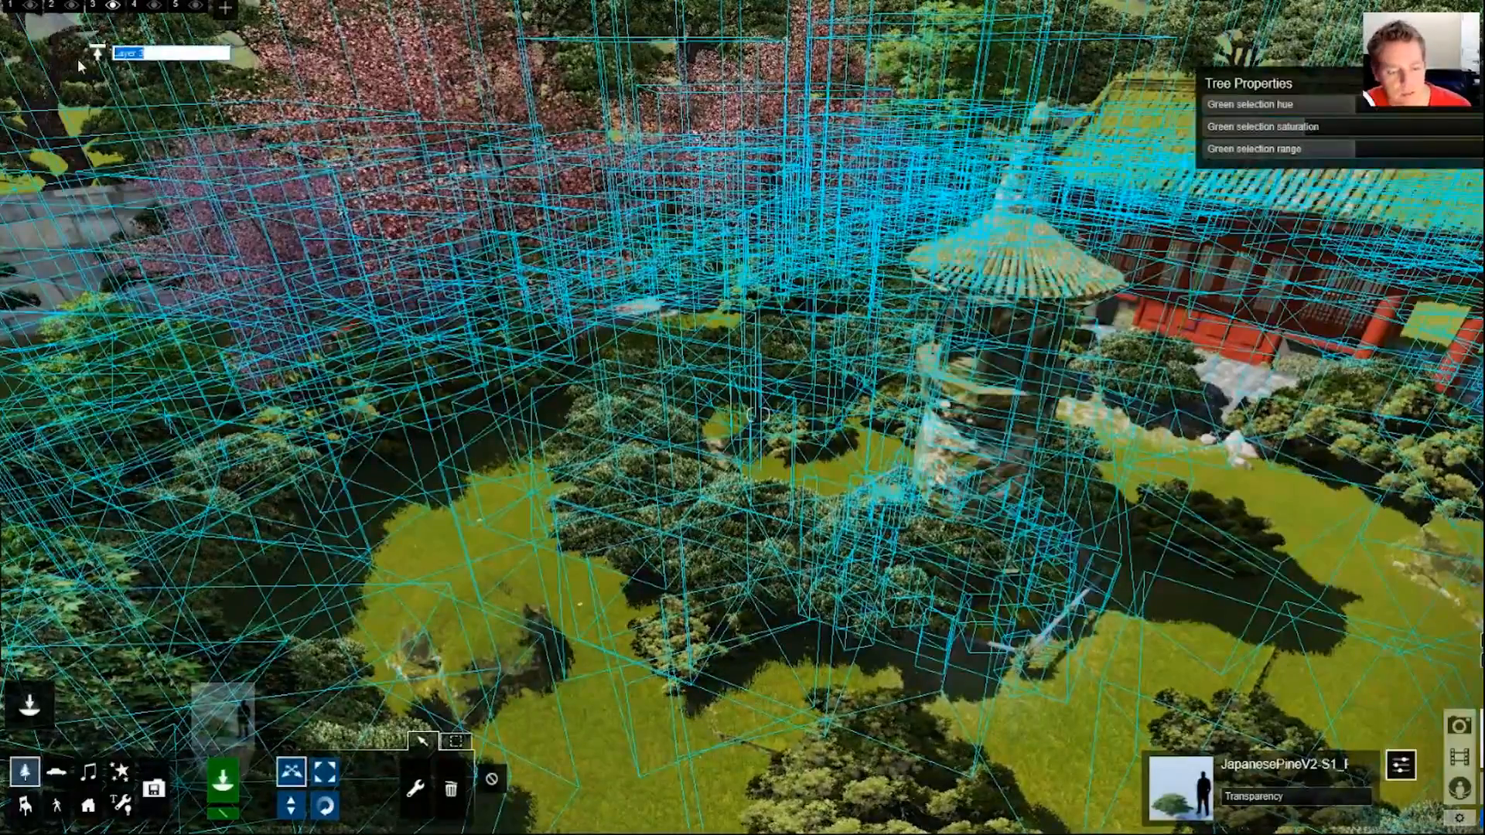
key("Return")
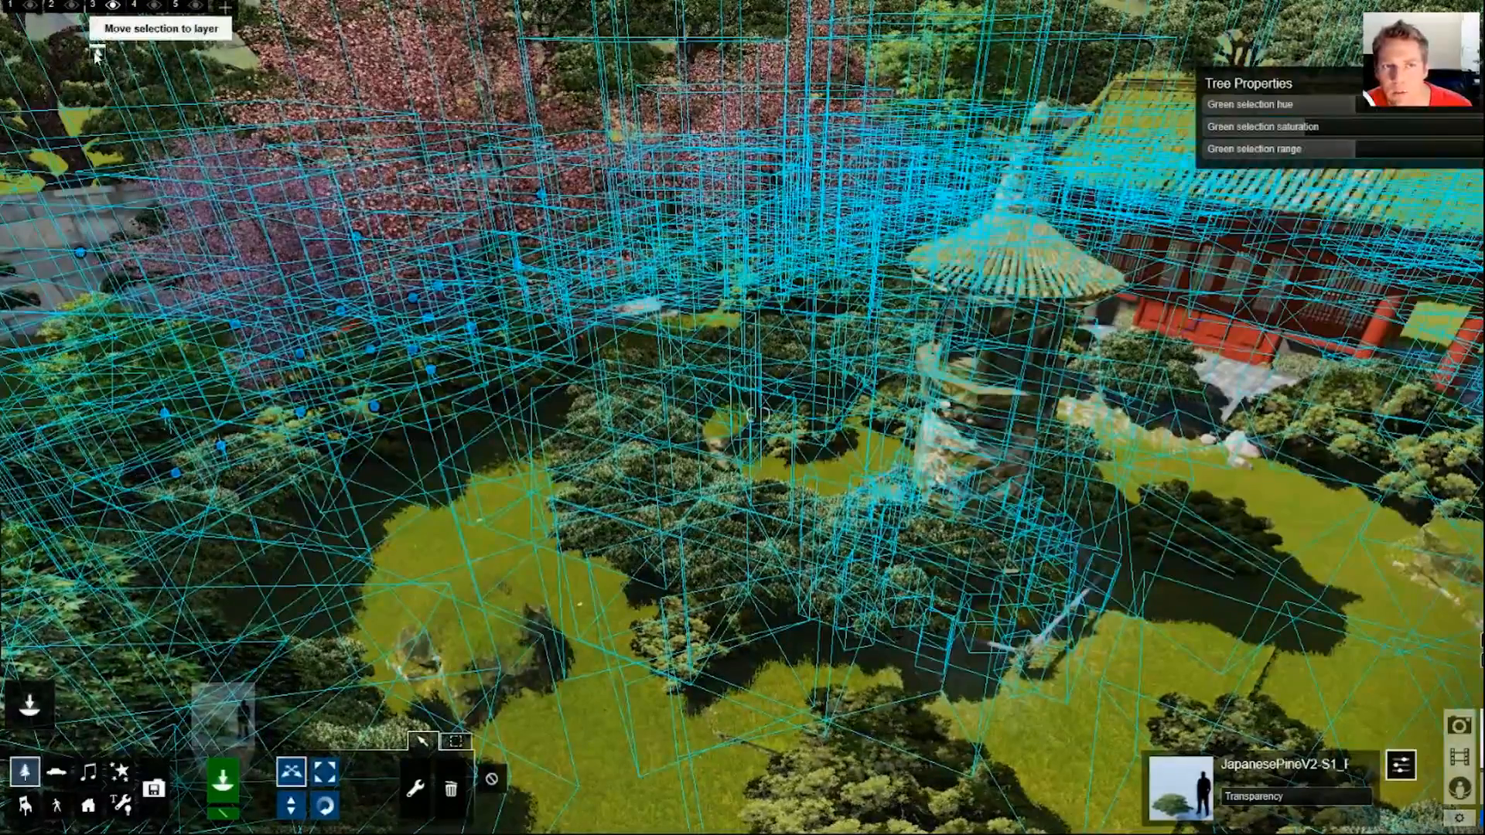
Move the selected vegetation to the third layer and toggle that layer's visibility several times, ending with it hidden
left_click(95, 53)
left_click(111, 6)
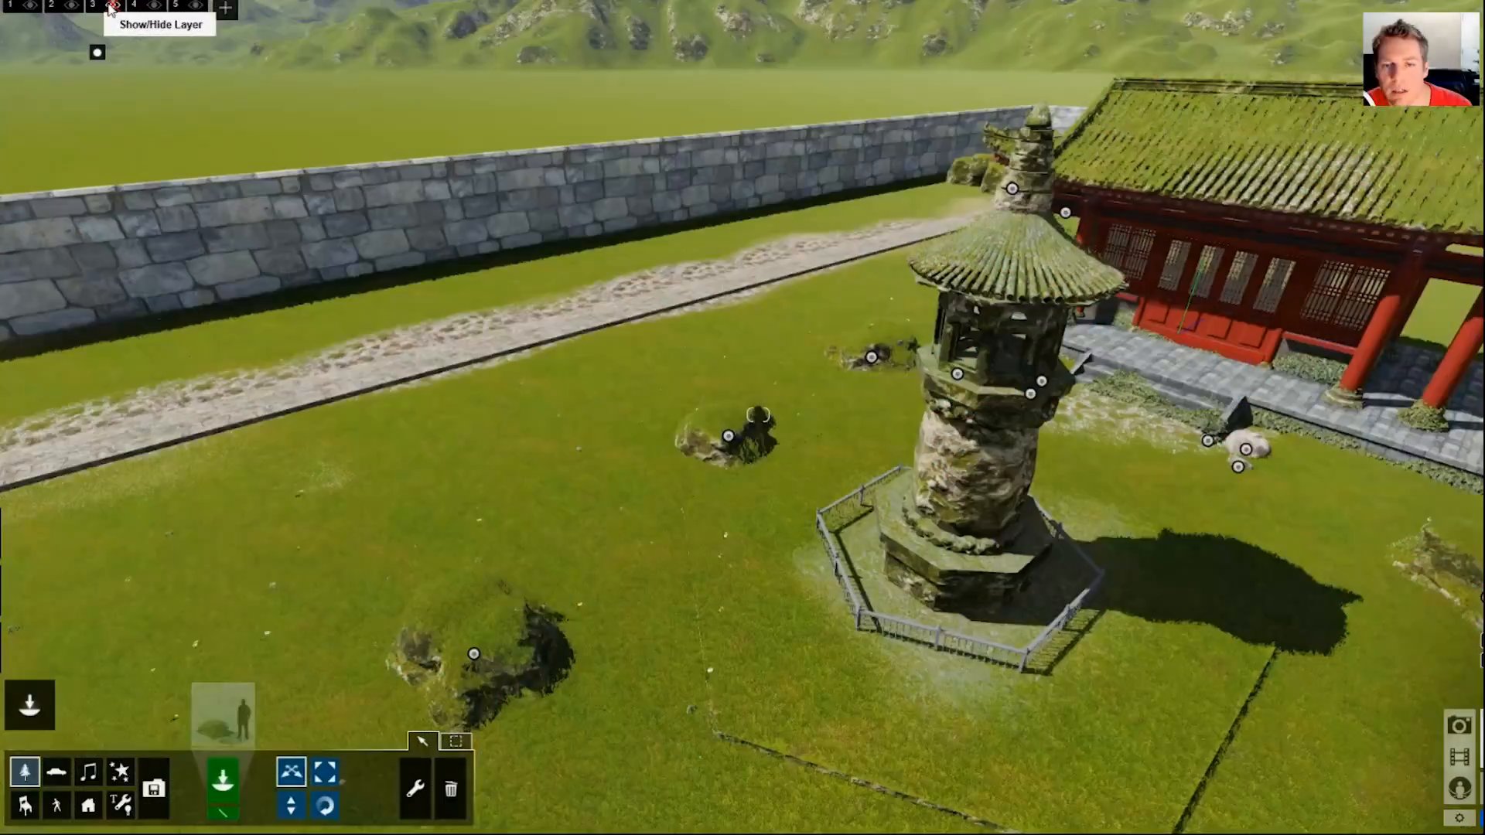
left_click(112, 6)
left_click(112, 6)
left_click(112, 7)
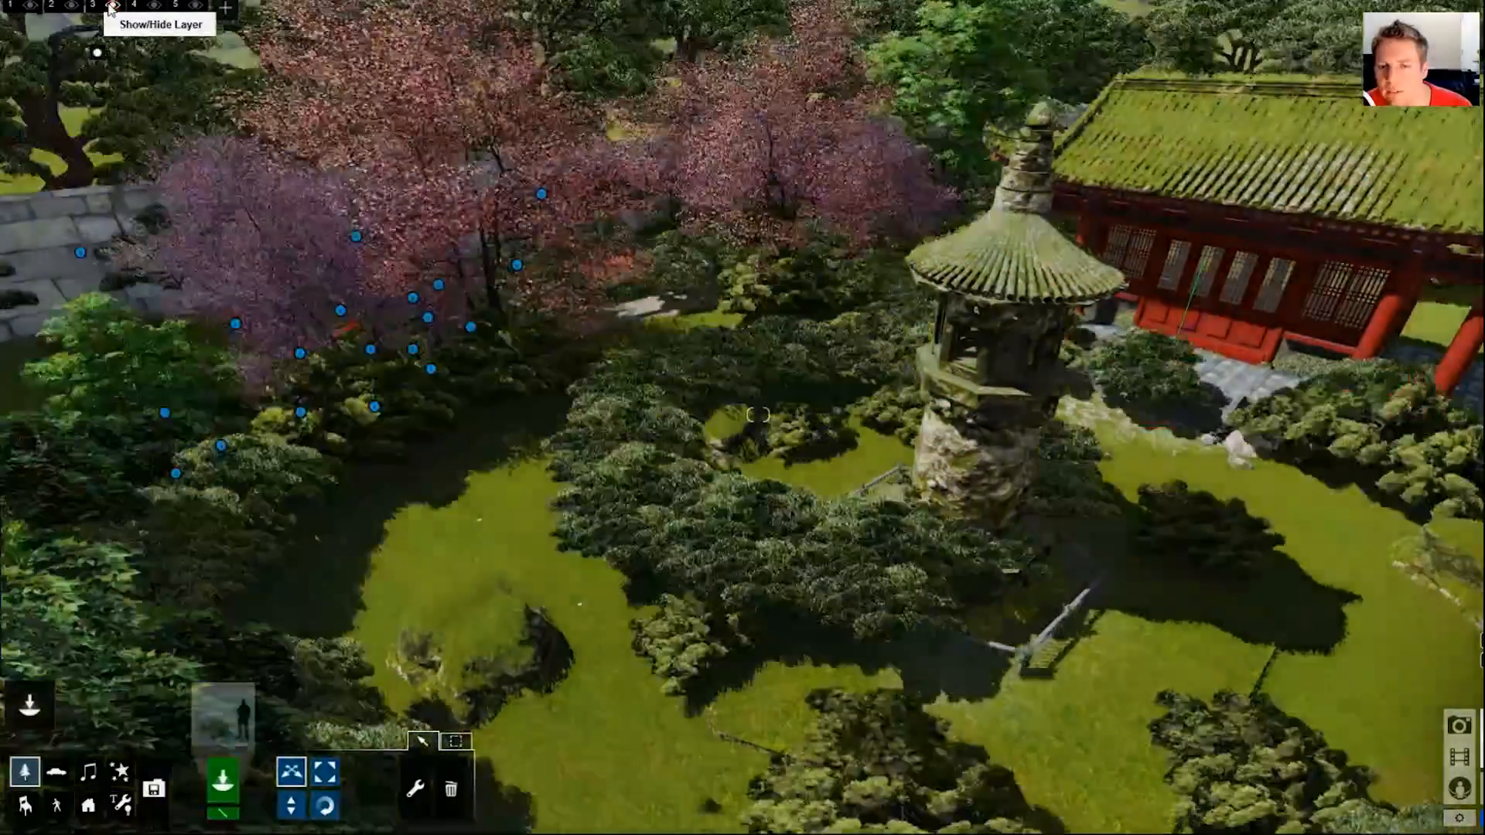
left_click(111, 6)
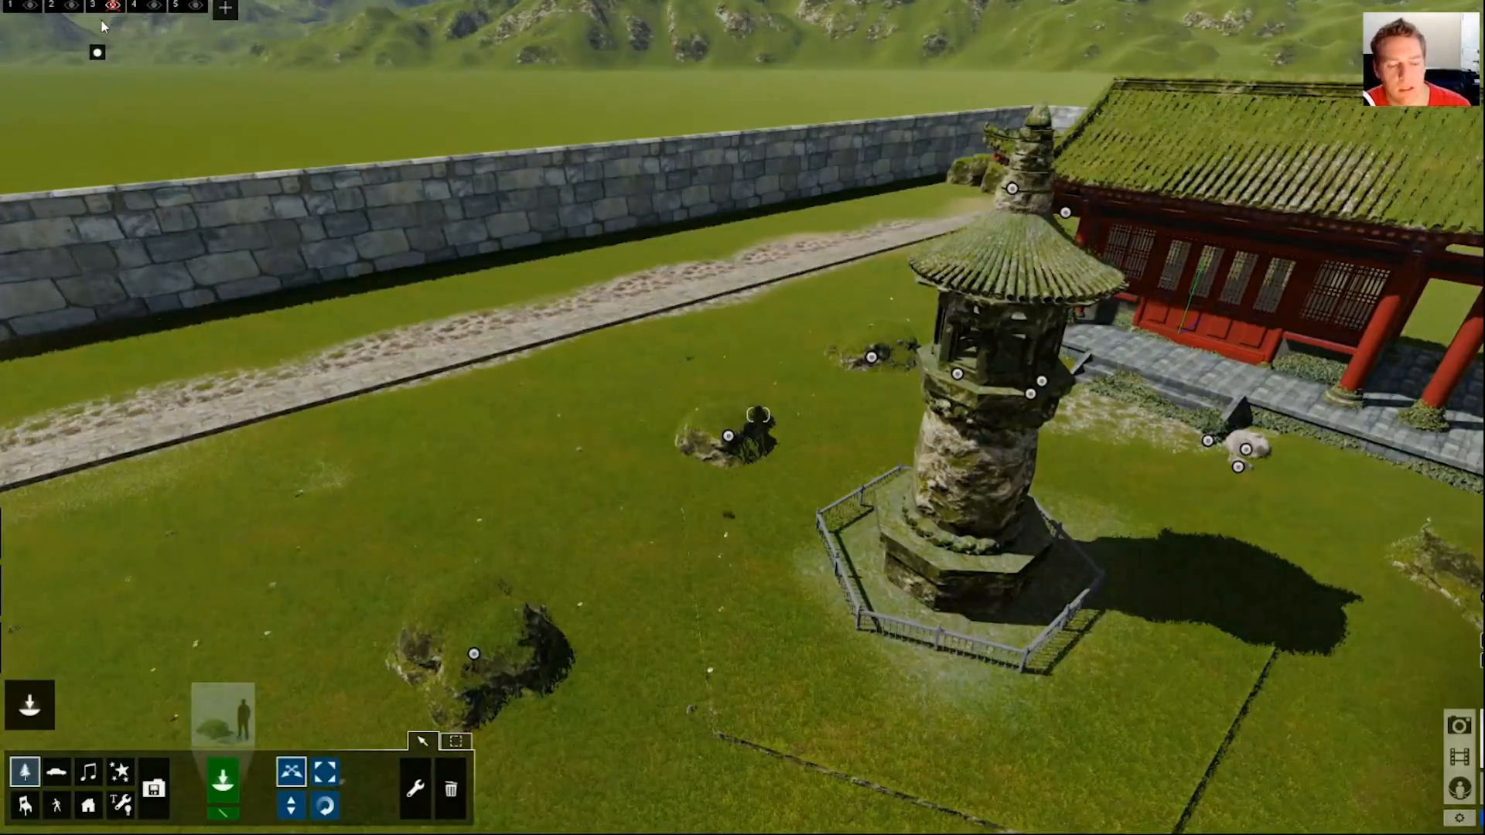
key("a")
right_click_drag(433, 325, 532, 291)
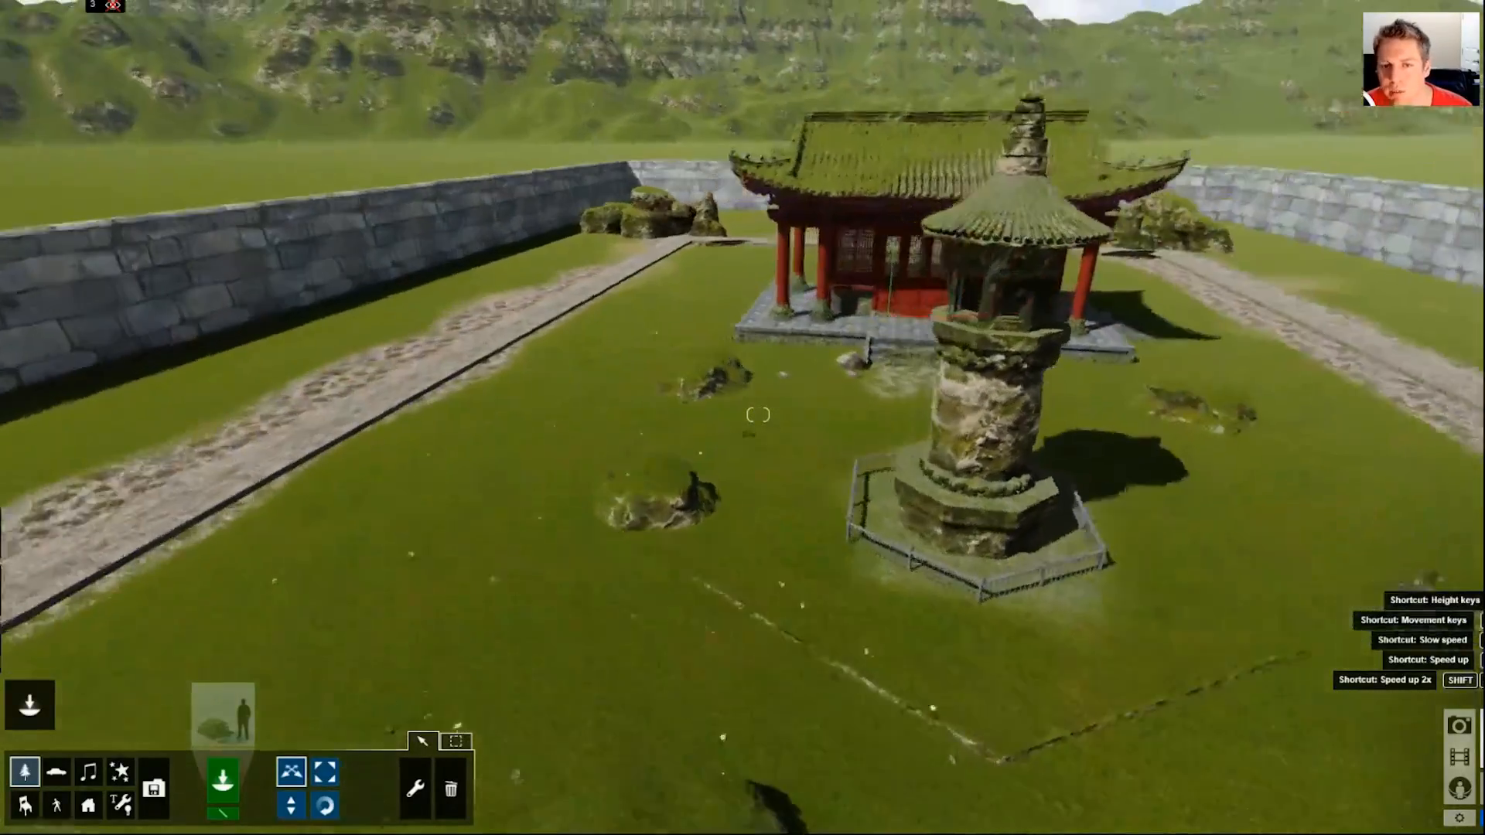
Look over the garden with its vegetation hidden from several angles, and show the third layer again
key("w")
key("s")
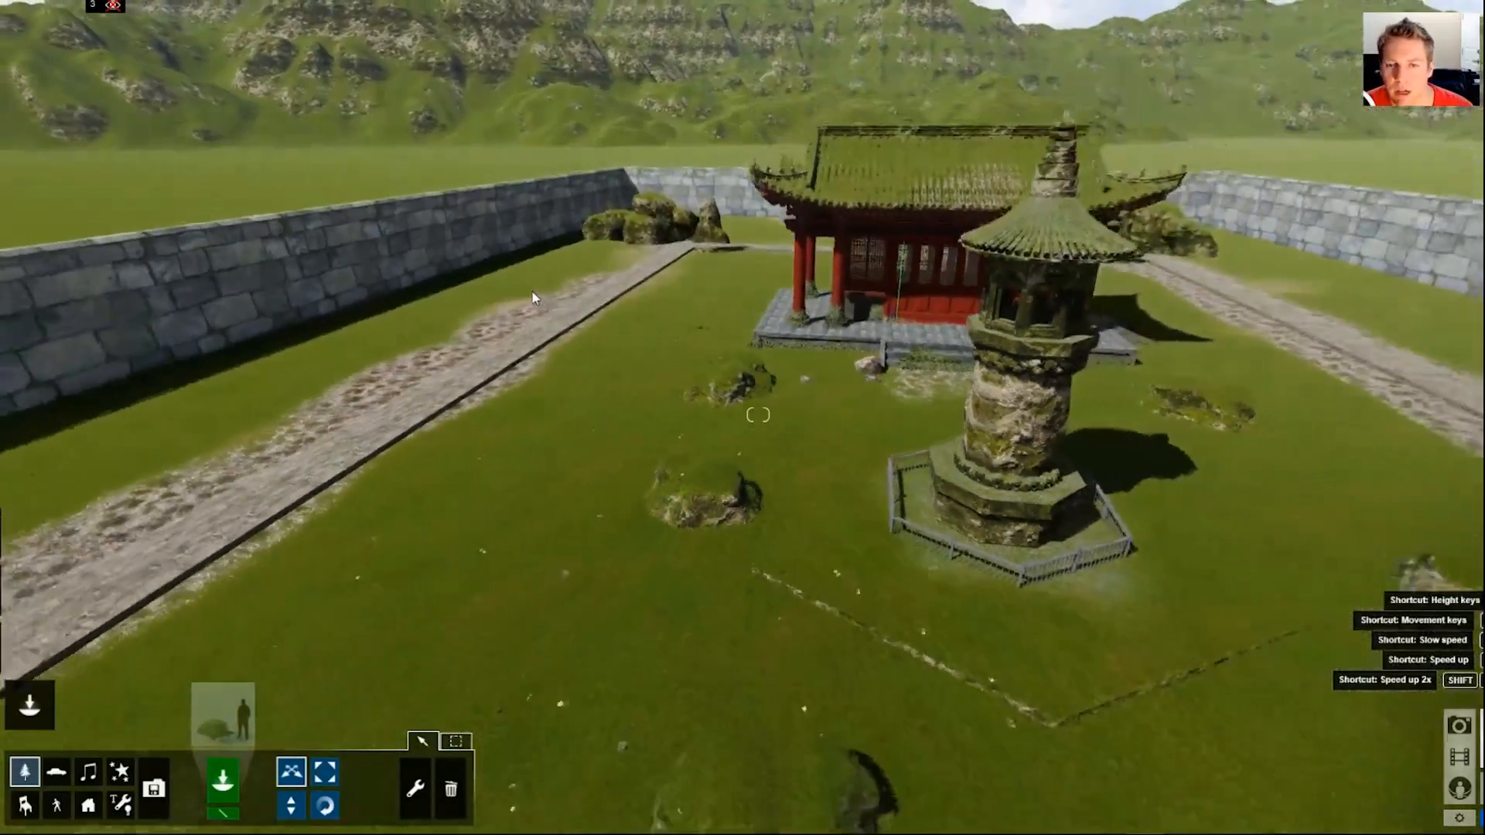
key("d")
key("q")
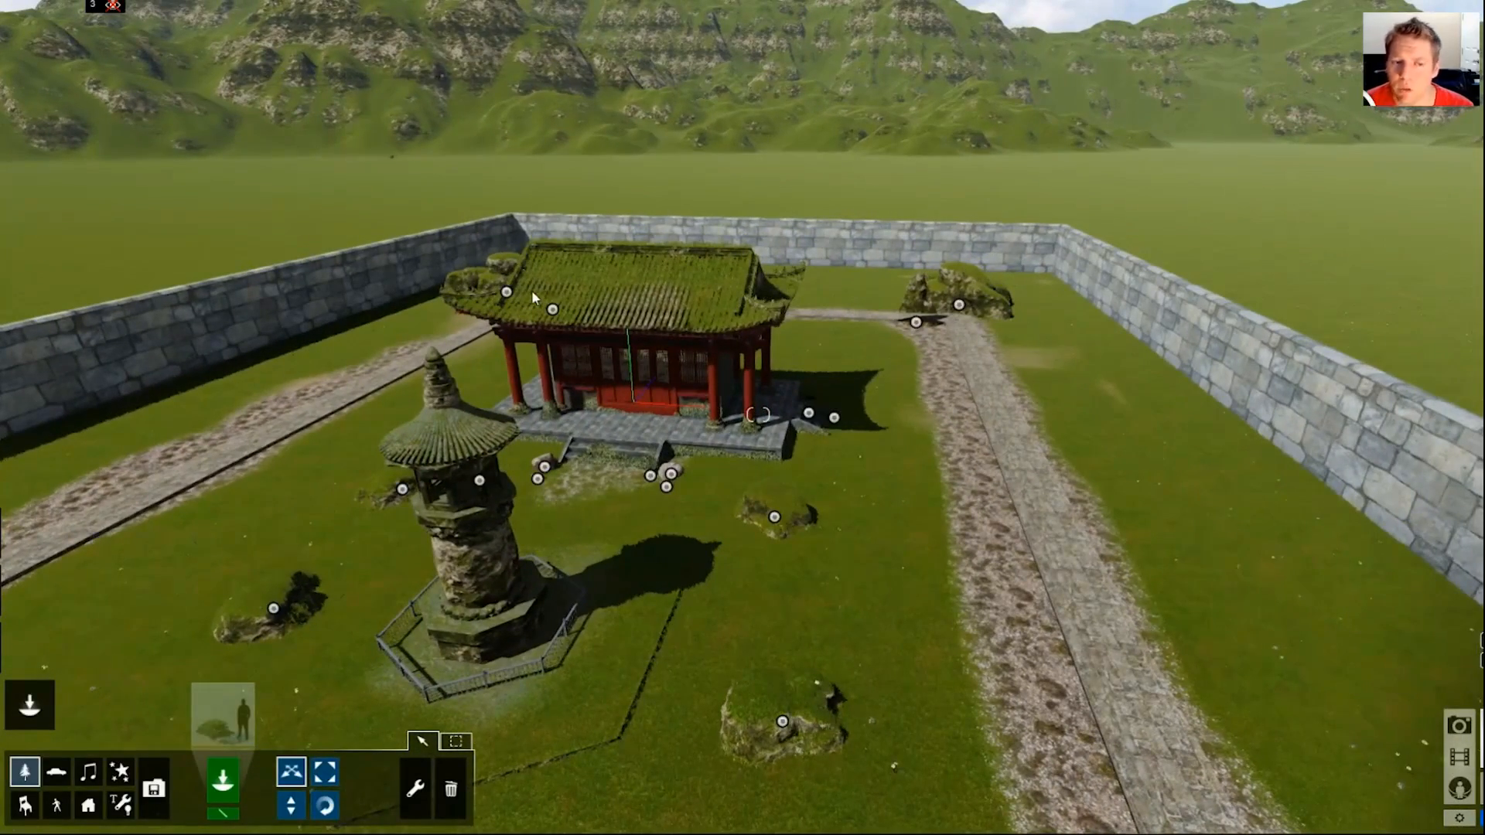
key("d")
right_click_drag(532, 292, 364, 263)
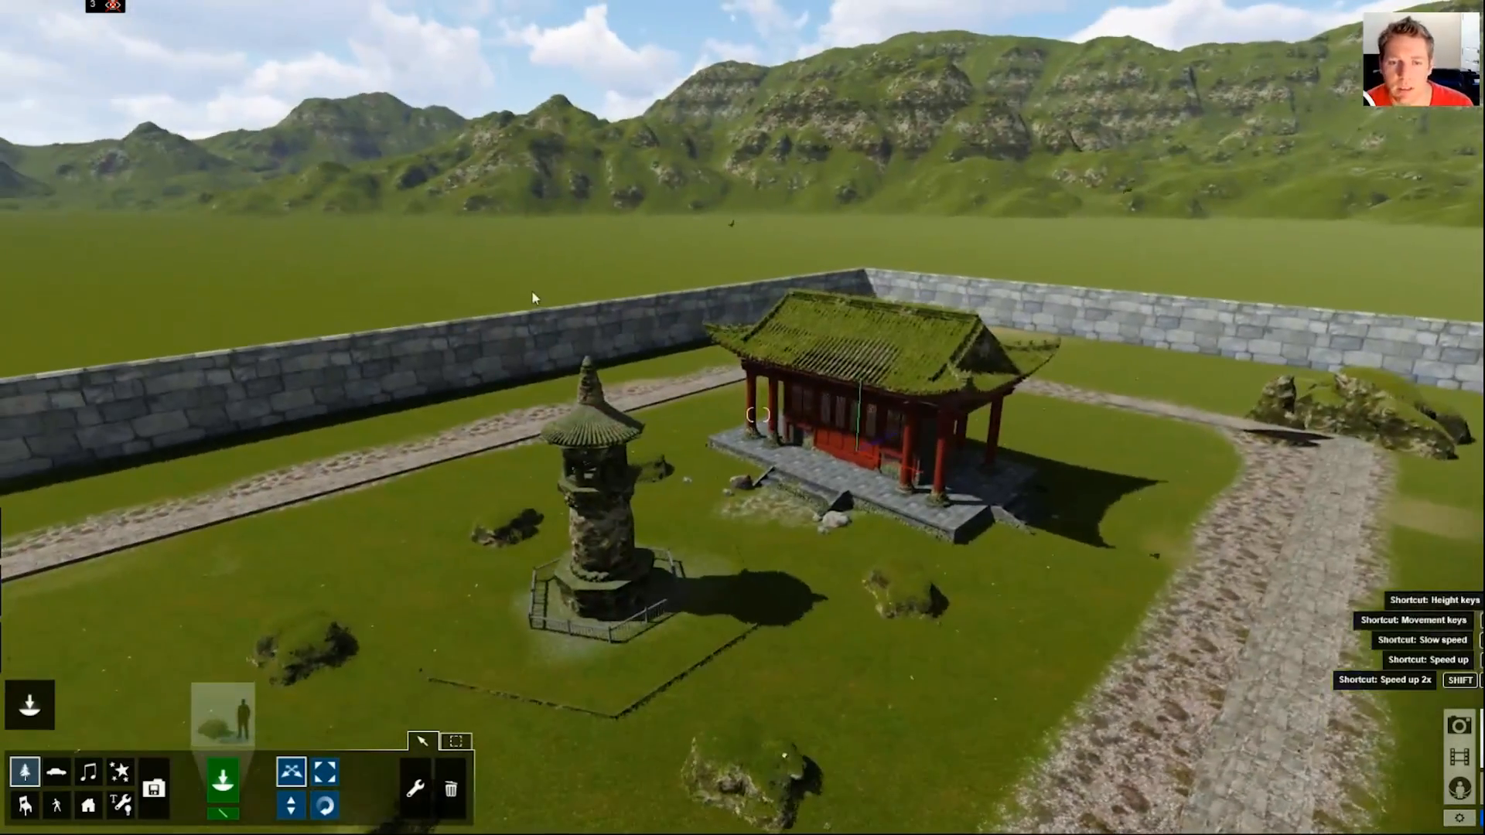
left_click(113, 6)
Use the context menu's Select Identical Objects on a pink flowering dogwood beside the path to select every matching tree
key("w")
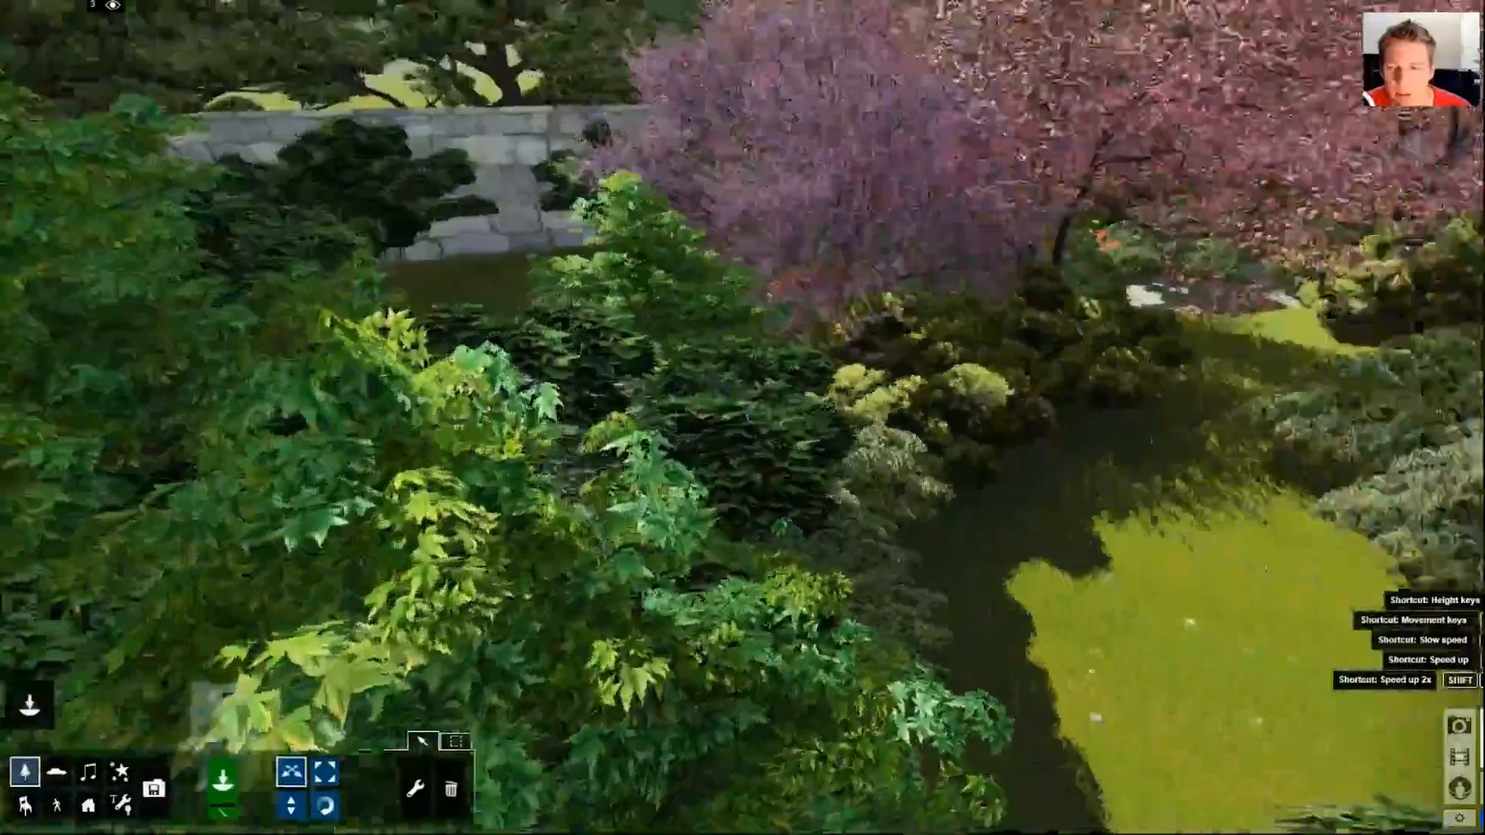
key("w")
mouse_move(758, 416)
right_mouse_down()
mouse_move(928, 371)
mouse_move(789, 433)
mouse_move(681, 433)
mouse_move(758, 415)
right_mouse_up()
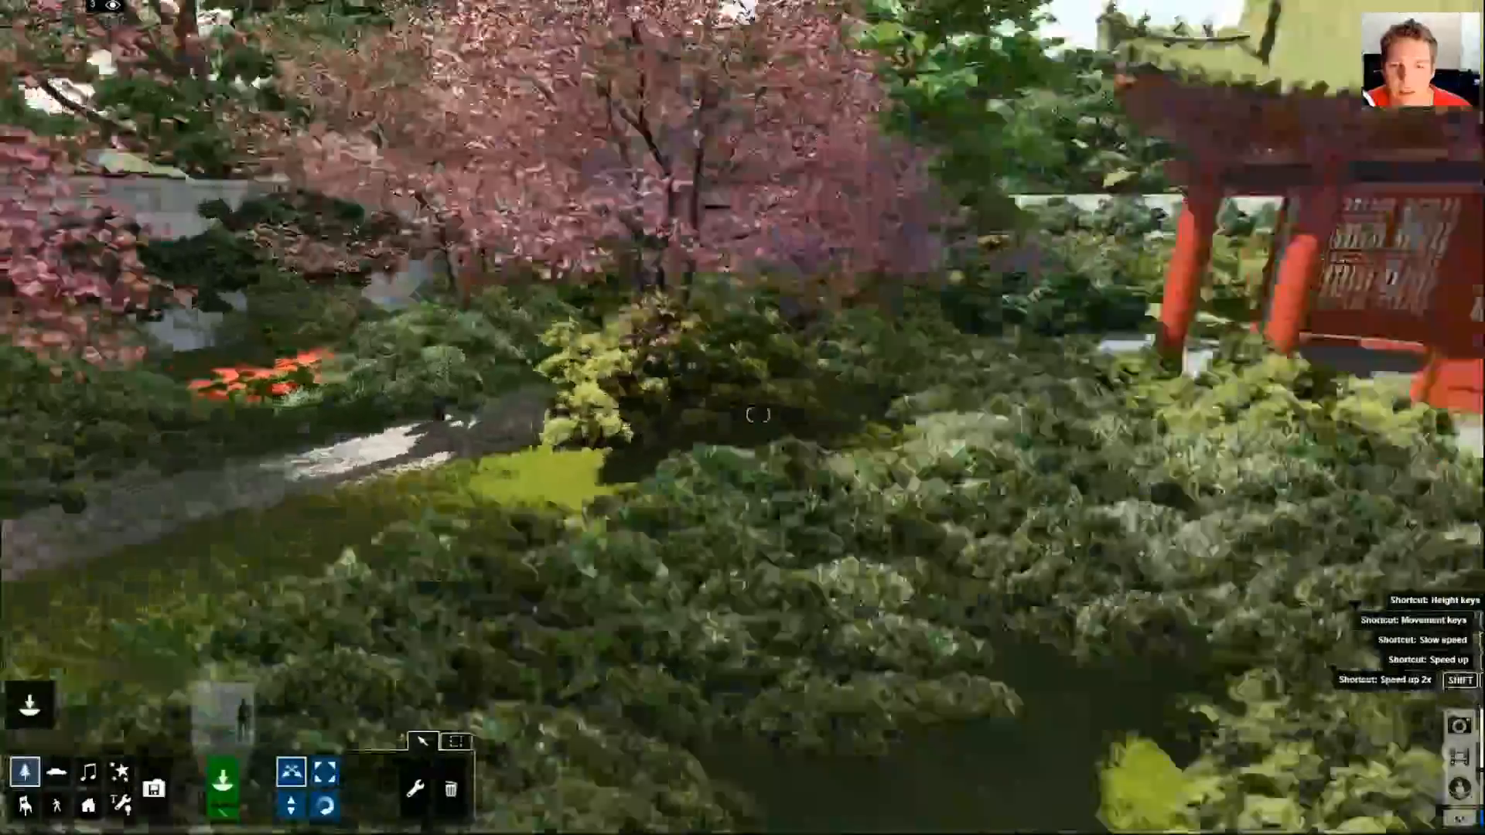
key("s")
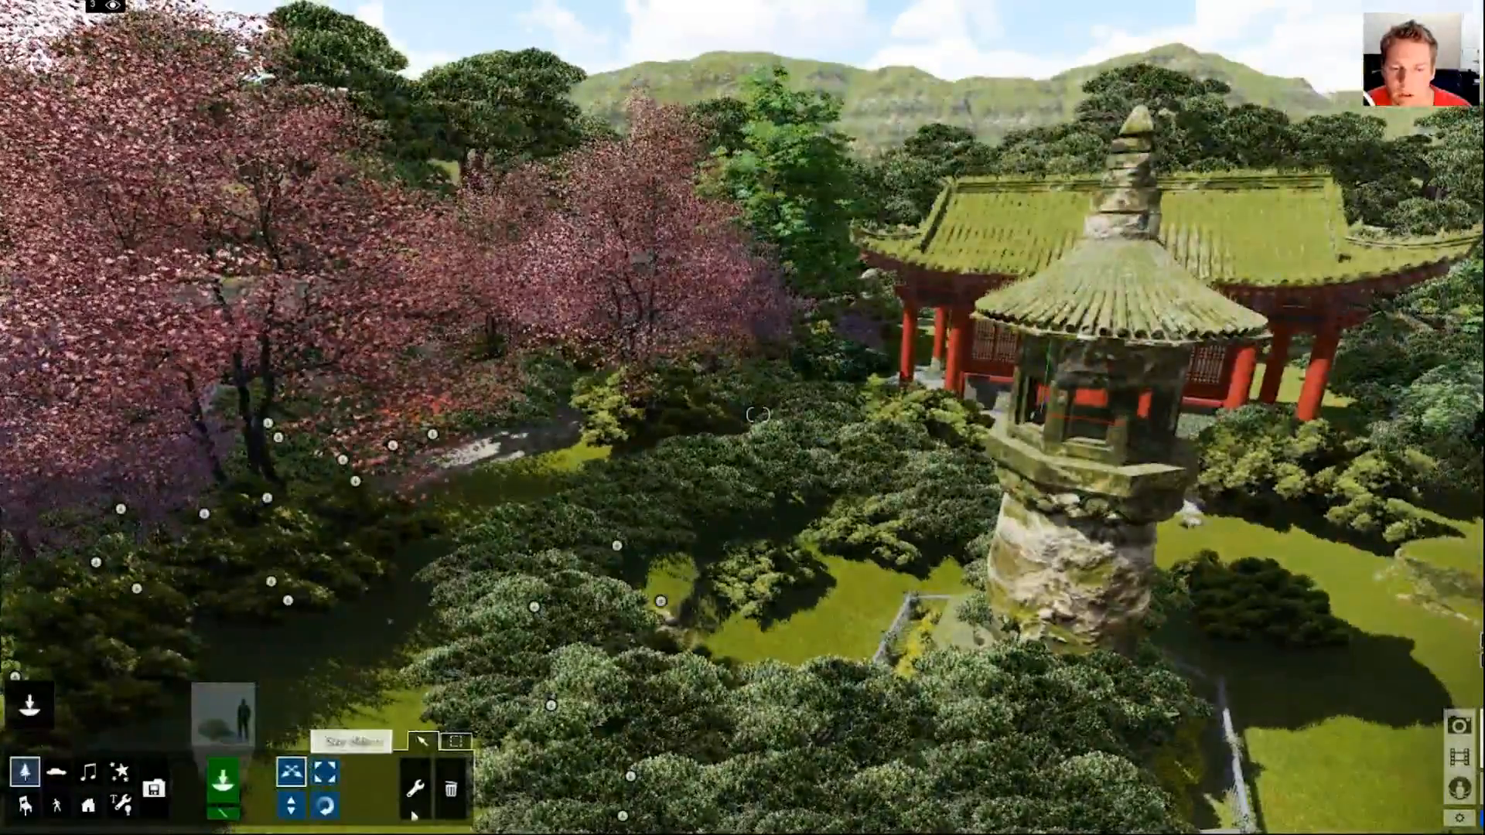
left_click(416, 789)
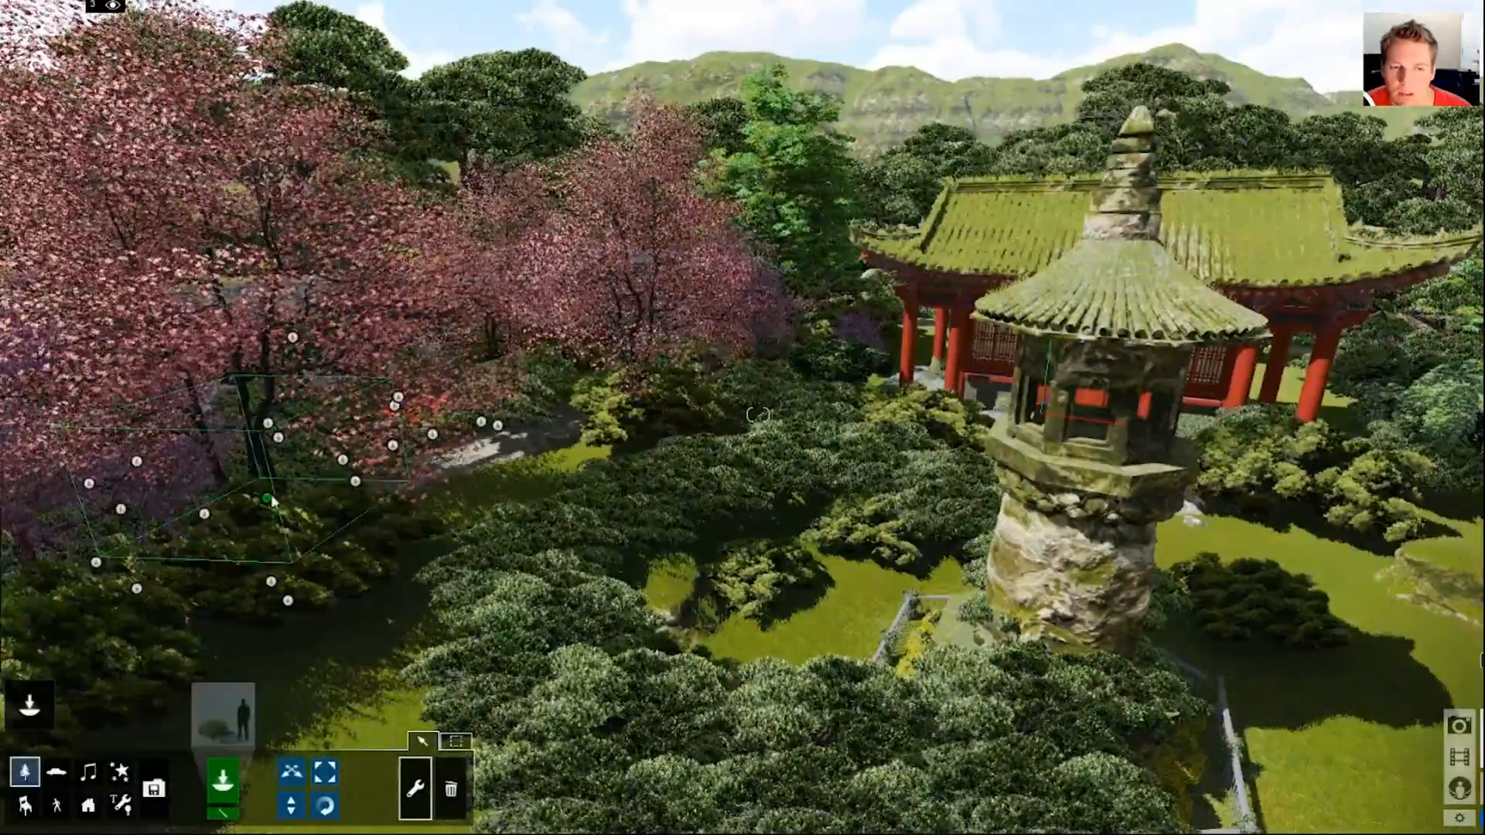
right_click_drag(272, 503, 195, 481)
key("w")
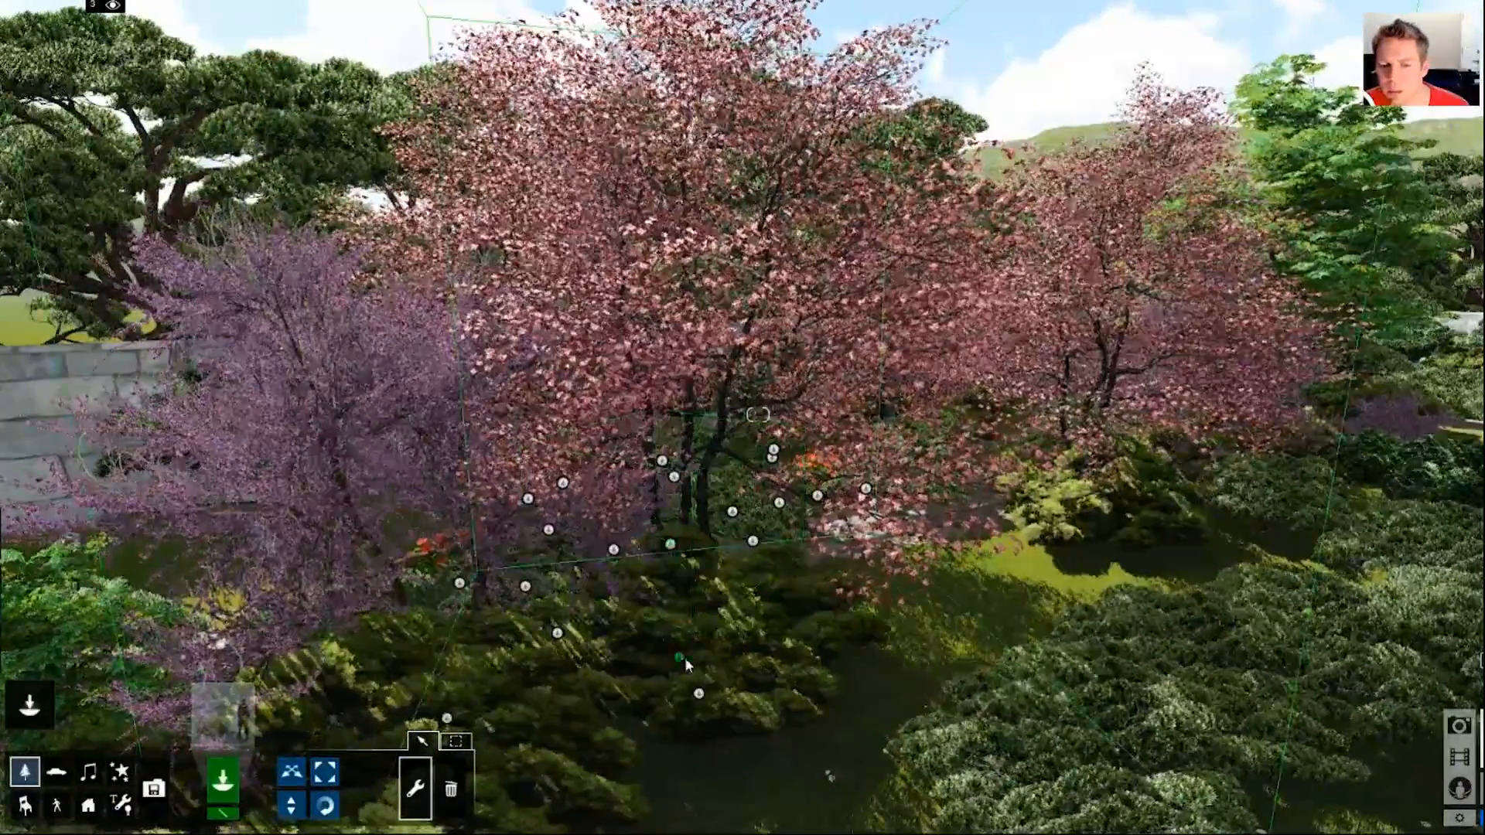
left_click(684, 657)
left_click(690, 570)
left_click(694, 468)
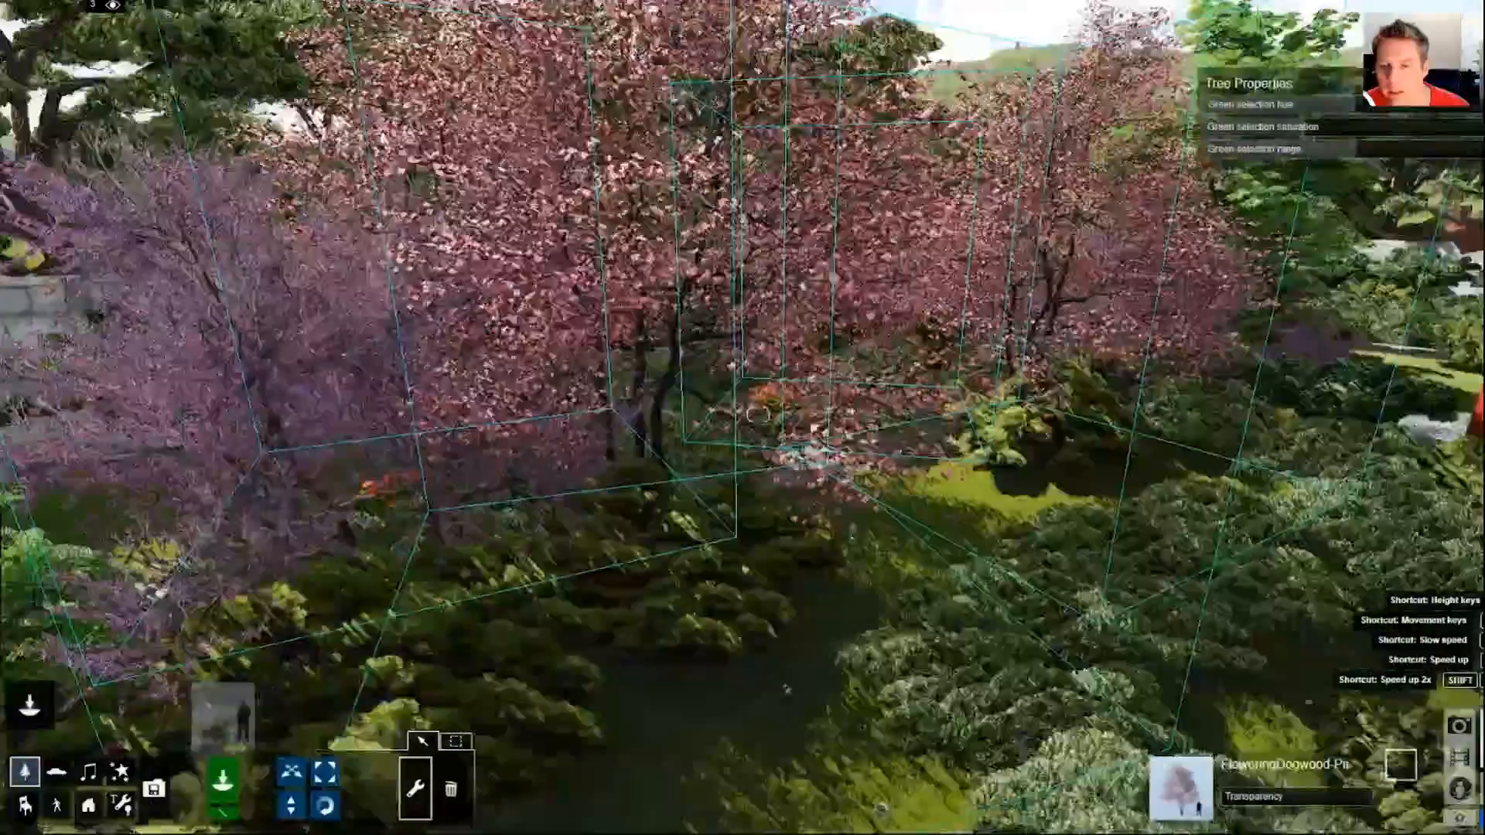
Make Layer 4 active, move the selected flowering dogwoods to it, and toggle the layer's visibility off and on
key("s")
left_click(140, 6)
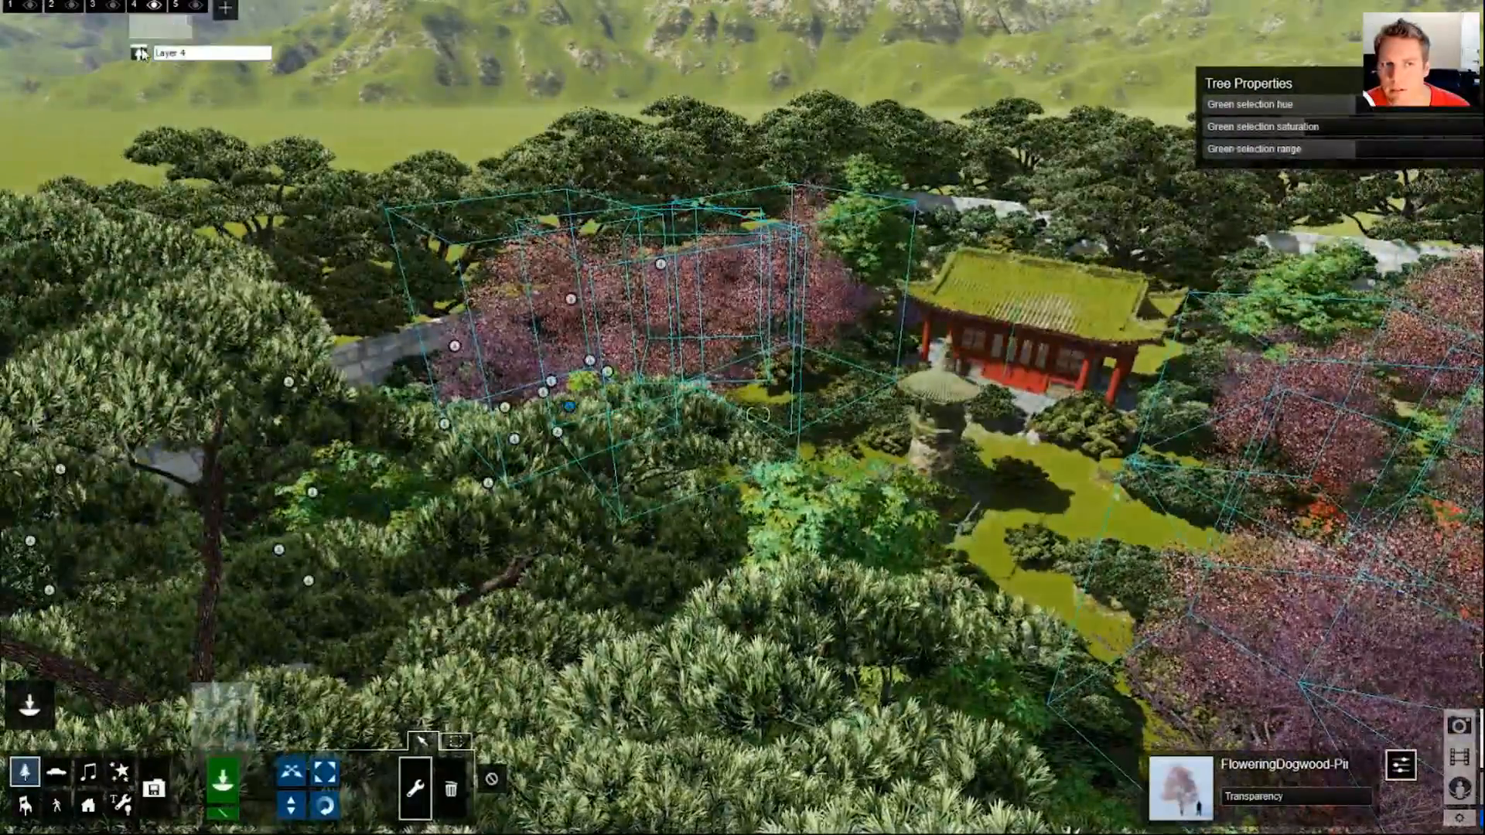
left_click(141, 53)
left_click(155, 6)
left_click(154, 6)
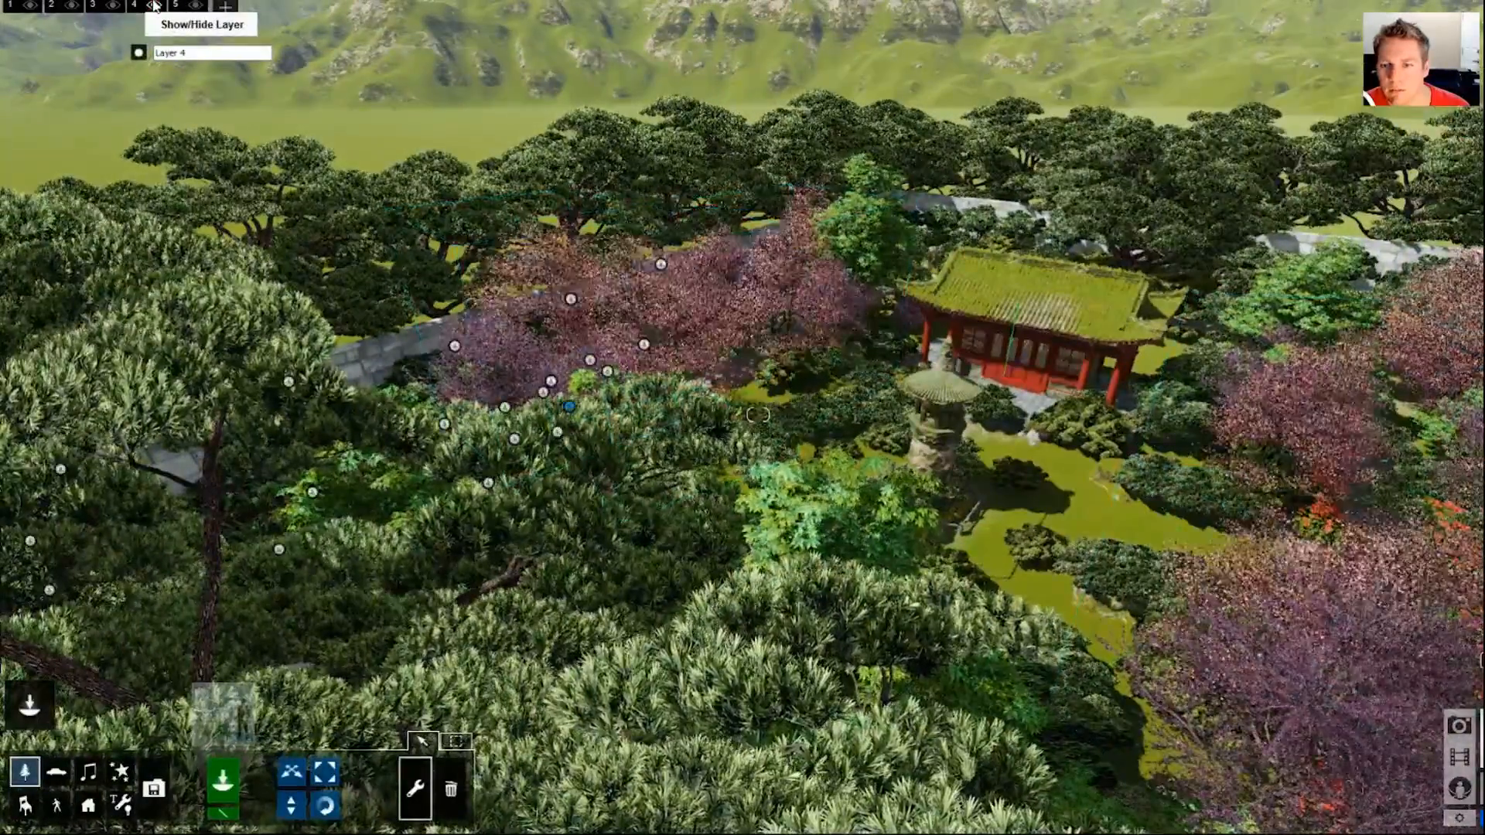
left_click(155, 6)
left_click(155, 6)
Use Select Identical Objects on the low shrub in the middle of the planting in front of the pavilion
key("w")
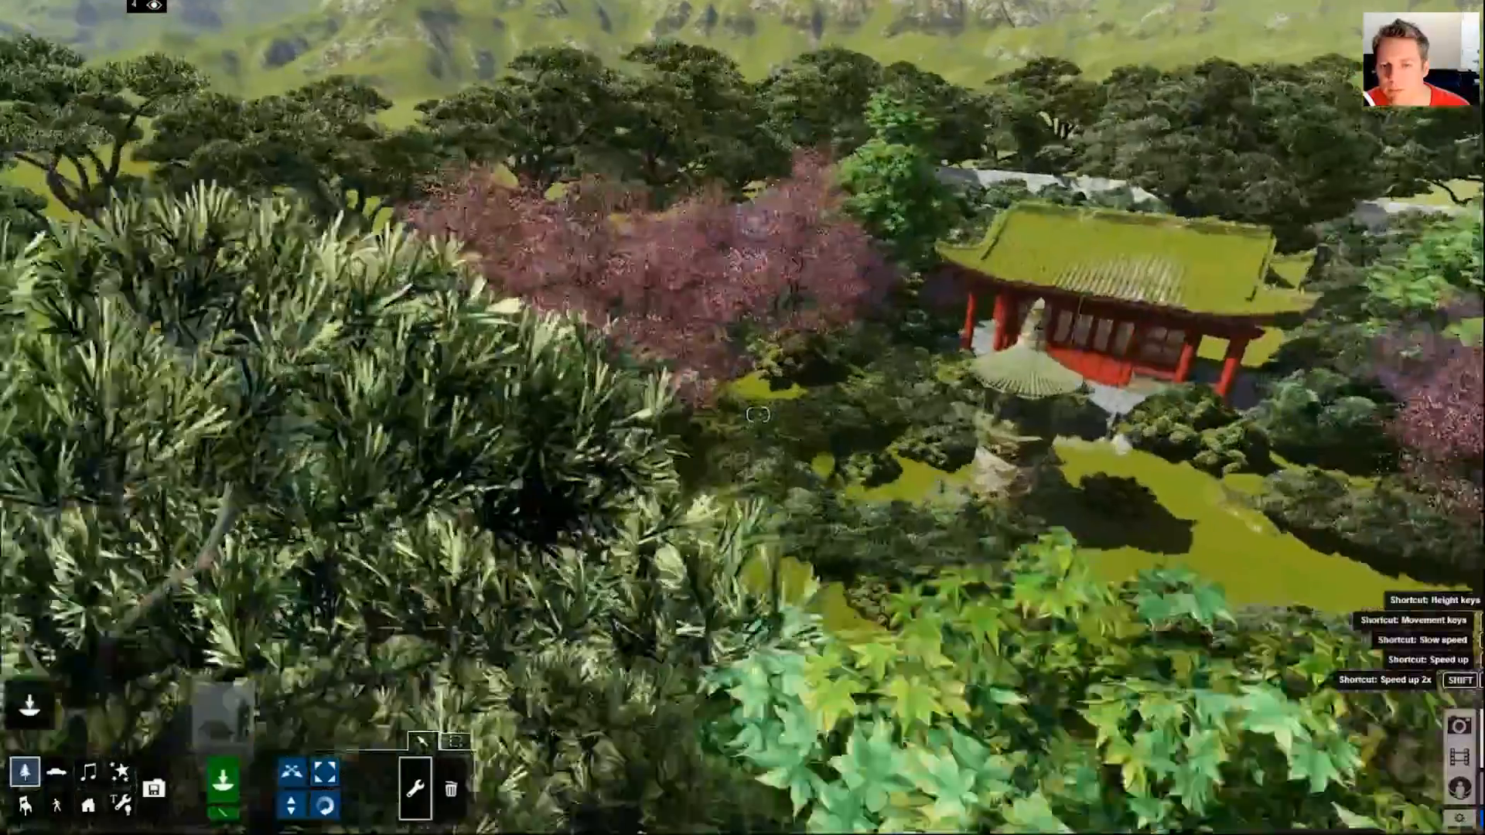
right_click_drag(775, 348, 696, 360)
key("w")
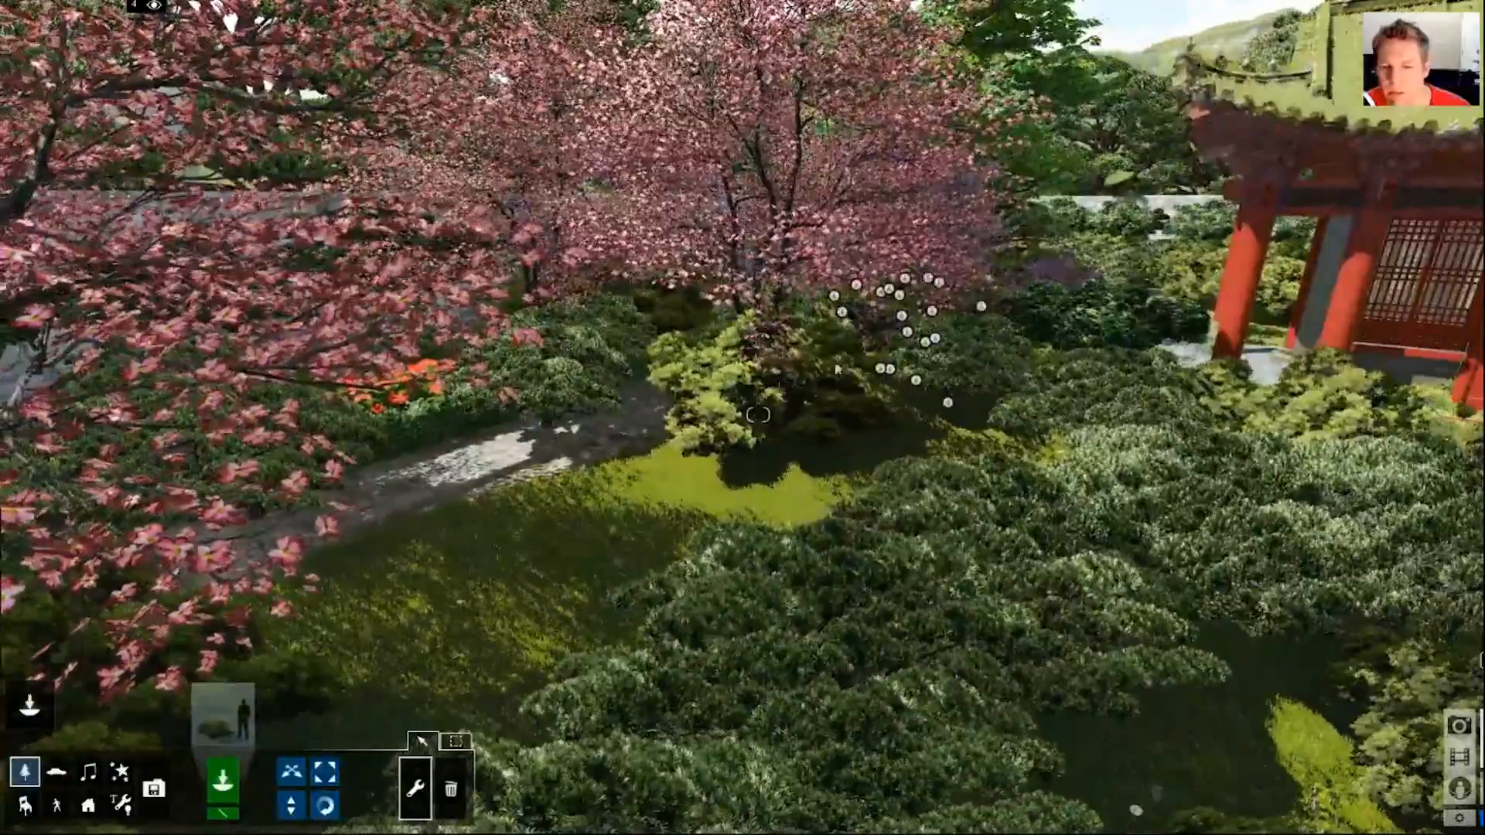
key("d")
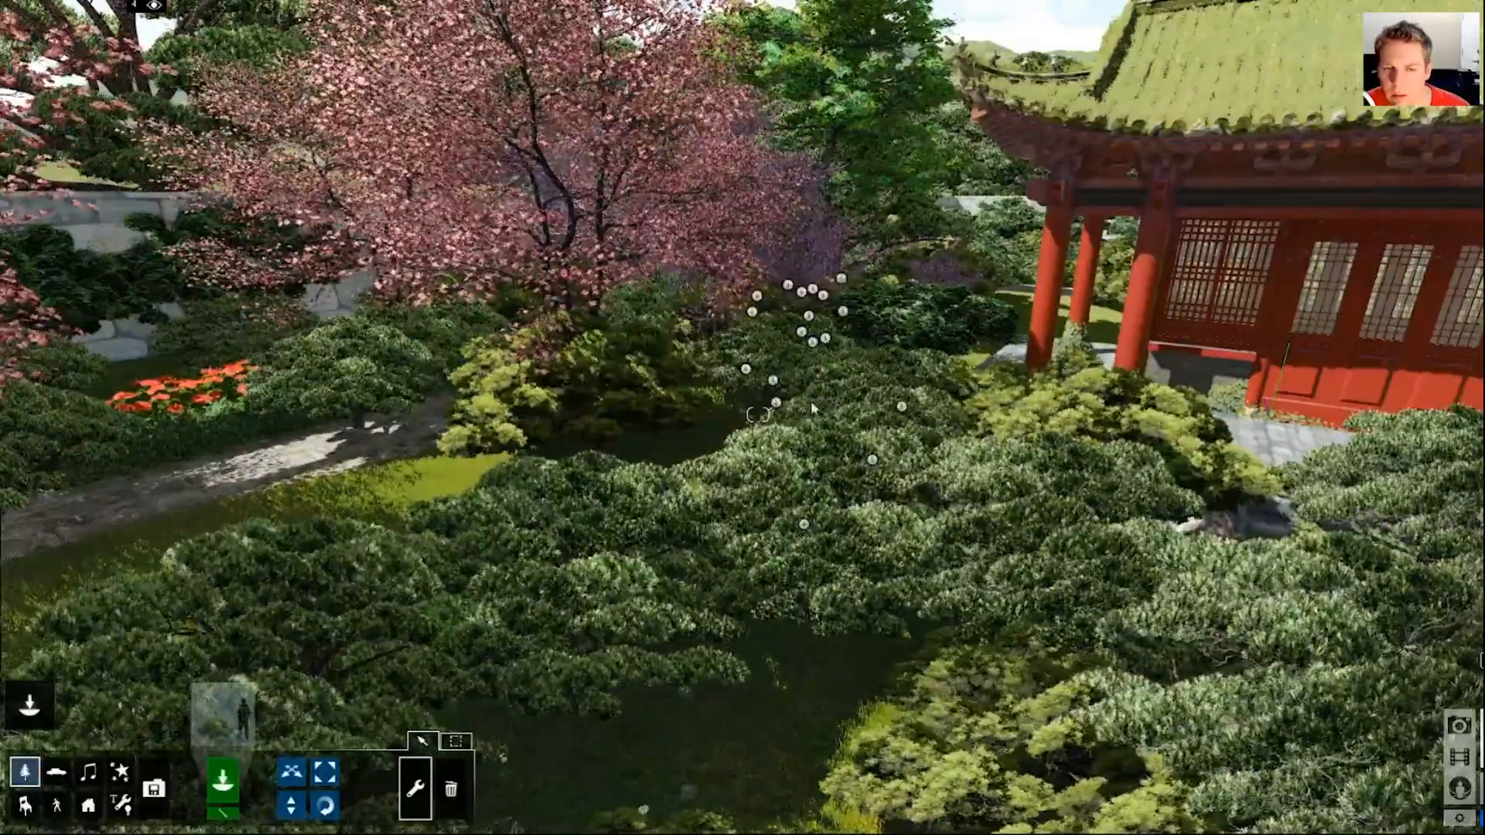
left_click(803, 523)
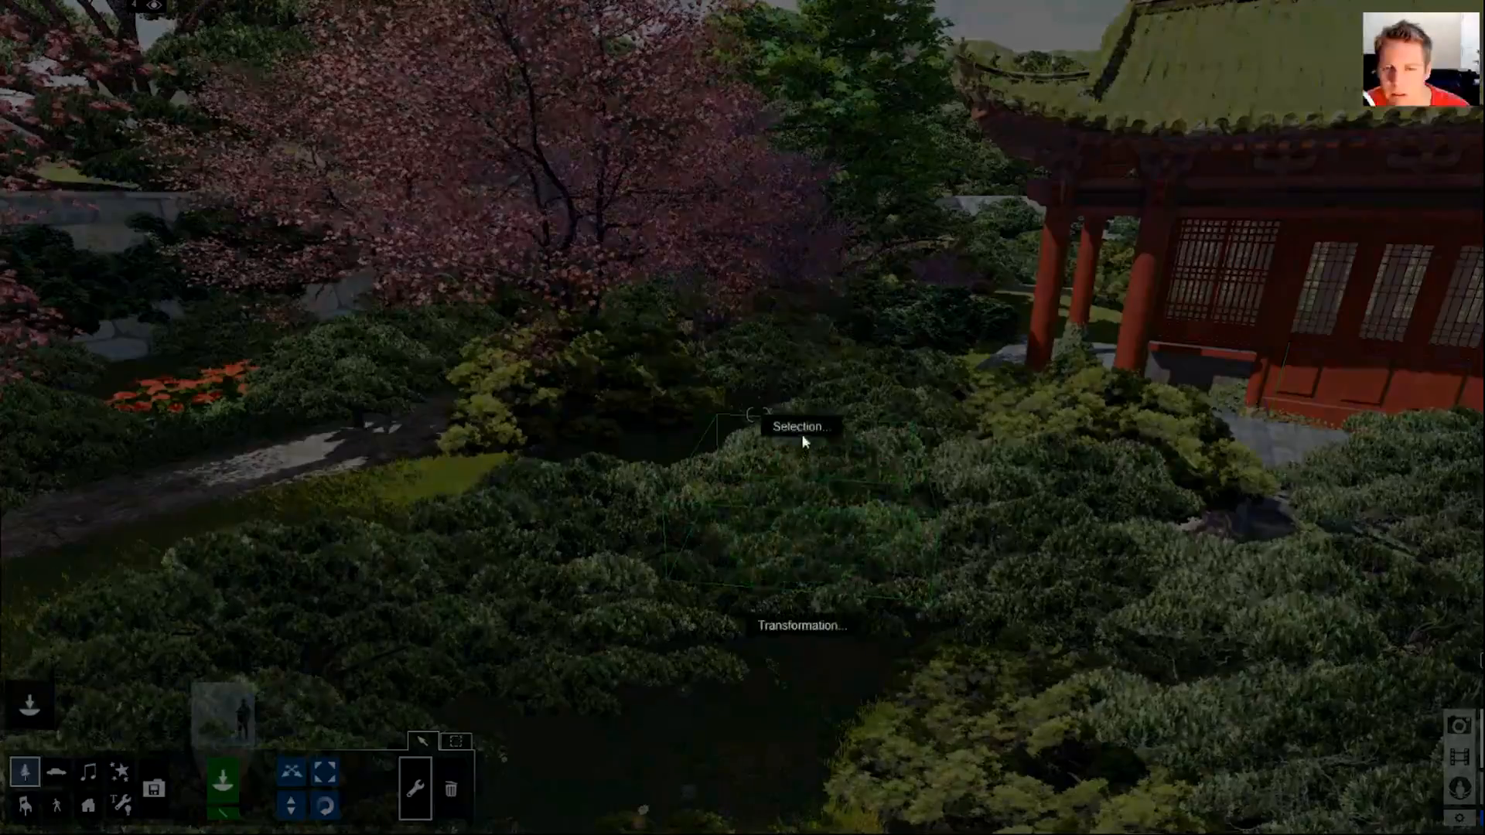
left_click(802, 437)
left_click(783, 332)
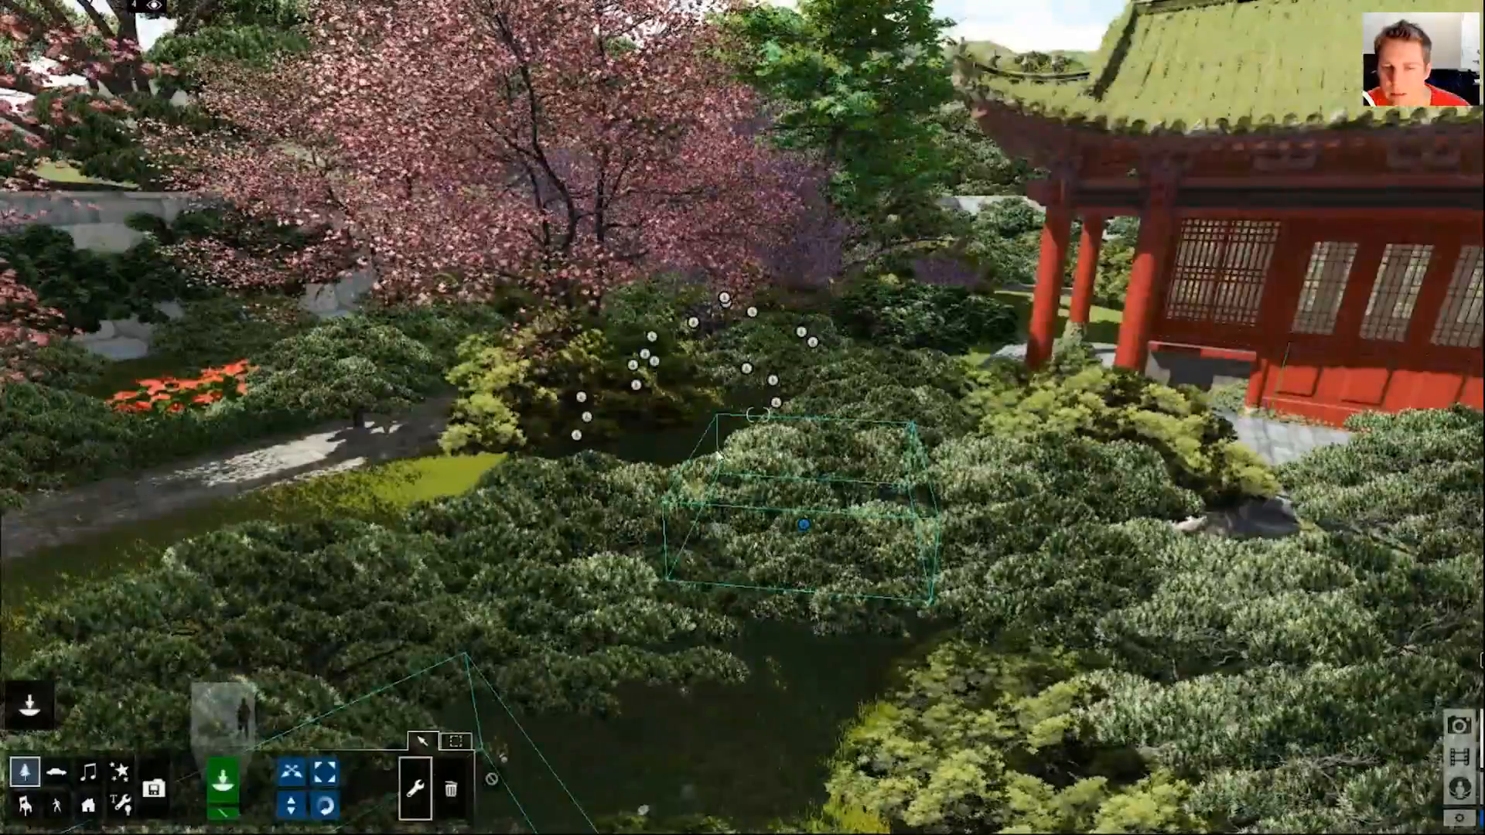
Extend the selection from the same shrub with Select All Objects in Category
key("shift+s")
key("shift+w")
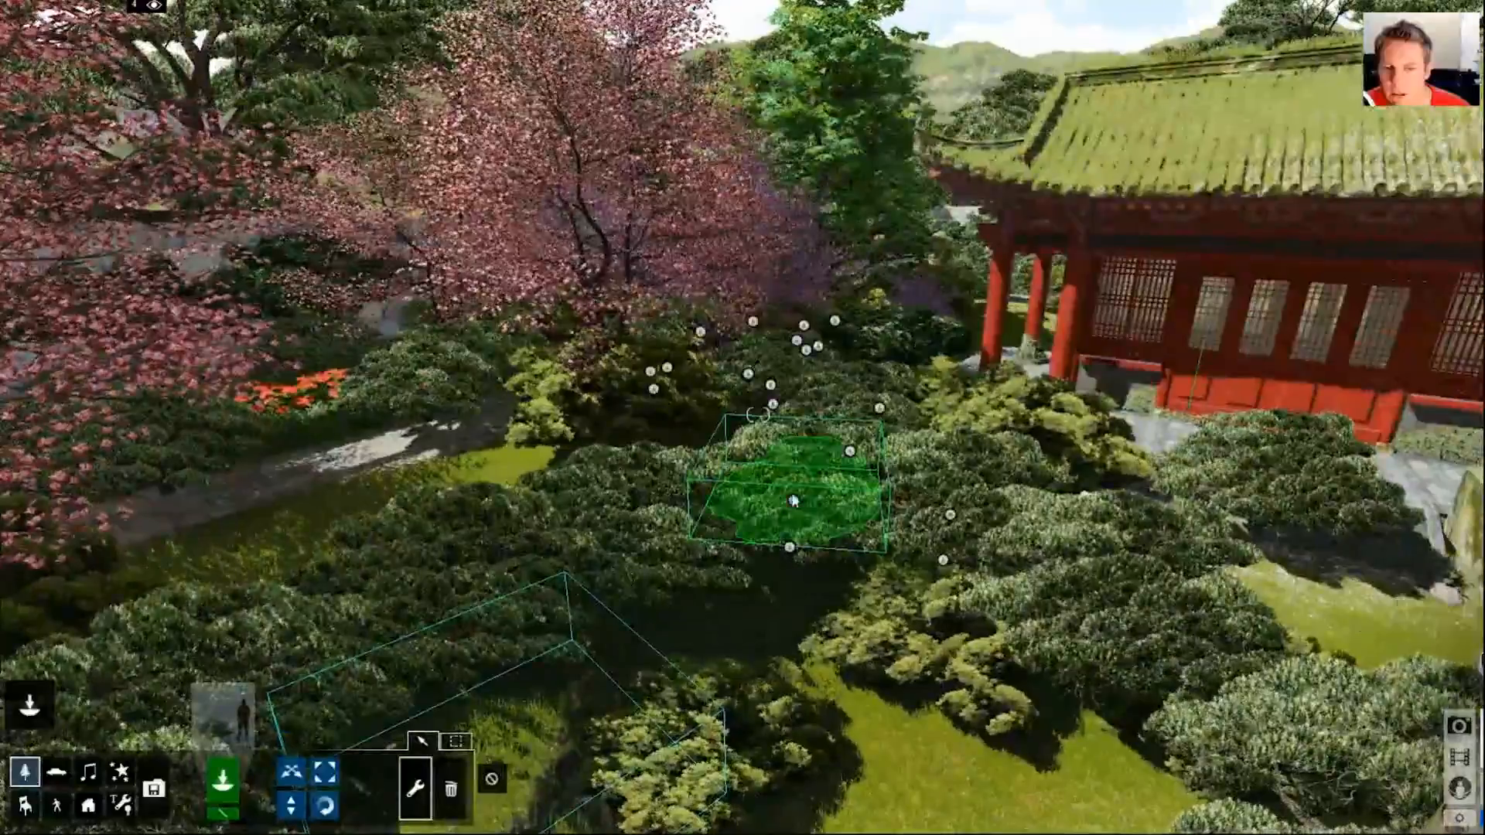
left_click(796, 490)
left_click(795, 389)
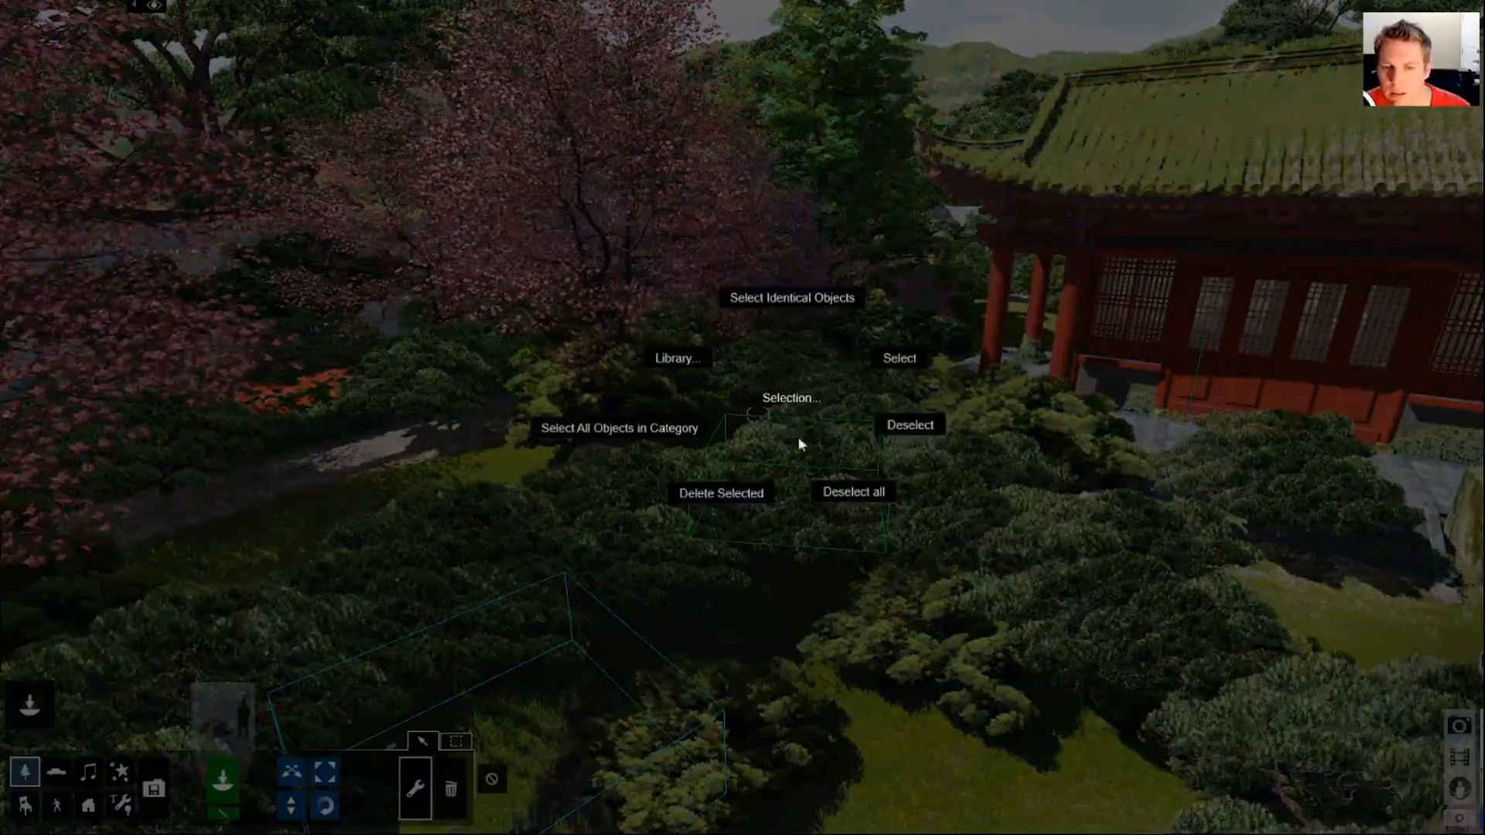
left_click(675, 430)
Make the fifth layer active, move the selected plants to it, and toggle that layer's visibility
key("shift+s")
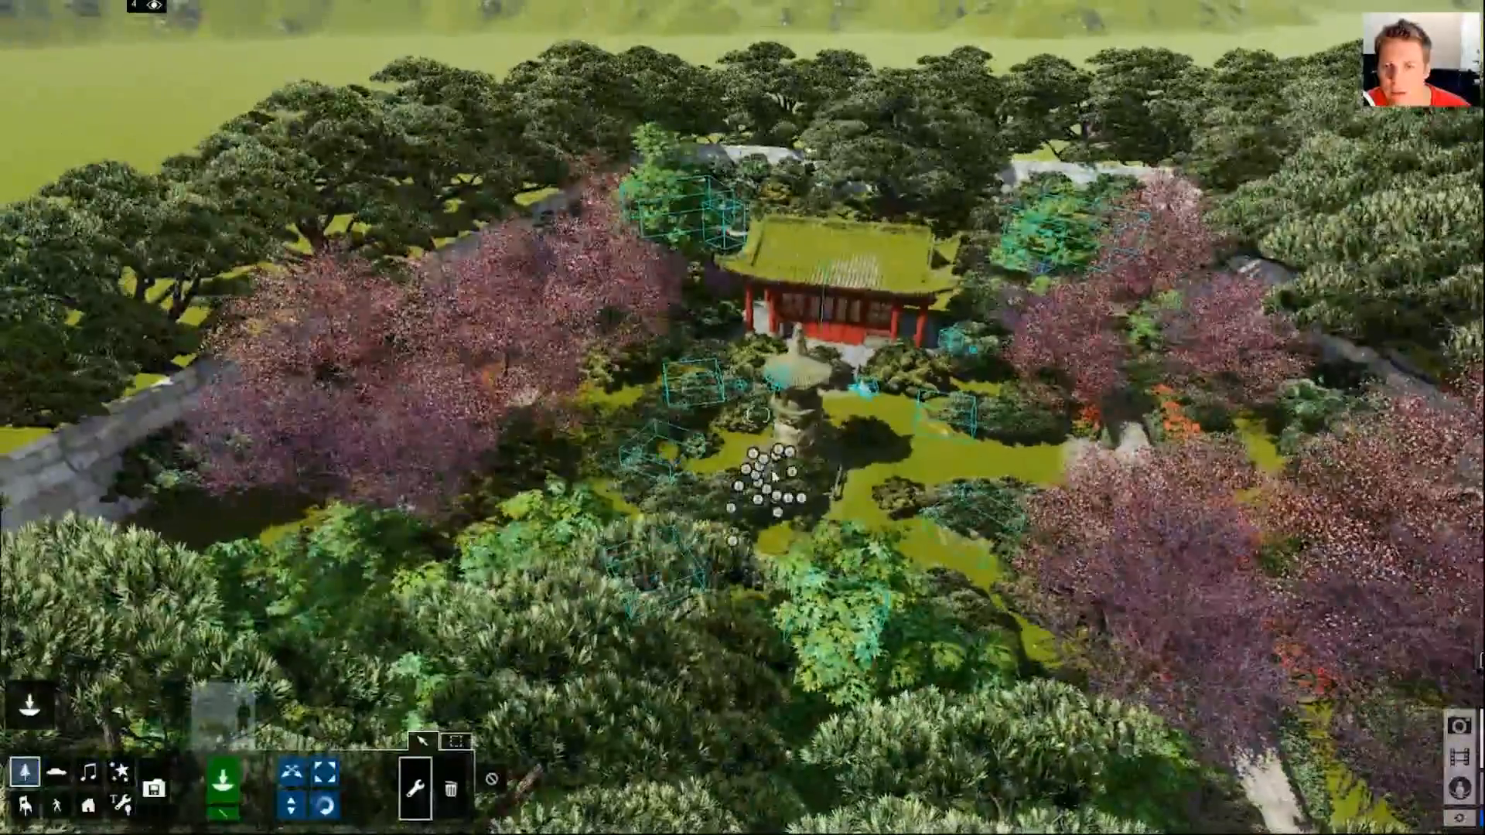
key("shift+s")
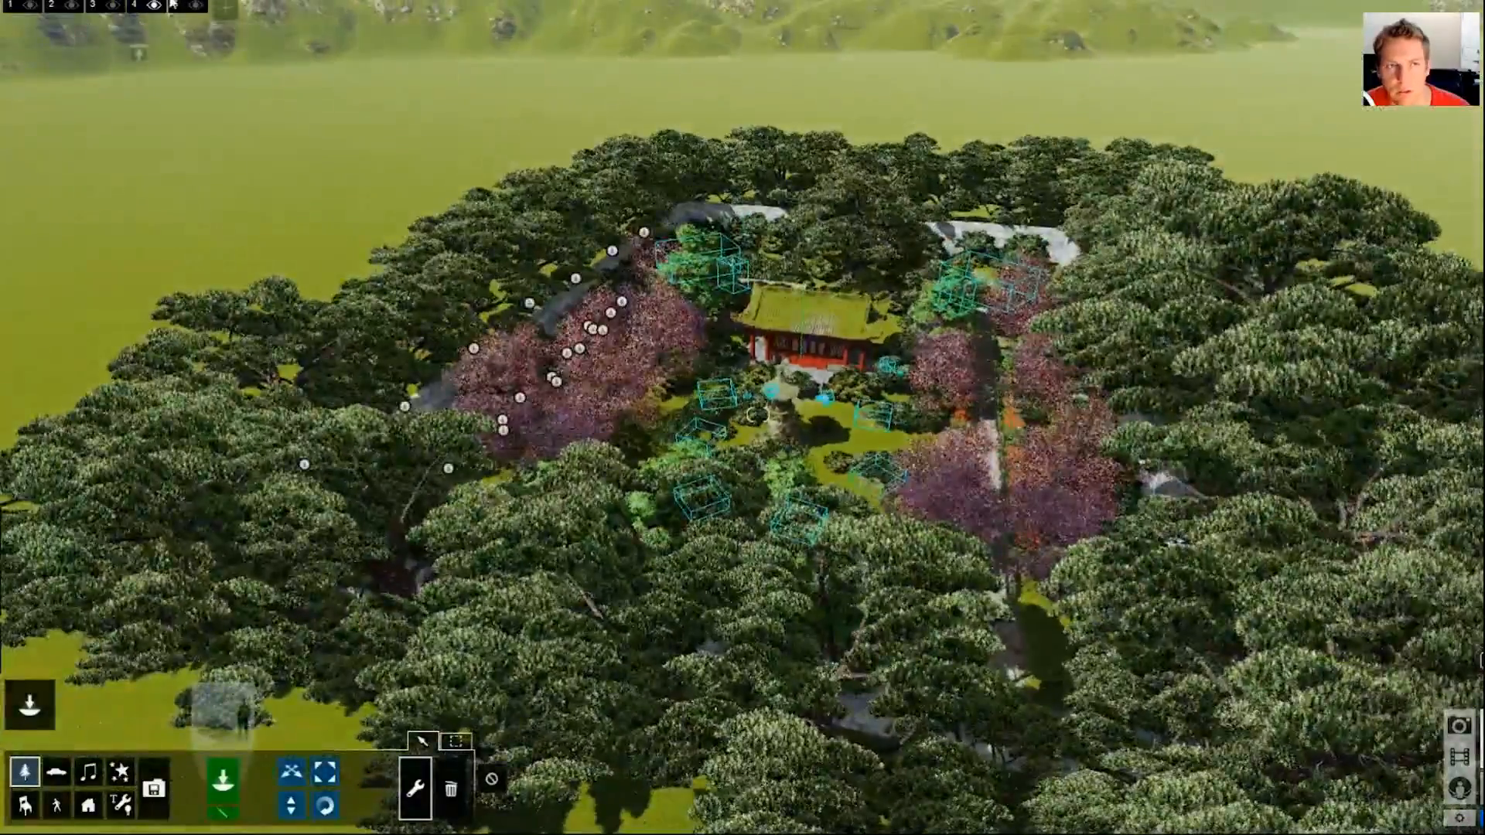
left_click(174, 5)
left_click(183, 54)
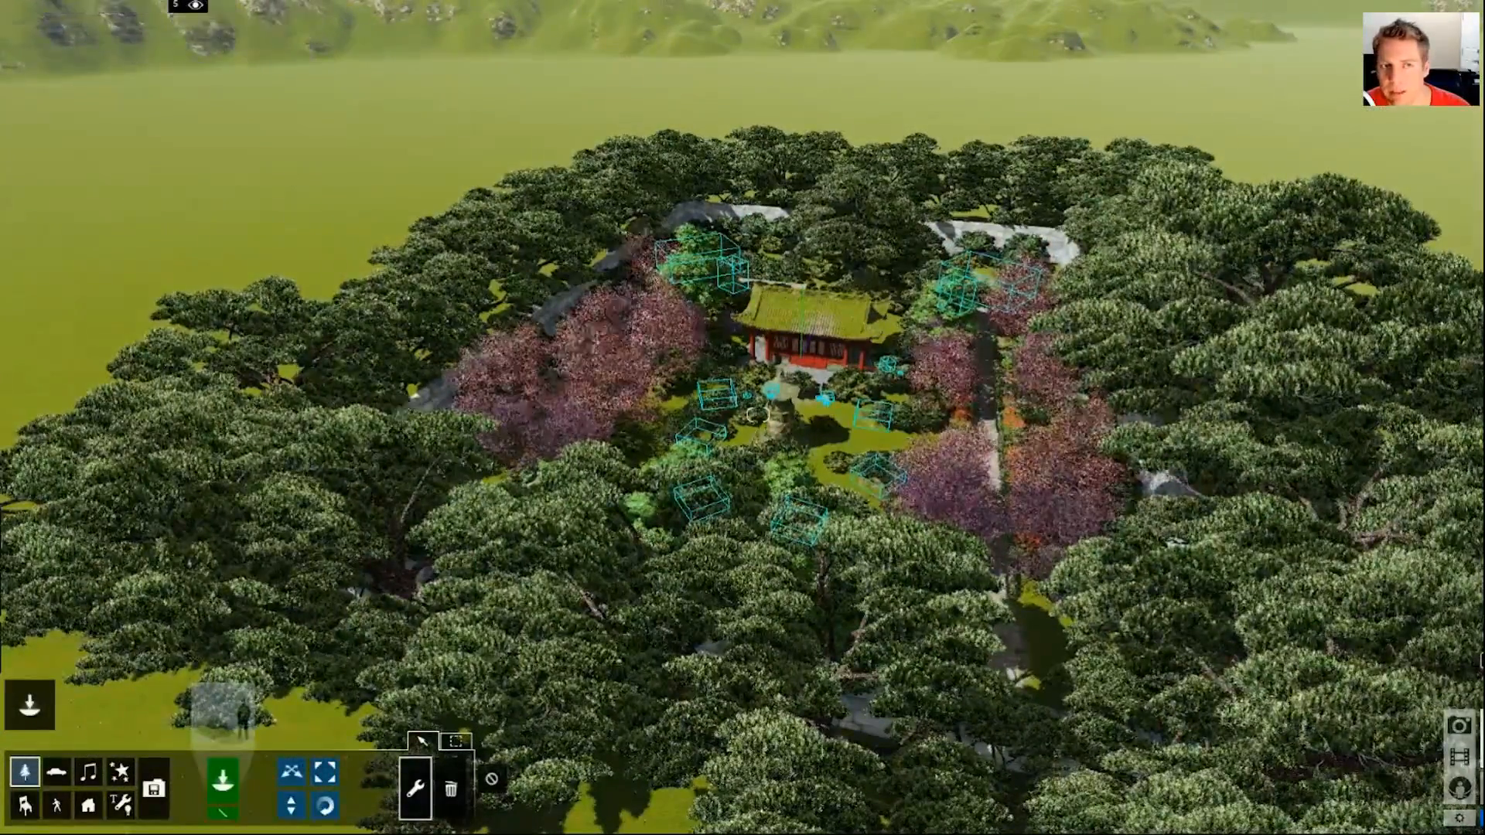
left_click(195, 5)
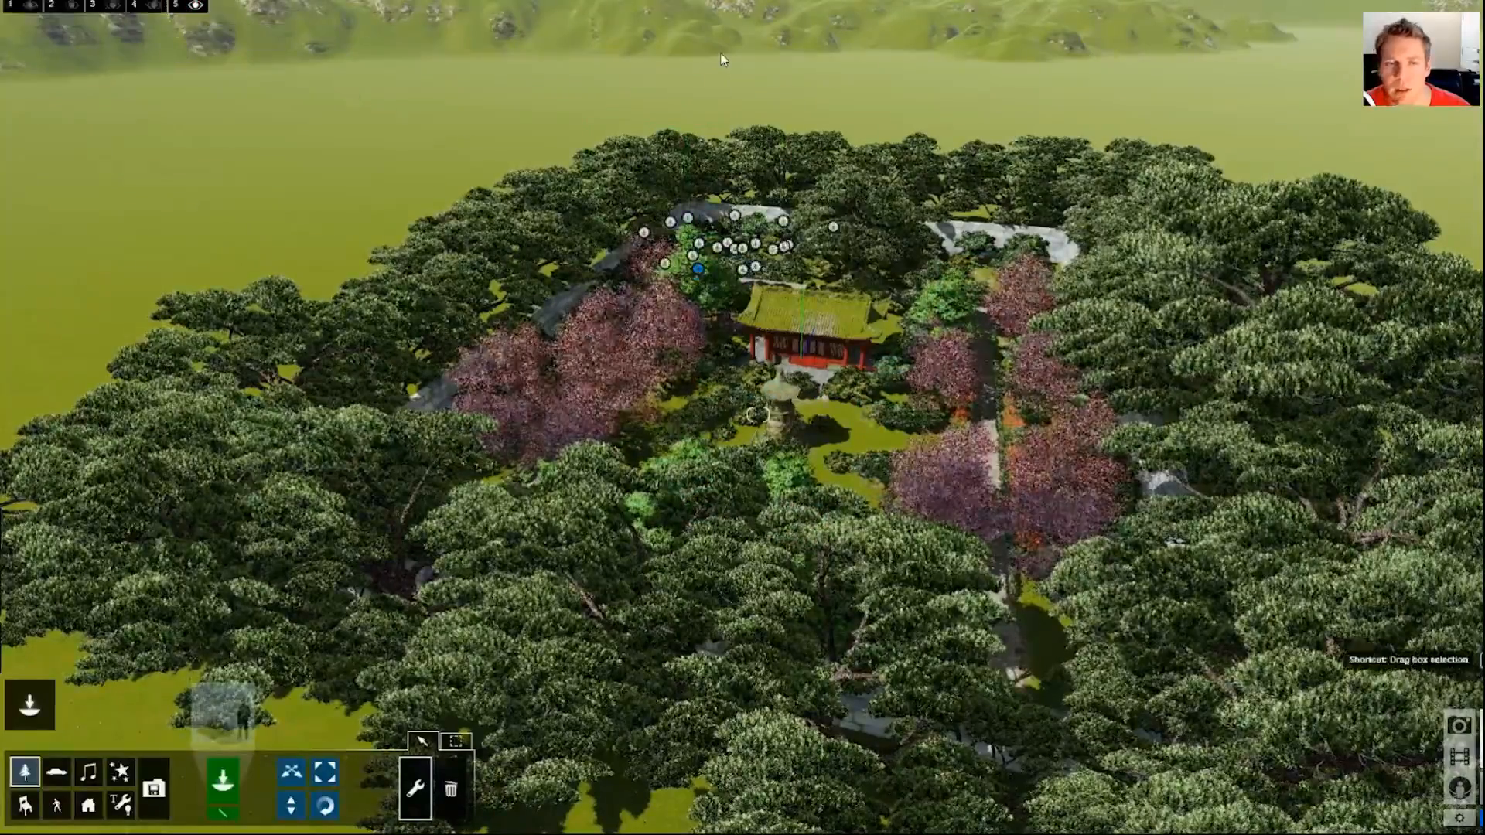
Use Select Identical Objects on the dark pine bush on the lawn between the stone pagoda and the pavilion
key("d")
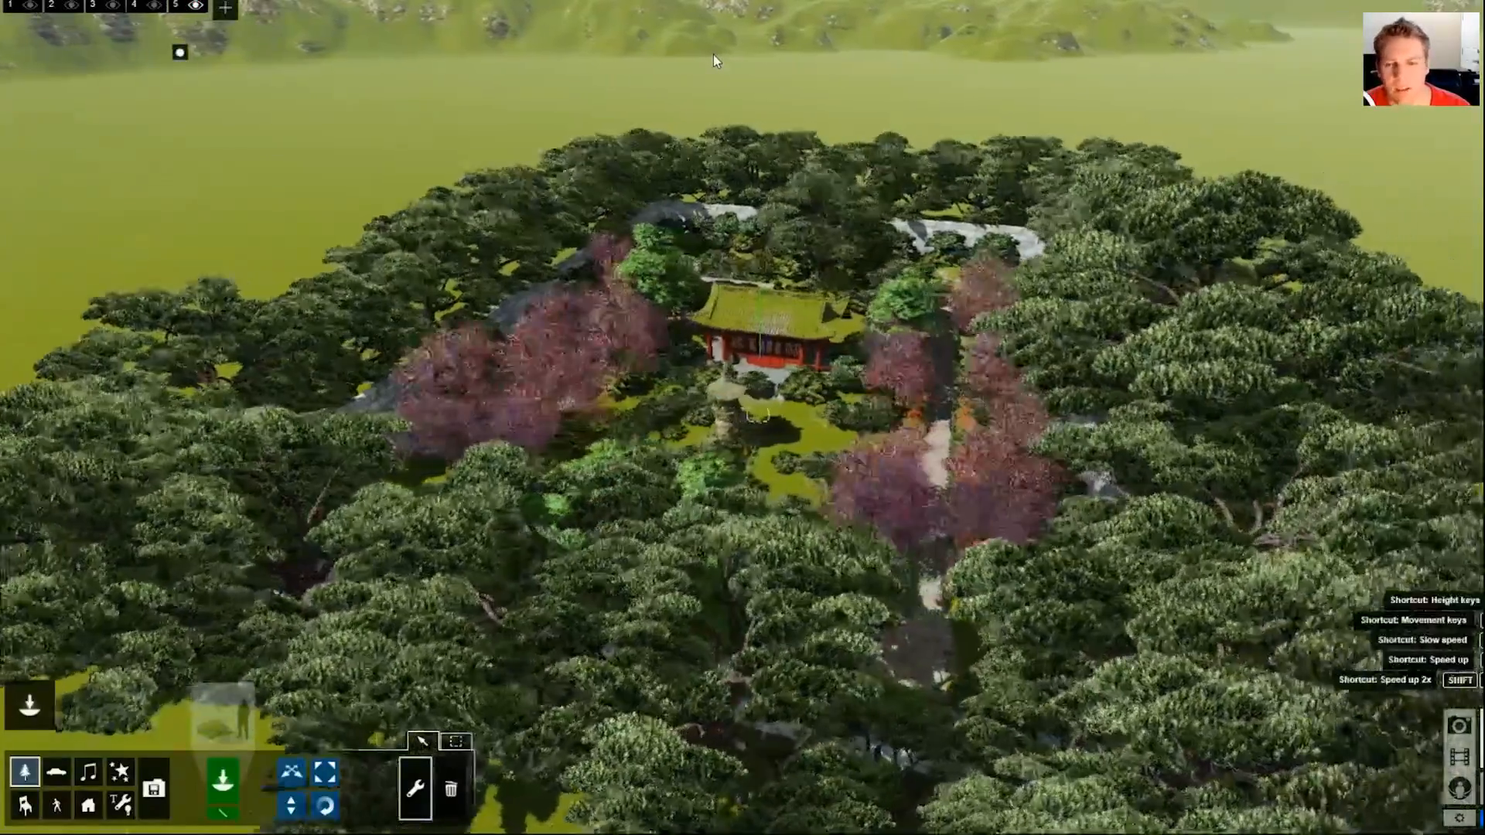
key("w")
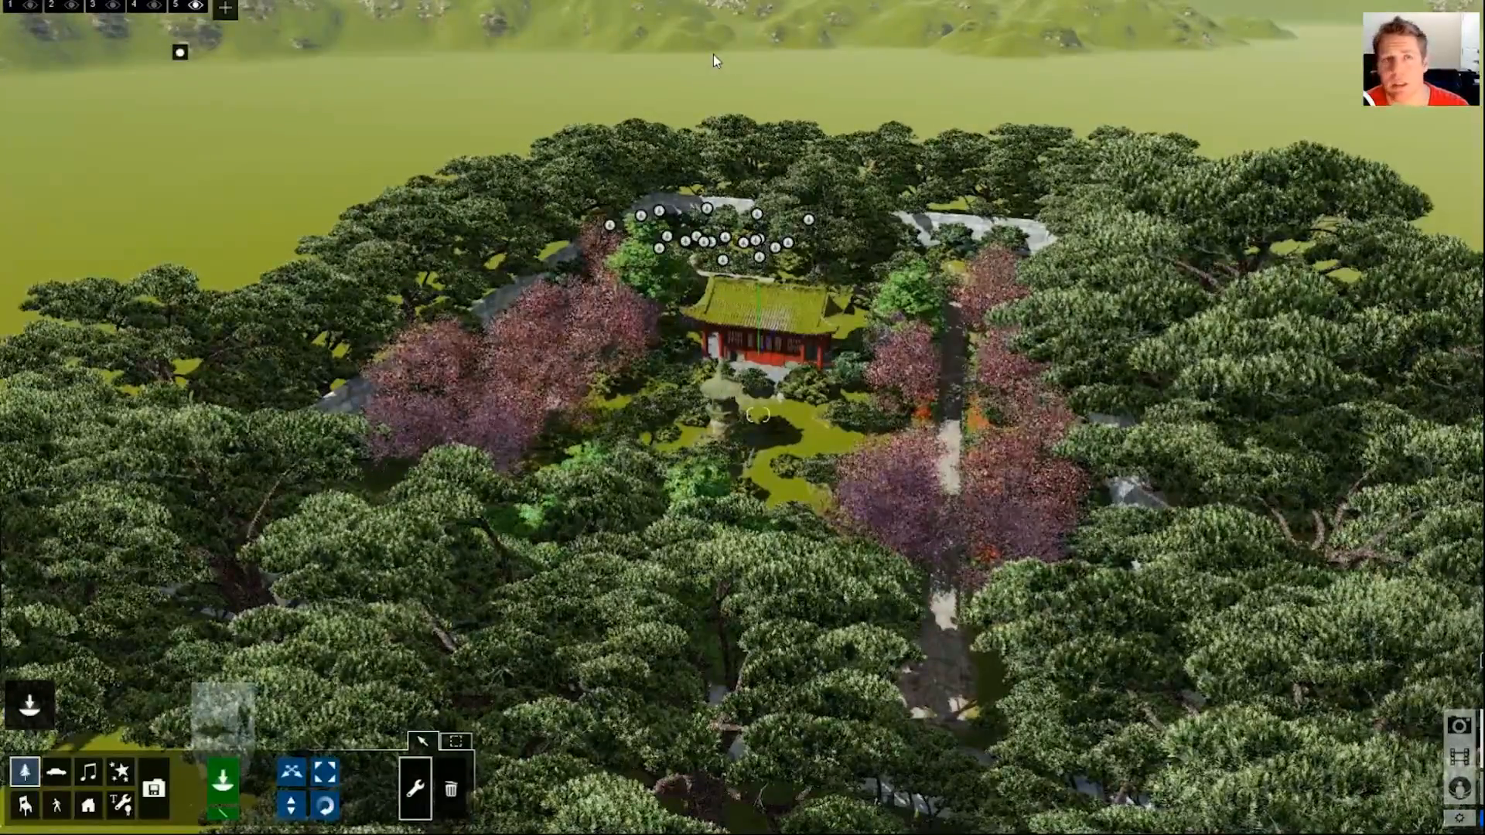
key("w")
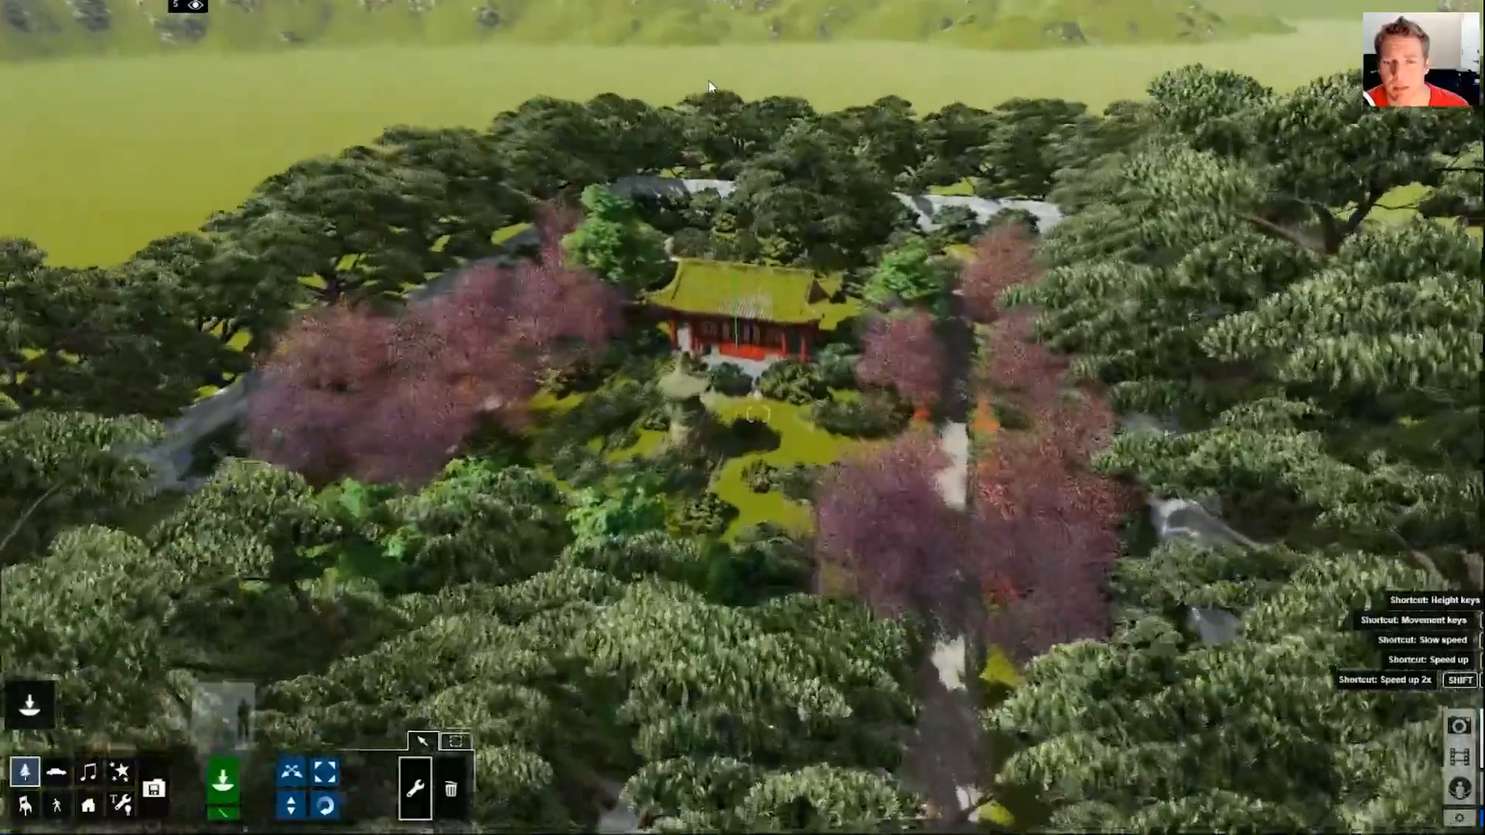
key("w")
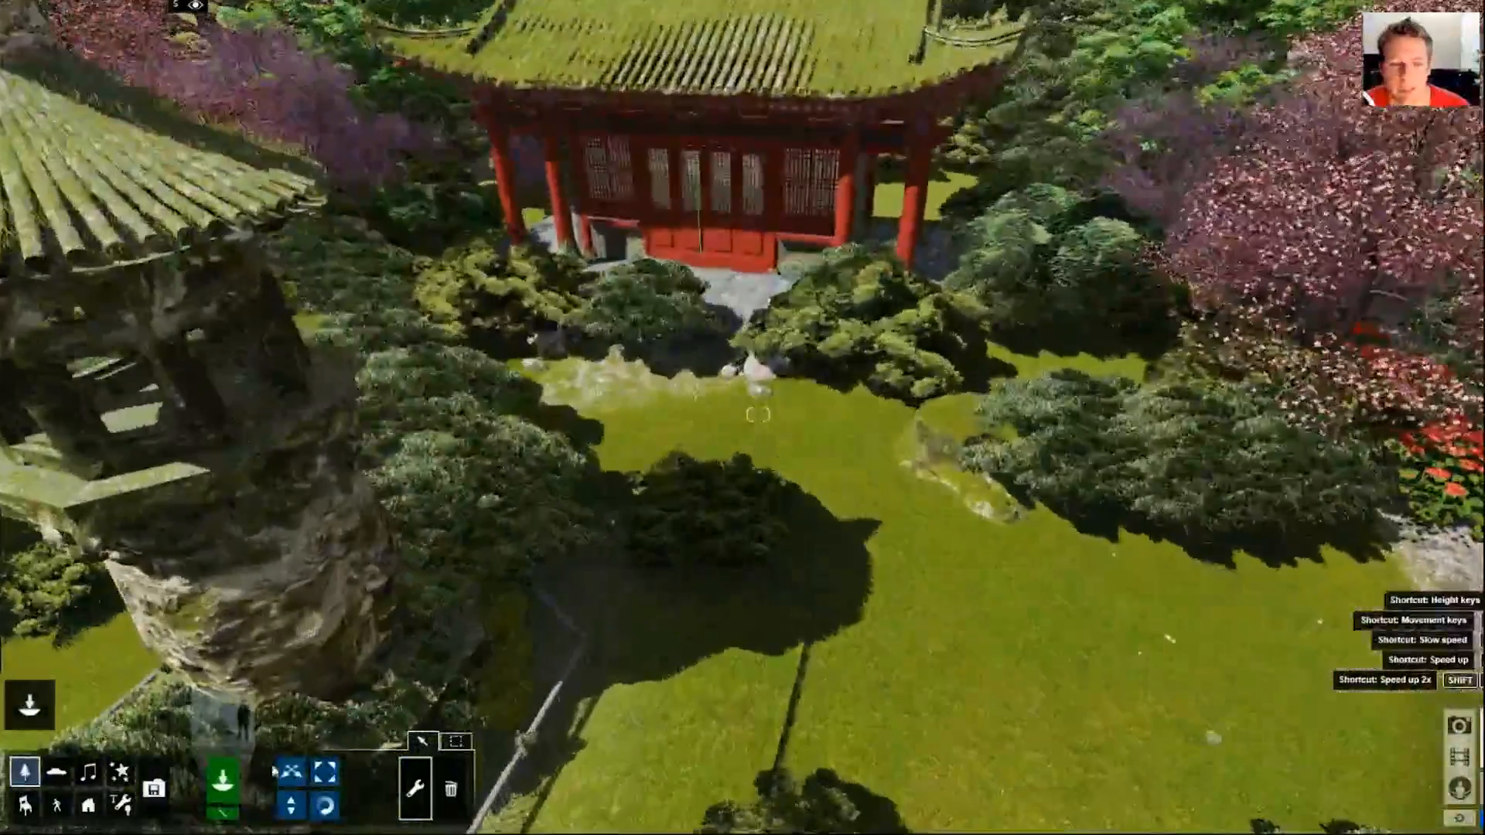
key("s")
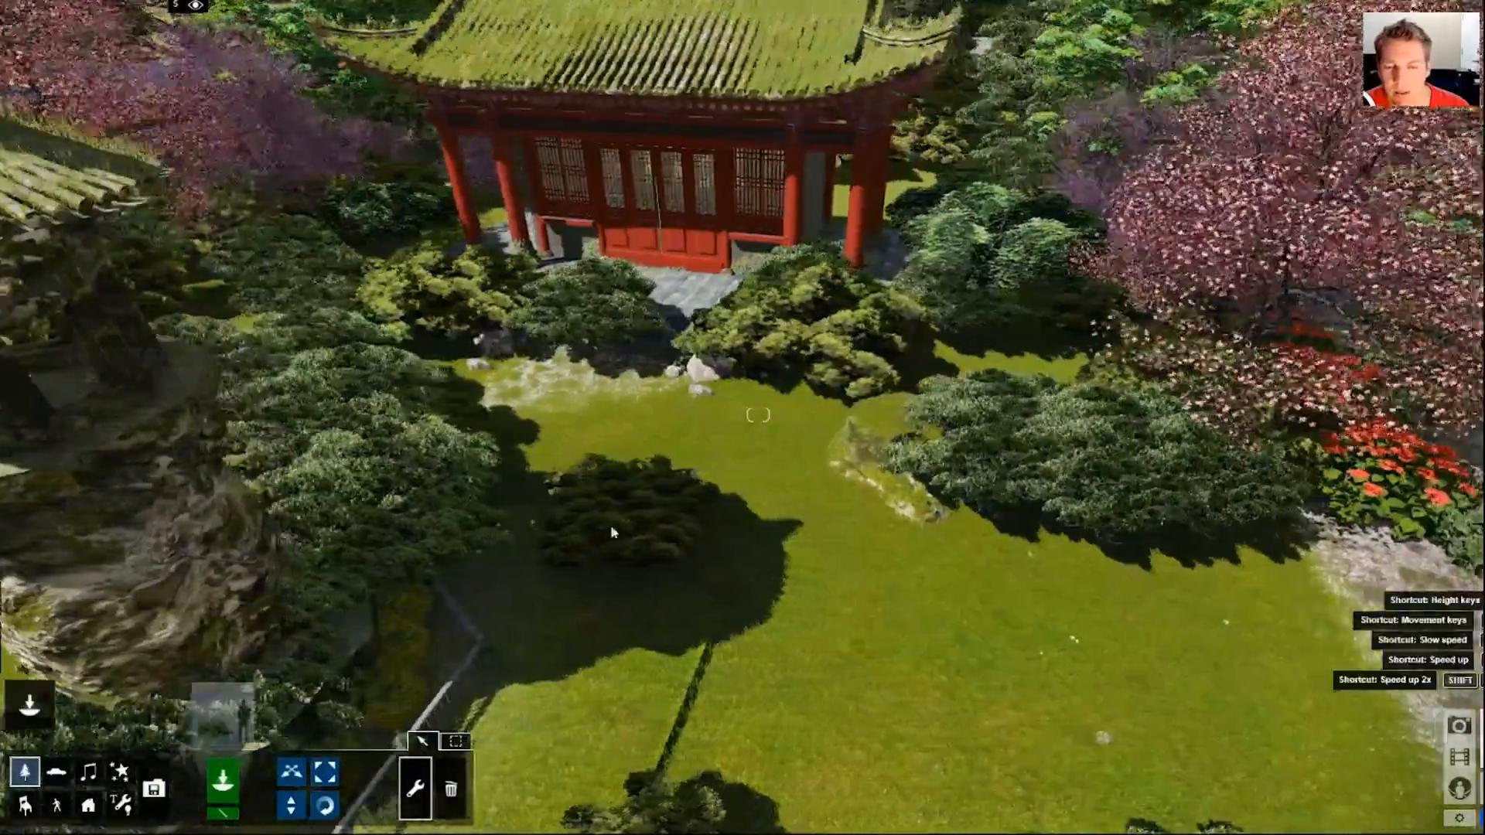
left_click(616, 544)
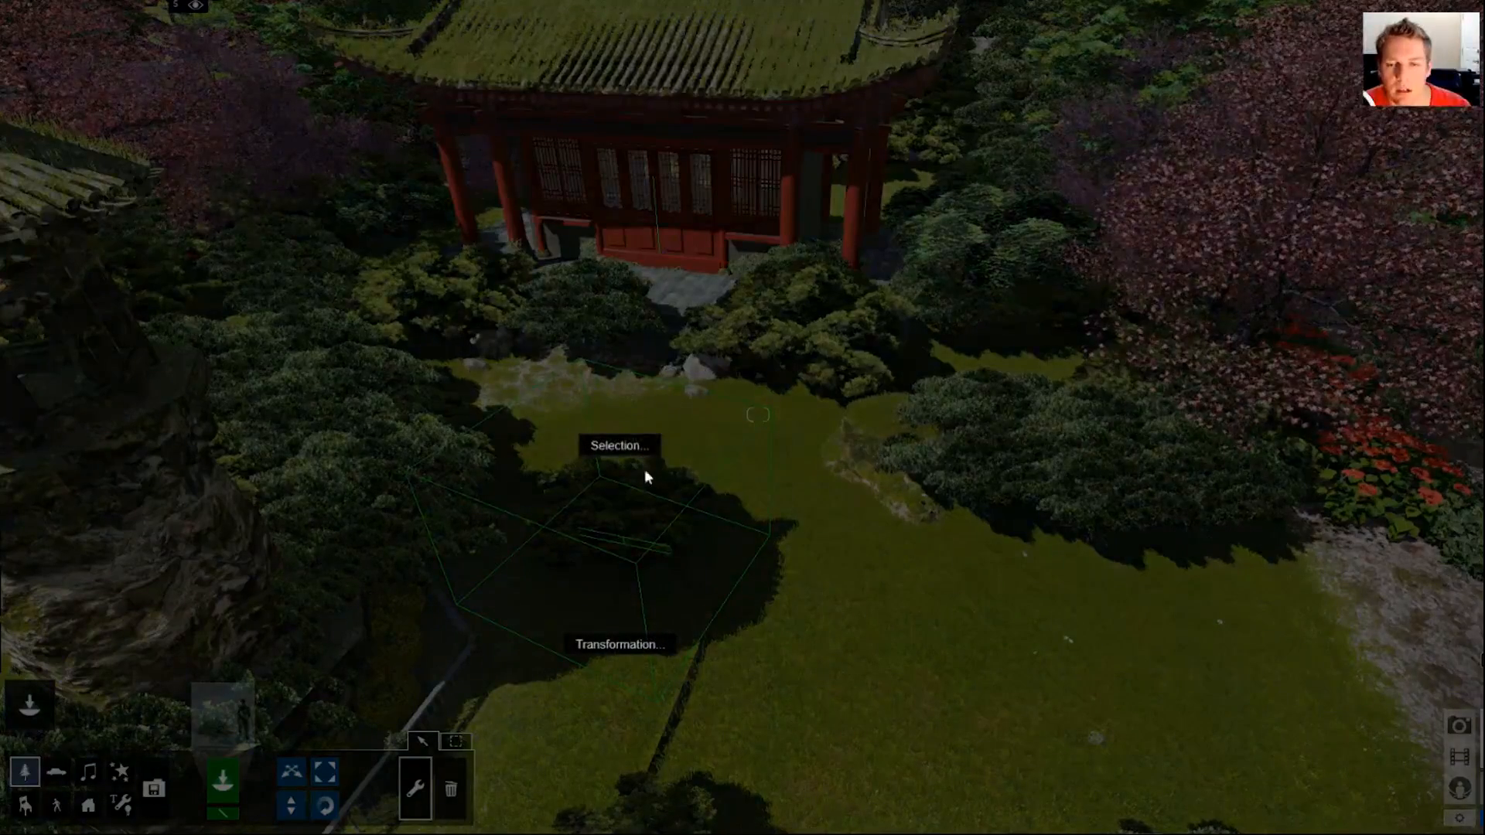
left_click(636, 445)
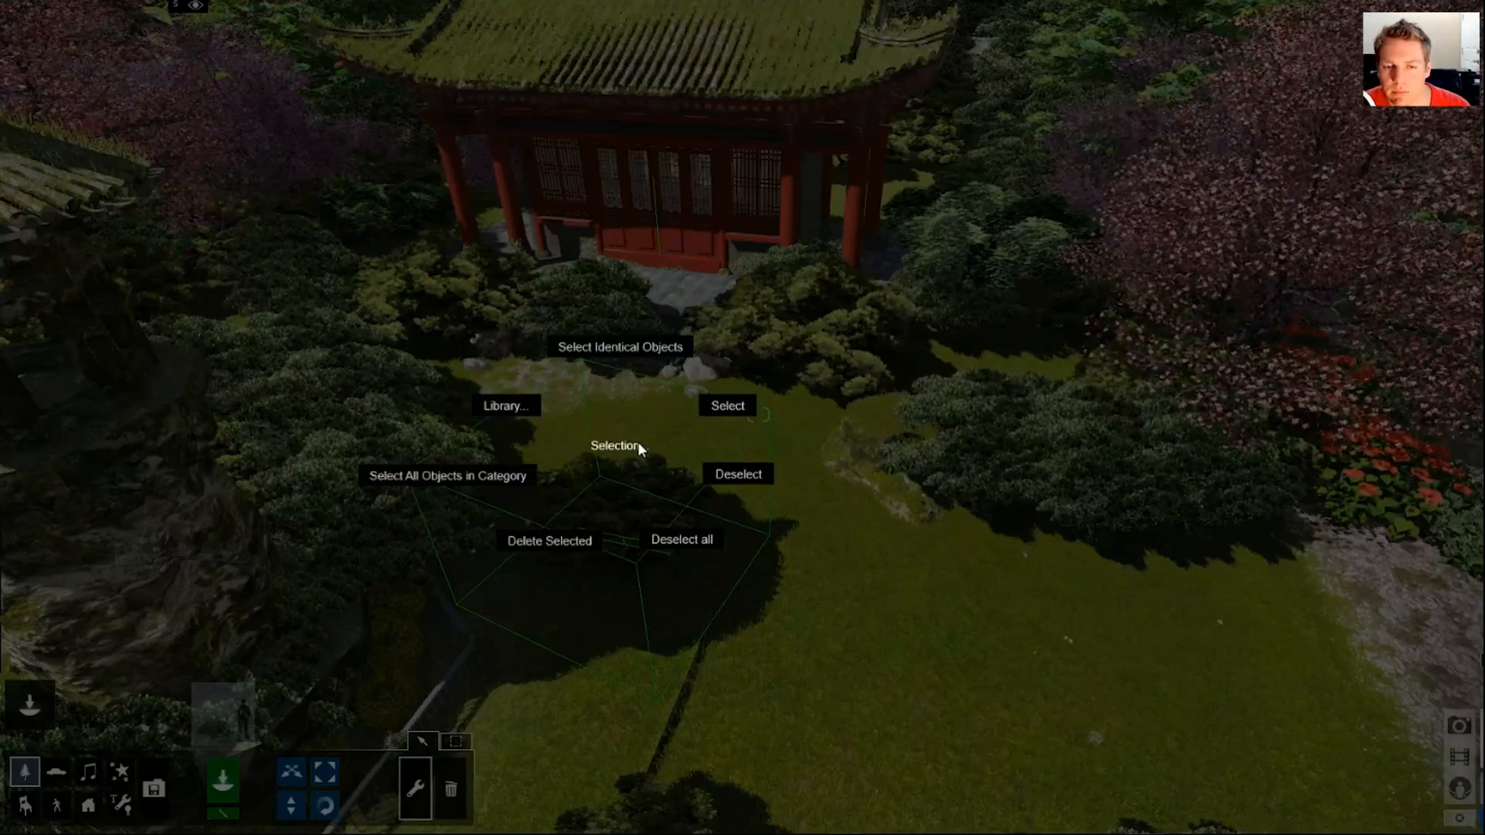
left_click(638, 443)
left_click(617, 449)
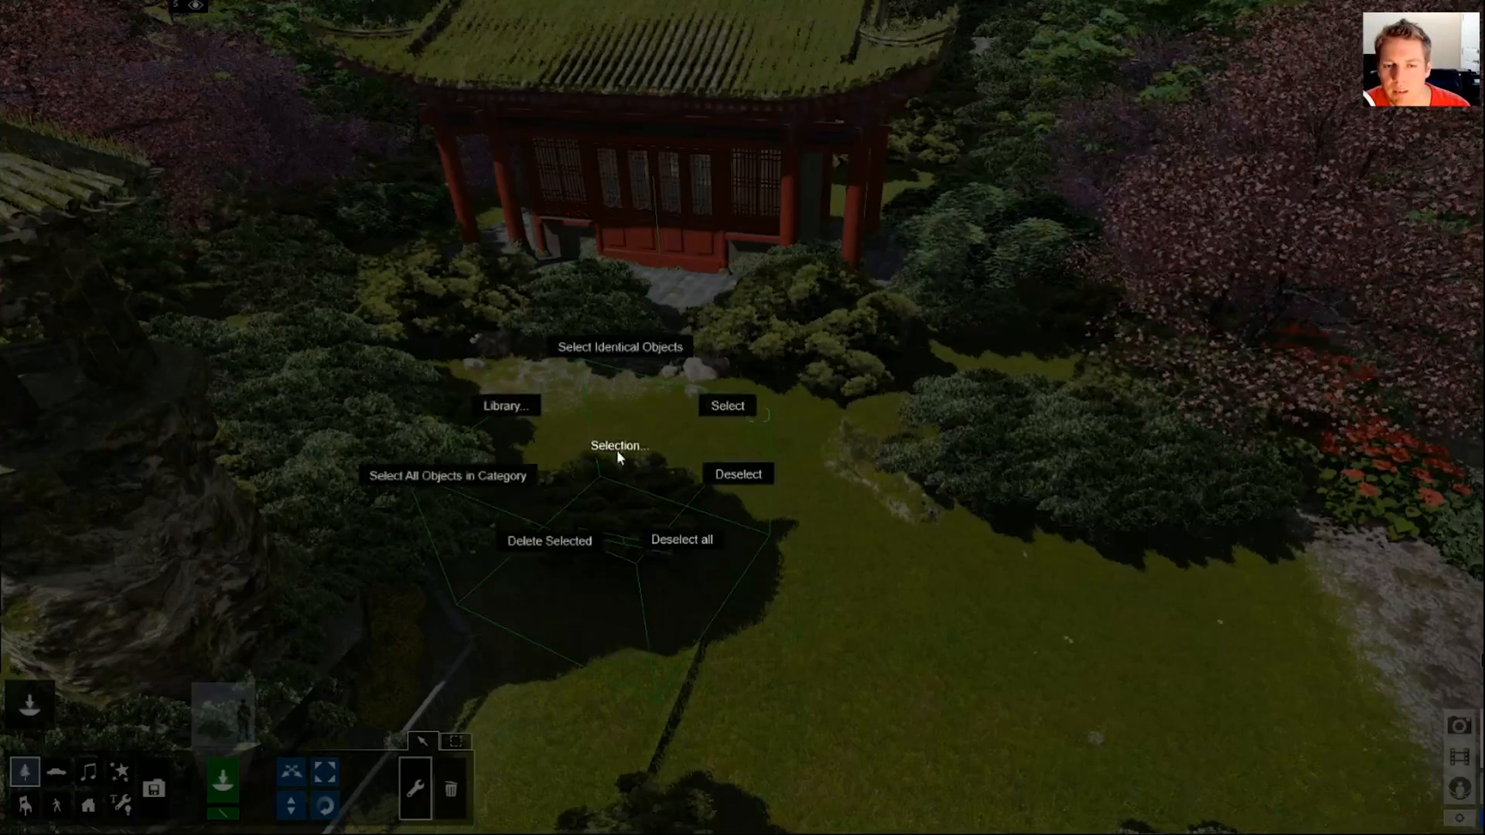
left_click(632, 349)
Inspect the selected pine bushes, bring up the selection options for the lawn's pine bush again, and dismiss them without choosing any
key("w")
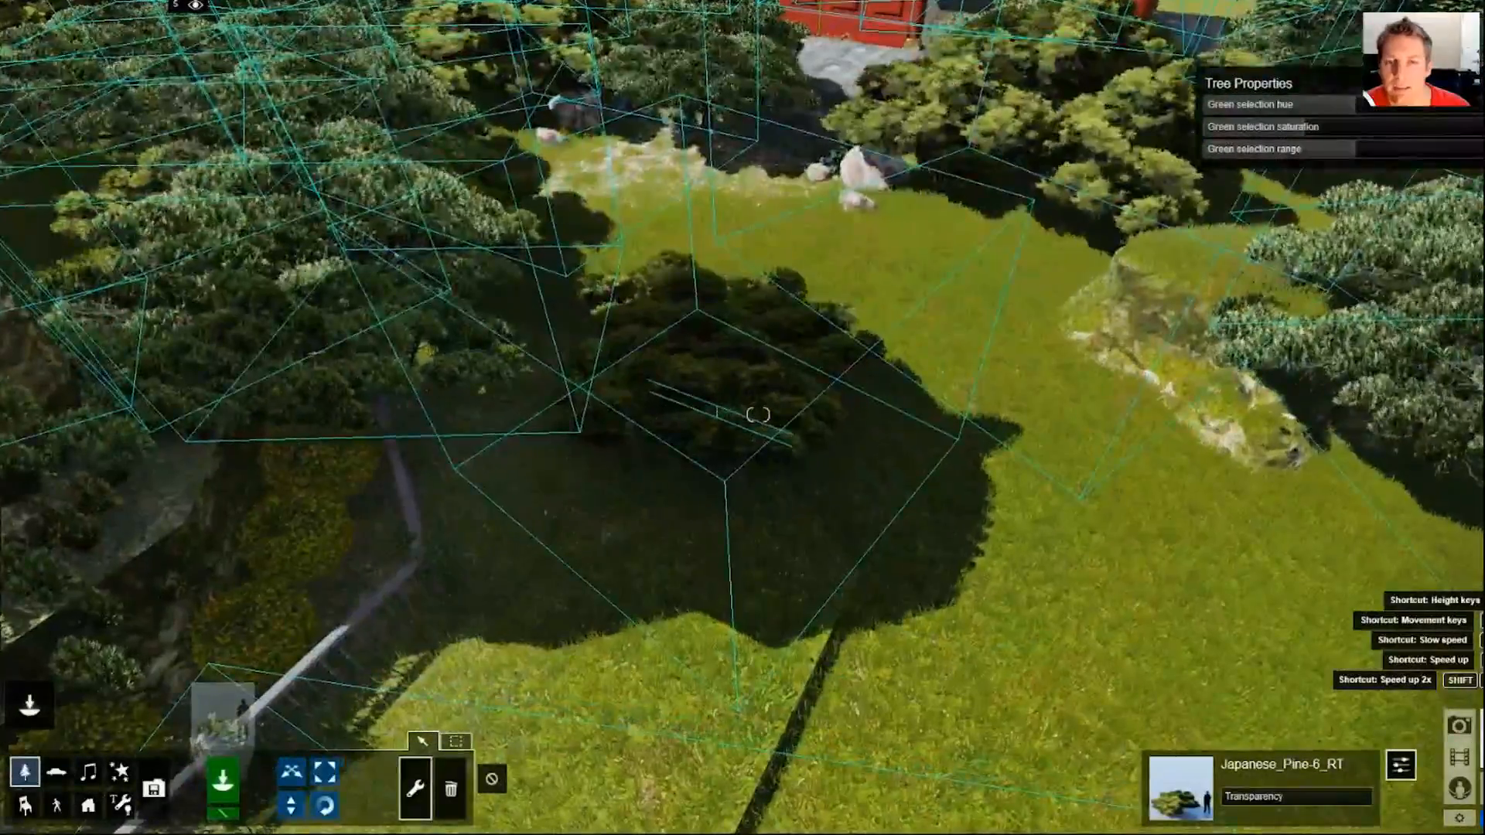
key("s")
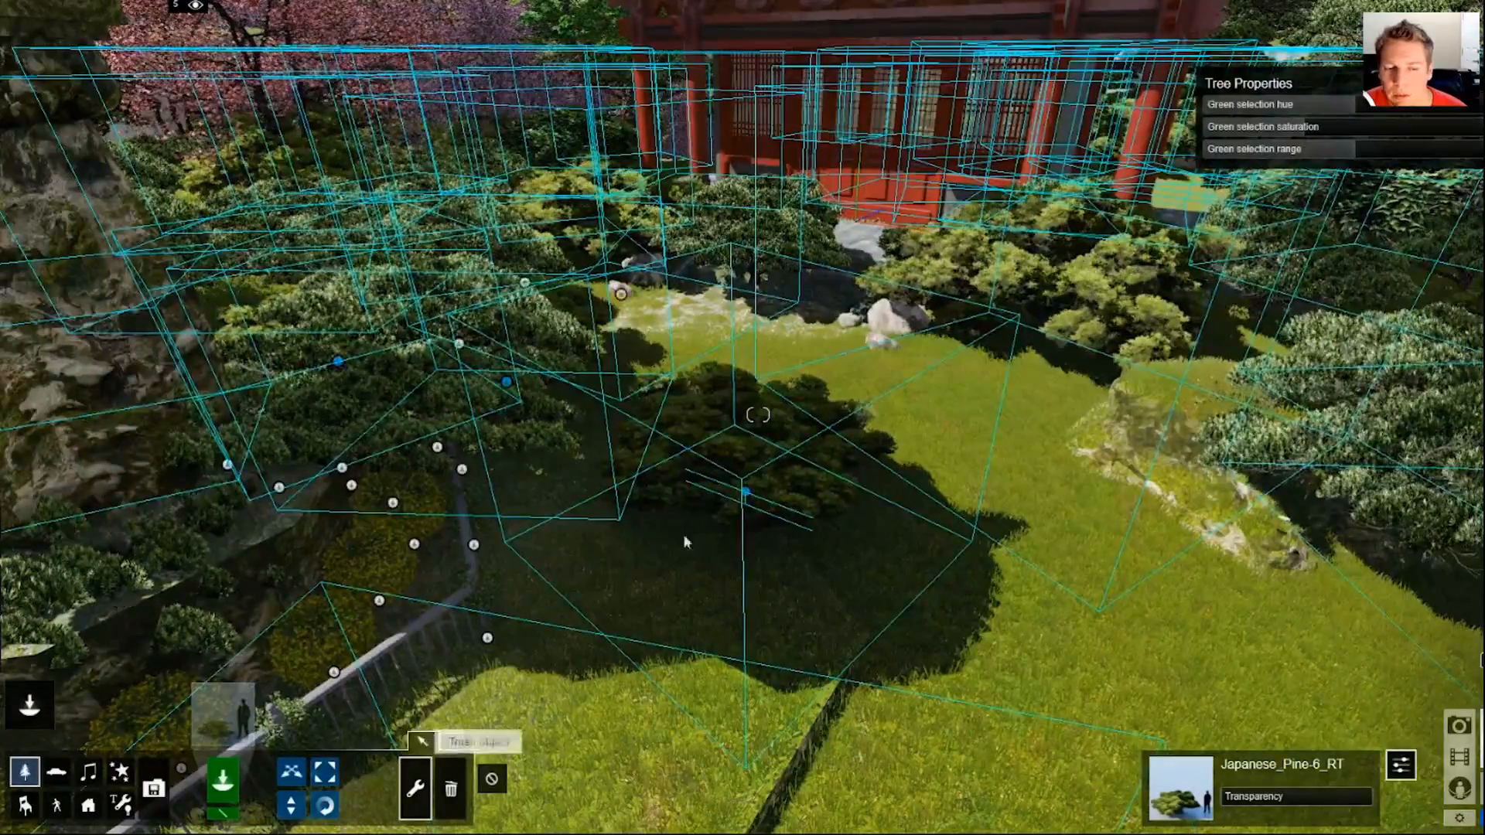
left_click(741, 506)
left_click(746, 397)
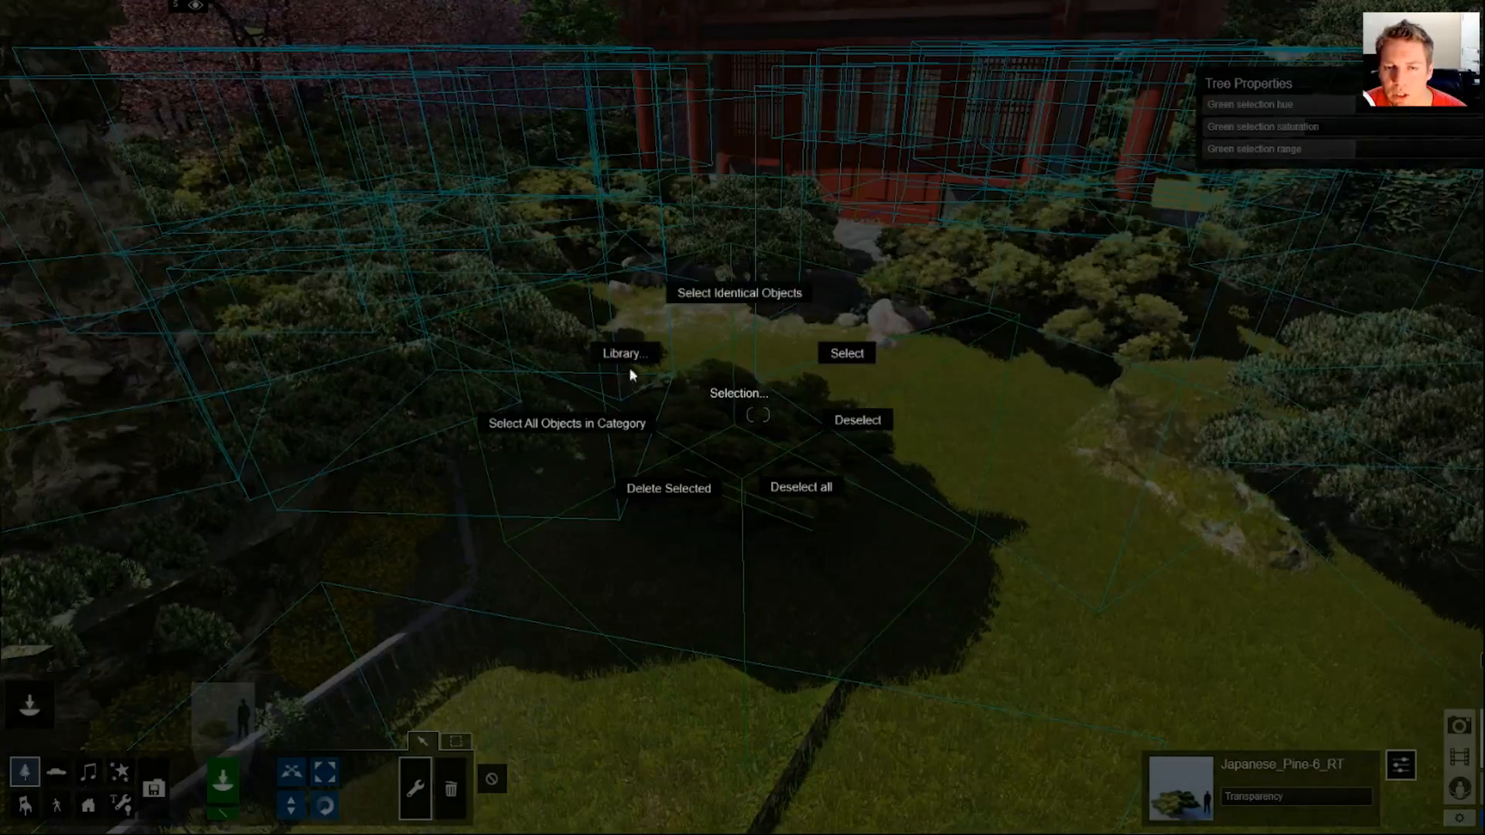
left_click(633, 255)
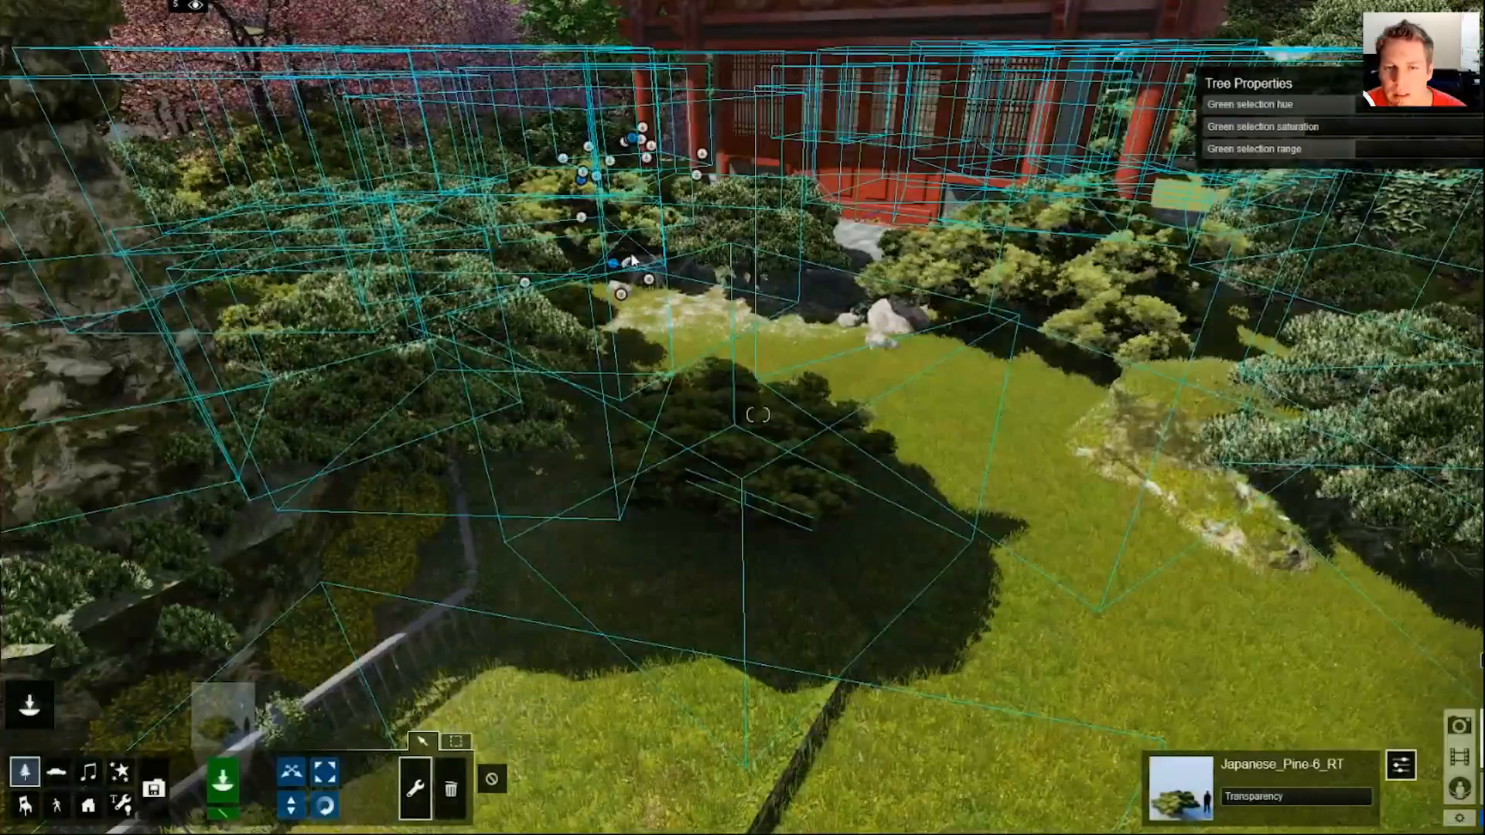
key("s")
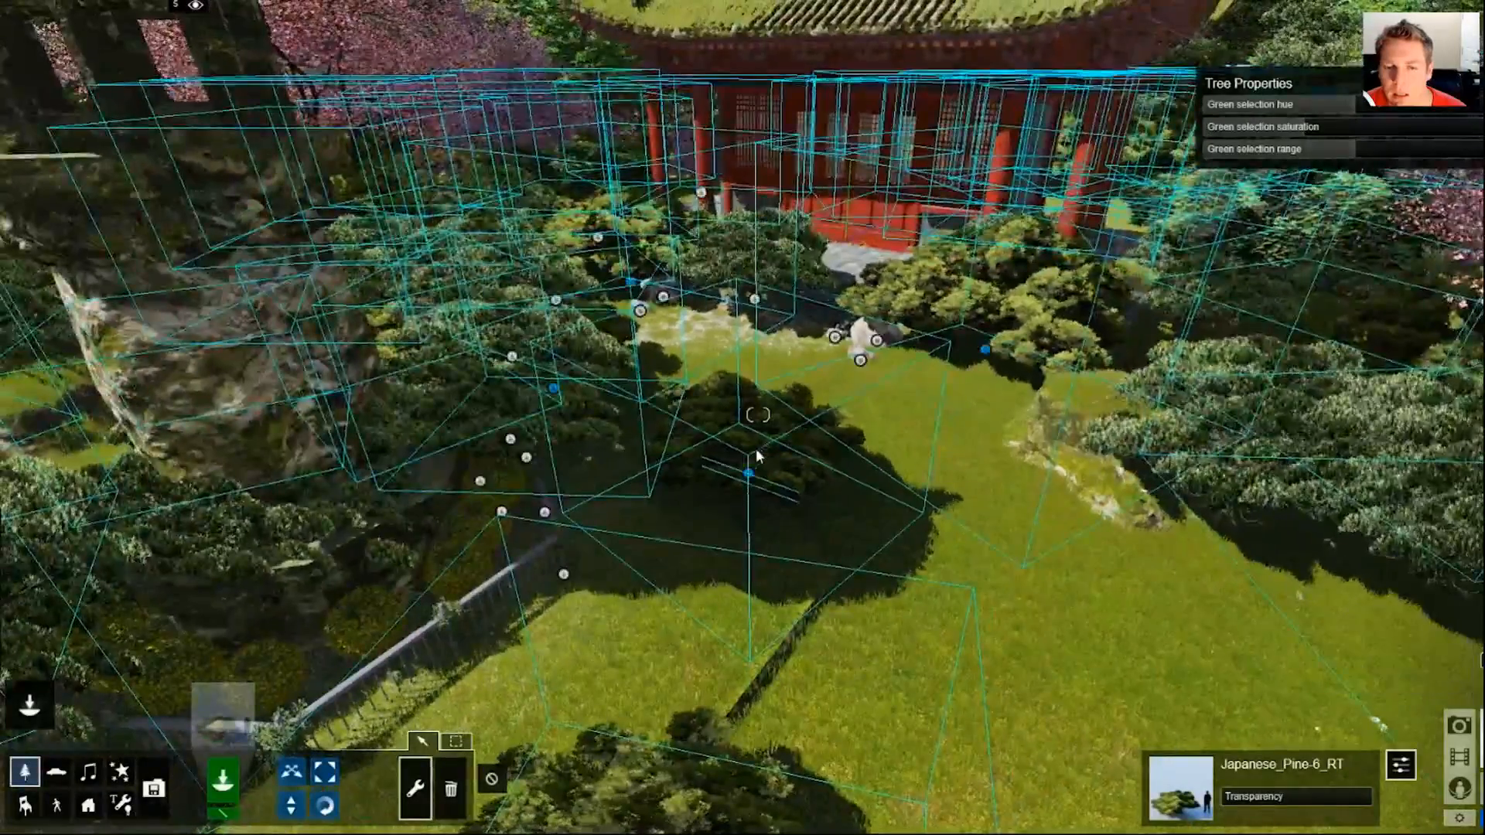
Clear the selection and choose the first pink blossom tree on page 4 of the Nature Library's small leaf trees
left_click(650, 503, "ctrl")
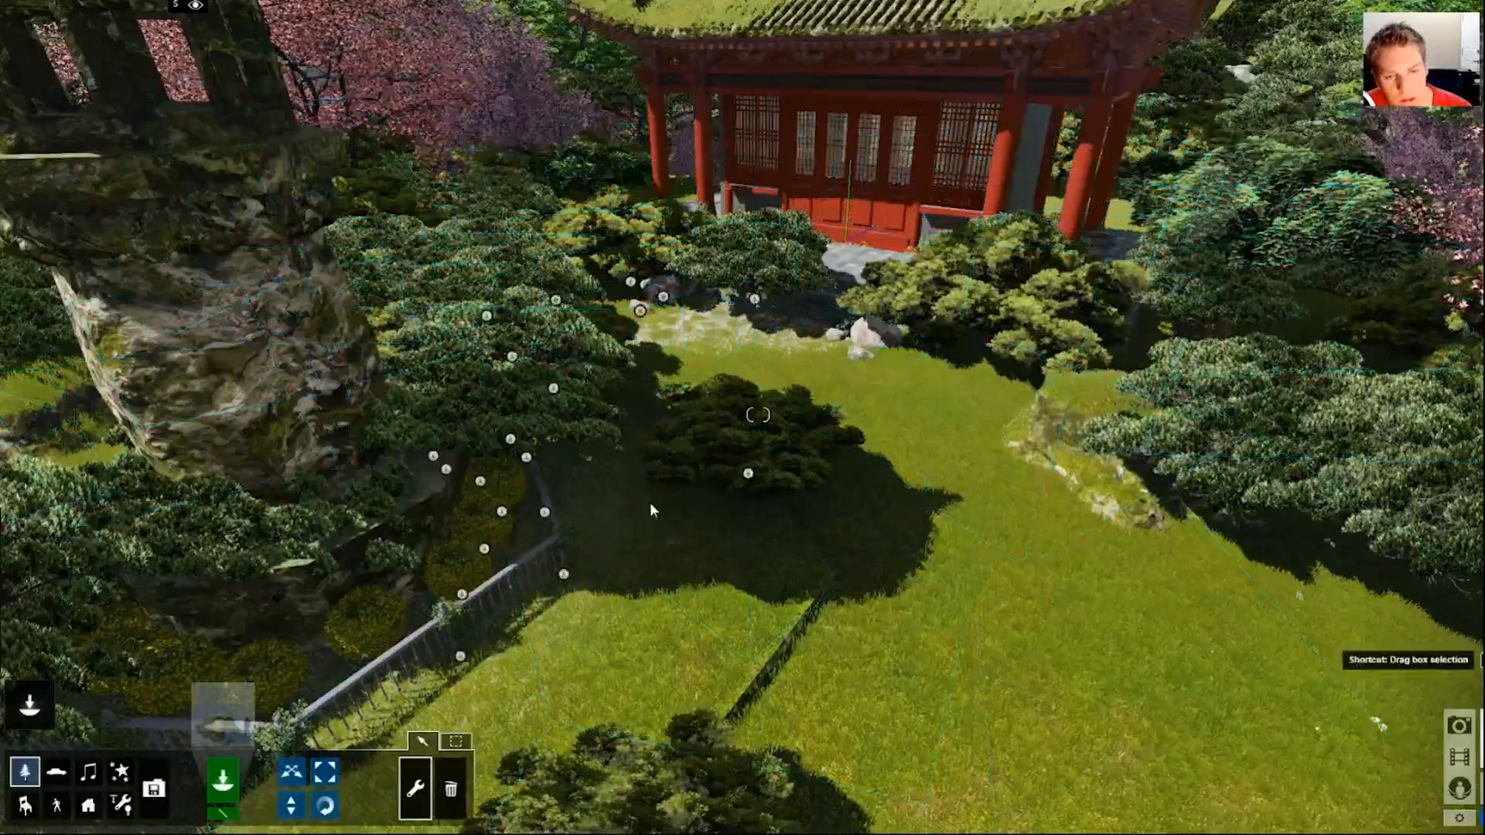
left_click(212, 739)
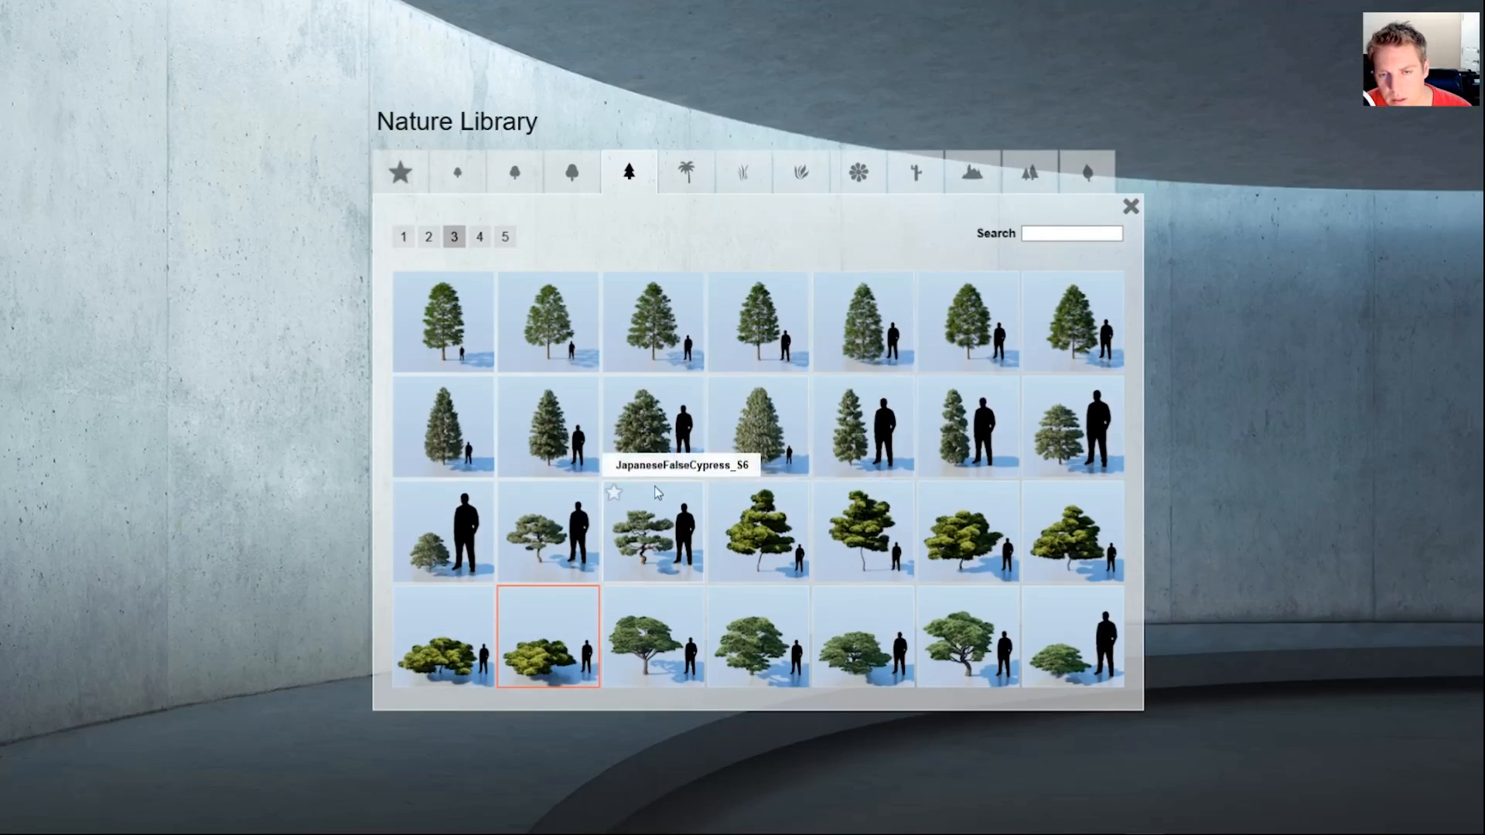
left_click(457, 176)
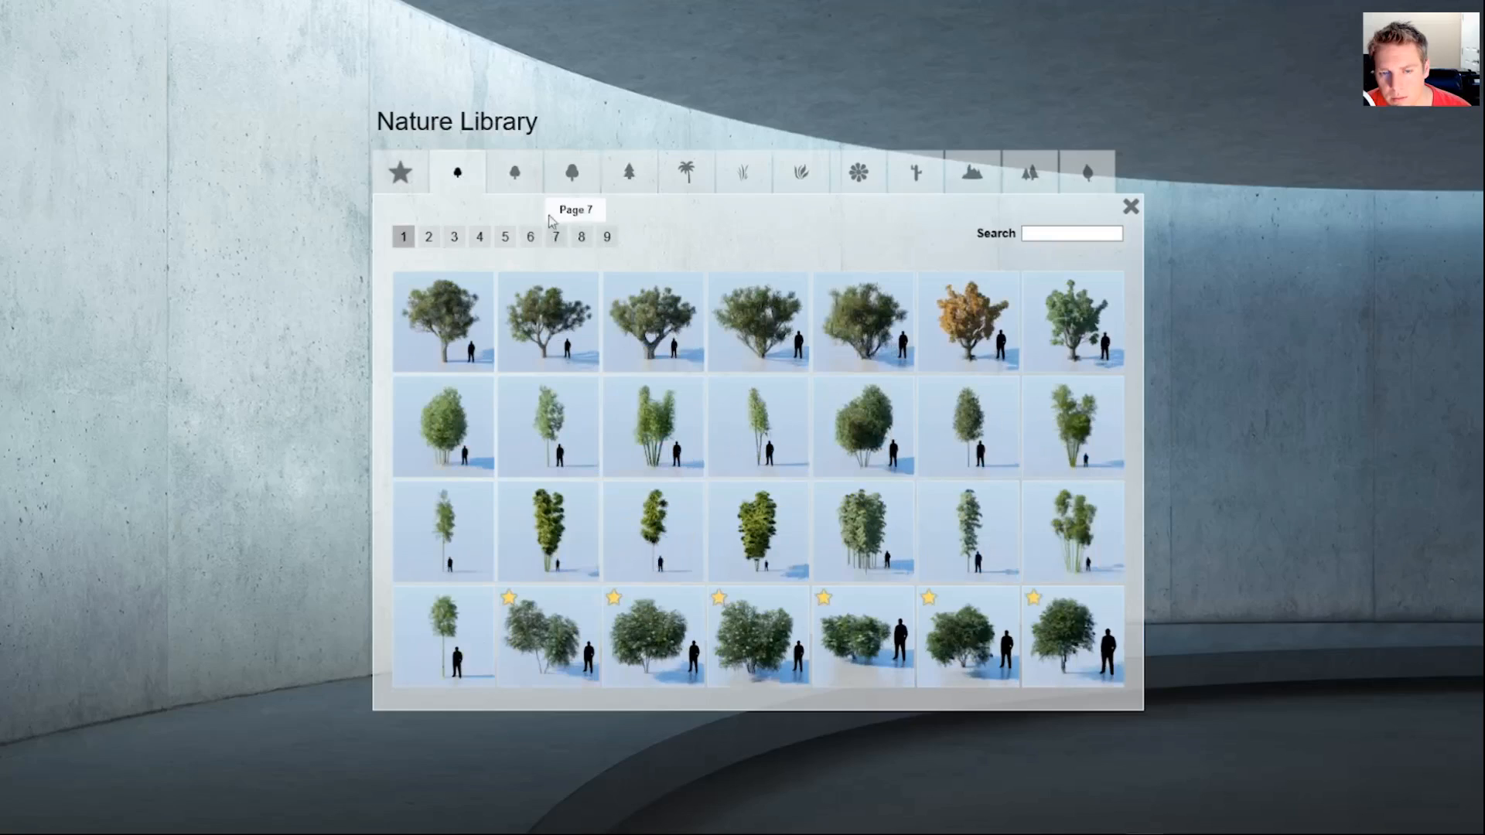
left_click(516, 180)
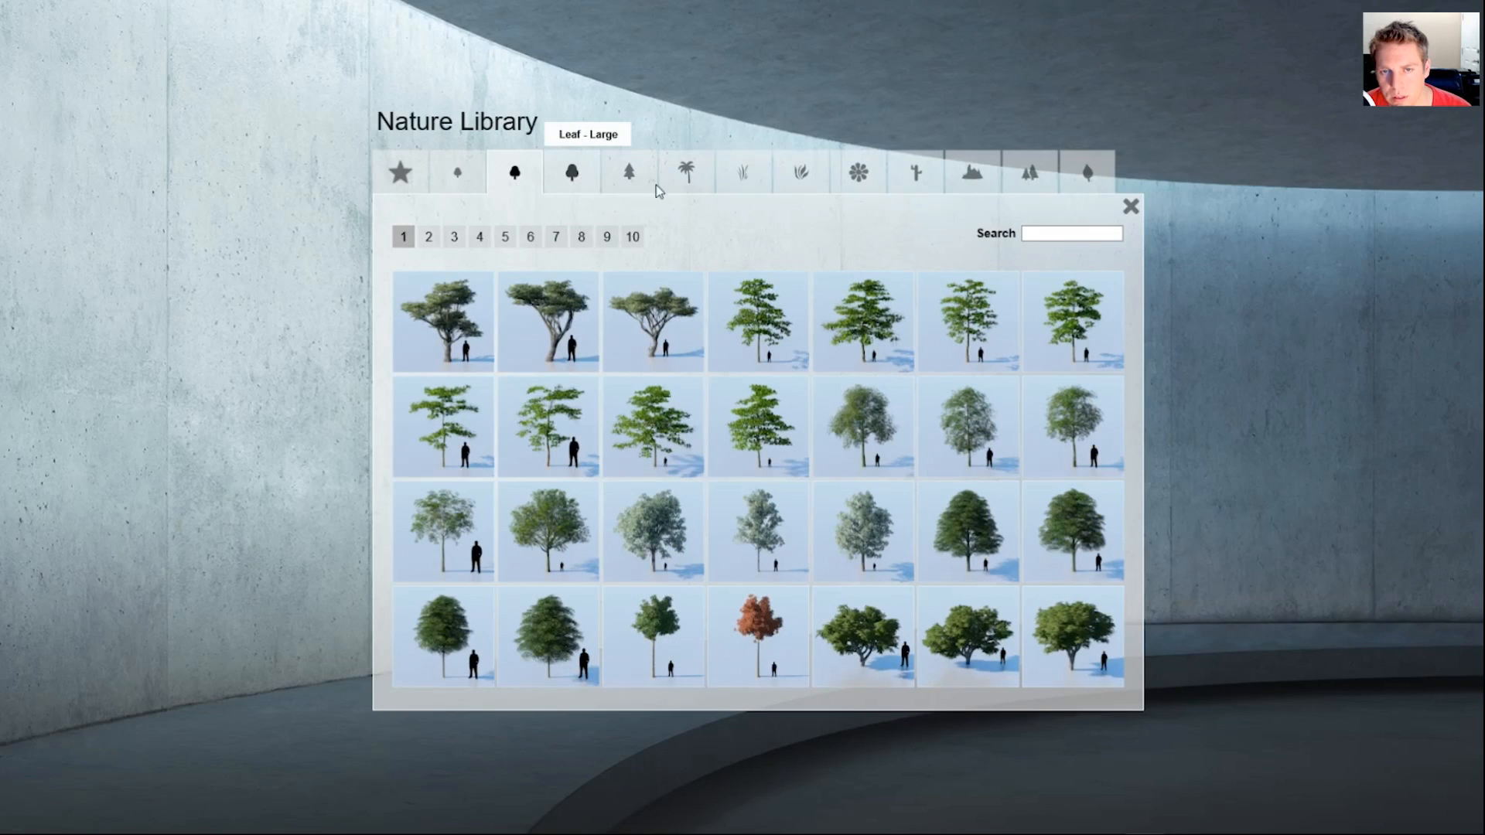
left_click(593, 182)
left_click(496, 172)
left_click(458, 172)
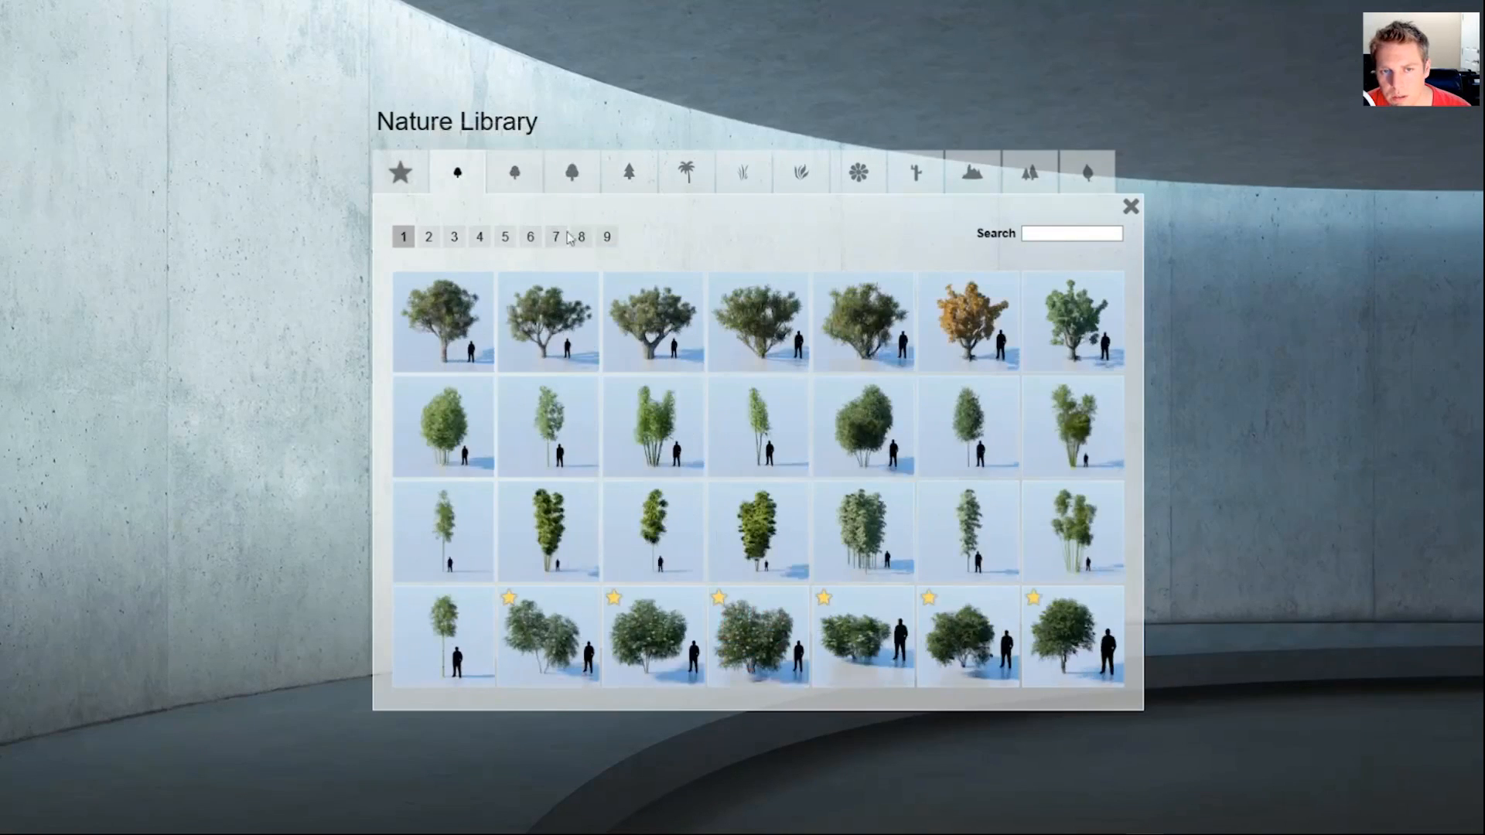
left_click(581, 236)
left_click(531, 238)
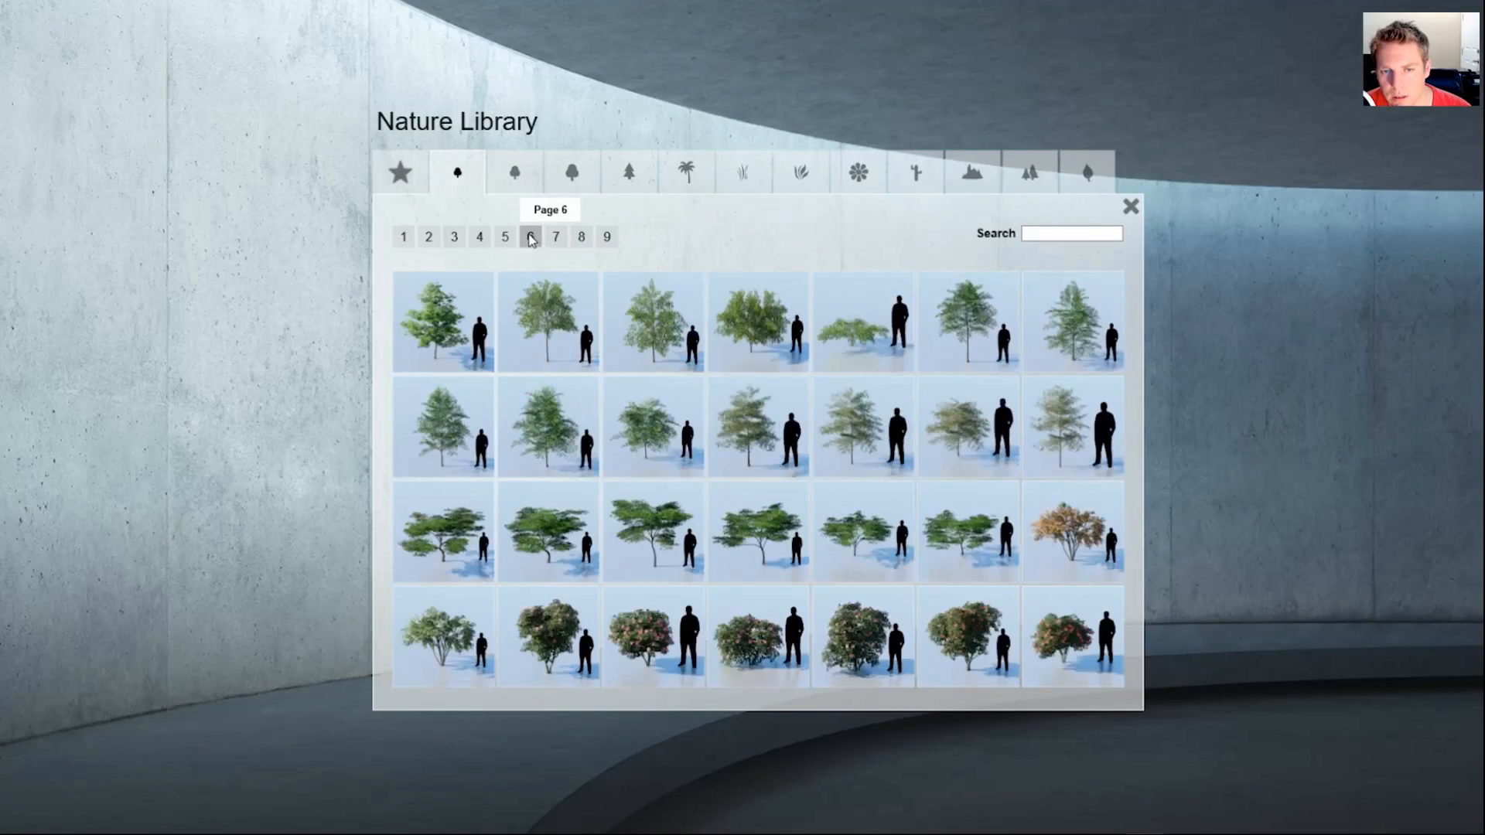
left_click(506, 239)
left_click(479, 239)
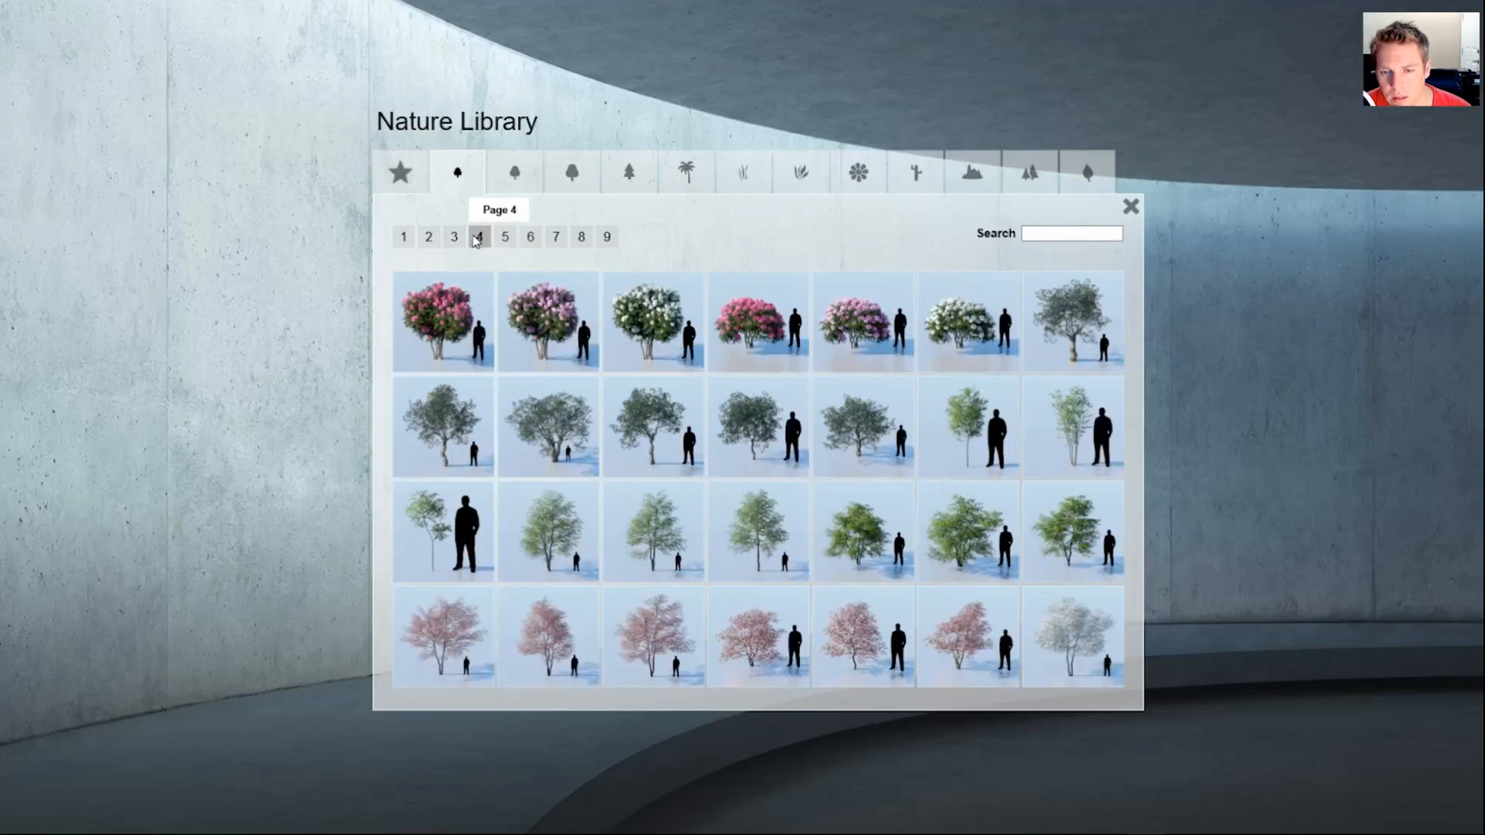
left_click(444, 638)
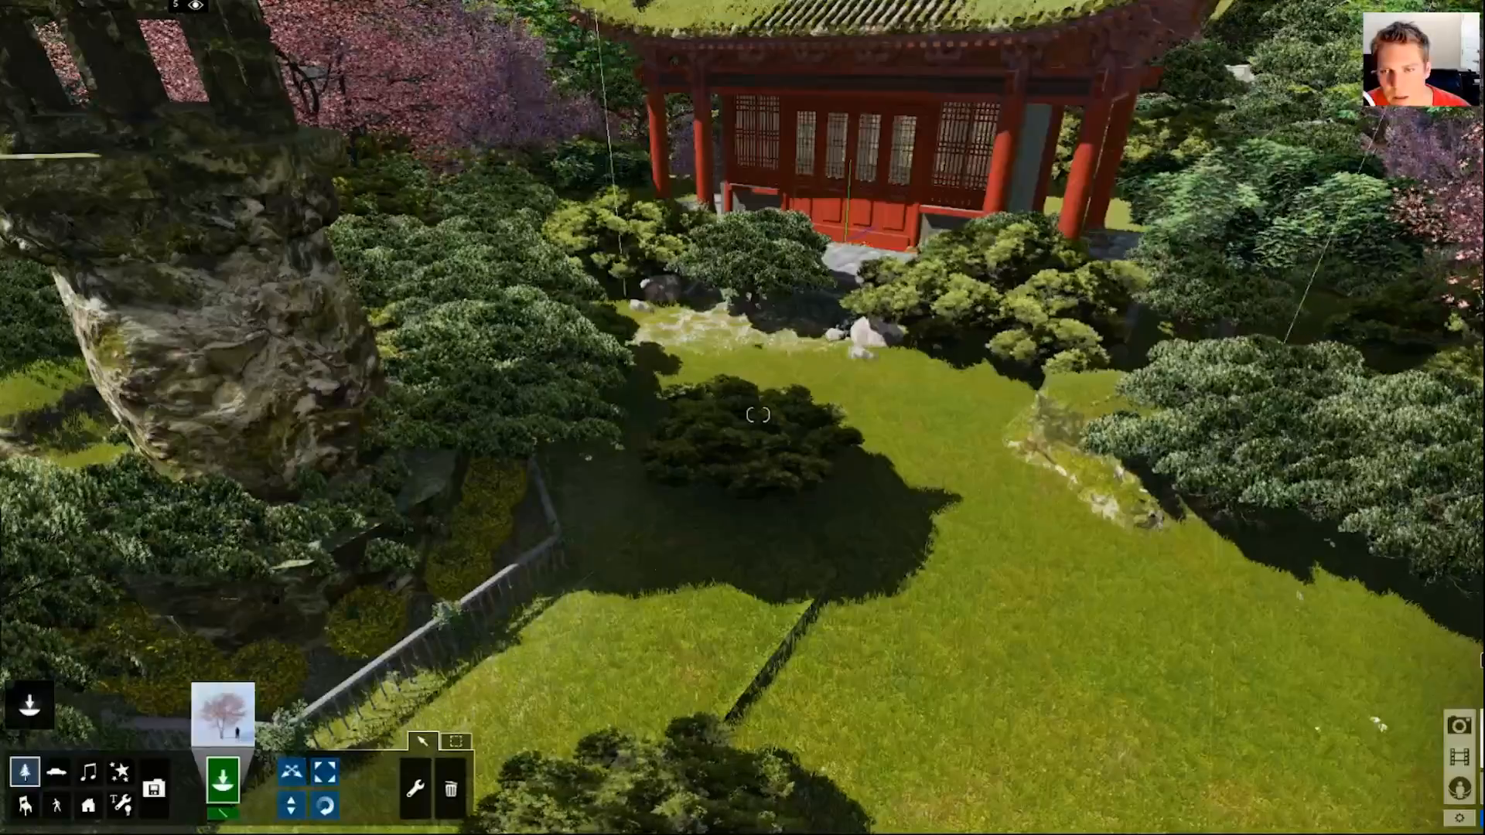
Use Select in library on the dark pine bush on the lawn between the stone pagoda and the pavilion
scroll(475, 650, "down", 3)
left_click(415, 789)
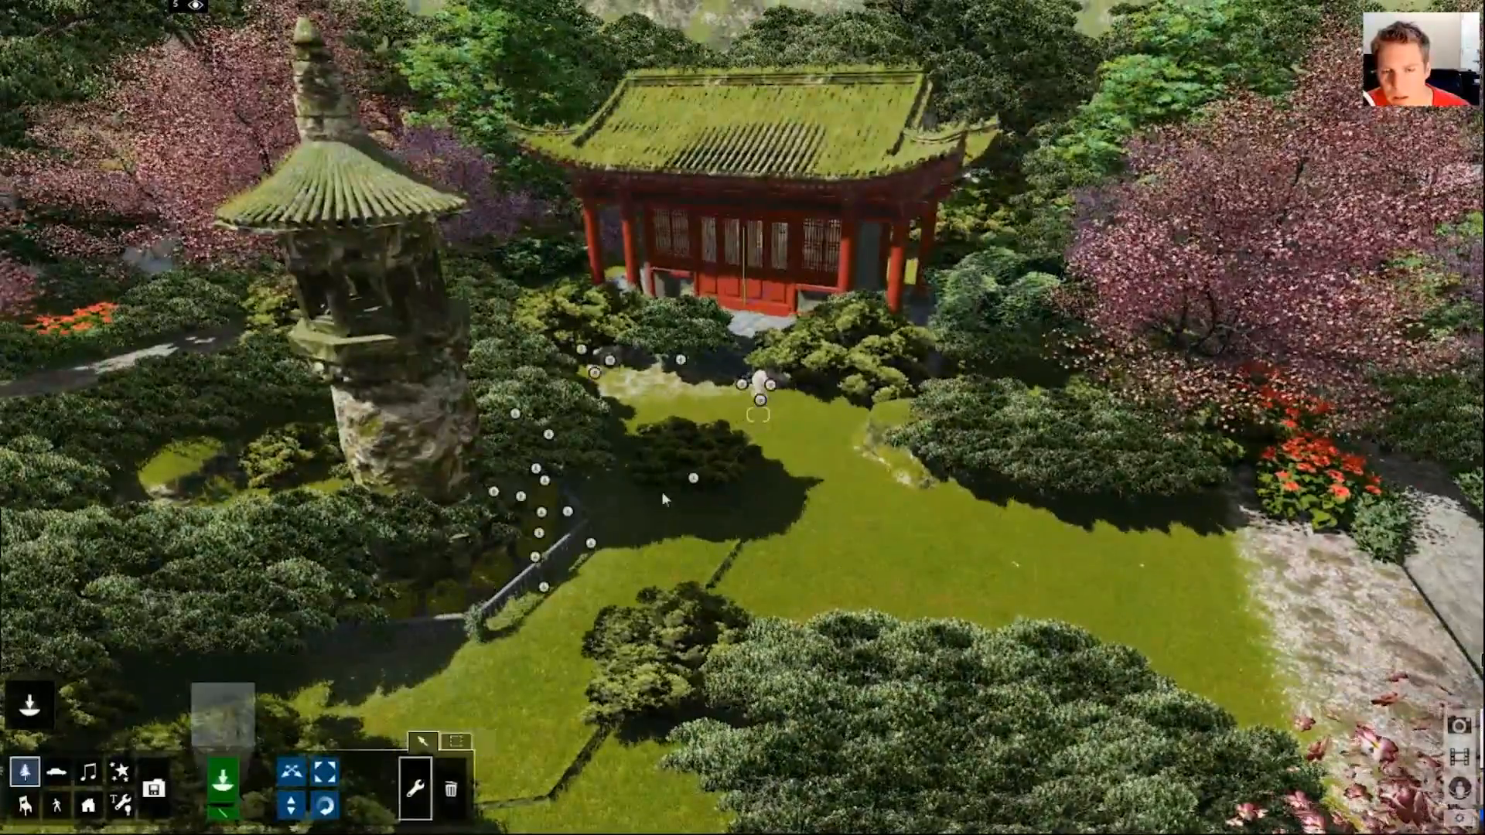
left_click(700, 484)
left_click(696, 385)
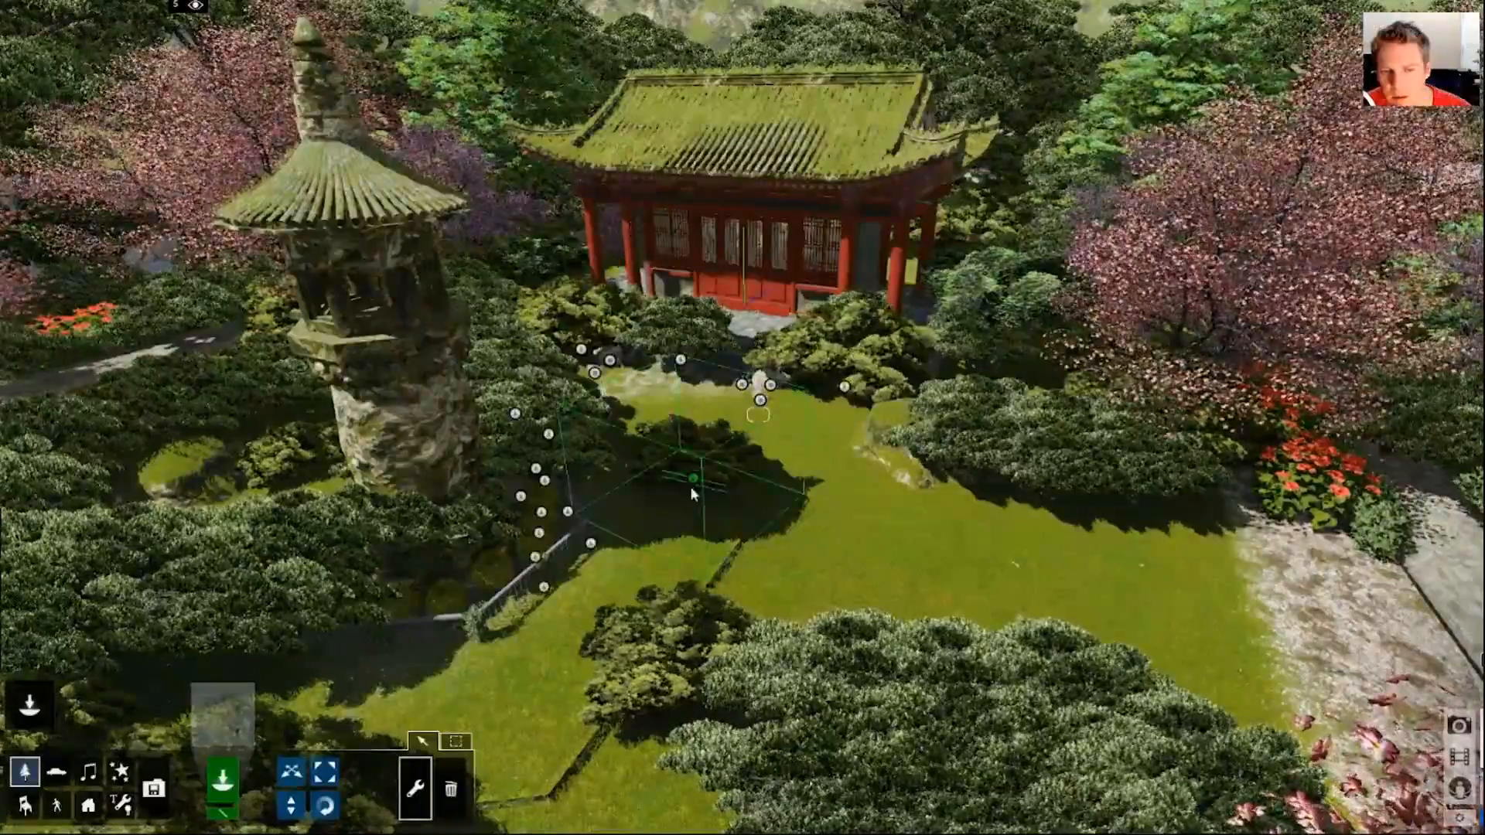
left_click(693, 480)
left_click(686, 382)
left_click(589, 344)
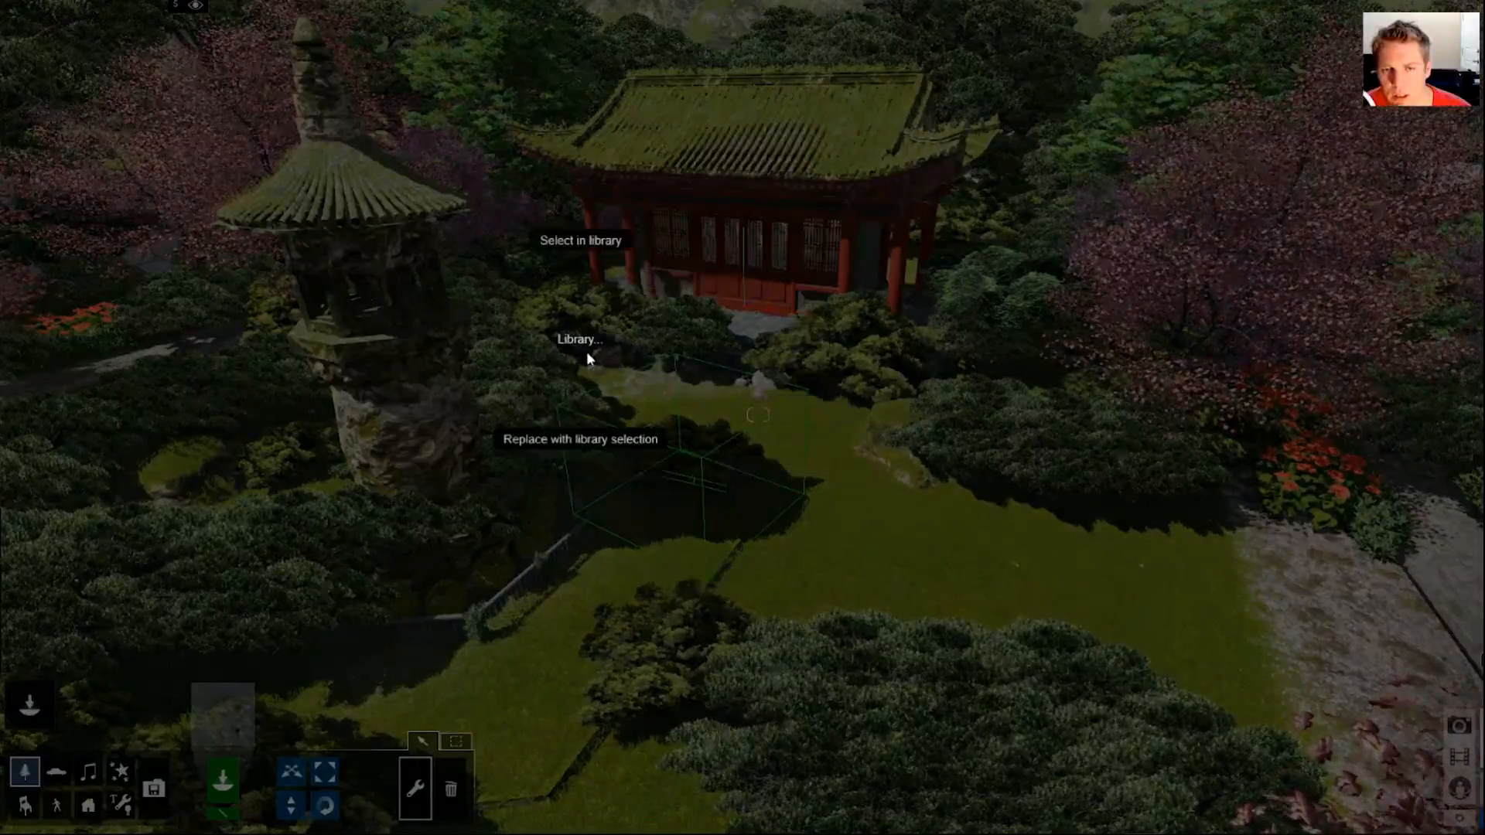
left_click(576, 243)
Bring up the library options for the lawn's pine bush again and dismiss them without choosing any
key("shift+s")
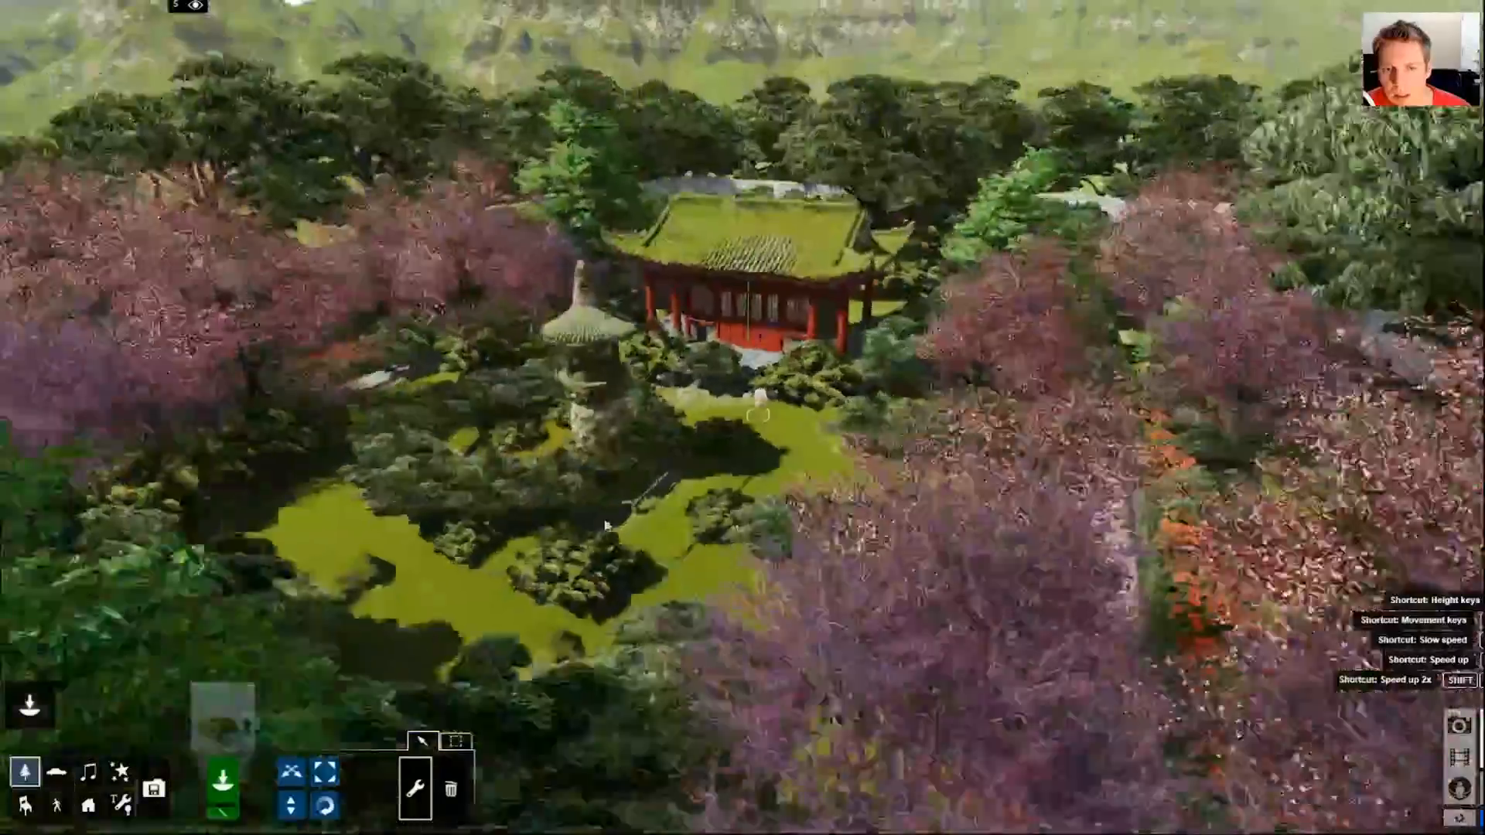
key("shift+w")
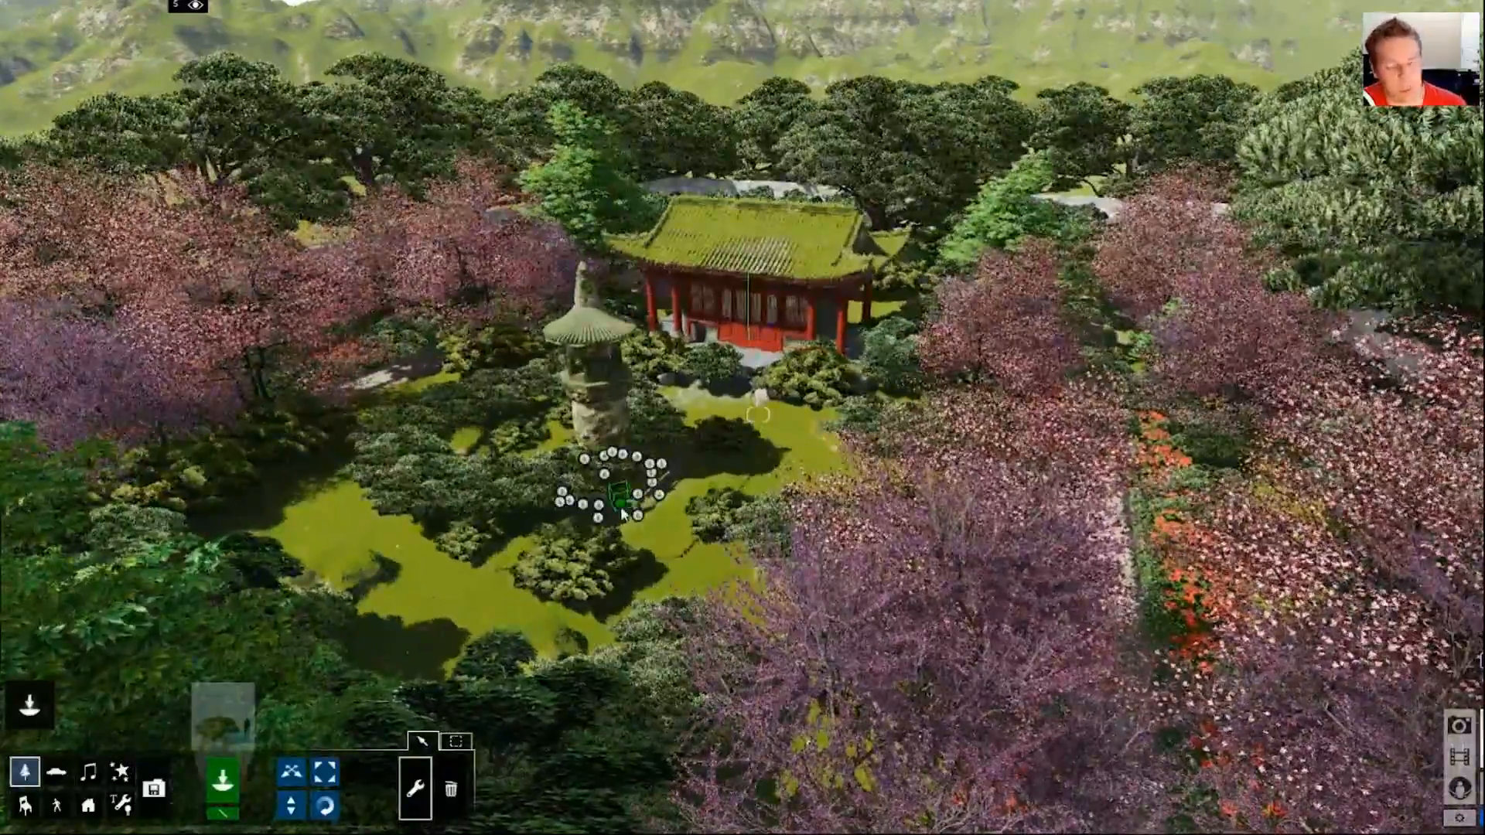
key("shift+w")
key("shift+w")
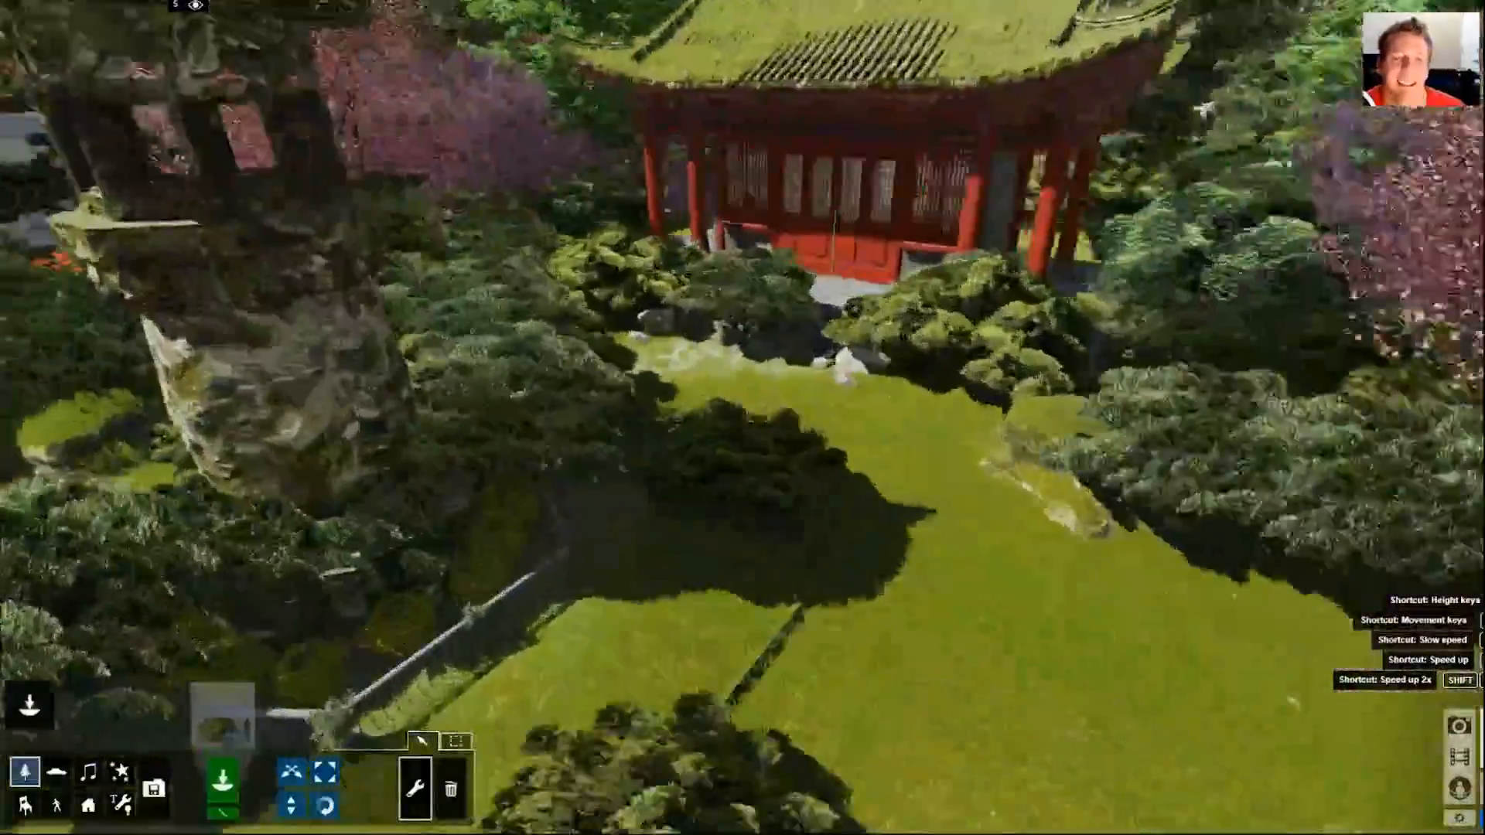
key("w")
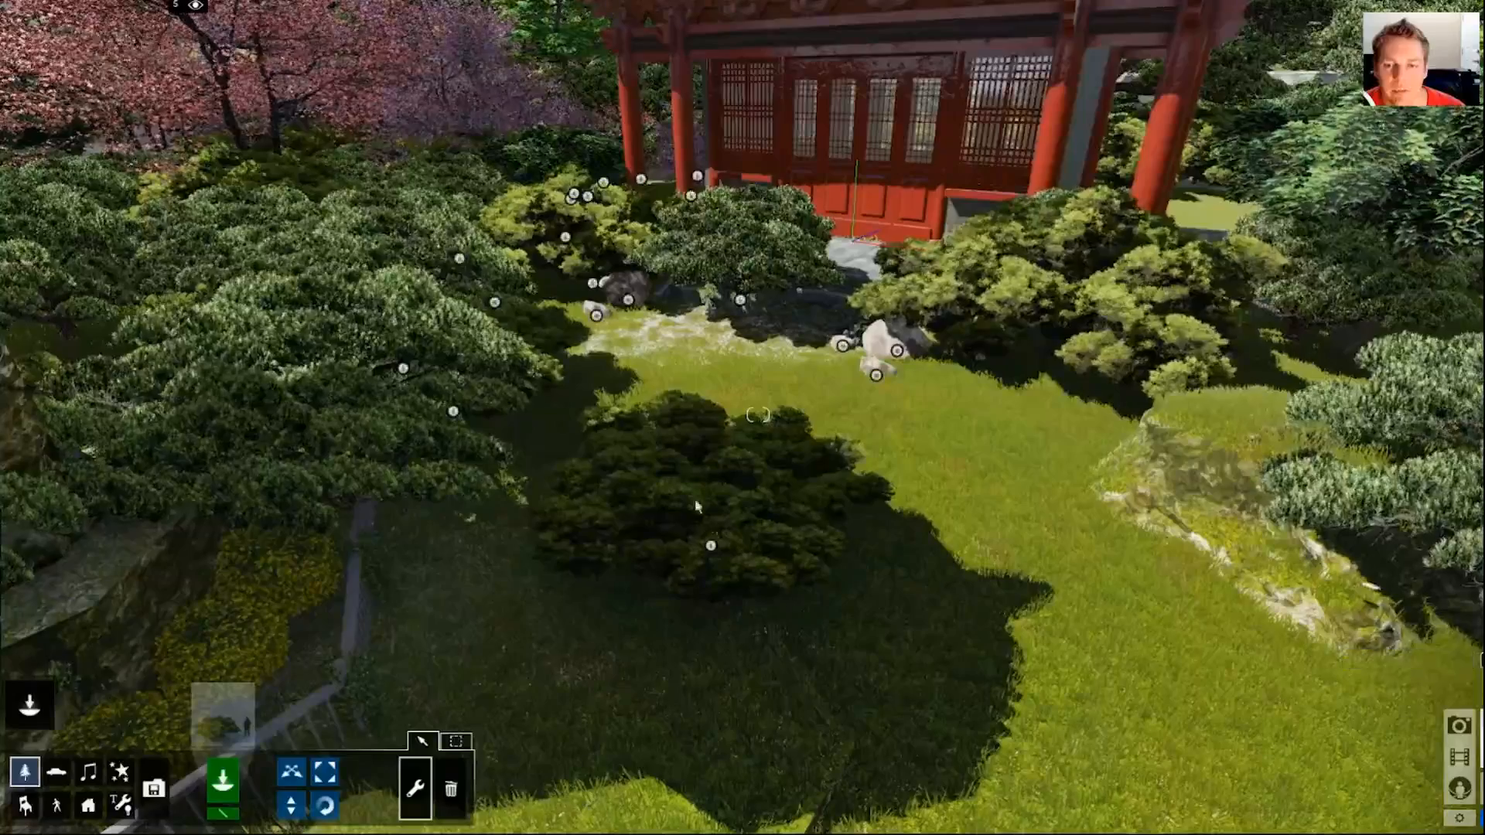
key("d")
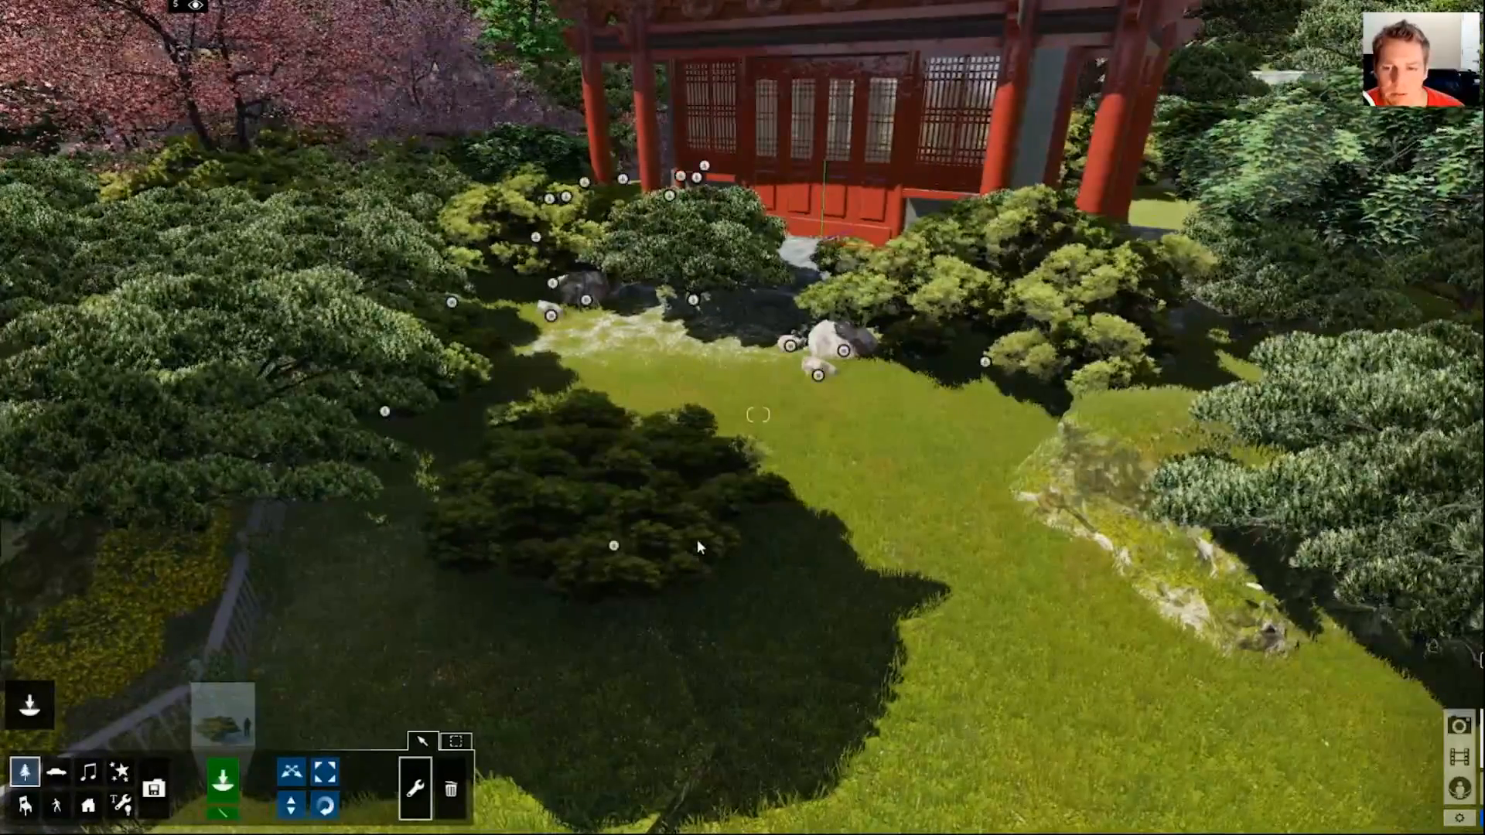
left_click(614, 546)
left_click(609, 462)
left_click(513, 402)
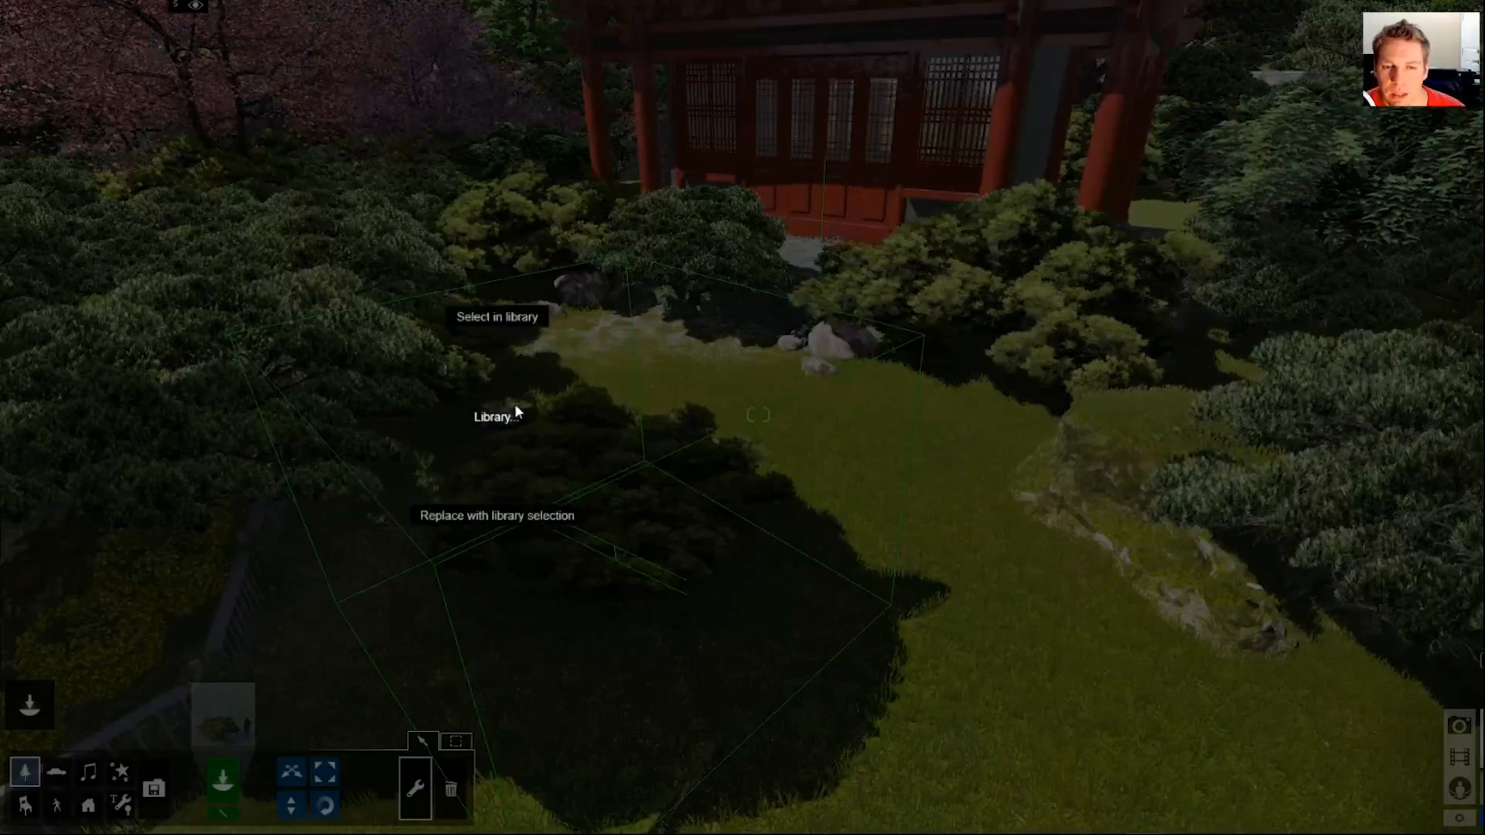
left_click(707, 429)
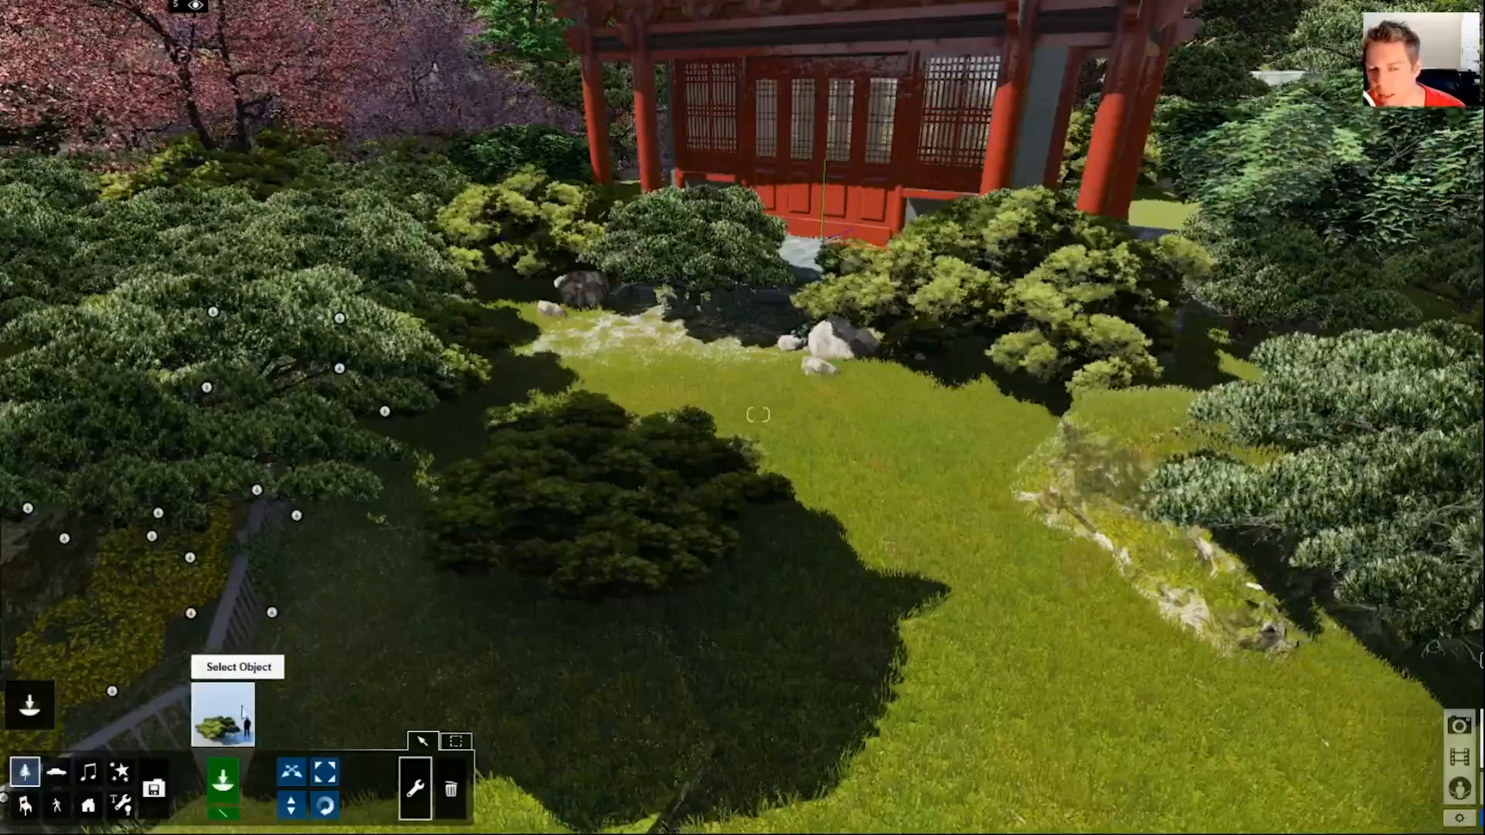
Choose the first olive tree on page 4 of the Nature Library's small leaf trees as the object to place
key("s")
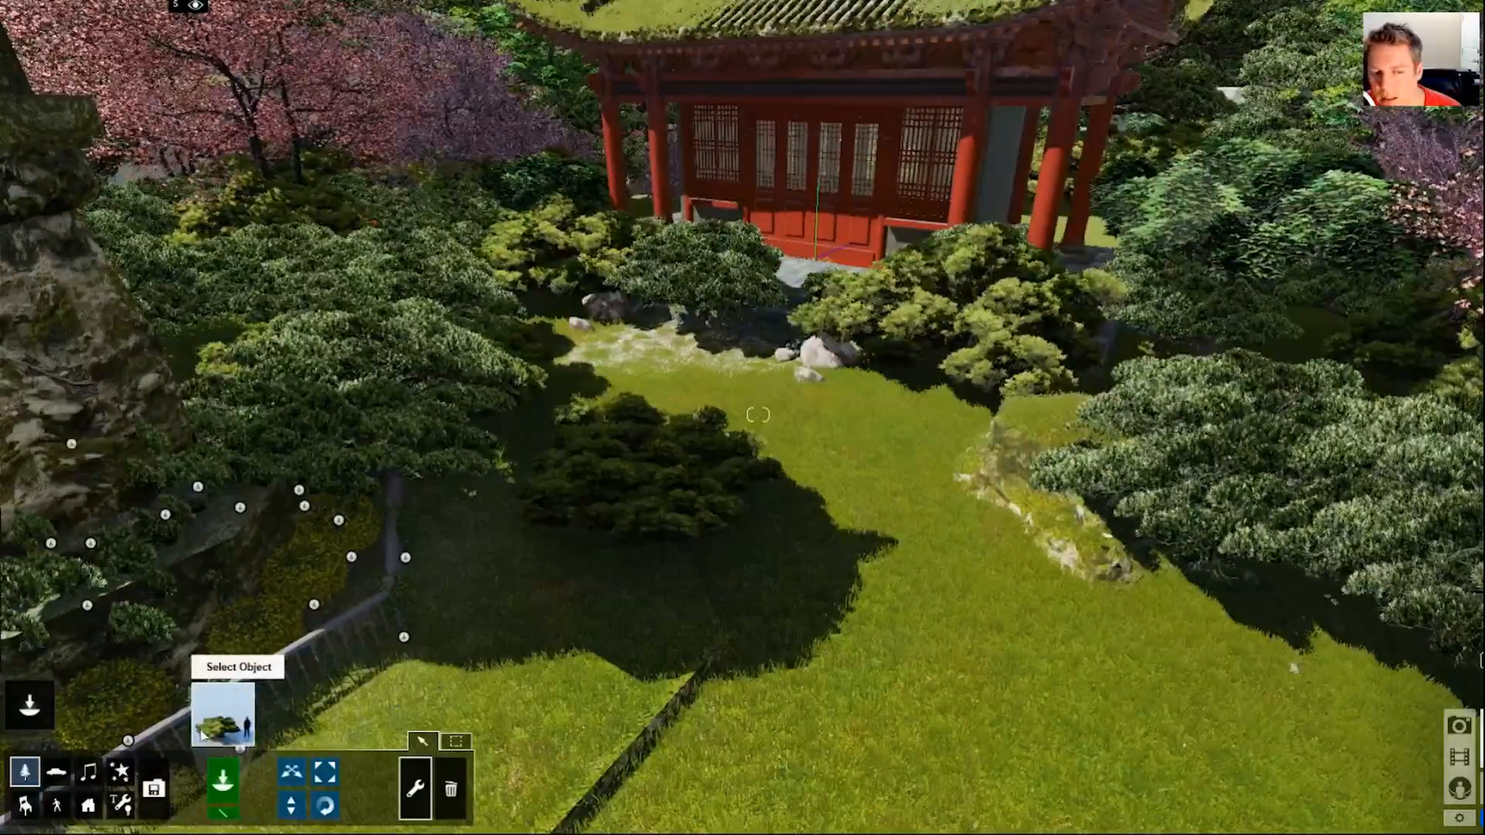
left_click(225, 693)
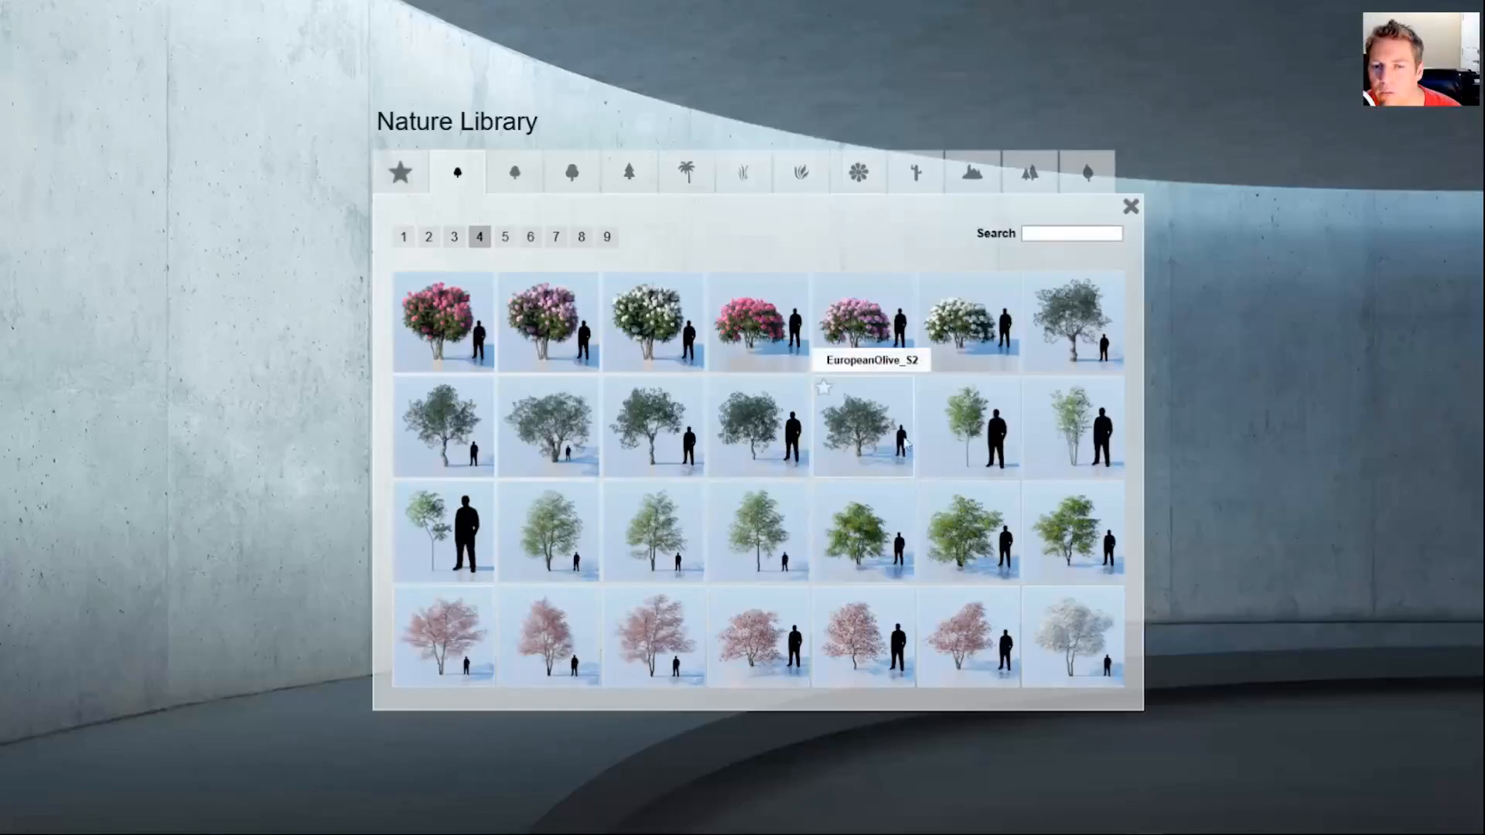
left_click(1073, 316)
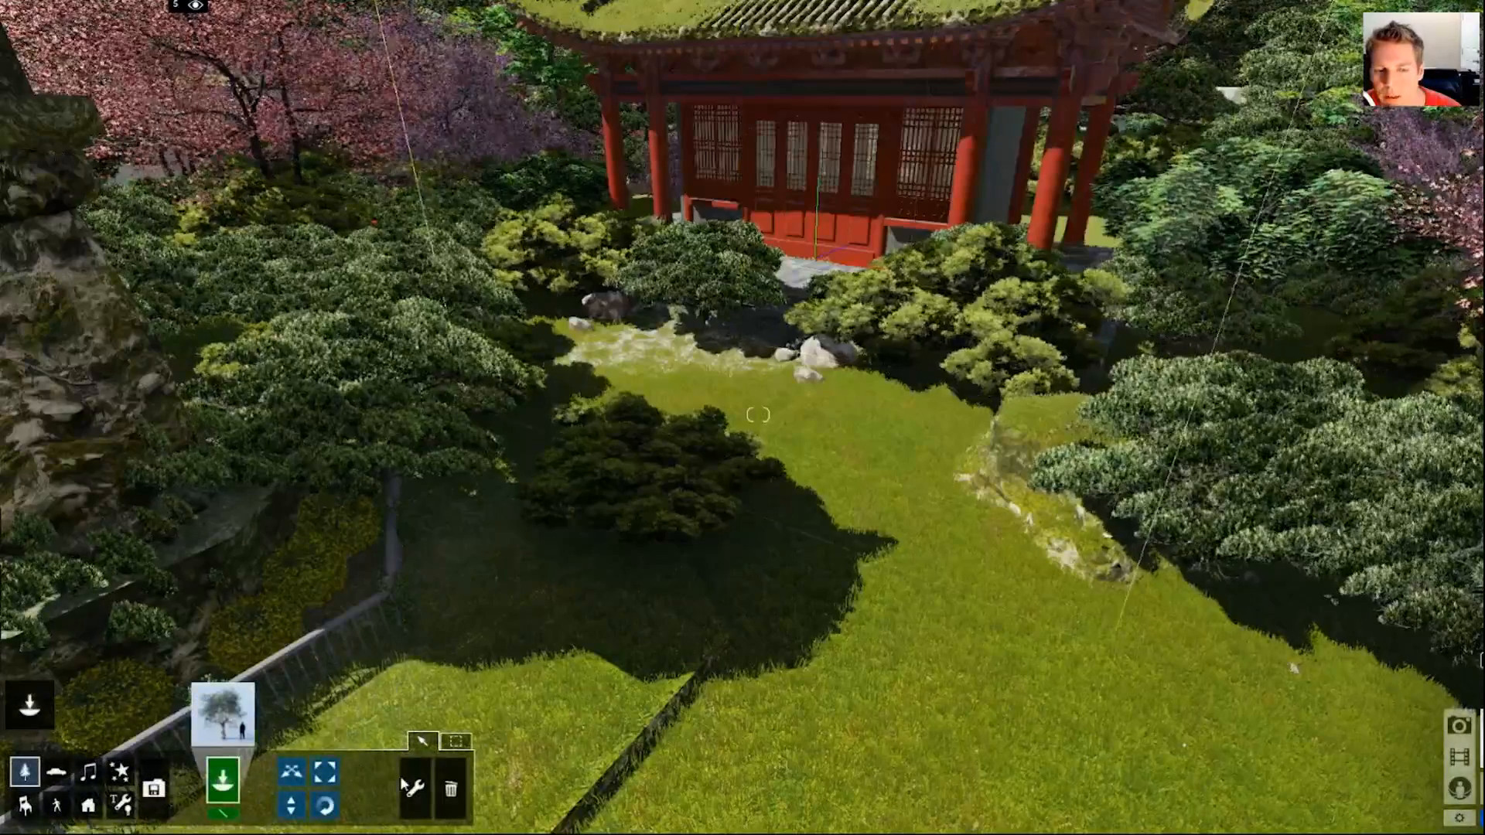
Select all pine bushes of the same type as the lawn's dark pine bush with Select Identical Objects
left_click(290, 772)
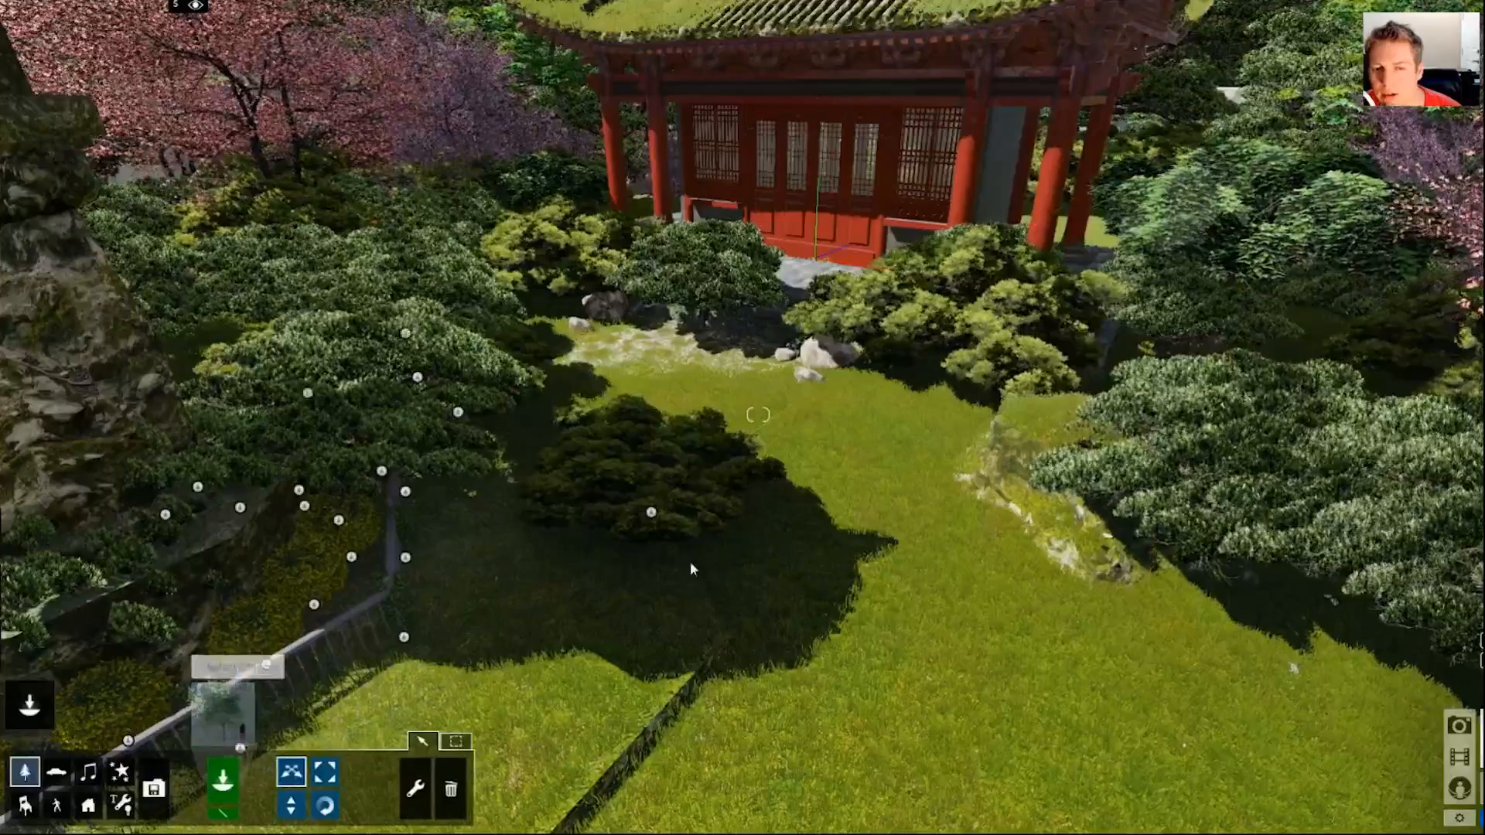
left_click(415, 789)
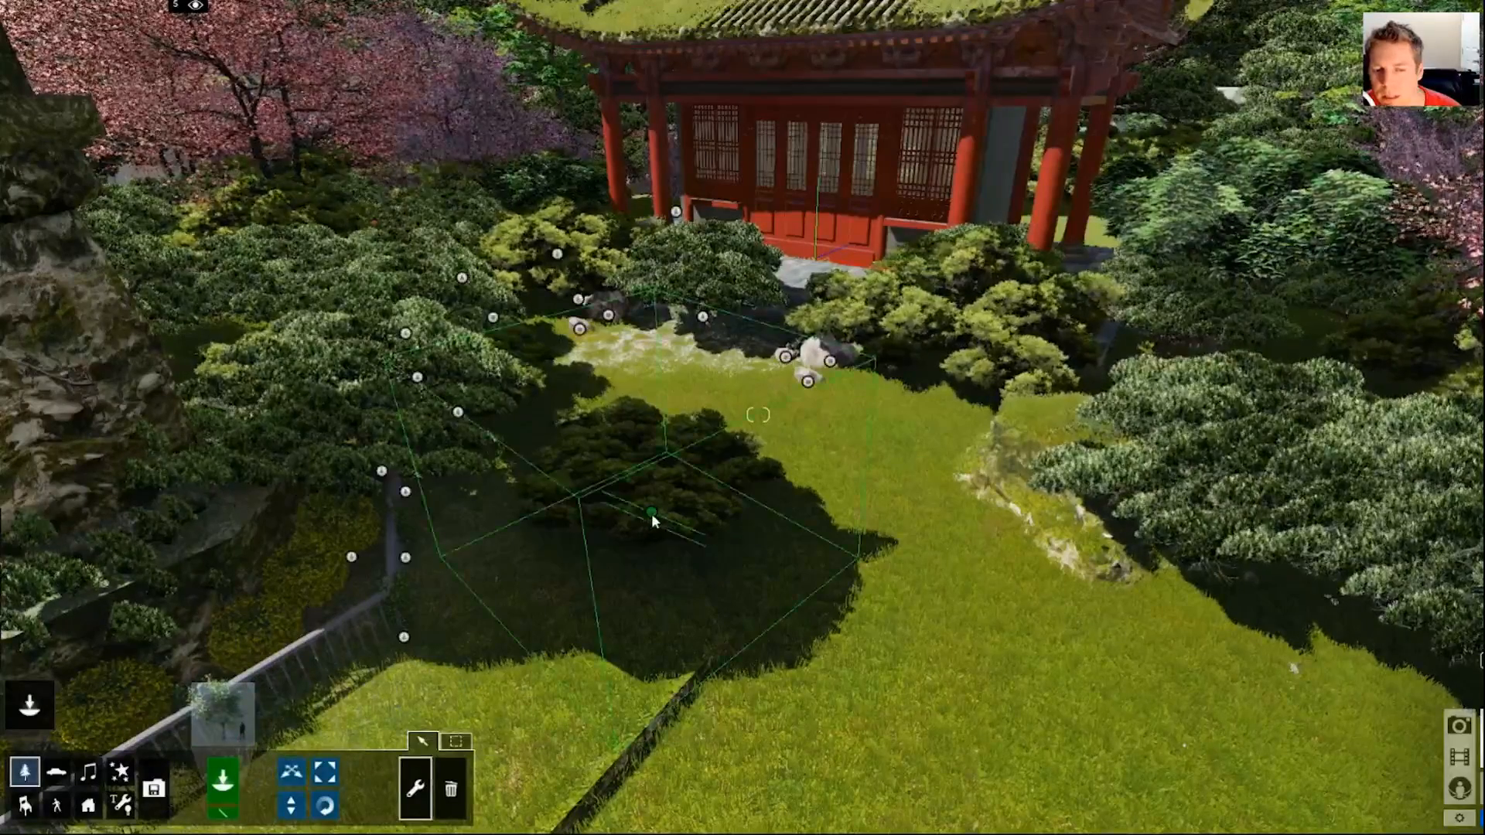
left_click(651, 512)
left_click(662, 476)
left_click(651, 512)
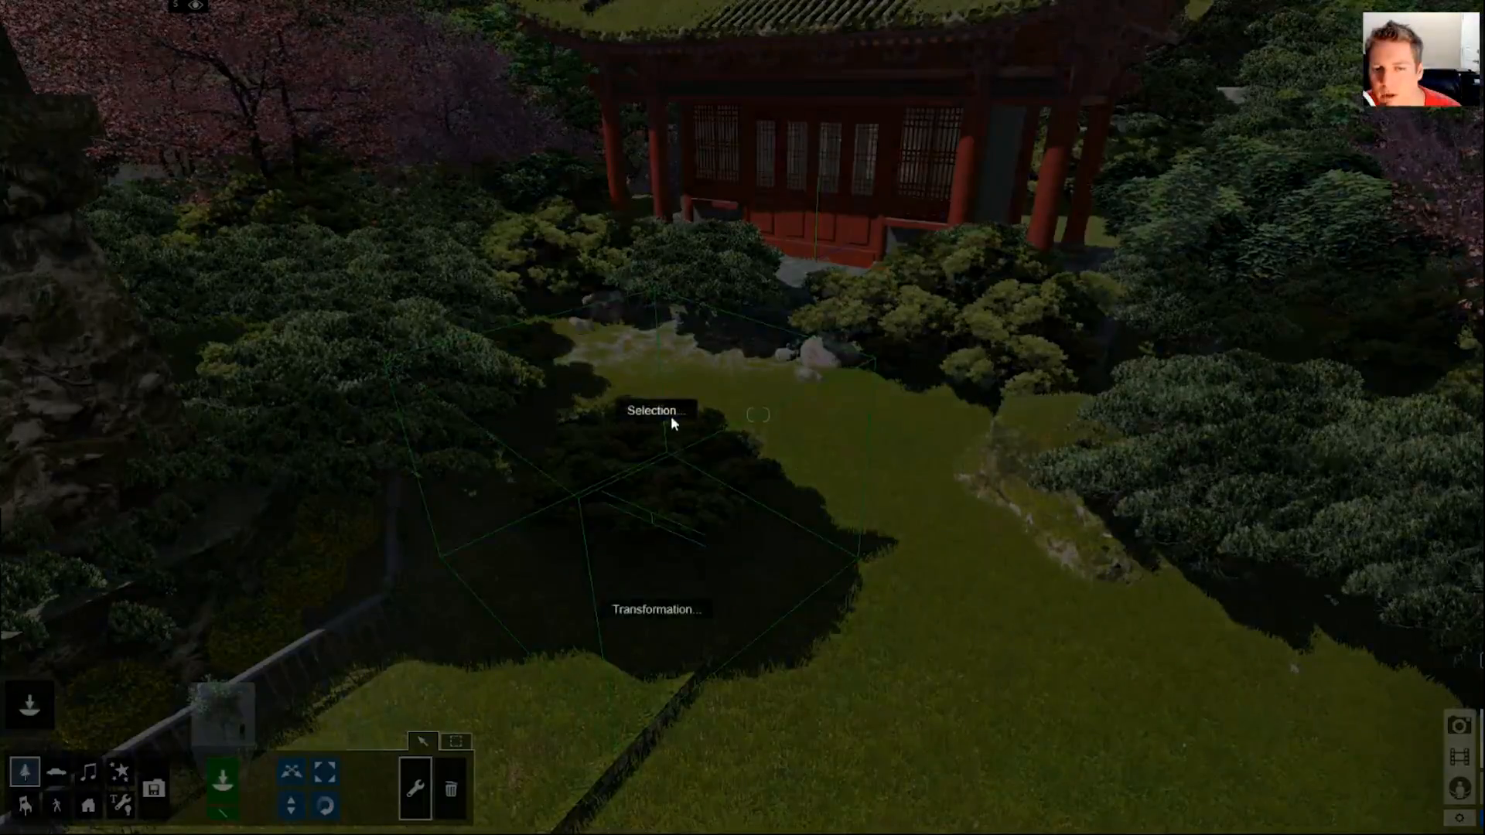
left_click(655, 412)
left_click(656, 312)
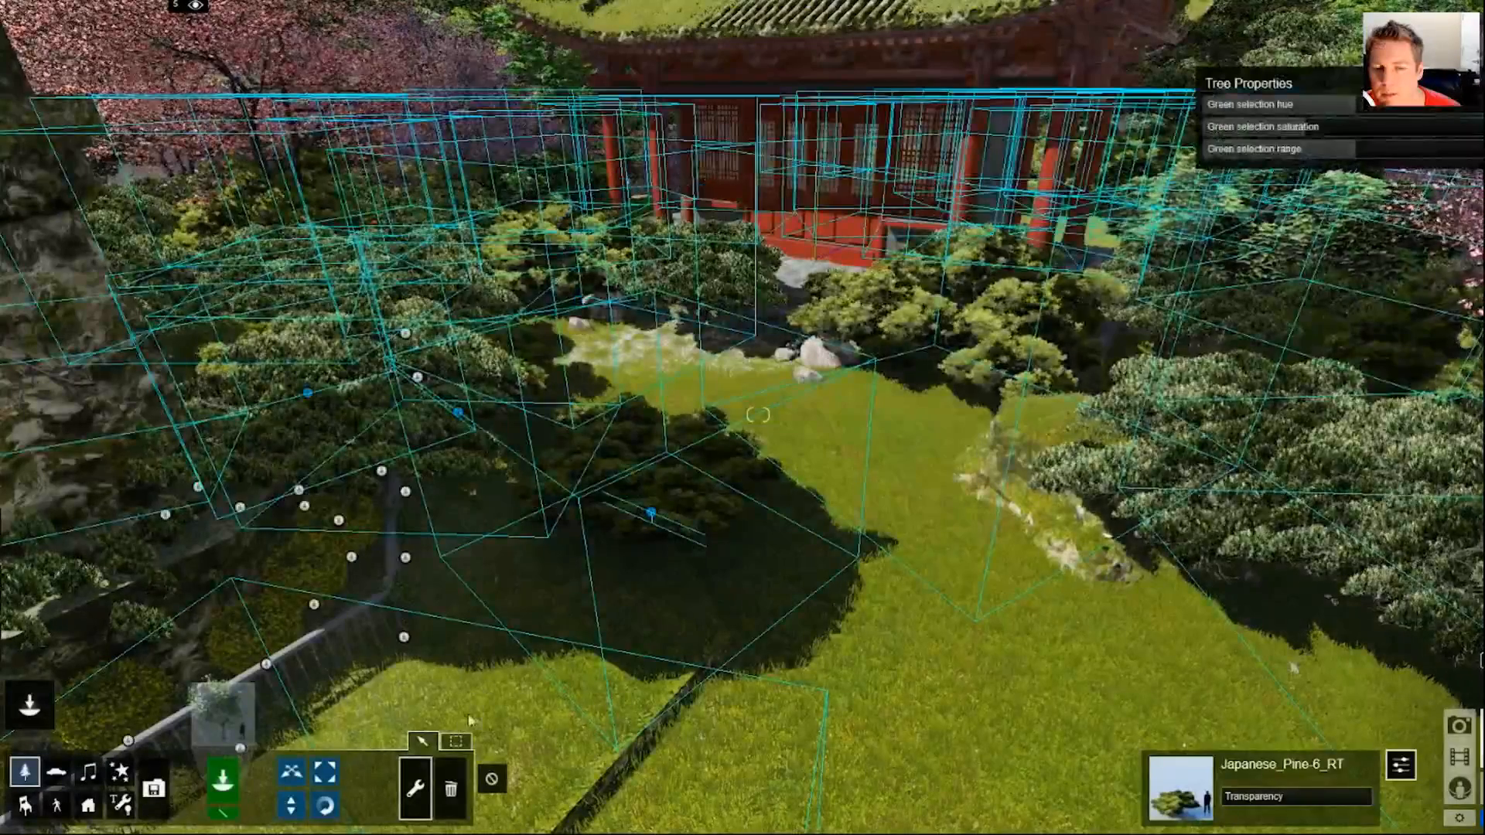
Replace the selected pine bushes with the library's olive tree using Replace with library selection
left_click(651, 512)
left_click(659, 418)
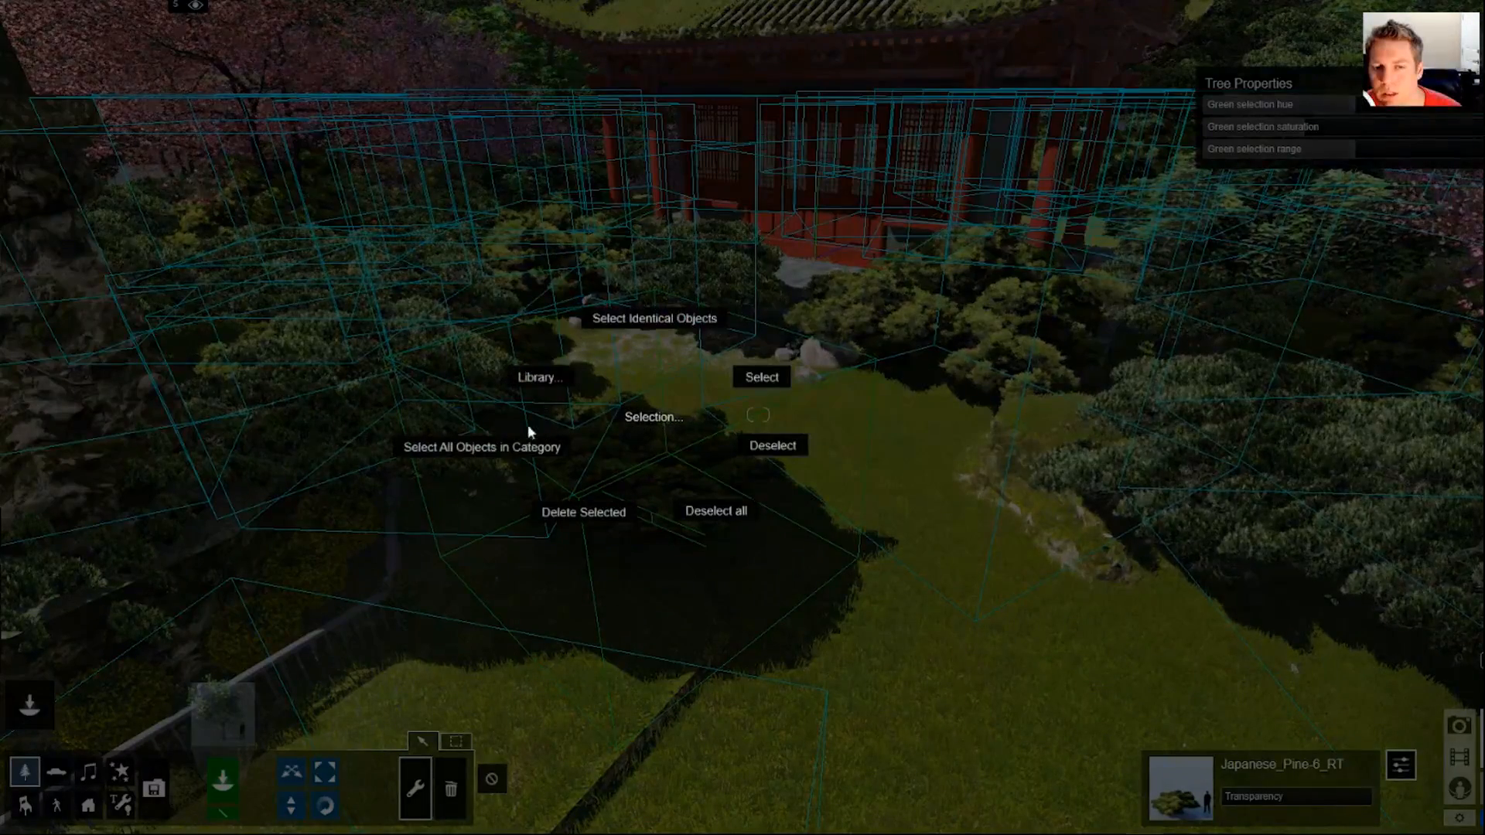
left_click(546, 376)
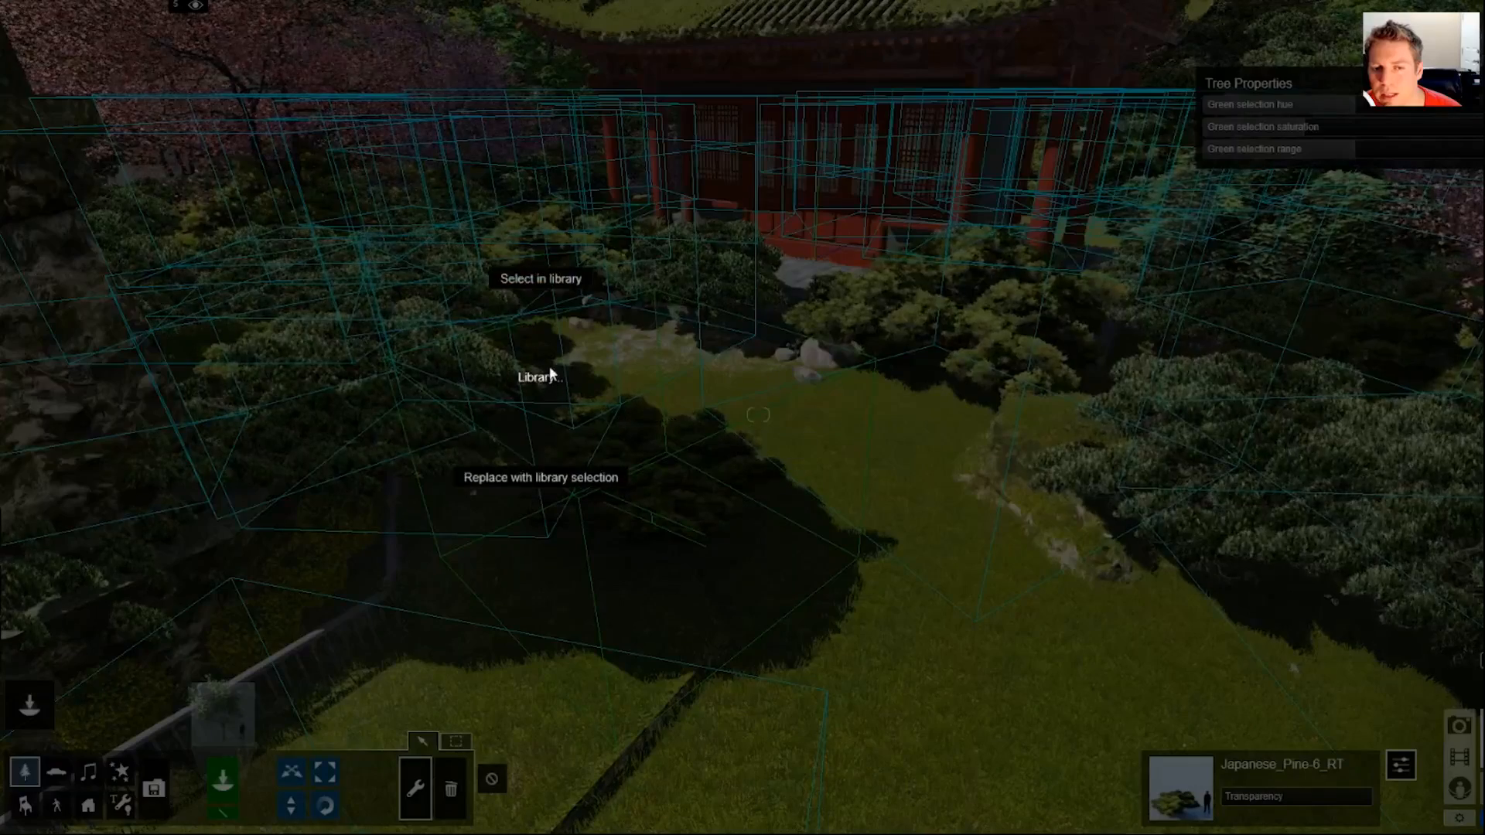
left_click(578, 478)
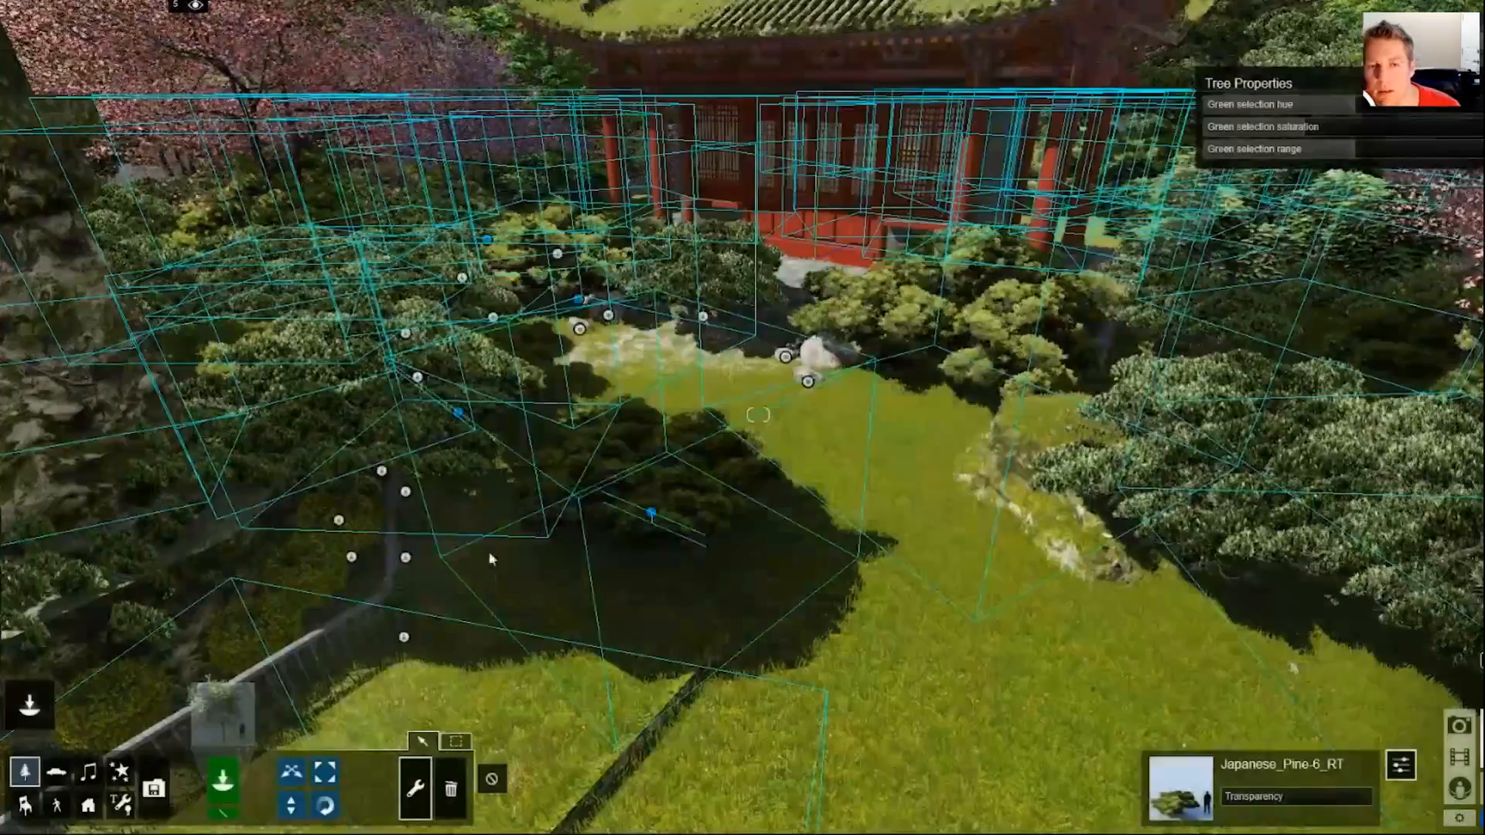
Examine the replaced trees across the garden from afar and up close around the pagoda and pavilion
key("shift+s")
key("shift+s")
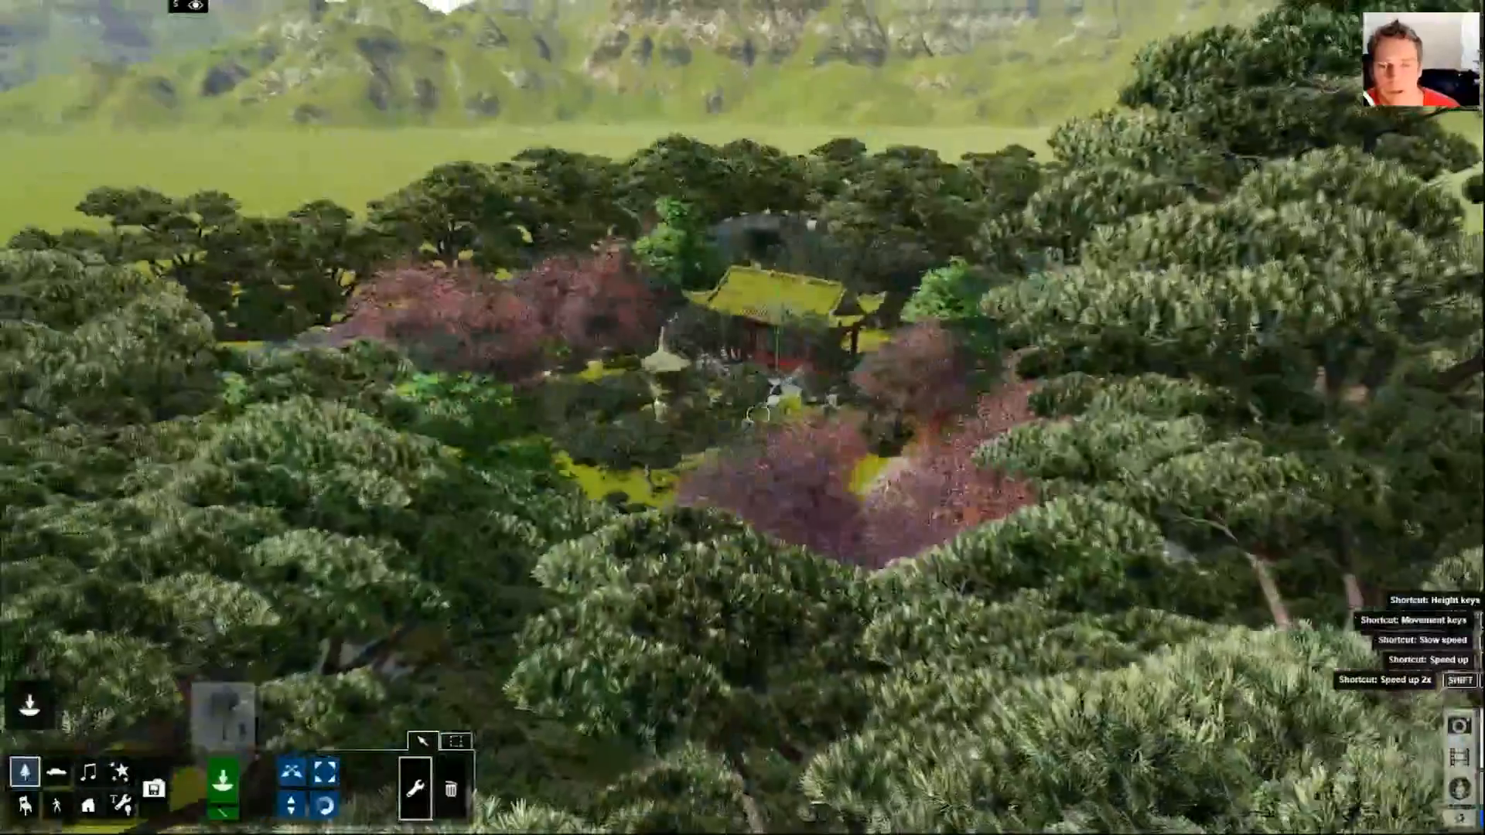
key("shift+w")
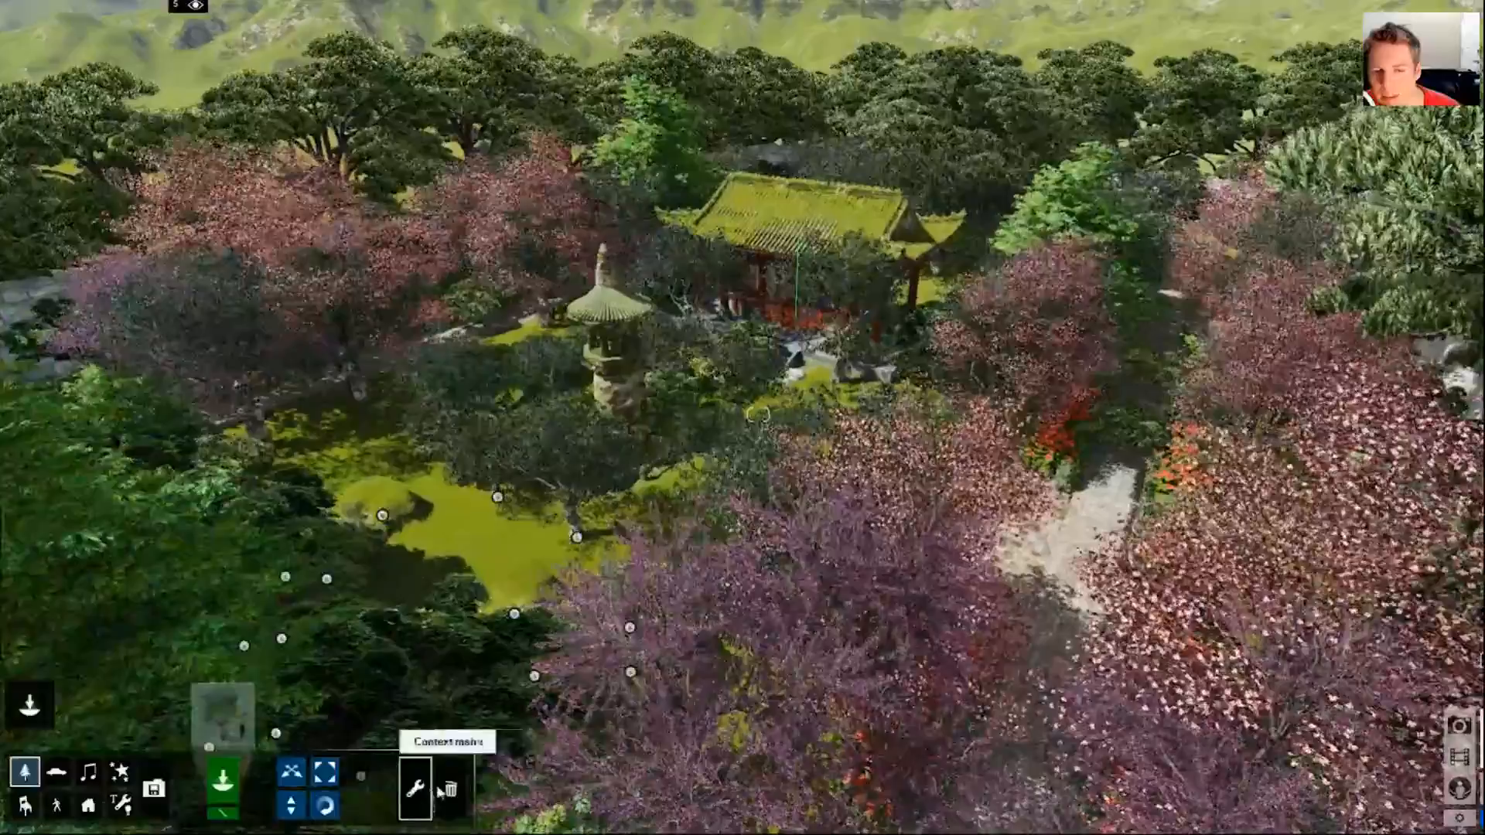
left_click(418, 789)
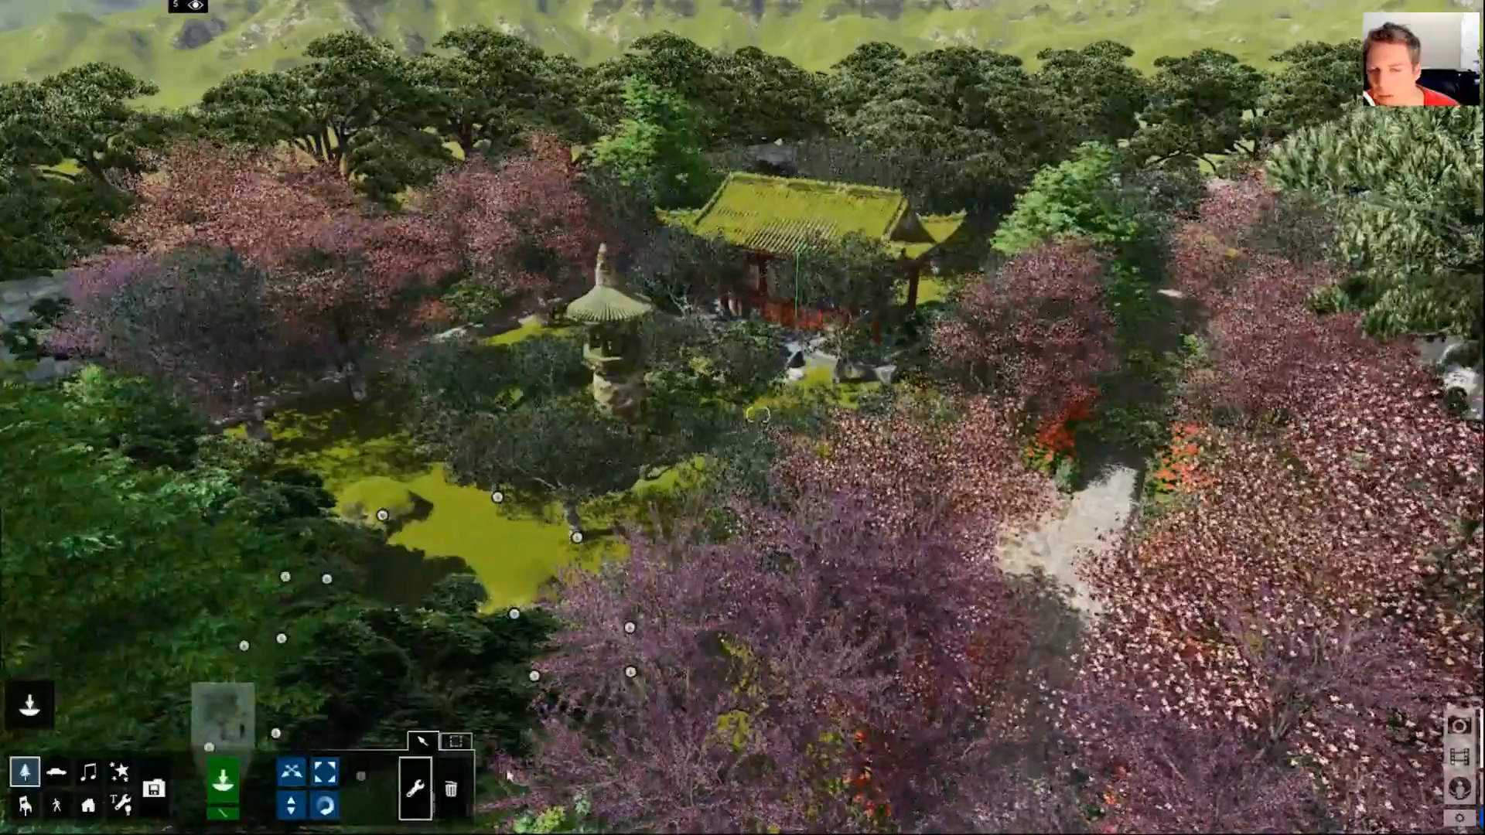
key("shift+w")
key("shift+w")
right_click_drag(697, 418, 758, 415)
key("s")
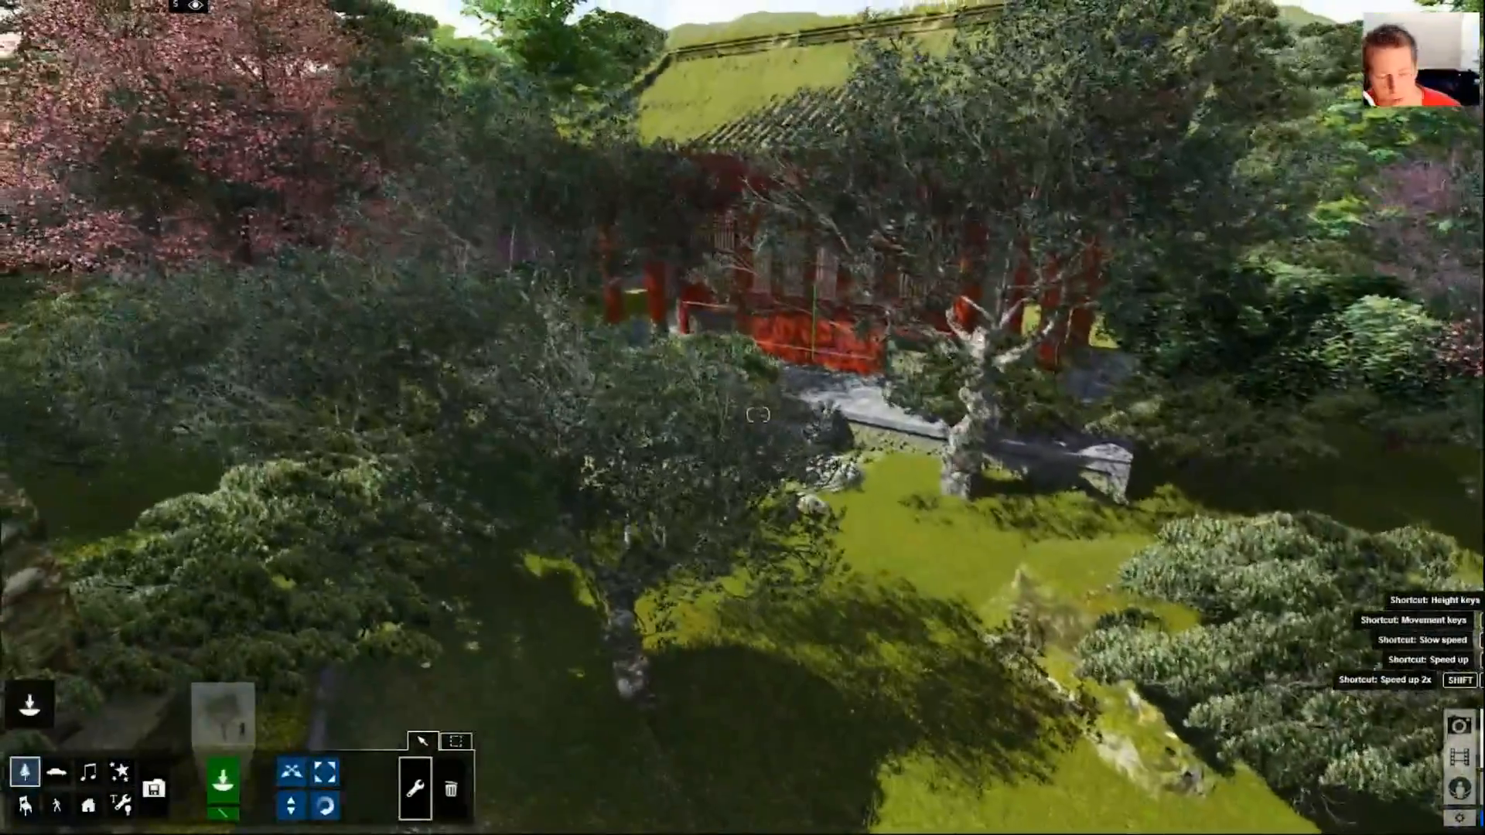
key("shift+s")
key("shift+w")
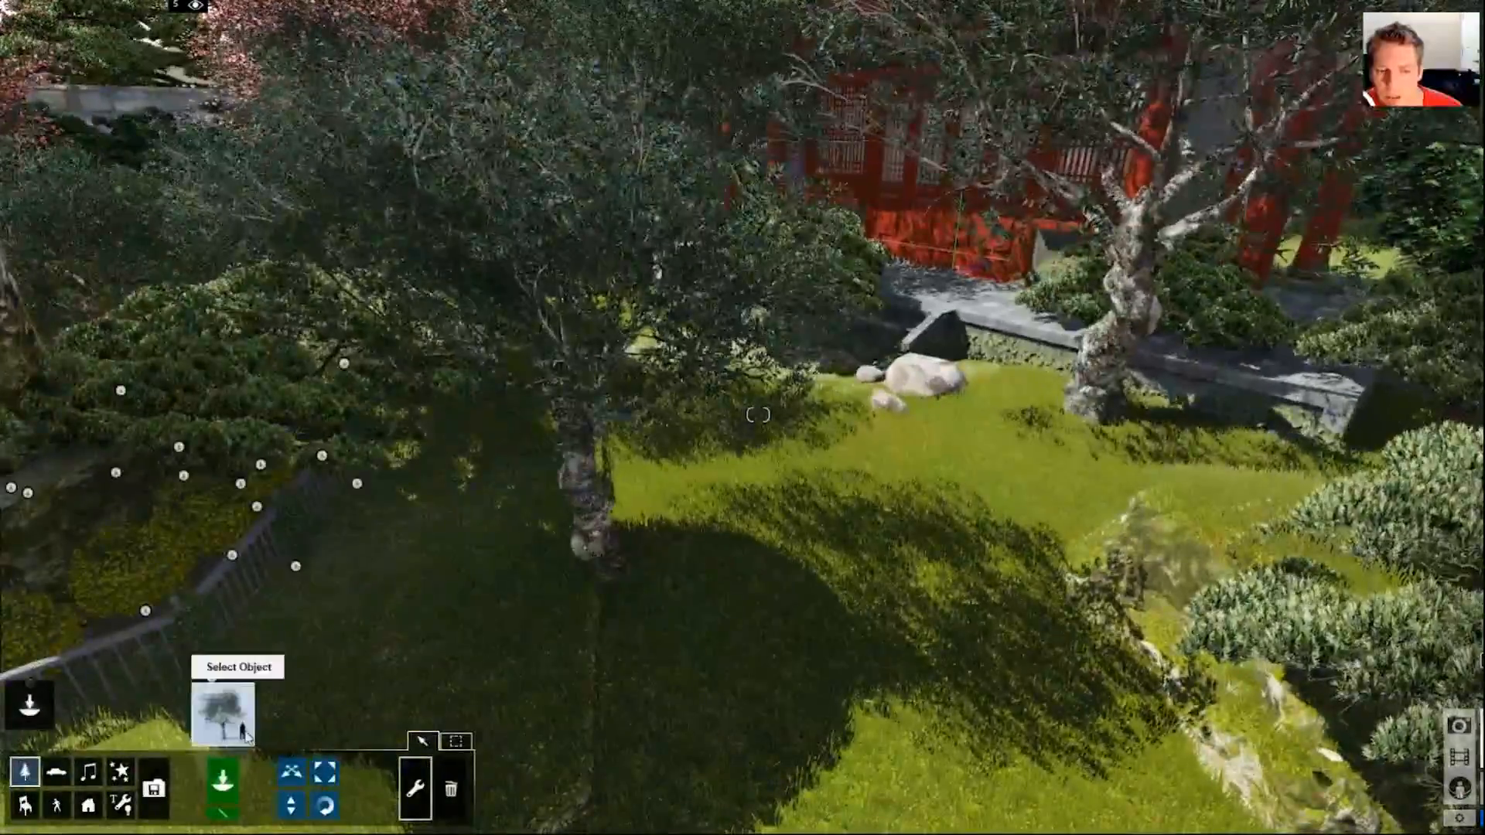
Choose the last low pine bush on page 3 of the Nature Library's conifers as the object to place
left_click(246, 733)
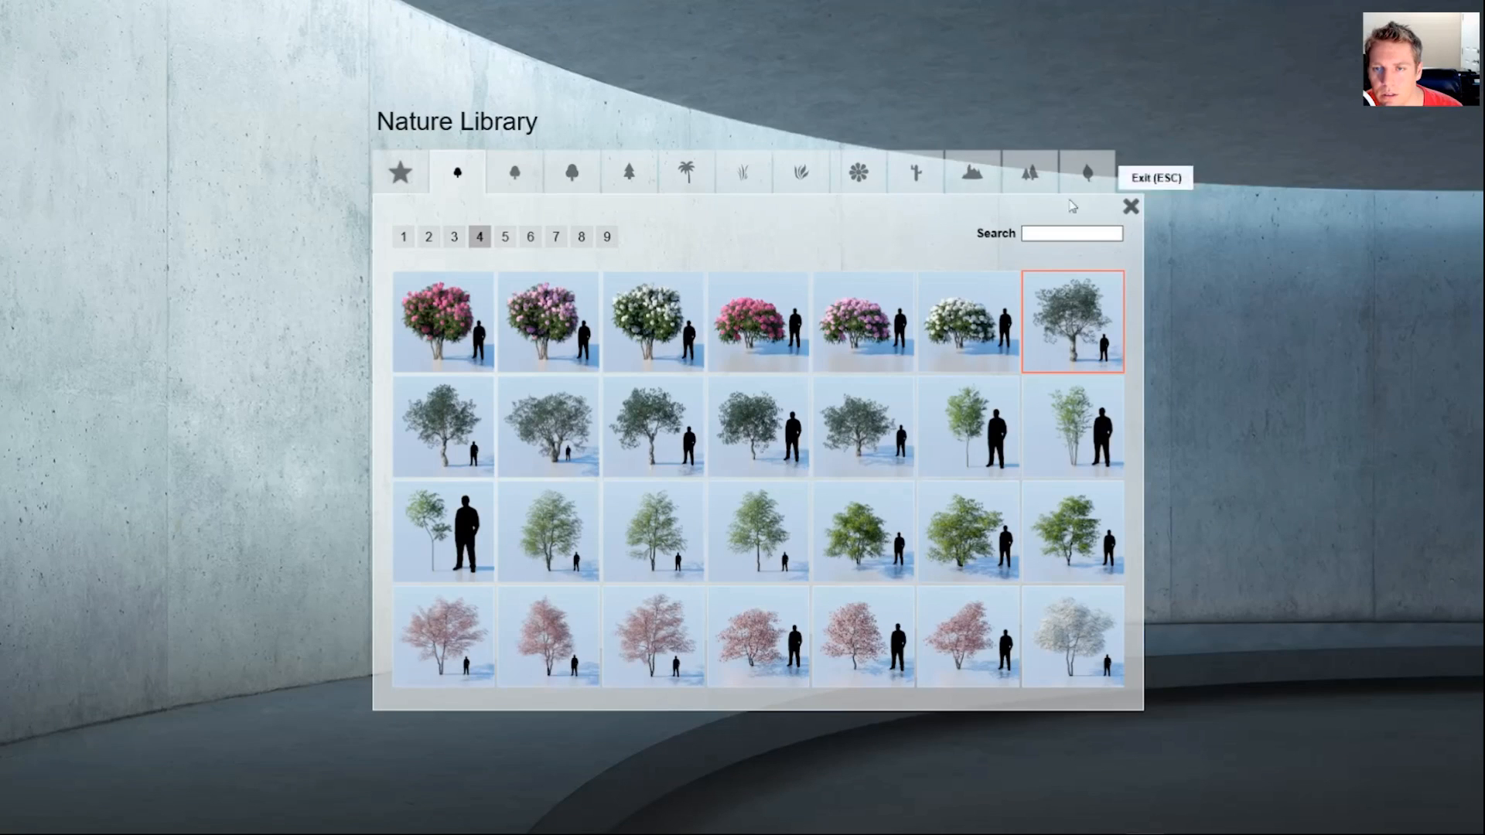
left_click(572, 172)
left_click(539, 171)
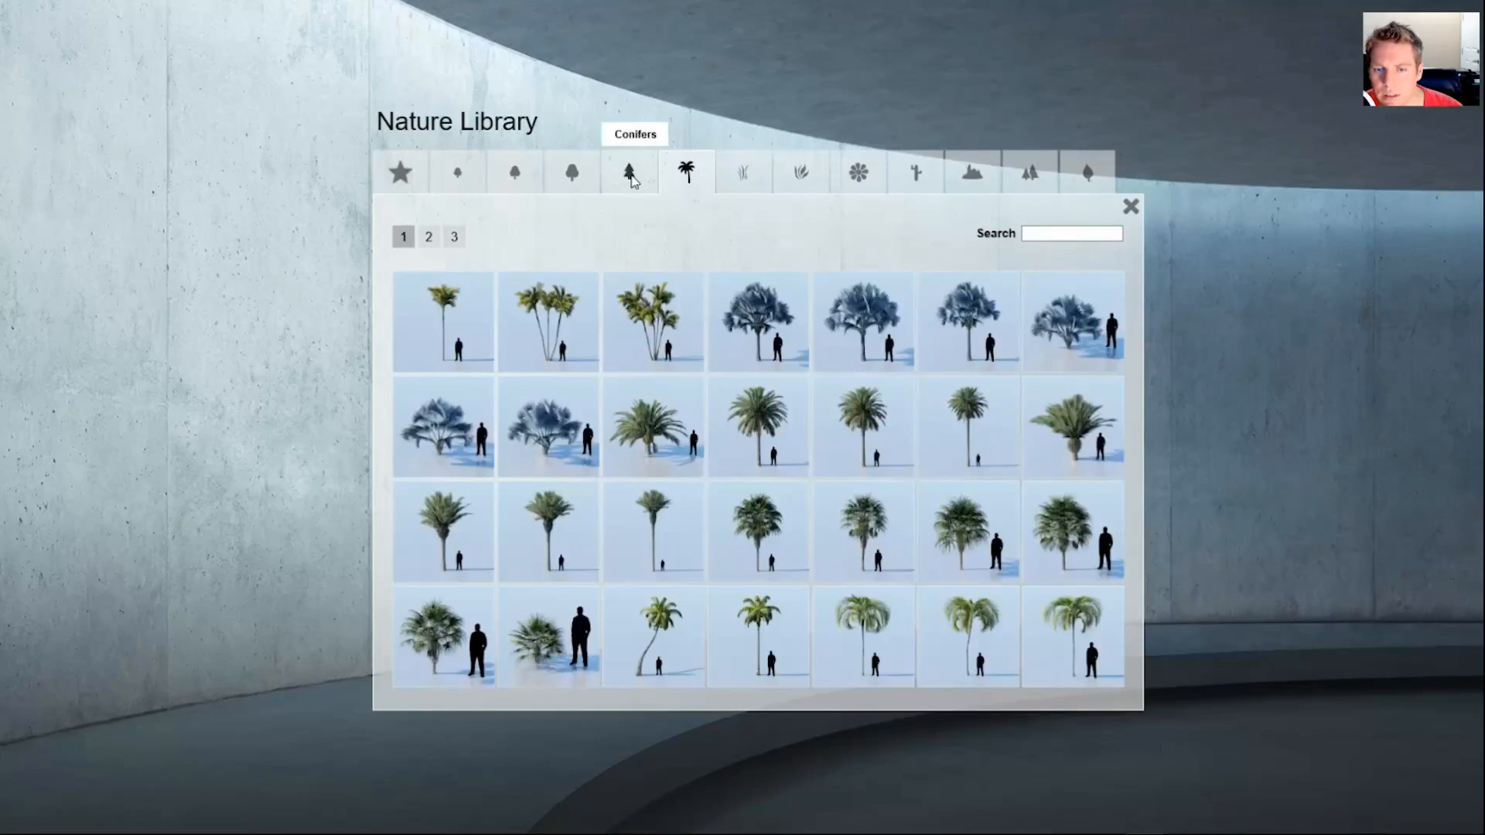
left_click(630, 175)
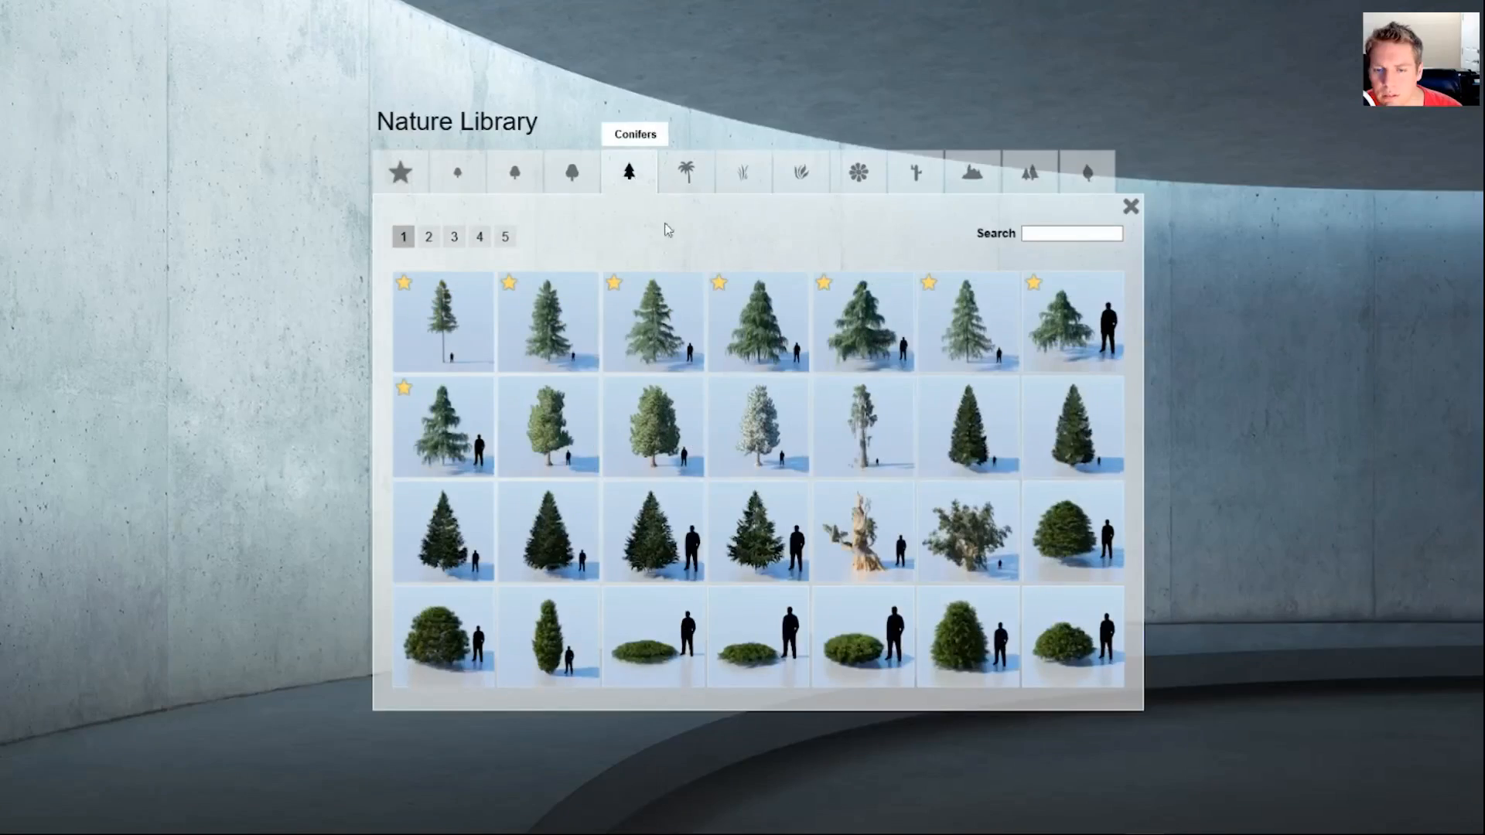
left_click(456, 237)
left_click(1073, 680)
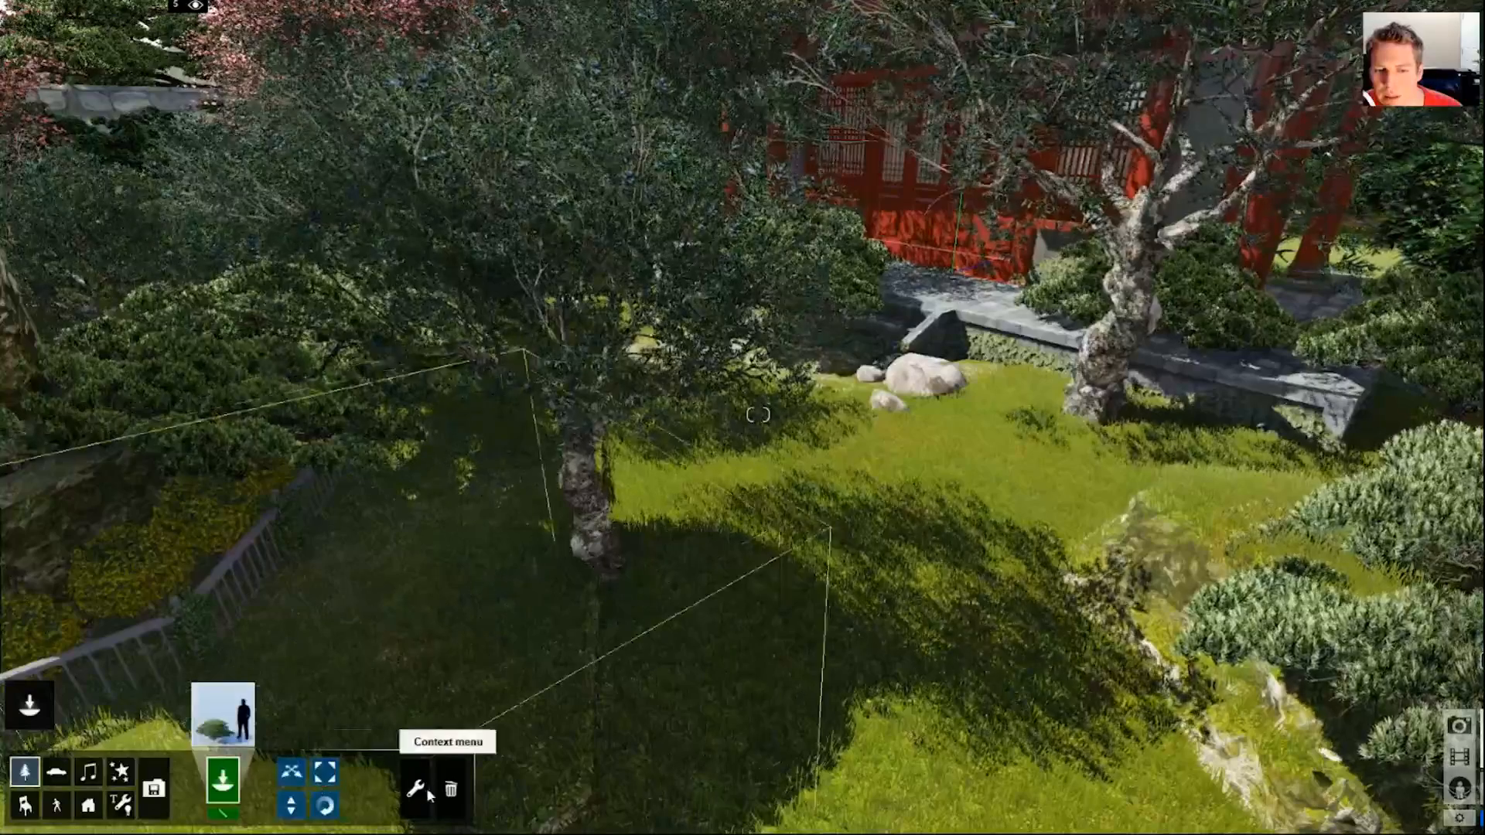
Select all olive trees of the same type as the one on the lawn with Select Identical Objects
left_click(425, 787)
left_click(591, 552)
left_click(593, 458)
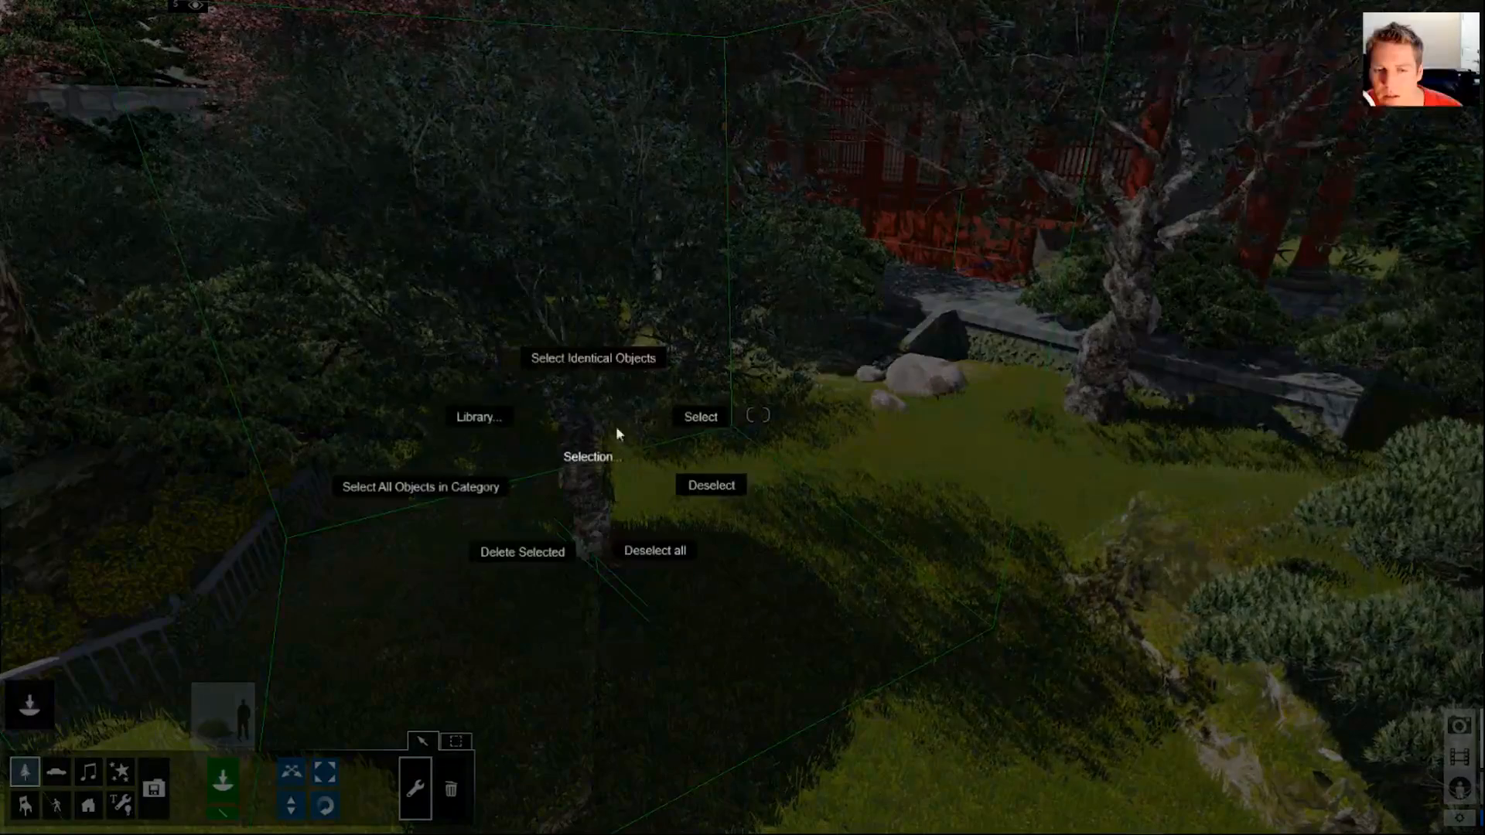
left_click(631, 357)
Replace the selected olive trees with the library's pine bush using Replace with library selection
left_click(592, 552)
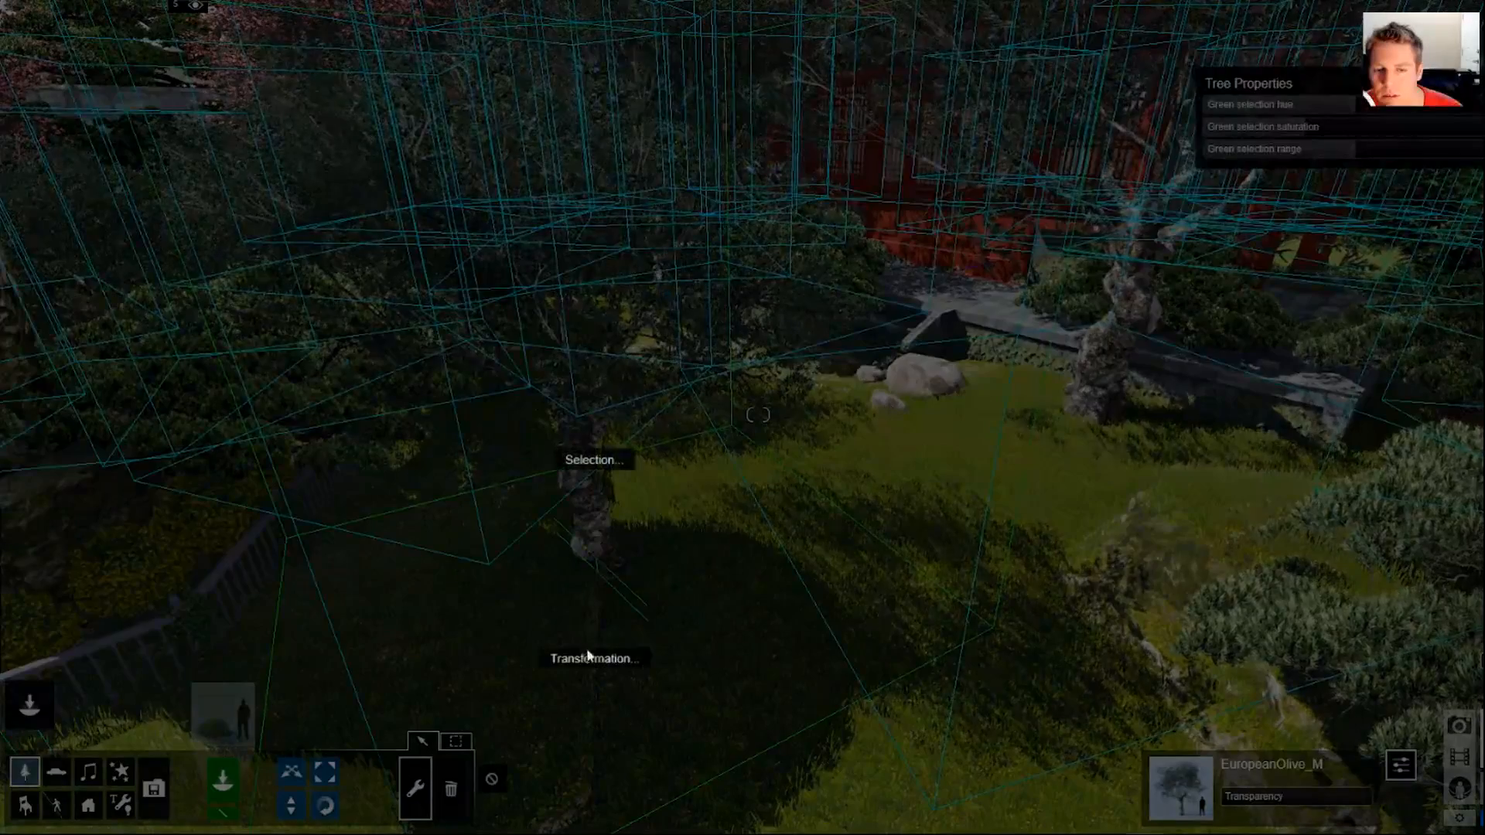
left_click(600, 461)
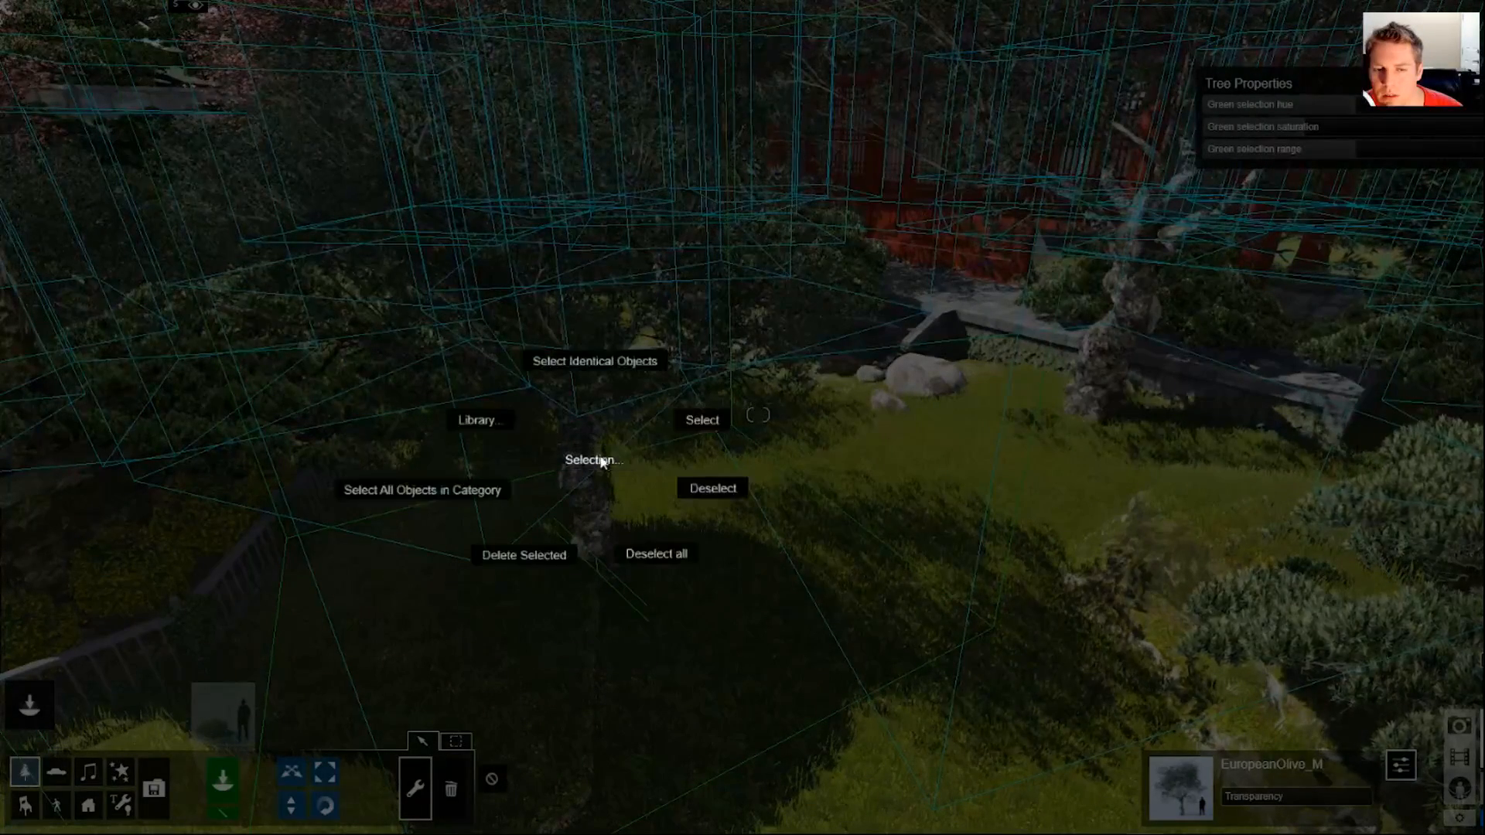
left_click(476, 421)
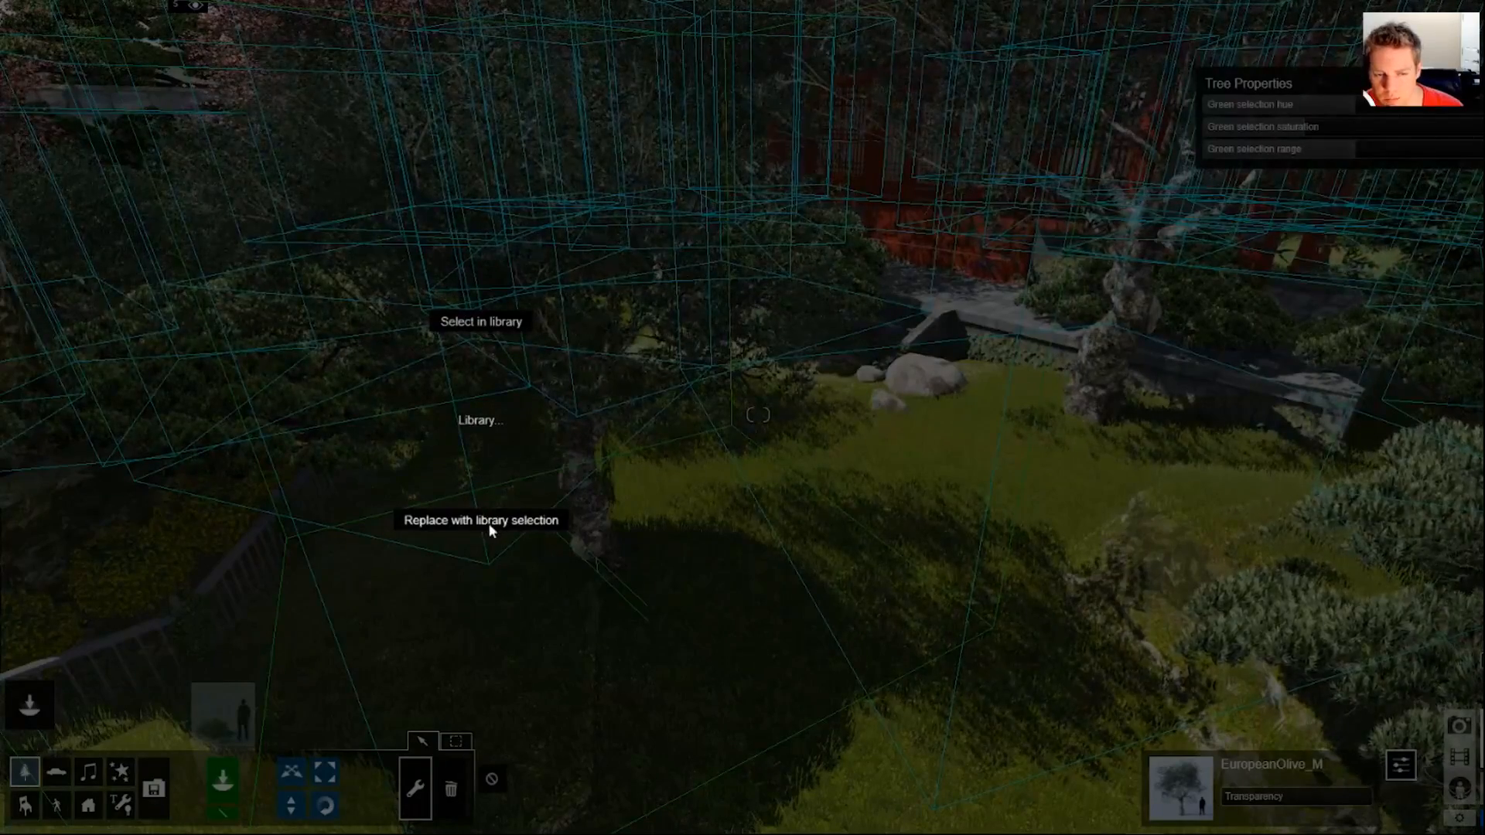
left_click(489, 524)
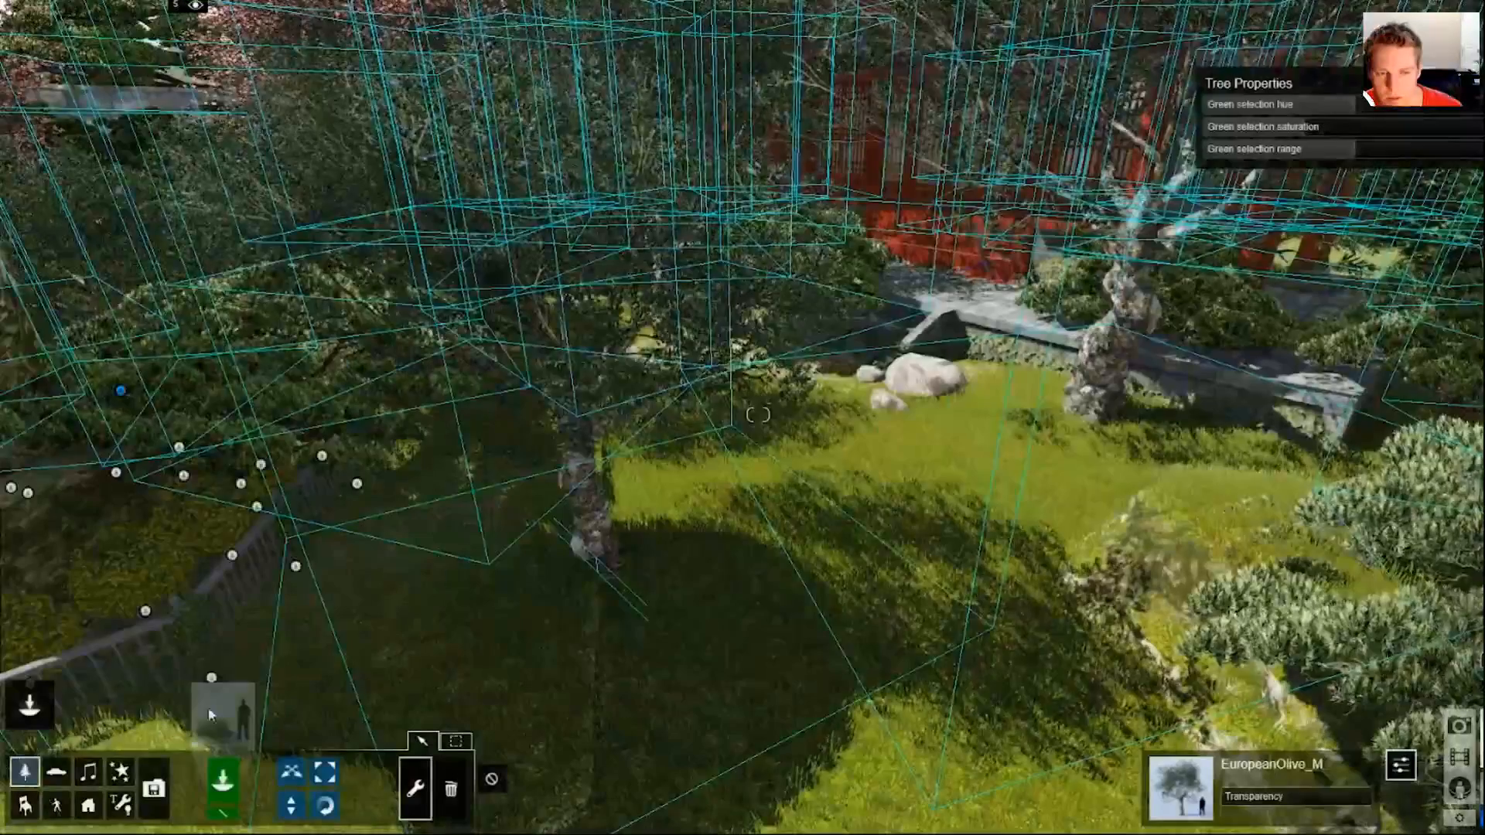
left_click(595, 558)
left_click(595, 458)
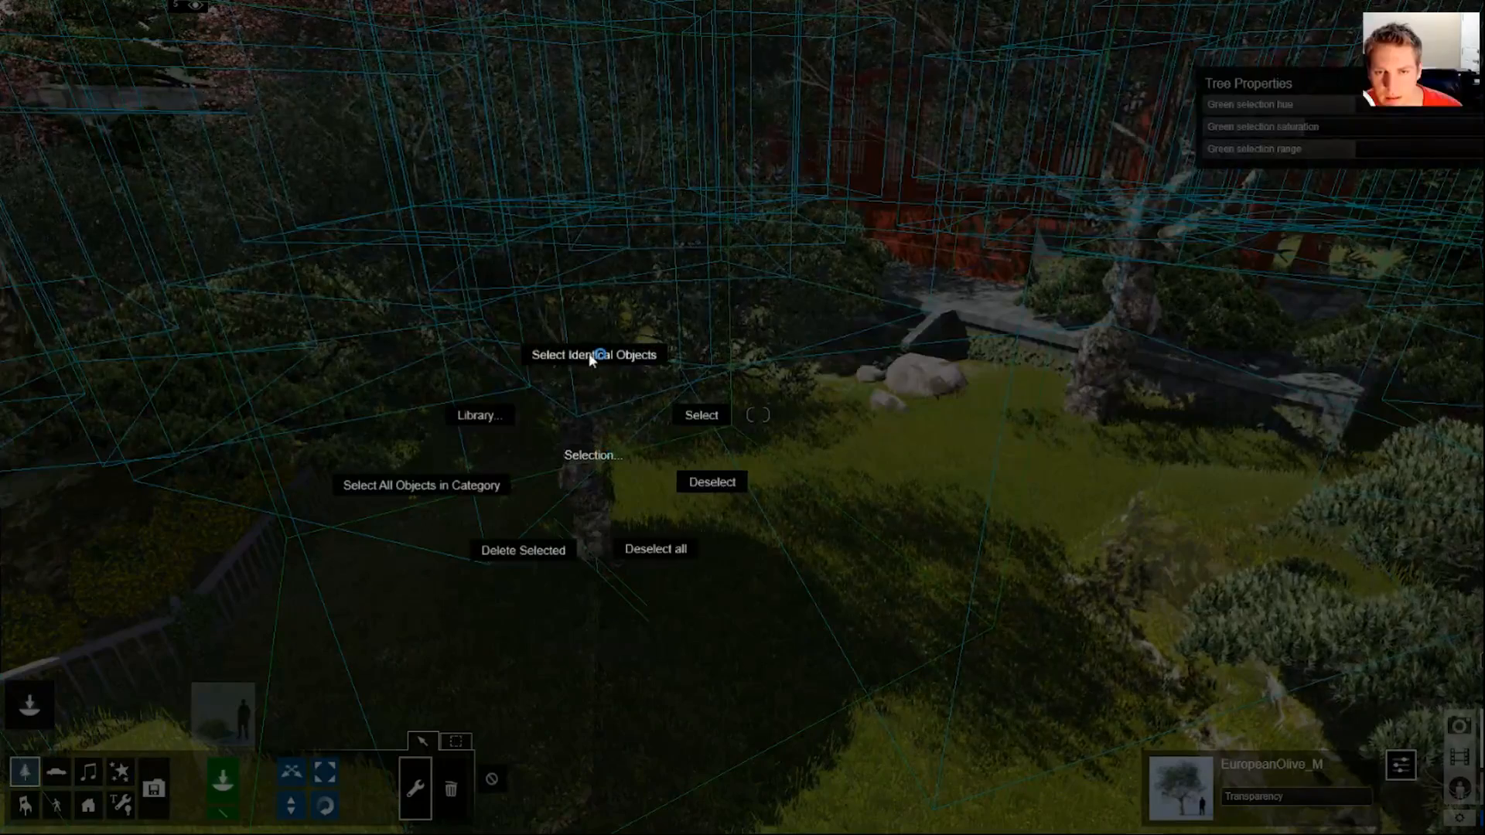
left_click(475, 416)
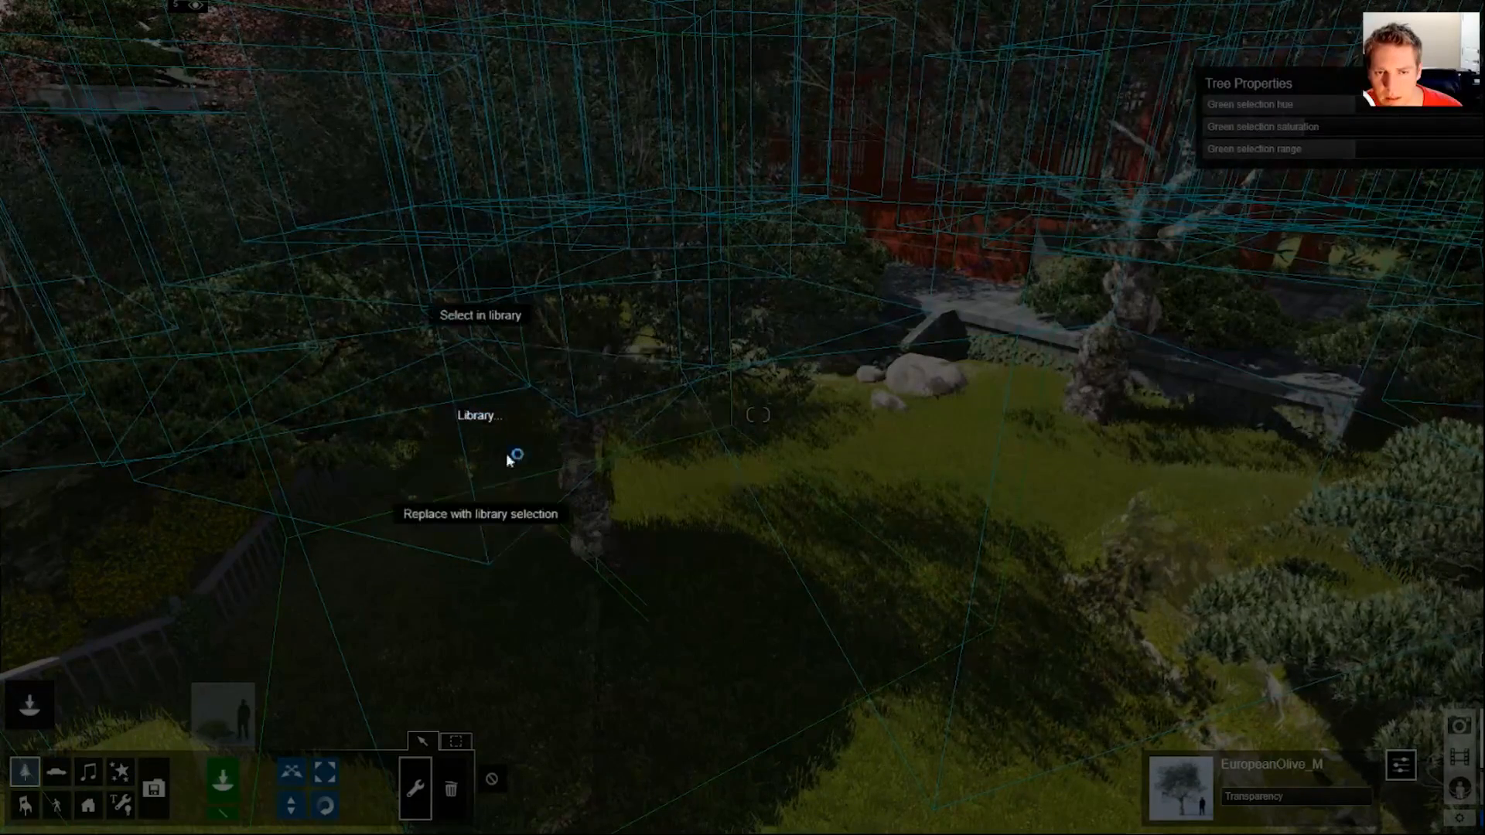
left_click(499, 516)
Examine the replaced pine bushes across the garden from above and up close on the lawn before the pavilion
right_click_drag(799, 495, 547, 481)
key("w")
key("w")
key("s")
key("w")
key("s")
right_click_drag(680, 464, 735, 529)
key("s")
key("s")
key("w")
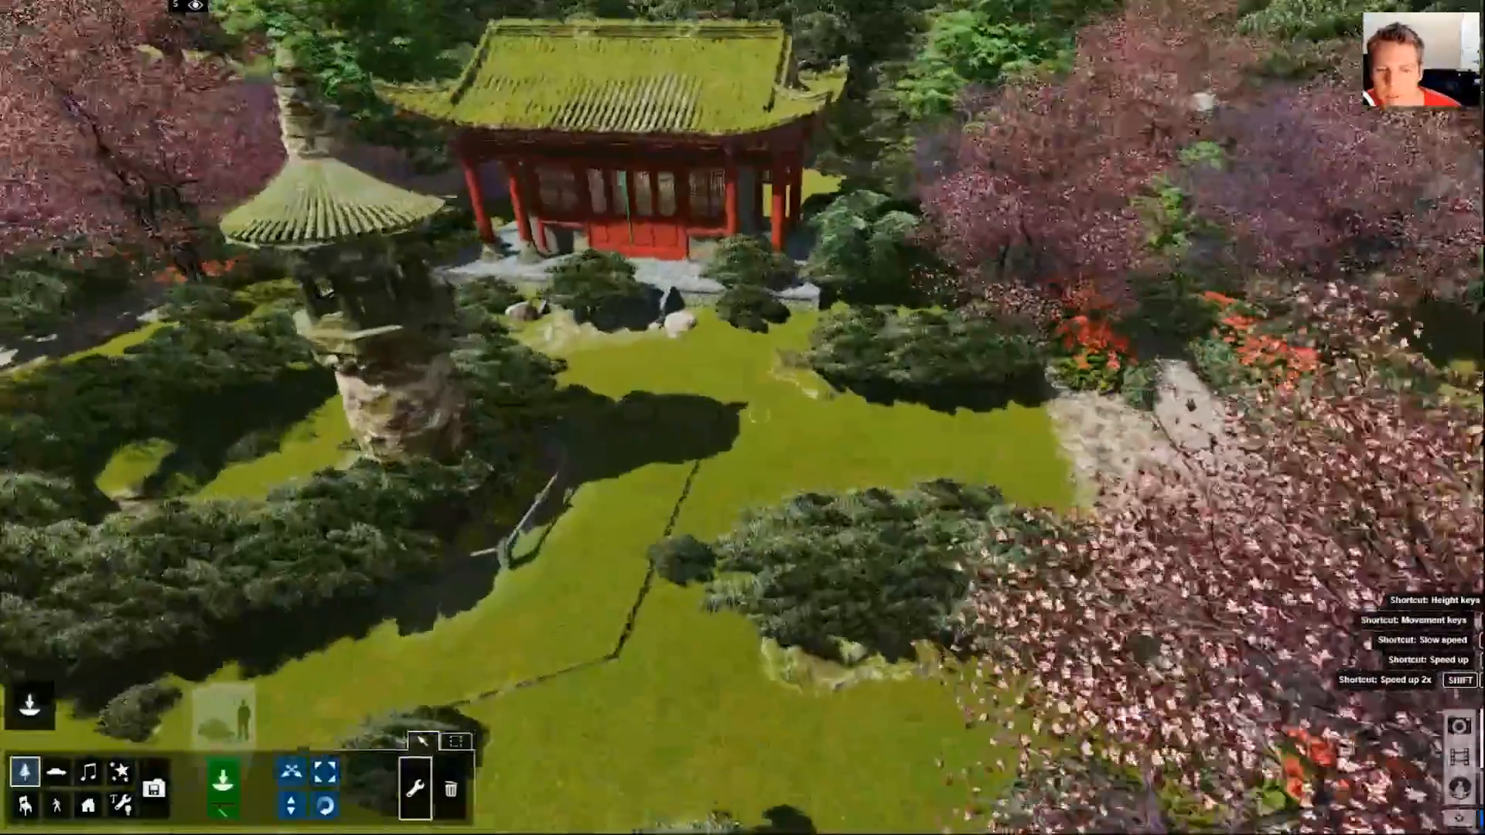
key("w")
right_click_drag(757, 414, 757, 414)
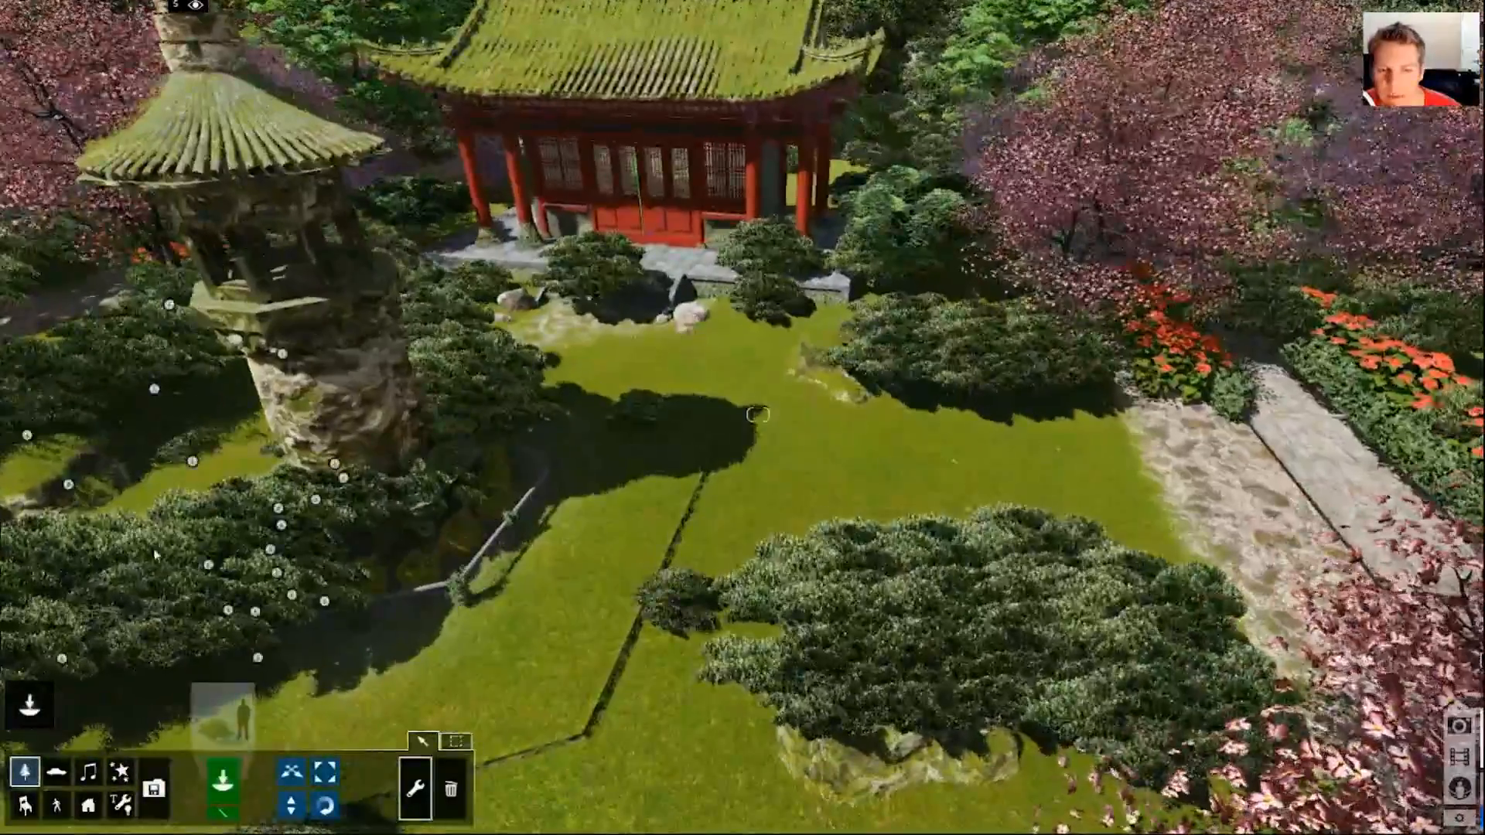
key("w")
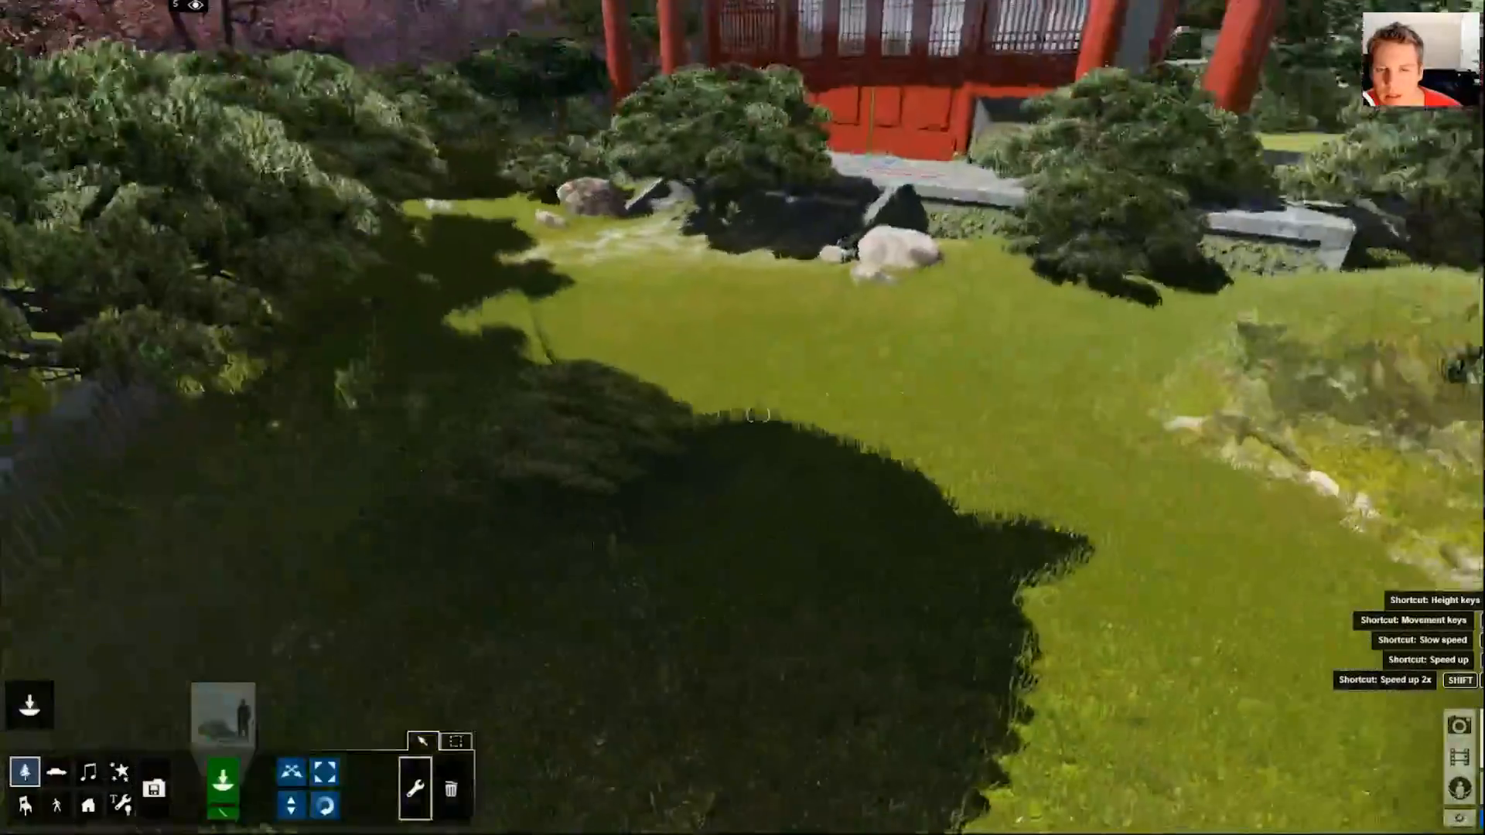
right_click_drag(586, 518, 550, 535)
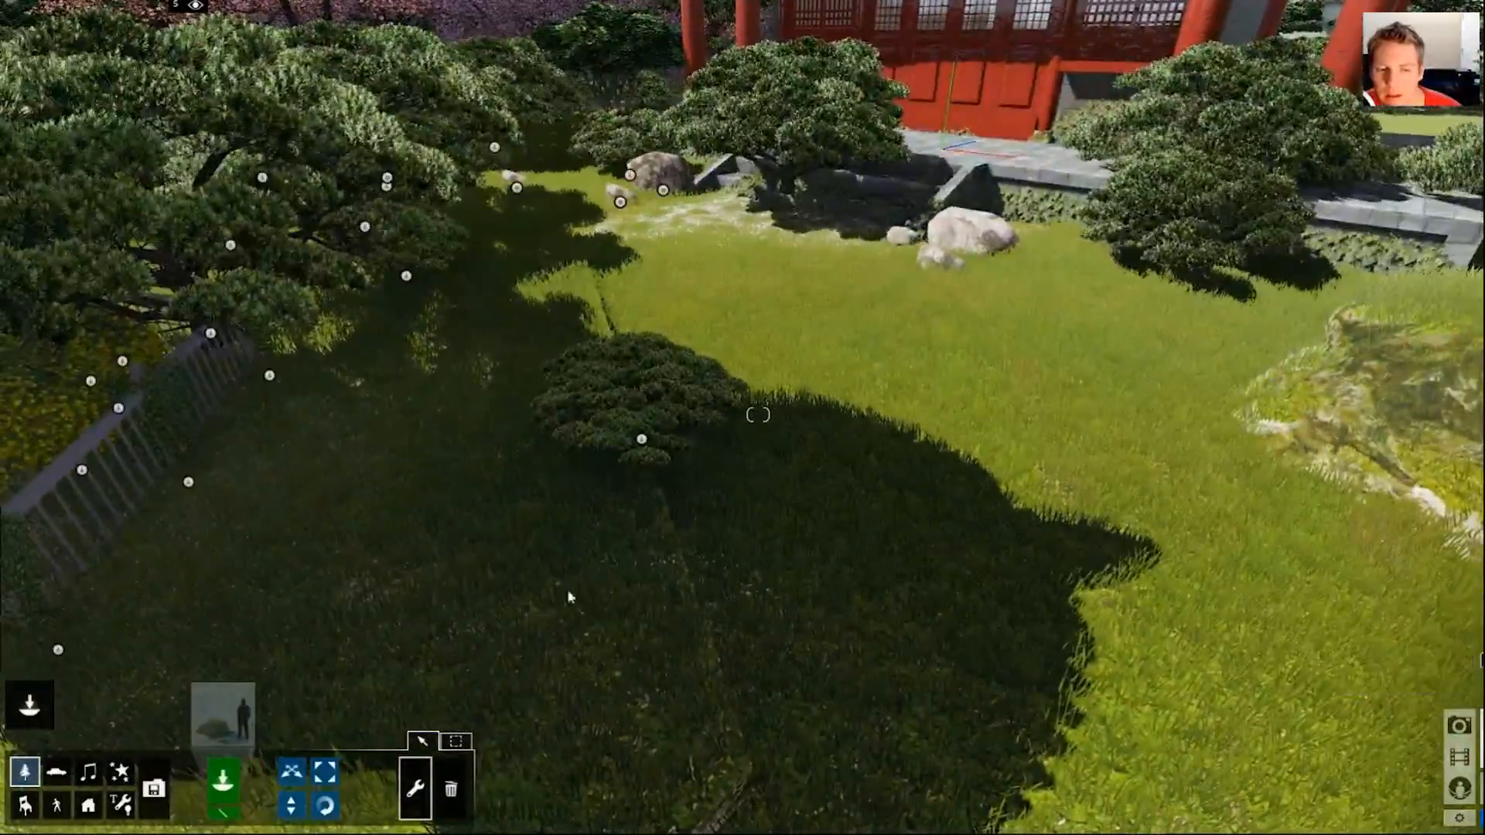
Survey the plantings beside the pavilion, past the pink blossom trees, and around the red flower bed
key("w")
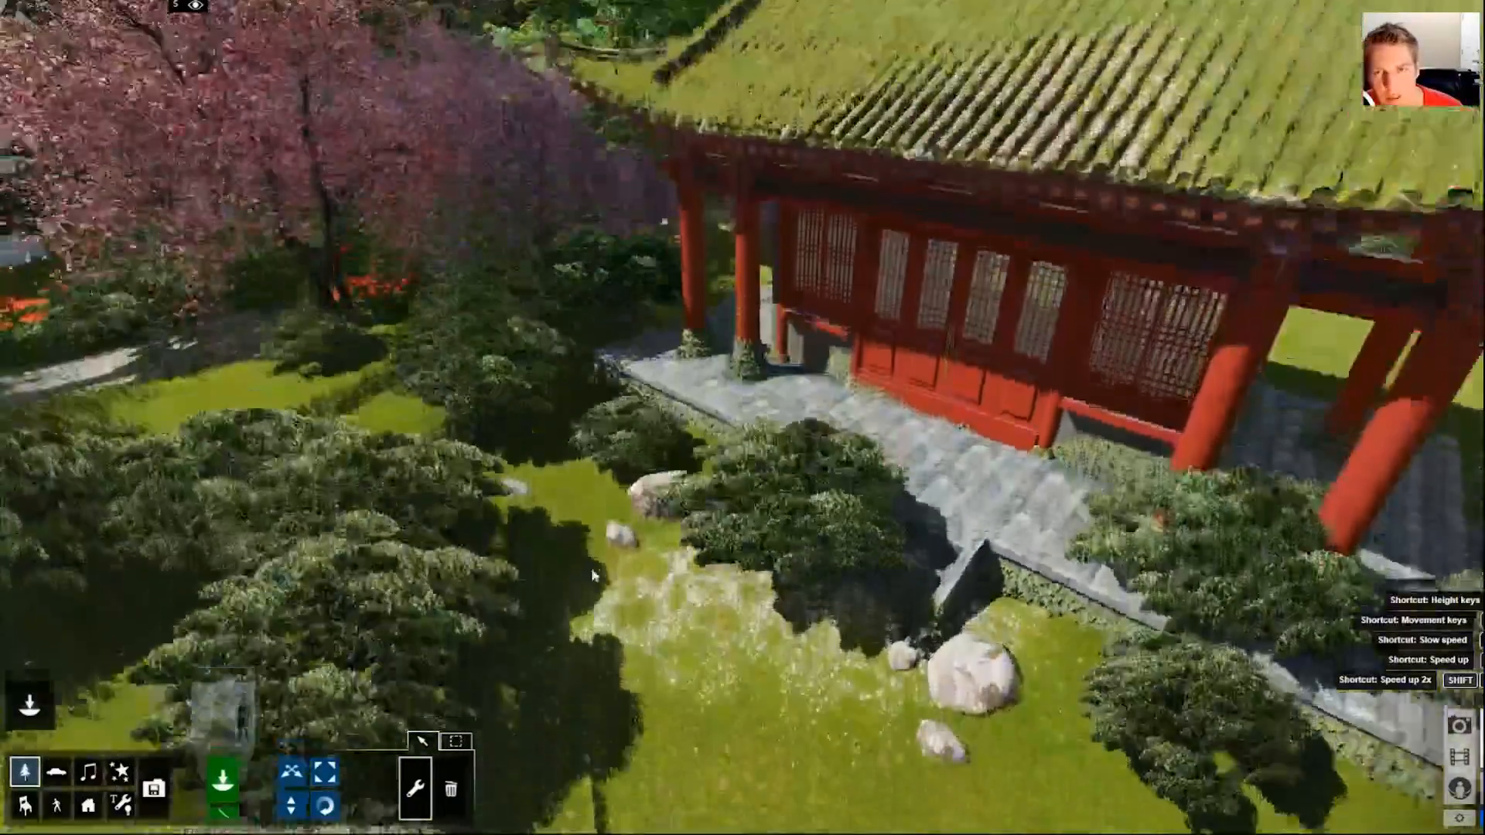
key("q")
key("w")
right_click_drag(591, 572, 530, 559)
key("w")
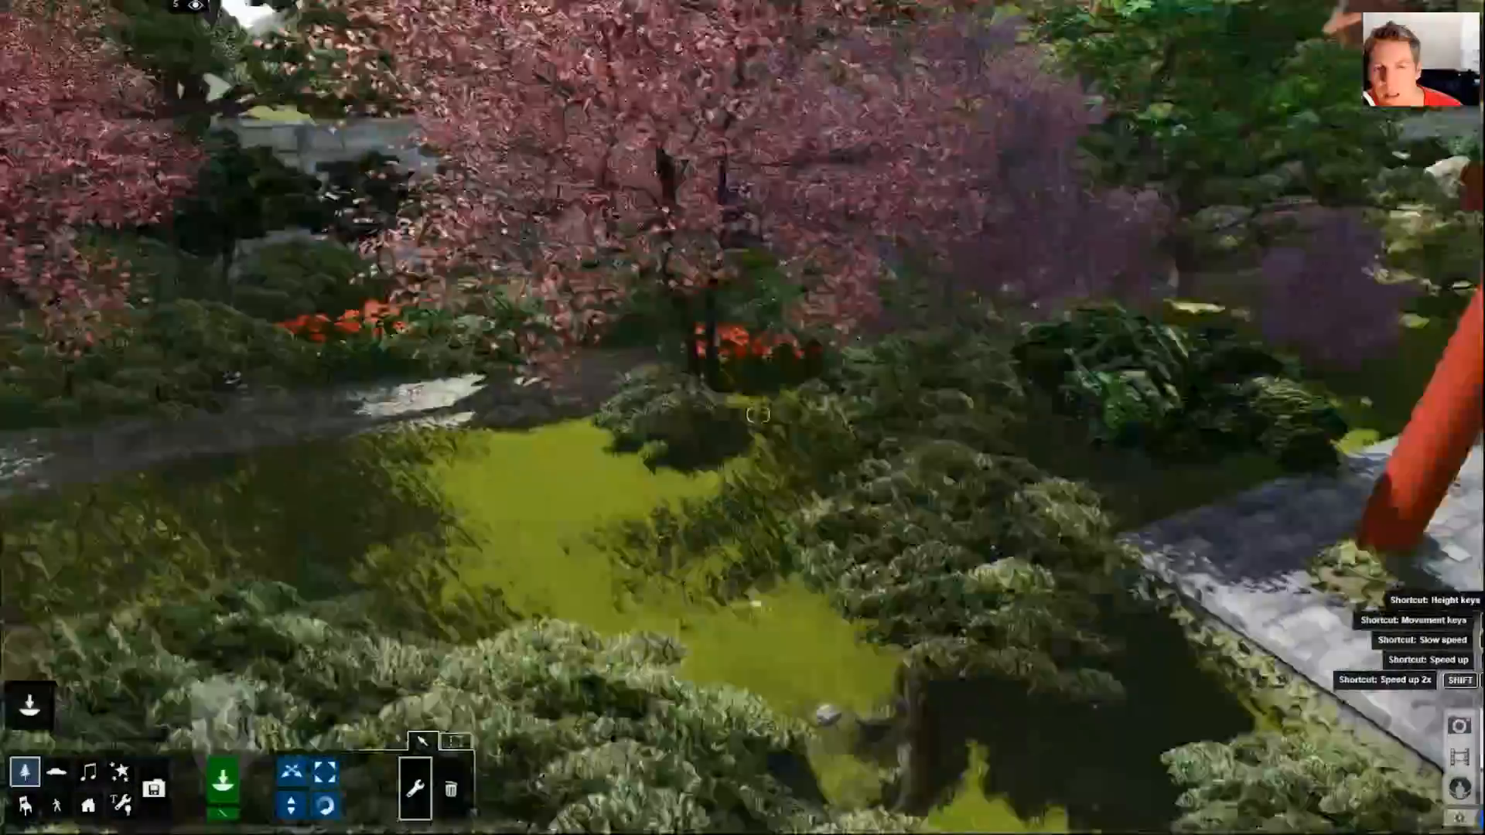
key("w")
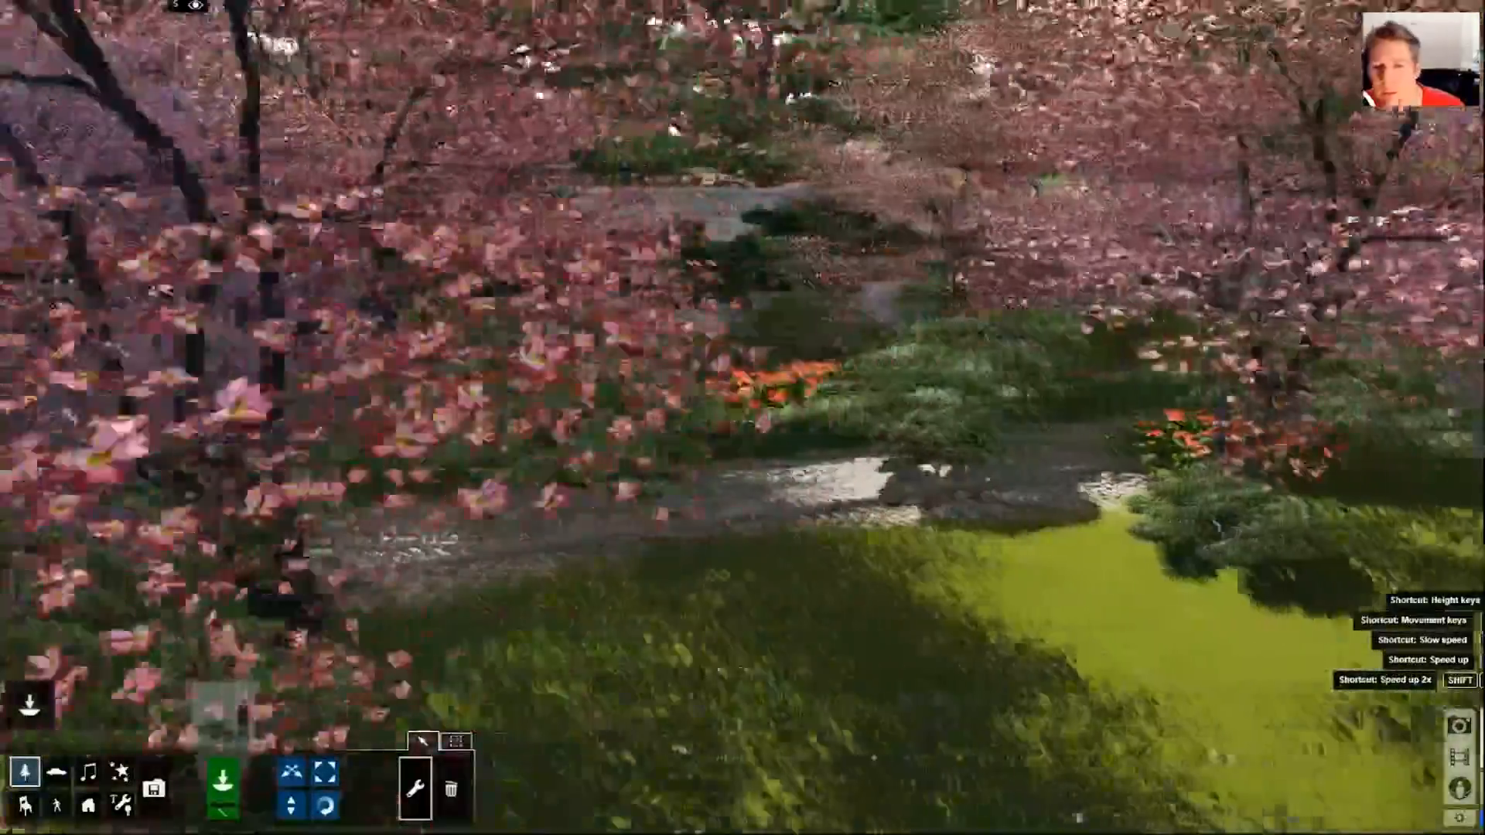
key("w")
right_click_drag(727, 495, 807, 443)
key("w")
key("s")
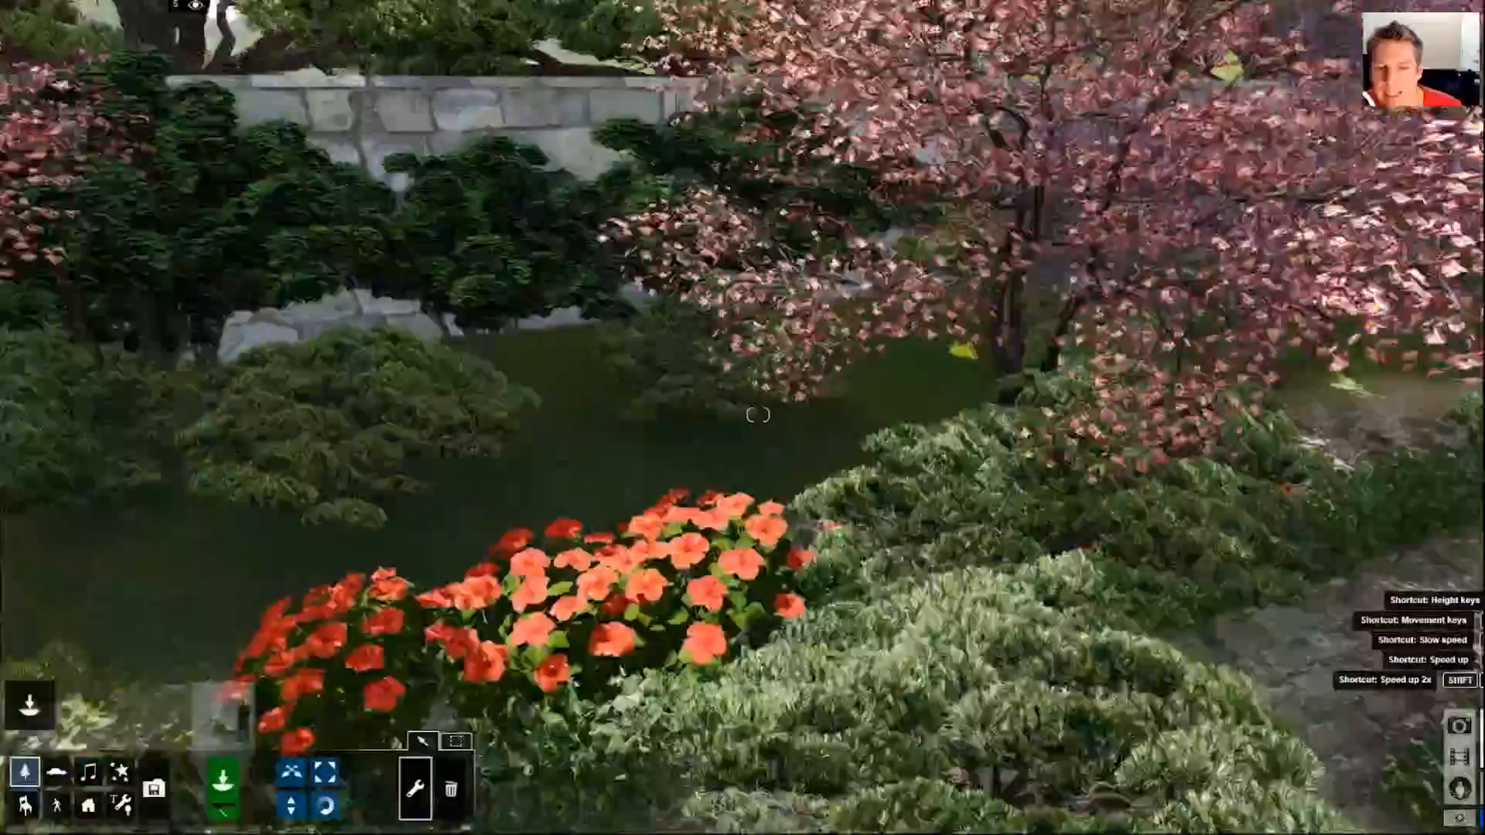
Make the green maple in front of the stone wall the library's current object with Select in library
key("w")
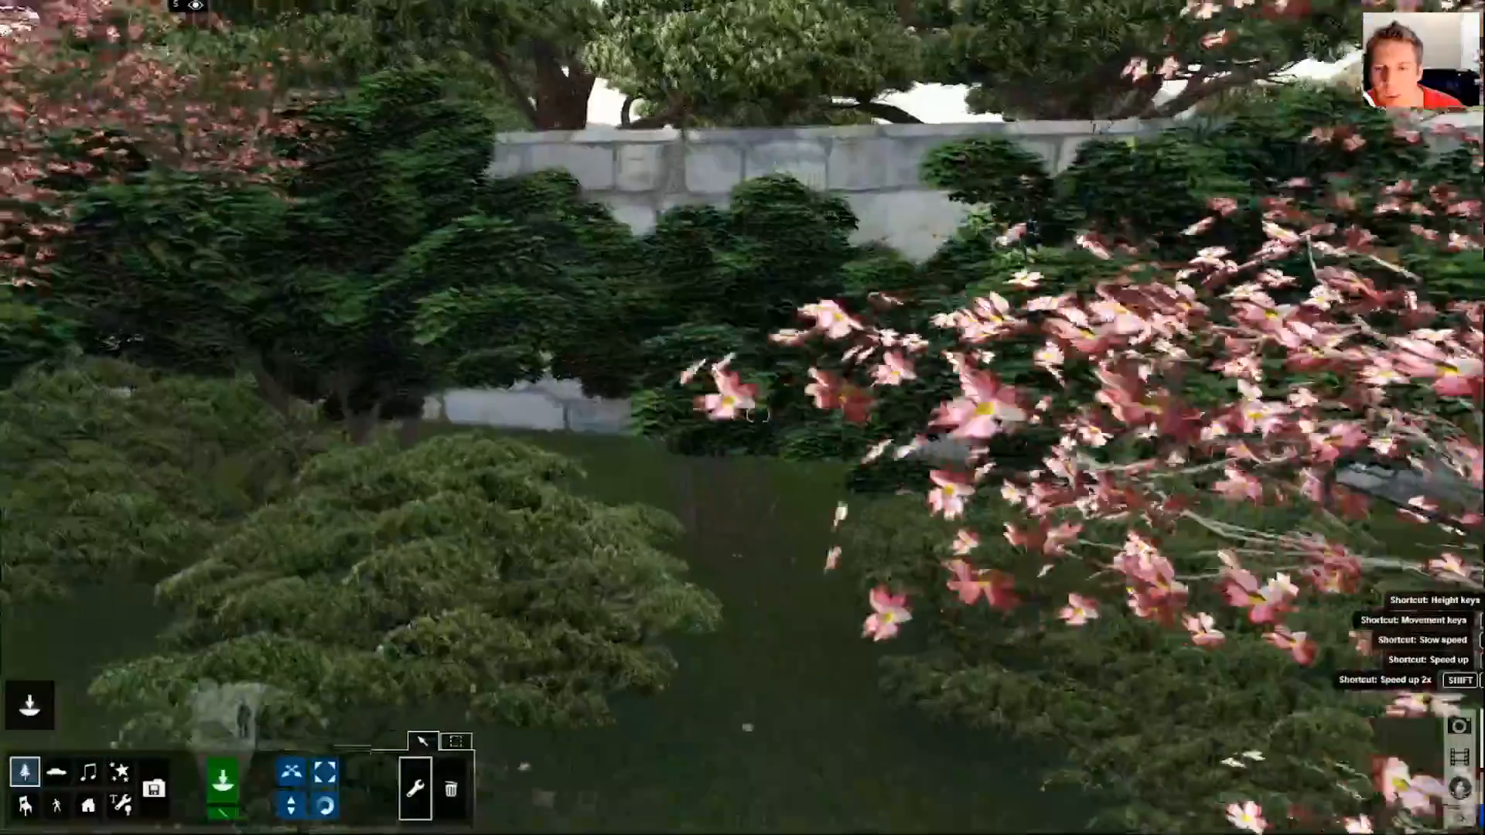
key("w")
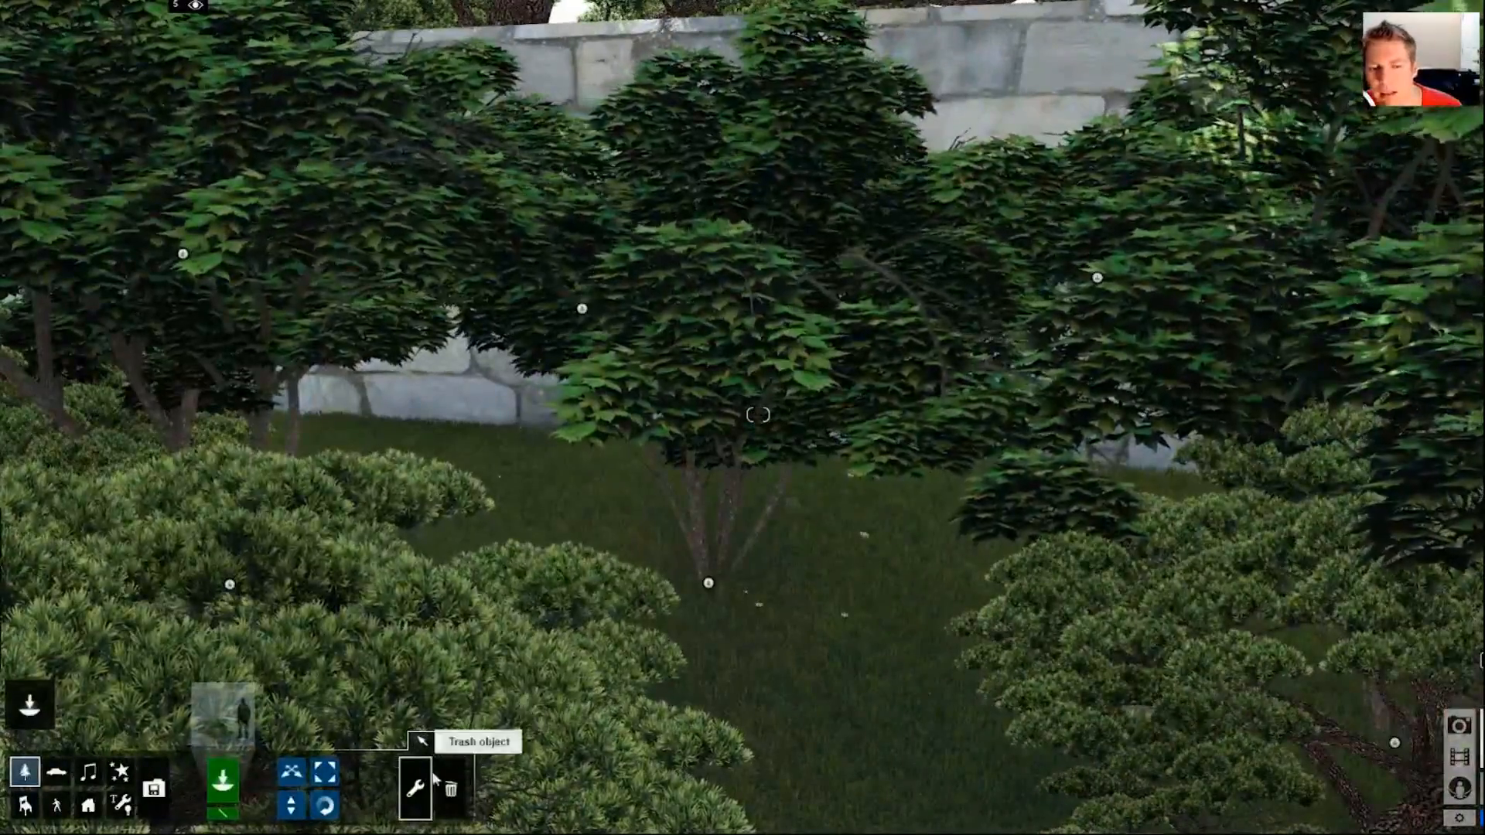
left_click(701, 535)
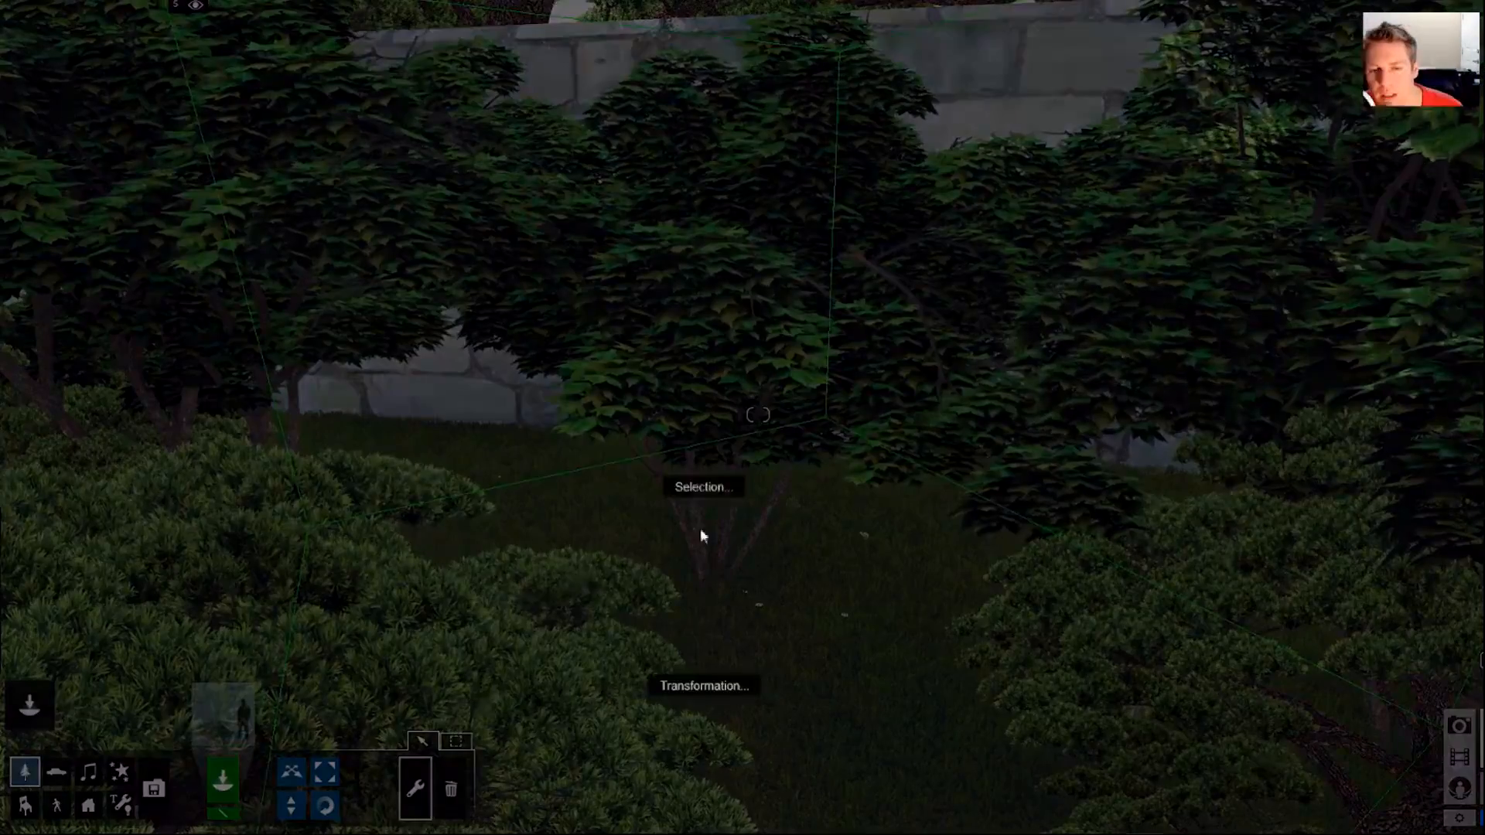
left_click(702, 486)
left_click(592, 446)
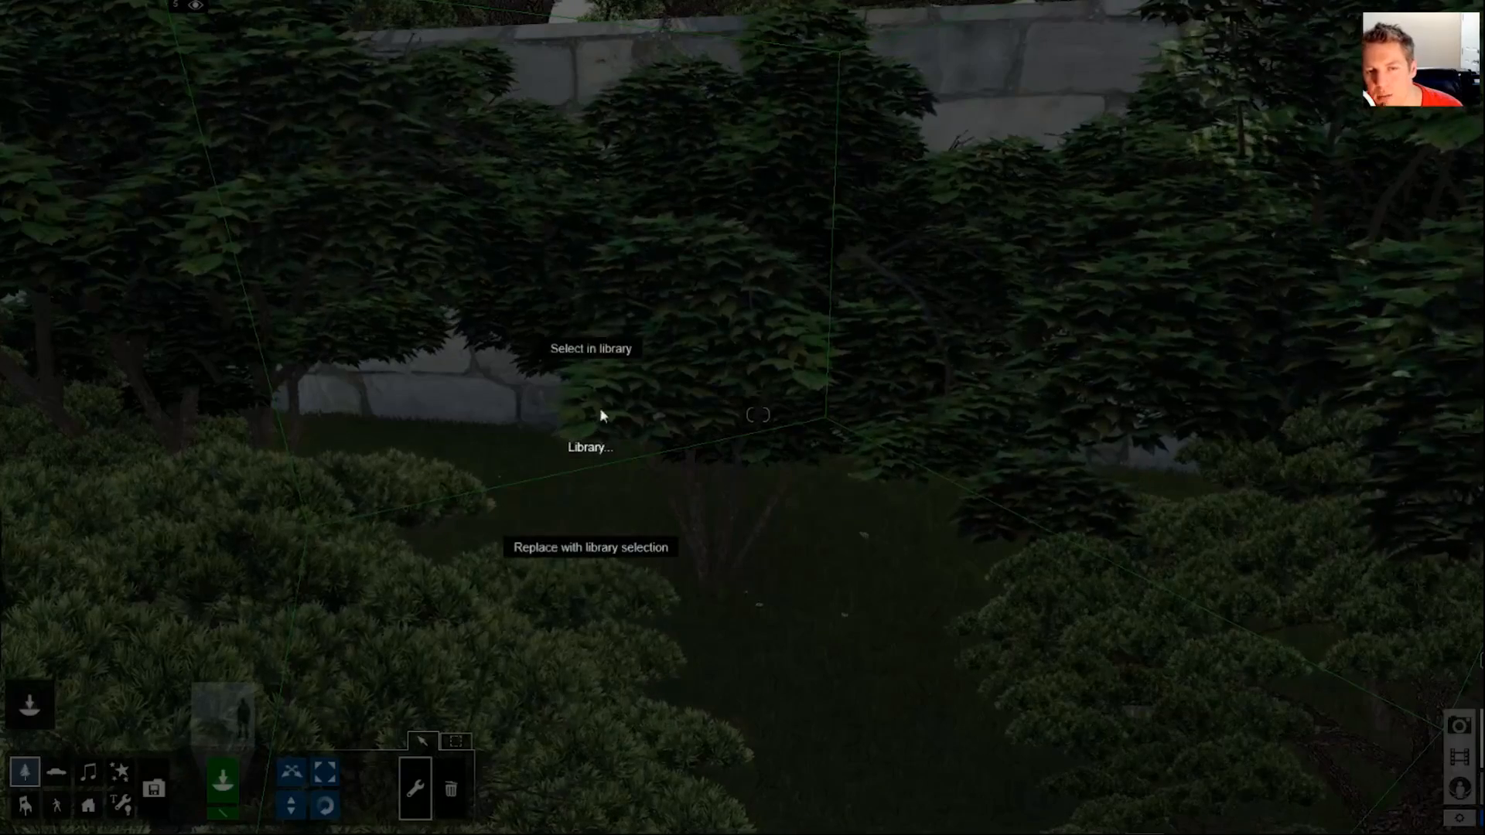
left_click(601, 348)
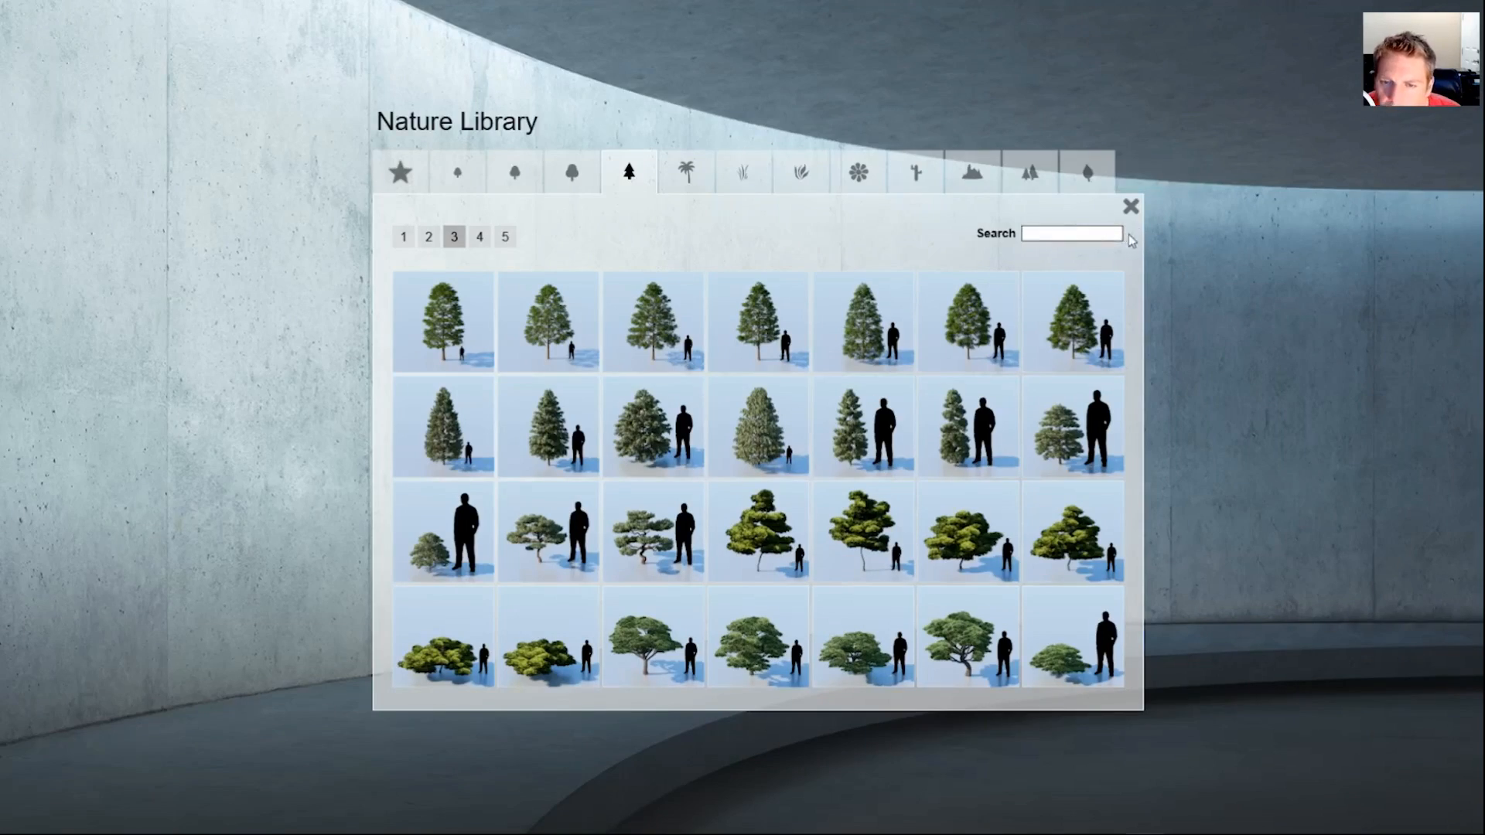
Place another Japanese maple on the grass in front of the existing one, and check the conifers in the Nature Library
left_click(1130, 206)
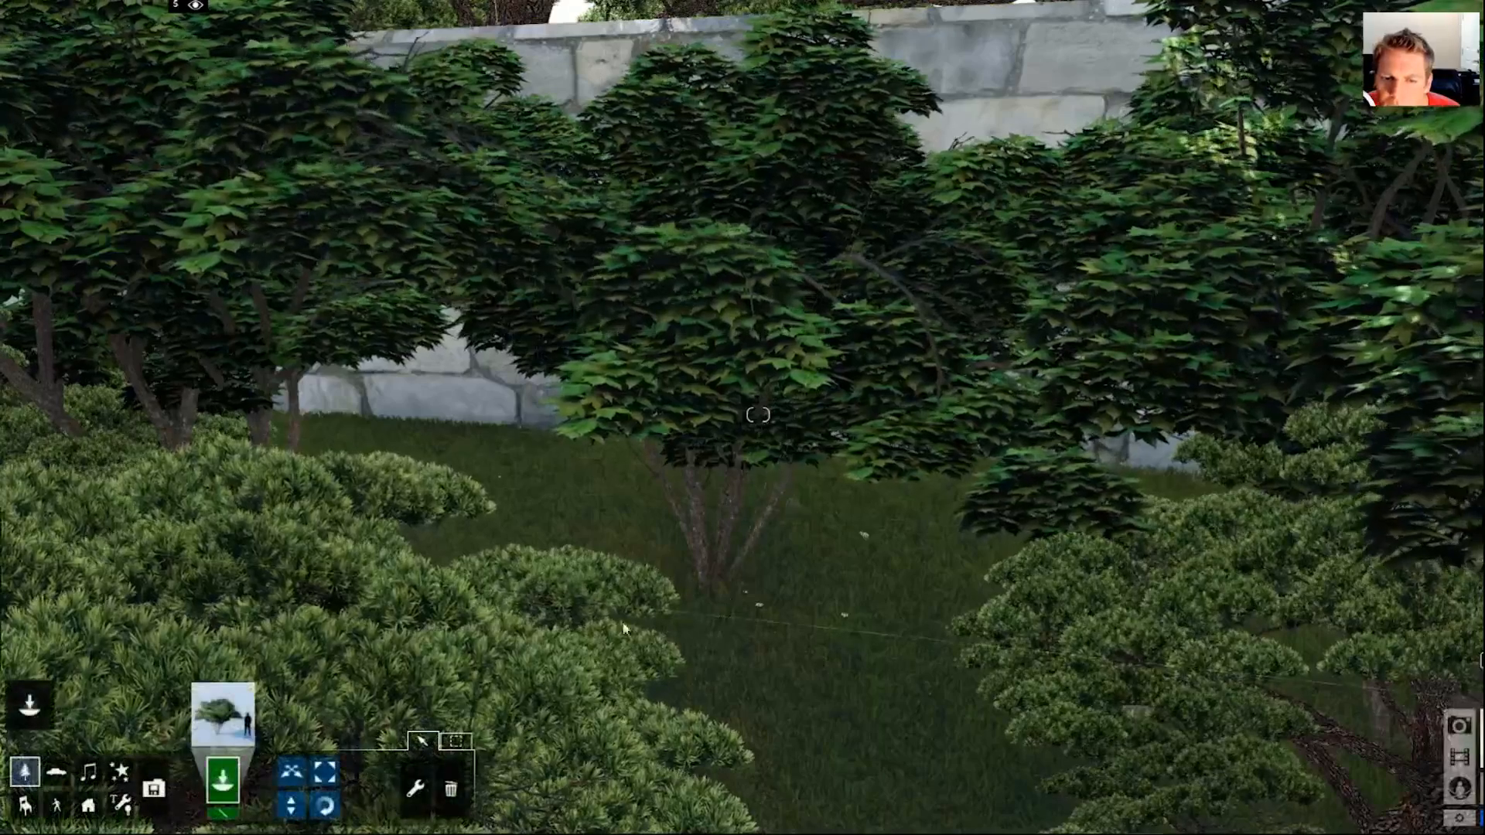
left_click(829, 645)
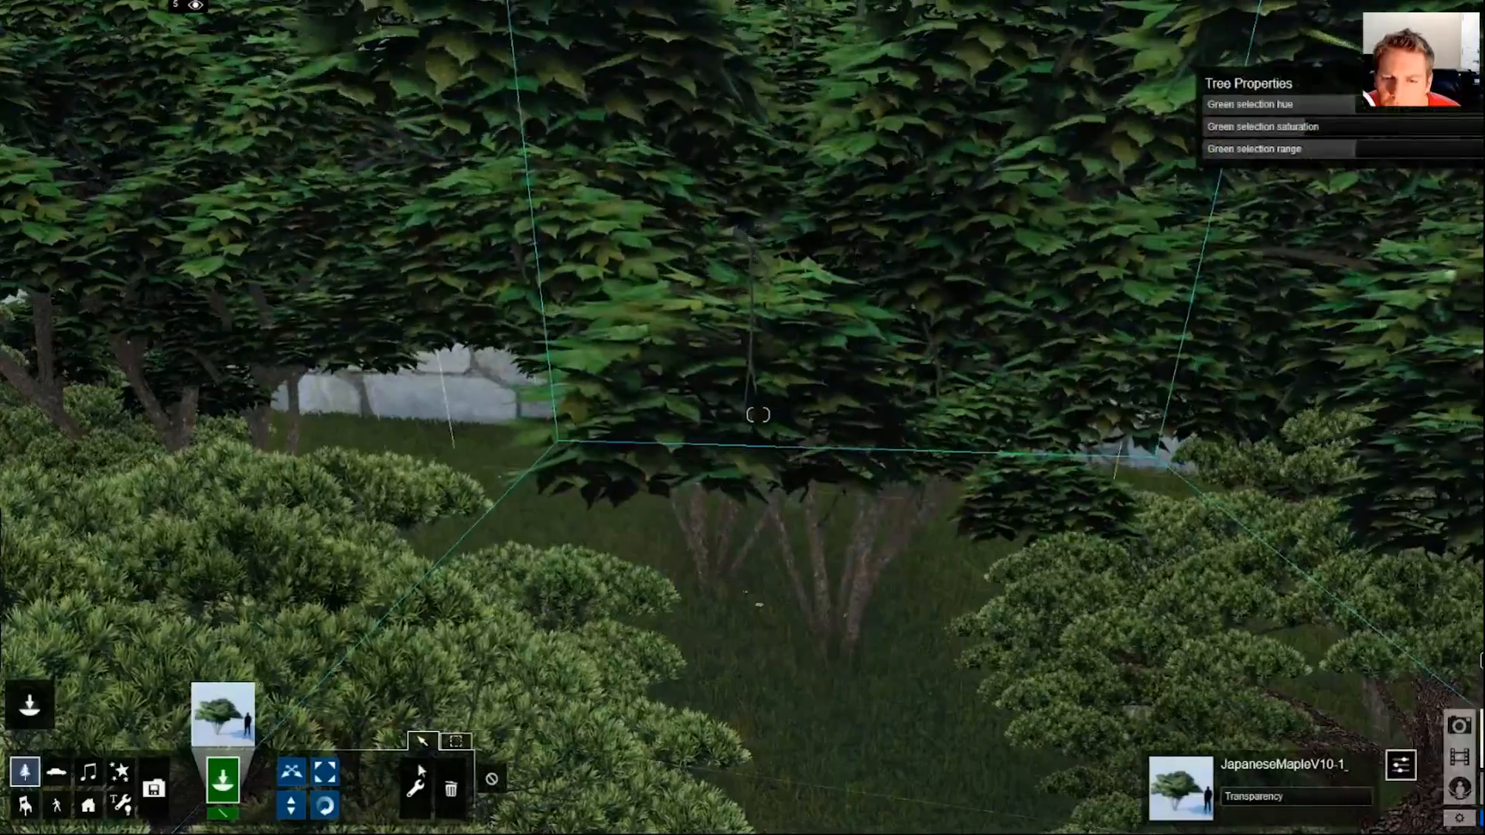
left_click(228, 729)
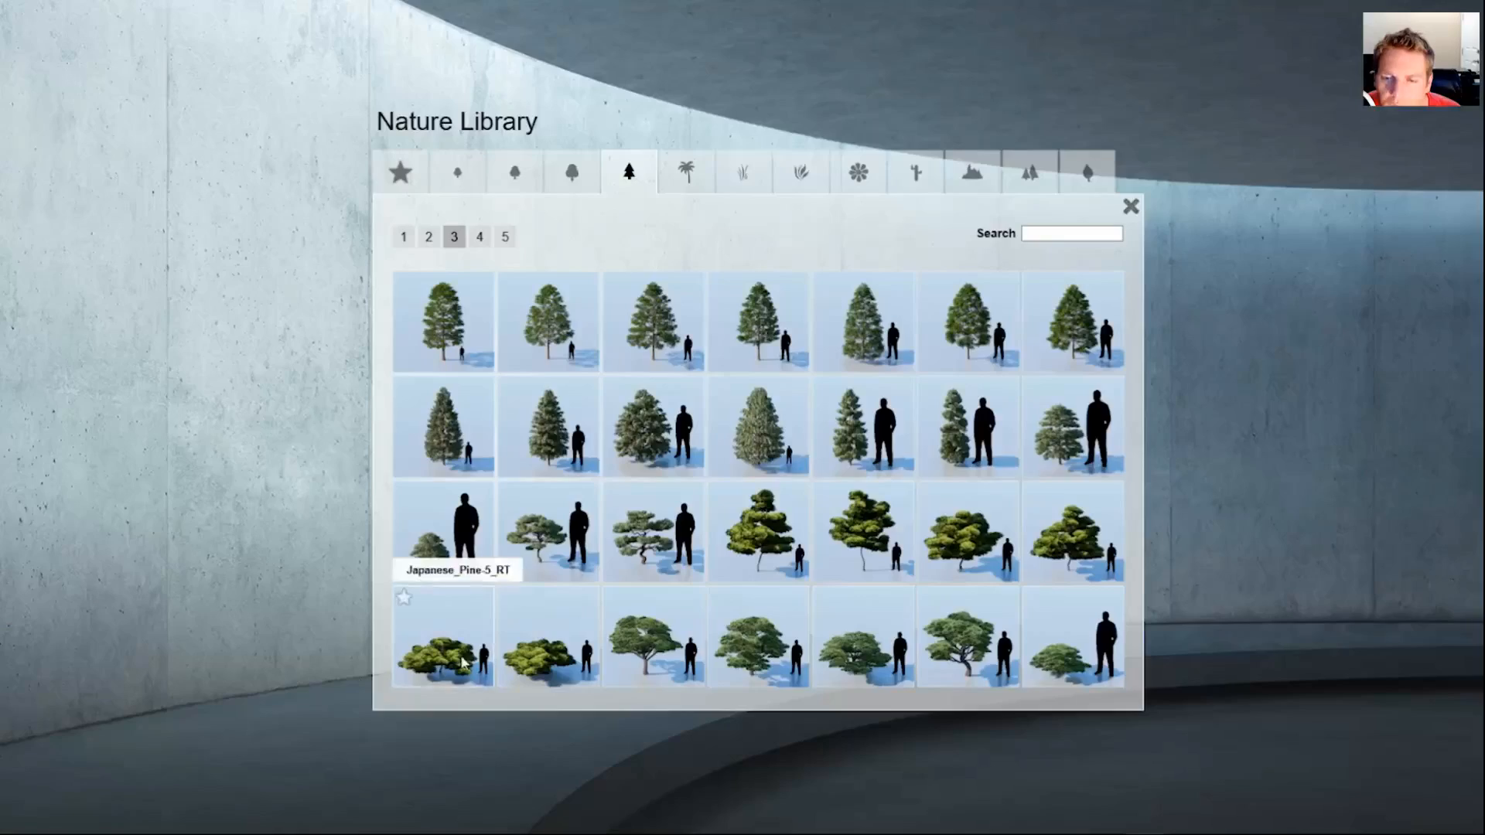
left_click(1131, 207)
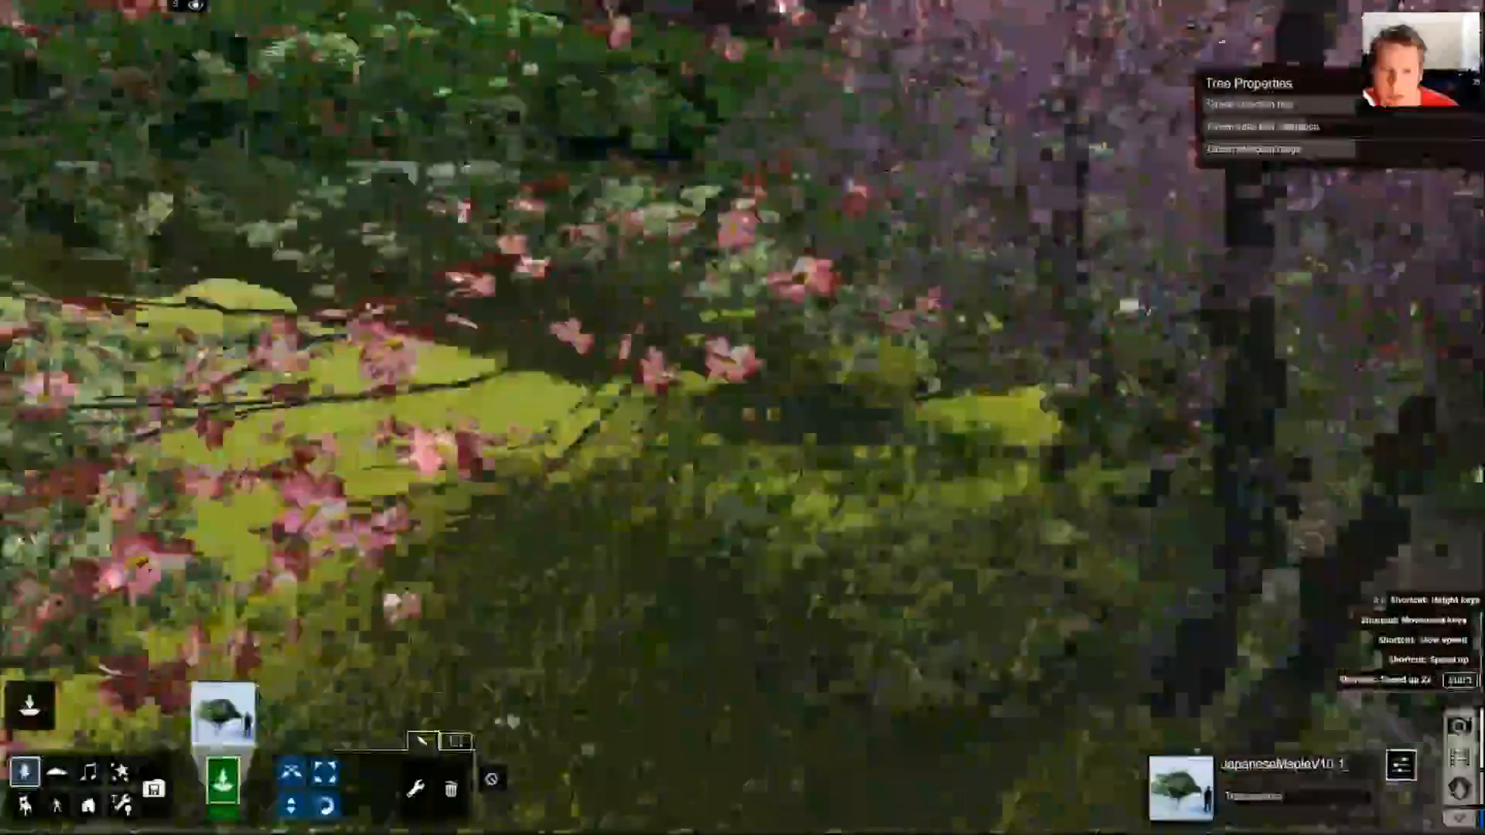
Make the red flowering plant beneath the pink blossom tree the library's current object with Select in library
key("w")
right_click_drag(761, 414, 761, 415)
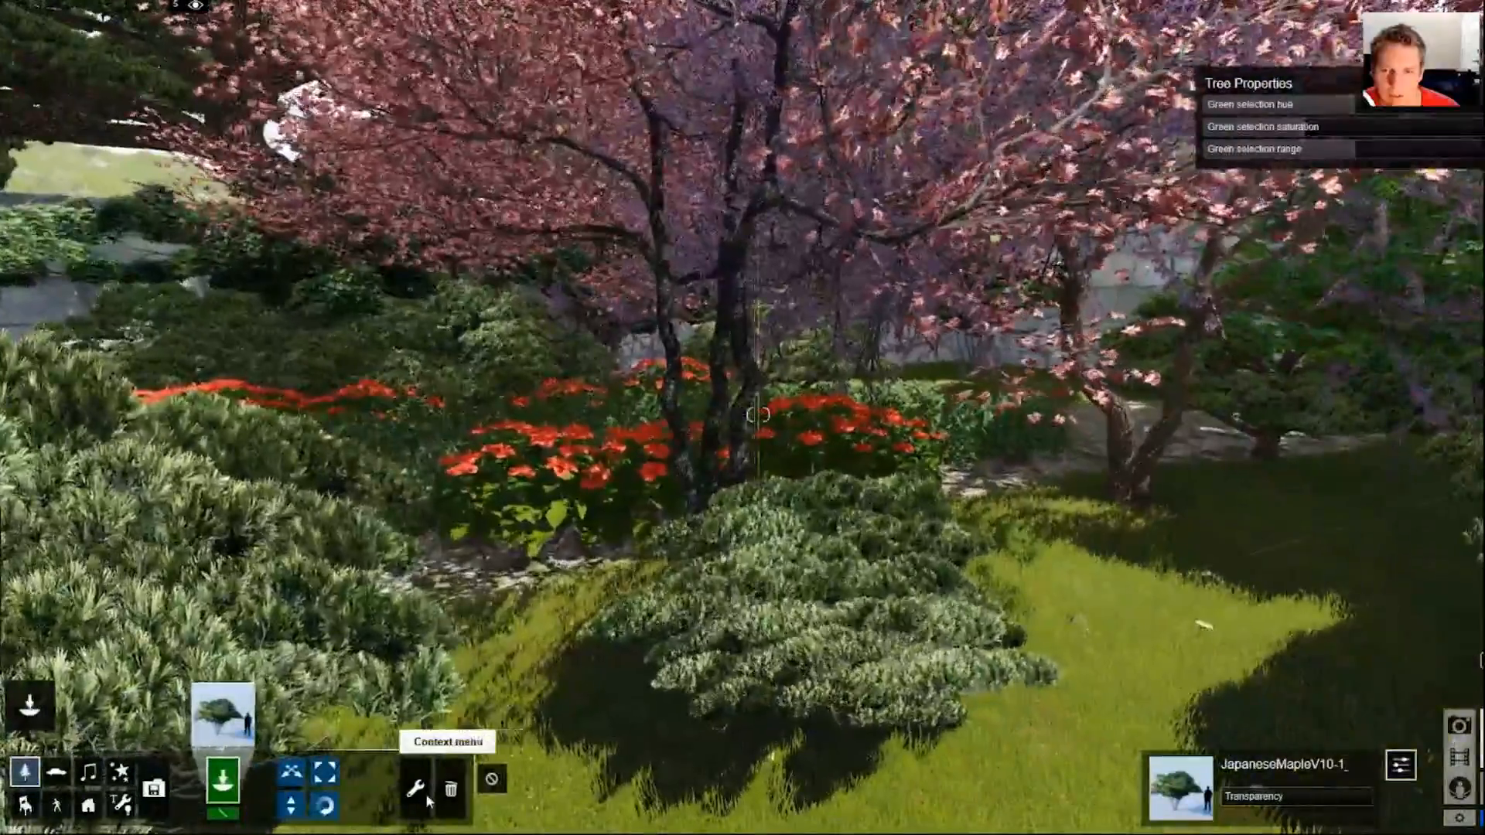
left_click(417, 788)
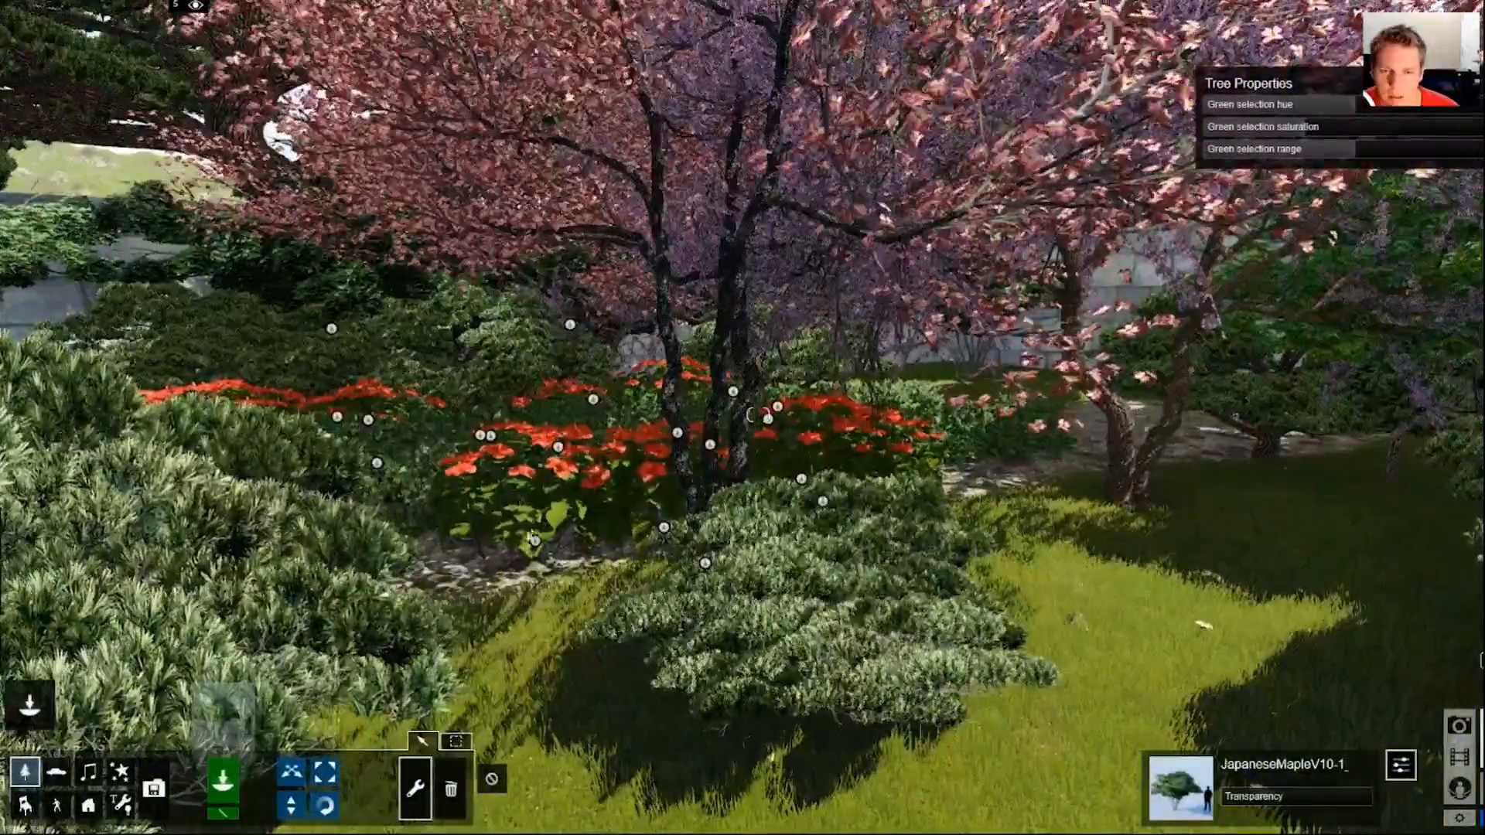
left_click(558, 447)
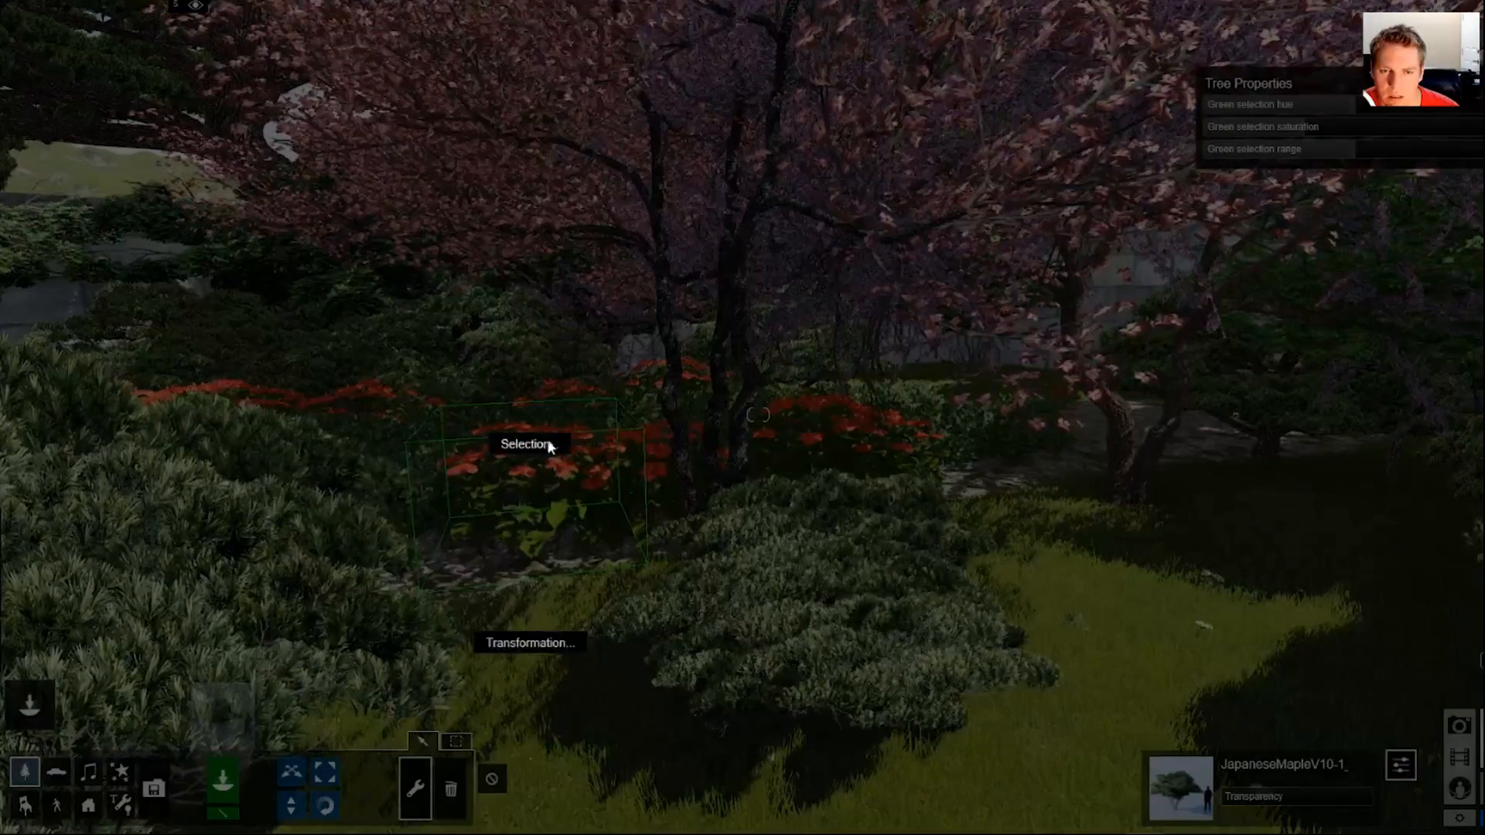
left_click(546, 444)
left_click(439, 405)
left_click(438, 309)
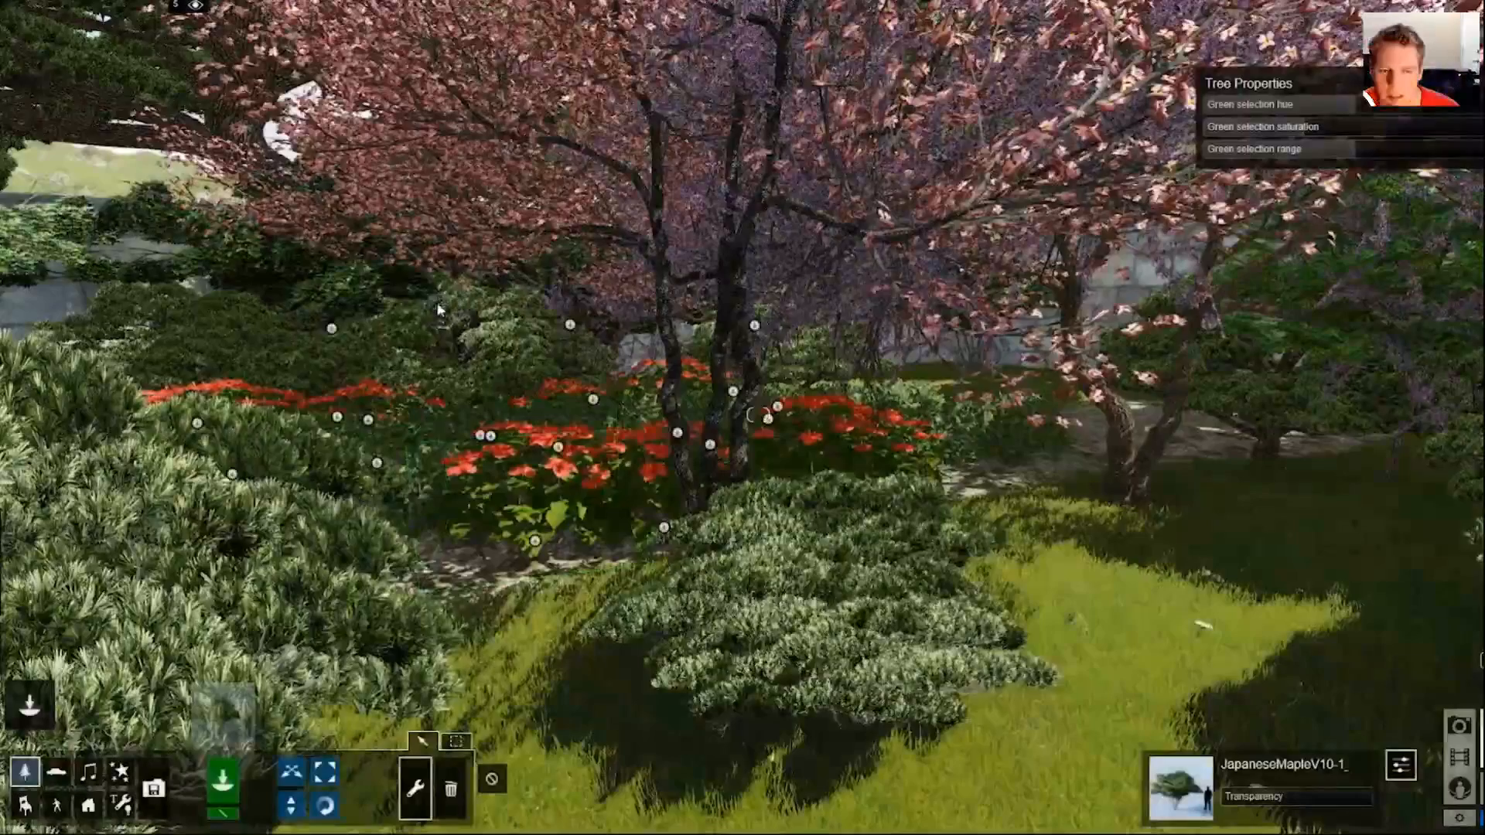
Look through the flower pages of the Nature Library up to page 6 to locate the picked red flowering plant
left_click(235, 716)
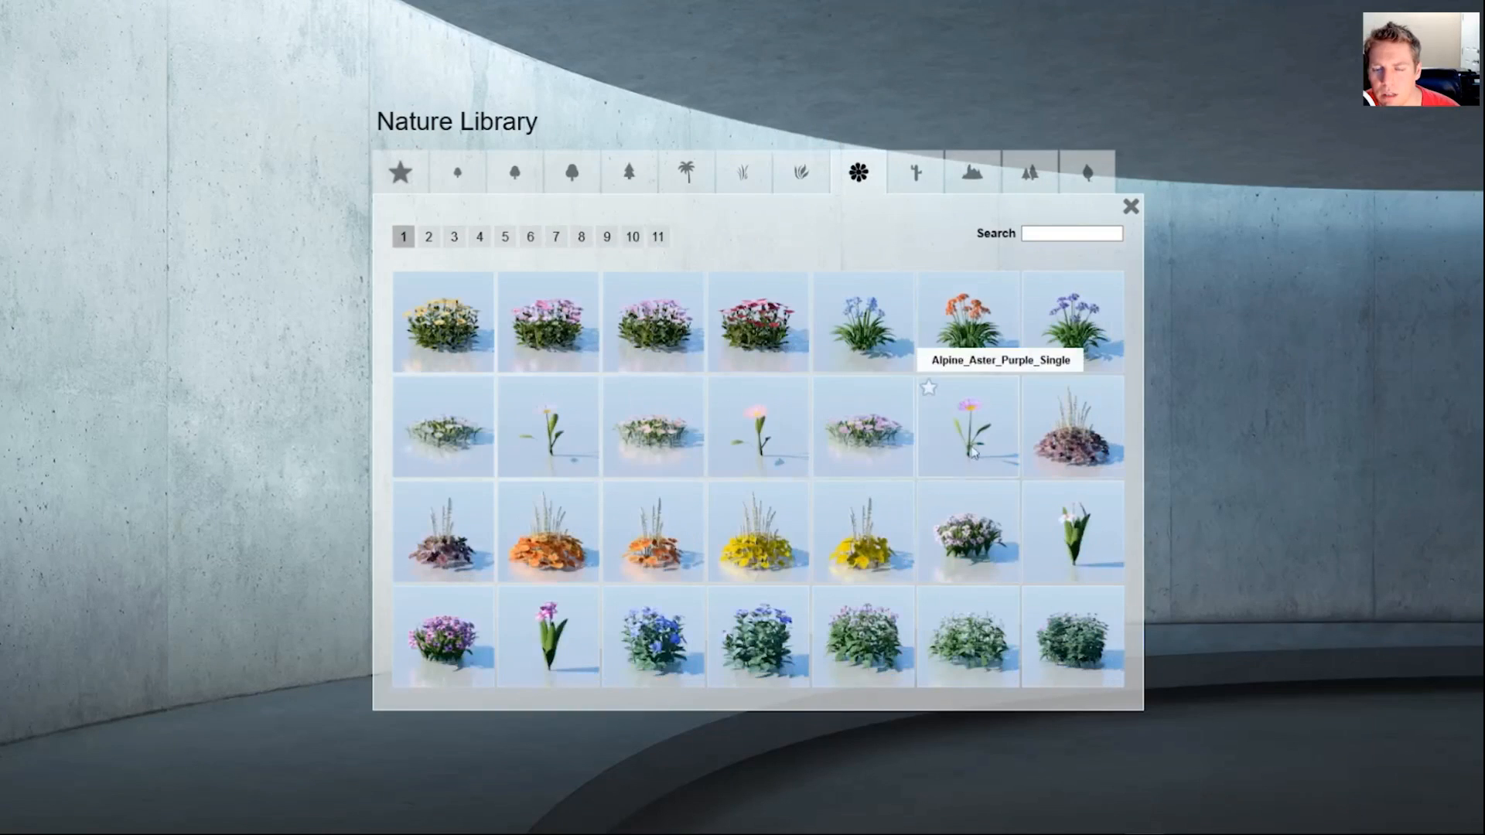
left_click(445, 241)
left_click(455, 238)
left_click(480, 238)
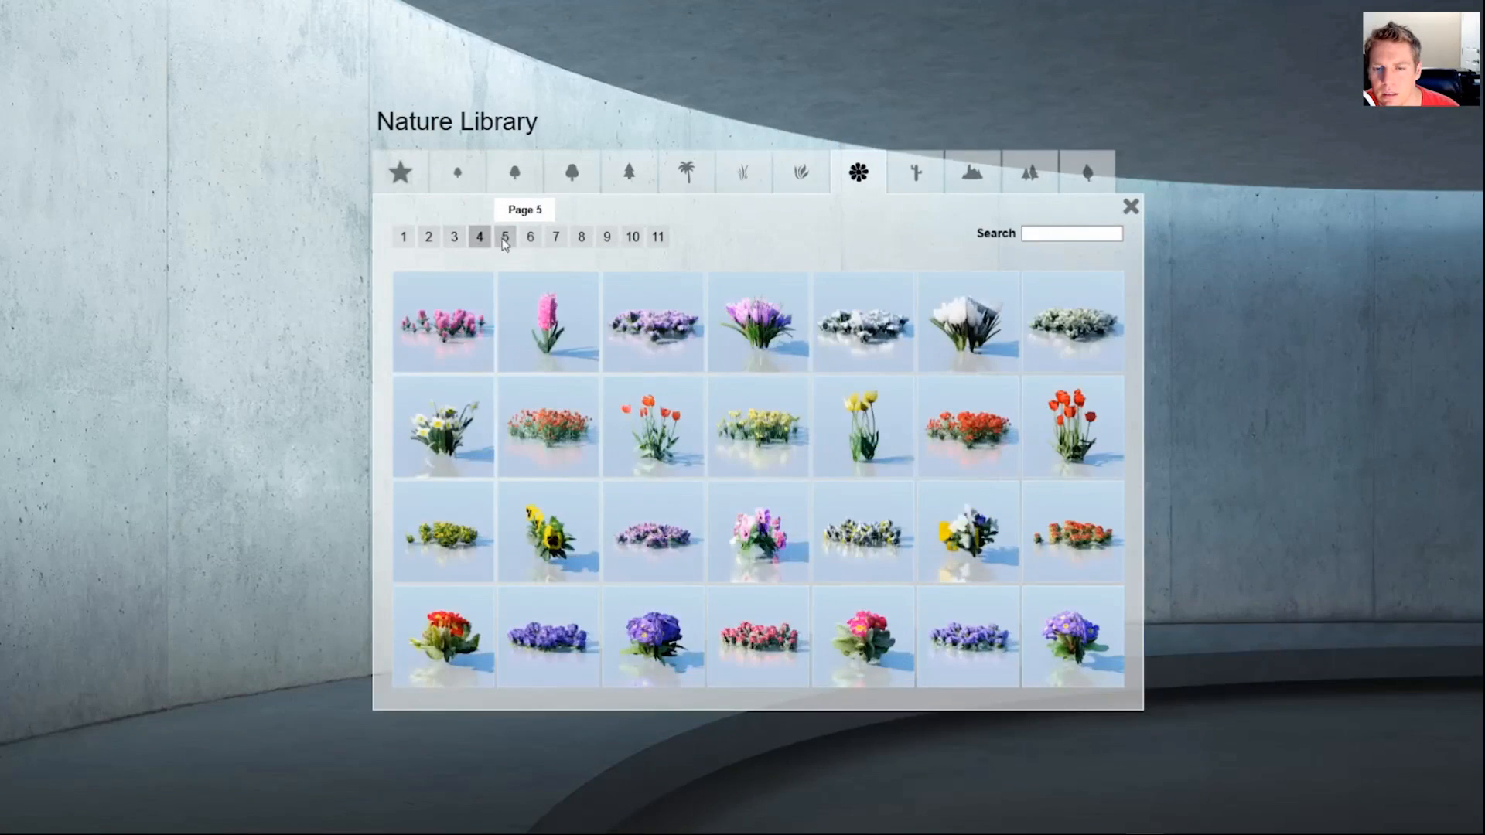
left_click(507, 238)
left_click(548, 240)
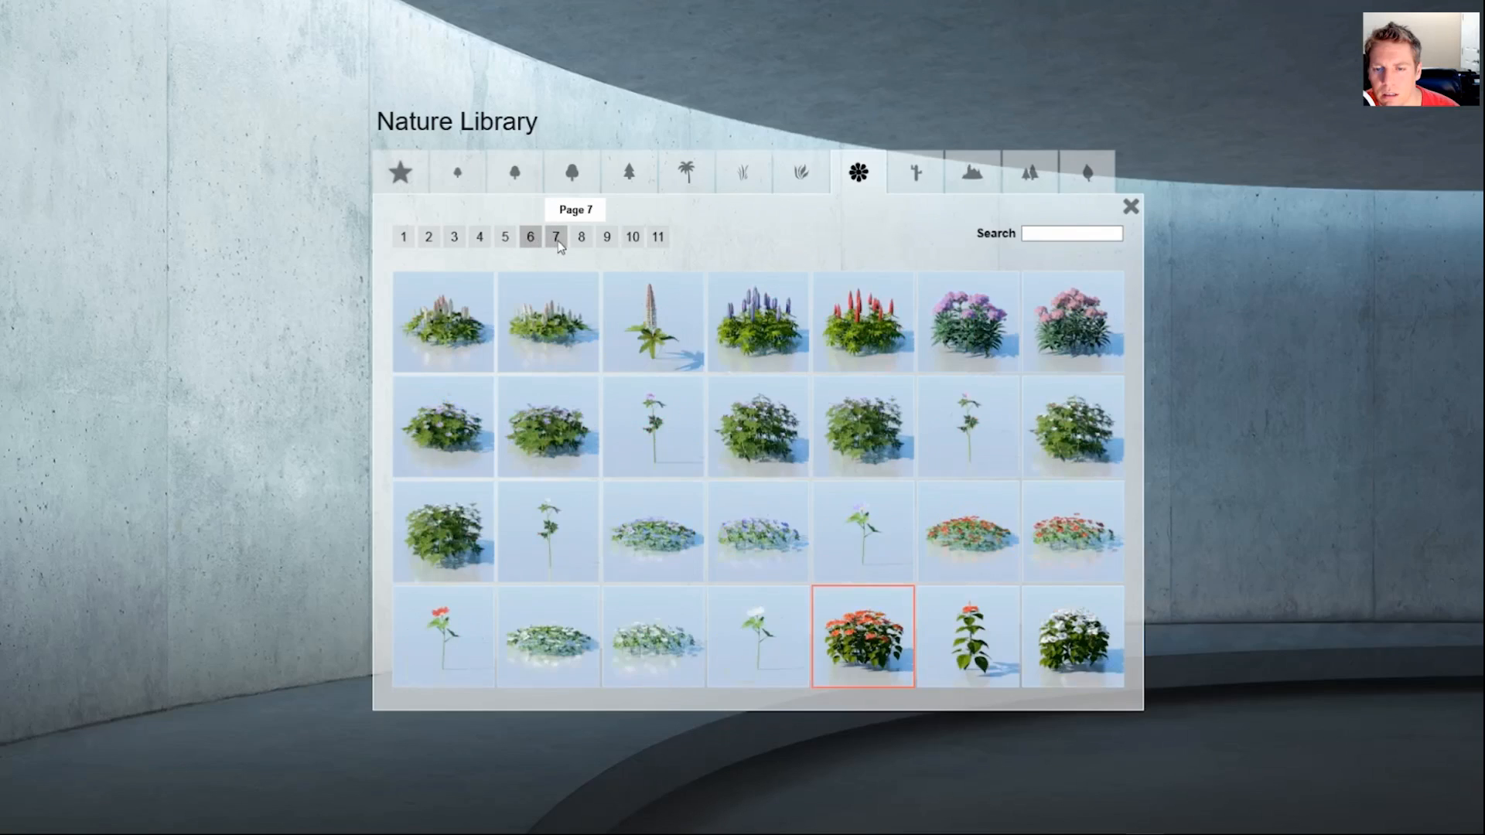
Leave the Nature Library and place another Hibiscus_Red_Groupe beside the red flowers beneath the pink blossom tree
left_click(559, 240)
left_click(543, 239)
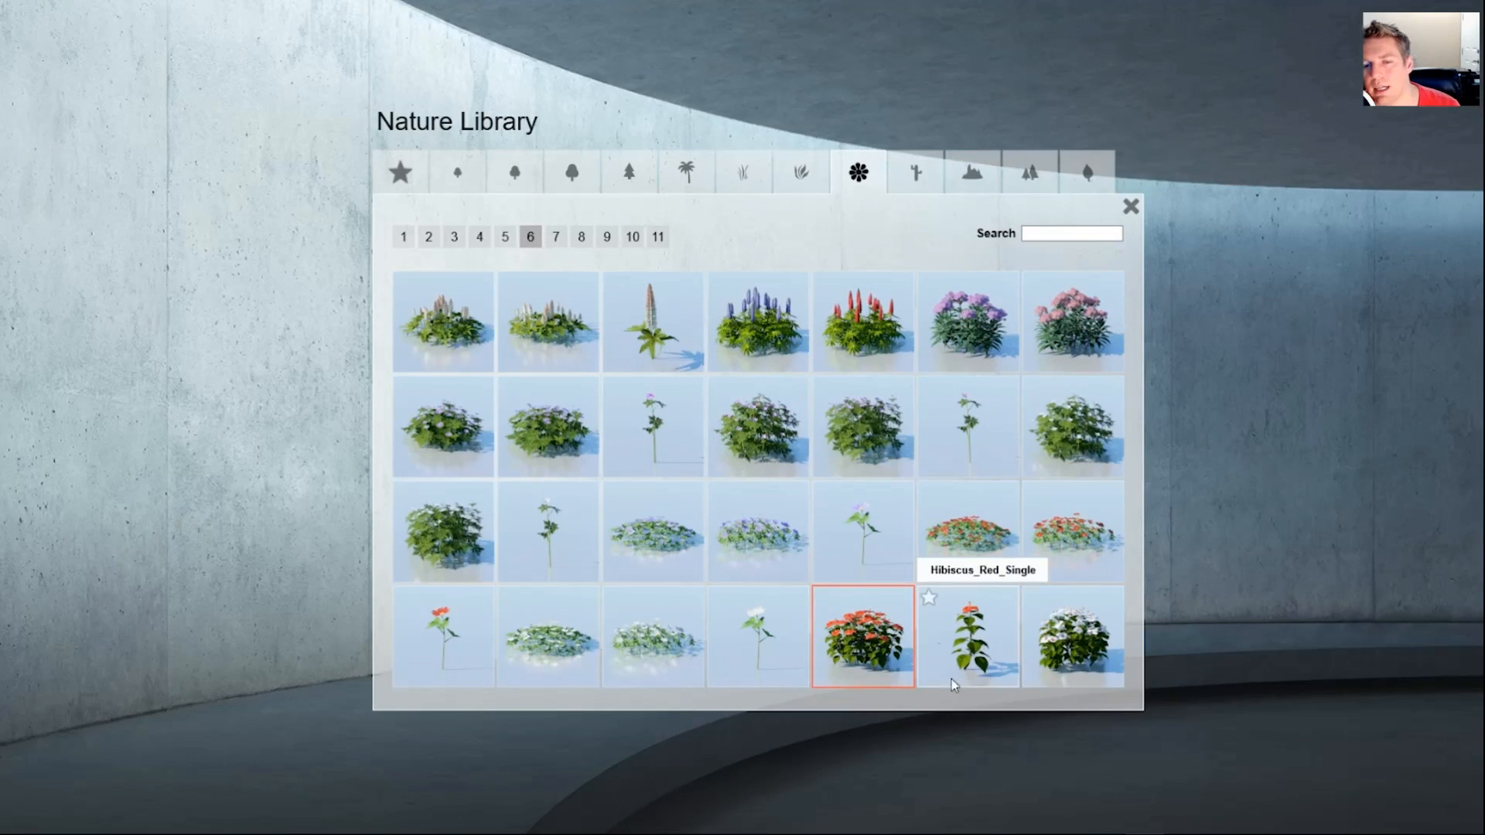
left_click(1135, 210)
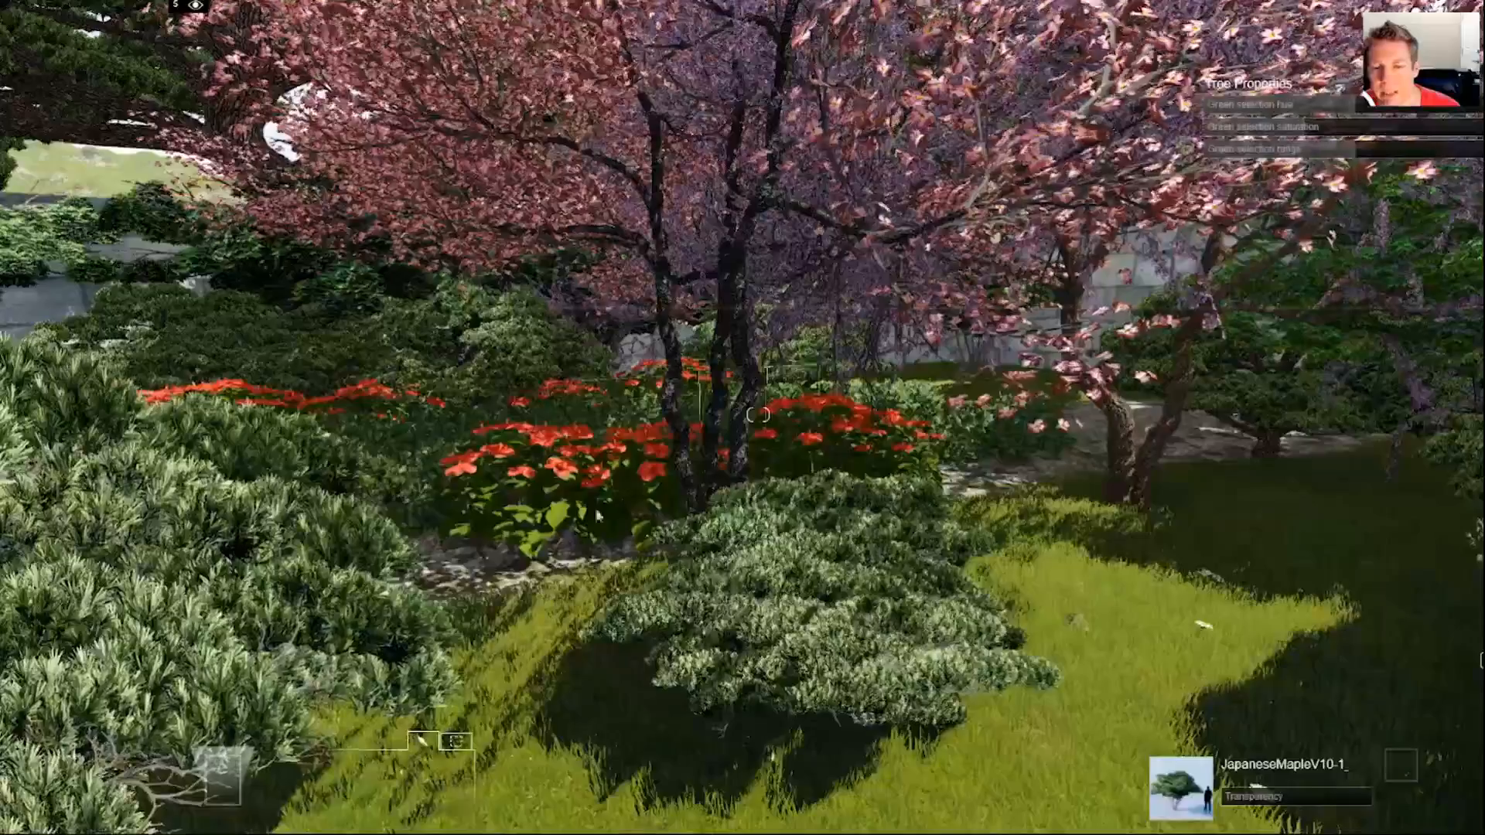
key("w")
key("s")
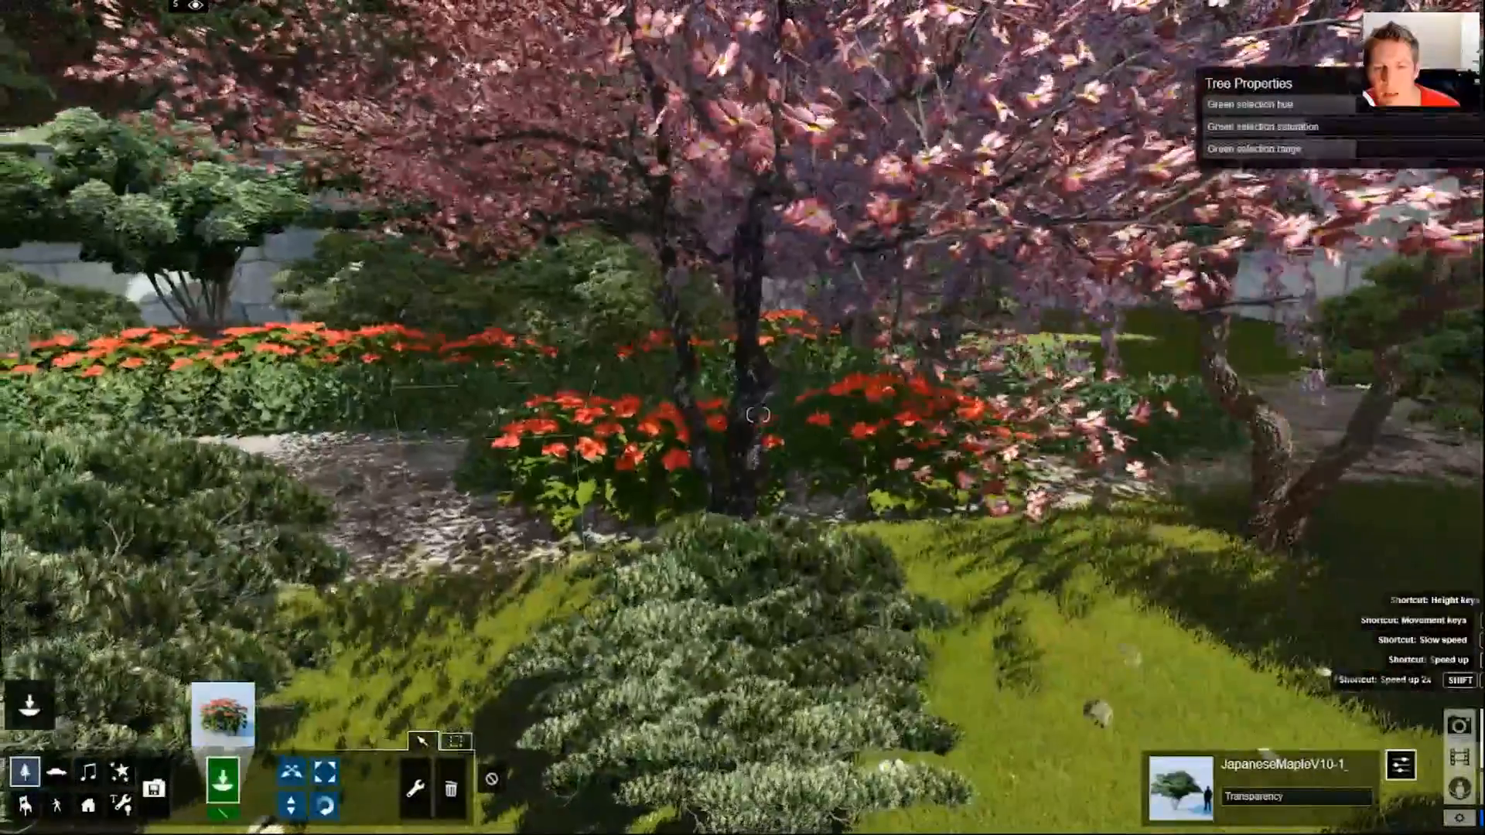
left_click(357, 520)
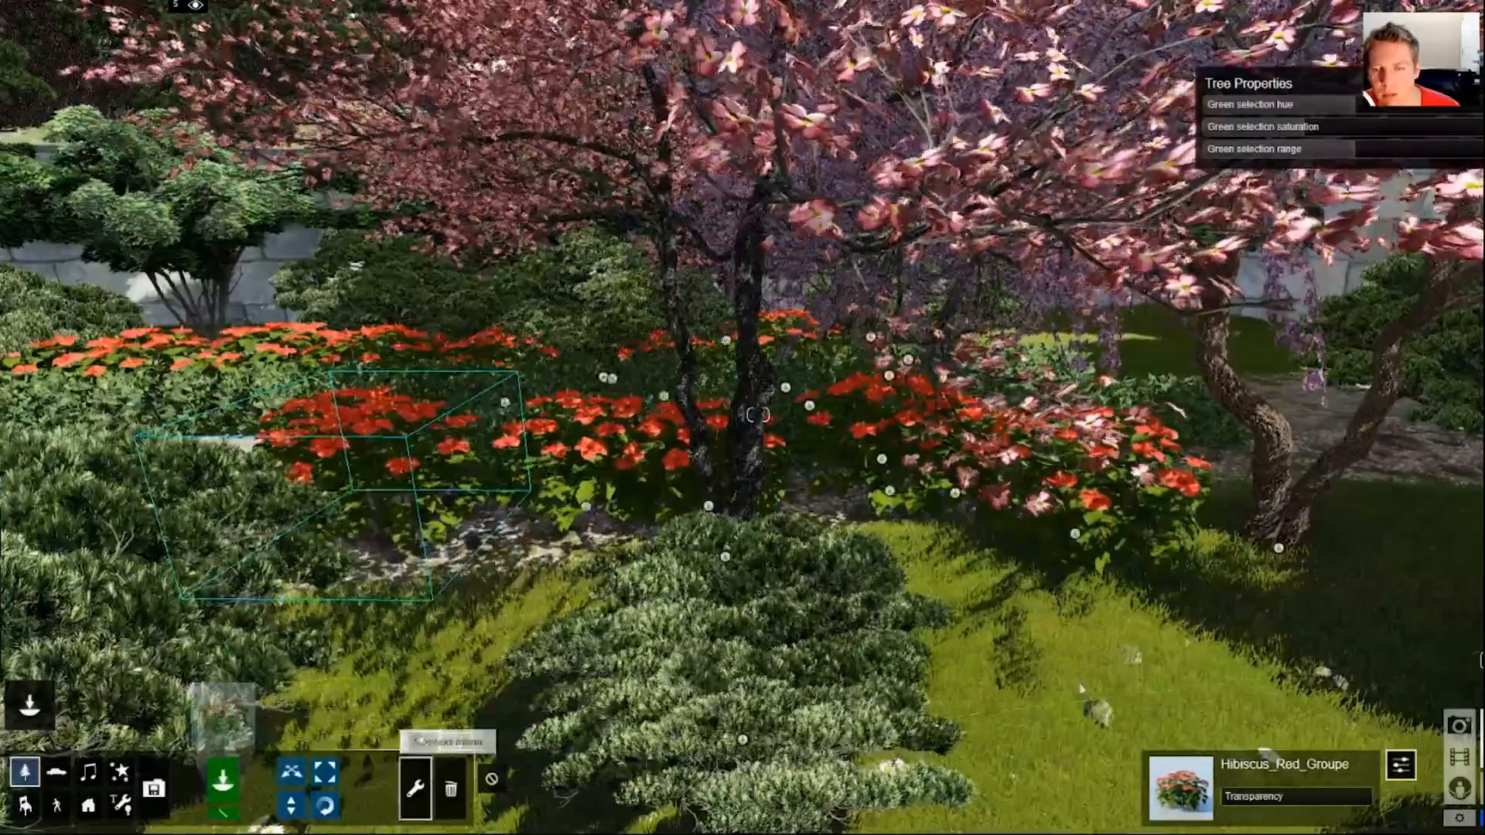
Make the tree beside the red flowers the library's current object with Select in library, and check the Nature Library
left_click(417, 789)
left_click(1273, 457)
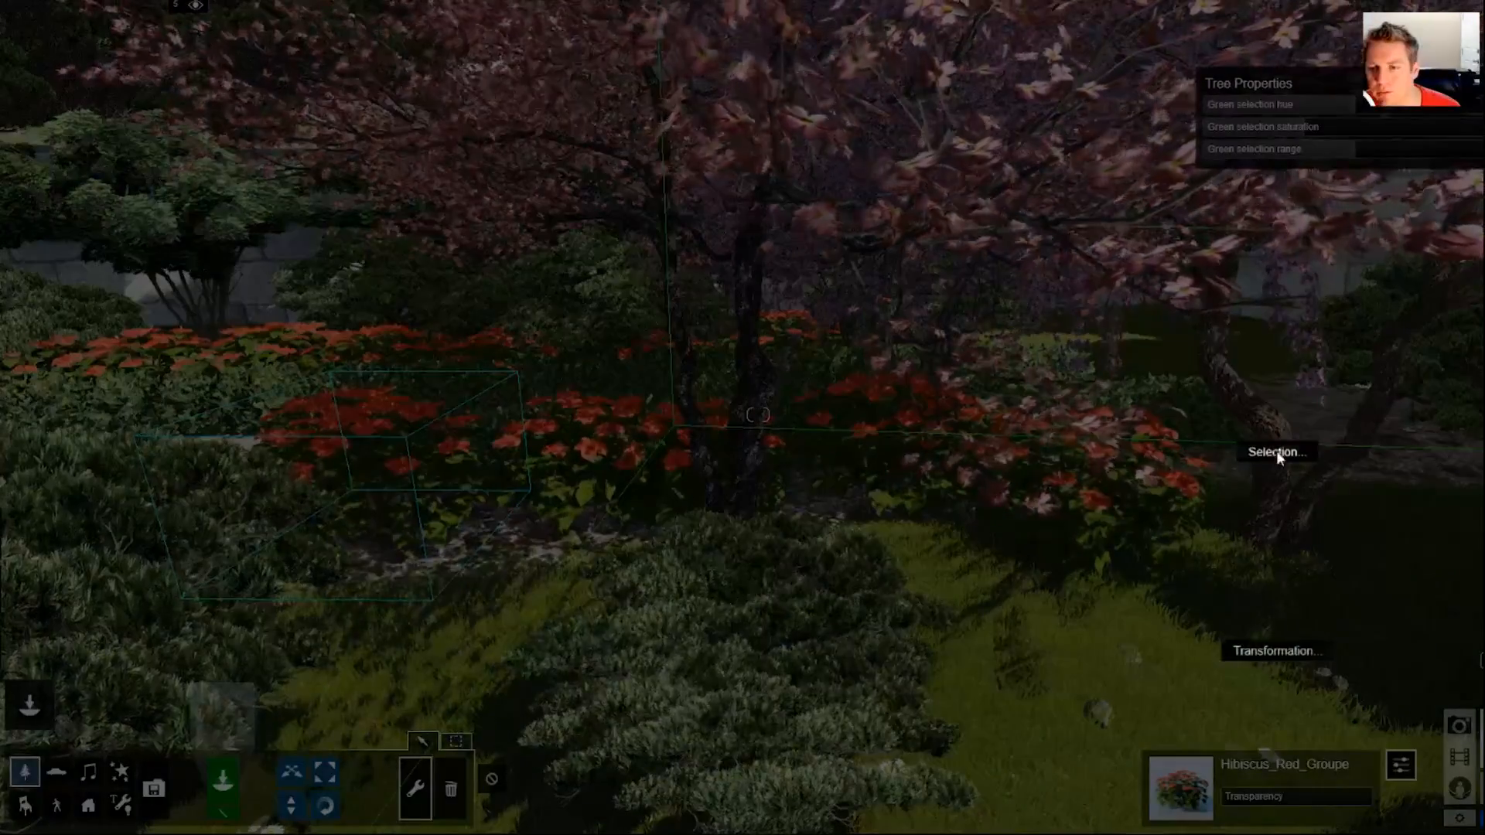
left_click(1273, 454)
left_click(1145, 425)
left_click(1164, 312)
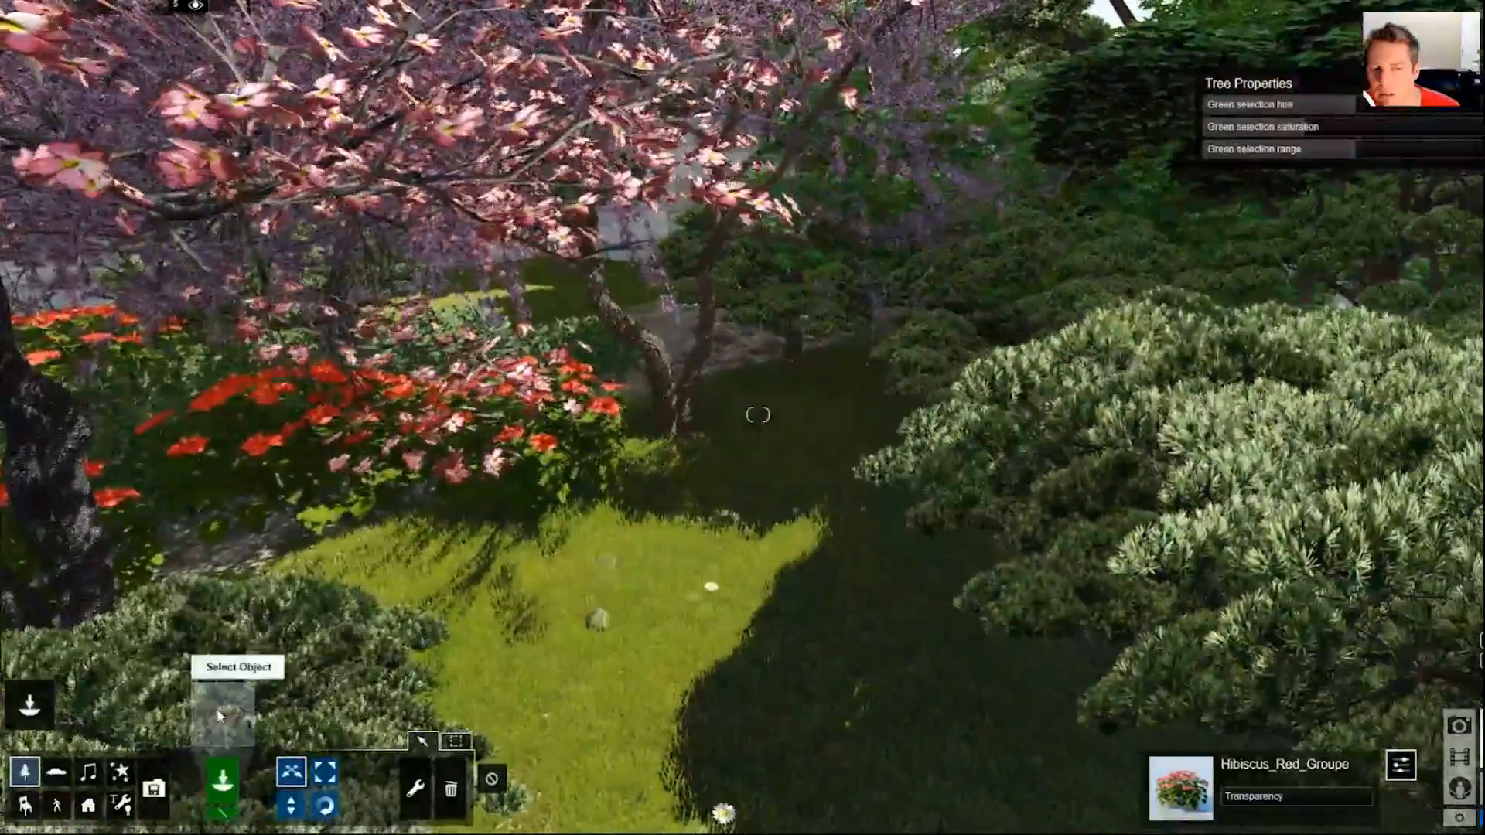
left_click(221, 714)
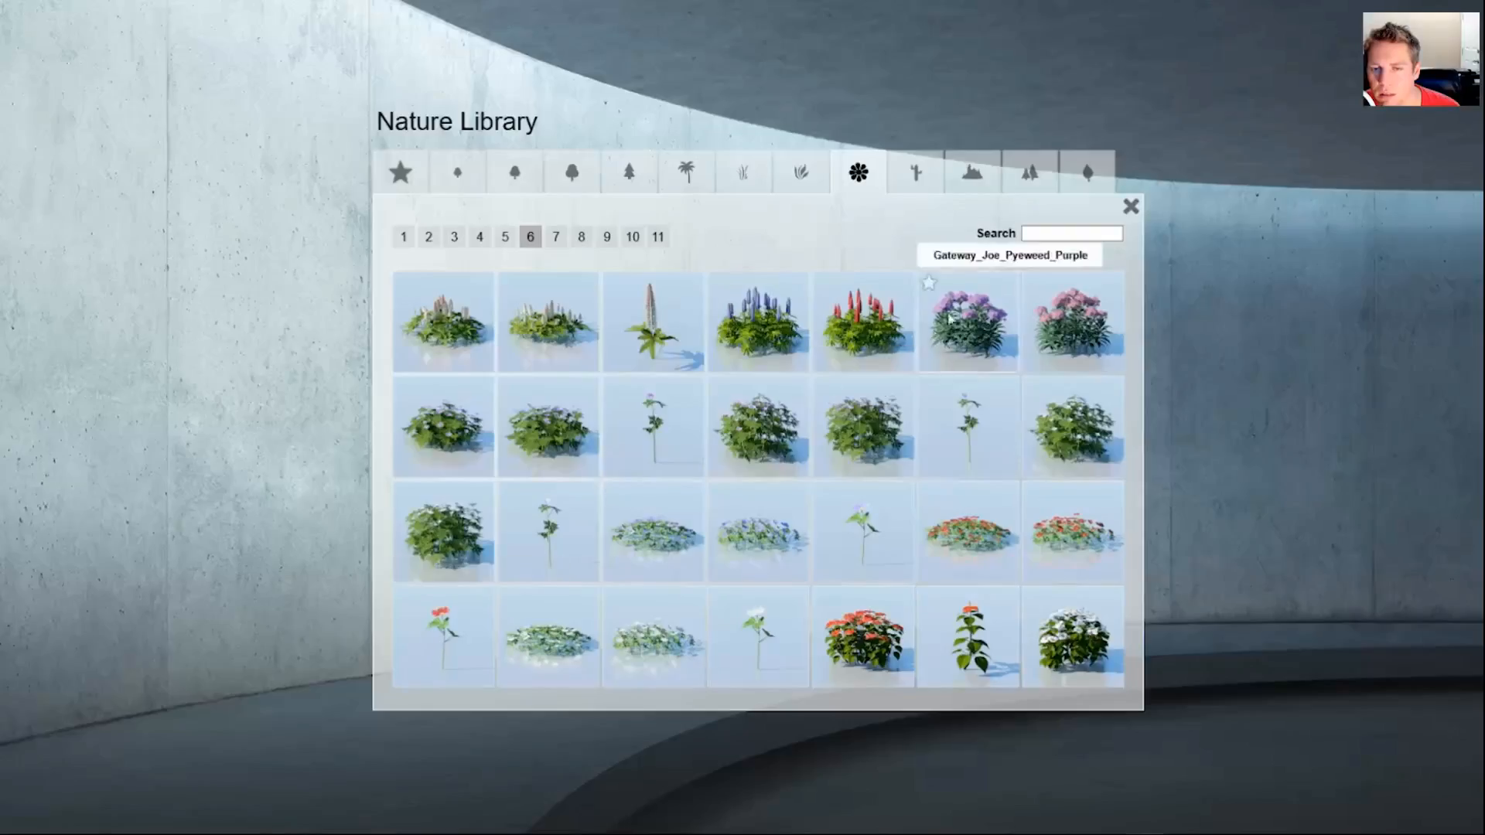
left_click(1131, 207)
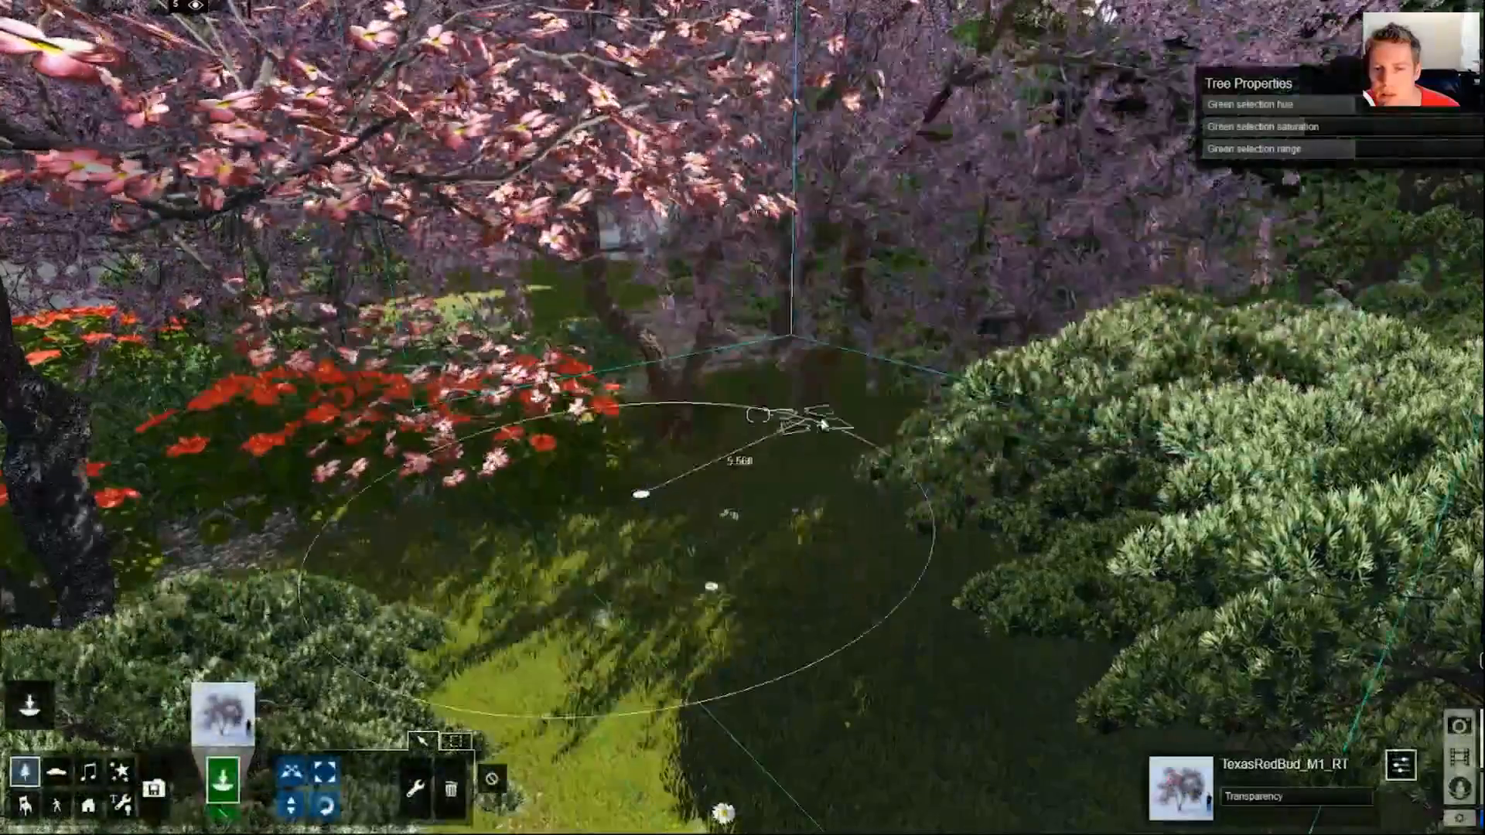
Place three TexasRedBud_M1_RT trees among the blossom trees and shrubs along the stone wall
key("s")
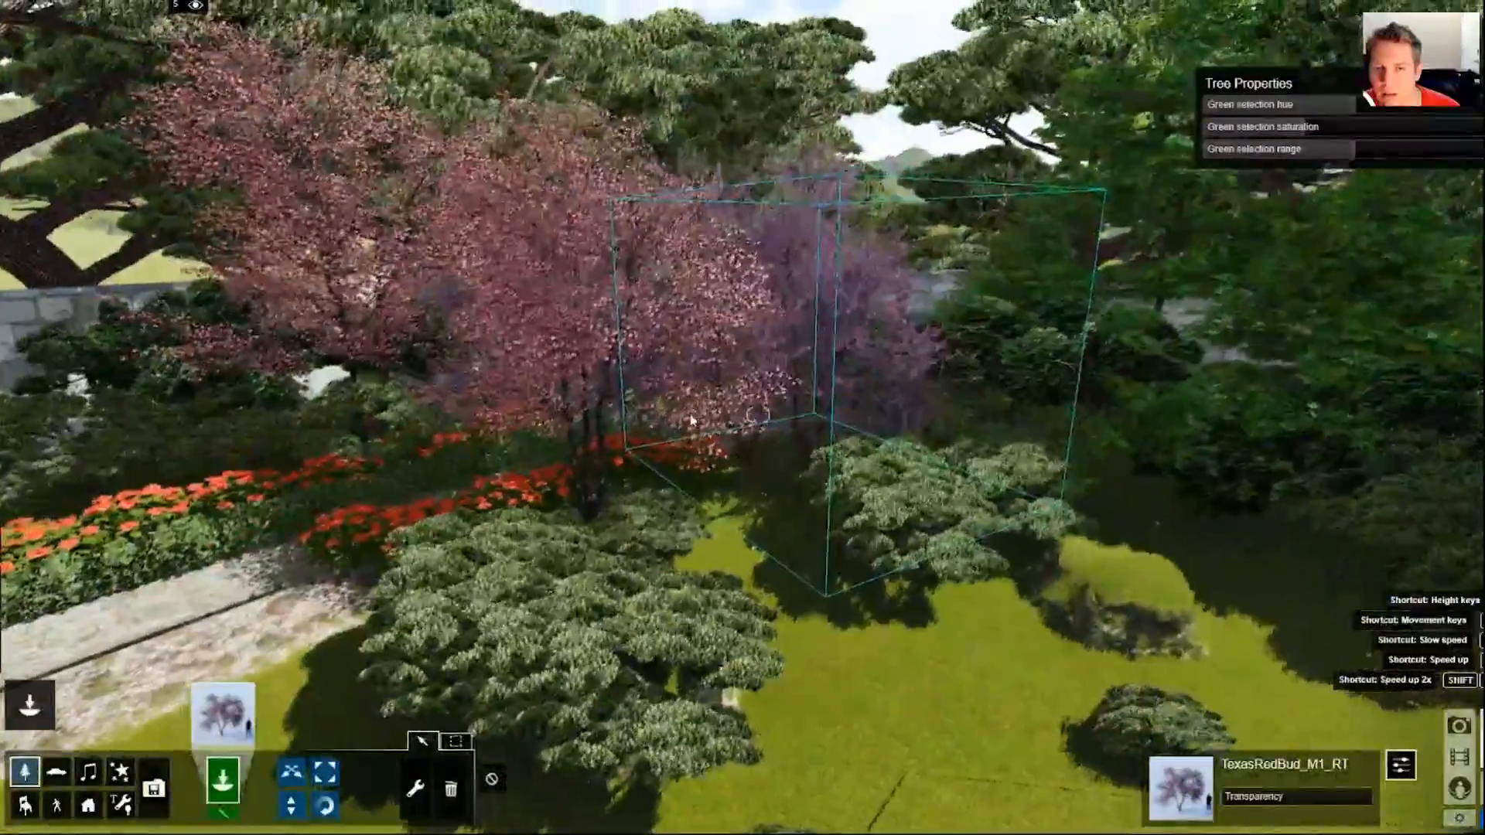
key("w")
key("s")
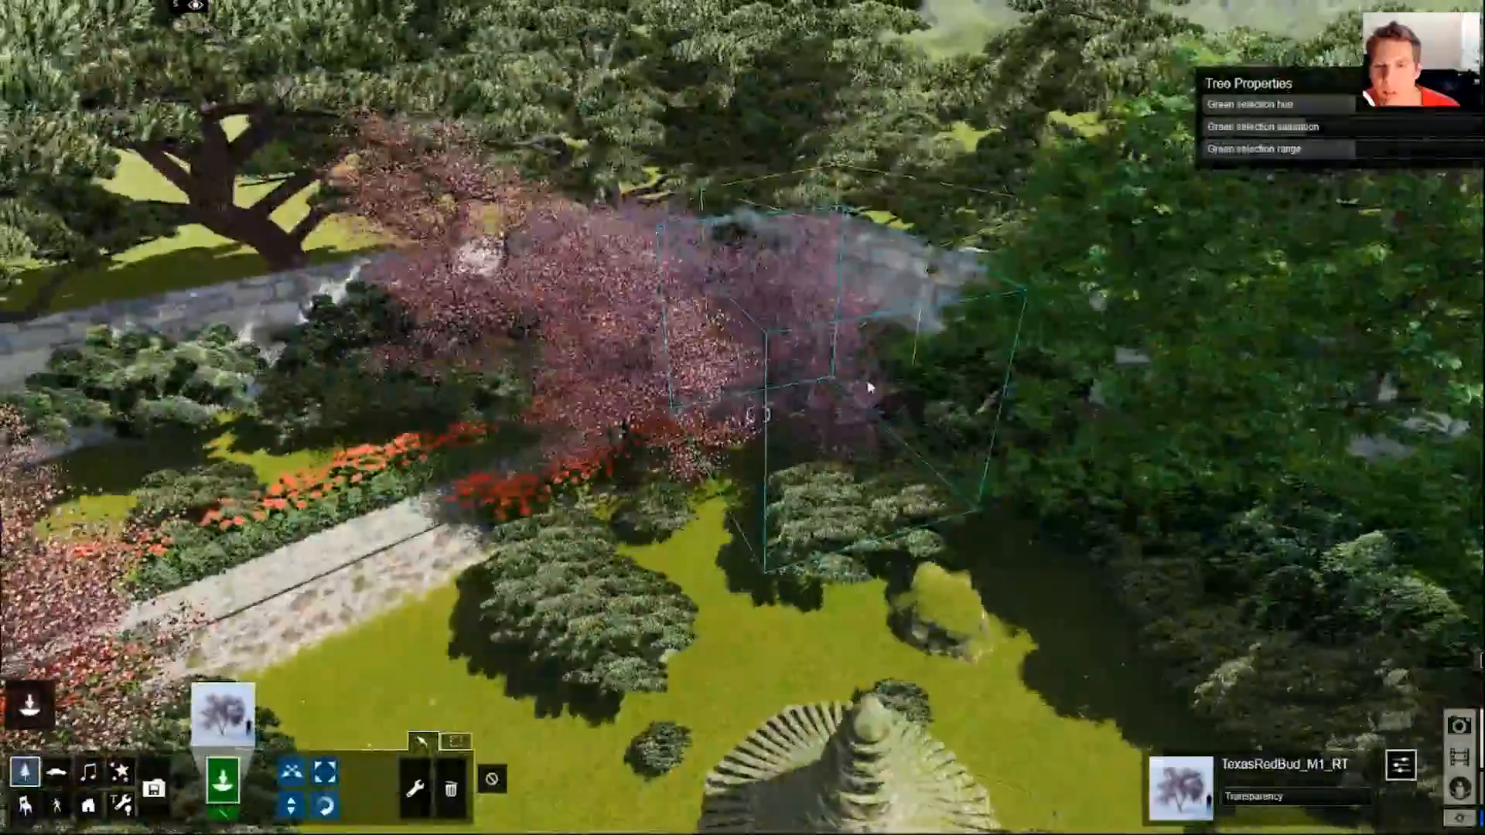
left_click(870, 388)
left_click(679, 381)
left_click(410, 348)
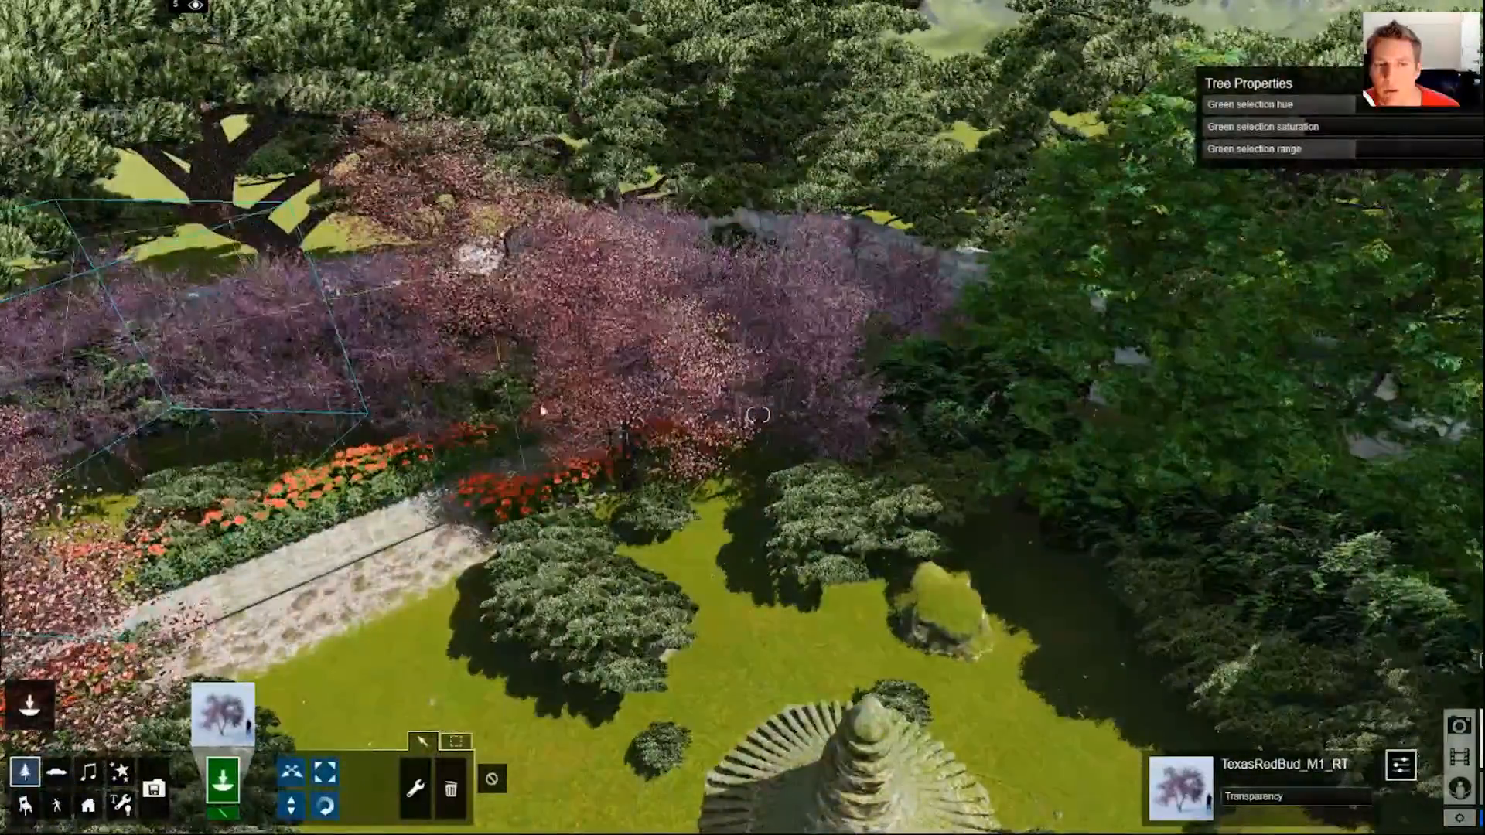
Select all shrubs identical to the low one on the grass in front of the stone patch, using Select Identical Objects
key("s")
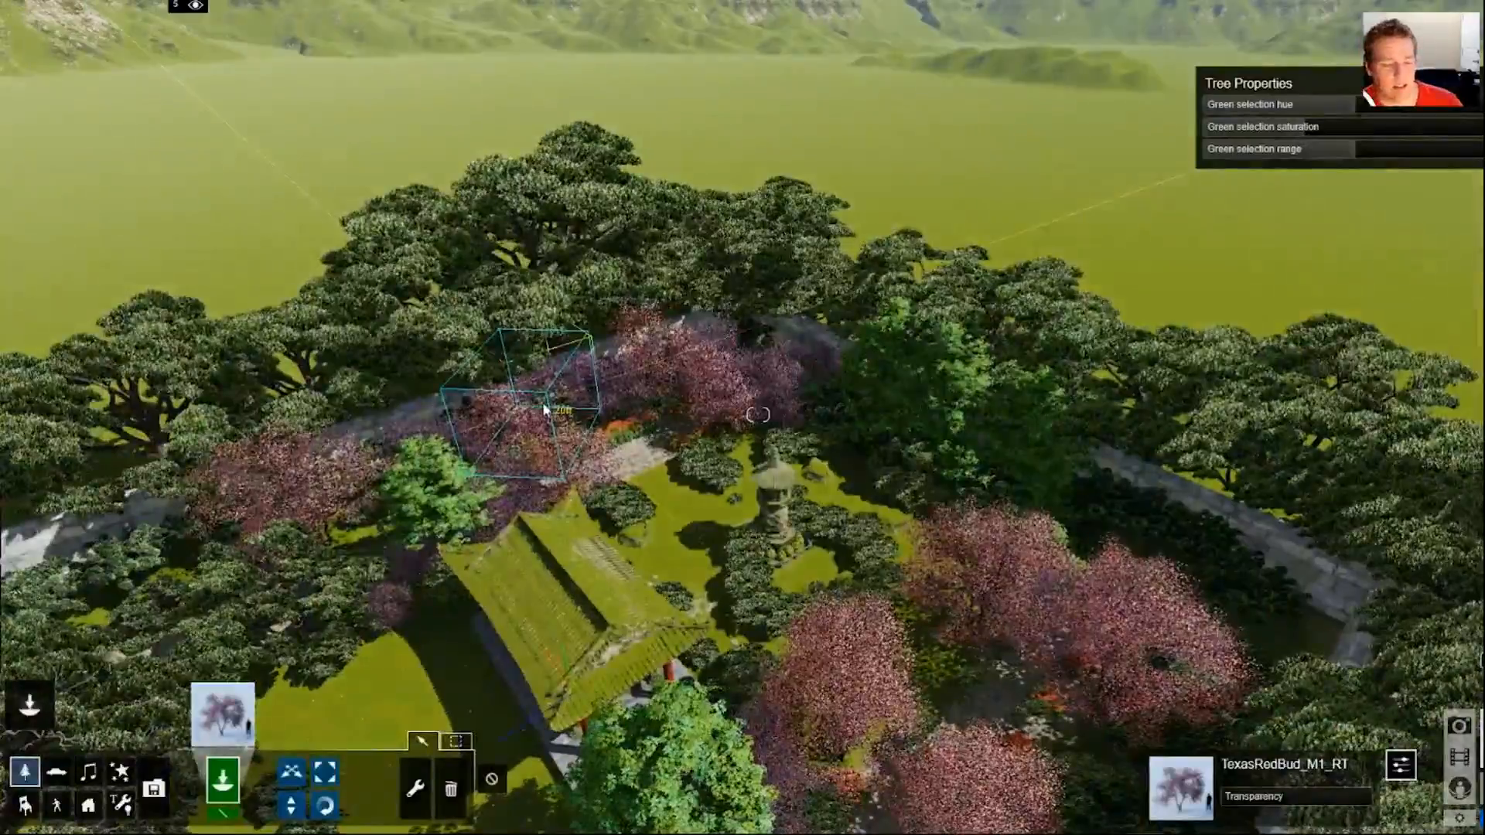
key("w")
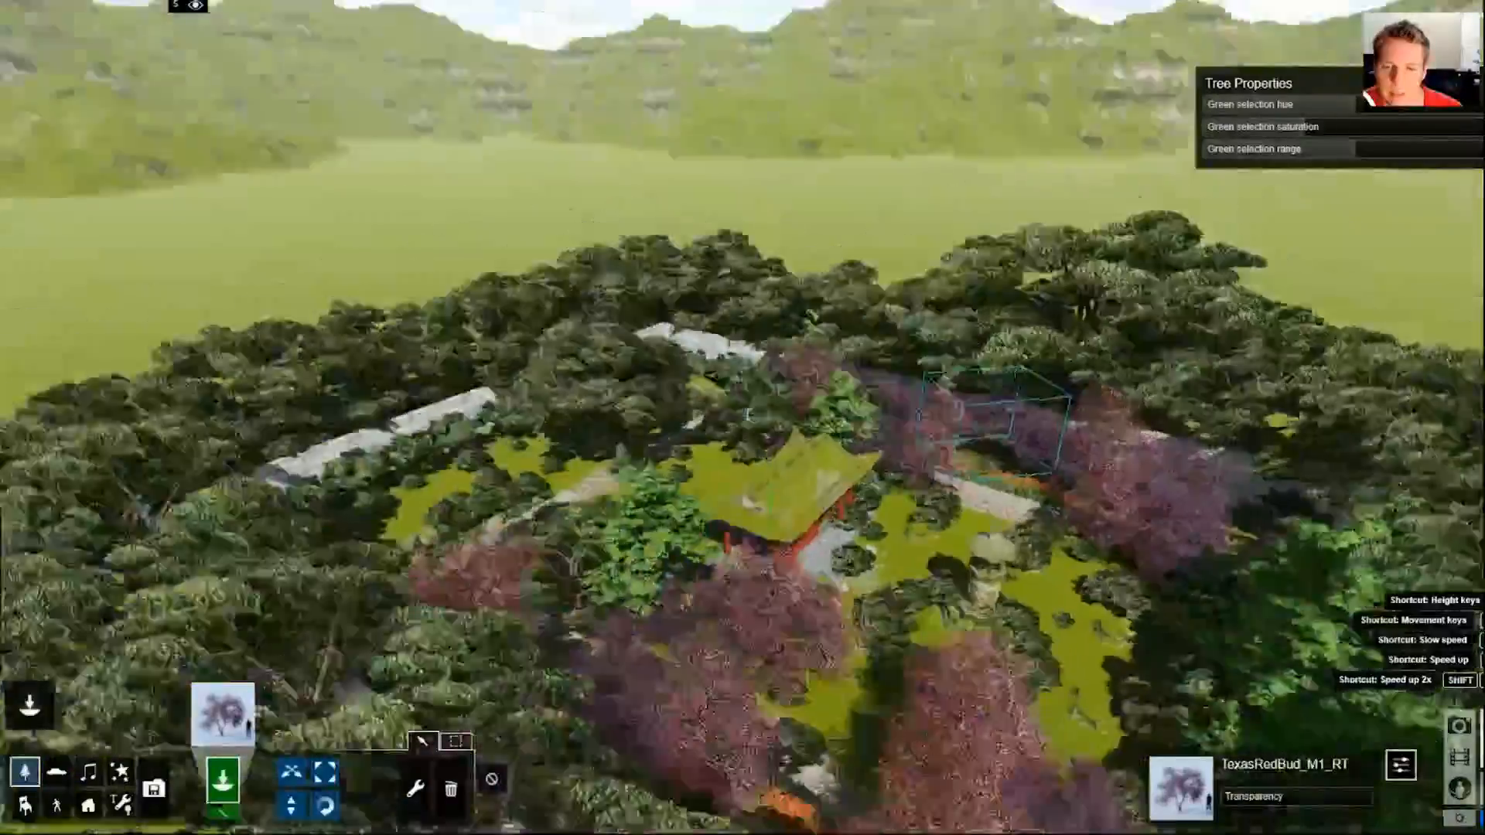
key("w")
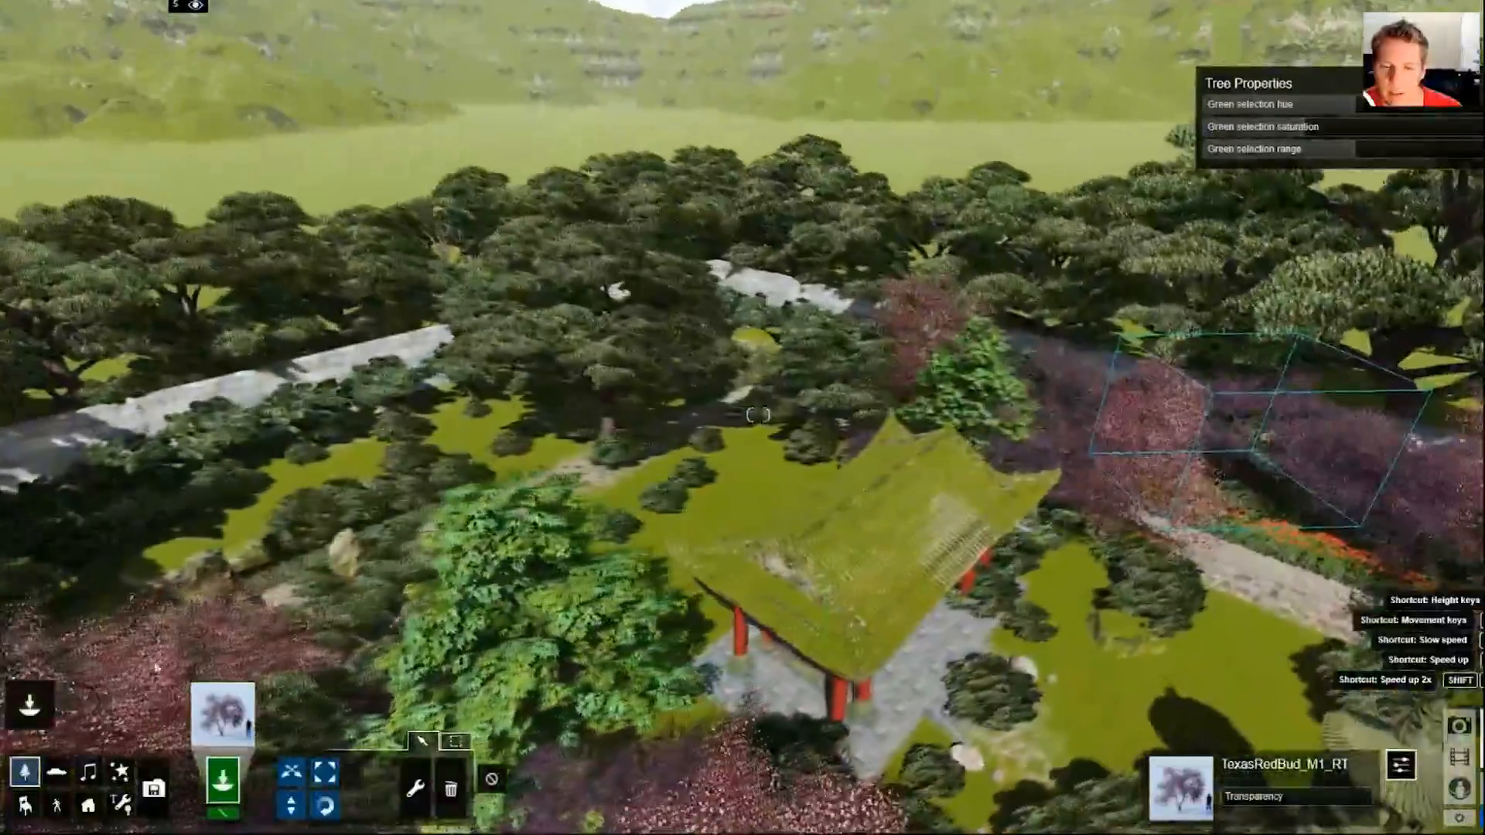
left_click(416, 789)
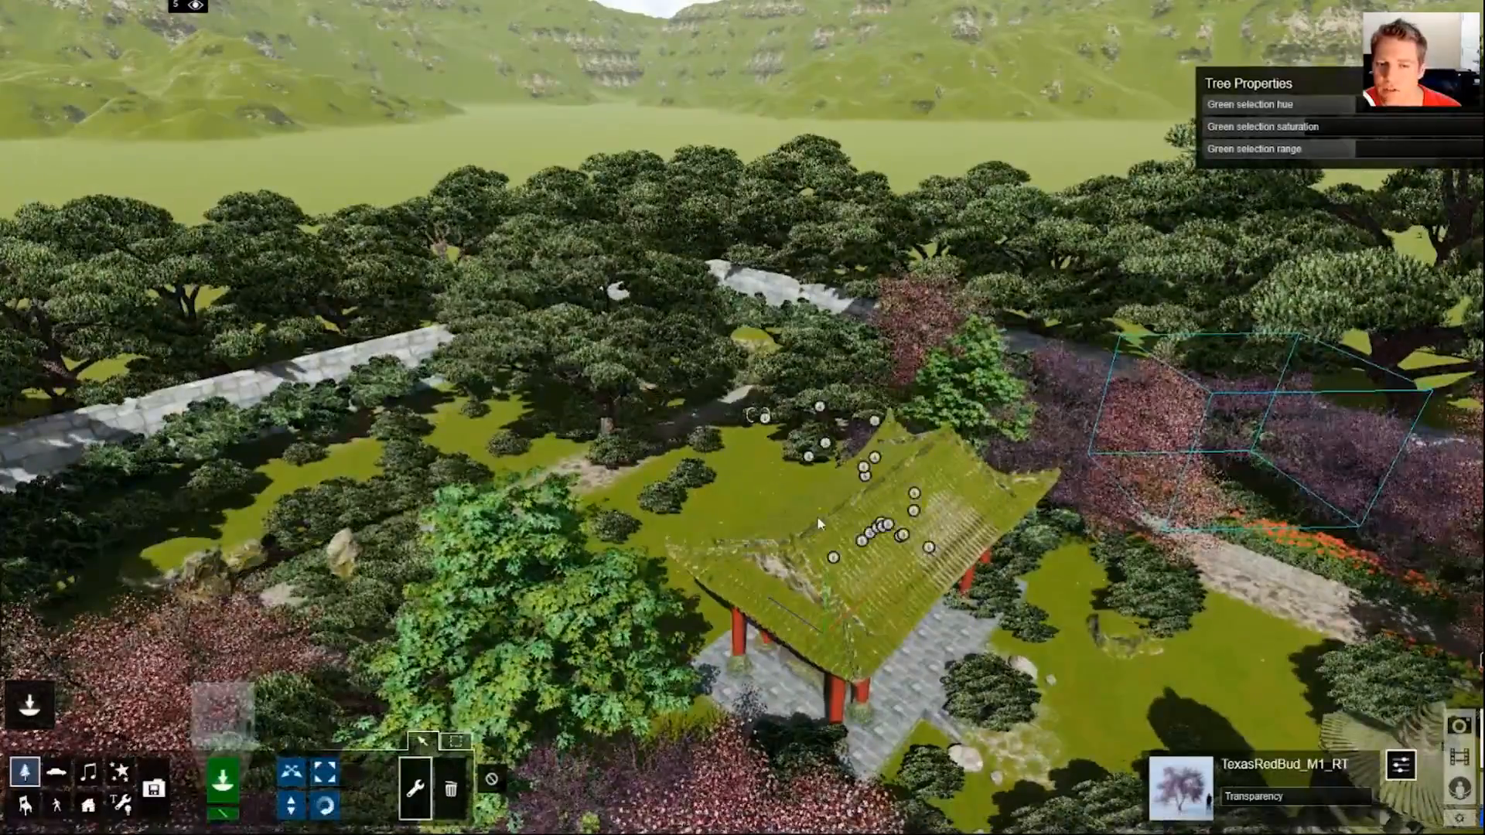
key("w")
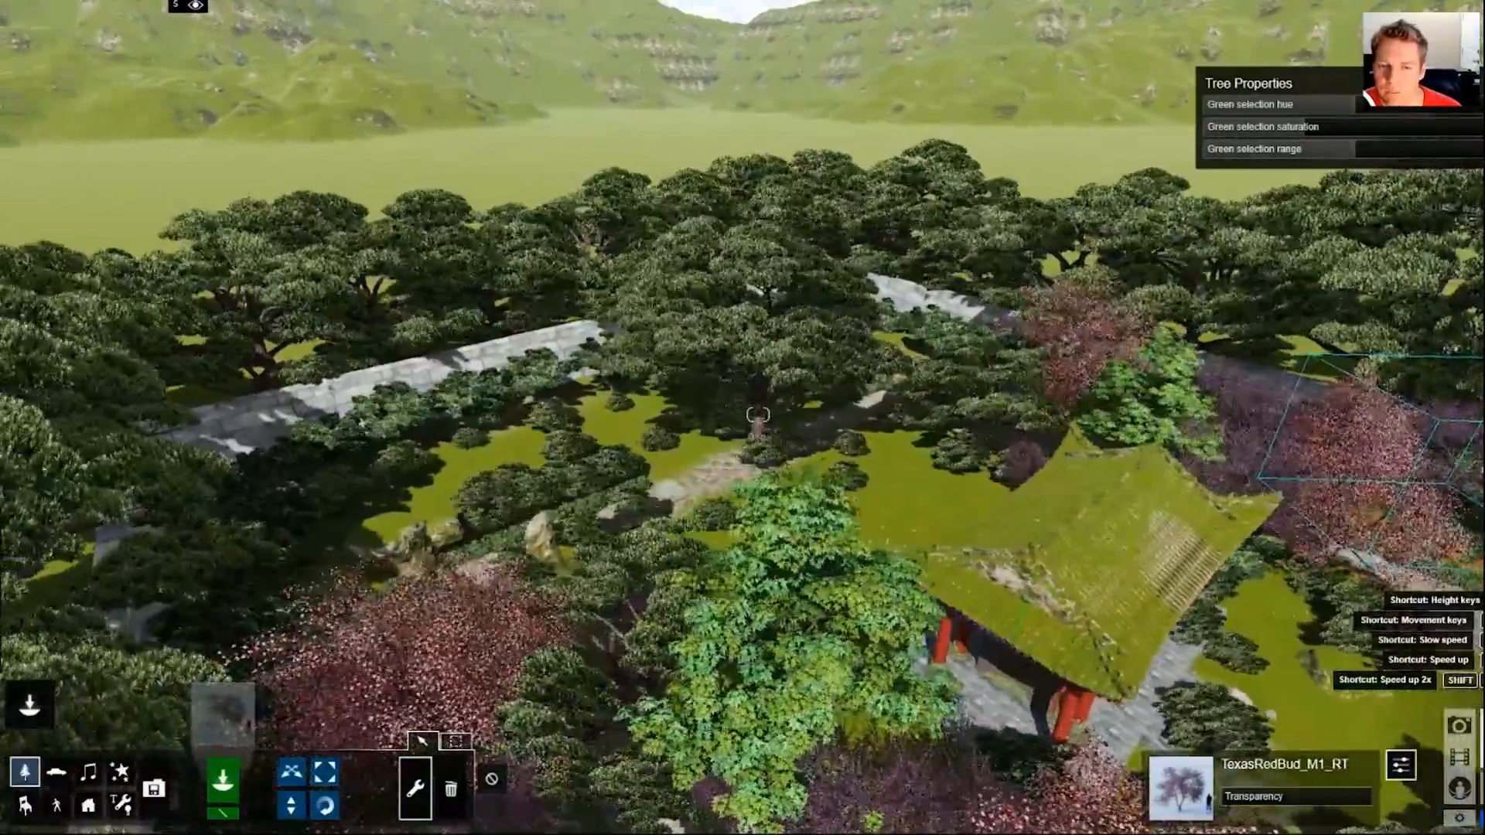
key("w")
key("s")
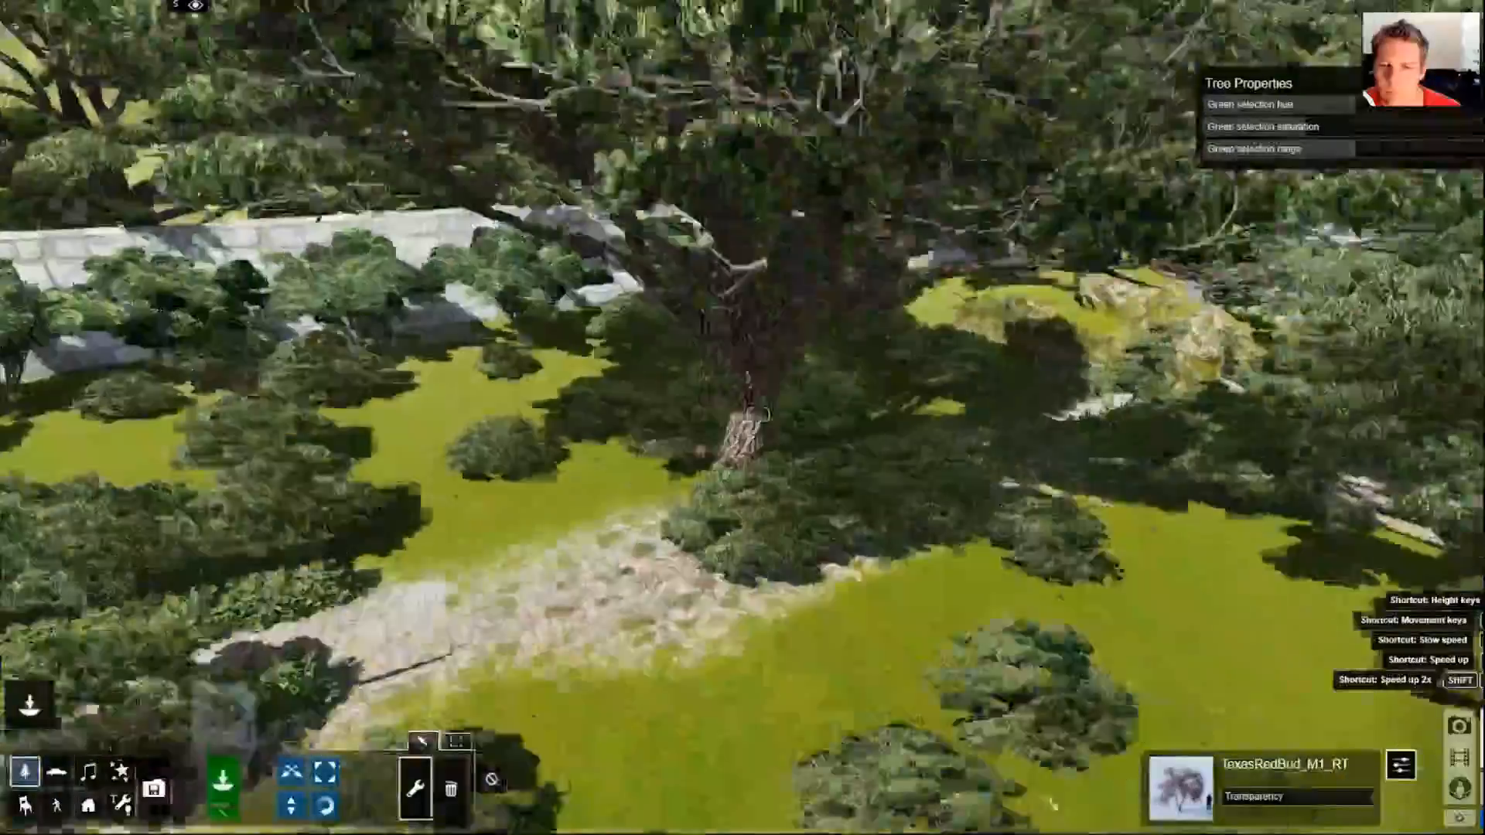
key("s")
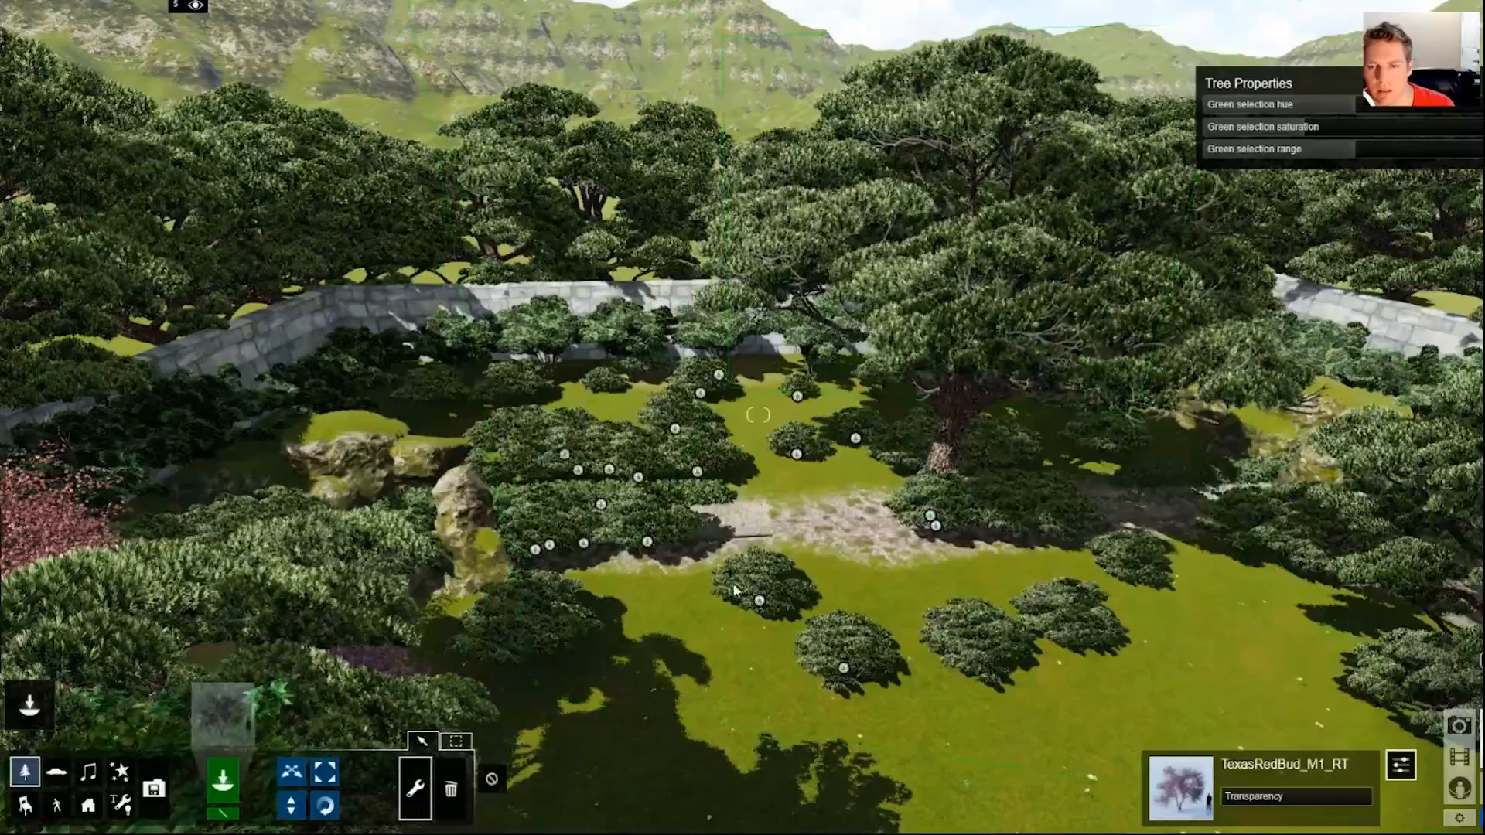
left_click(753, 508)
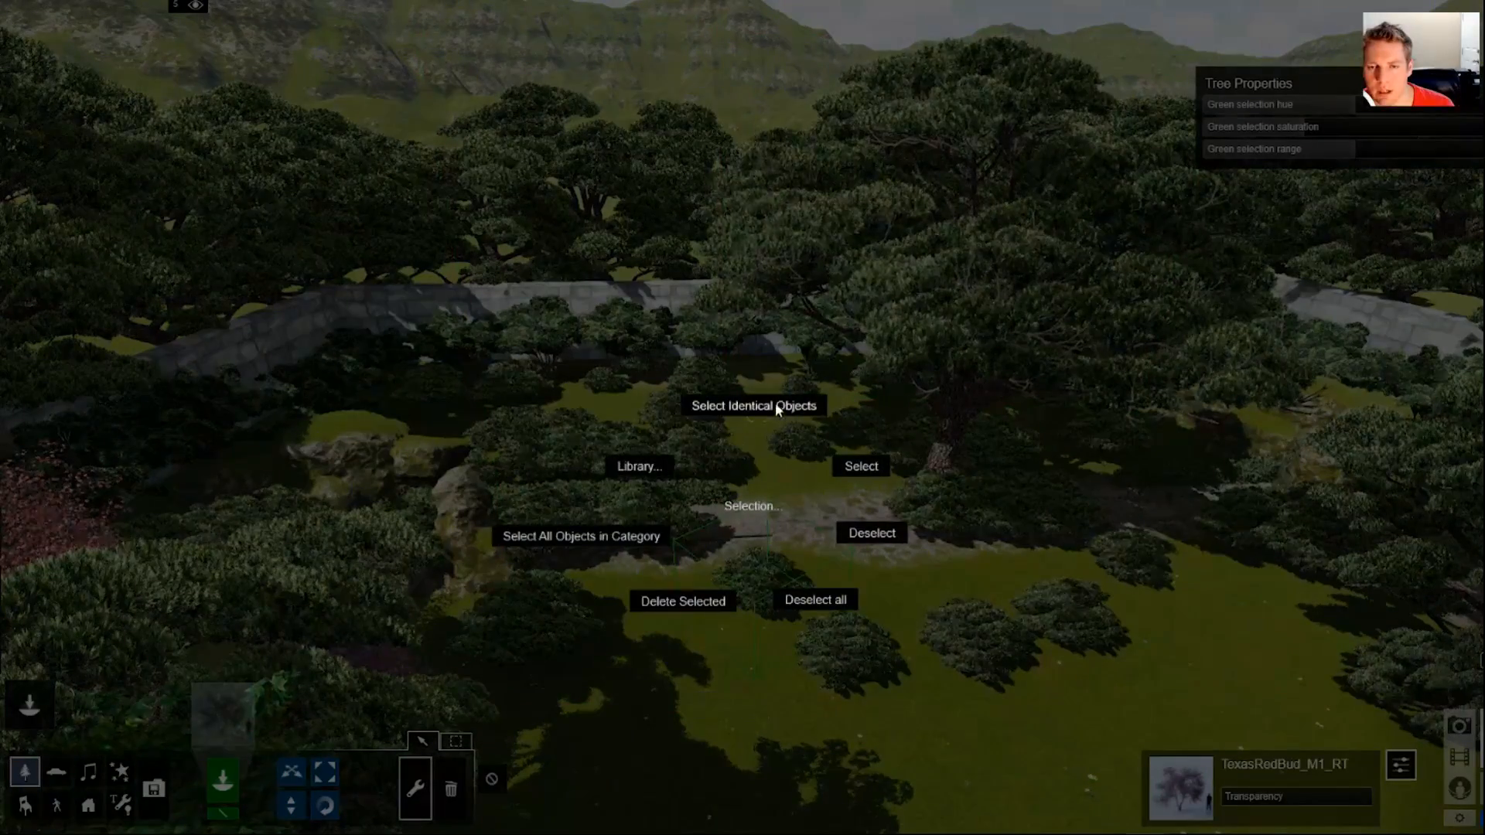
left_click(775, 404)
Randomize the rotation of the selected shrubs through the Transformation options
right_click_drag(755, 417, 762, 375)
key("w")
key("s")
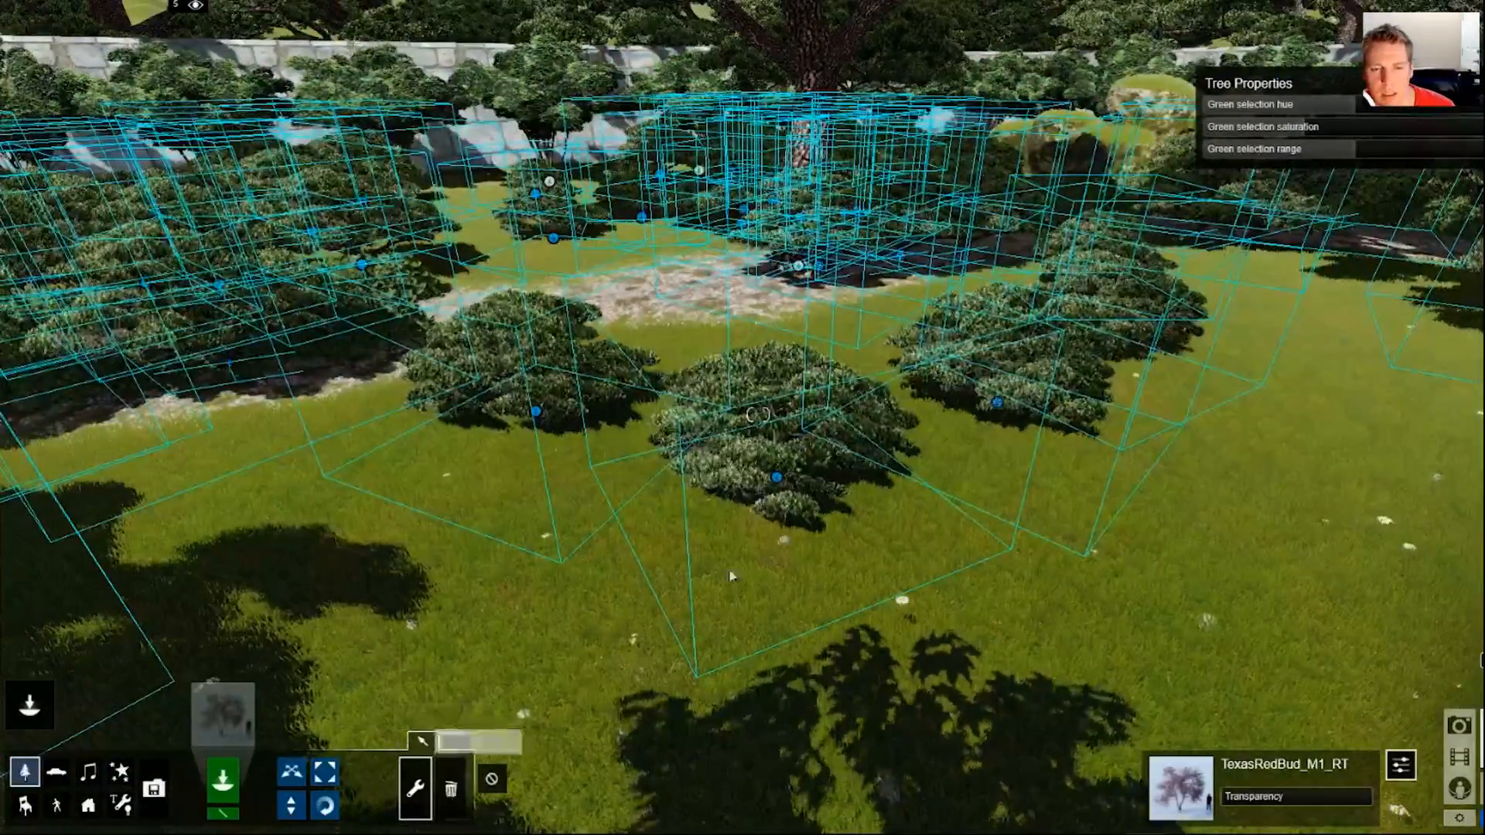
left_click(772, 480)
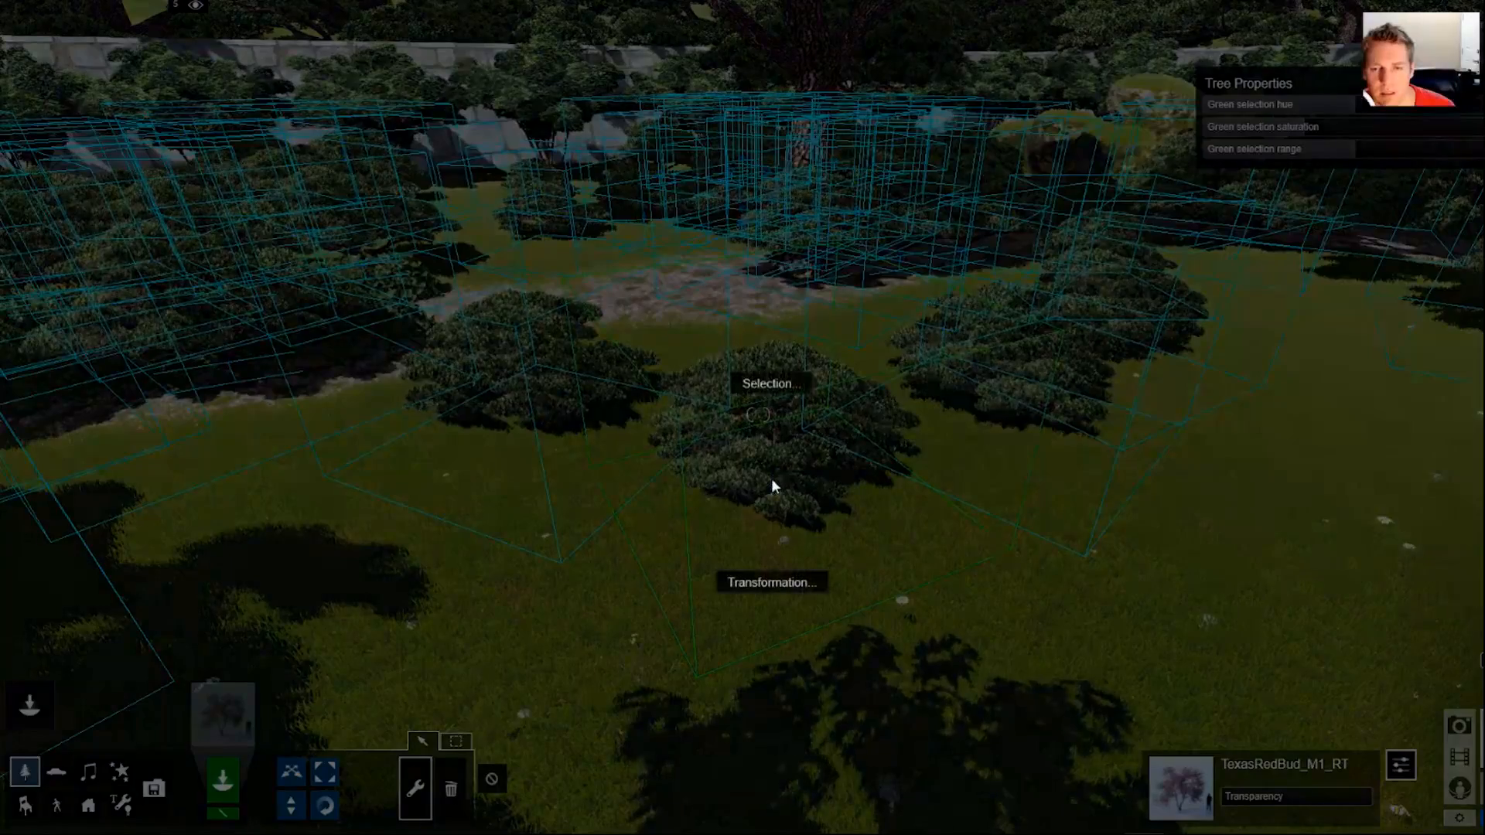
left_click(778, 583)
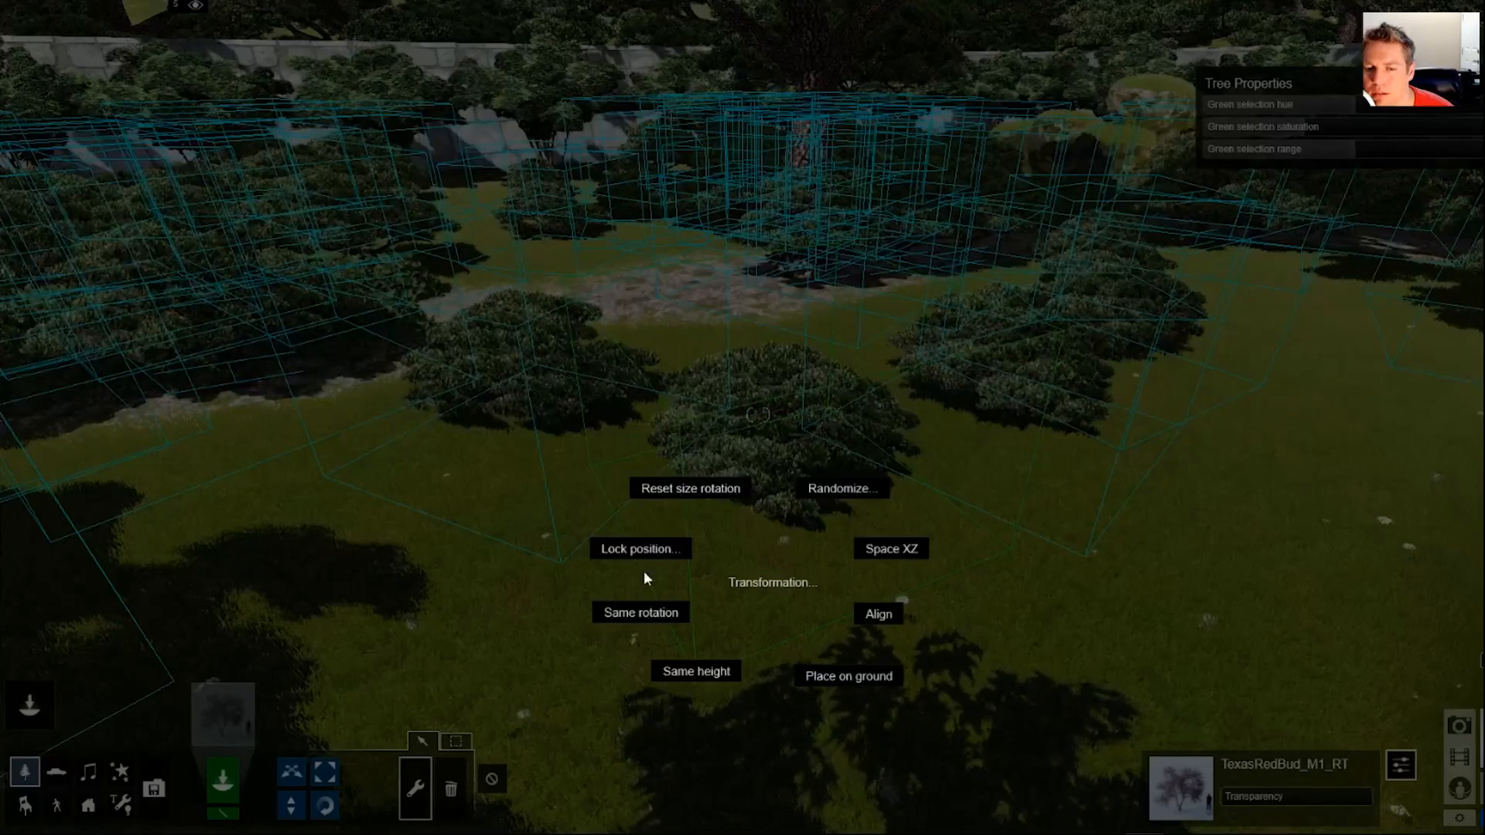
left_click(838, 489)
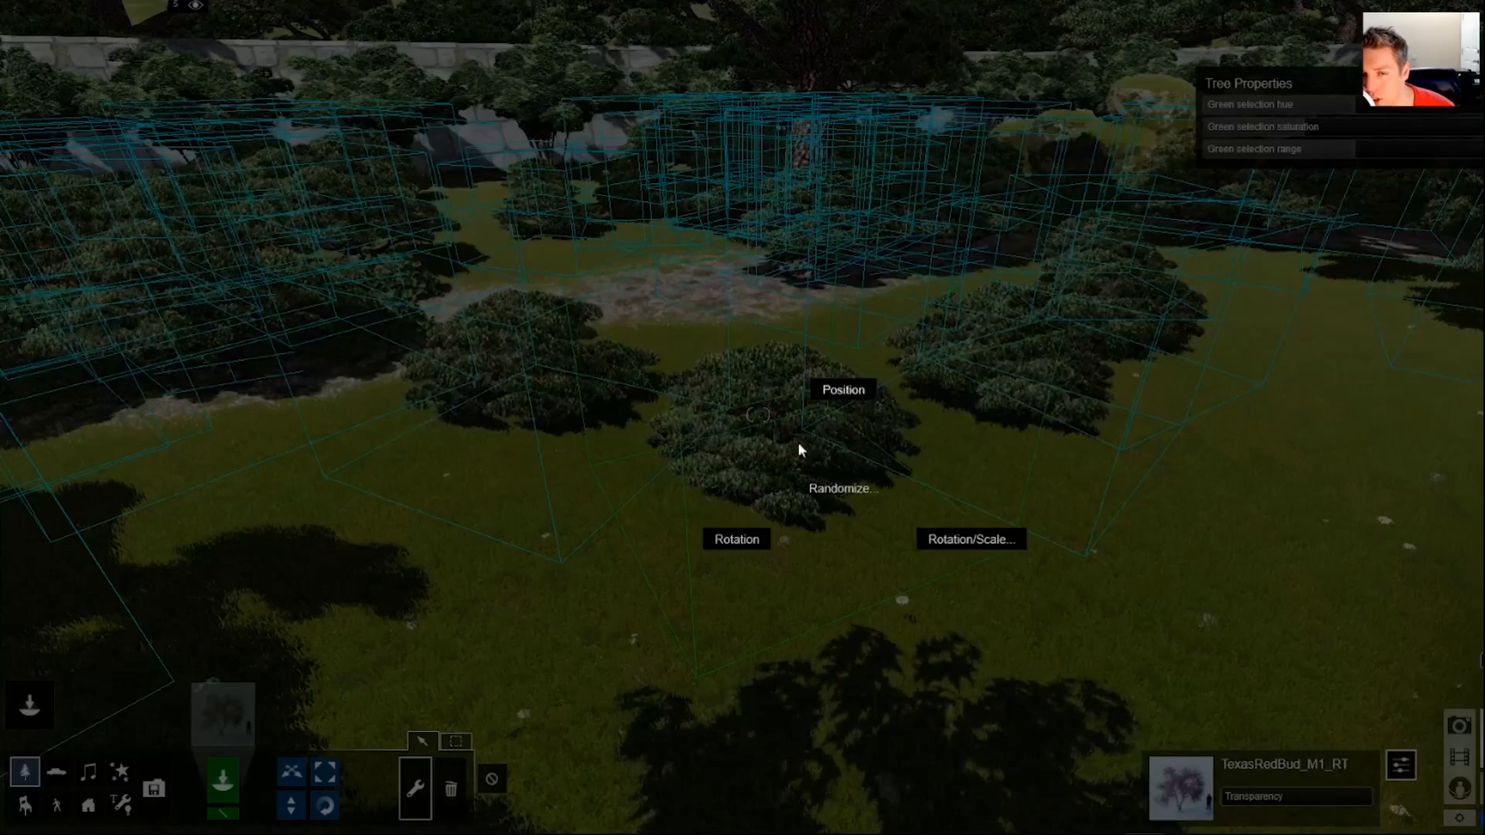
left_click(739, 539)
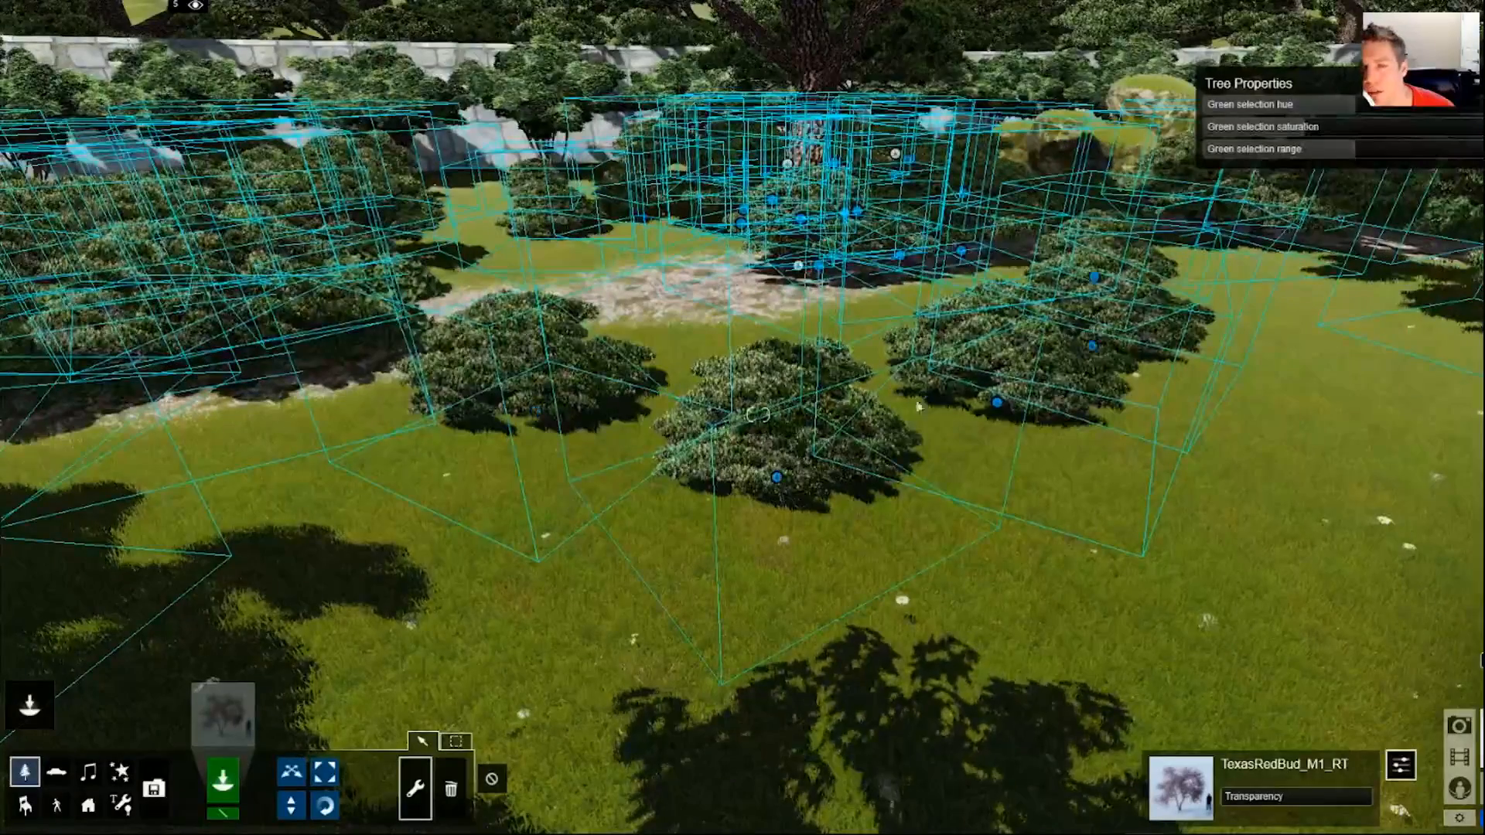
Randomize the rotation and scale of the selected shrubs with the 10% scale option
left_click(777, 477)
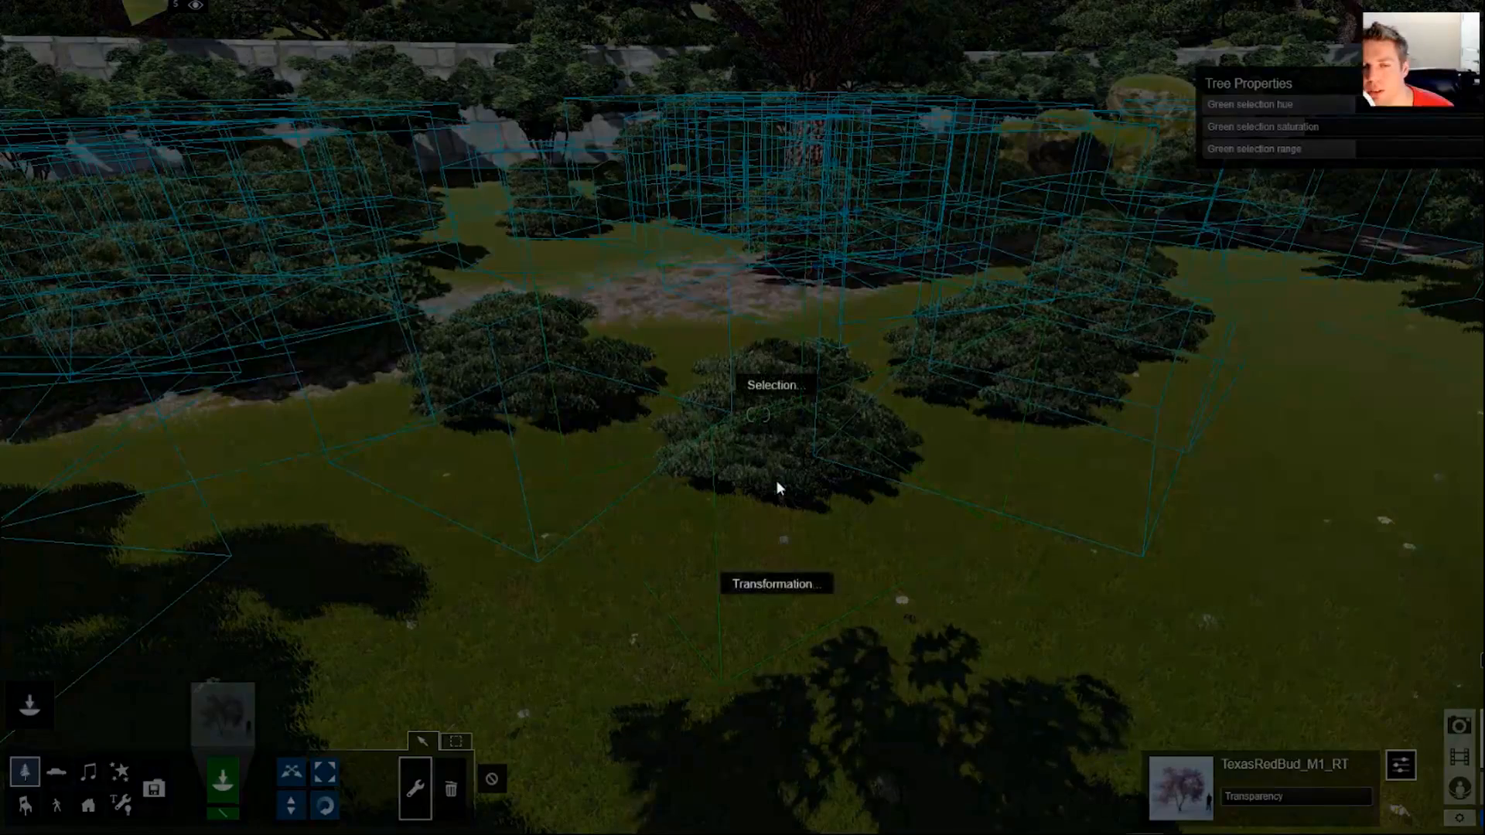
left_click(773, 583)
left_click(851, 492)
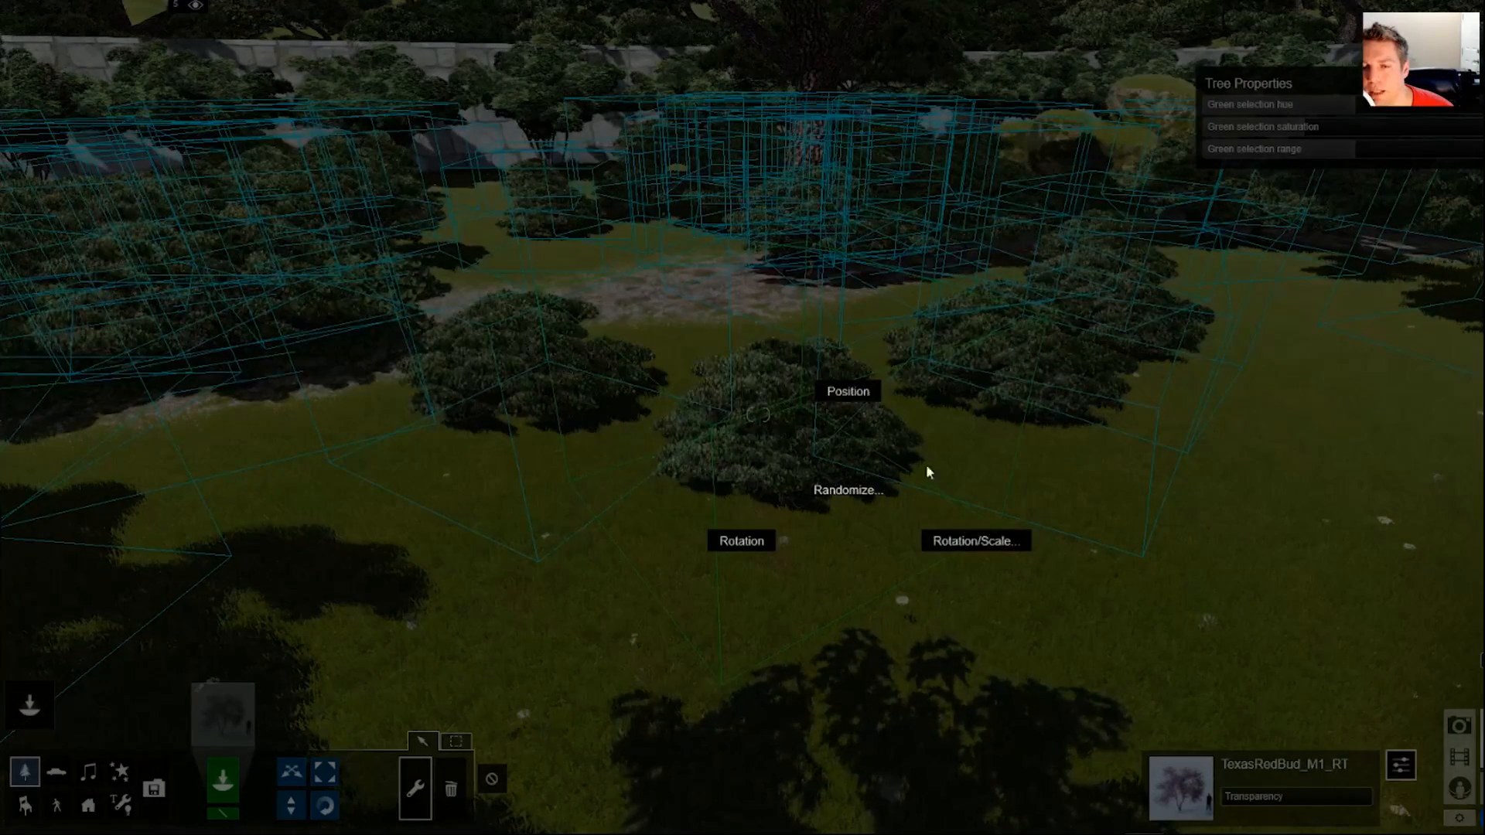
left_click(967, 549)
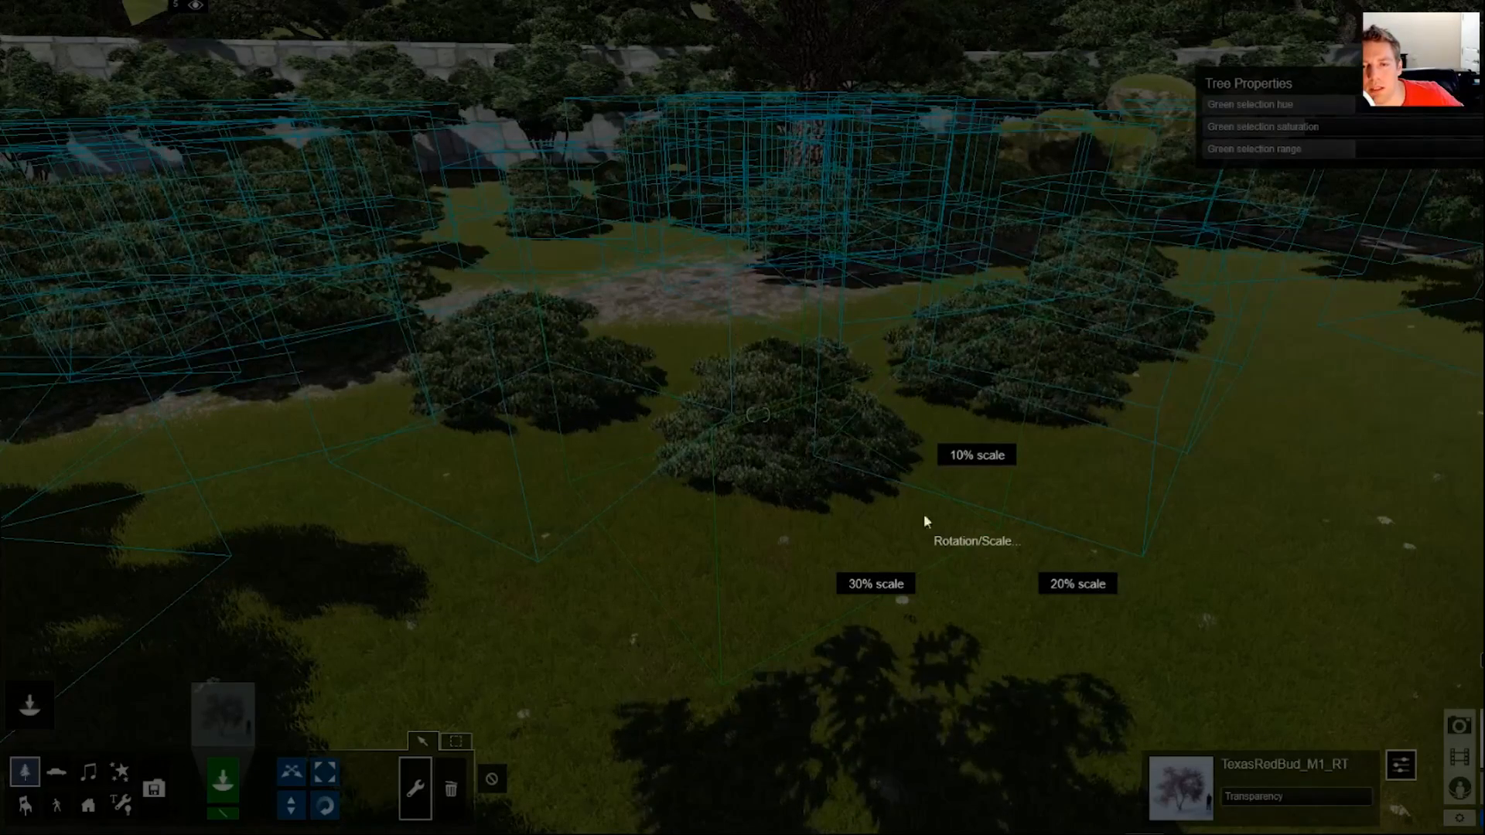
left_click(972, 453)
Randomize the rotation and scale of the selected shrubs with the 30% scale option
left_click(782, 479)
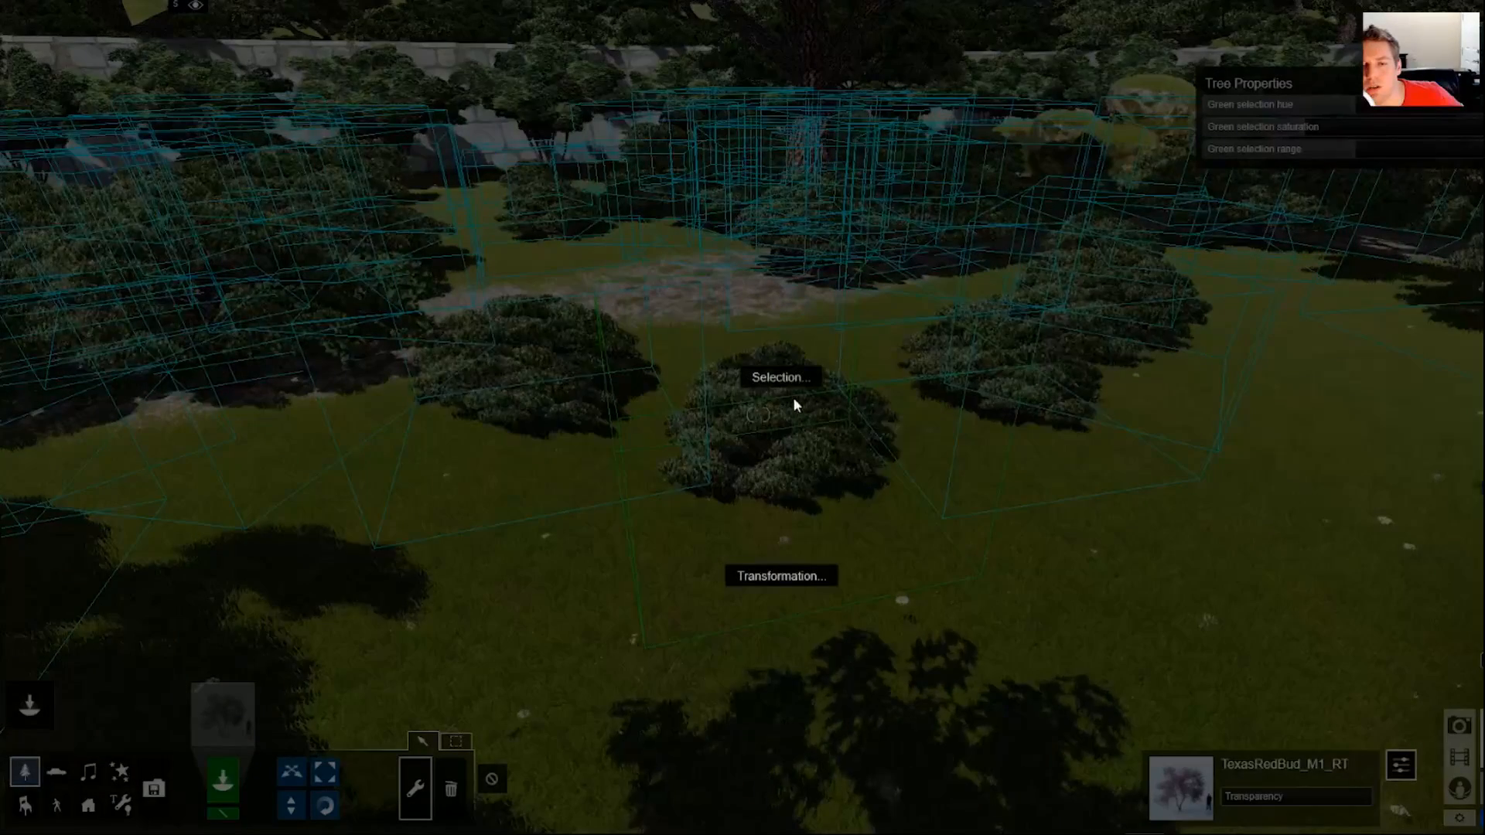
left_click(783, 574)
left_click(846, 487)
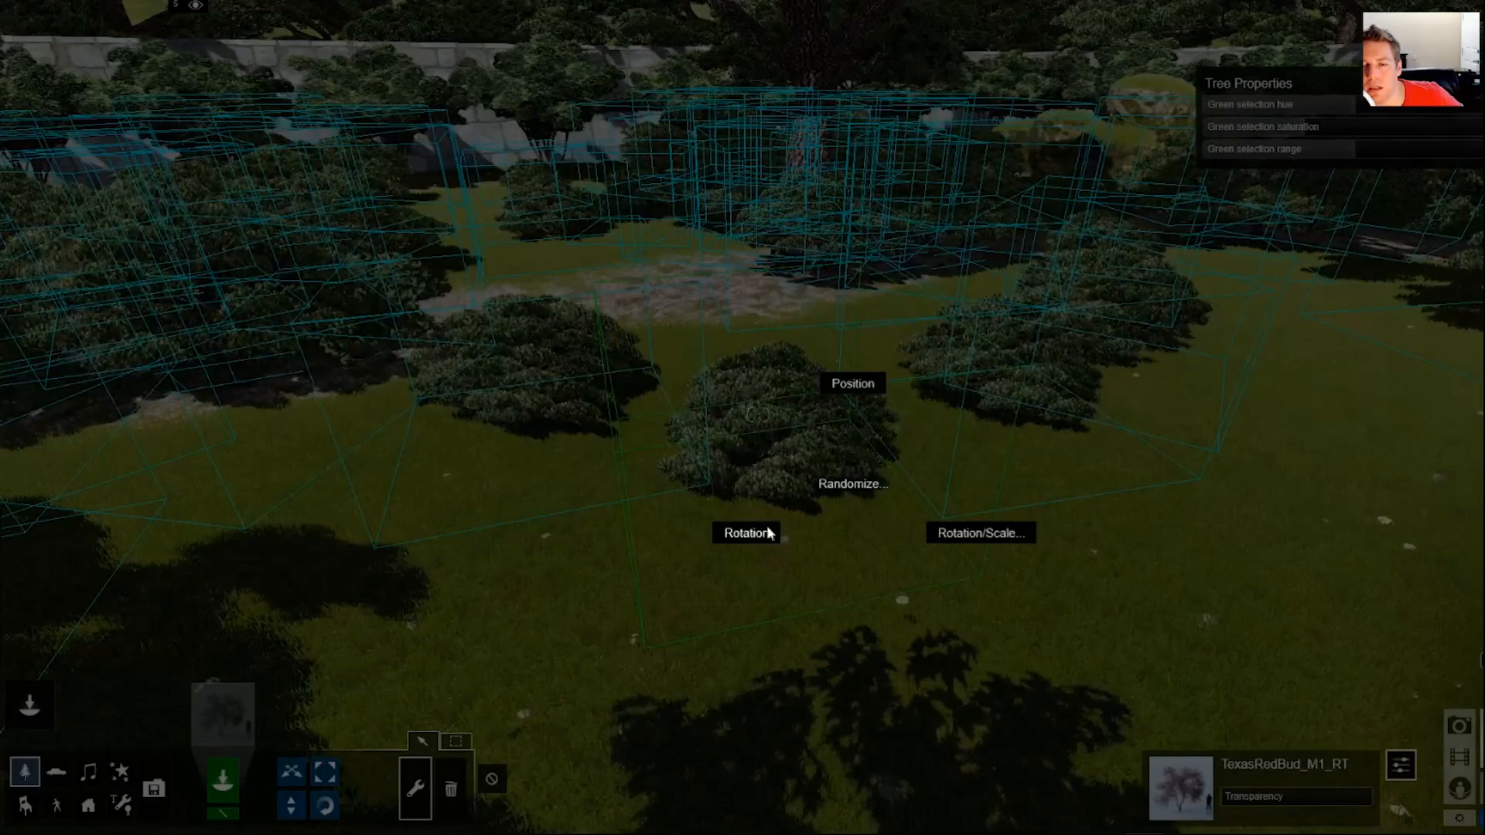
left_click(962, 534)
left_click(866, 574)
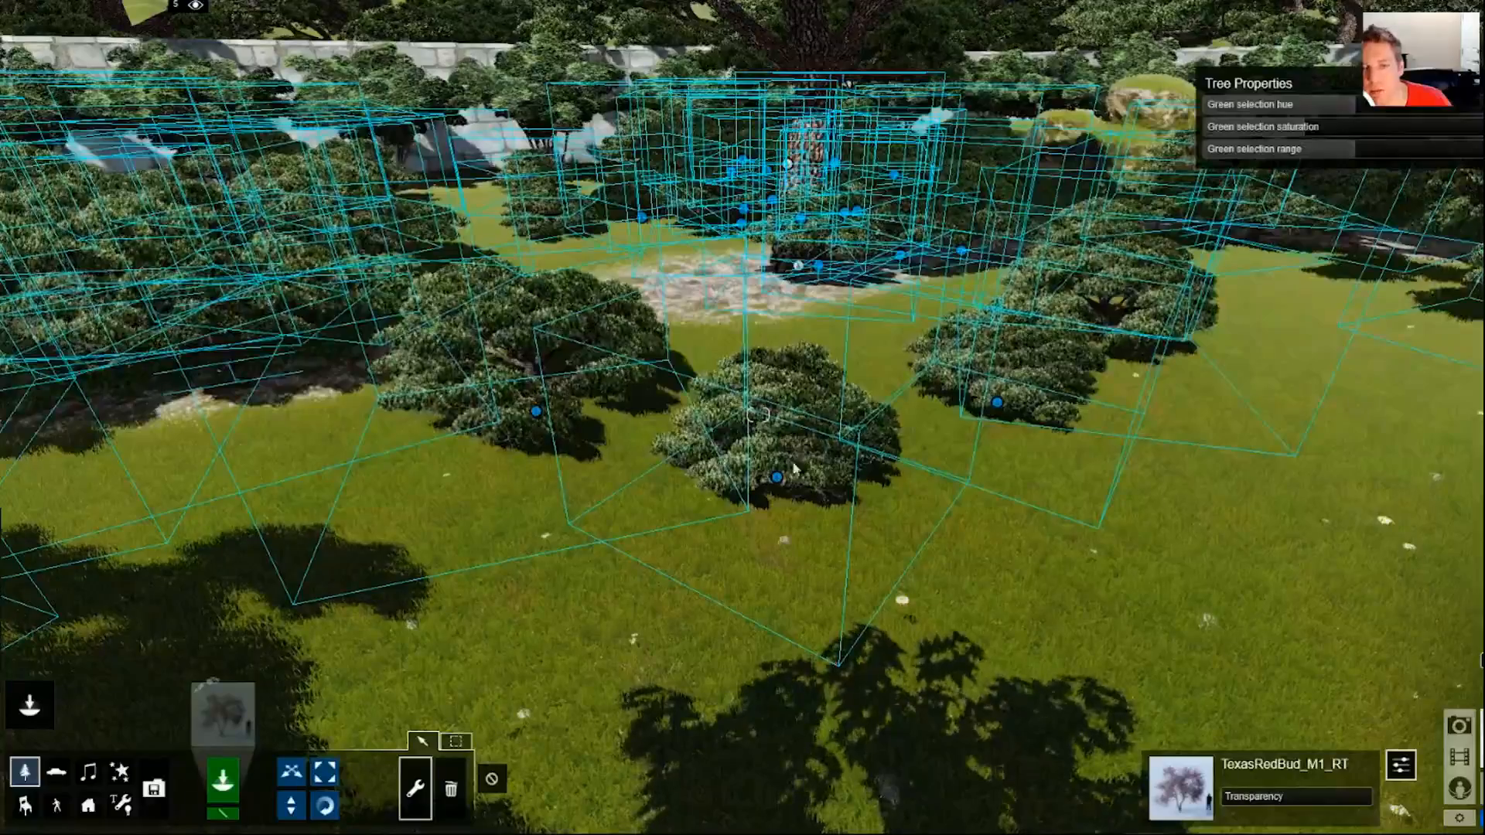
Apply the 30% rotation and scale randomization to the selected shrubs once more
left_click(776, 478)
left_click(768, 582)
left_click(843, 490)
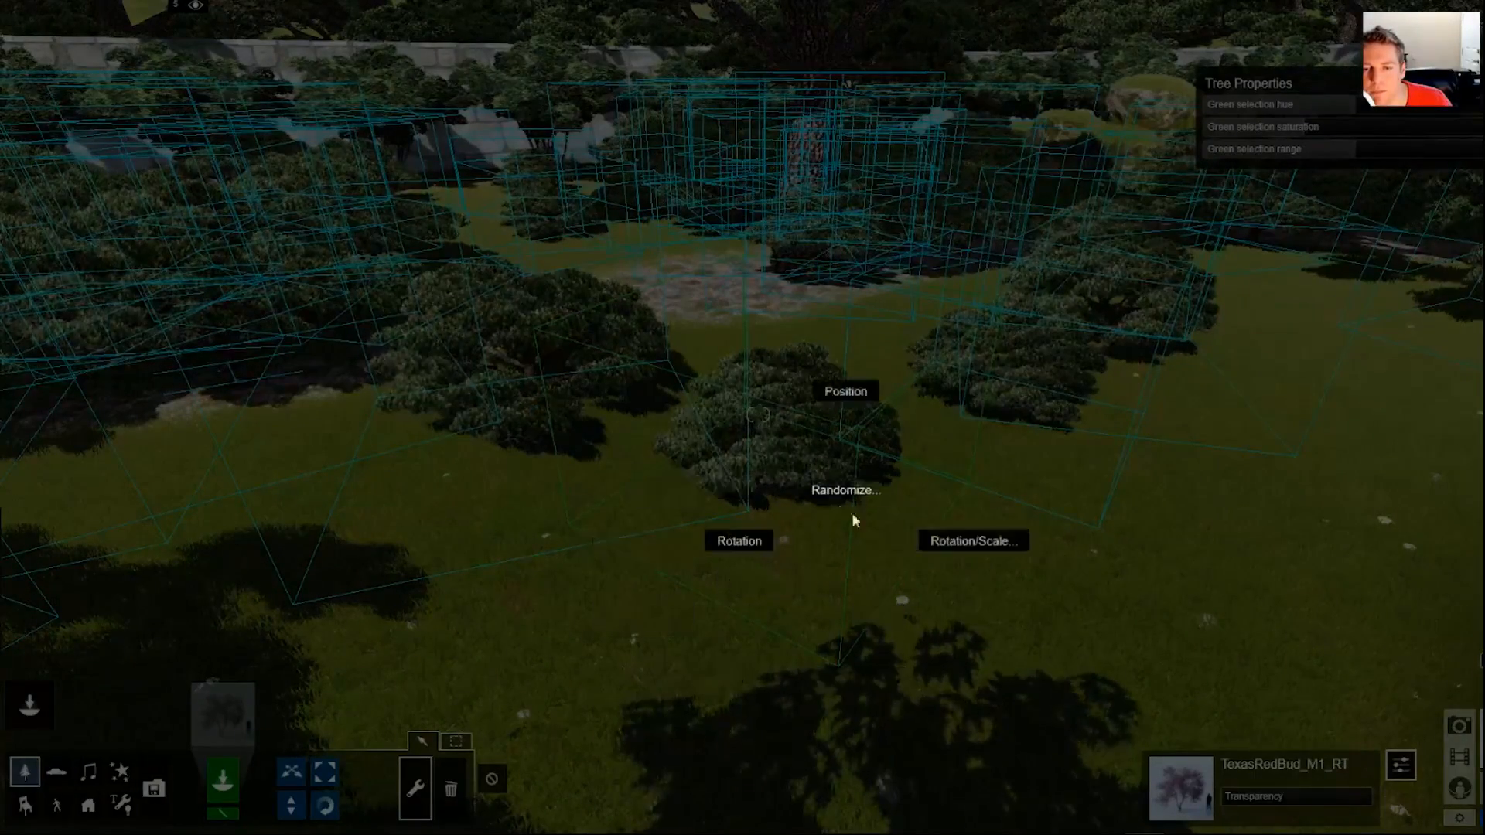
left_click(948, 537)
left_click(862, 583)
Examine the randomized shrubs from a higher viewpoint and clear the selection
right_click_drag(731, 514, 604, 514)
key("s")
key("w")
mouse_move(758, 415)
right_mouse_down()
mouse_move(774, 387)
mouse_move(847, 374)
mouse_move(1024, 570)
mouse_move(758, 415)
right_mouse_up()
key("w")
key("s")
left_click(761, 583)
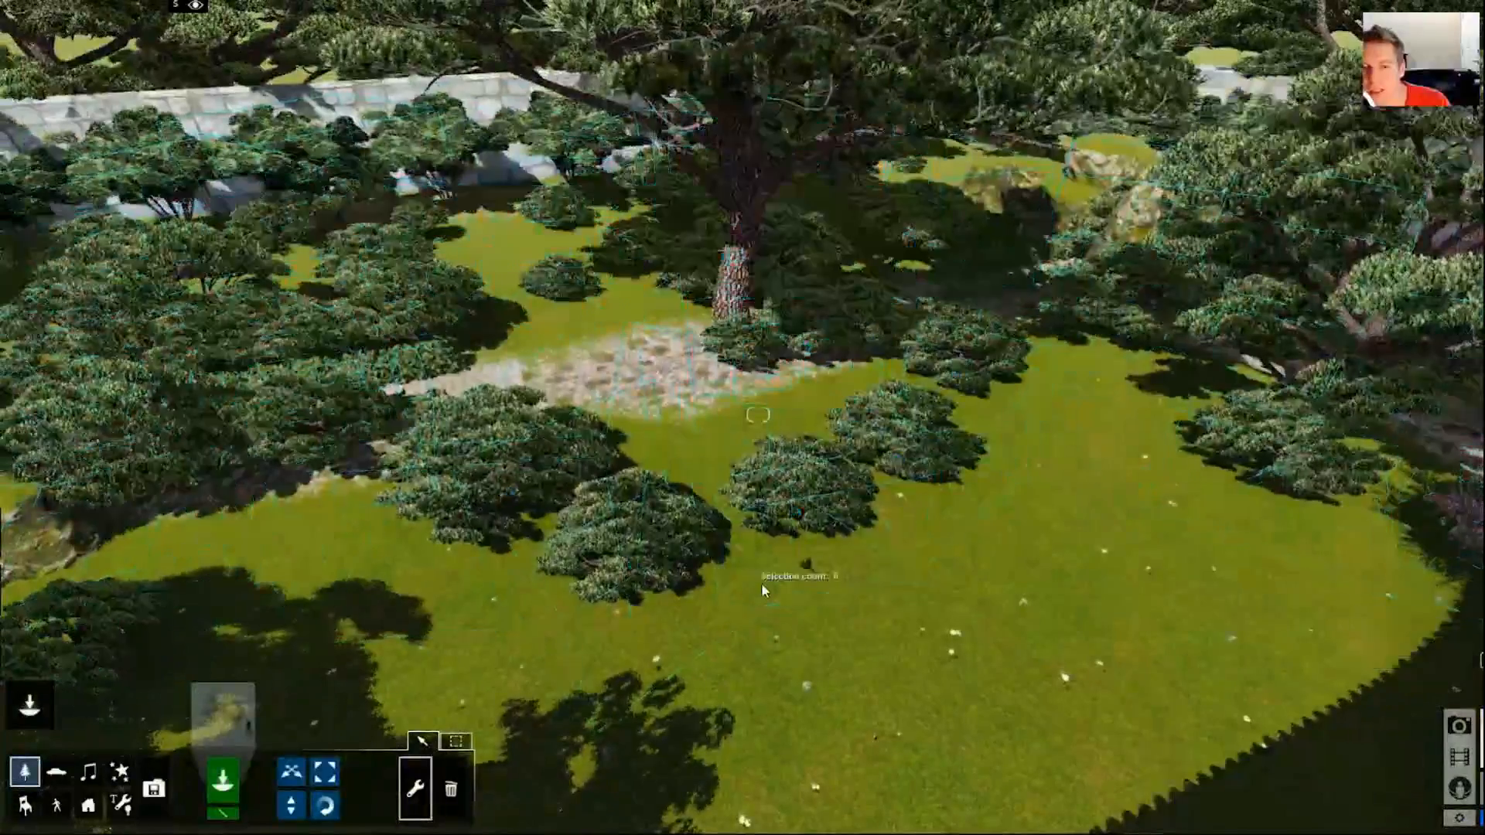
Look at the Transformation options for a shrub on the grass without applying any of them
left_click(796, 515)
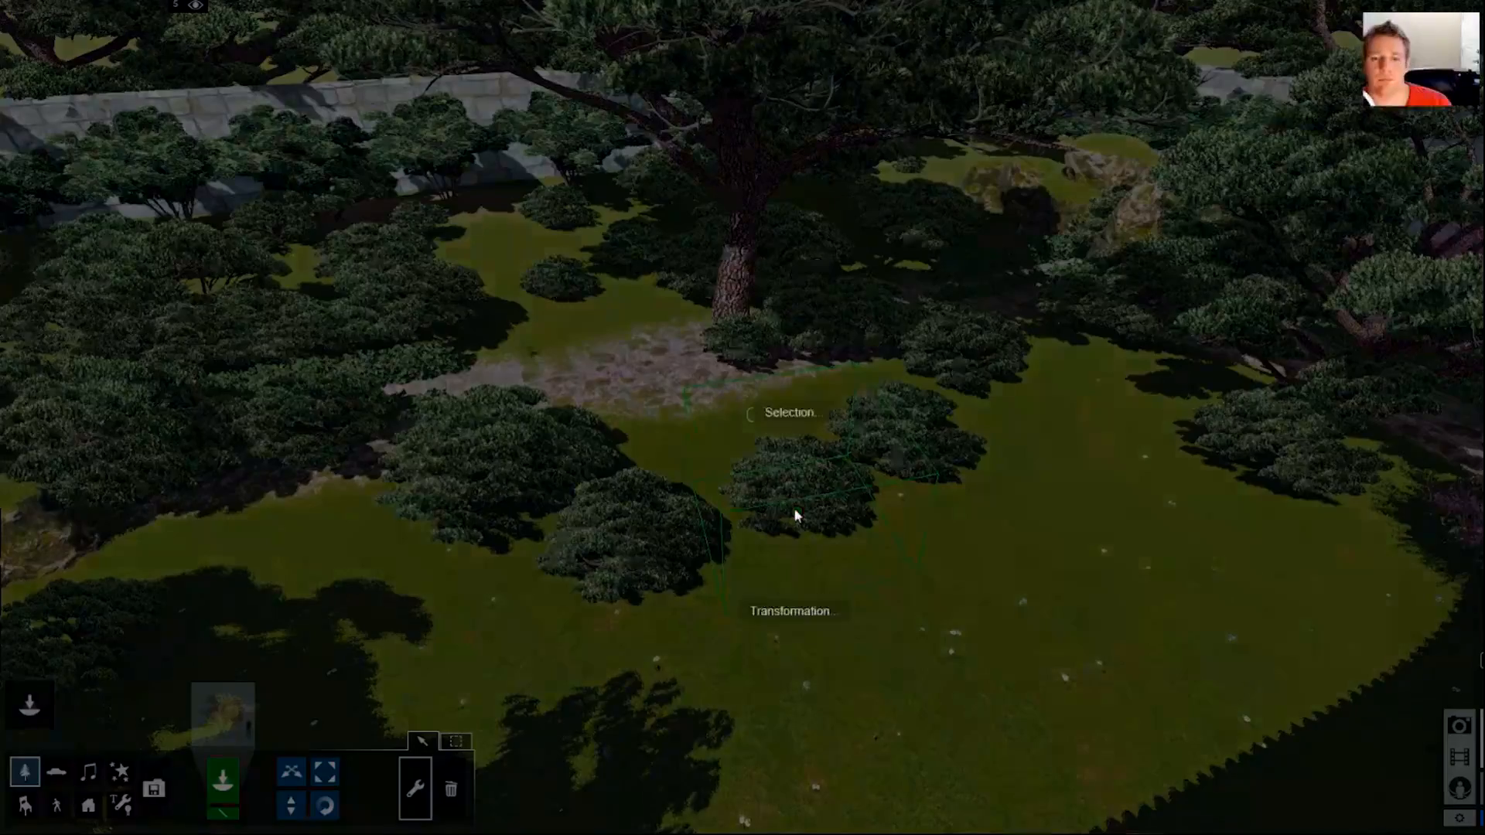
left_click(803, 610)
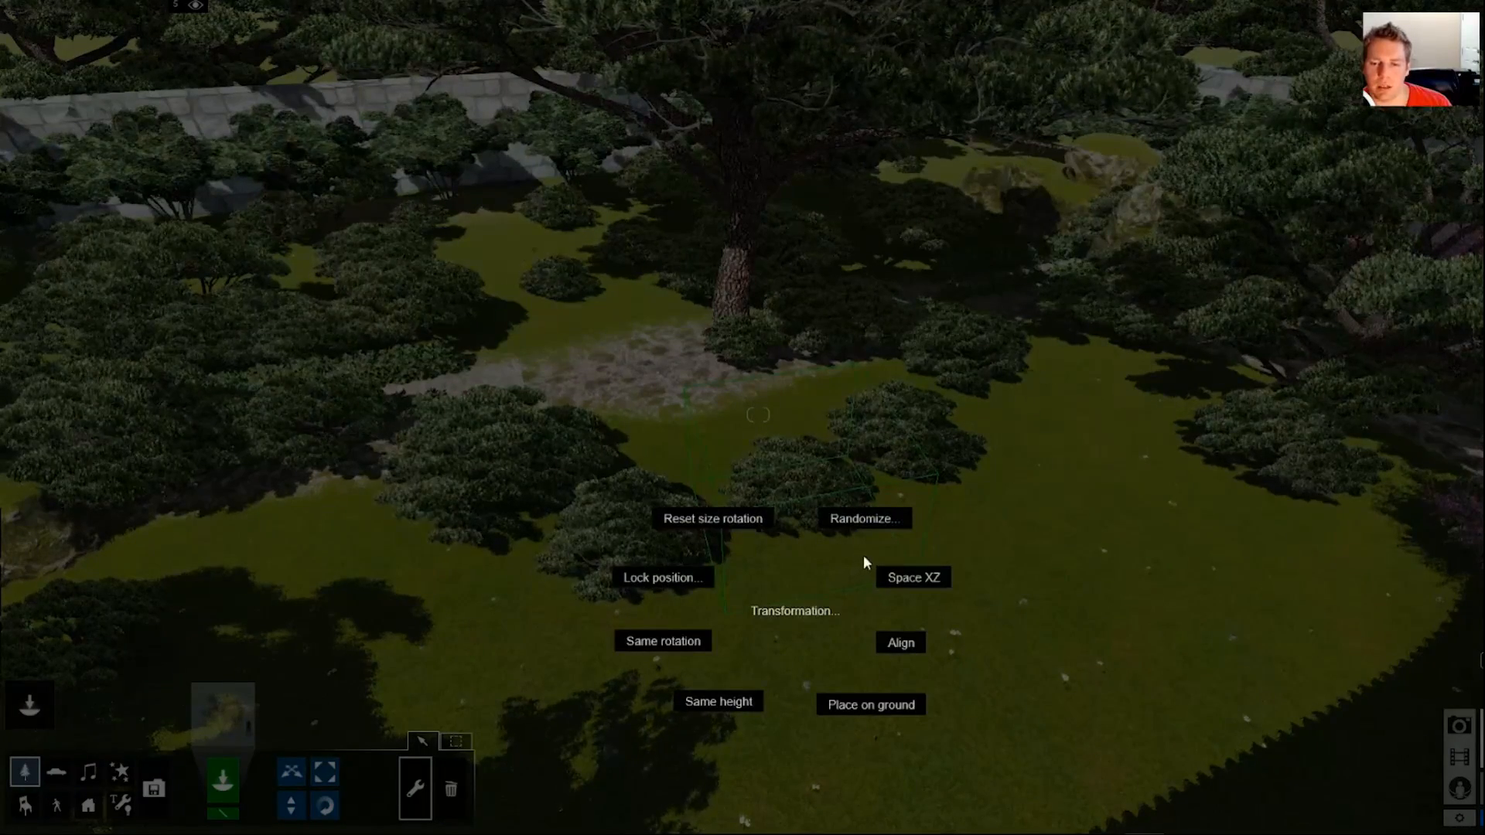
left_click(832, 551)
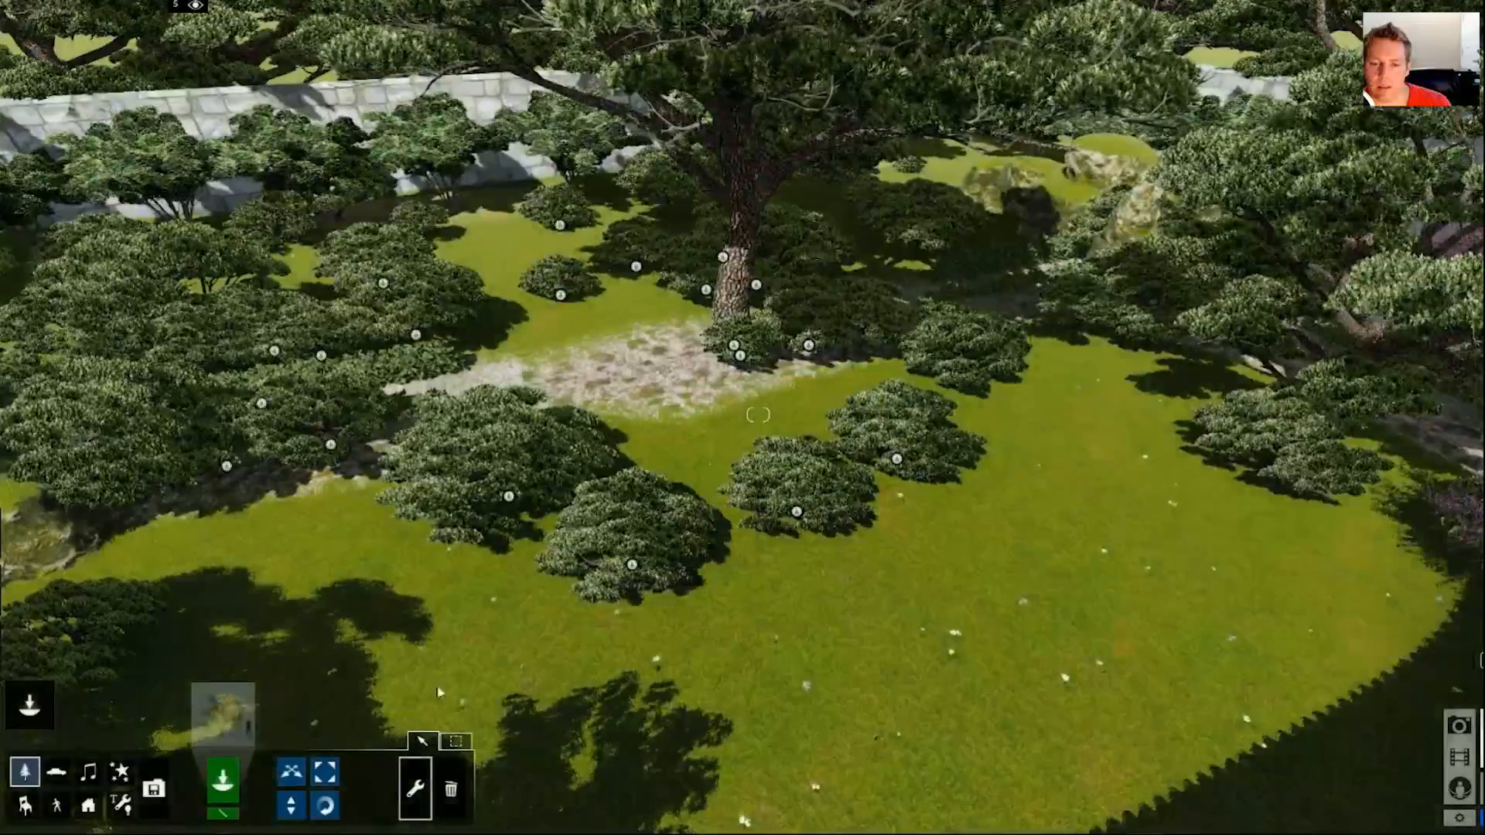
Select all shrubs in the scene identical to the small pine shrub at the front of the lawn
left_click(632, 566)
left_click(631, 465)
left_click(630, 367)
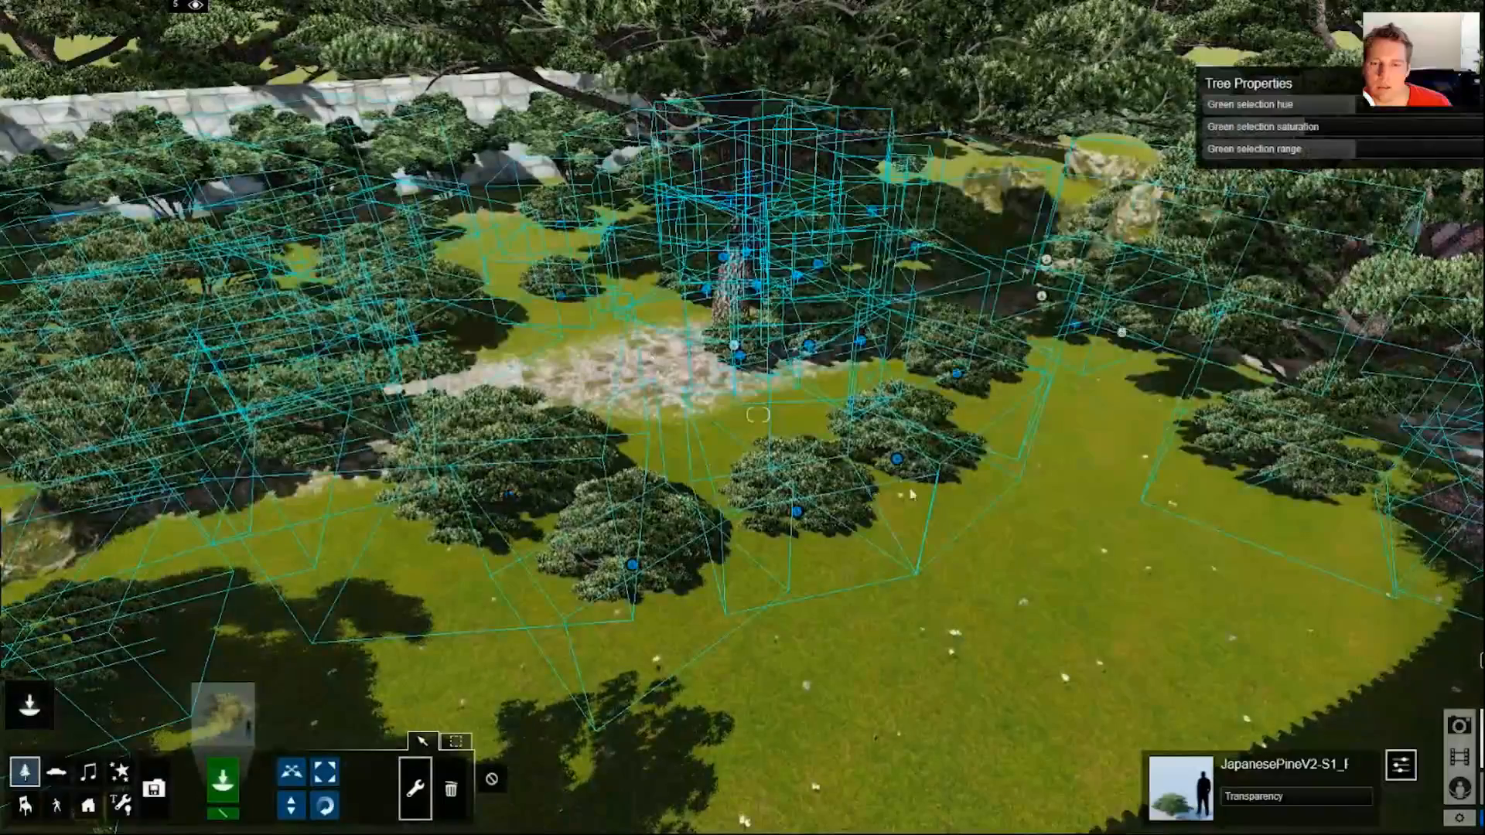
Randomize the positions of all the selected pine shrubs through the Transformation options
key("w")
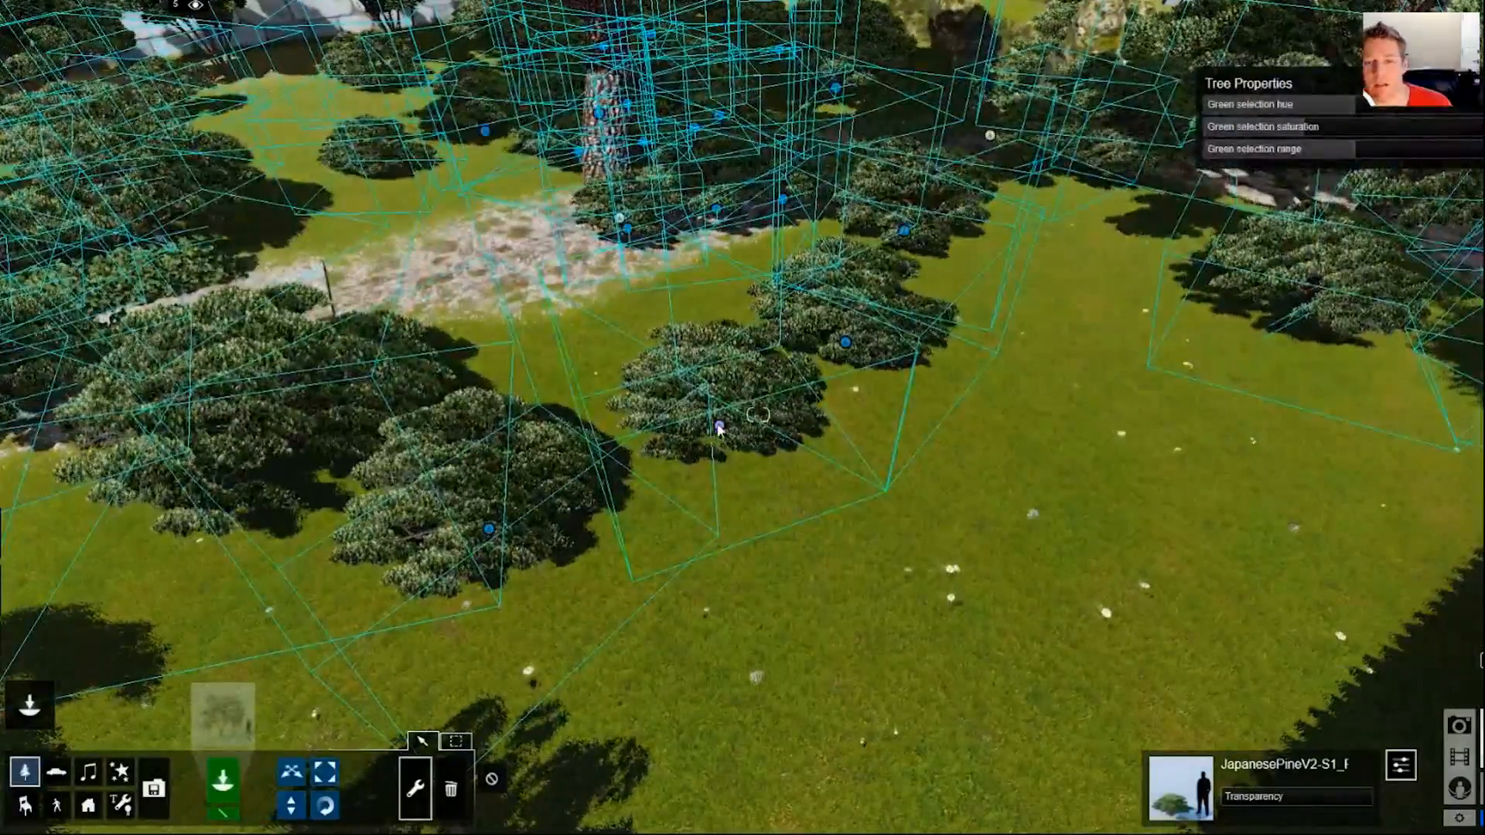
left_click(713, 425)
left_click(737, 529)
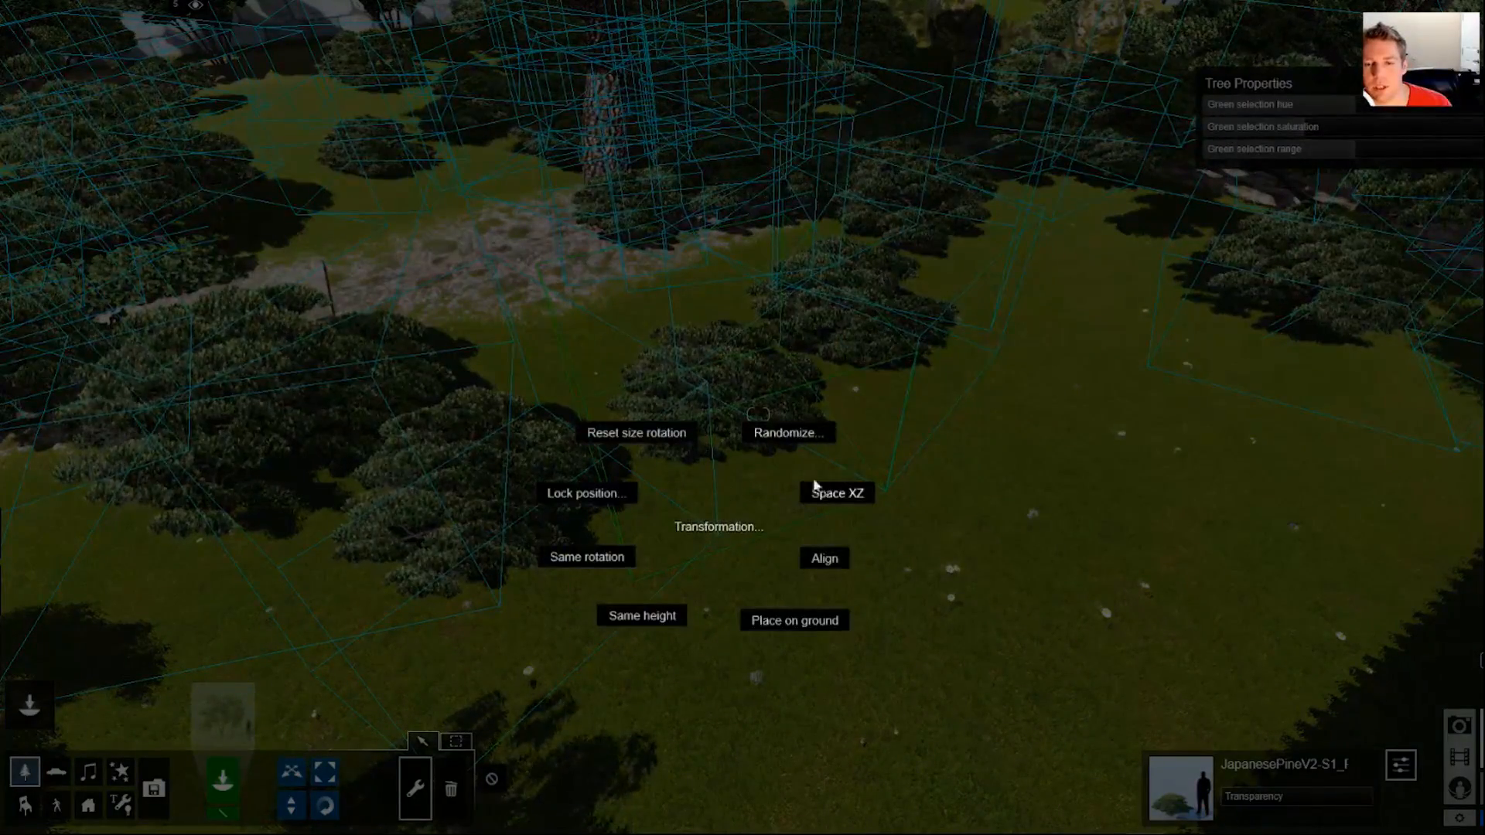
left_click(785, 433)
left_click(780, 340)
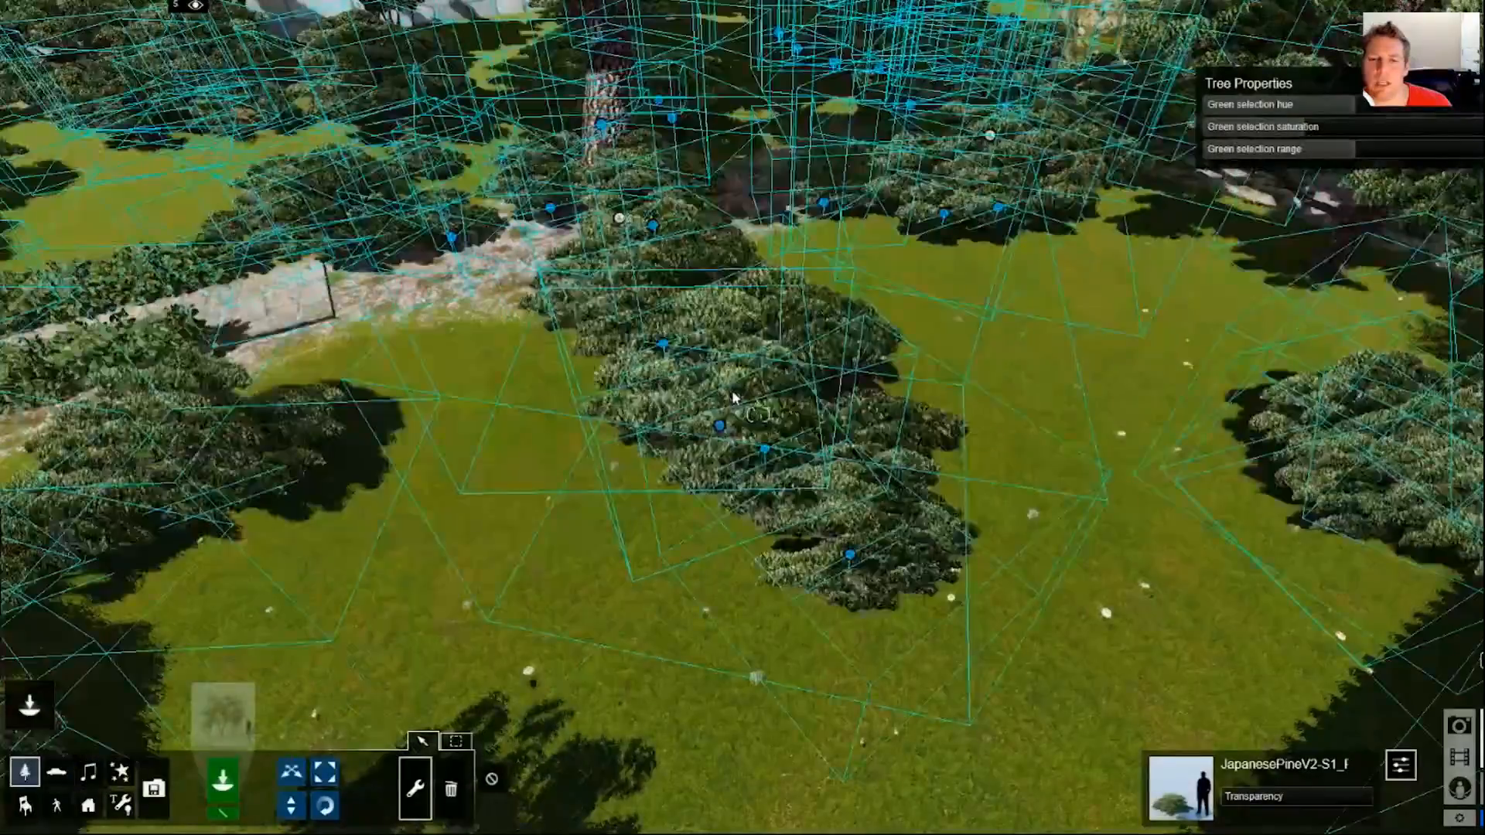
Space the selected shrubs with Space XZ, working from the frontmost shrub of the cluster on the lawn
key("shift+s")
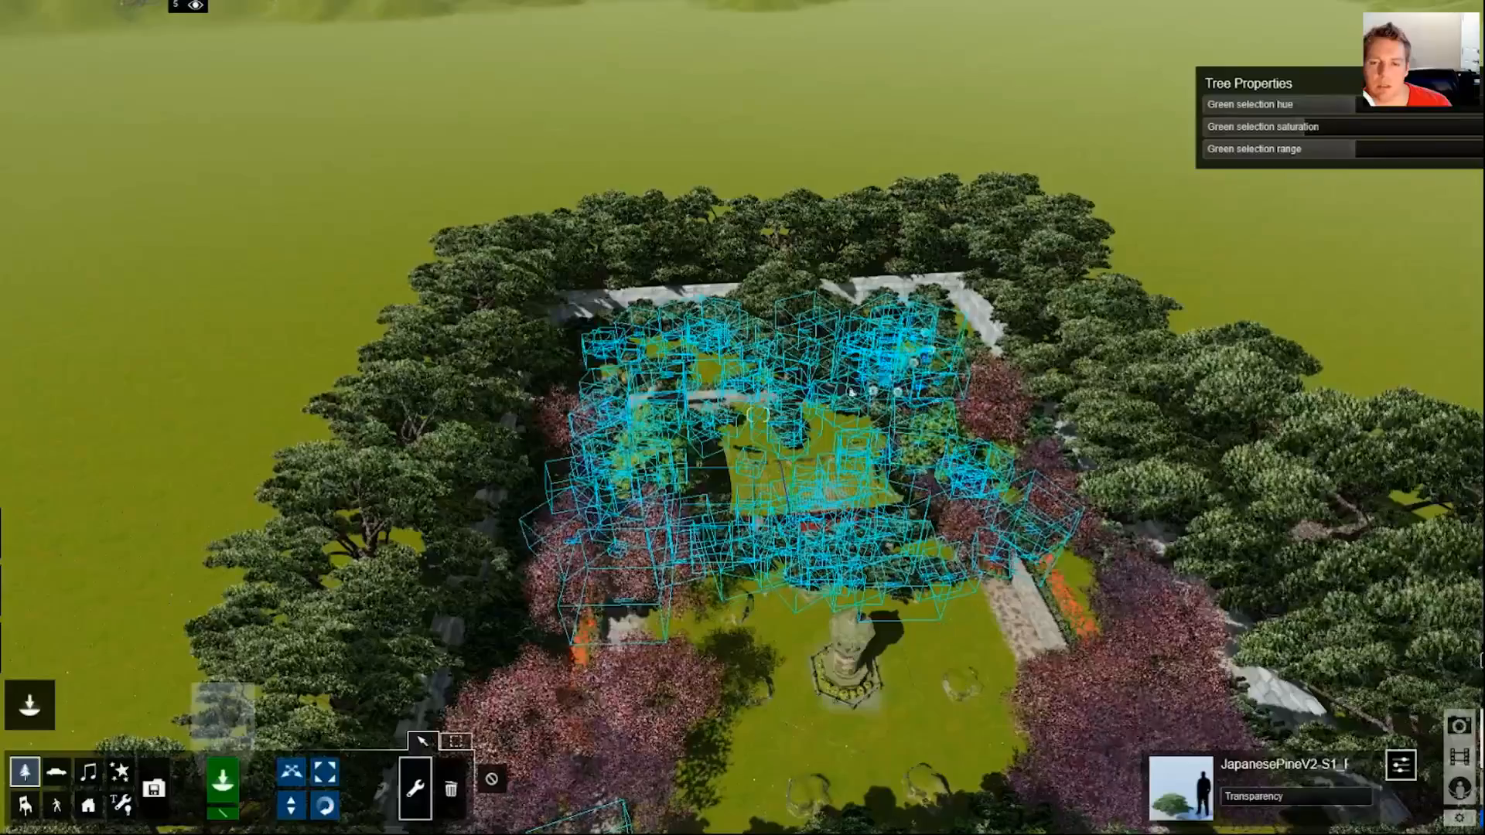
key("shift+w")
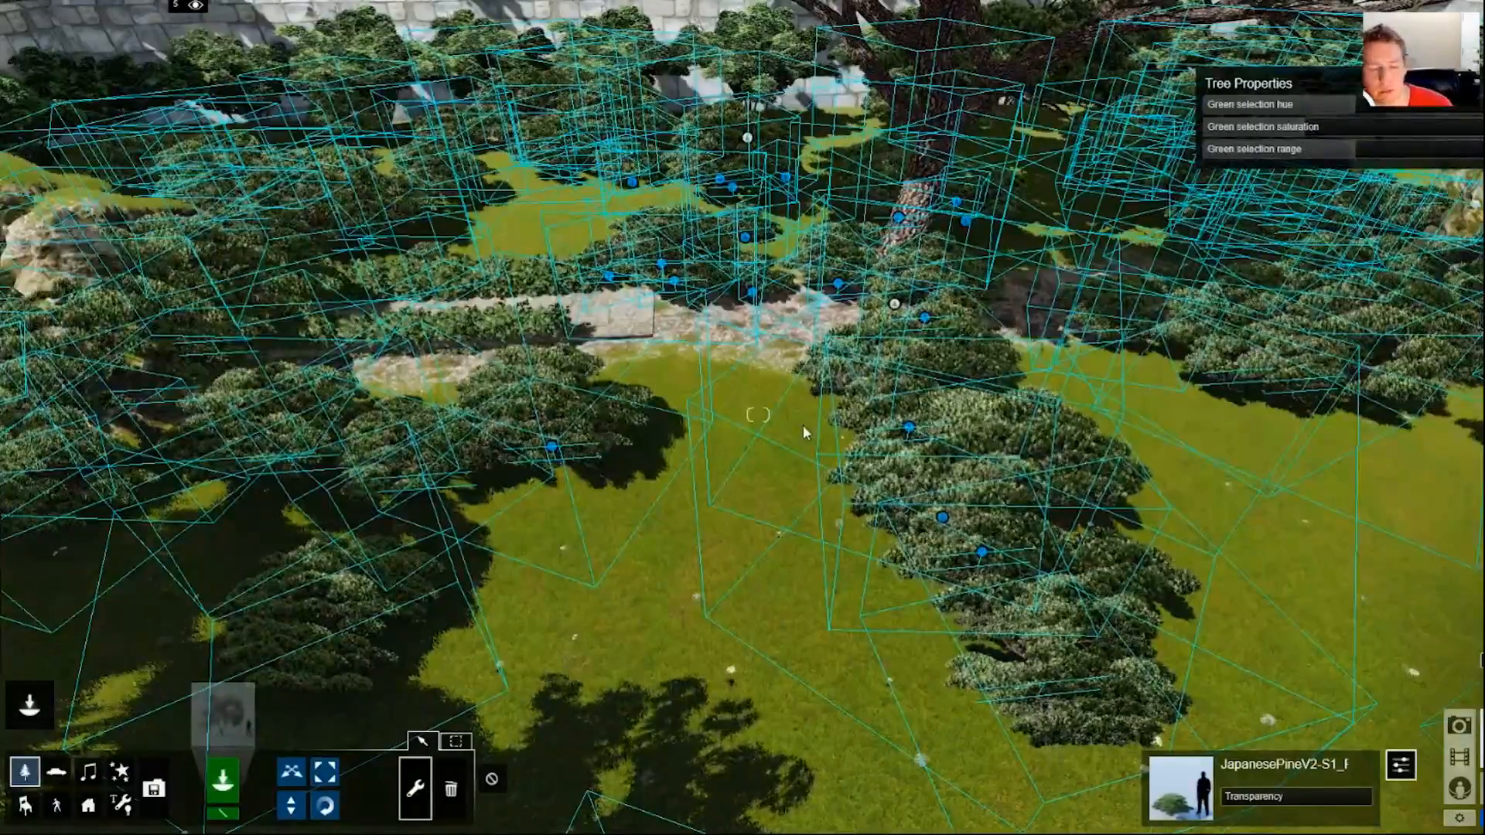
key("shift+w")
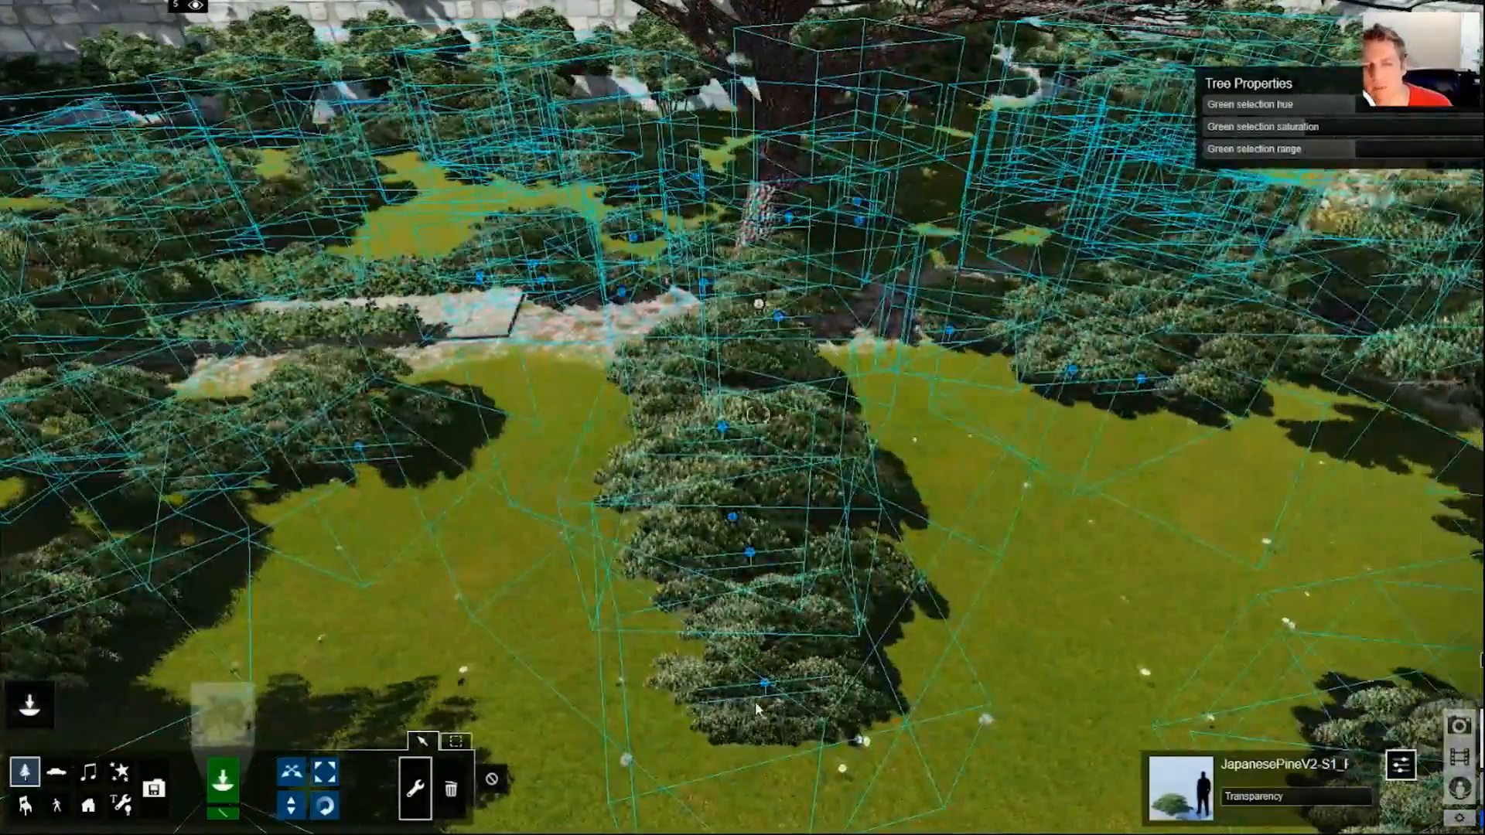
left_click(761, 690)
left_click(764, 594)
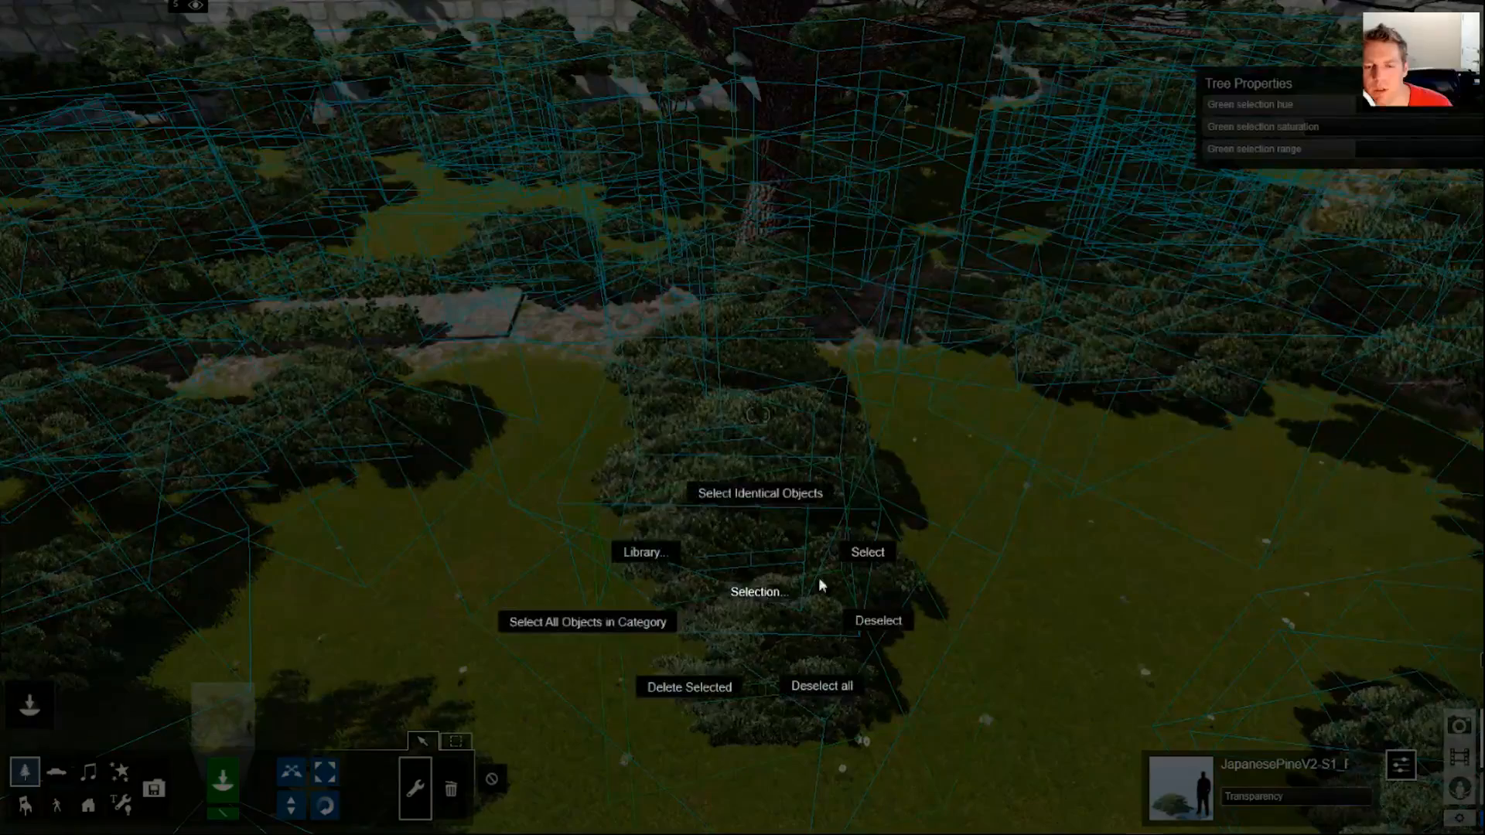
left_click(870, 548)
left_click(764, 685)
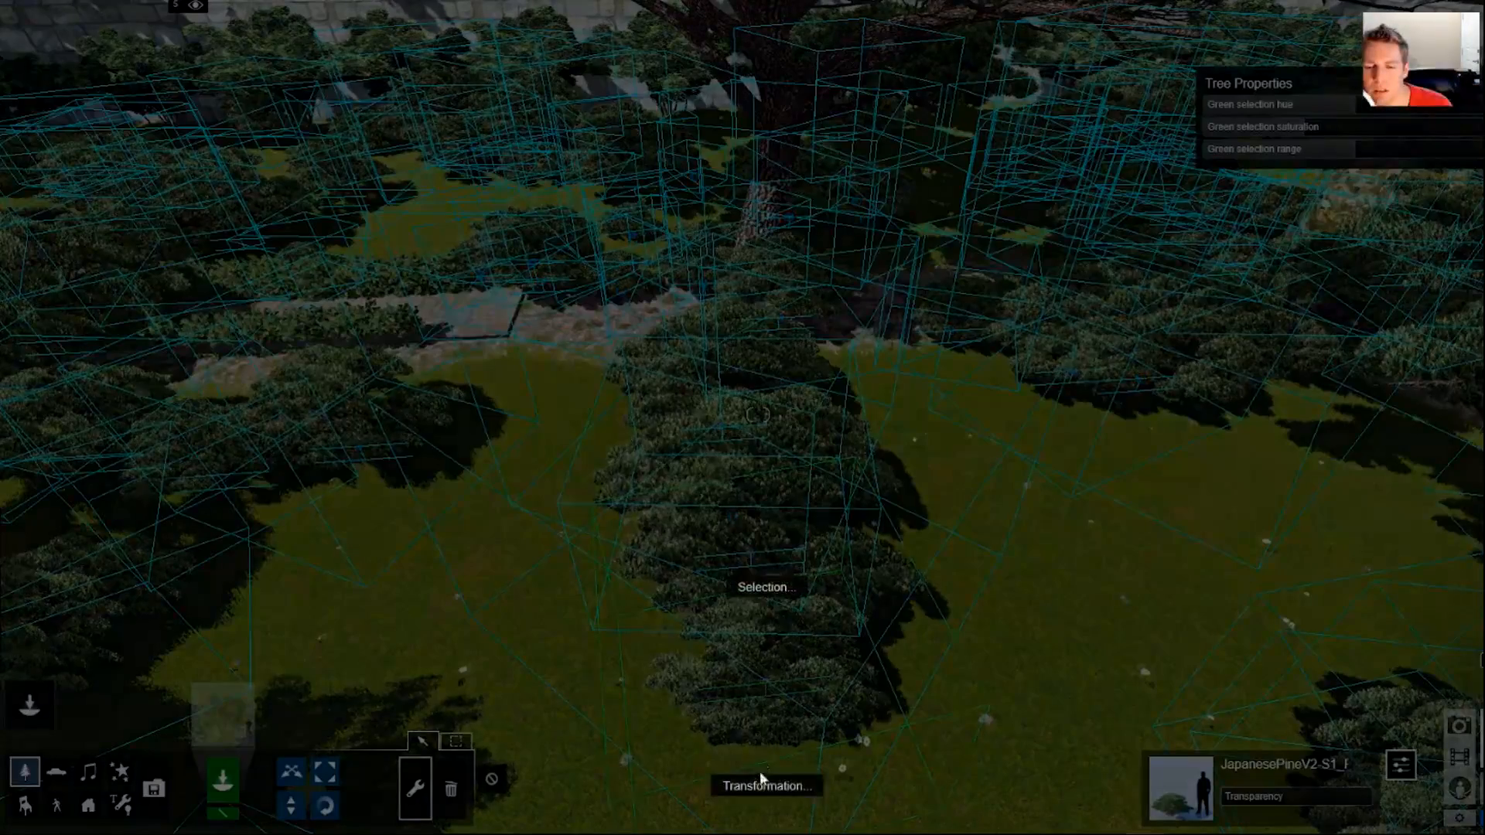
left_click(761, 784)
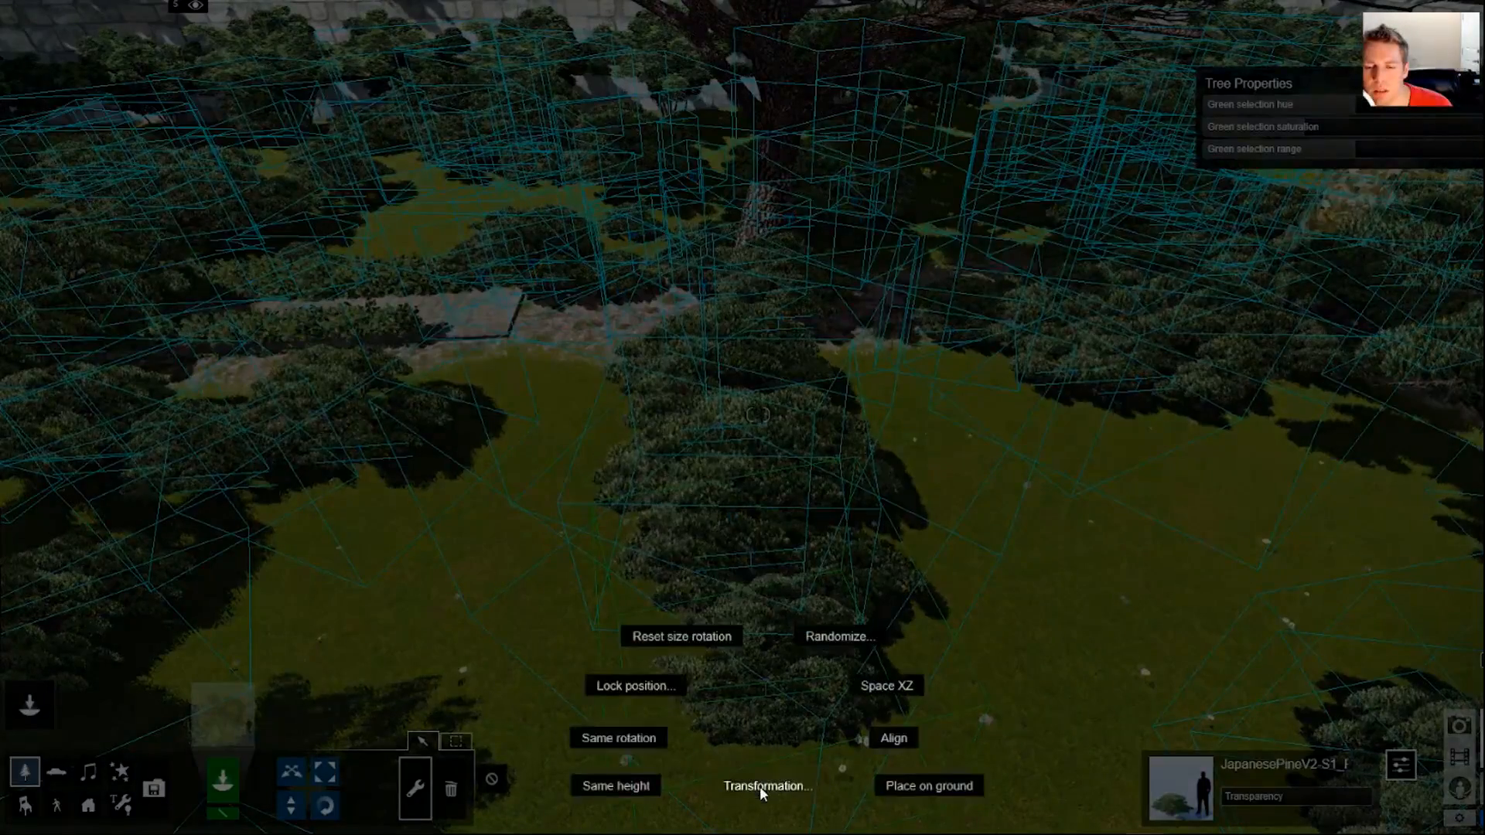
left_click(886, 689)
Apply Space XZ again to the selected shrubs from the shrub at the end of the row near the temple
key("shift+s")
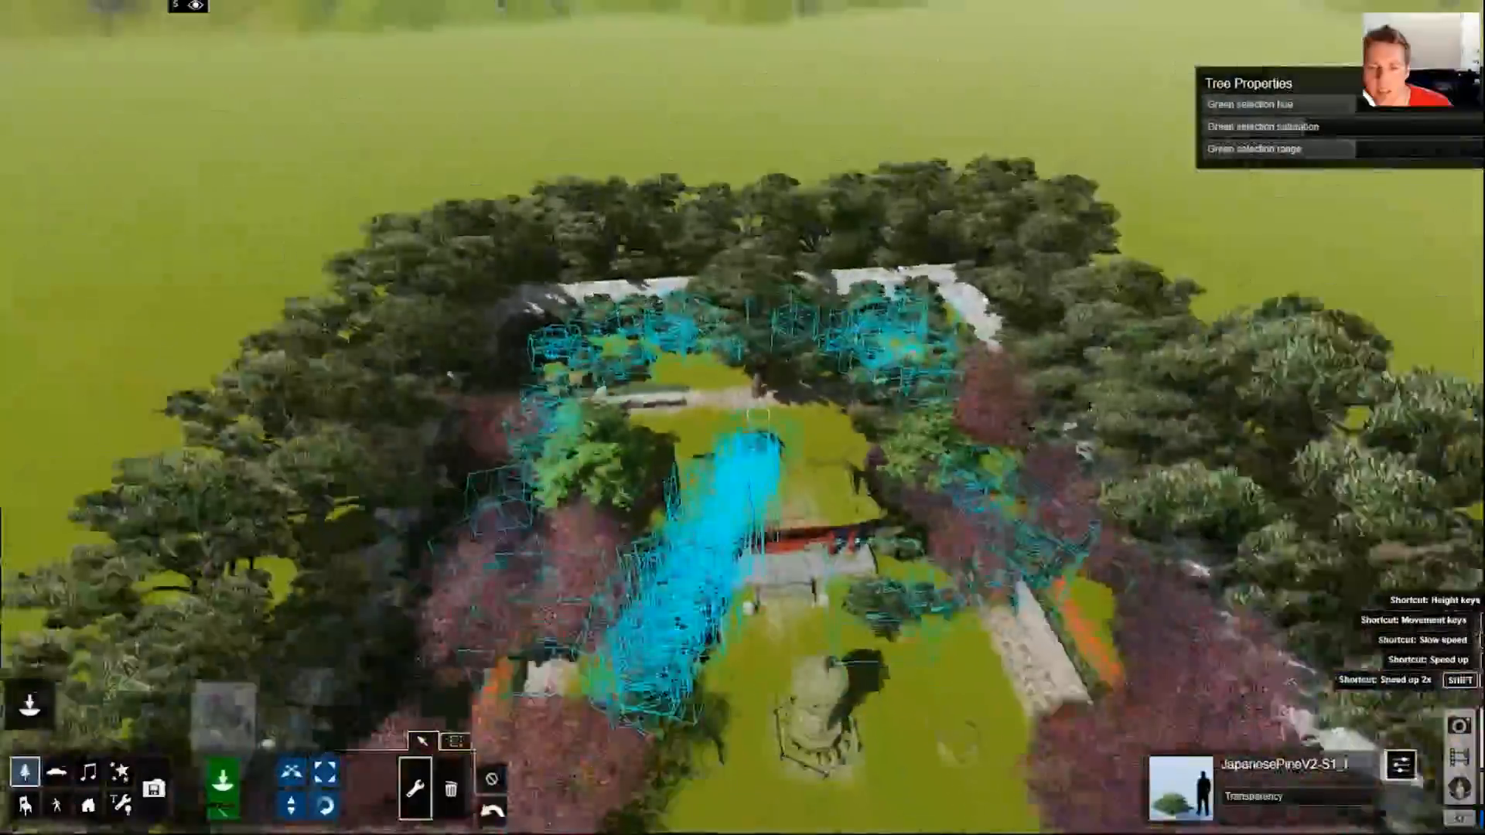
key("shift+w")
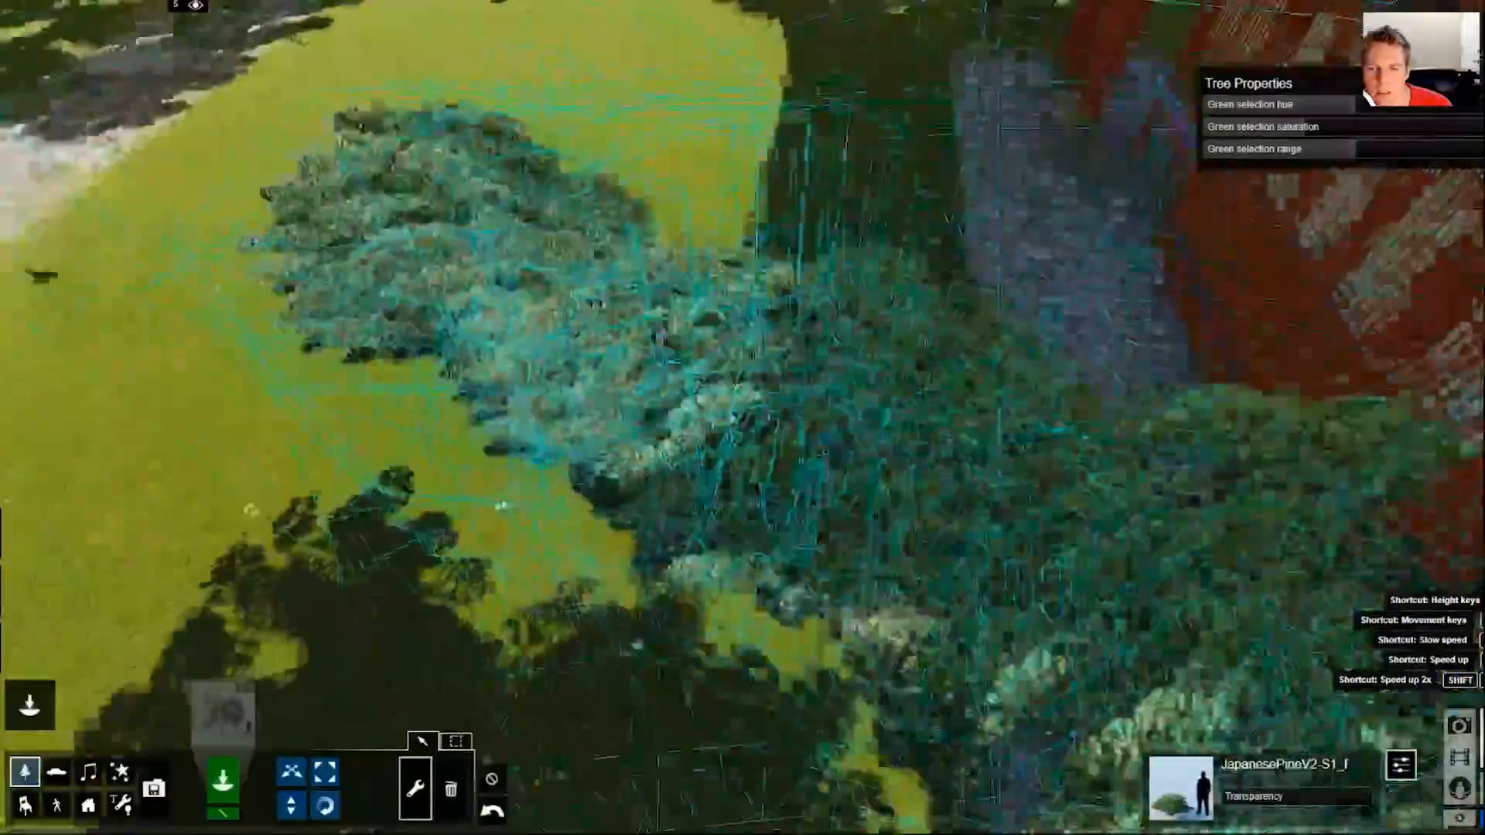
key("s")
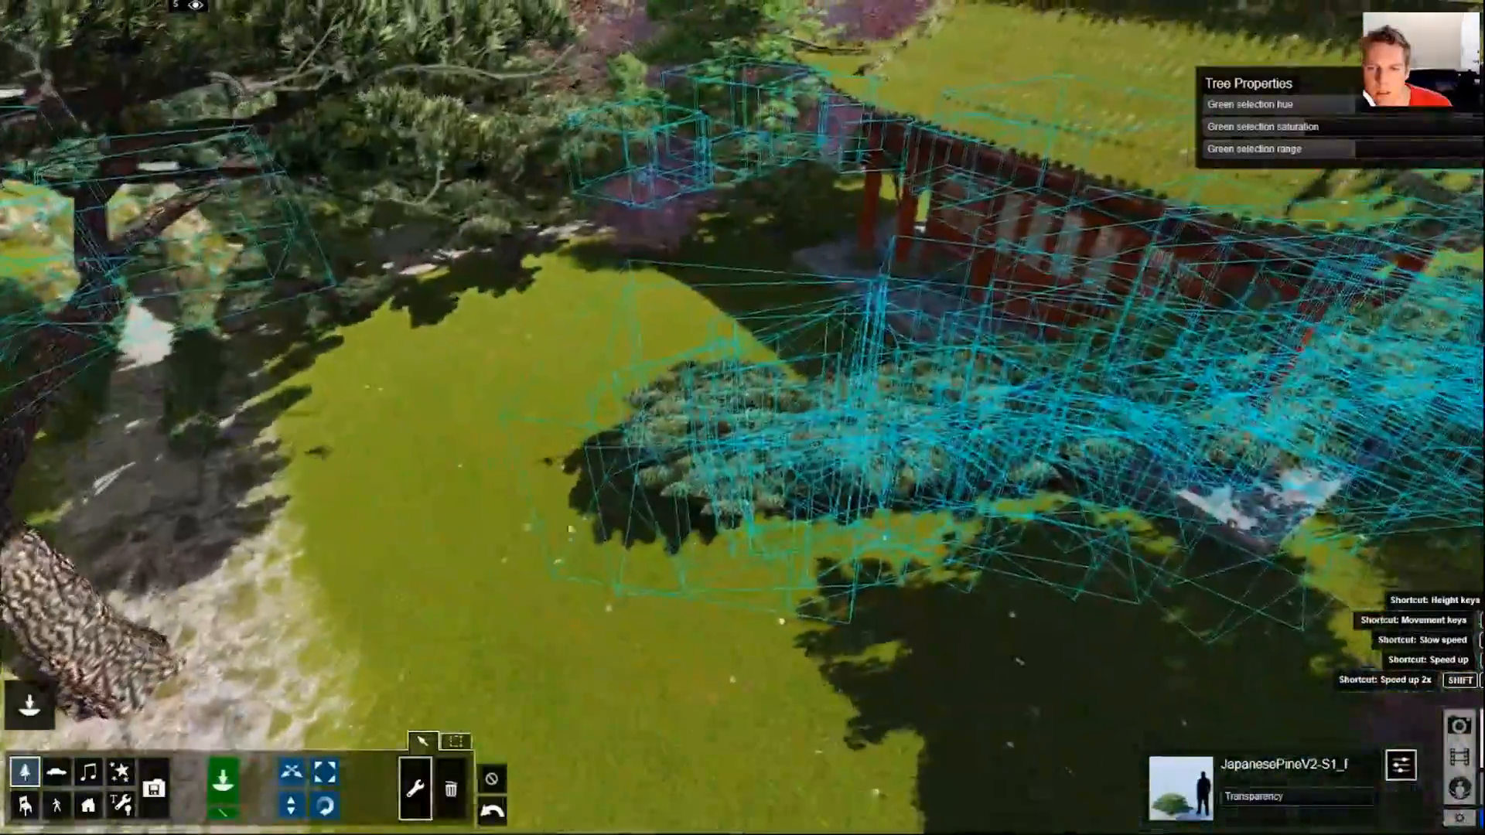
left_click(713, 481)
left_click(744, 581)
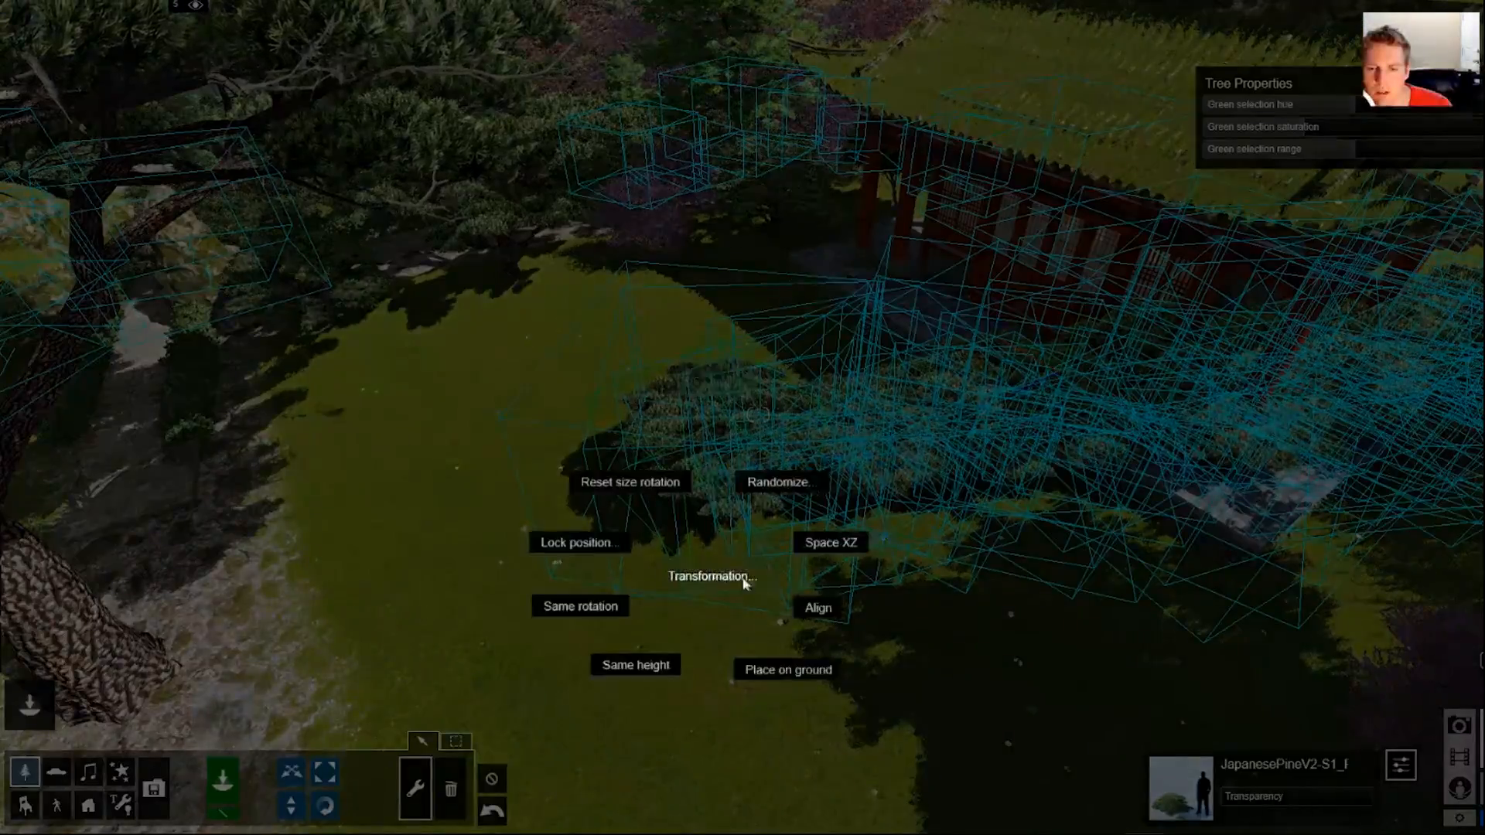
left_click(826, 542)
Align all the selected shrubs to the position of one shrub on the lawn in front of the temple
key("shift+s")
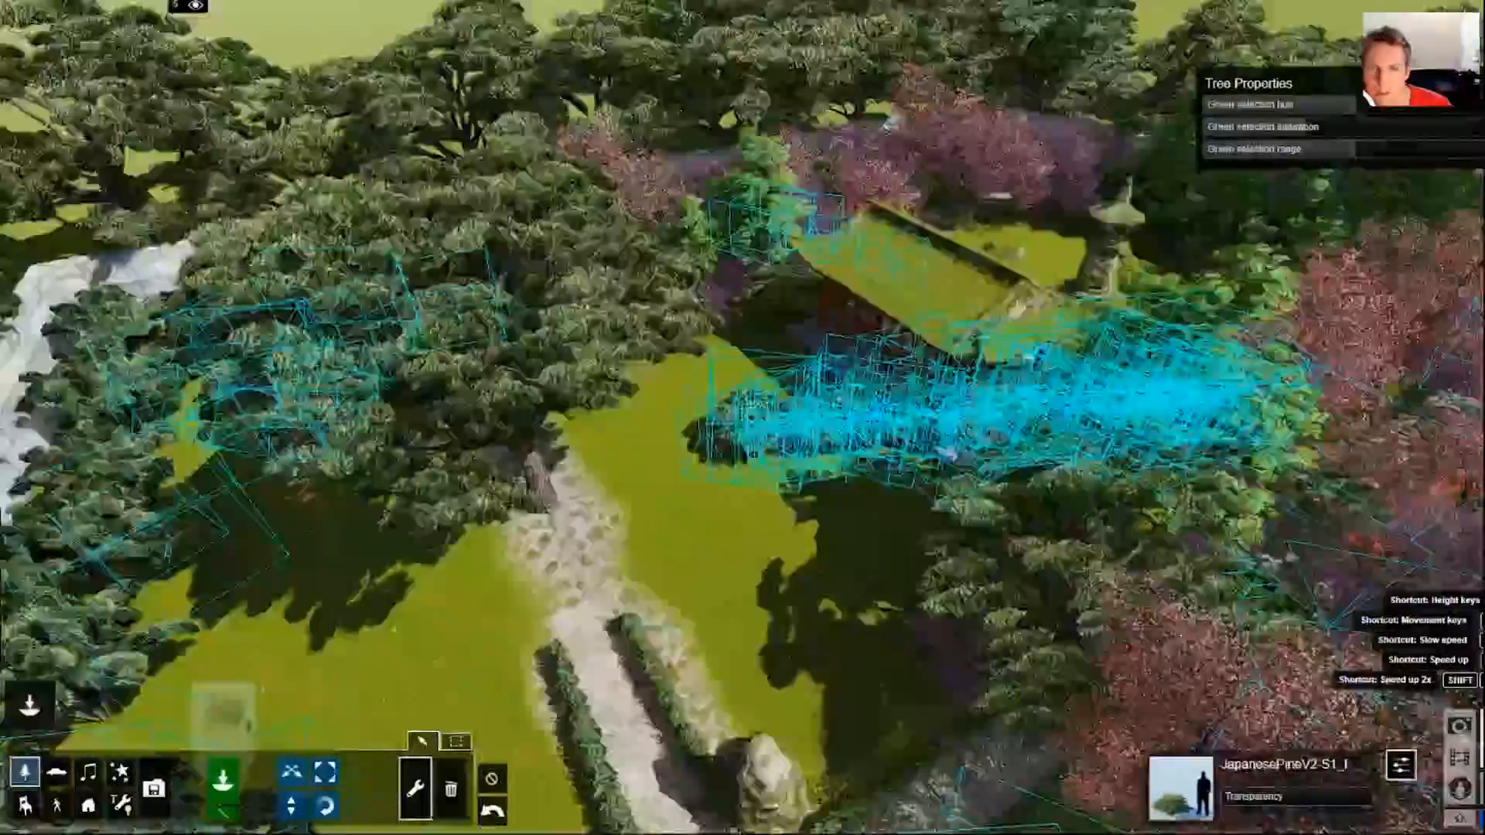
key("w")
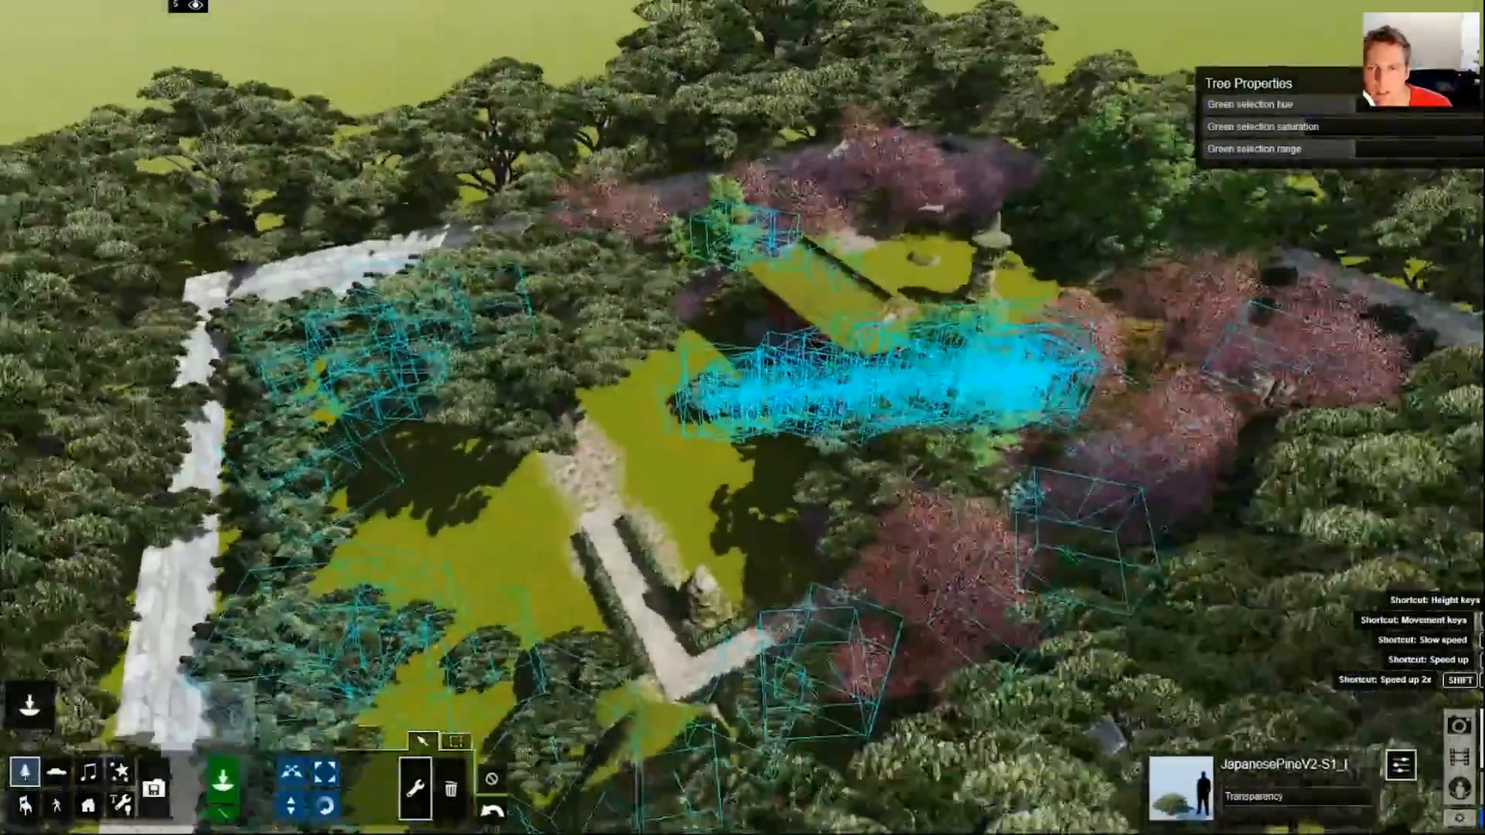
key("w")
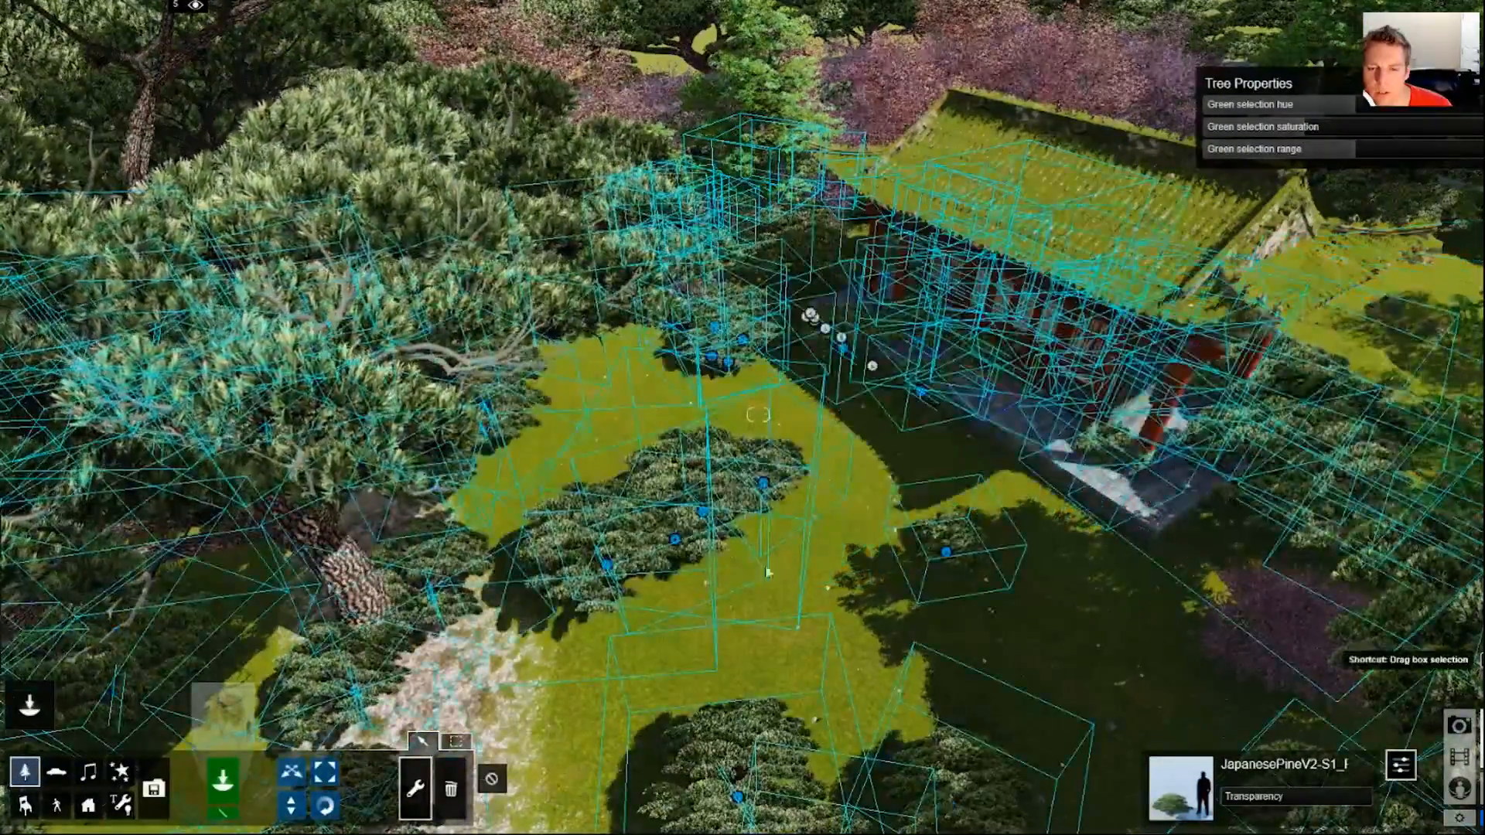
left_click(747, 492)
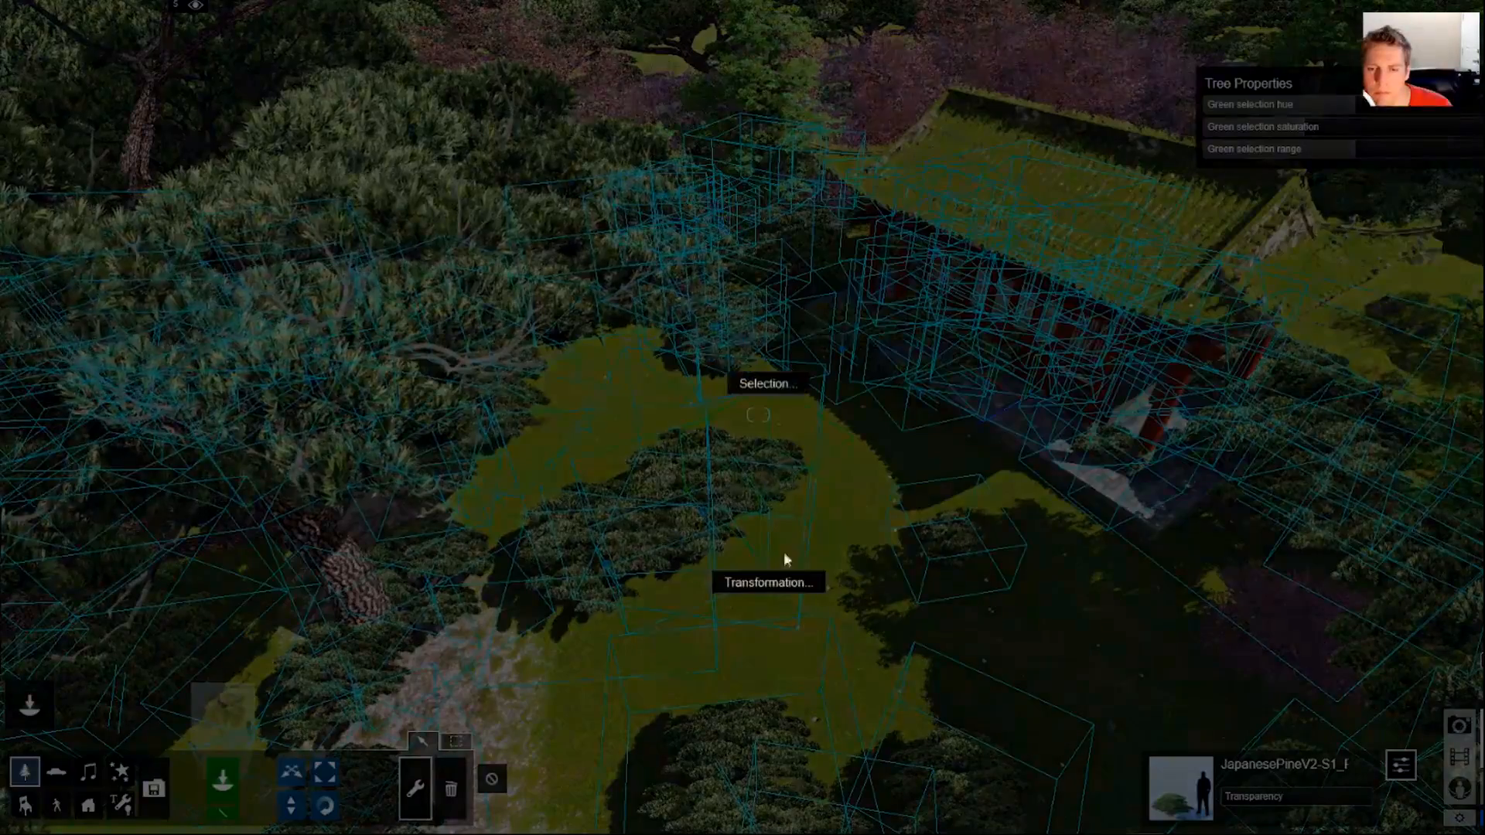
left_click(778, 581)
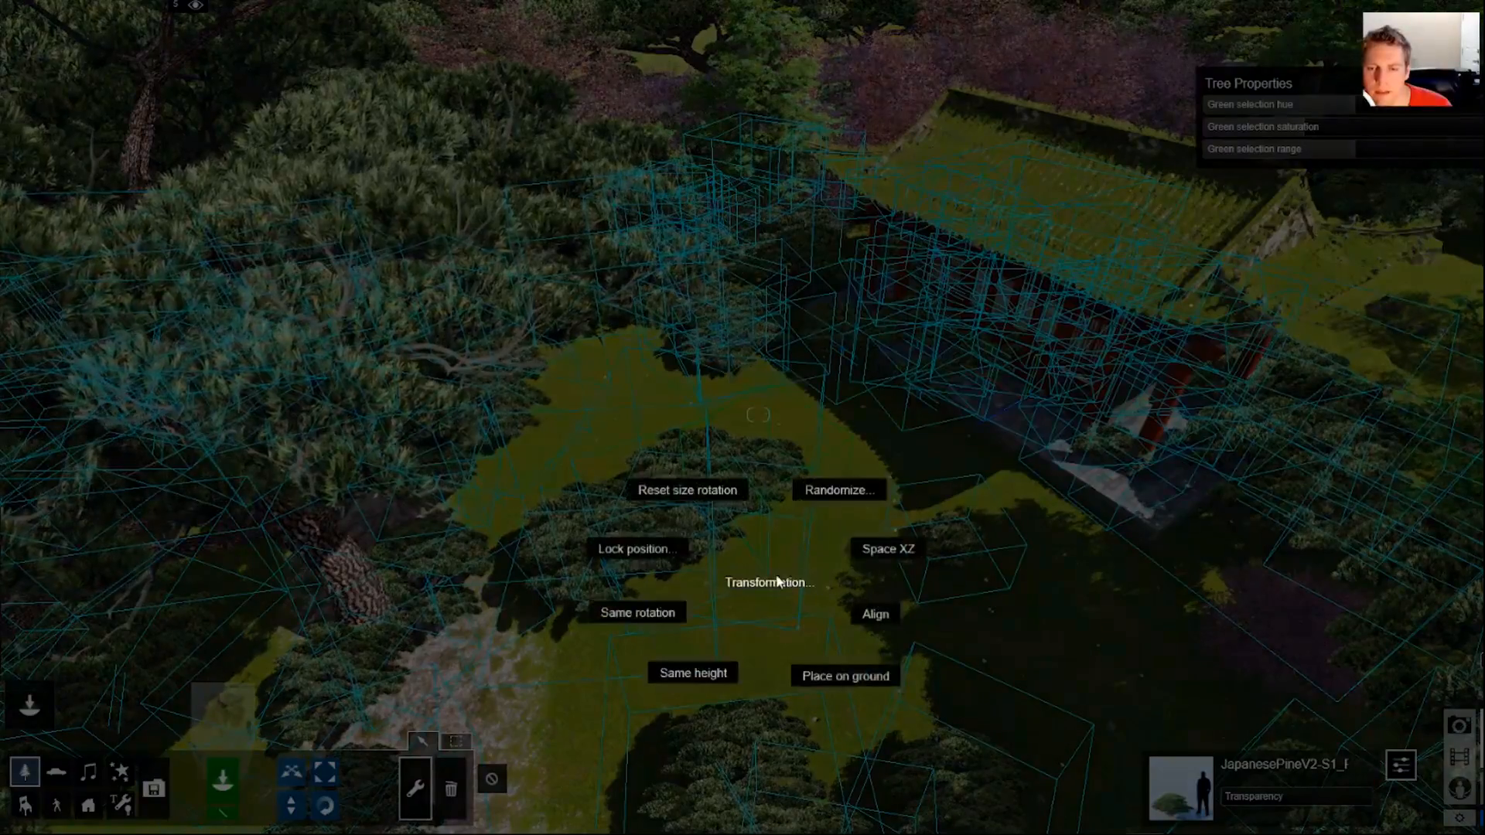
left_click(876, 616)
Examine the aligned shrubs from several distances and angles, and clear the selection
key("w")
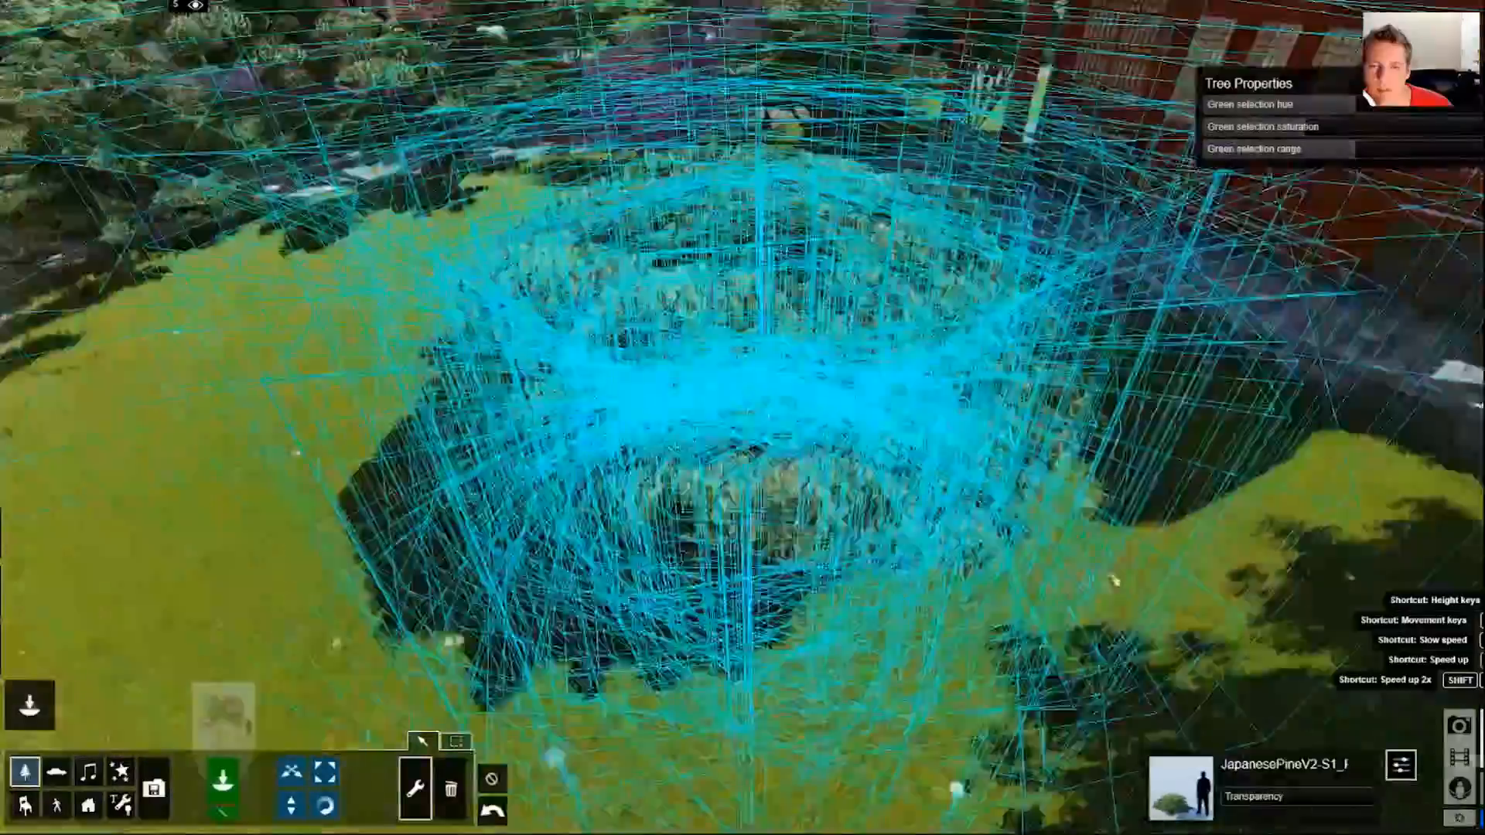
key("s")
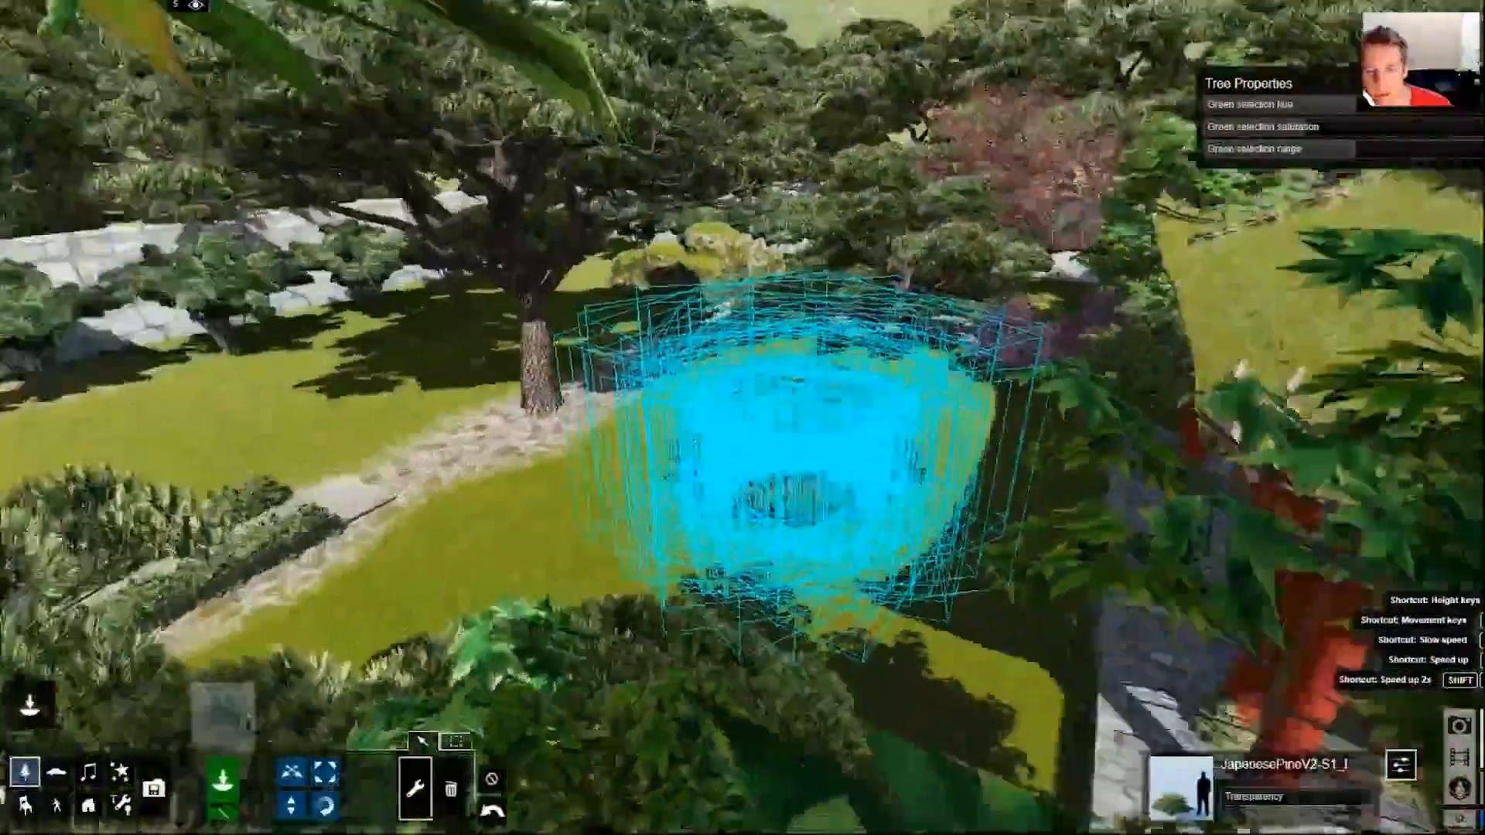
key("w")
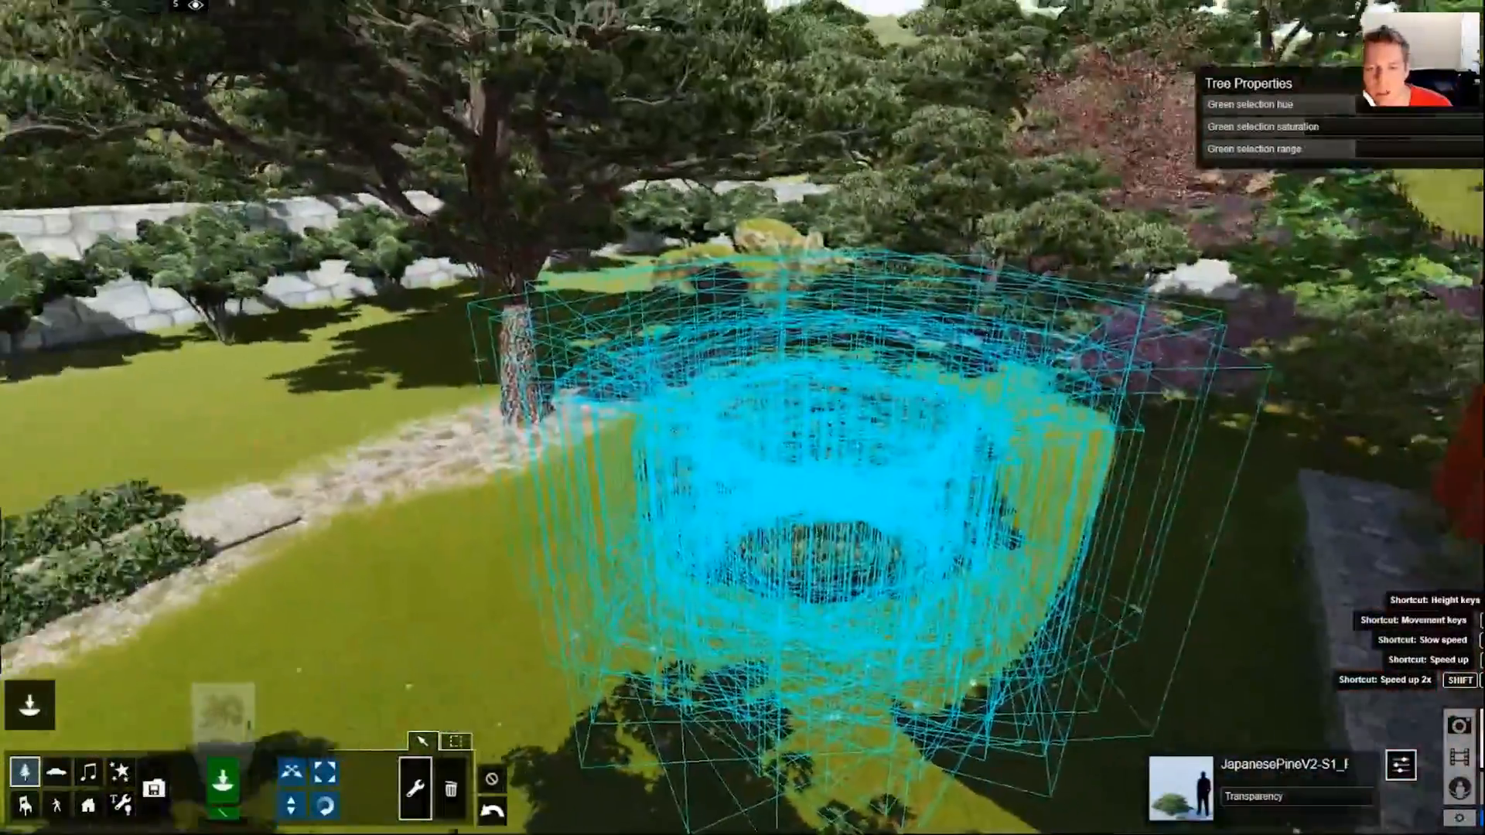
key("w")
key("s")
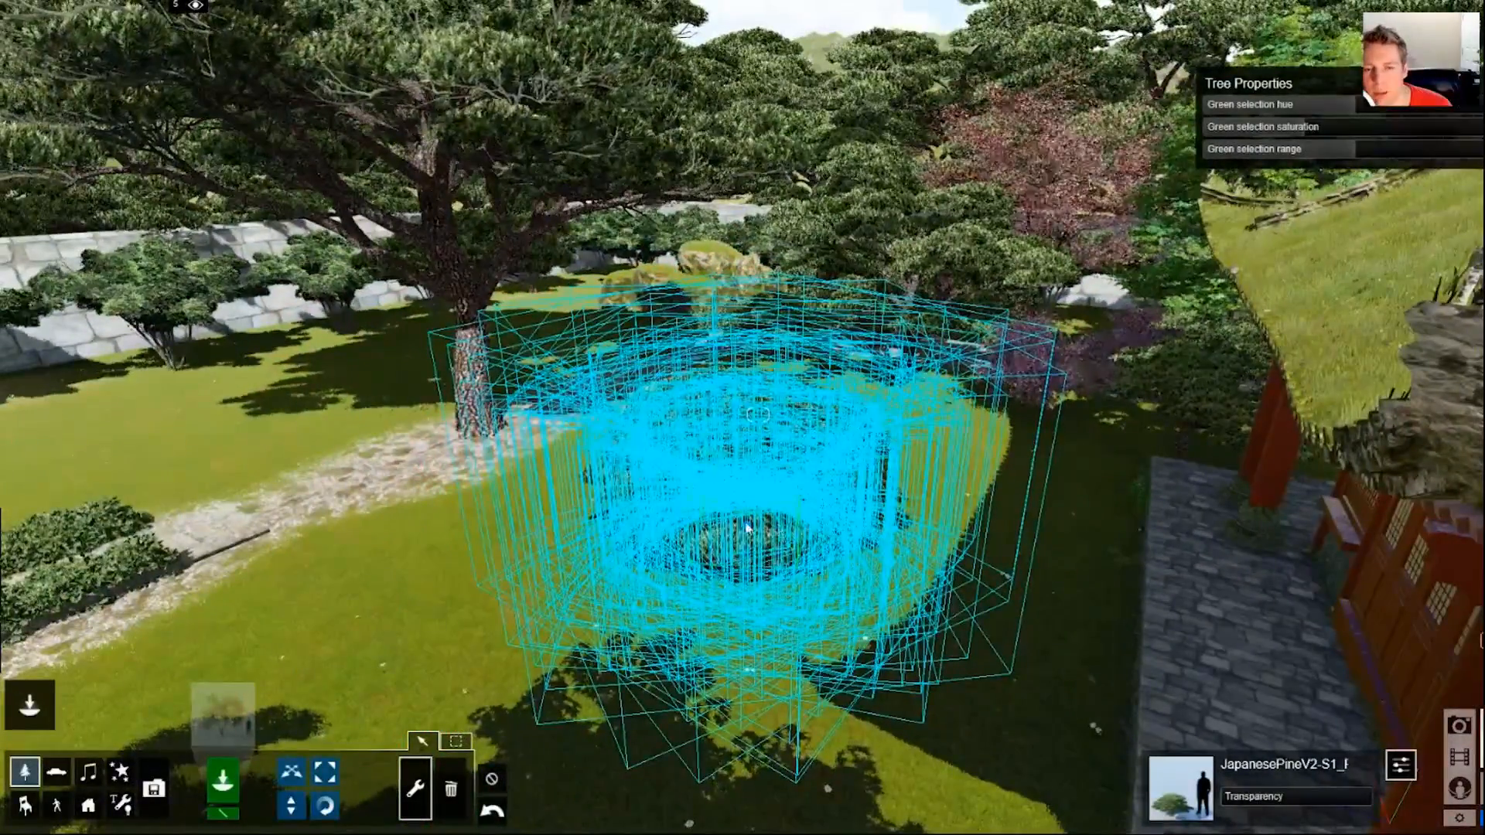
right_click_drag(757, 545, 486, 402)
key("ctrl+d")
Box-select the large pine and the hedge pieces beside the path, and align them with each other
key("s")
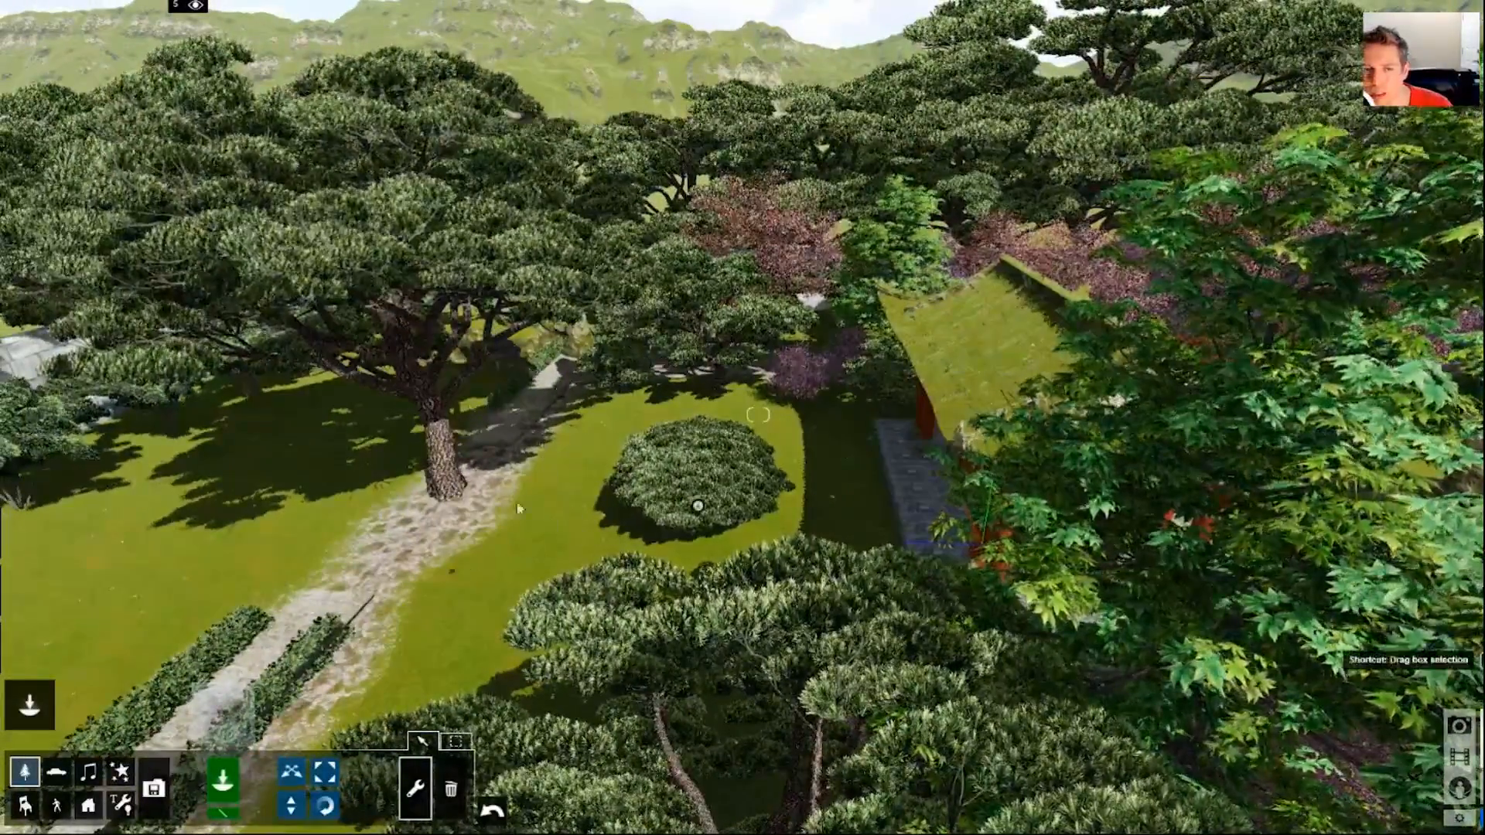
left_click_drag(567, 525, 378, 361, "ctrl")
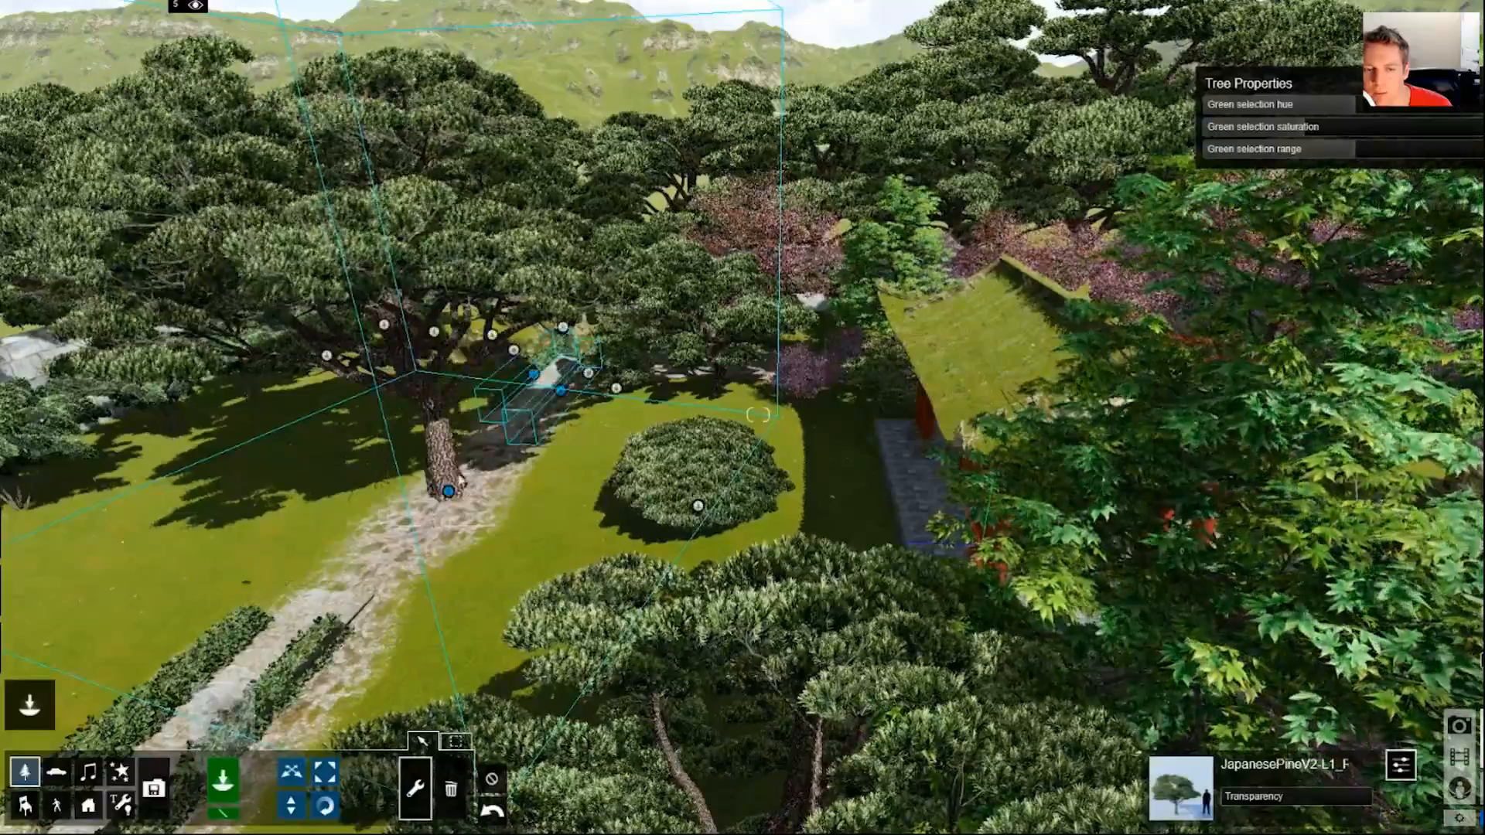
right_click(511, 570)
left_click(478, 594)
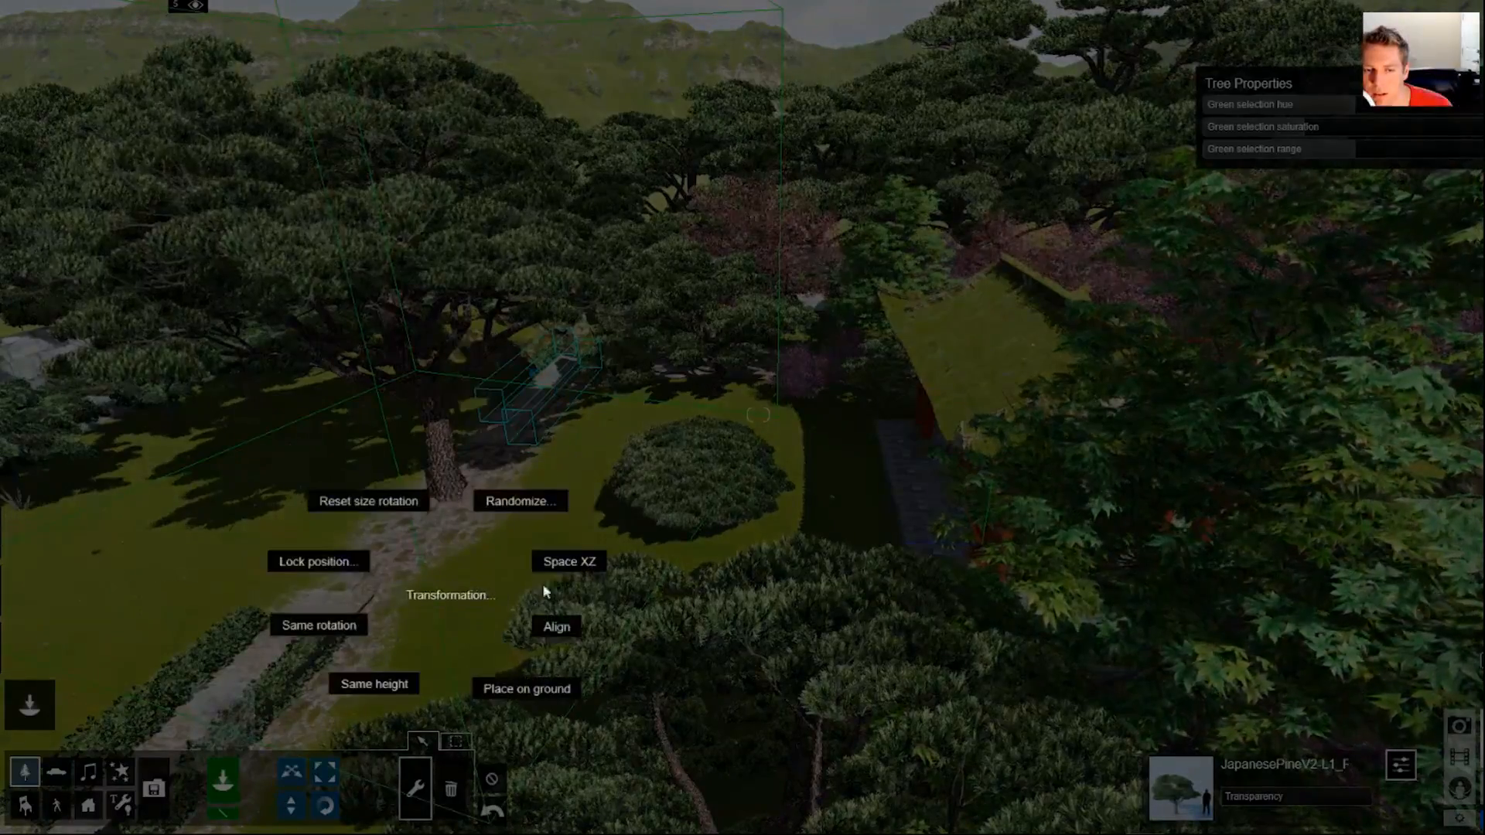
left_click(557, 626)
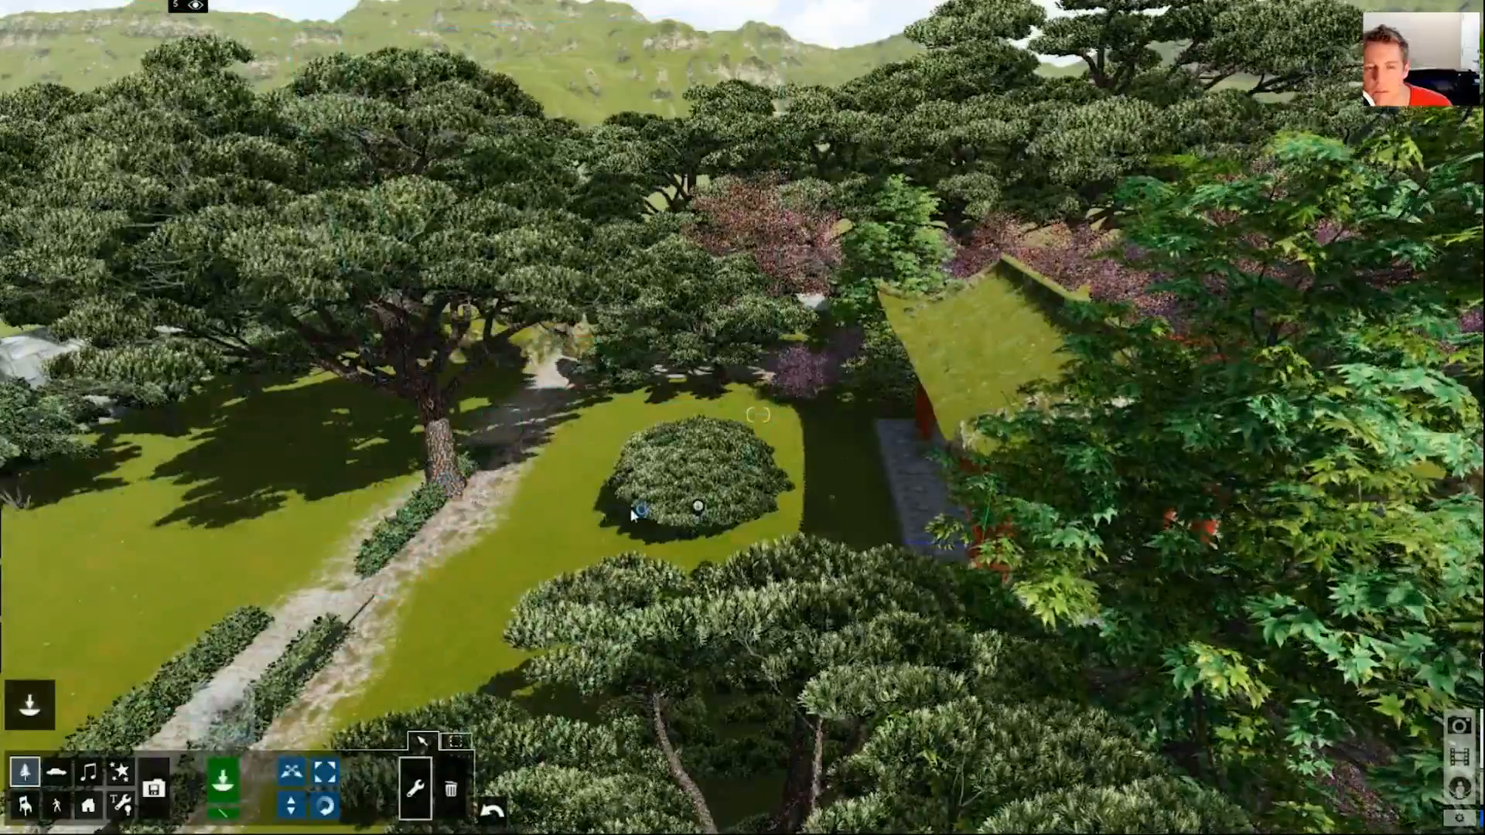
Look at the Transformation options for the stacked shrubs on the lawn without applying any of them
key("w")
left_click(642, 552)
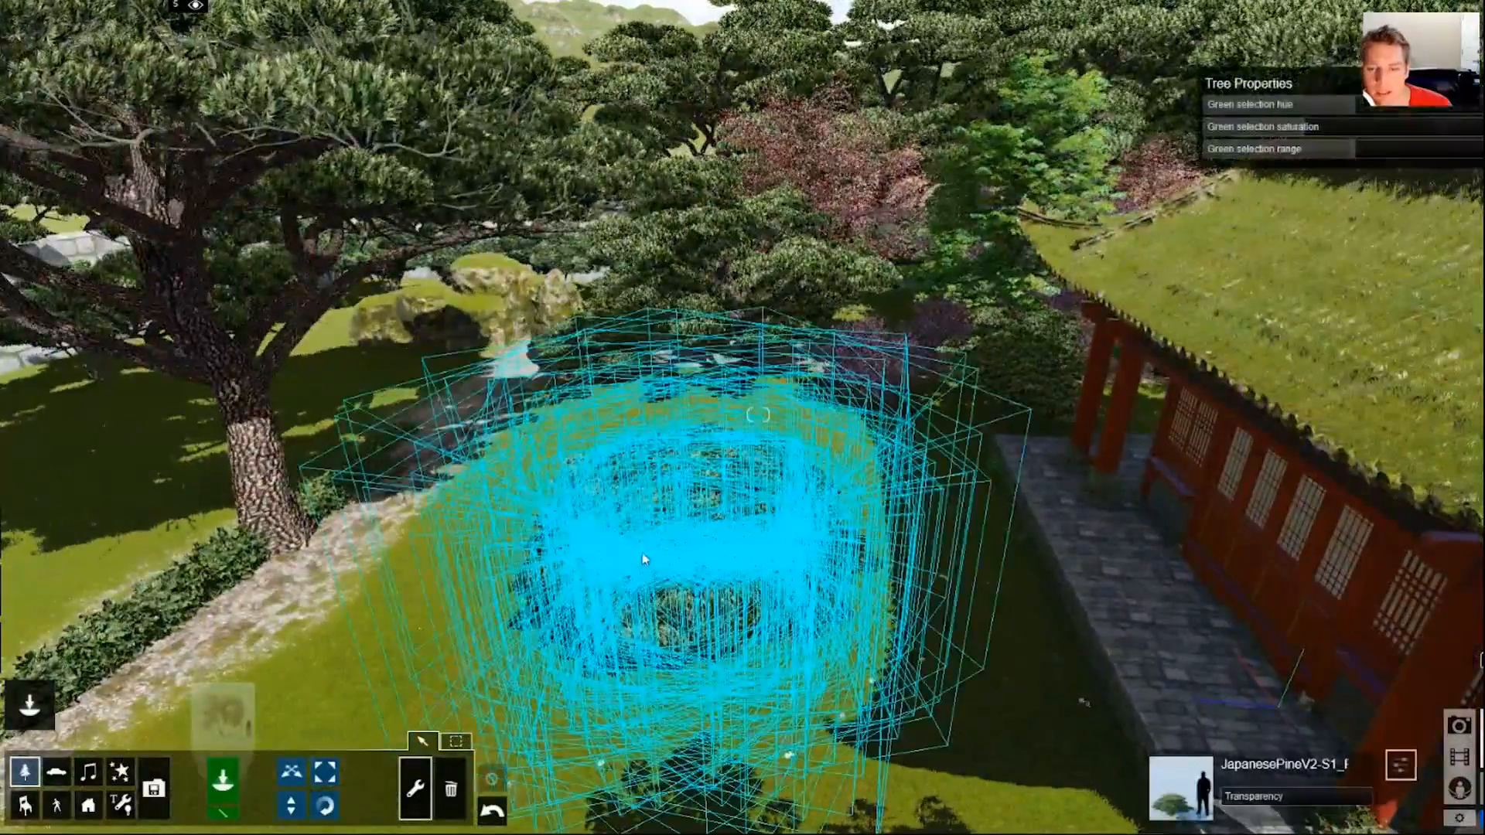
left_click(699, 601)
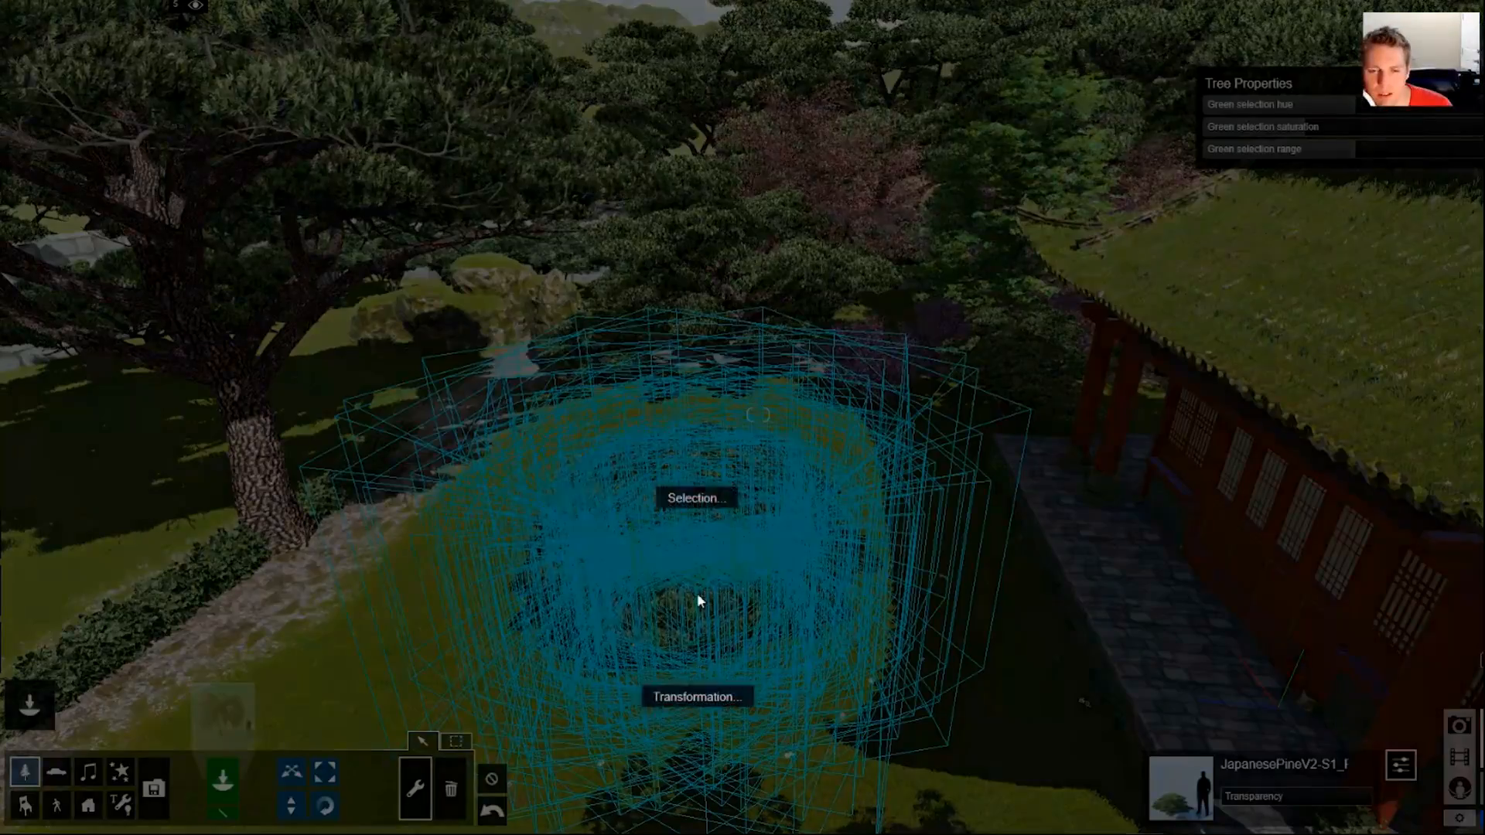
left_click(704, 697)
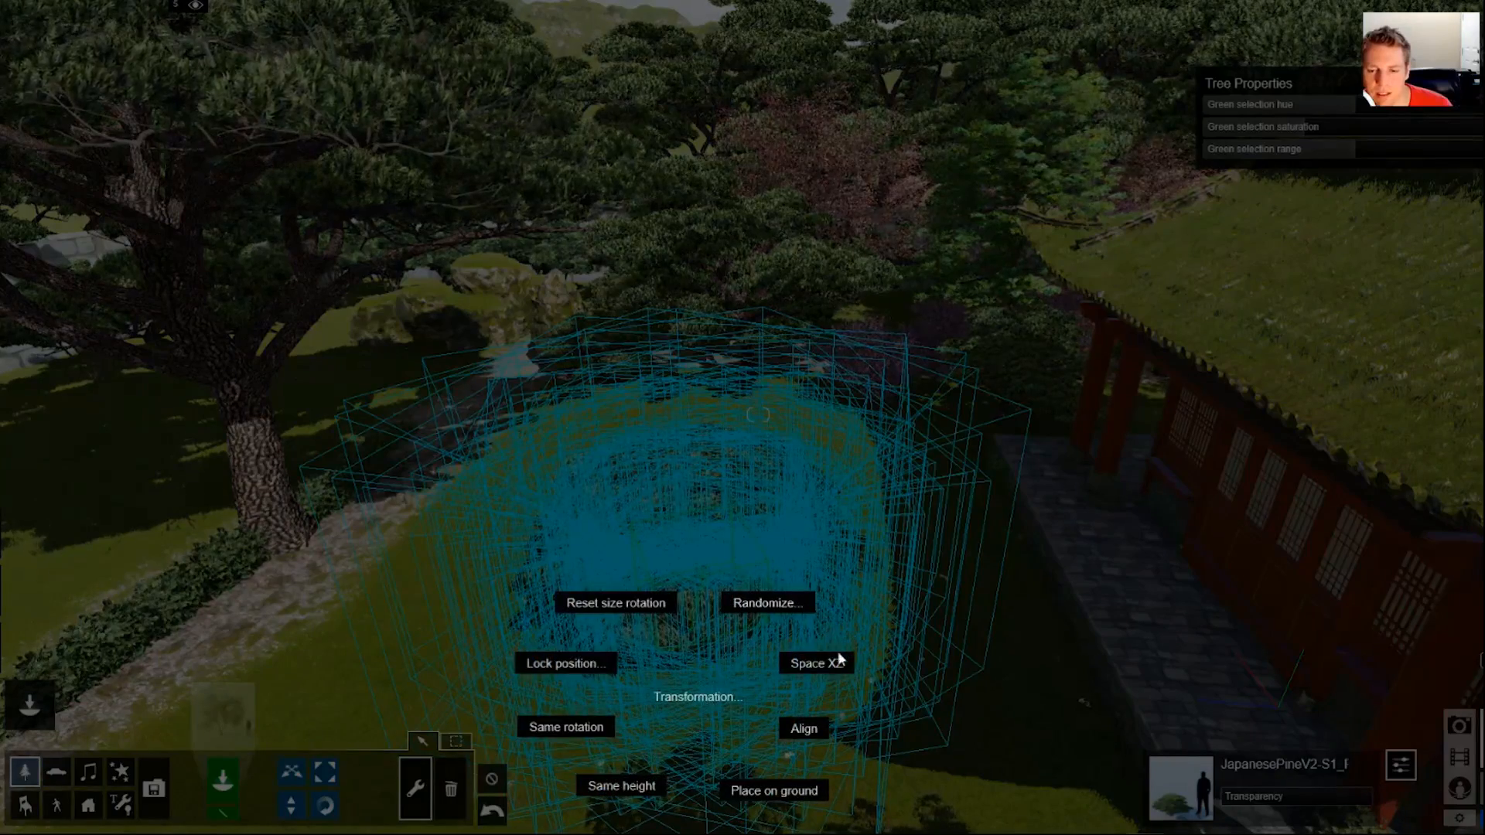
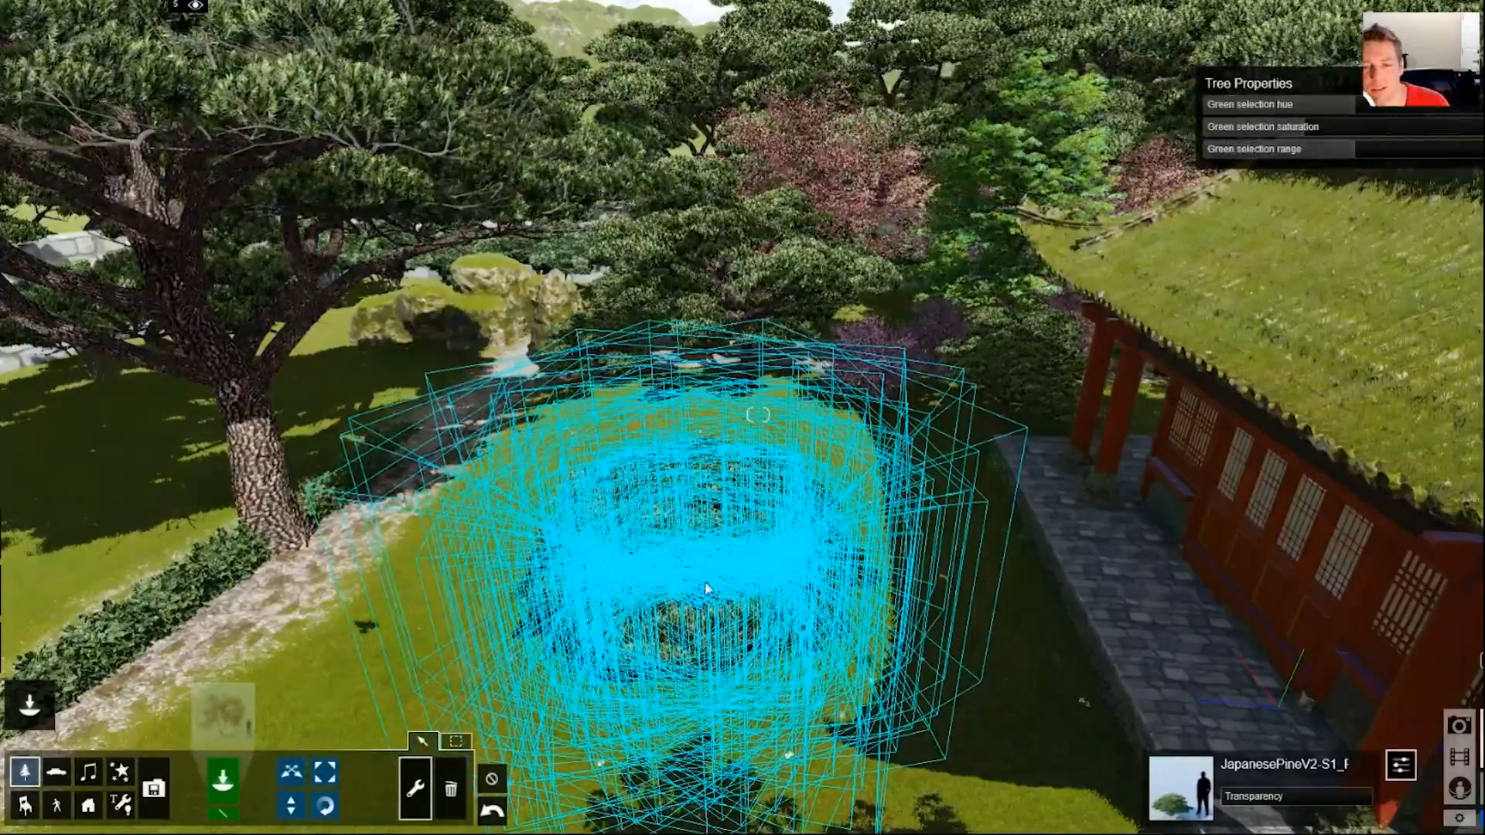
Try to give all the selected shrubs stacked on the lawn the same rotation
scroll(697, 592, "up", 3)
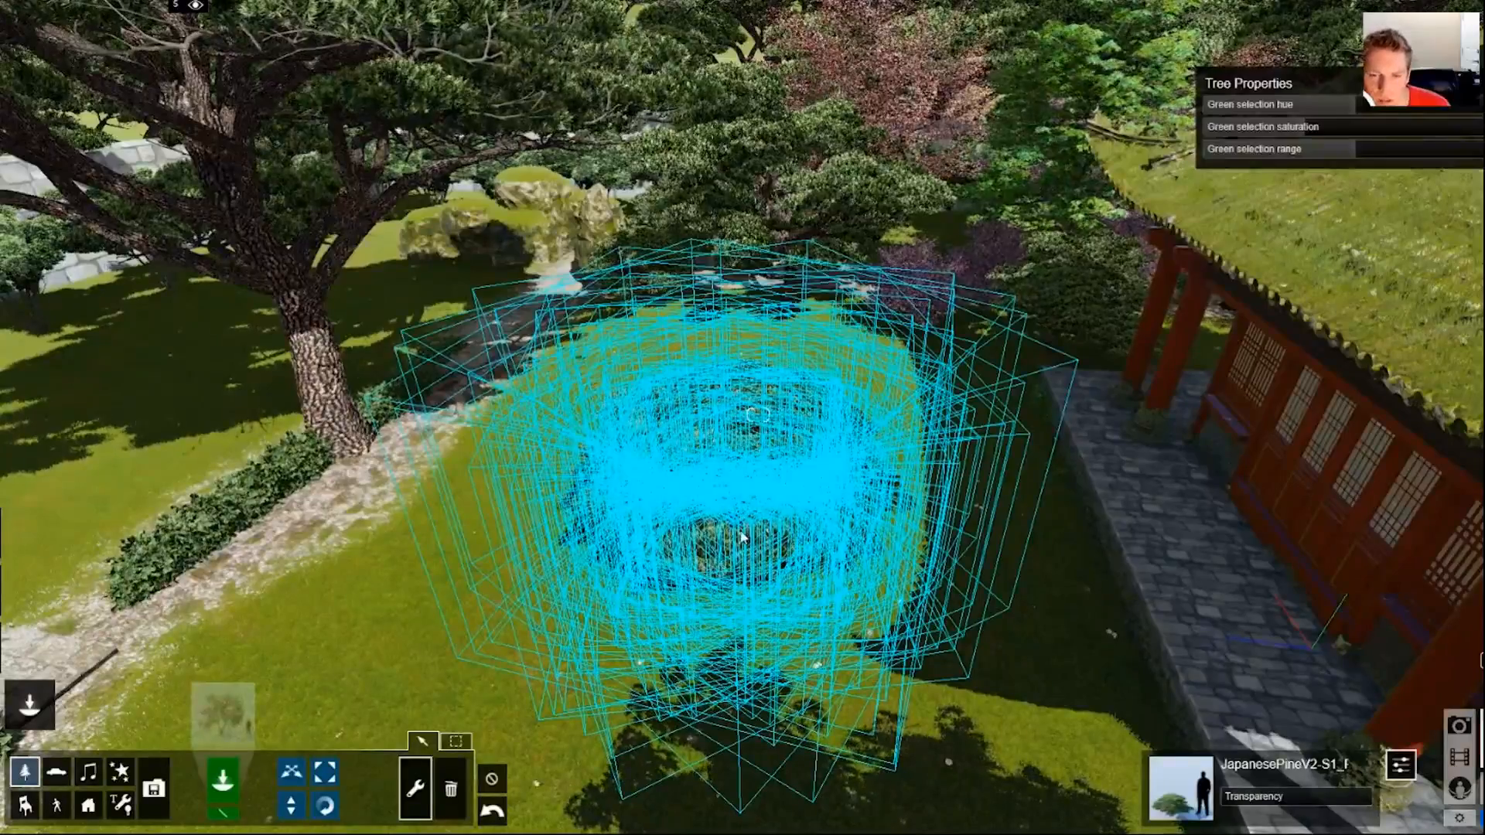
scroll(746, 541, "down", 5)
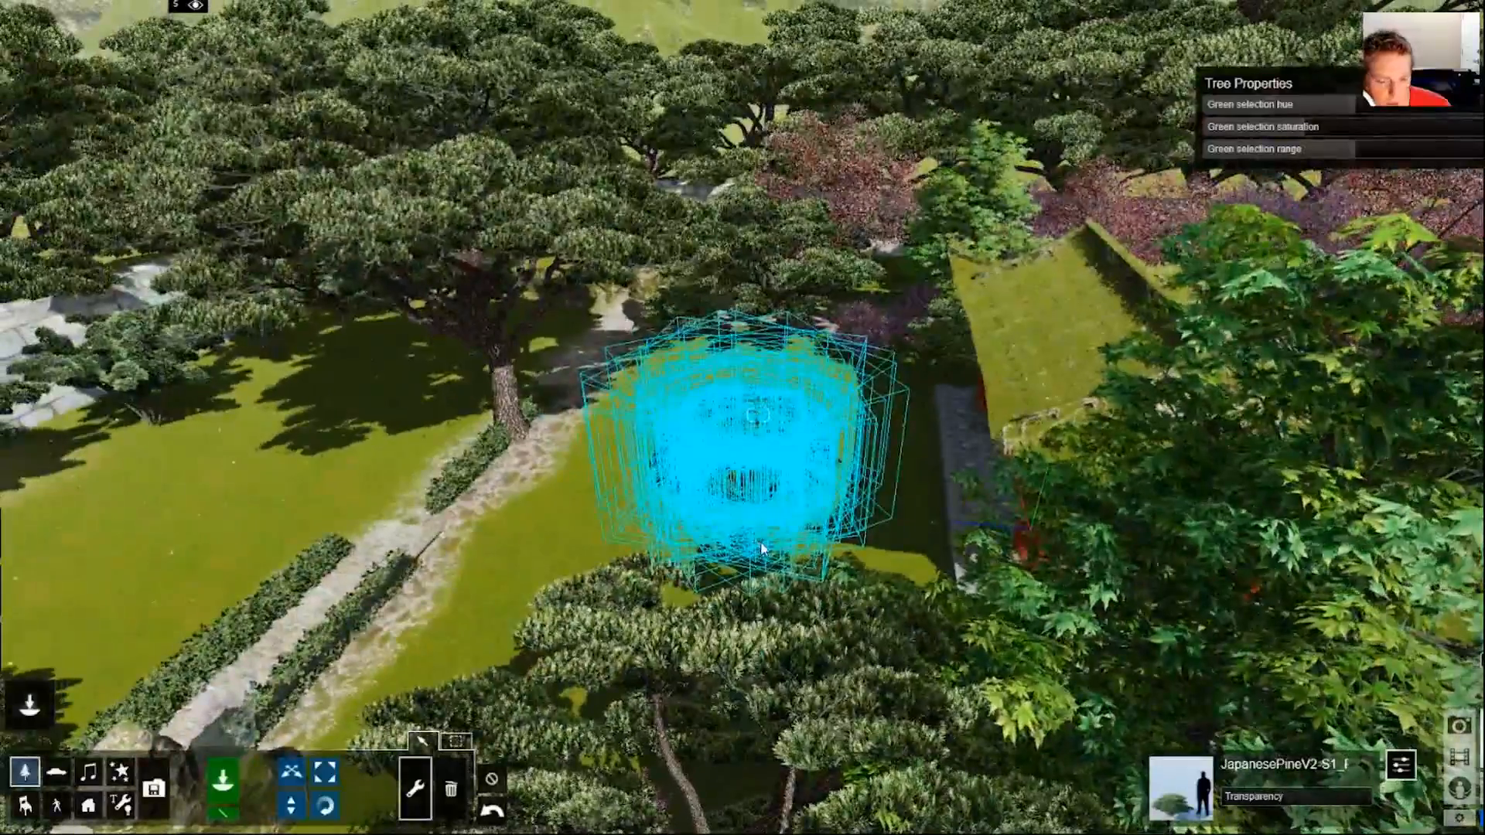
key("super")
left_click(821, 526)
left_click(723, 464)
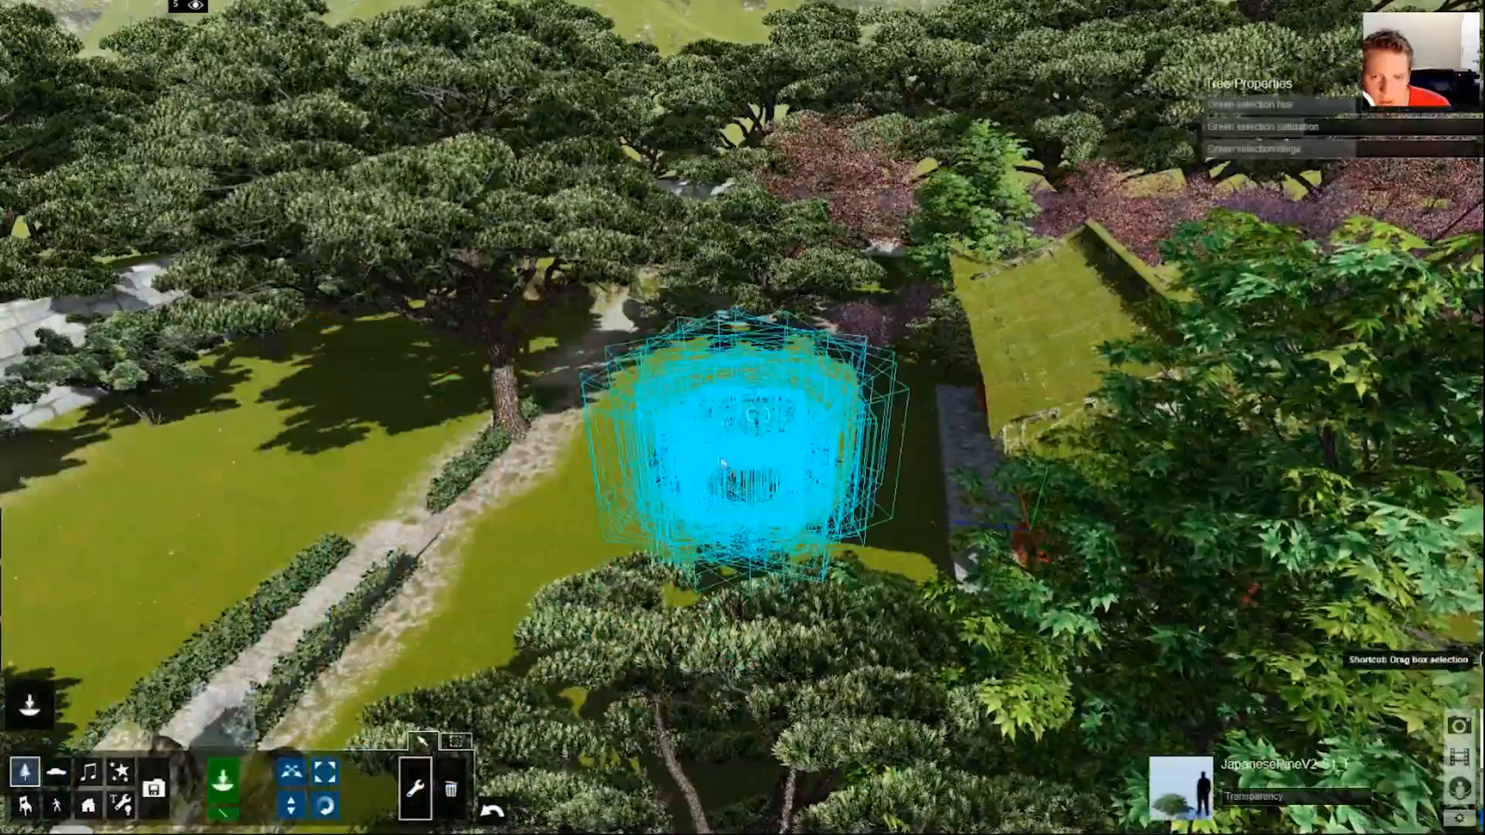
left_click(746, 480)
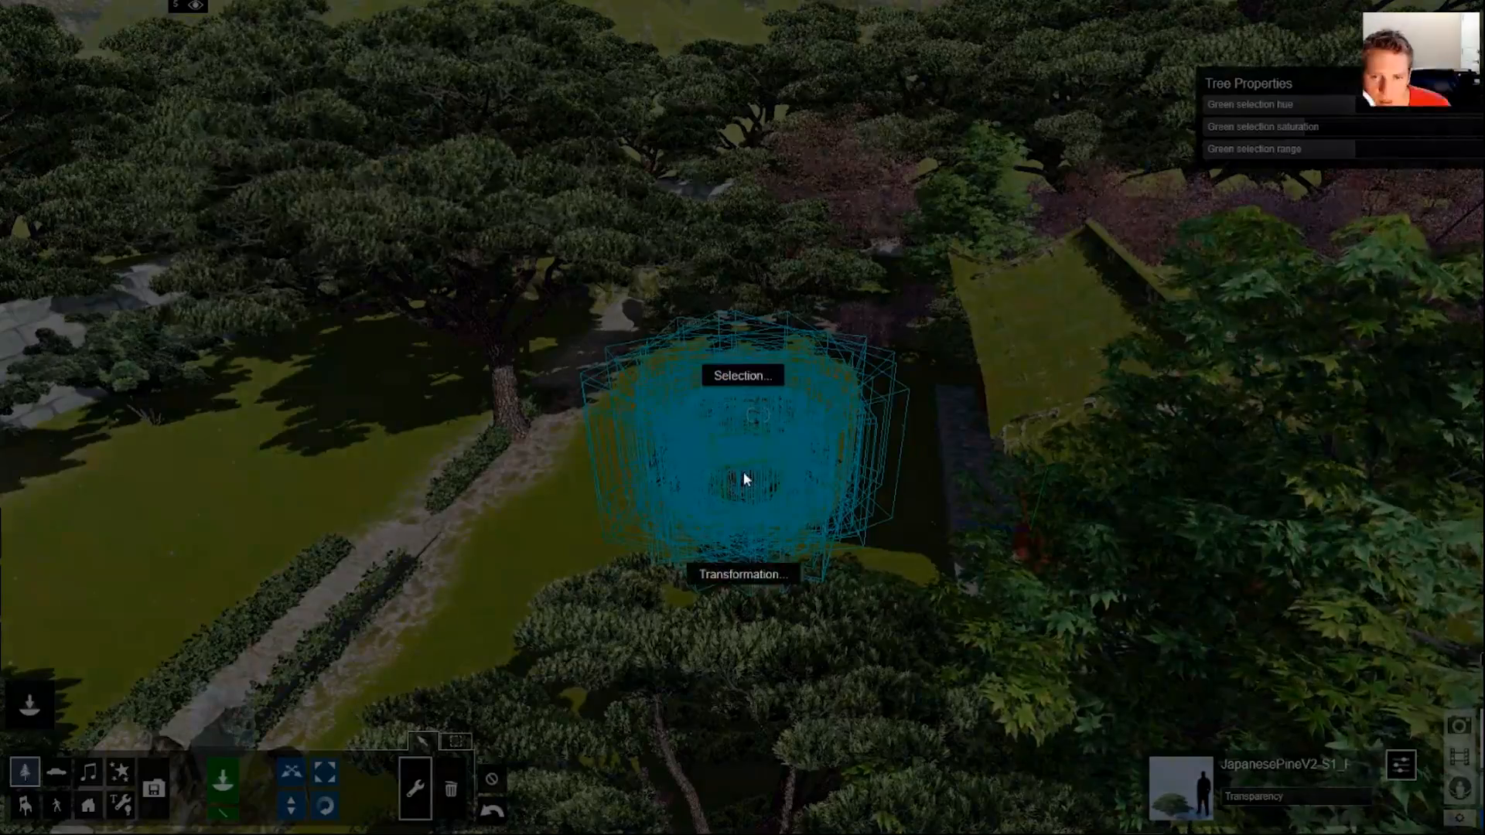
left_click(755, 559)
left_click(750, 542)
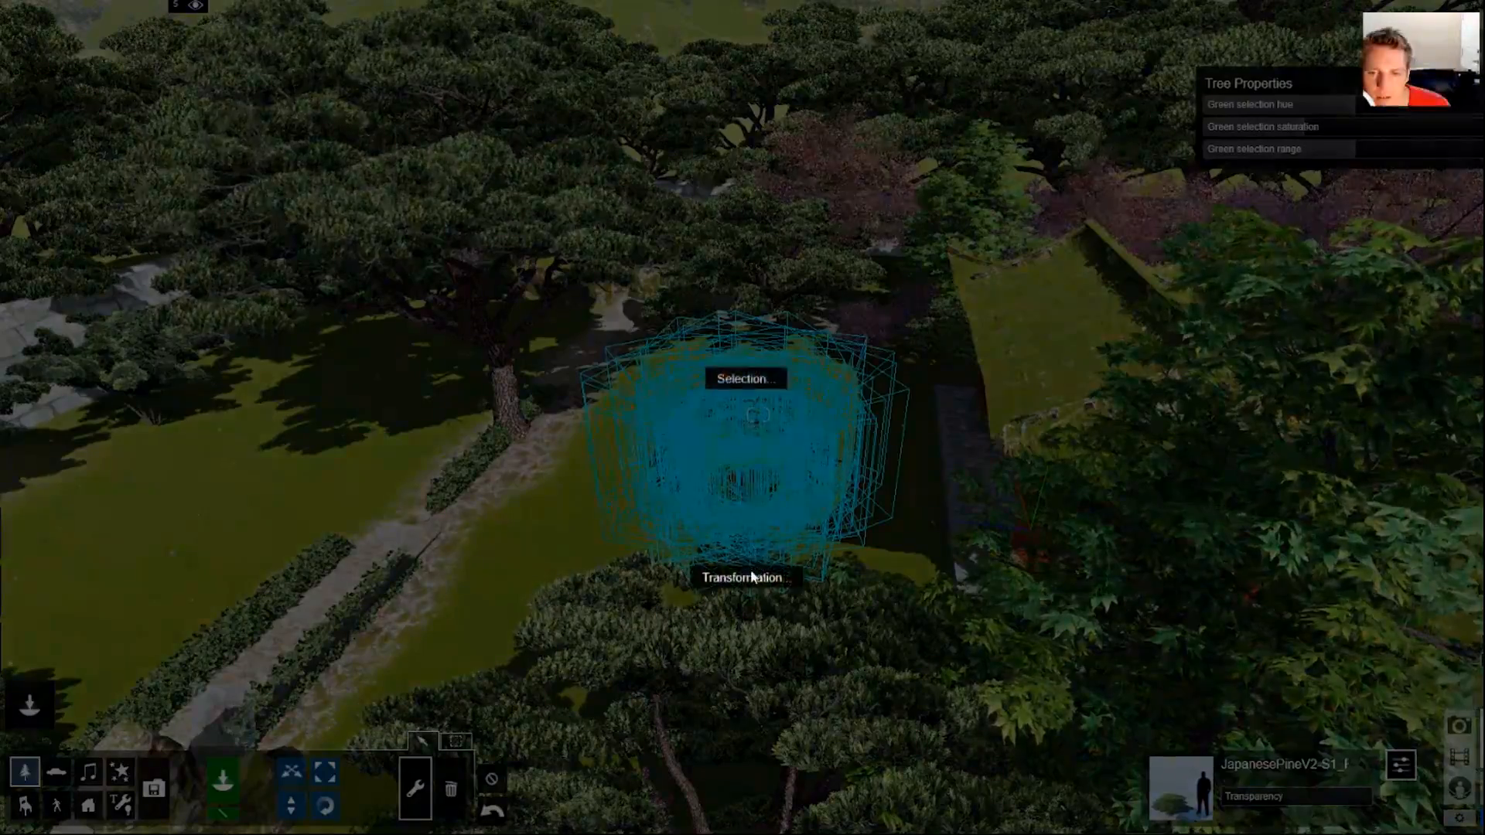
left_click(739, 577)
left_click(616, 608)
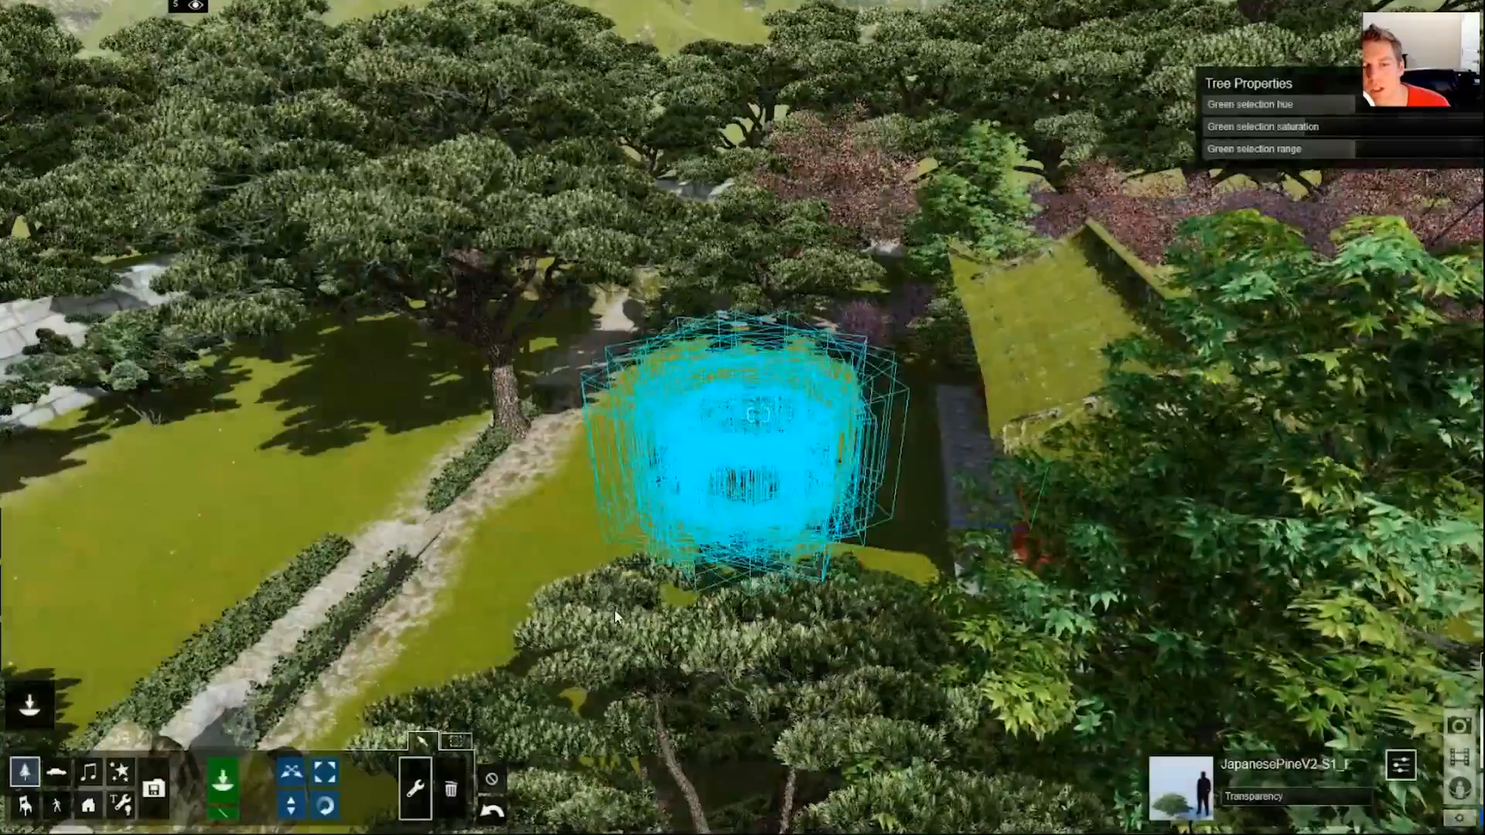
Try the Same rotation transformation on the stacked shrubs once more and clear the selection
scroll(768, 508, "up", 5)
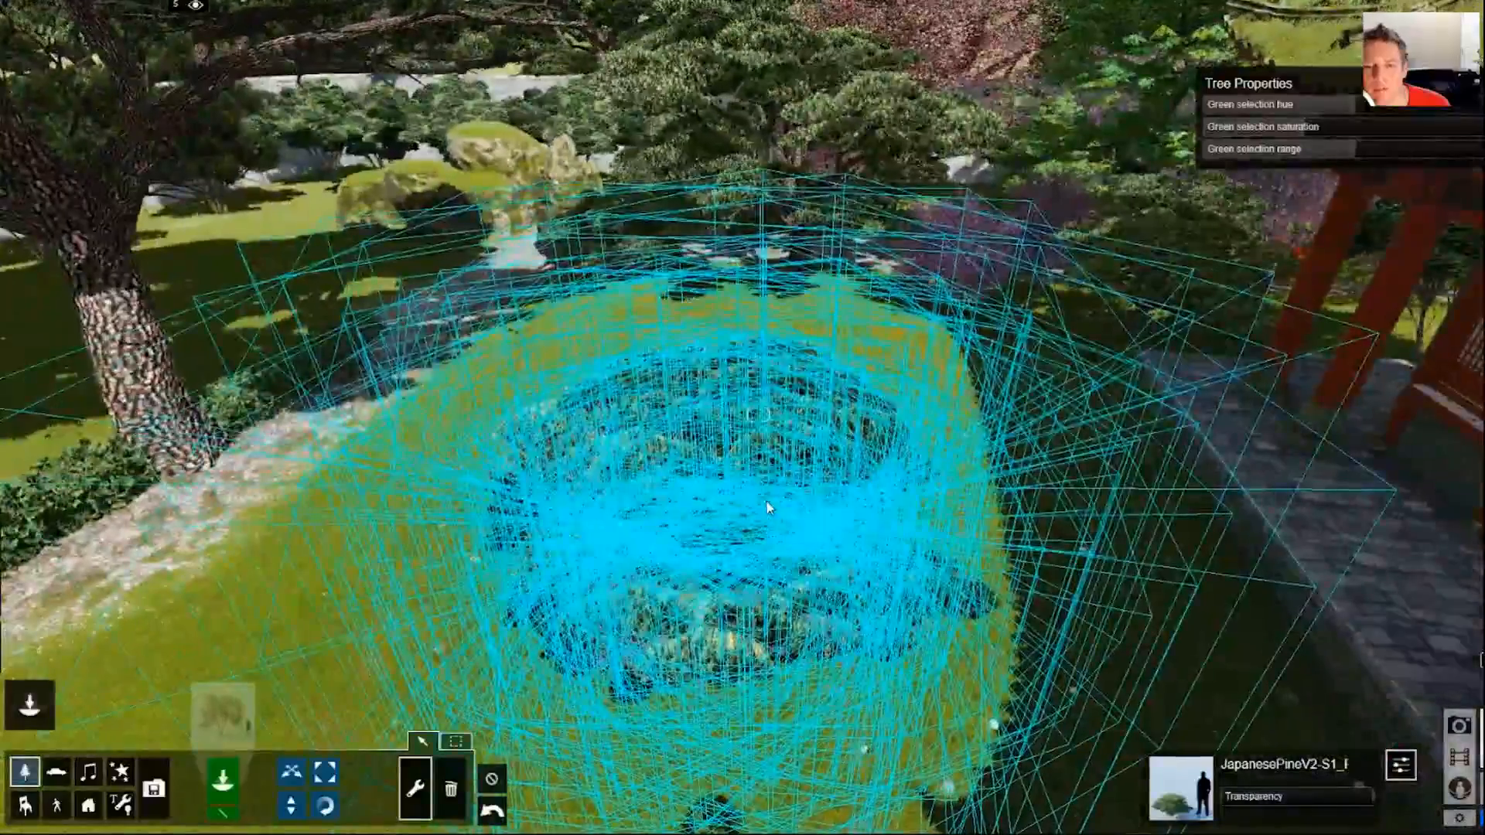
scroll(708, 632, "down", 3)
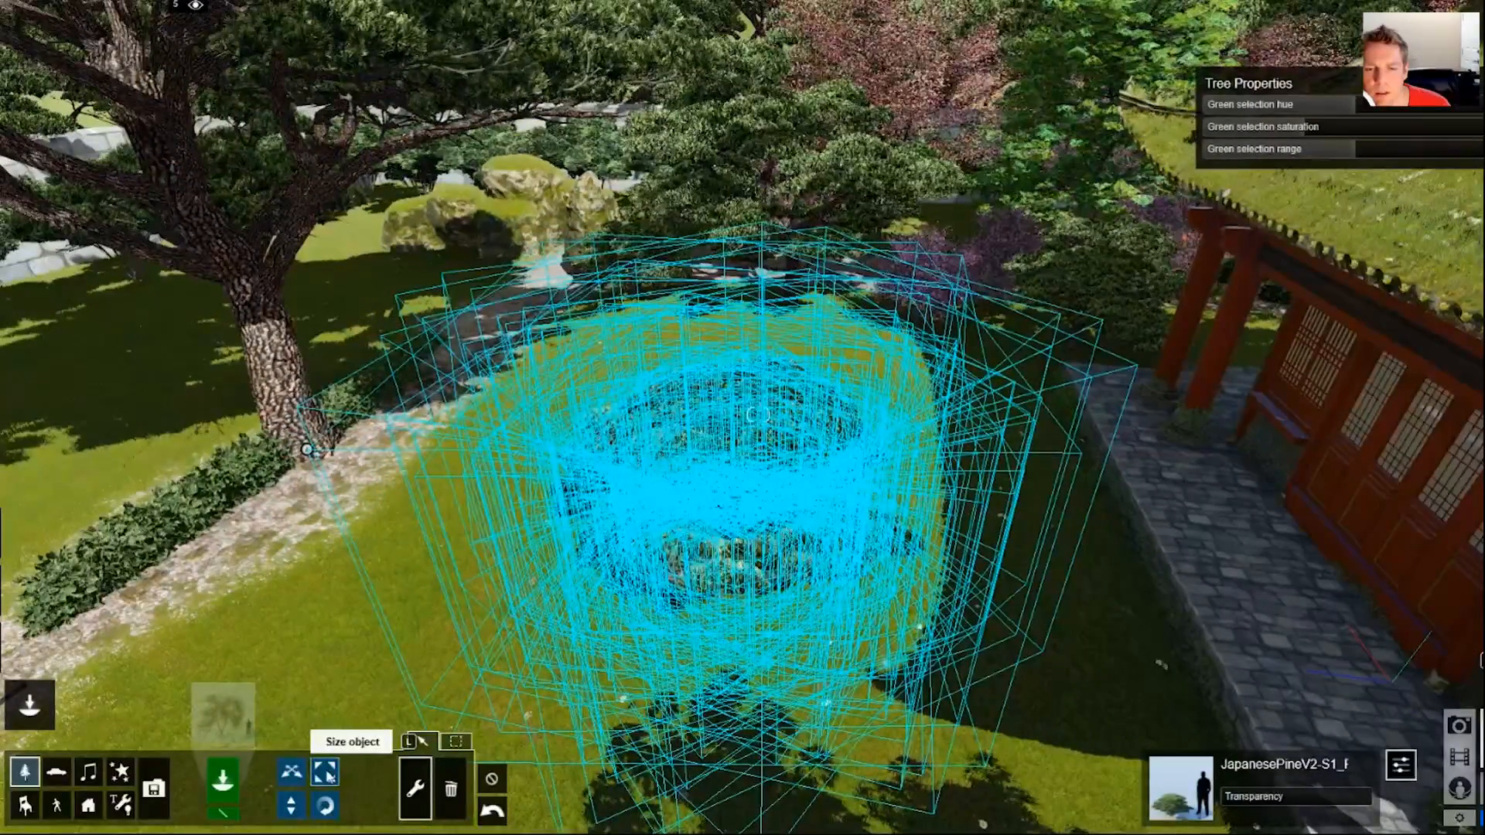
right_click(736, 549)
left_click(690, 638)
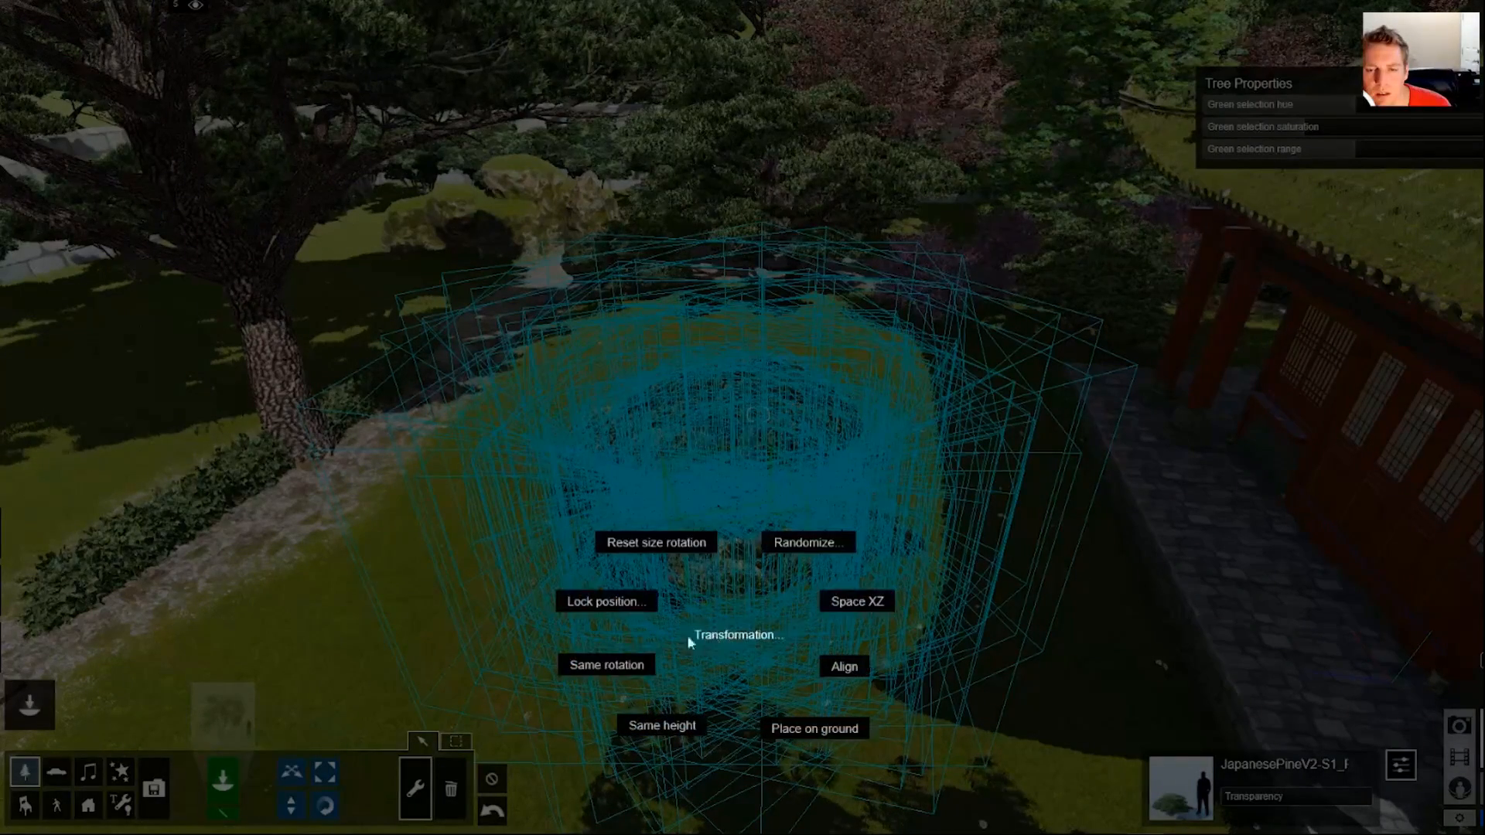
left_click(603, 666)
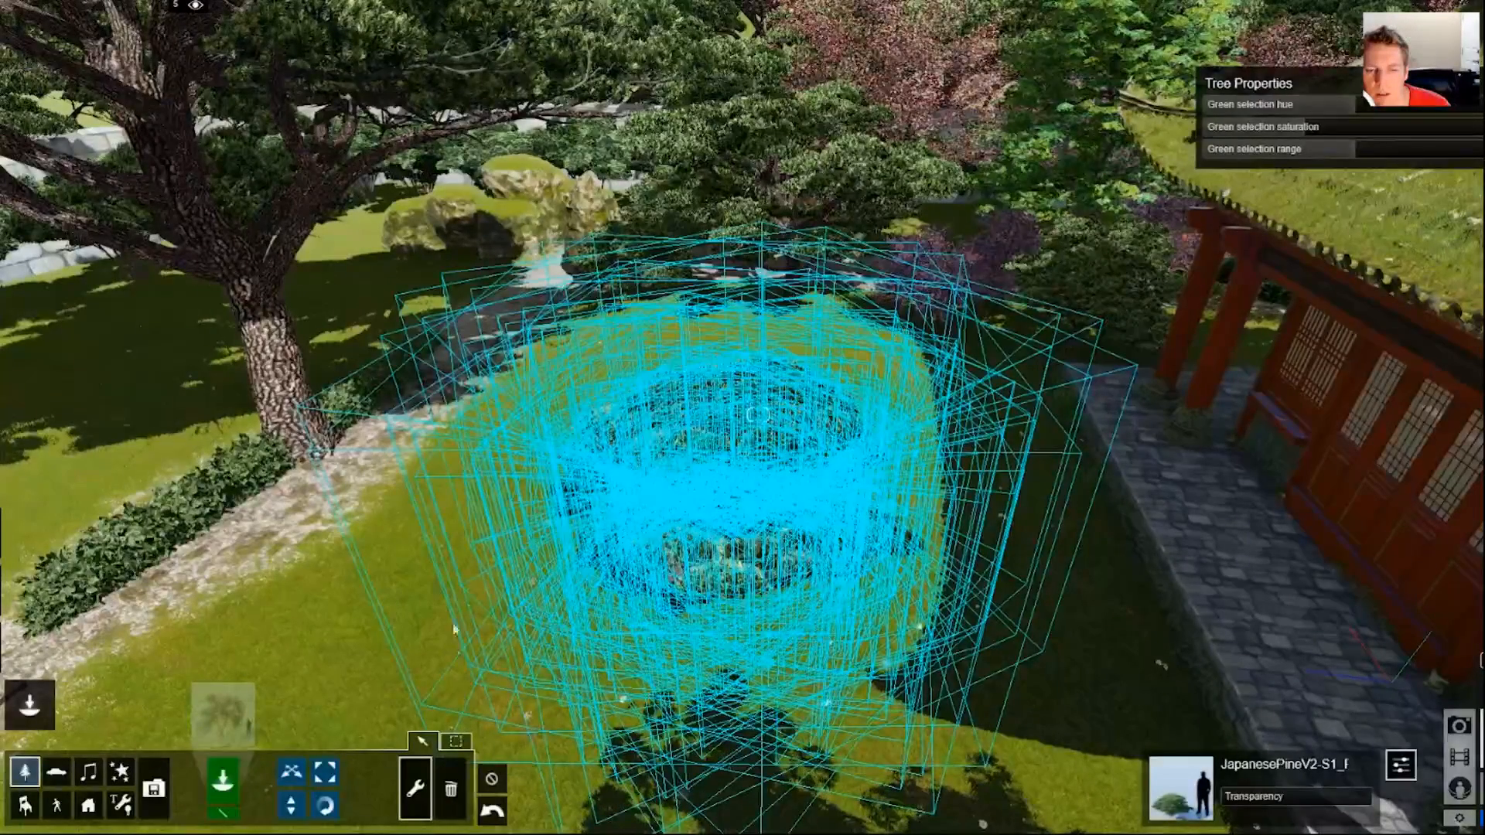
left_click(473, 590, "ctrl")
Box-select the whole cluster of overlapping shrubs on the lawn beside the temple again
key("s")
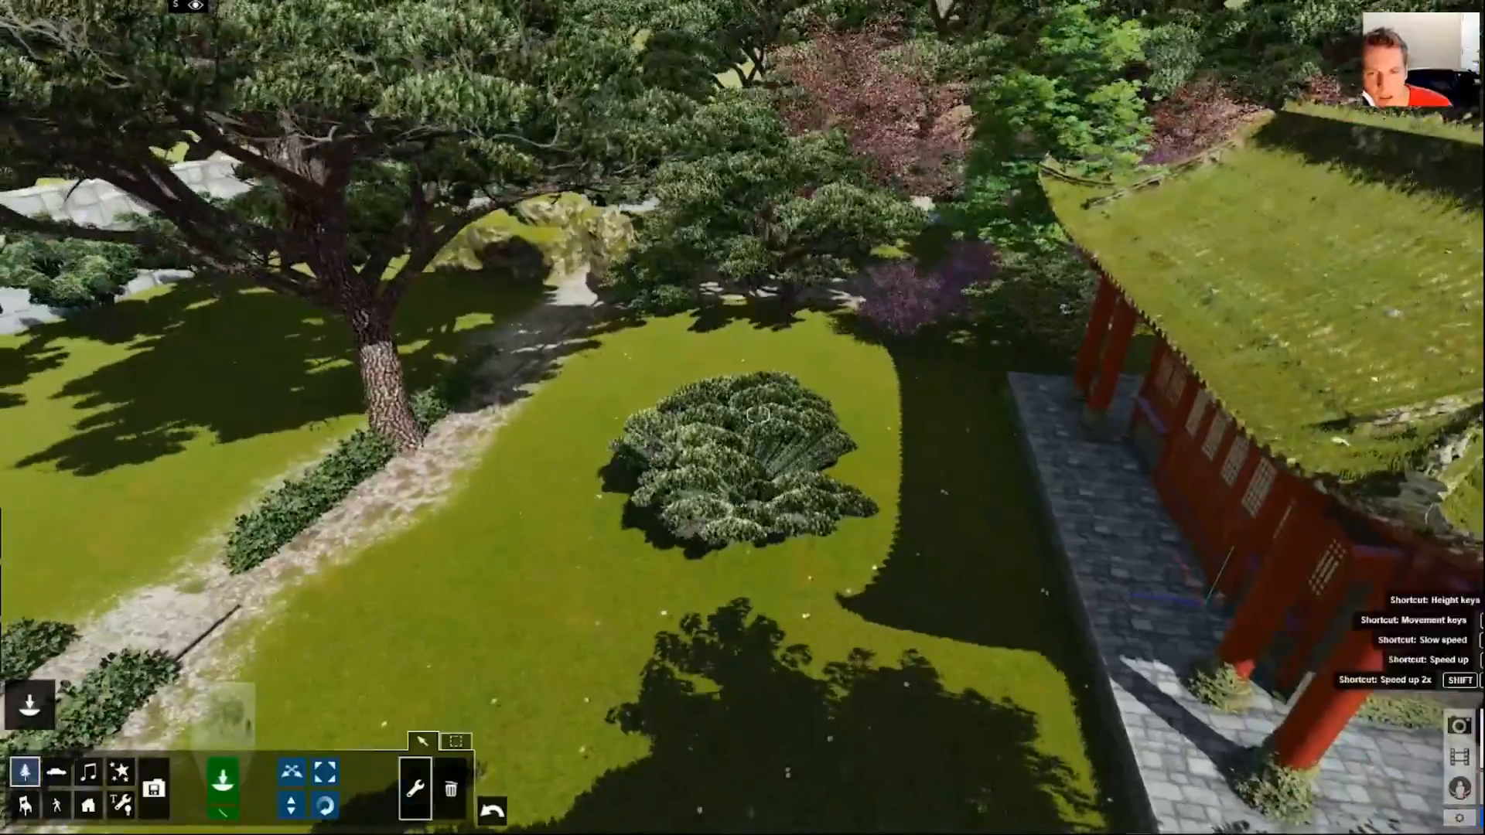
key("w")
right_click_drag(758, 415, 754, 328)
key("s")
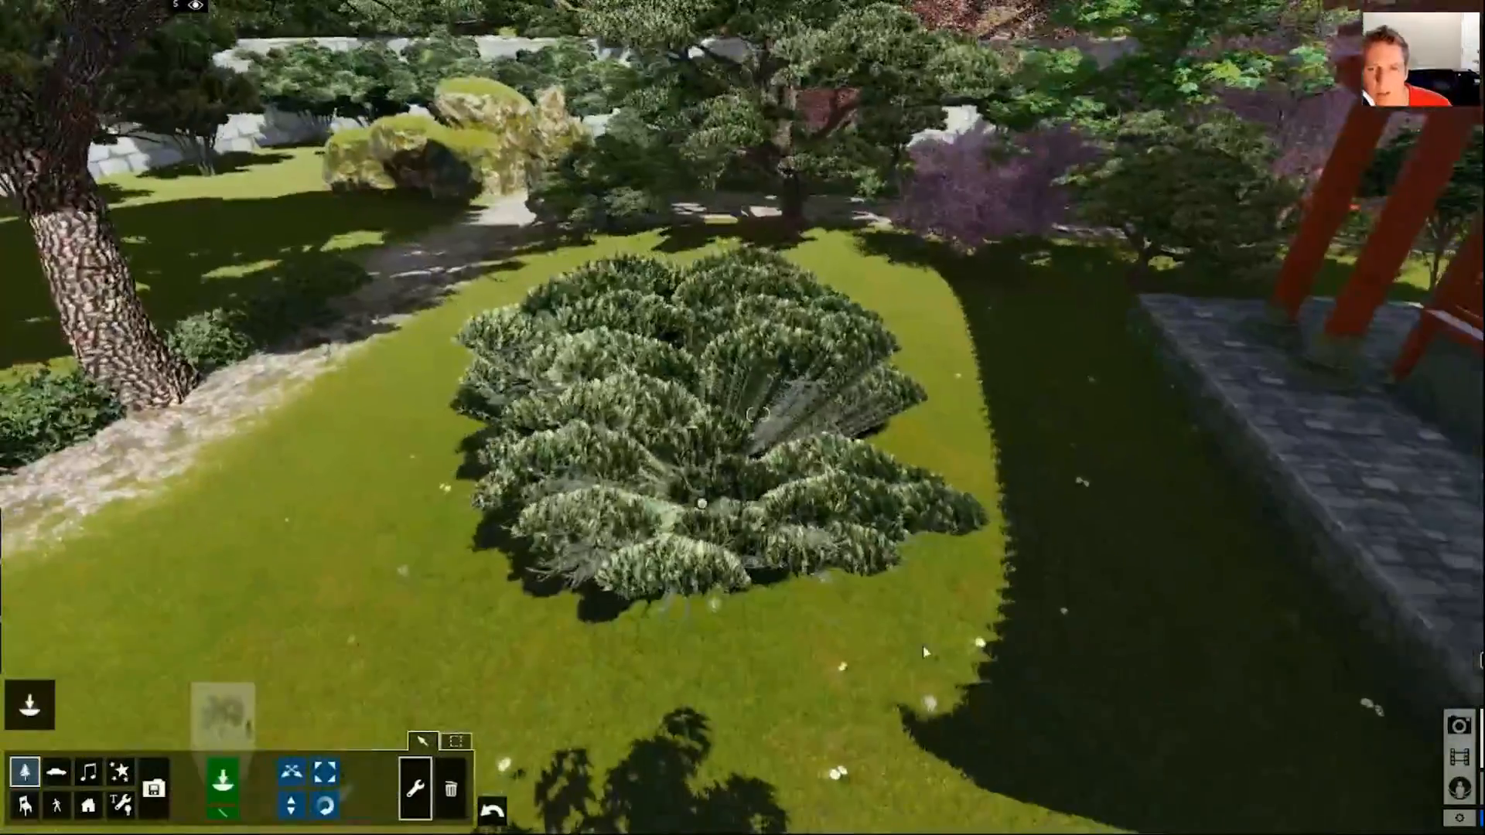
left_click_drag(922, 644, 554, 399, "ctrl")
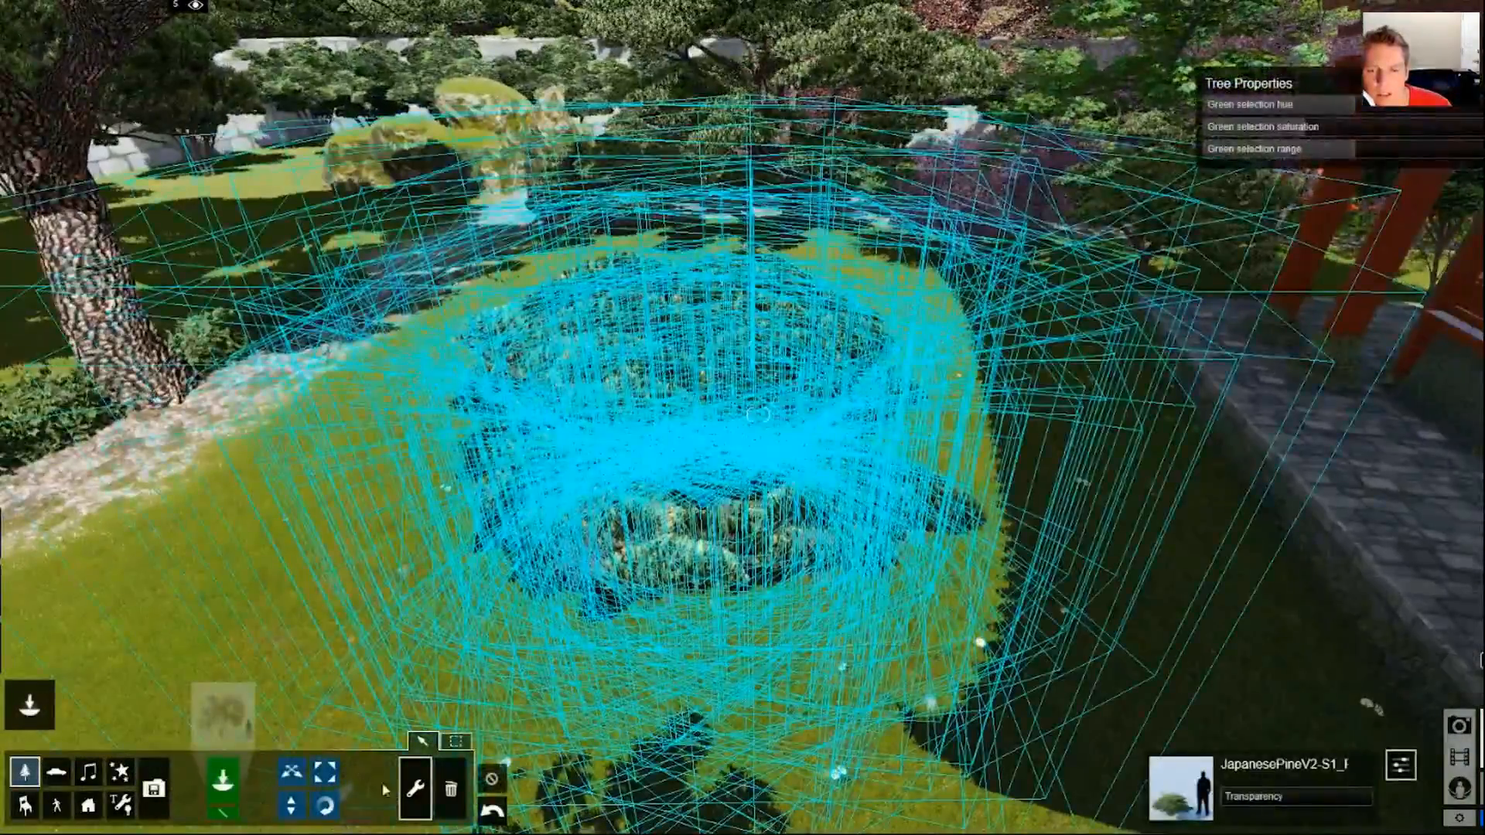
Enlarge the selected small Japanese pines (JapanesePineV2-S1) to a size of about 2.4x and clear the selection
left_click(415, 788)
left_click(704, 508)
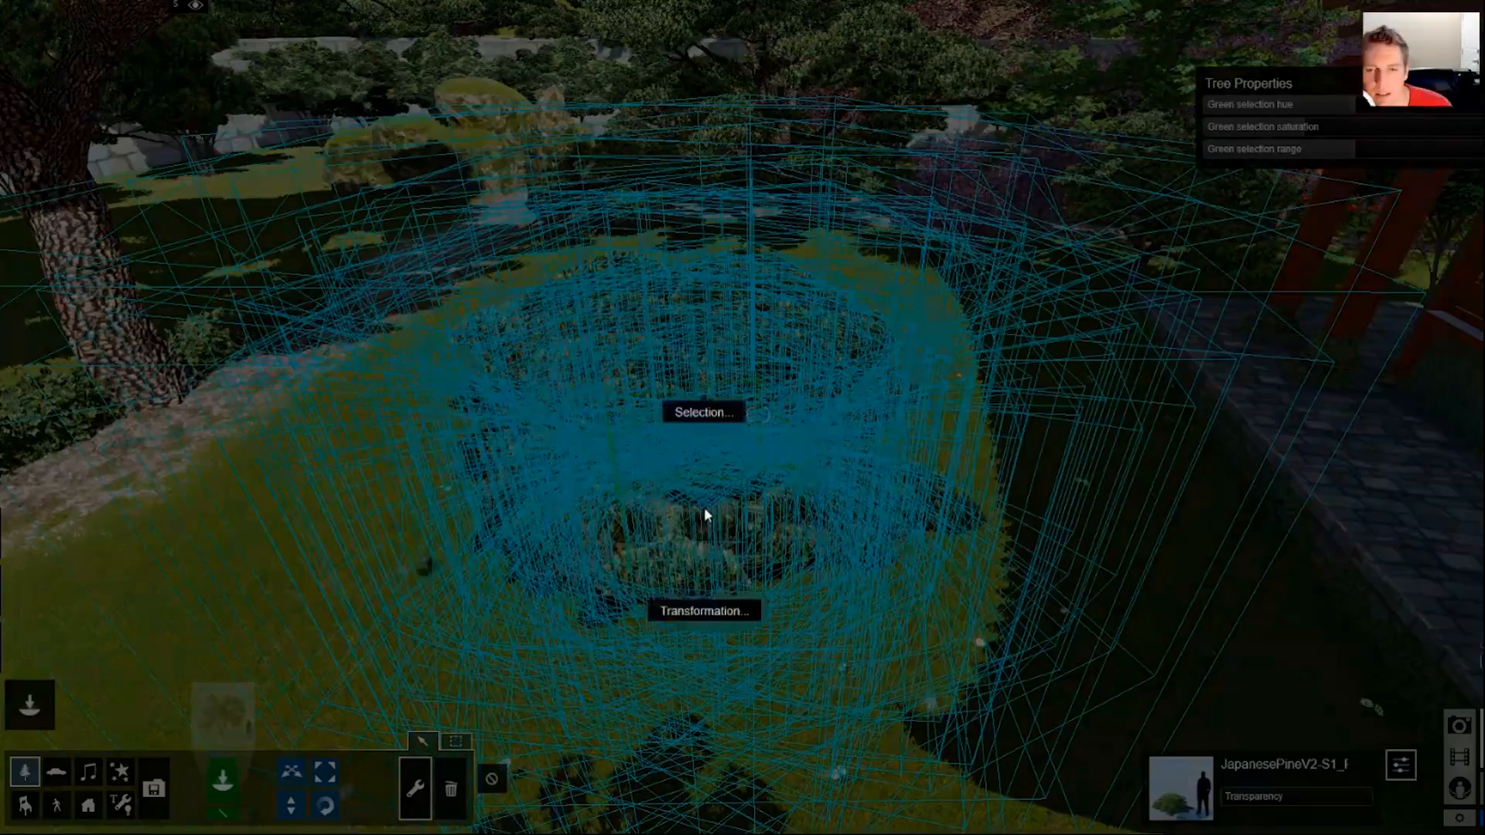
left_click(656, 557)
left_click(333, 771)
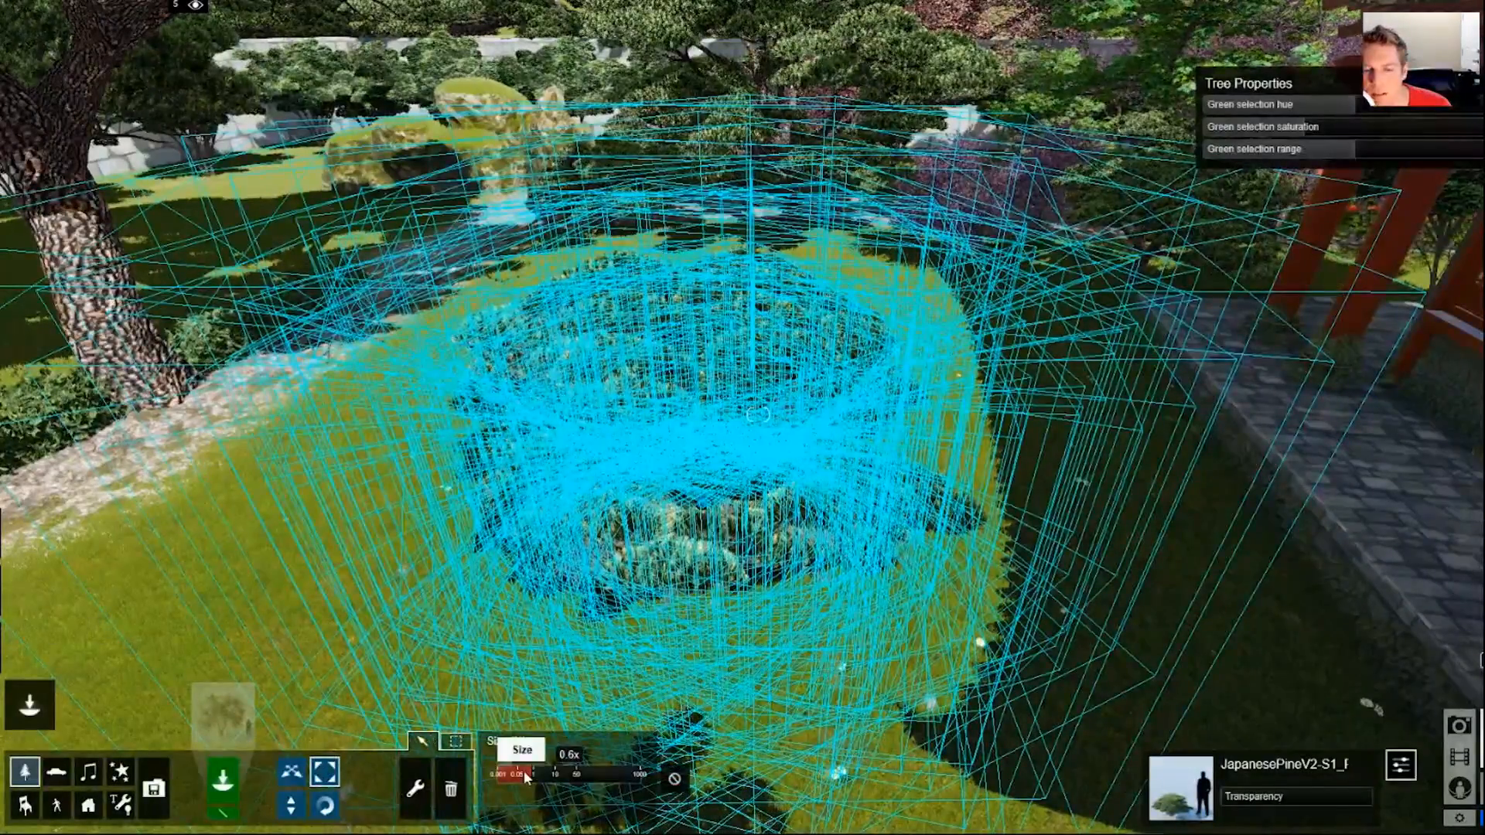
mouse_move(523, 773)
left_mouse_down()
mouse_move(473, 776)
mouse_move(542, 770)
left_mouse_up()
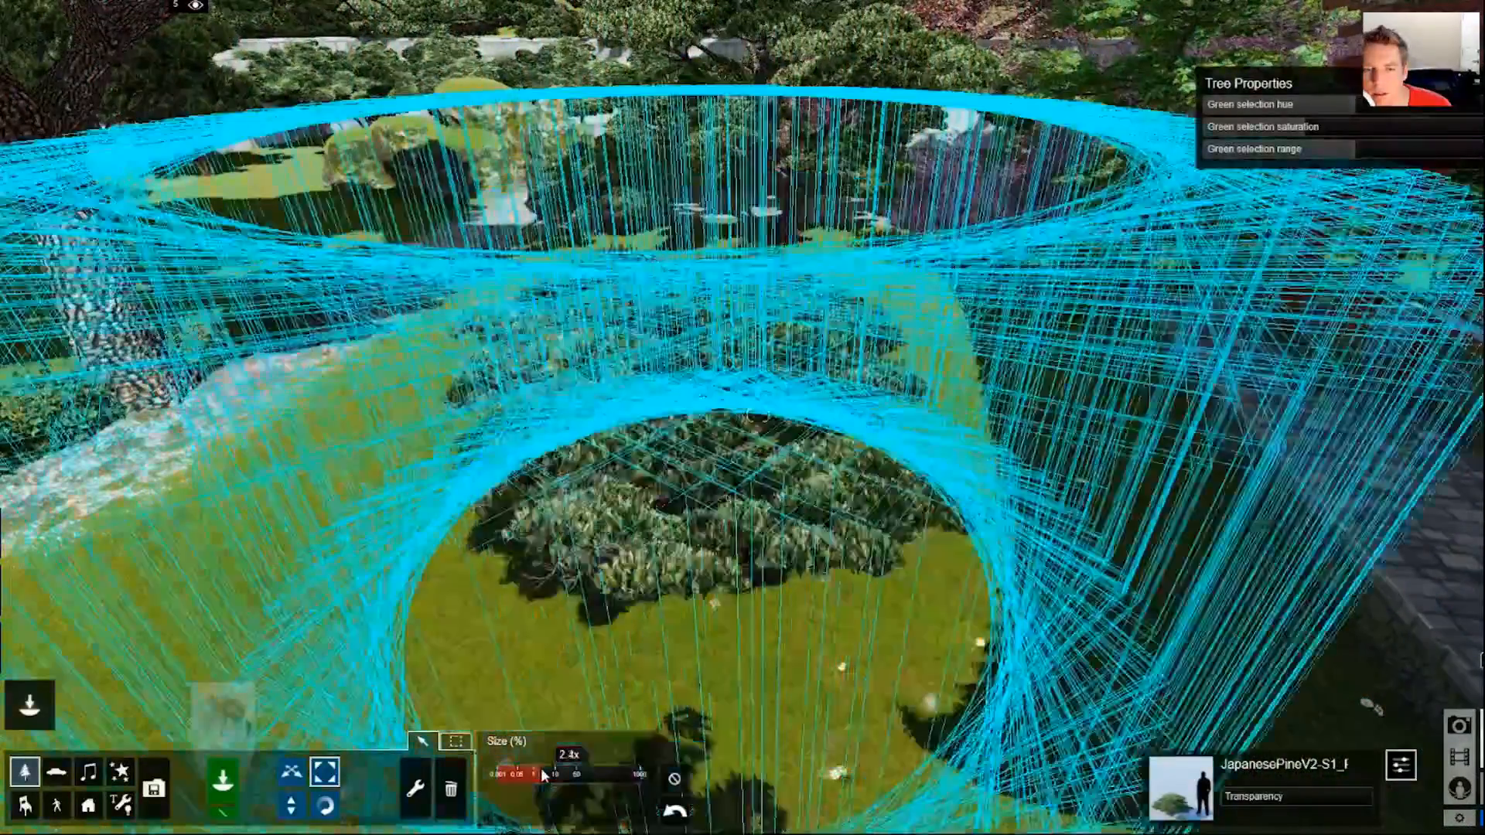
left_click(674, 779)
Examine the enlarged Japanese pines on the lawn from close range and from above
key("w")
key("w")
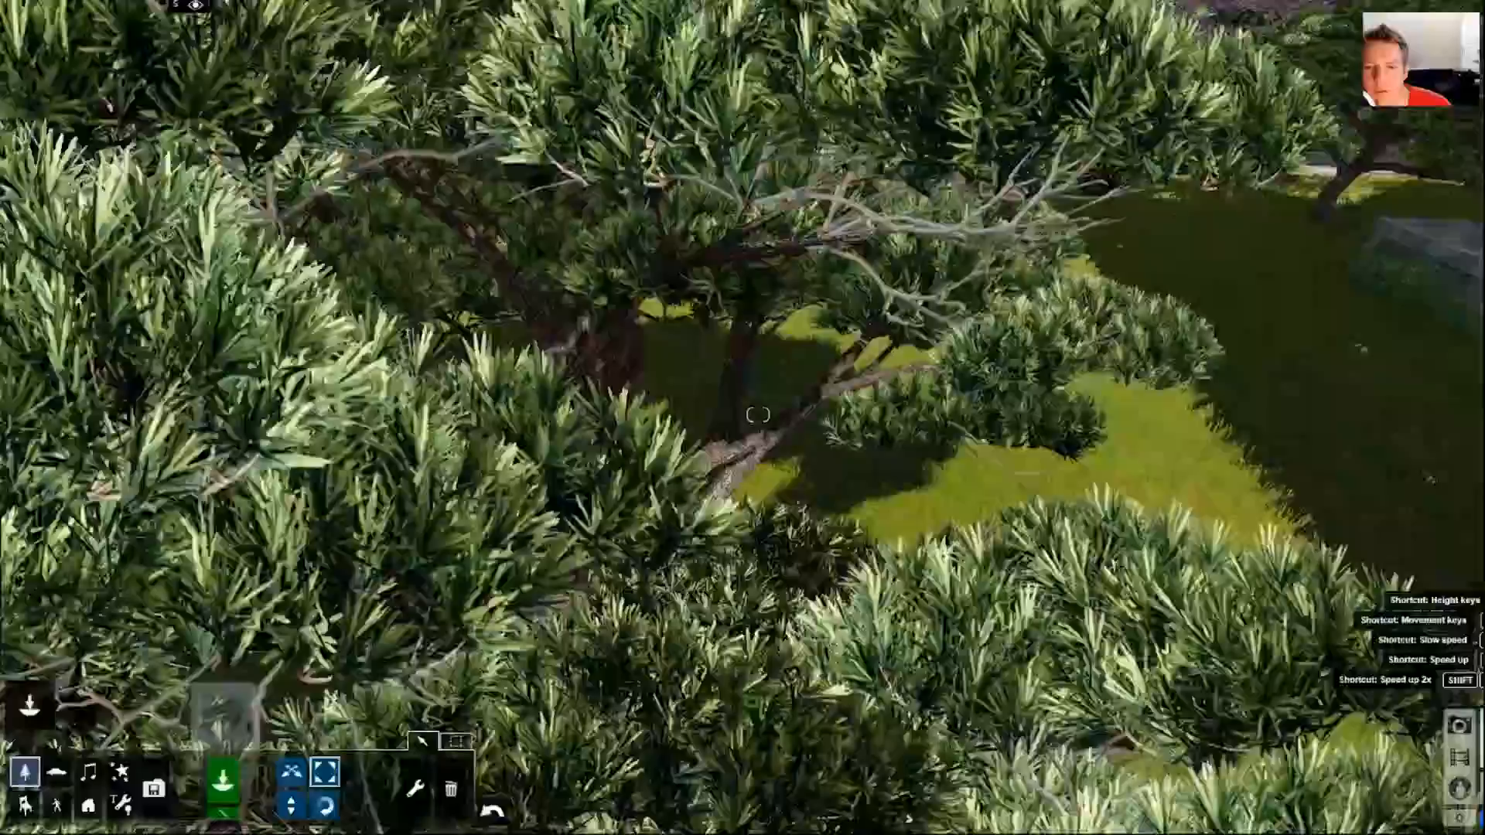
key("s")
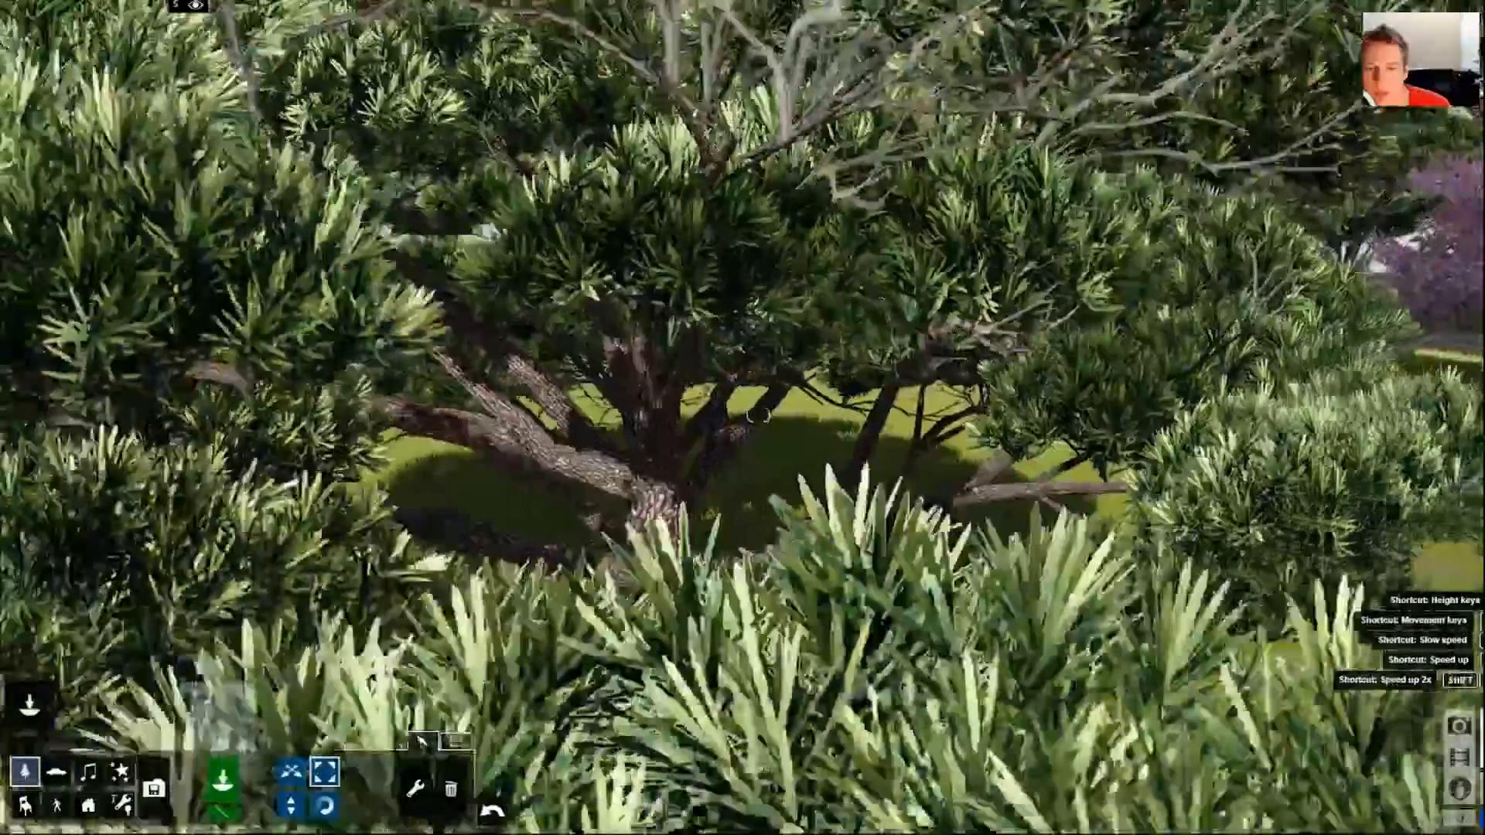
key("a")
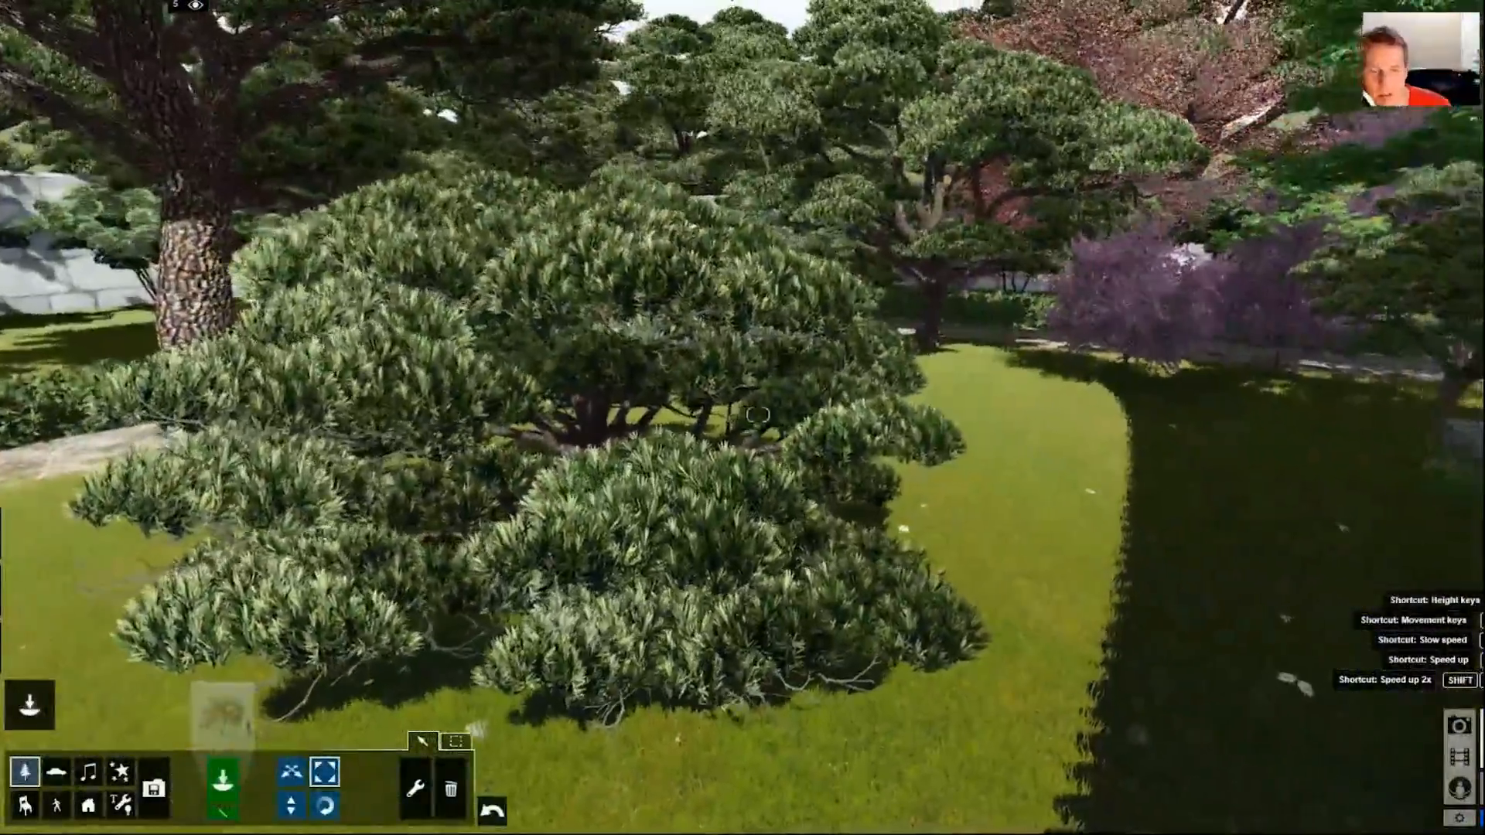
mouse_move(758, 414)
right_mouse_down()
mouse_move(673, 414)
mouse_move(773, 414)
right_mouse_up()
key("w")
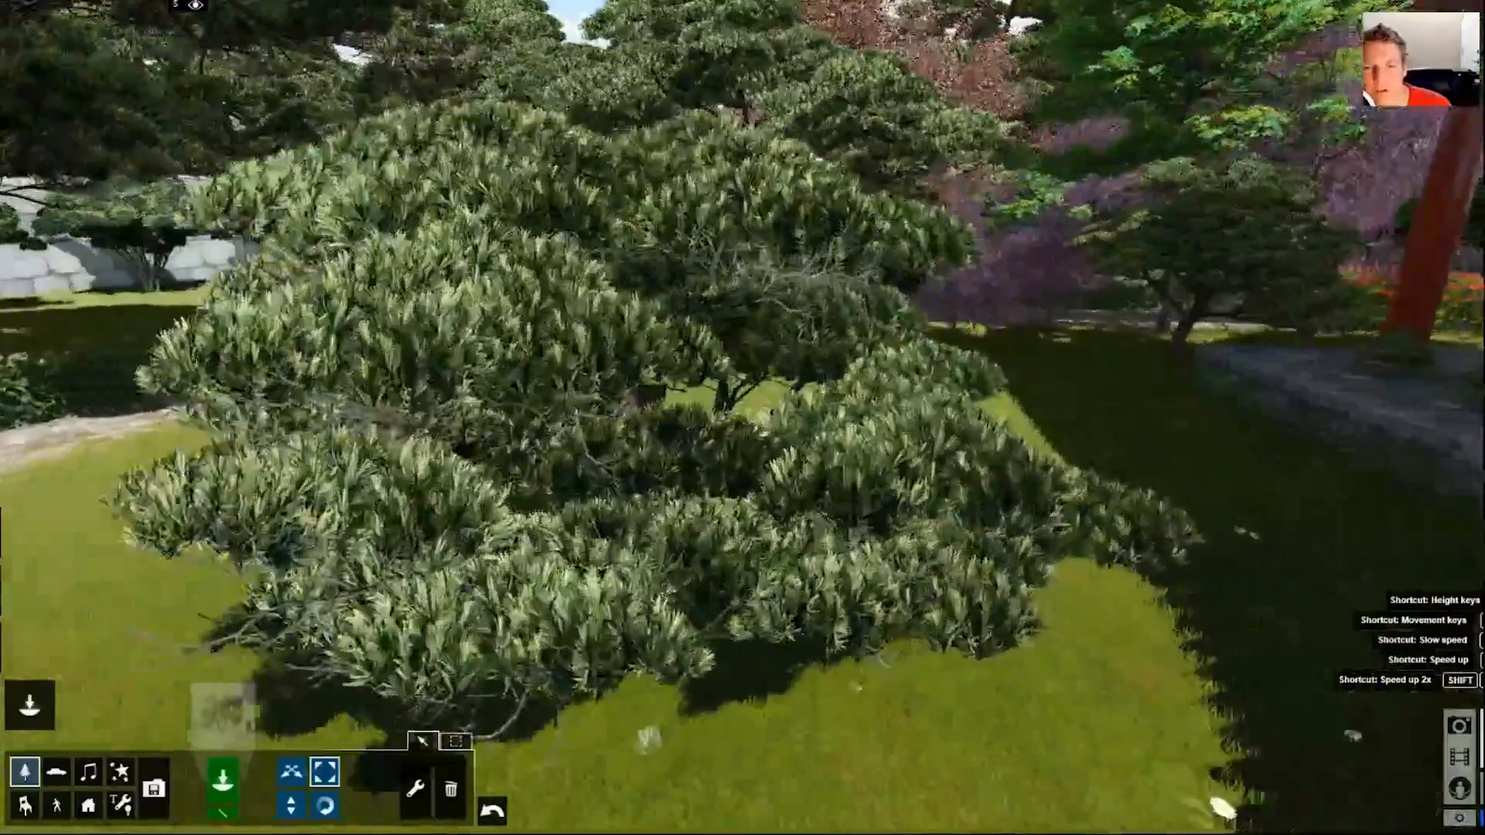
key("q")
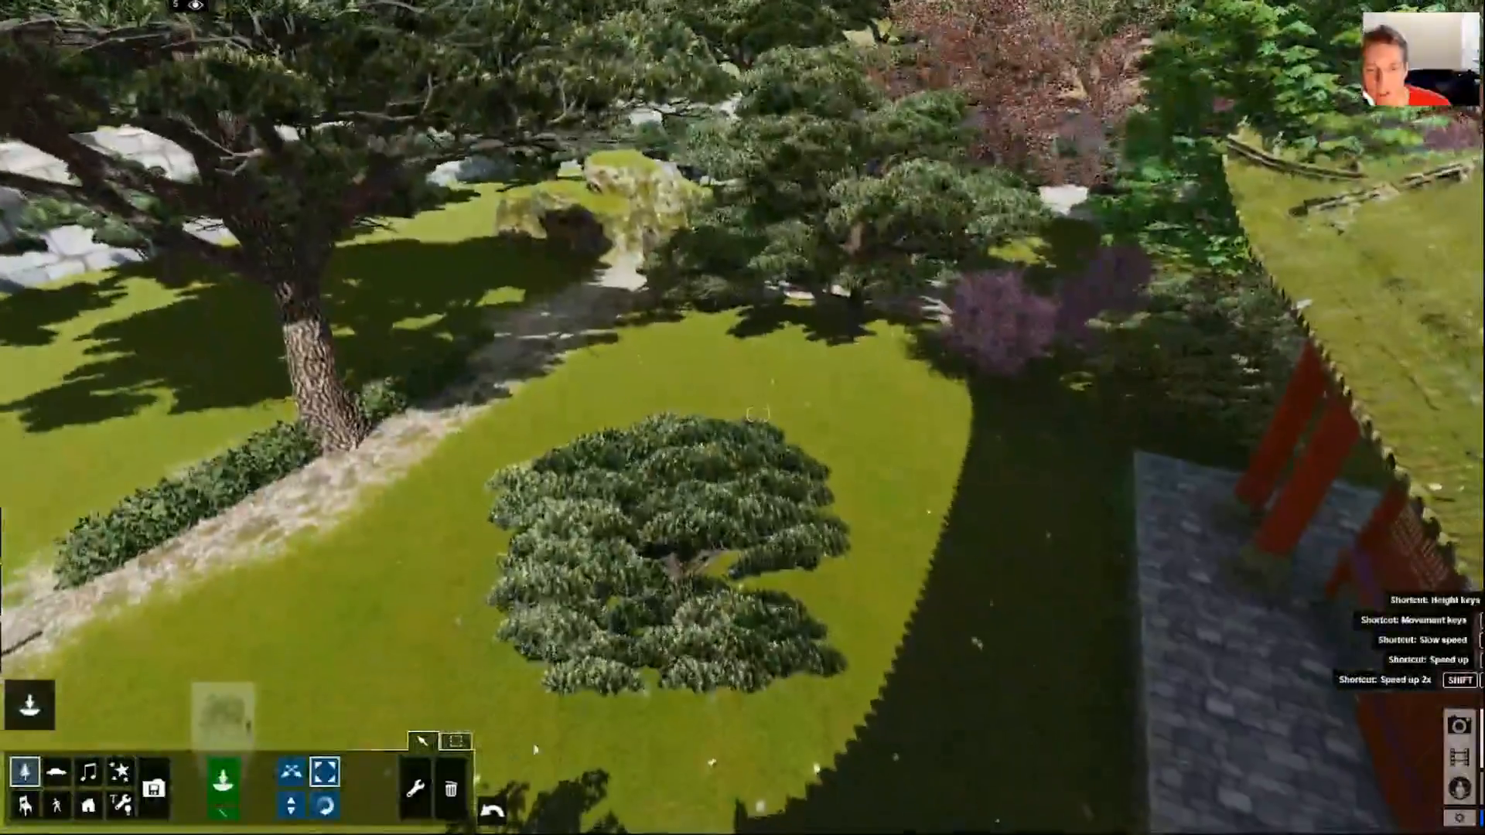
Select the whole cluster of small Japanese pines on the lawn and delete it
left_click(416, 789)
left_click_drag(736, 663, 574, 552, "ctrl")
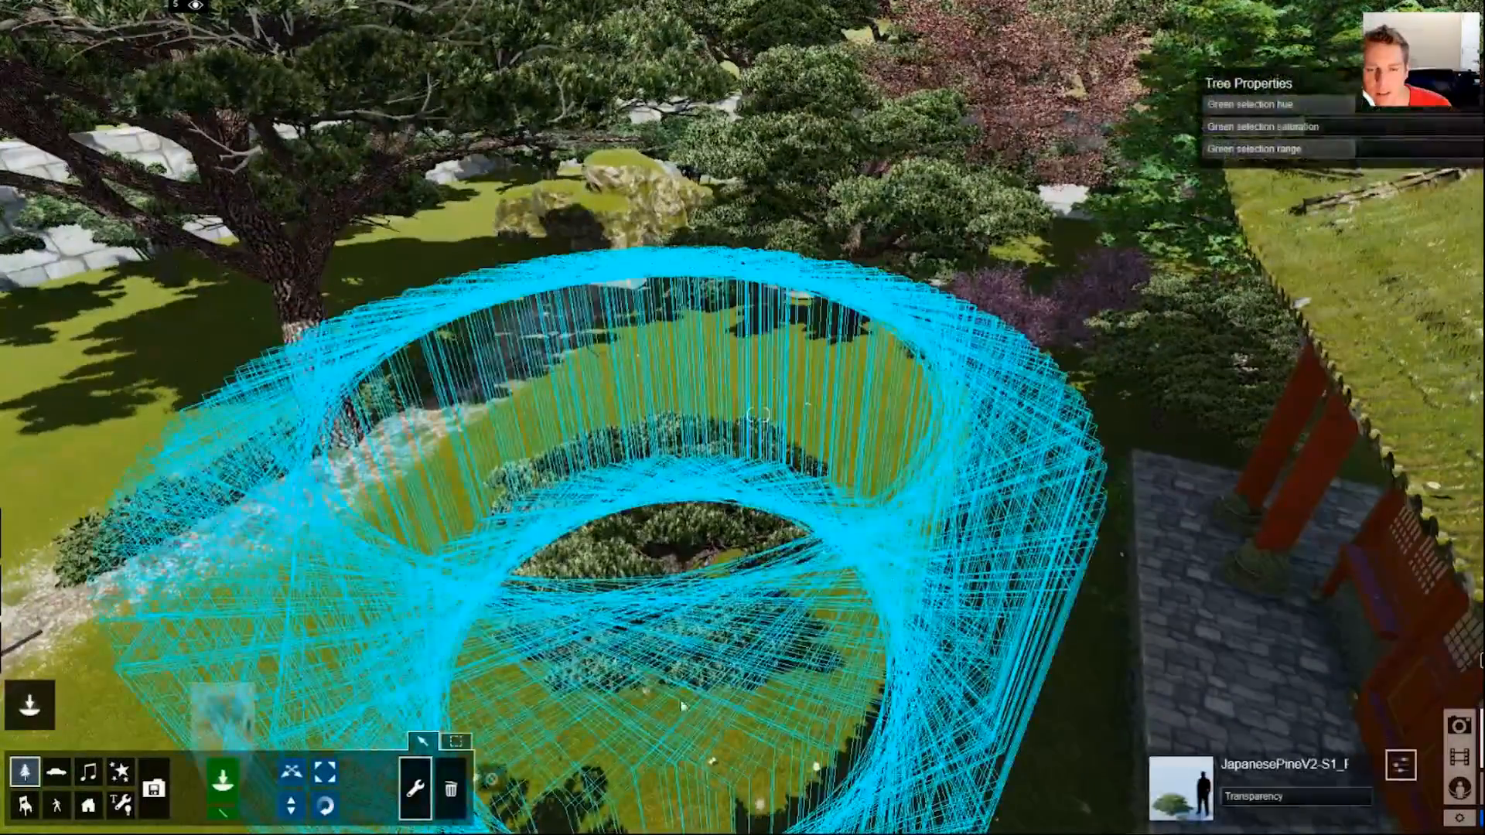
left_click(442, 744)
left_click(432, 744)
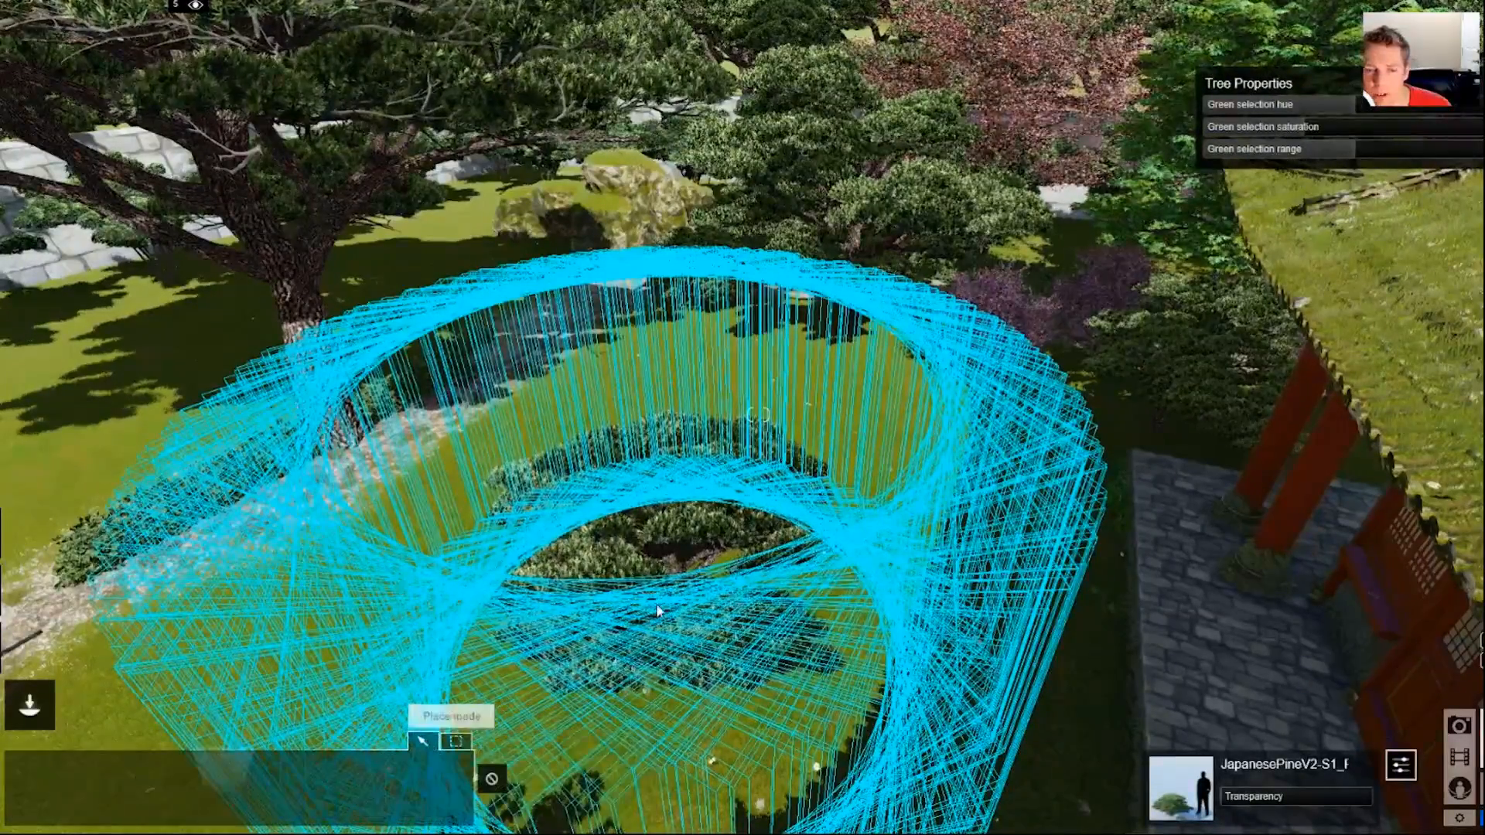
right_click_drag(656, 606, 518, 658)
key("w")
key("w")
right_click_drag(758, 415, 843, 379)
key("s")
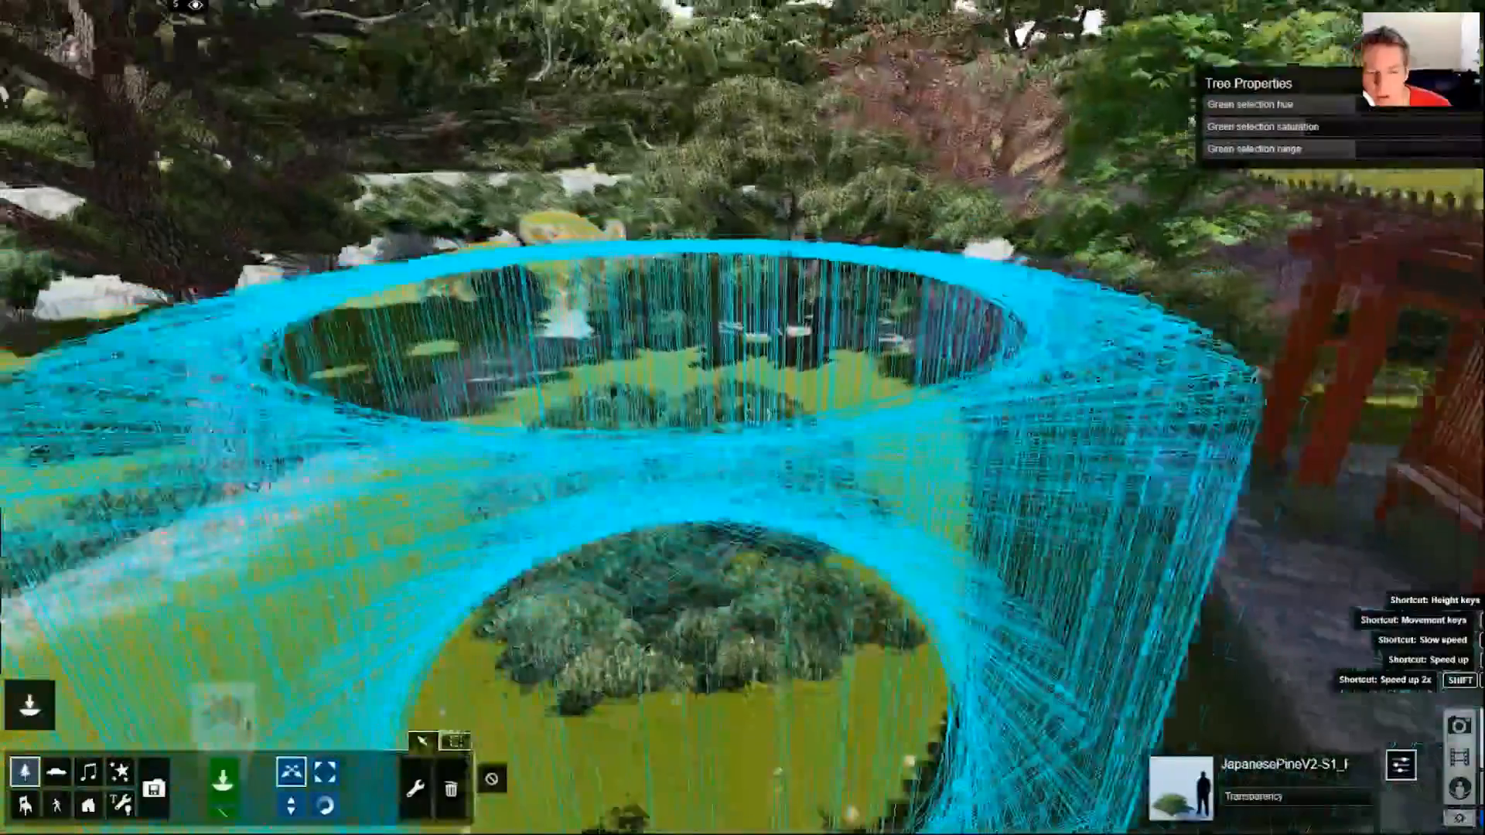
left_click(690, 602)
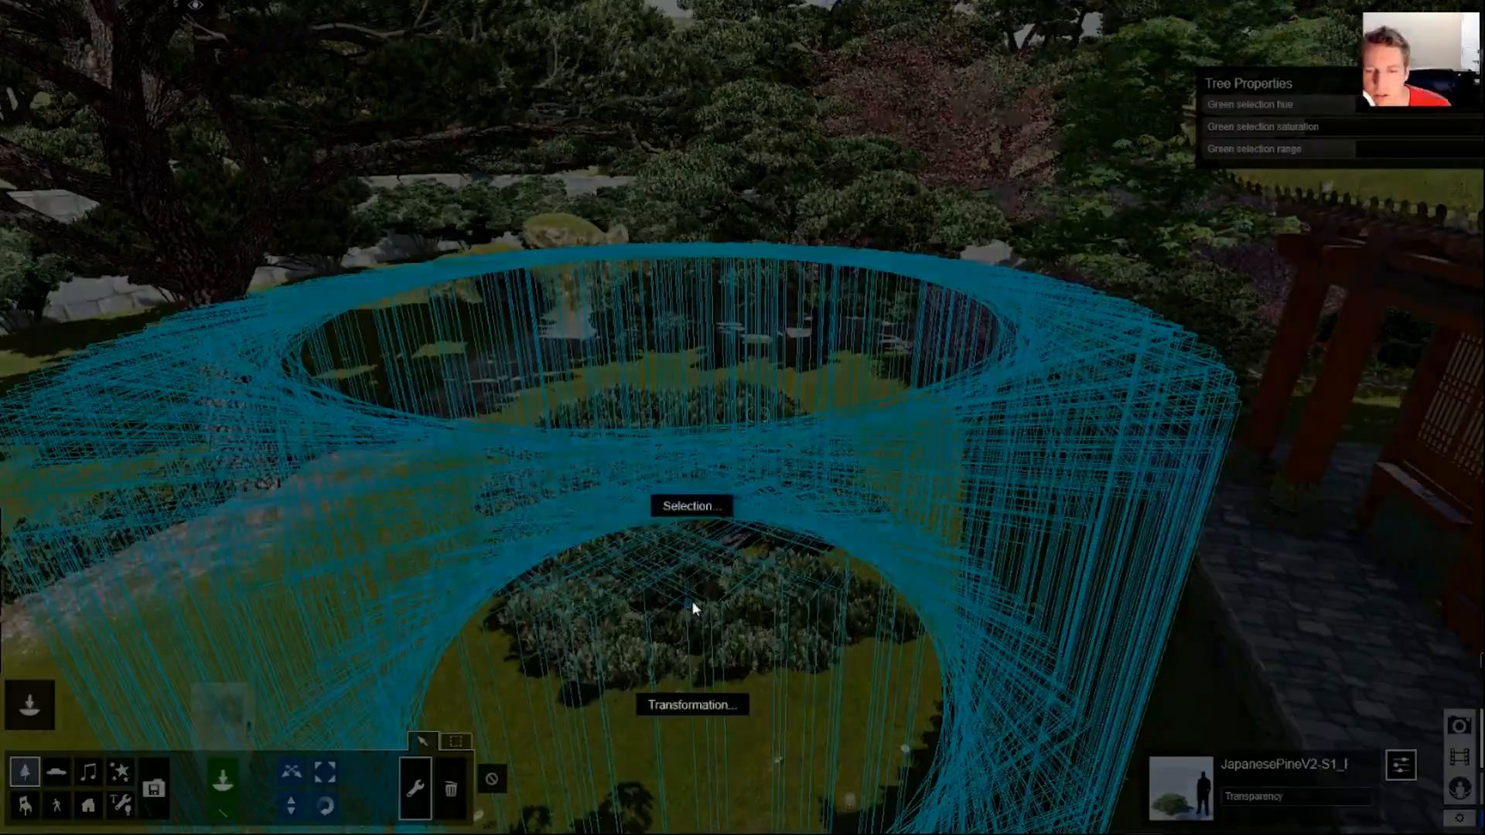
left_click(695, 509)
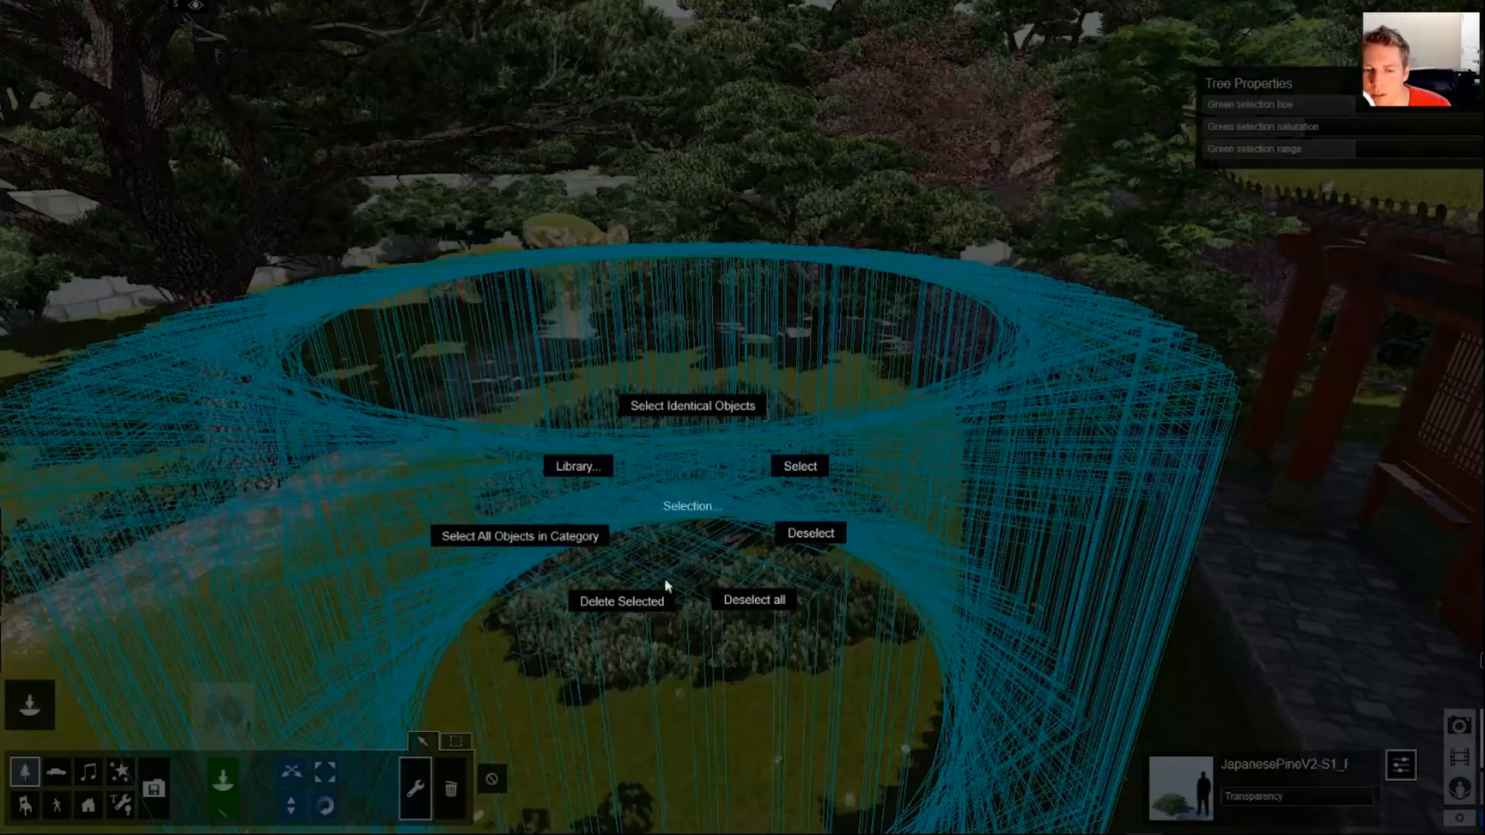
left_click(640, 597)
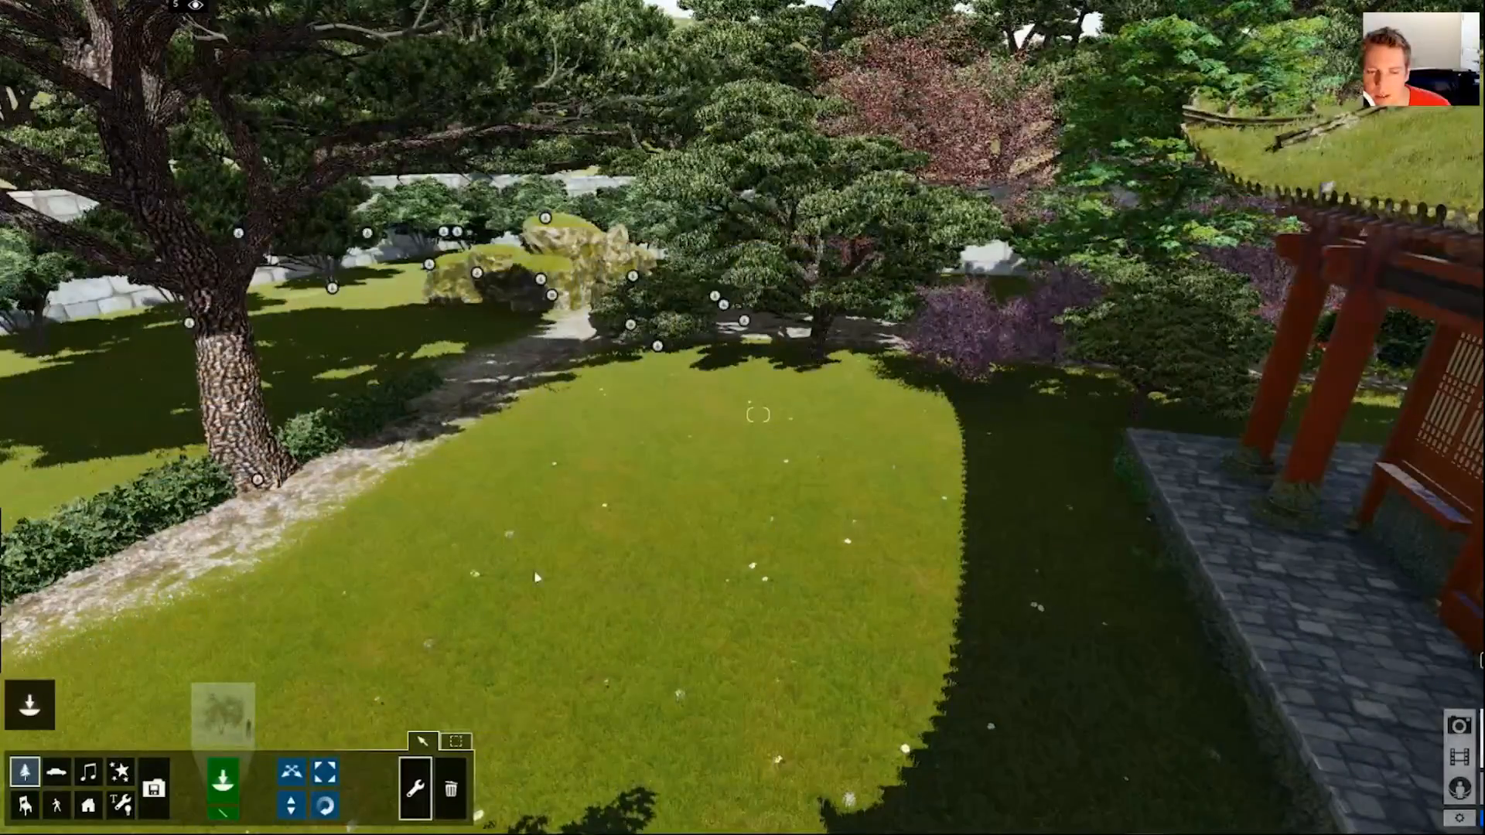
Select all objects identical to the large Japanese pine beside the stone path
right_click_drag(537, 577, 332, 604)
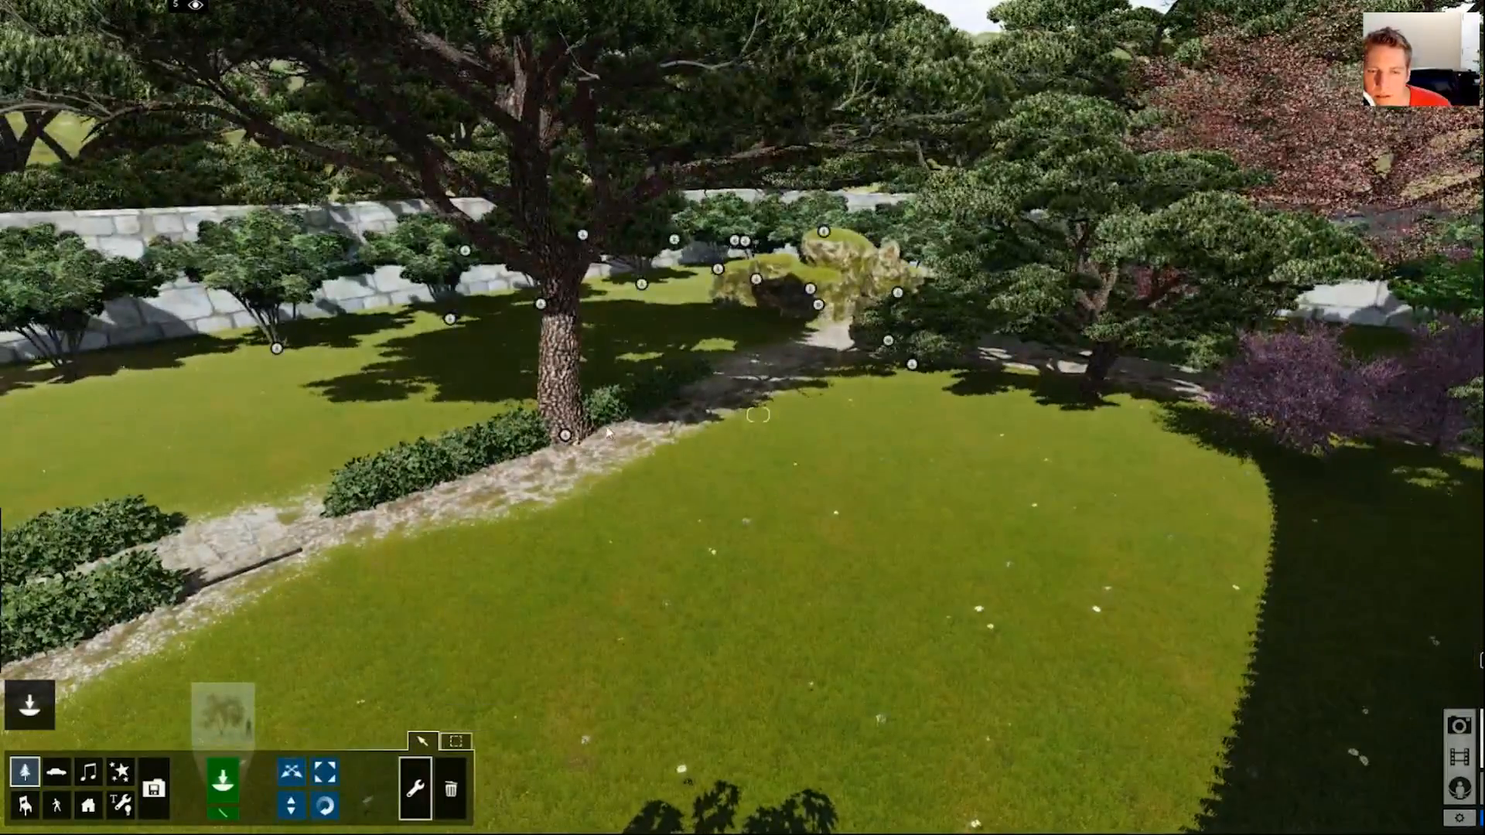
left_click(565, 435)
left_click(565, 438)
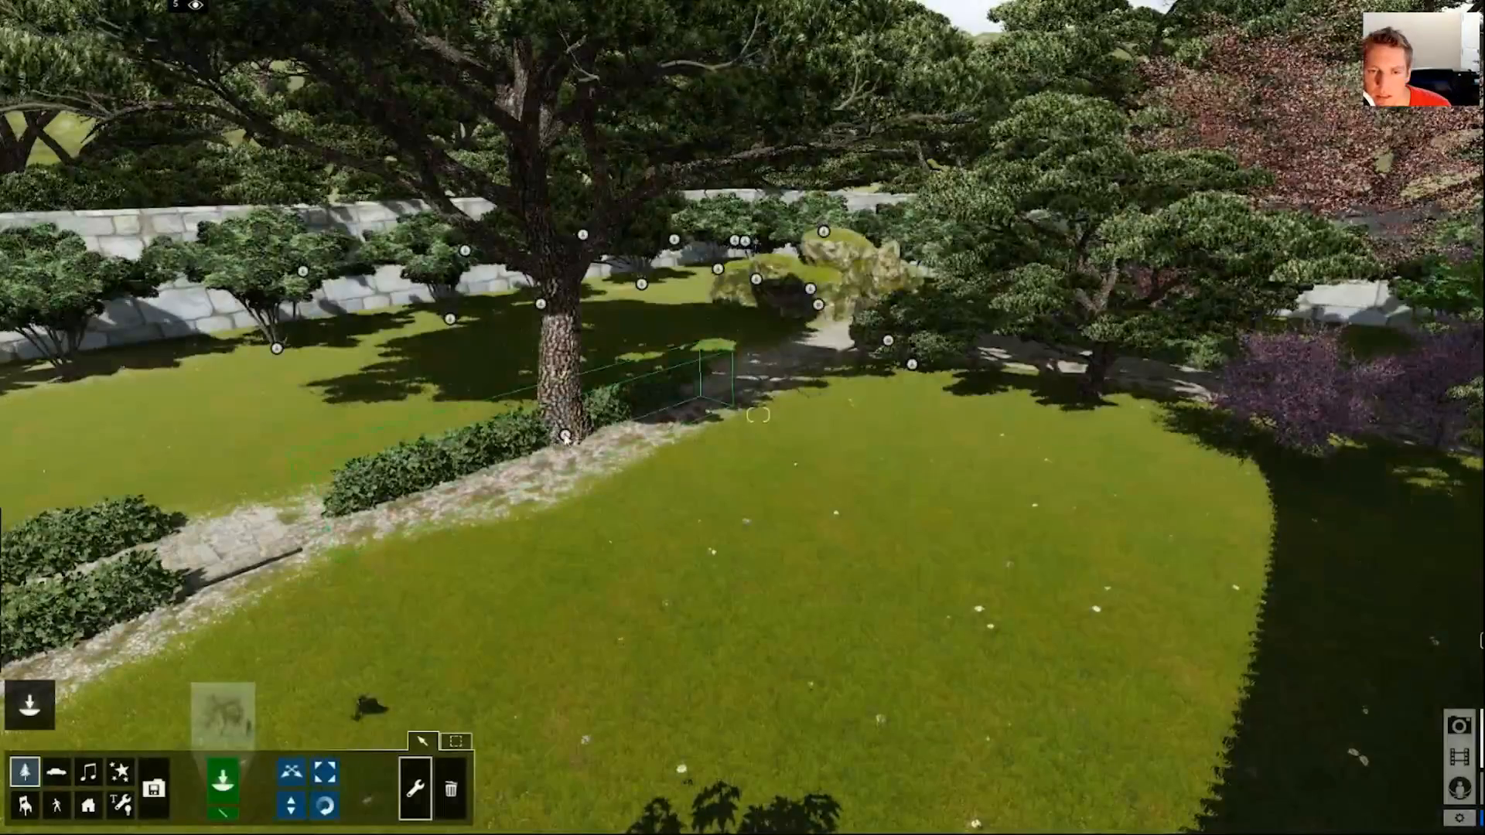
left_click(565, 438)
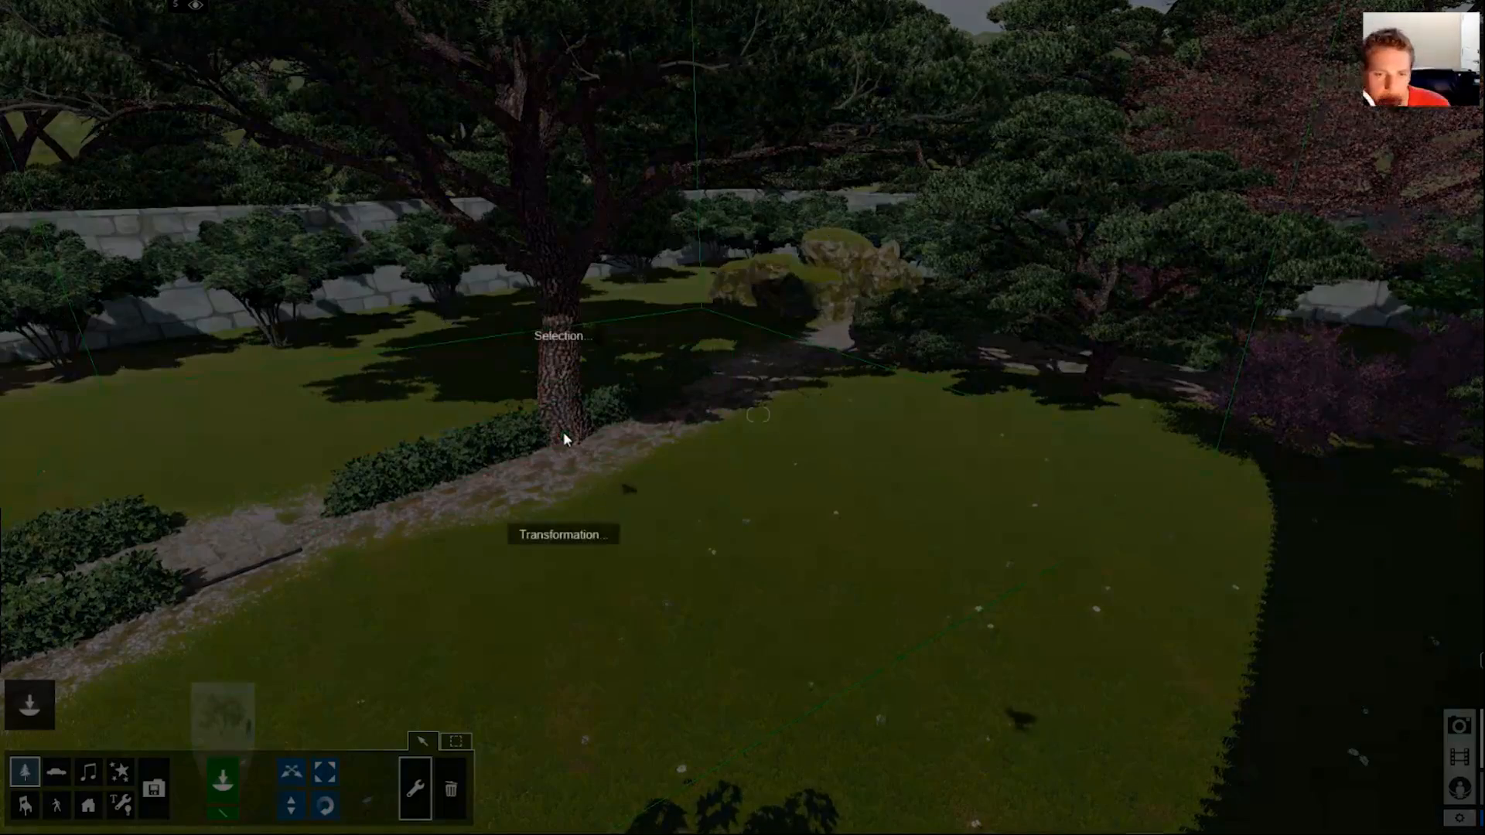
left_click(574, 331)
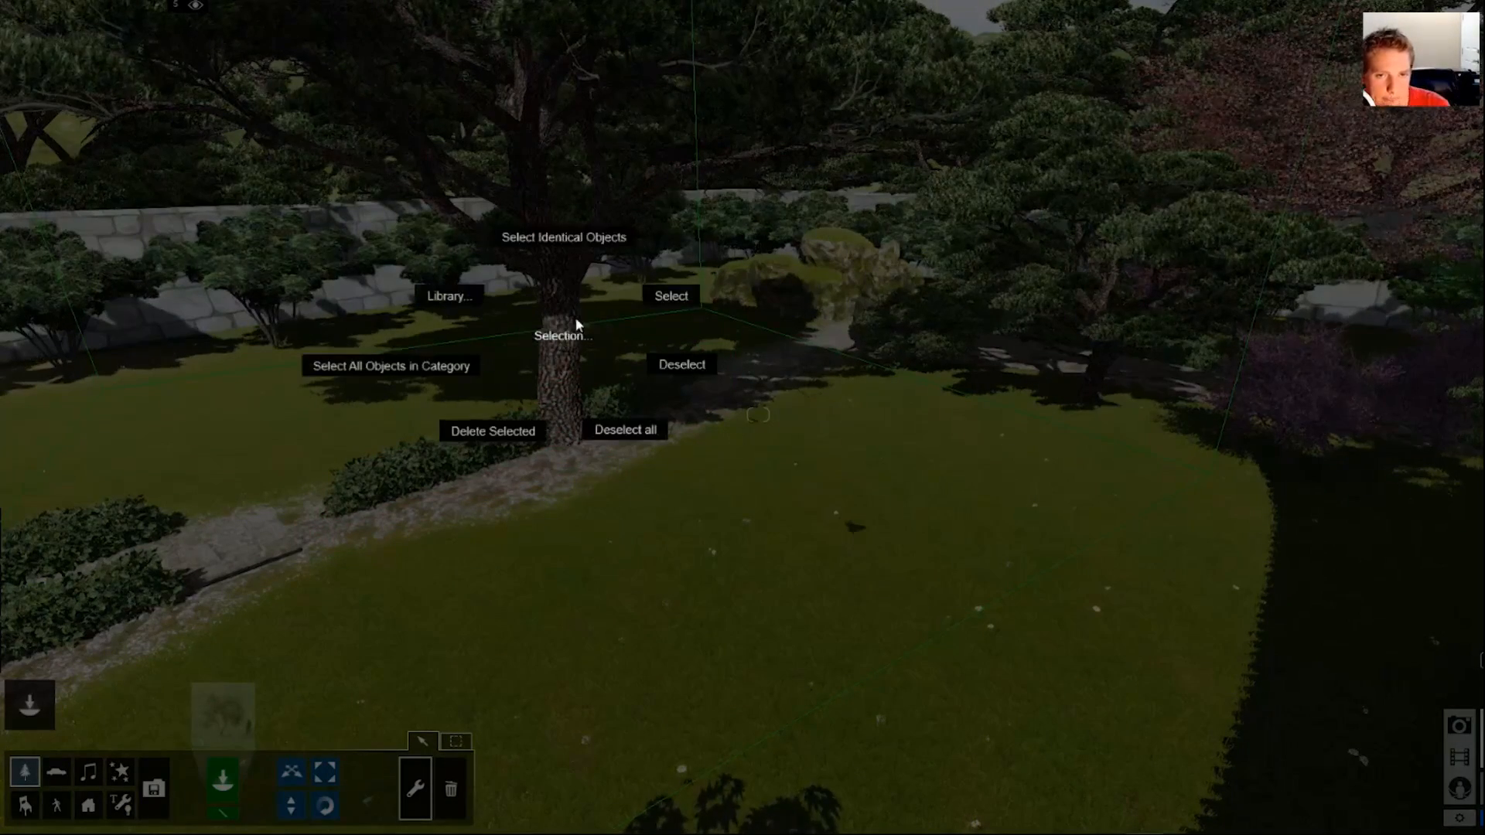
left_click(587, 246)
Give all selected large Japanese pines the same rotation as the one beside the path
left_click(566, 438)
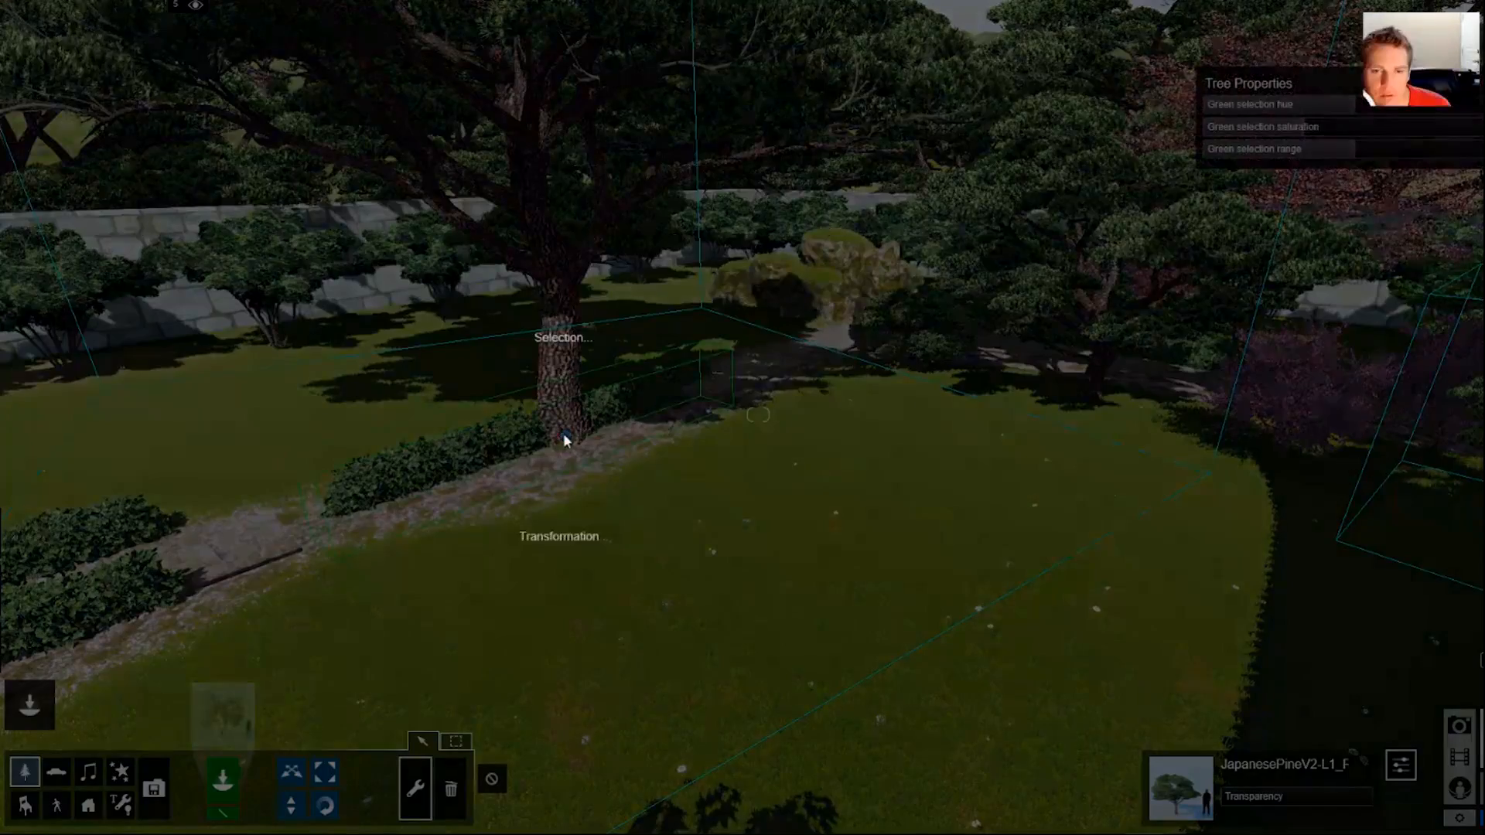
left_click(563, 435)
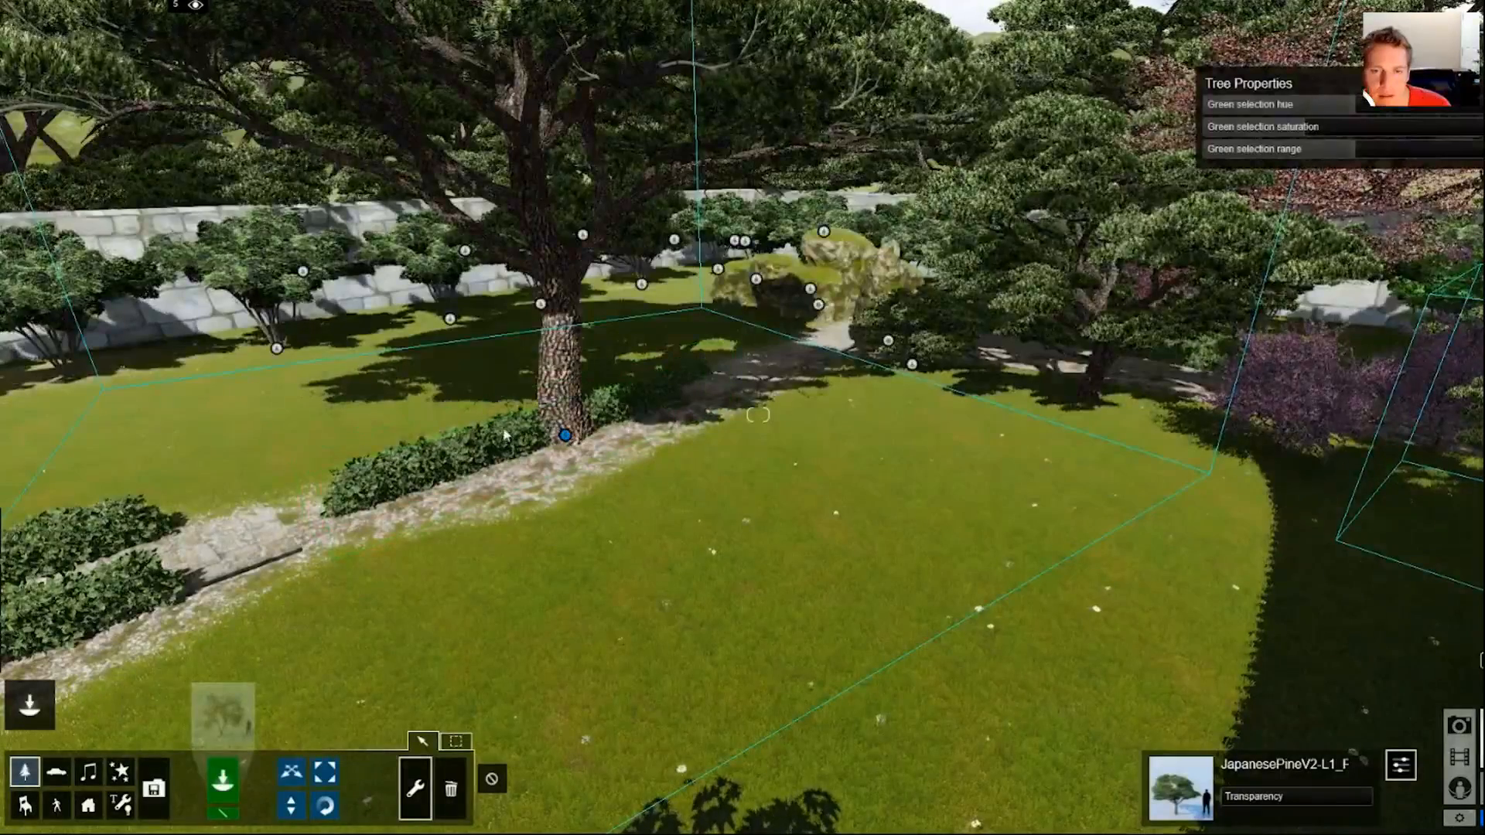
left_click(565, 436)
mouse_move(552, 531)
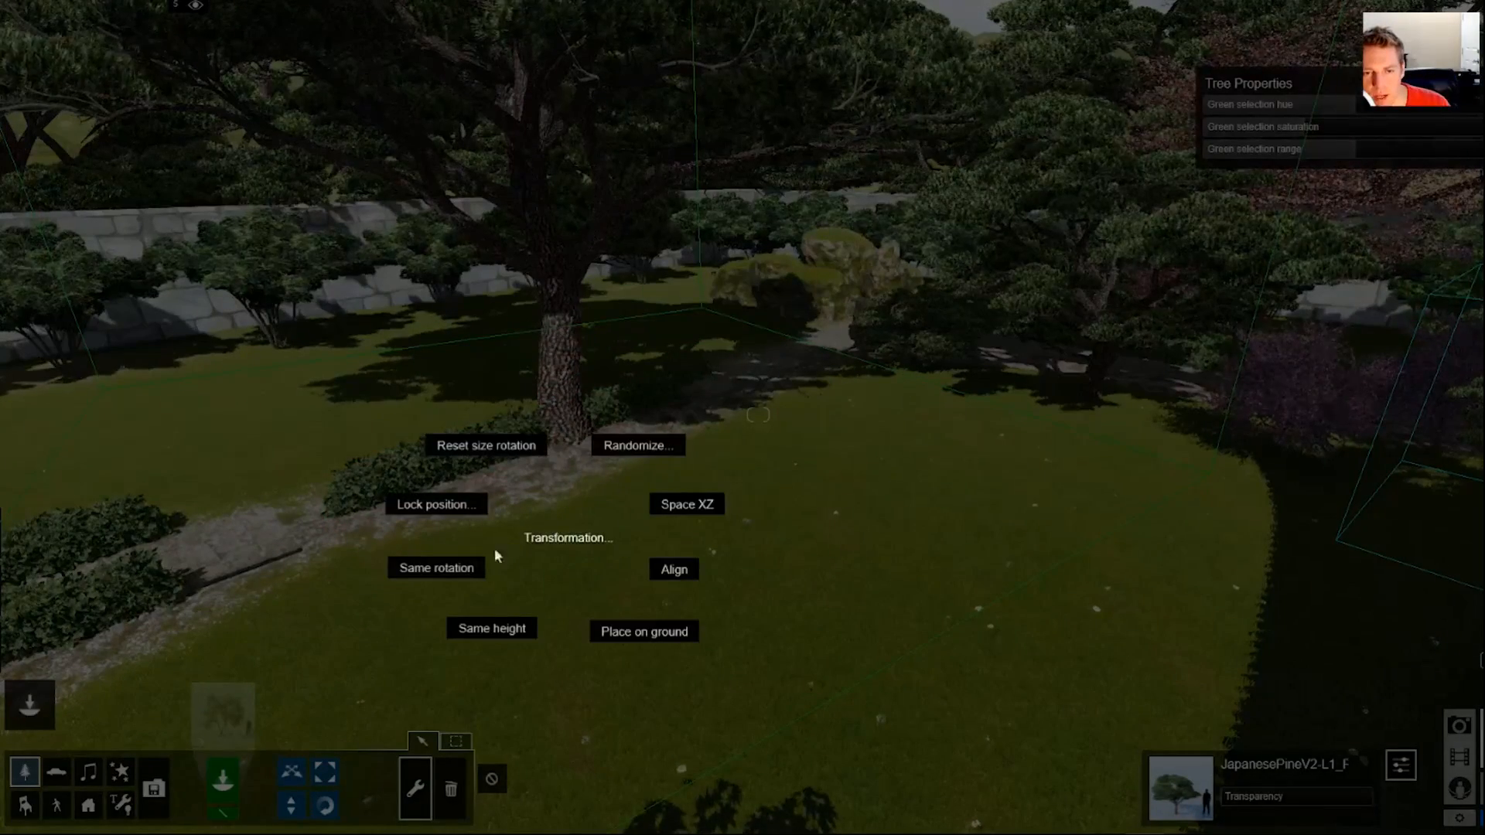
left_click(456, 571)
Survey the whole garden from above to examine the orientation of the large Japanese pines
key("shift+s")
right_click_drag(456, 570, 694, 450)
key("shift+w")
key("shift+s")
key("shift+w")
key("shift+s")
key("shift+w")
key("shift+s")
key("shift+w")
key("shift+s")
key("shift+w")
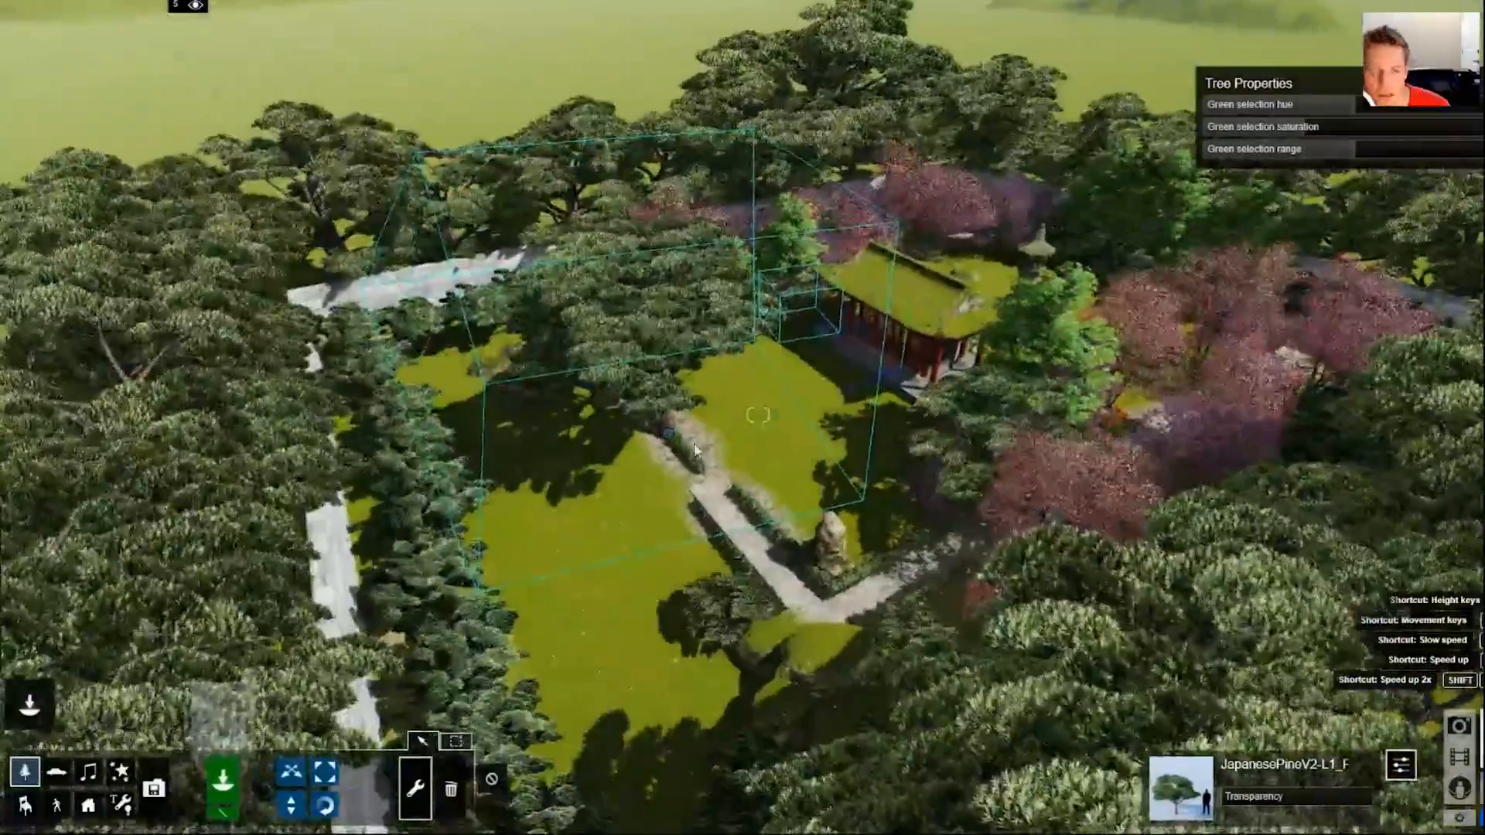
Clear the selection and select all objects identical to the Japanese maple near the stone wall
left_click(492, 779)
key("shift+w")
right_click_drag(521, 599, 586, 508)
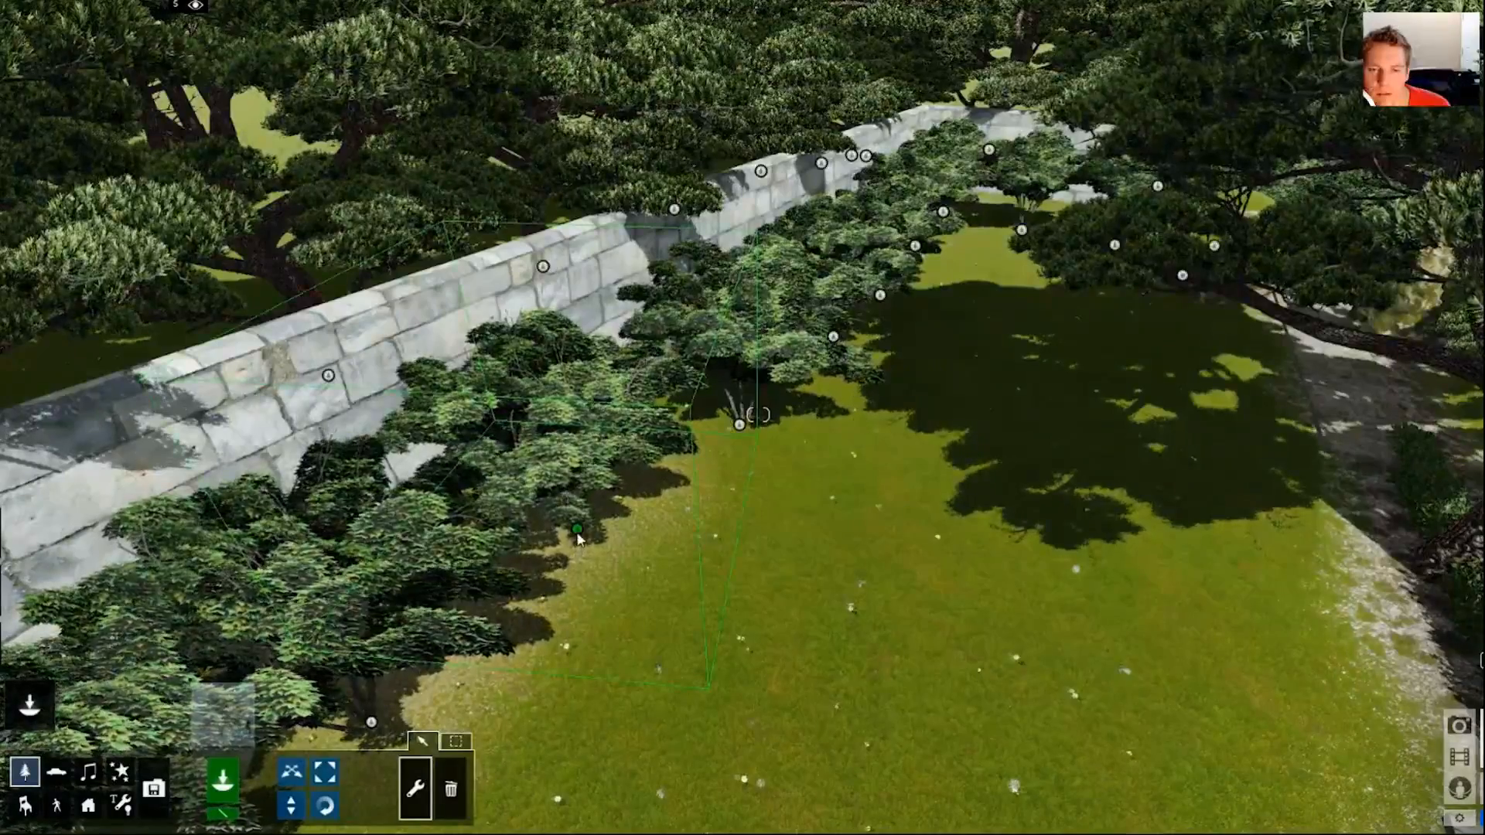
left_click(577, 531)
left_click(570, 431)
left_click(576, 336)
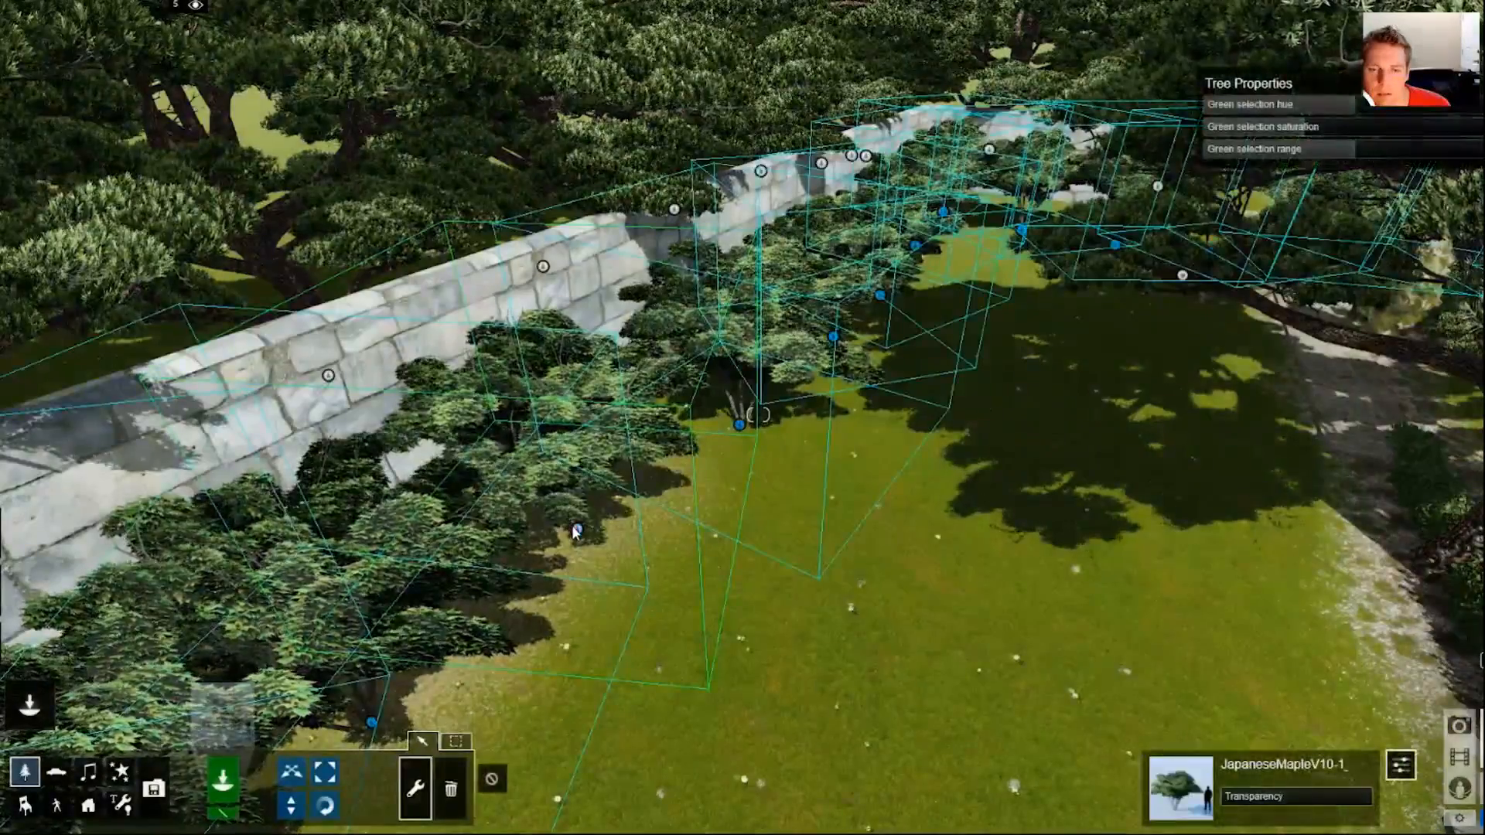
Apply Same rotation to the selected maples, using the maple near the wall as reference
left_click(577, 531)
left_click(572, 624)
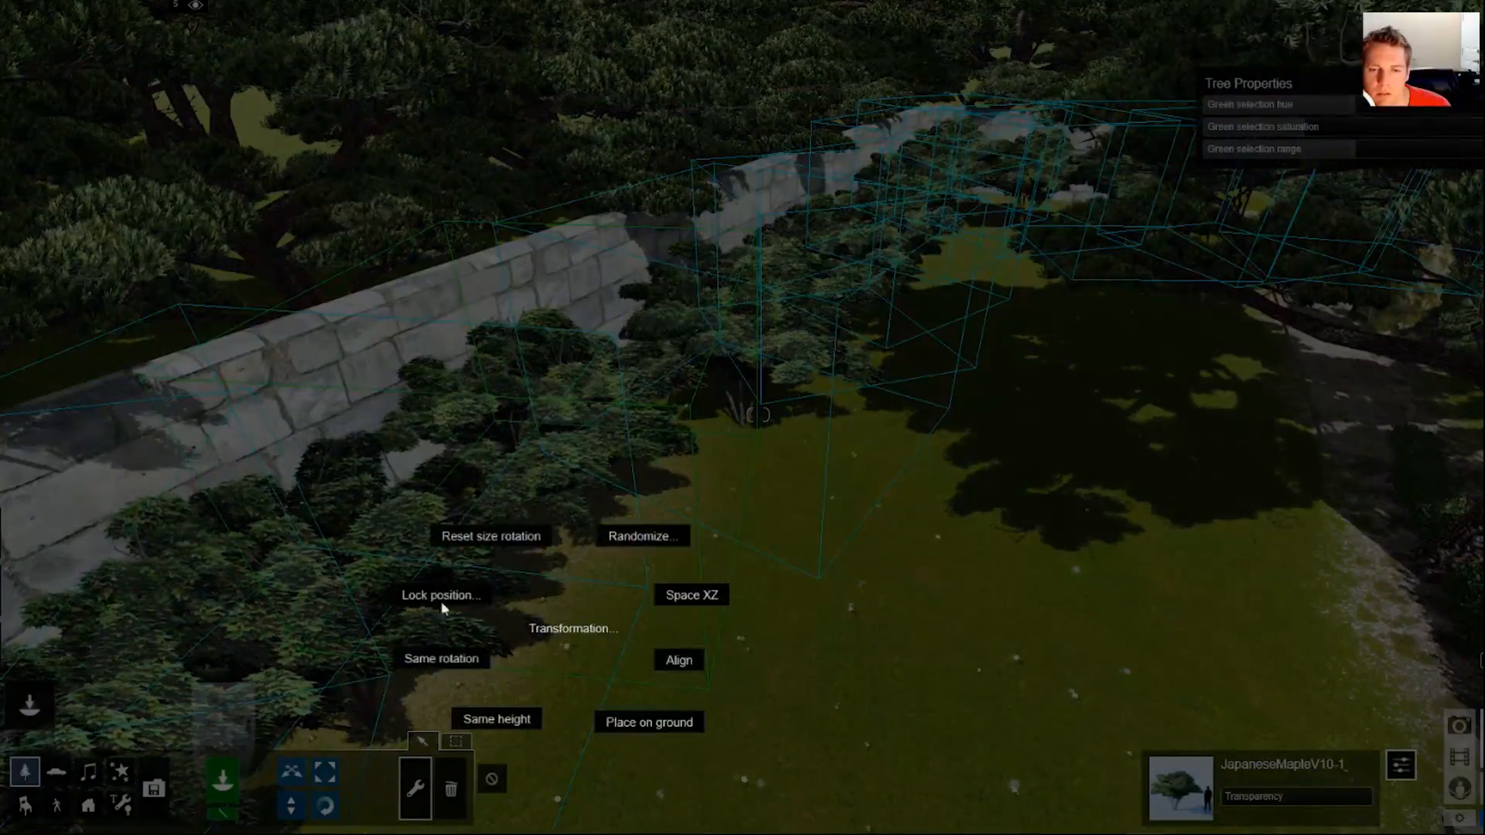
left_click(458, 662)
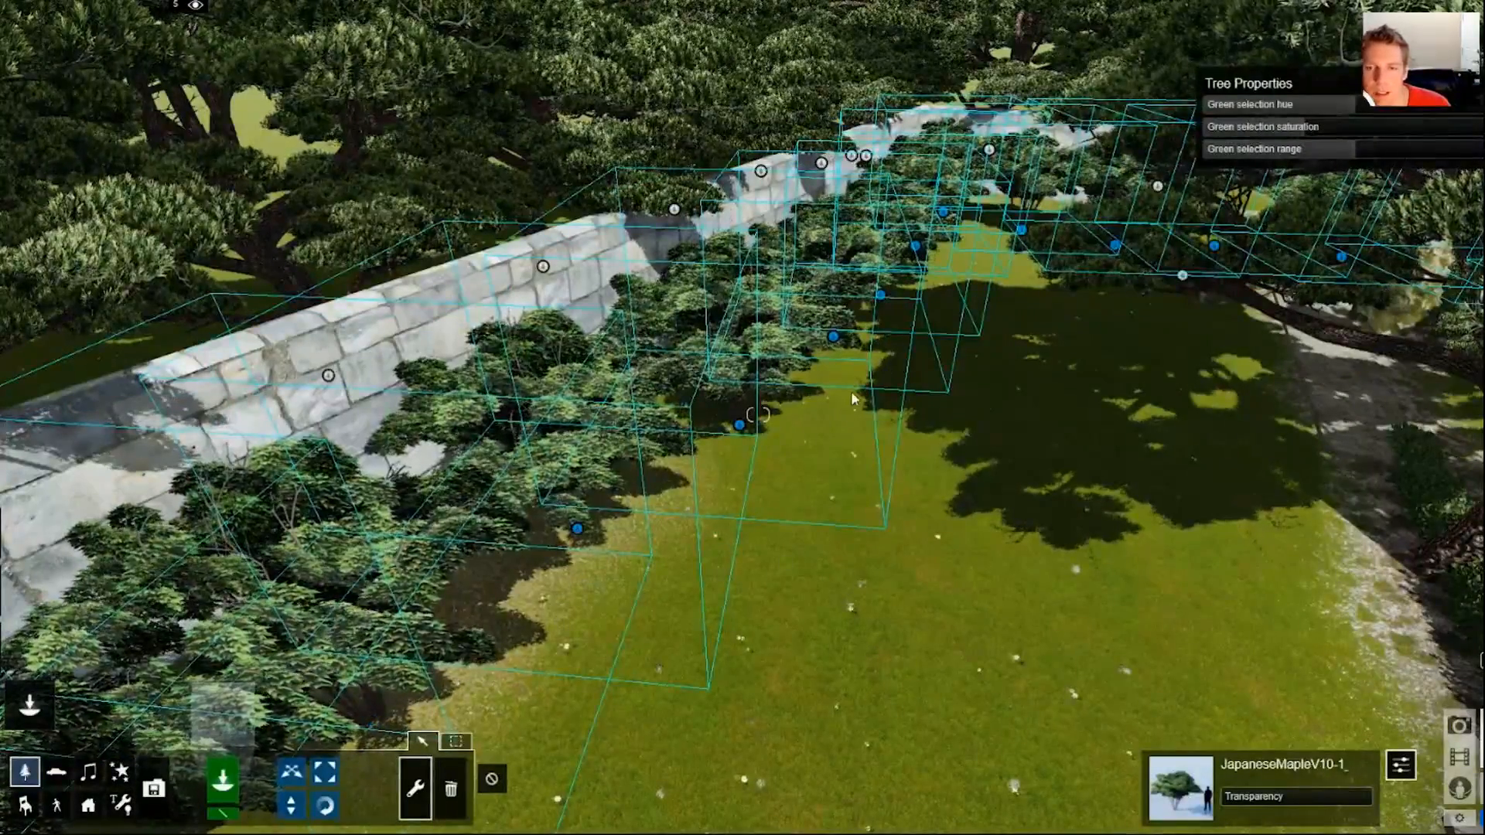
right_click_drag(853, 399, 844, 397)
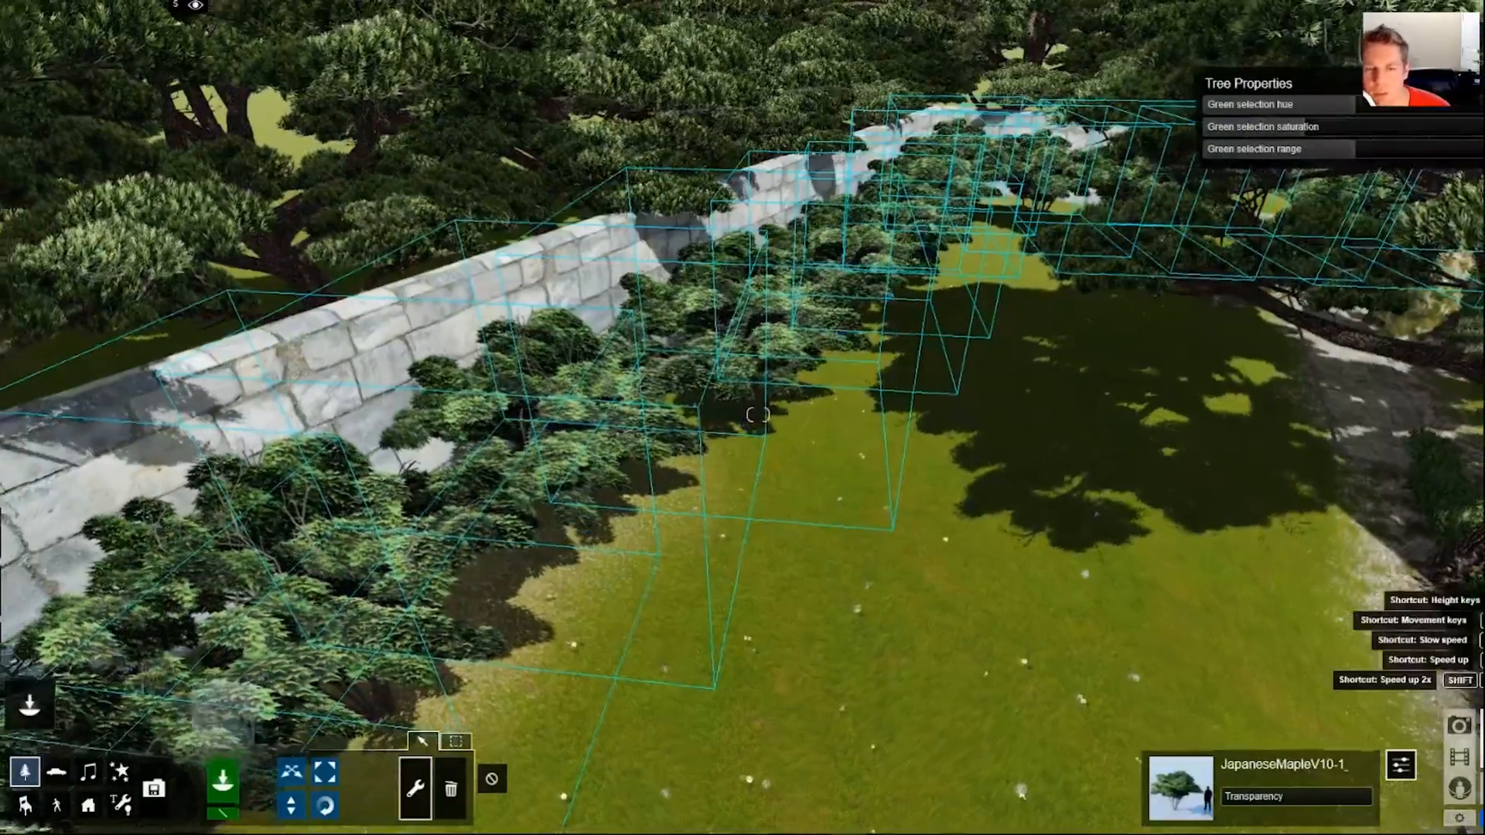
right_click_drag(937, 392, 925, 391)
mouse_move(246, 721)
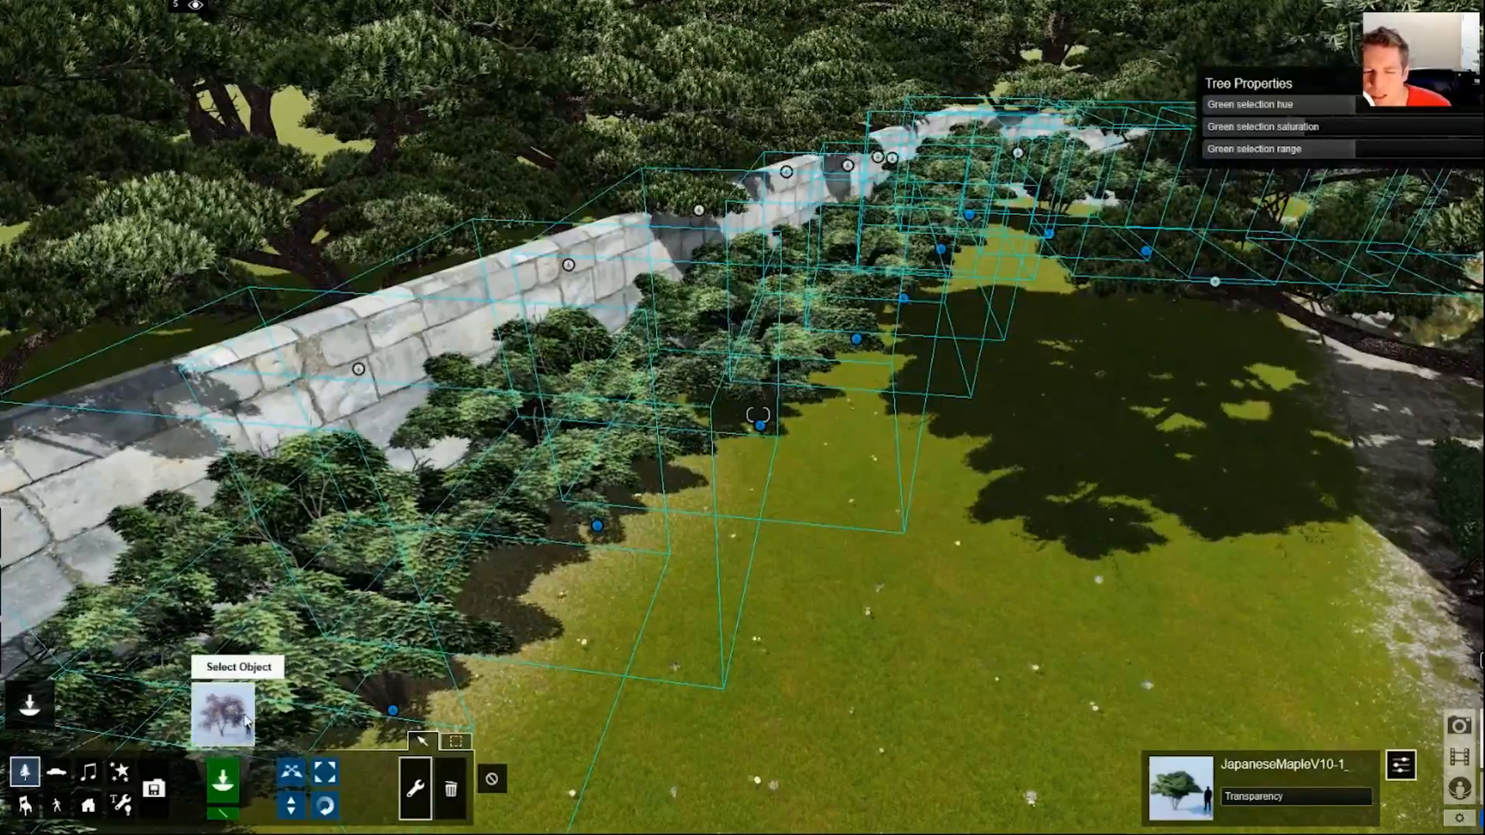
left_click(596, 526)
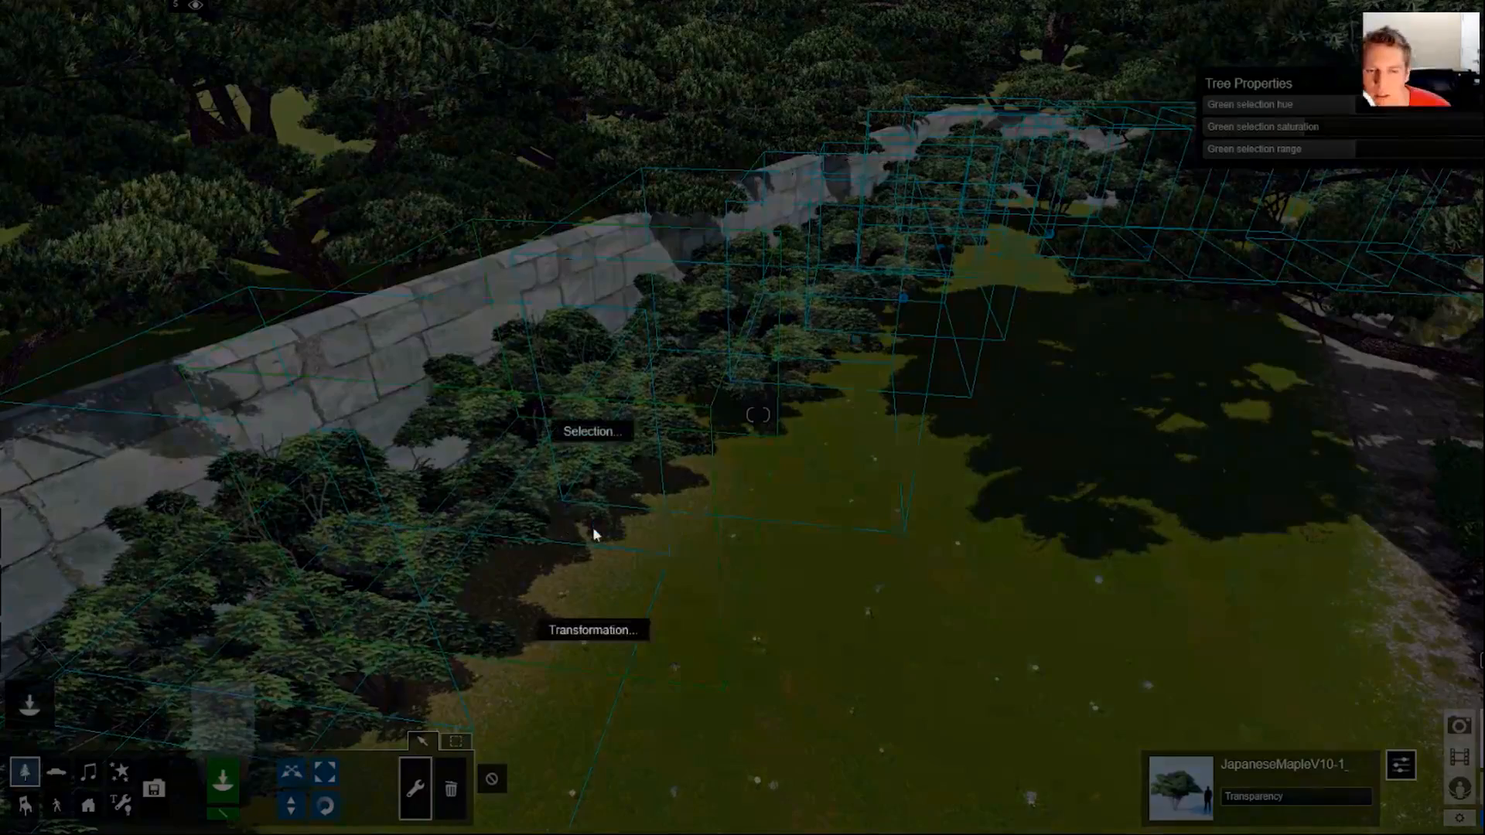
left_click(556, 631)
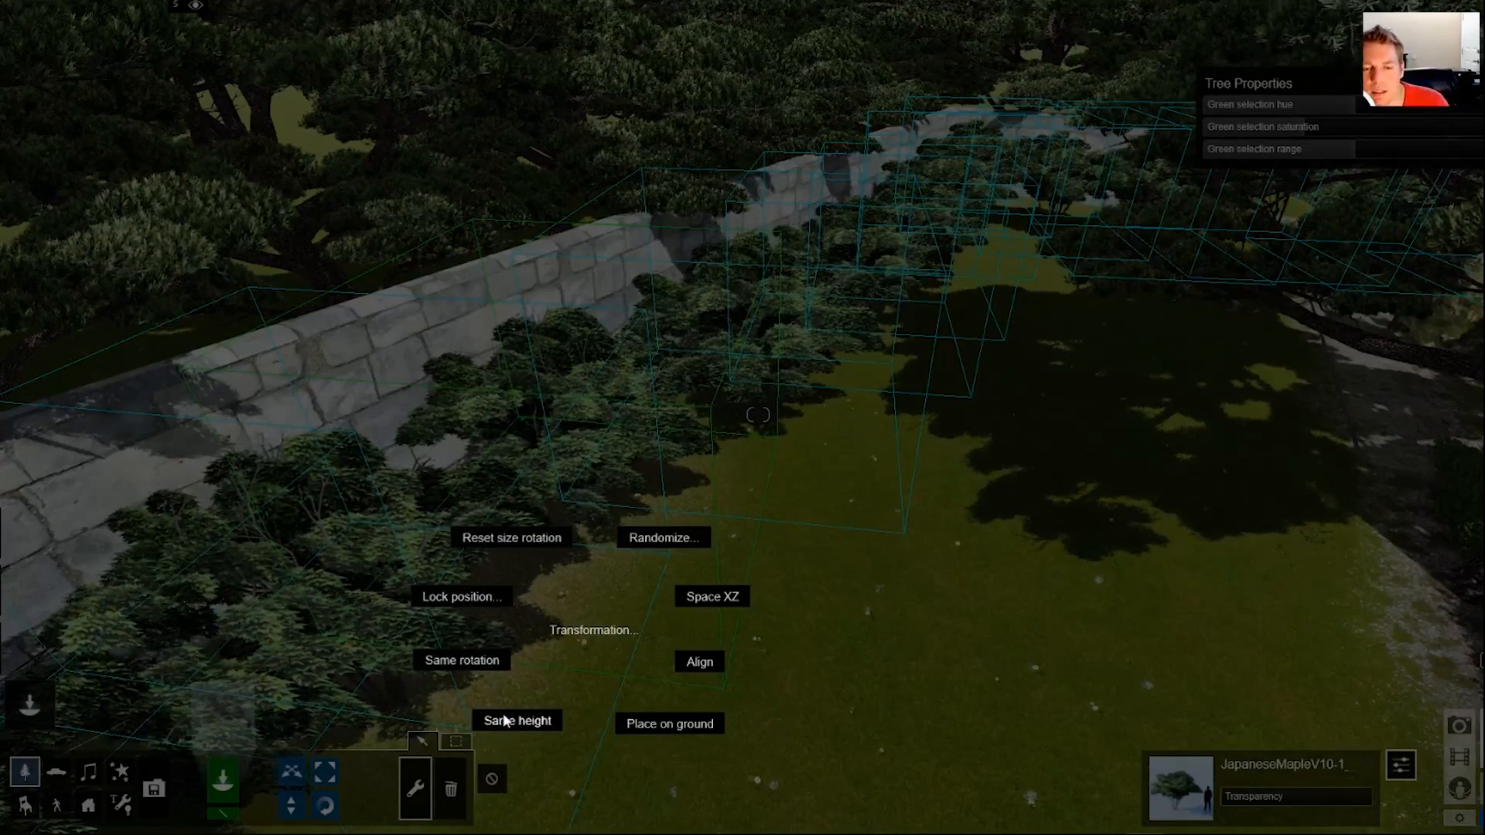
left_click(520, 605)
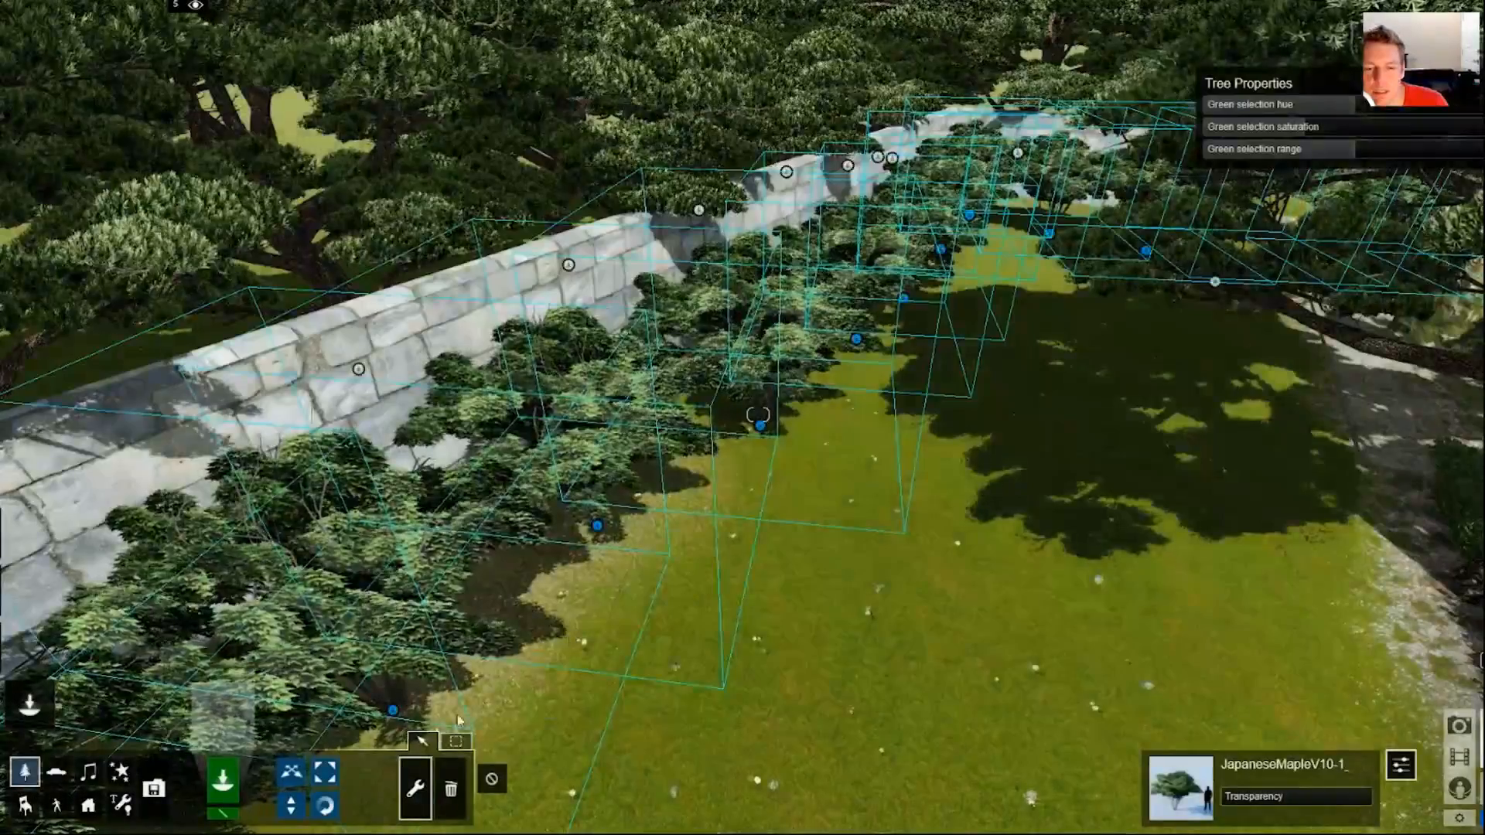
Clear the selection and raise one Japanese maple beside the stone wall well above the ground
left_click(290, 806)
left_click(492, 779)
left_click_drag(596, 526, 561, 302)
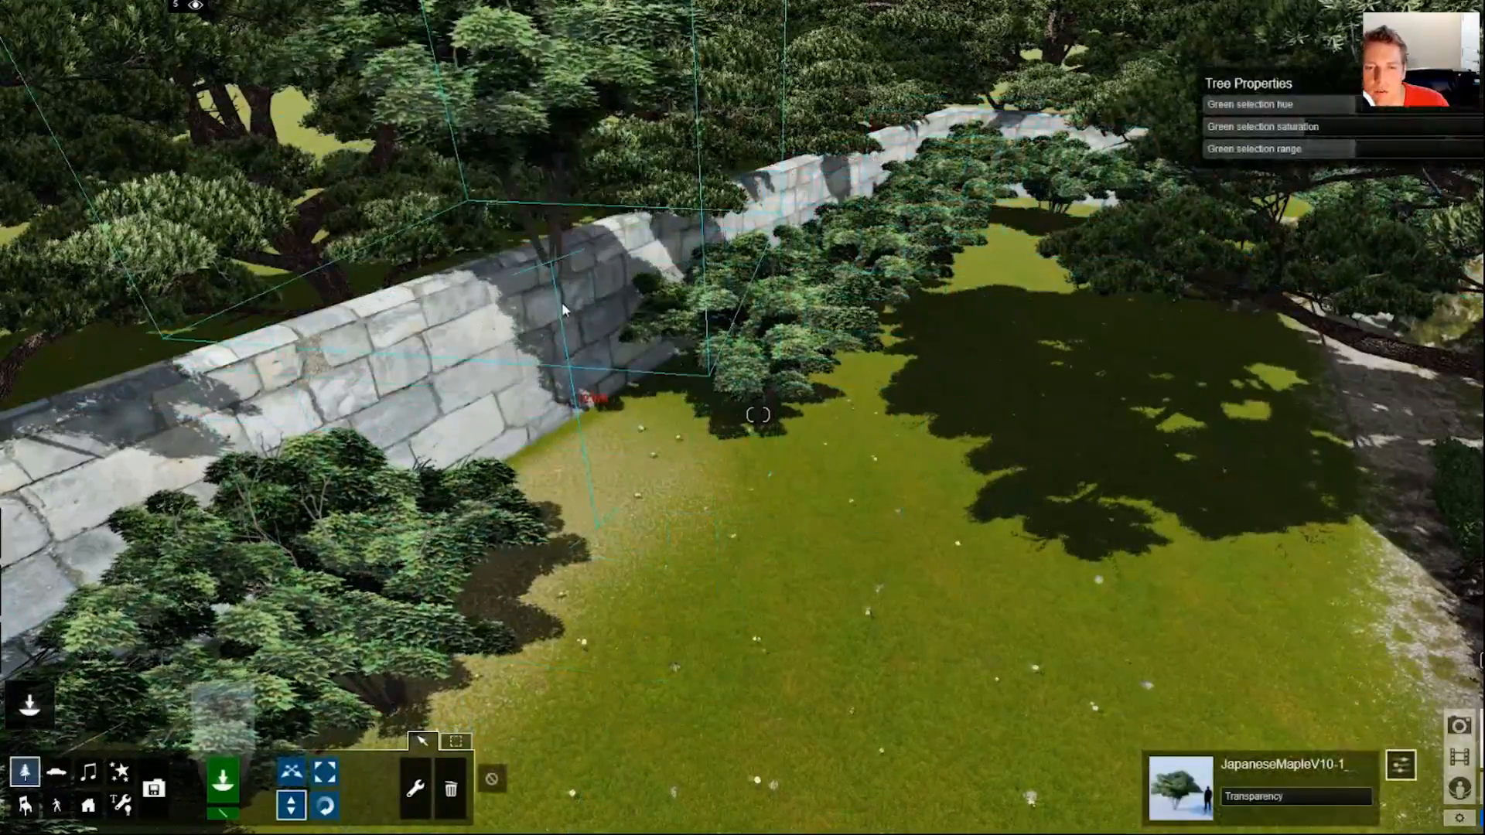
Select all objects identical to the raised Japanese maple, starting from that tree
left_click(416, 787)
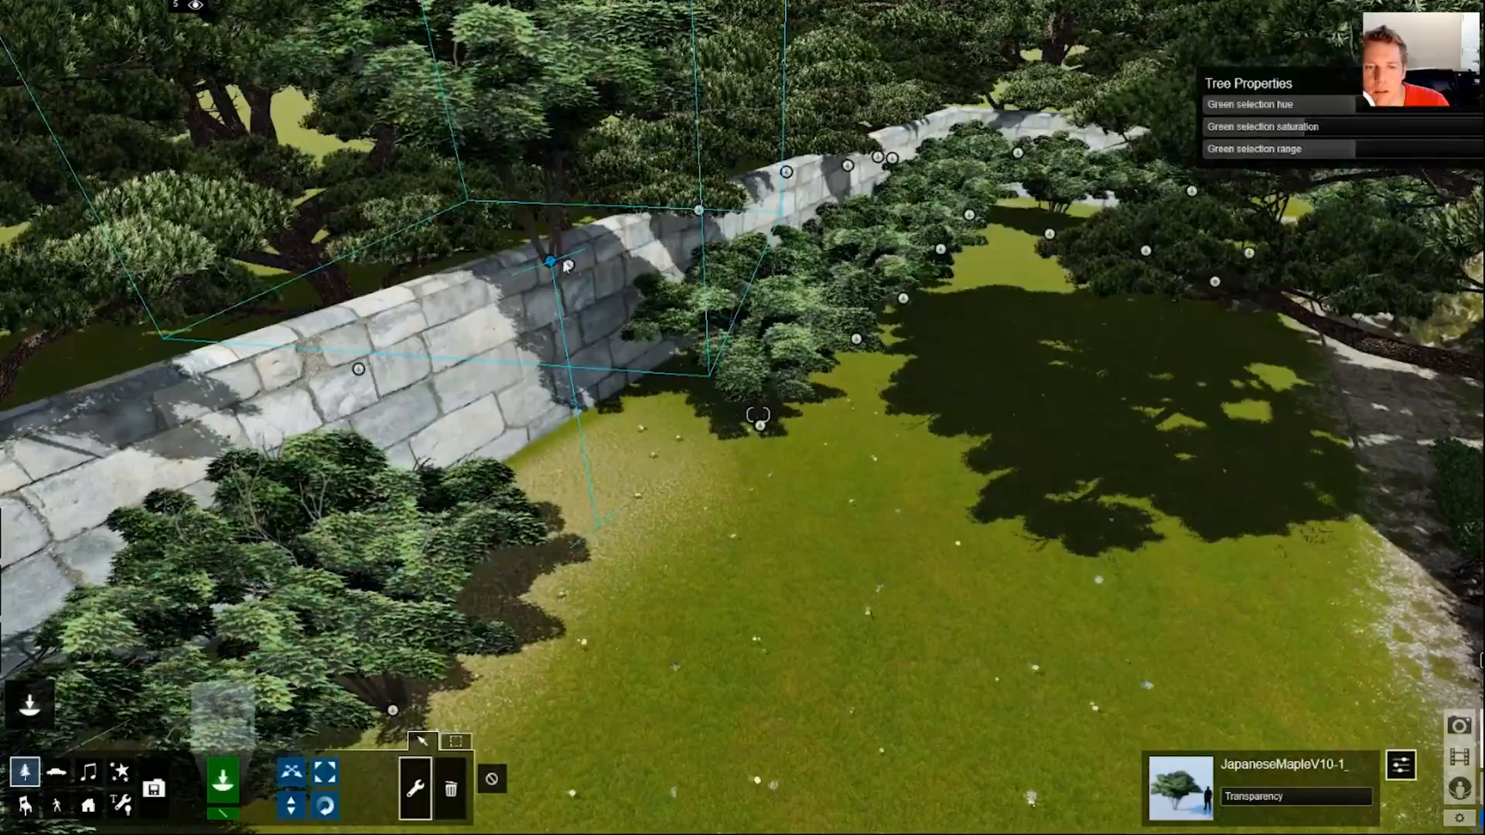
left_click(550, 261)
left_click(559, 165)
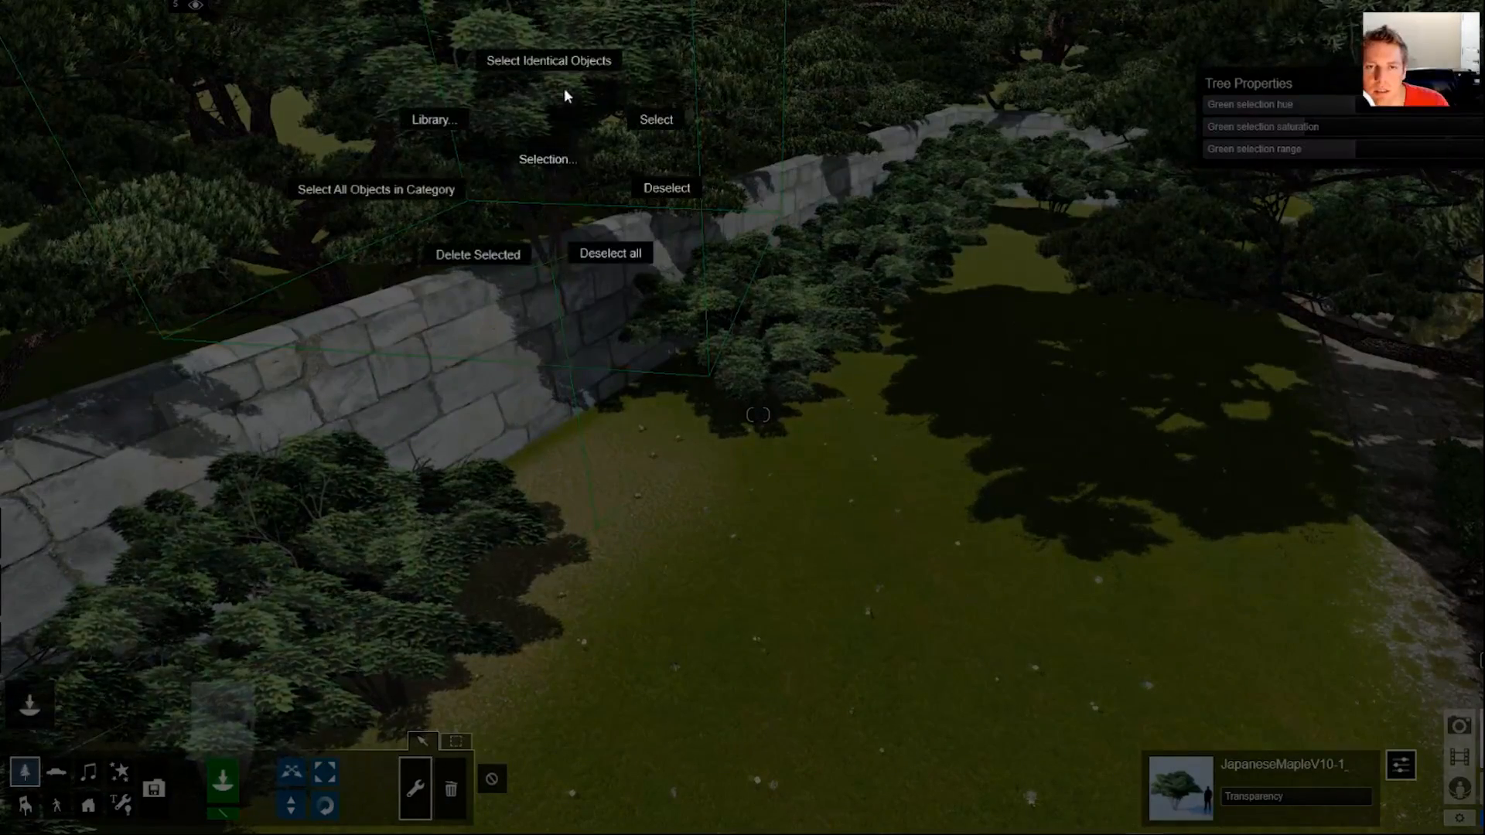
left_click(564, 62)
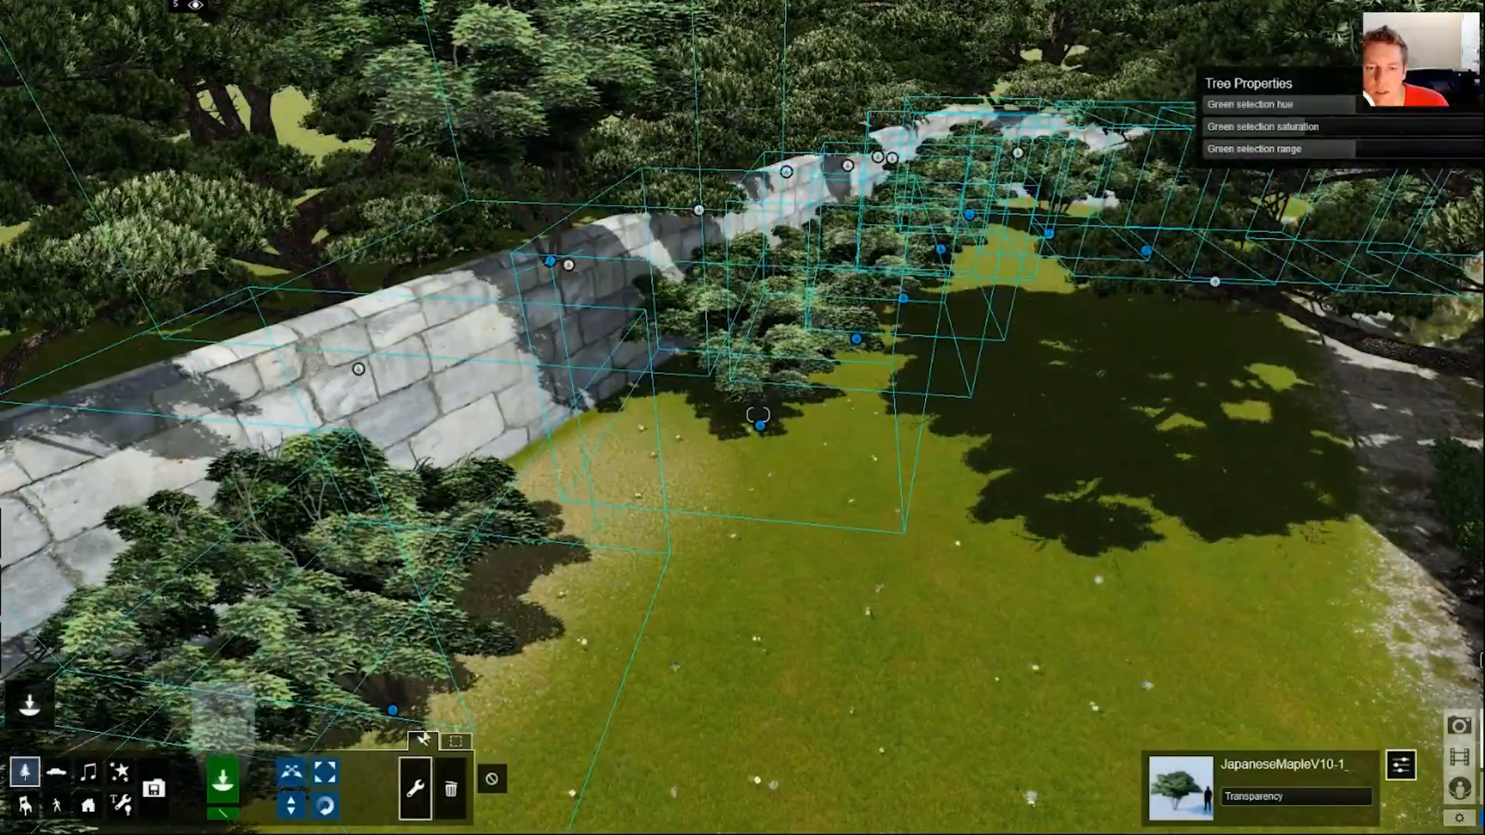
Apply Same height to the selected Japanese maples, using the raised maple beside the stone wall as the reference
left_click(555, 277)
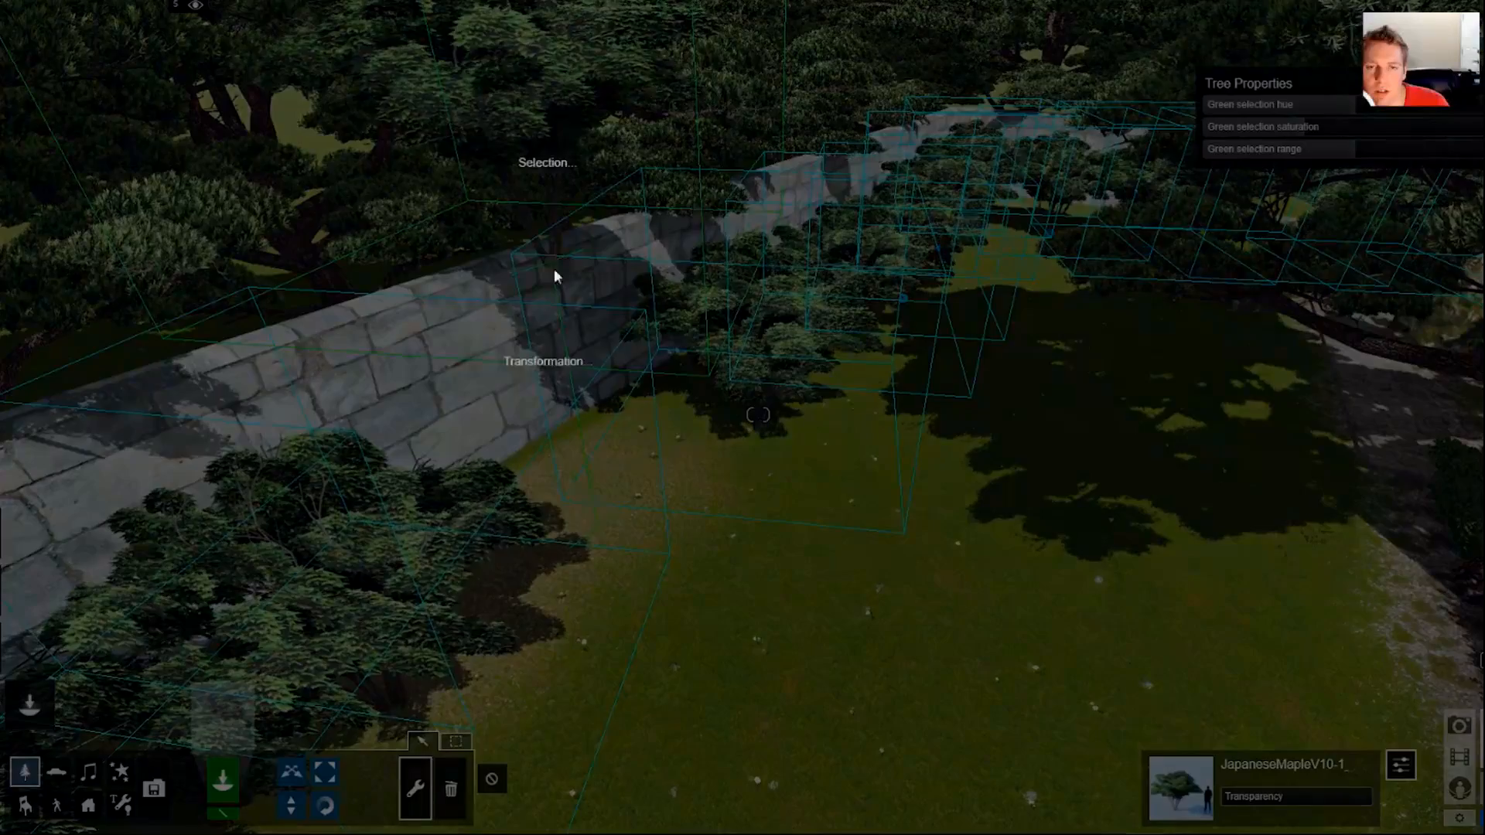
left_click(563, 361)
left_click(473, 453)
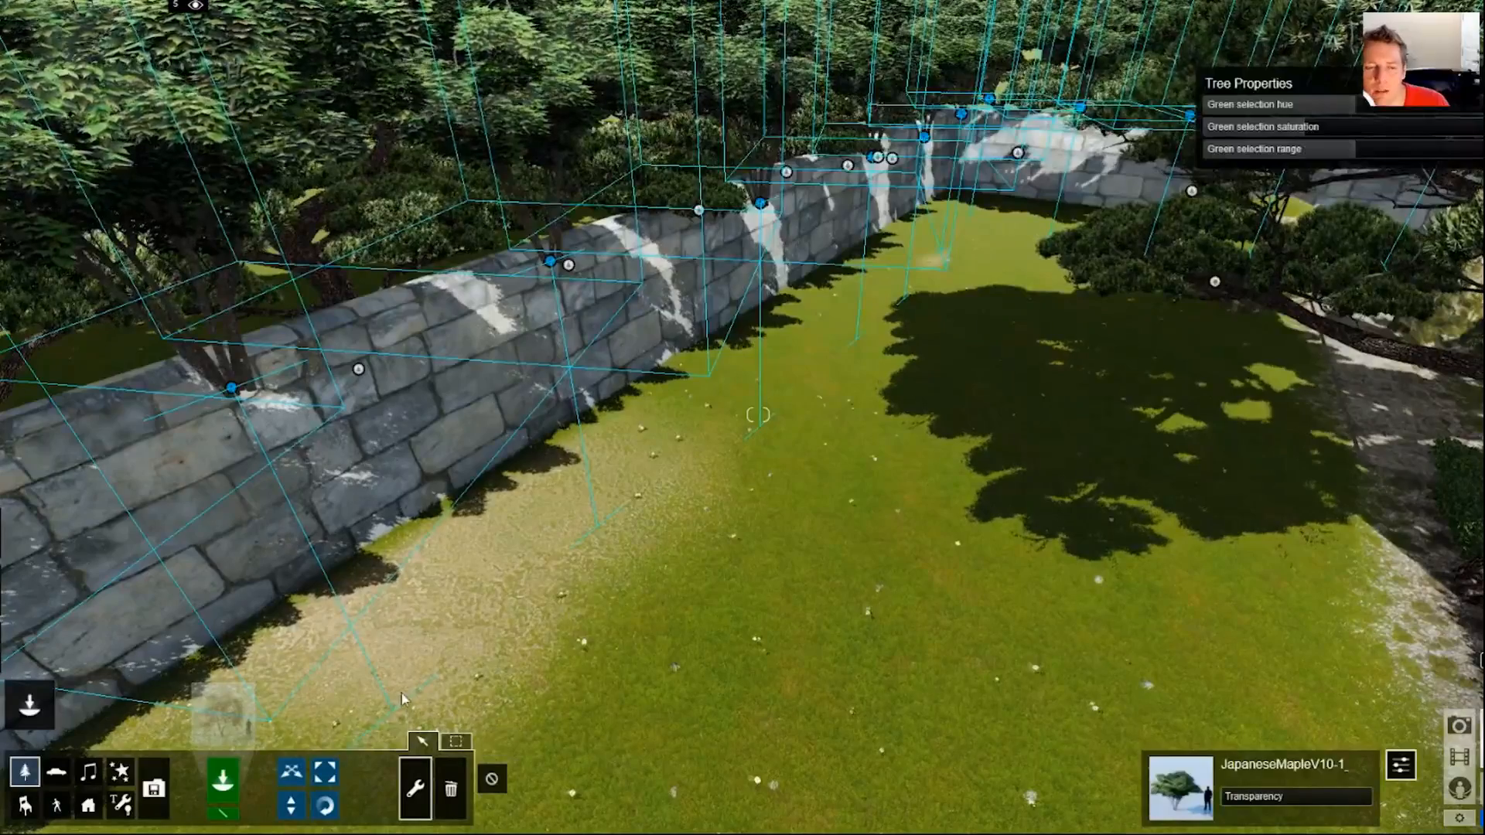
Clear the selection, lower the nearest Japanese maple in front of the wall, and select all objects identical to it
left_click(490, 779)
left_click_drag(233, 388, 333, 715)
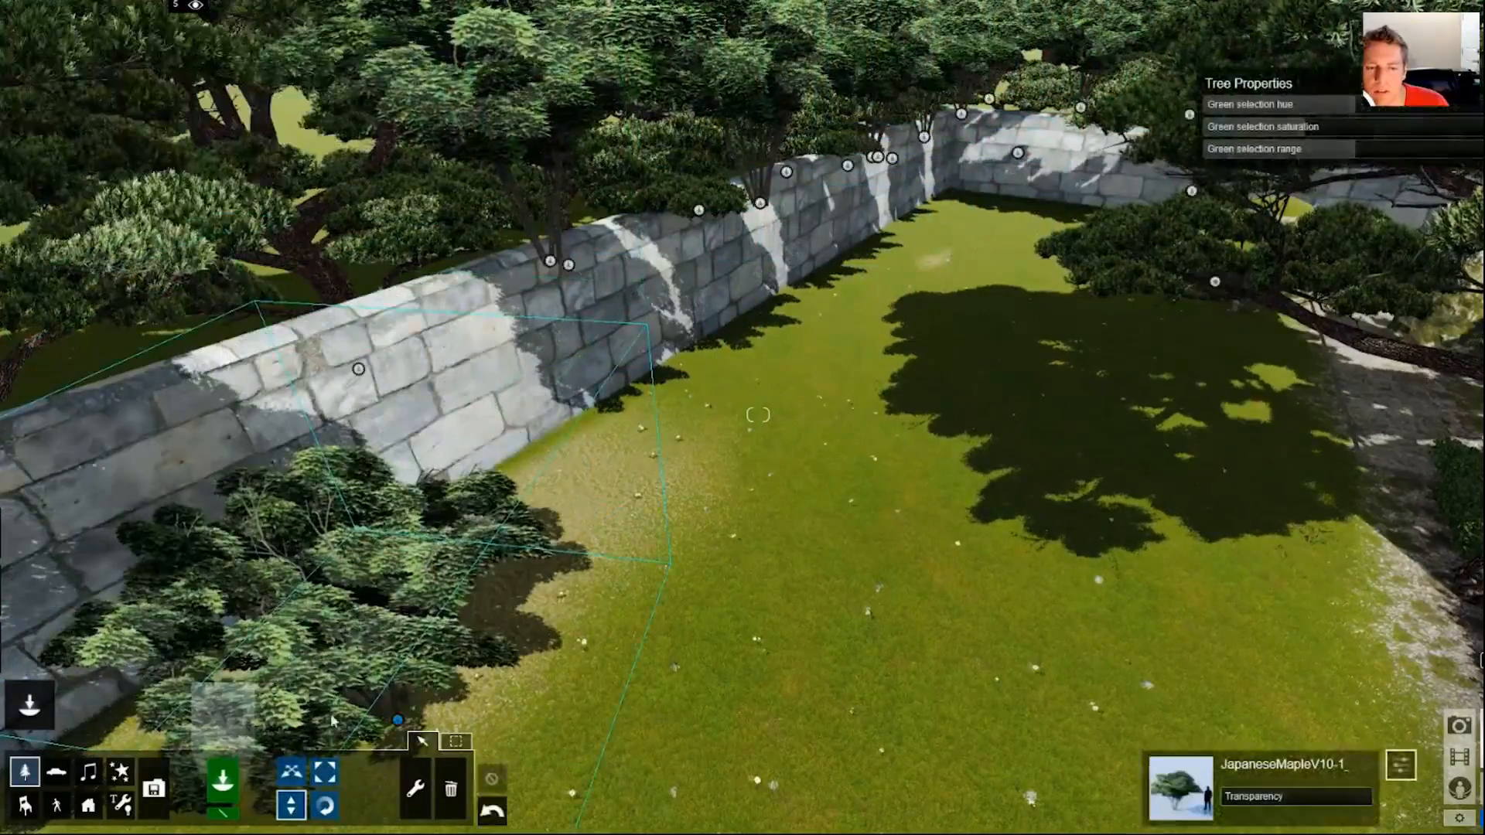
left_click(415, 789)
left_click(564, 284)
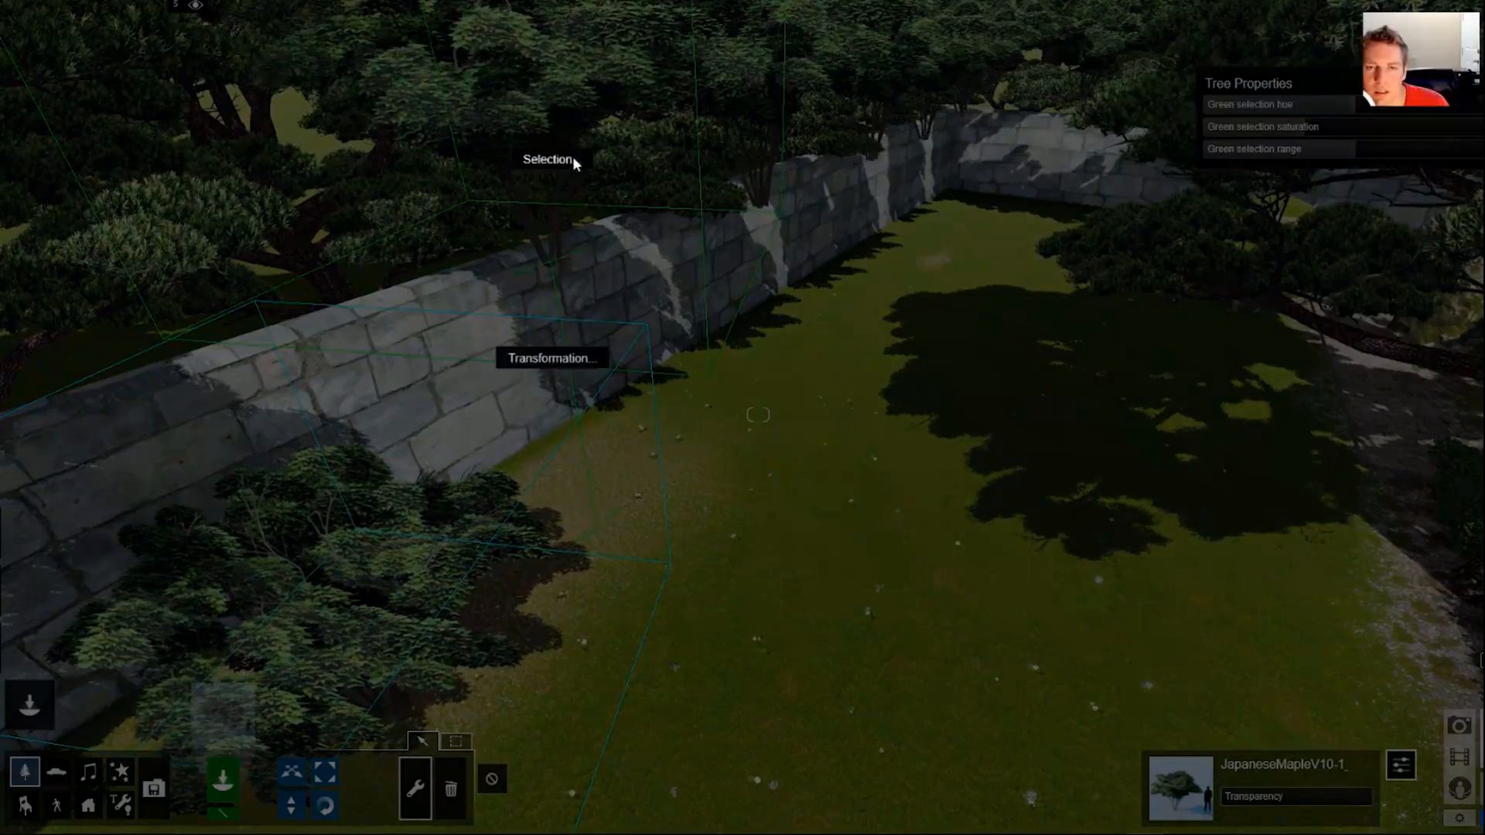
left_click(571, 157)
left_click(563, 62)
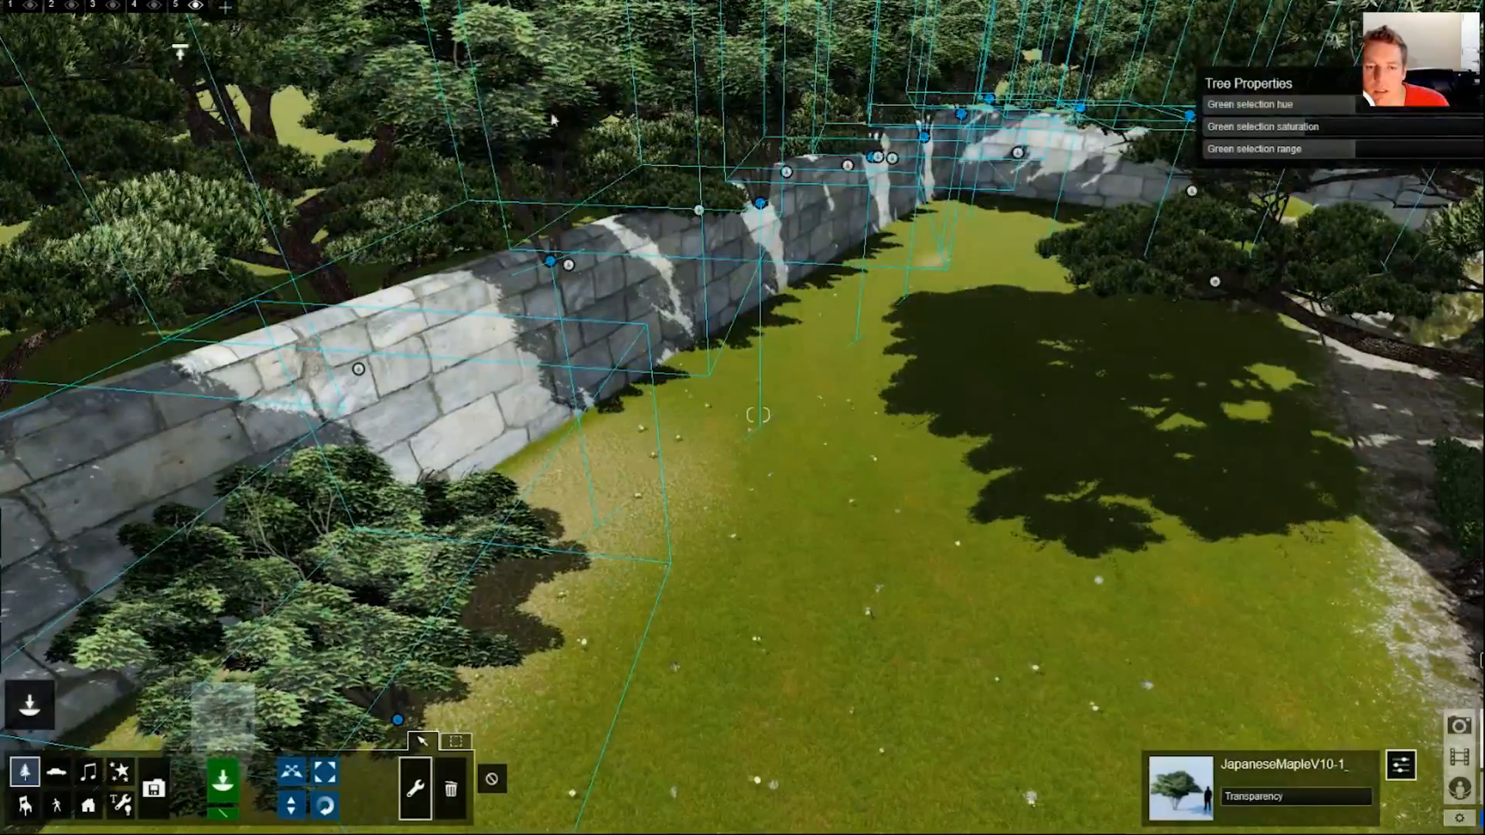
Apply Same height to the selected maples again, using one of the maples still raised beside the wall as the reference
key("w")
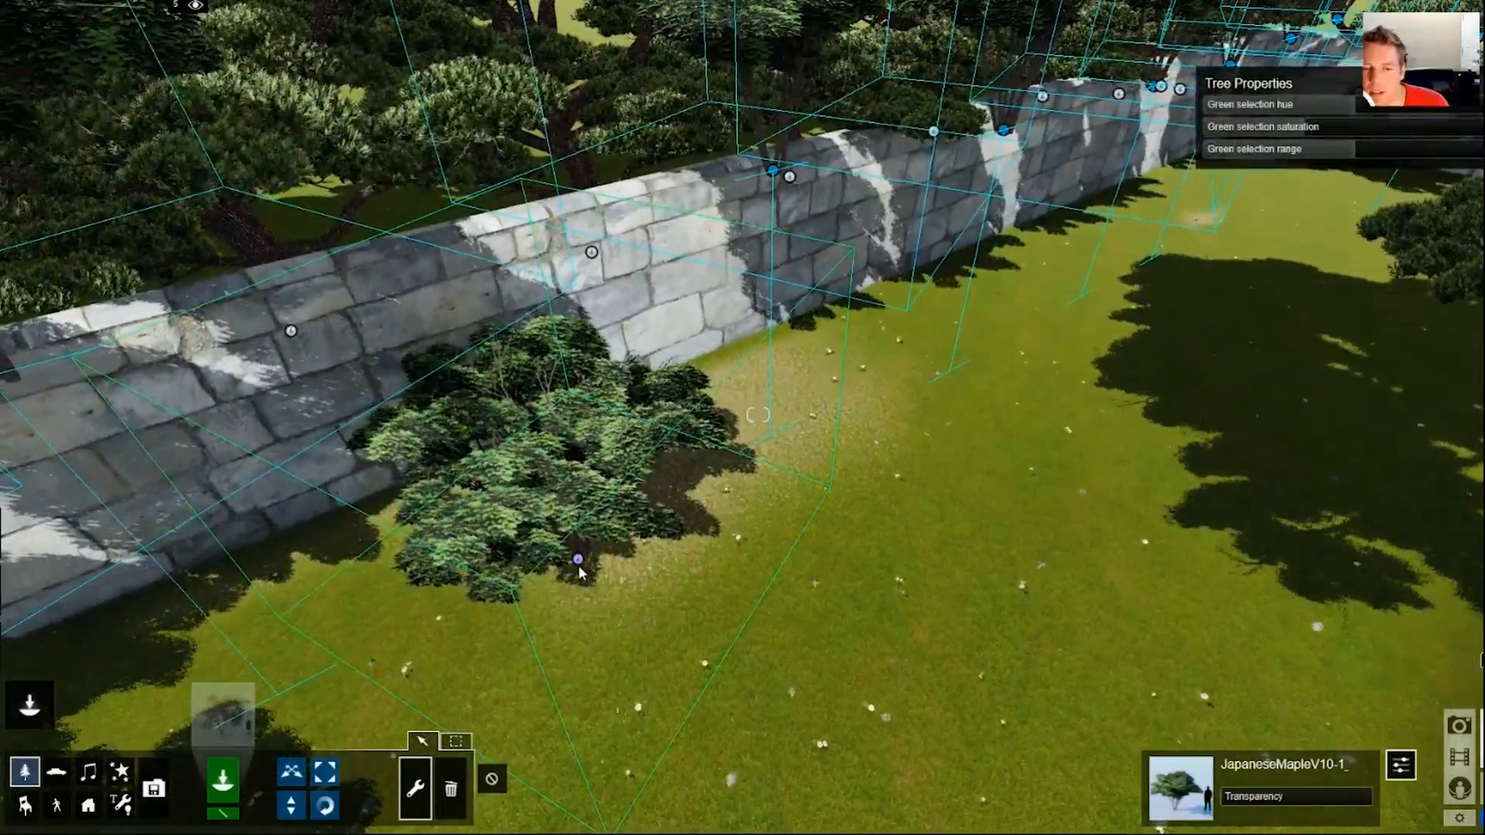
left_click(776, 167)
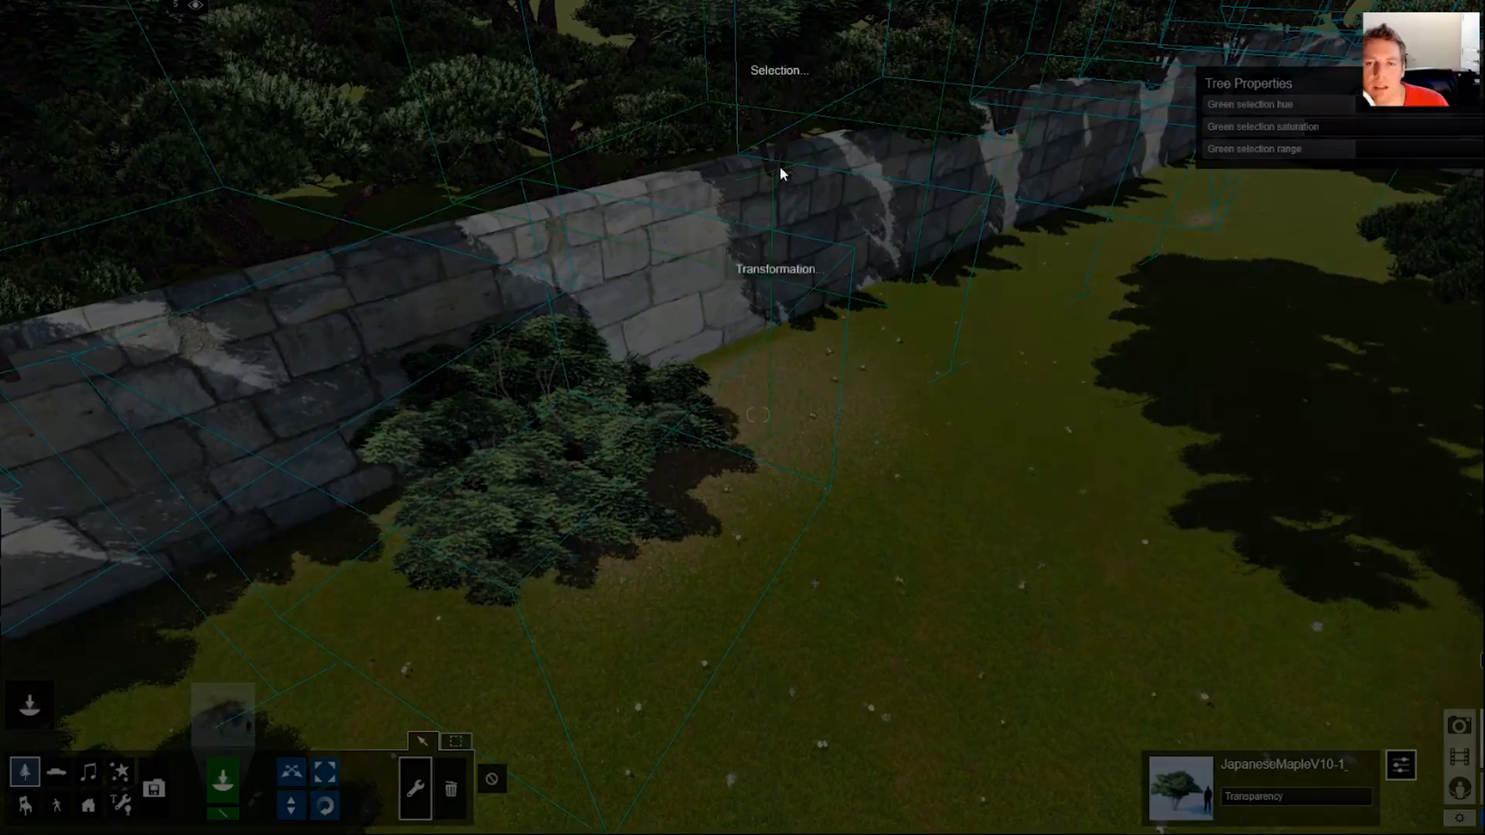
left_click(795, 271)
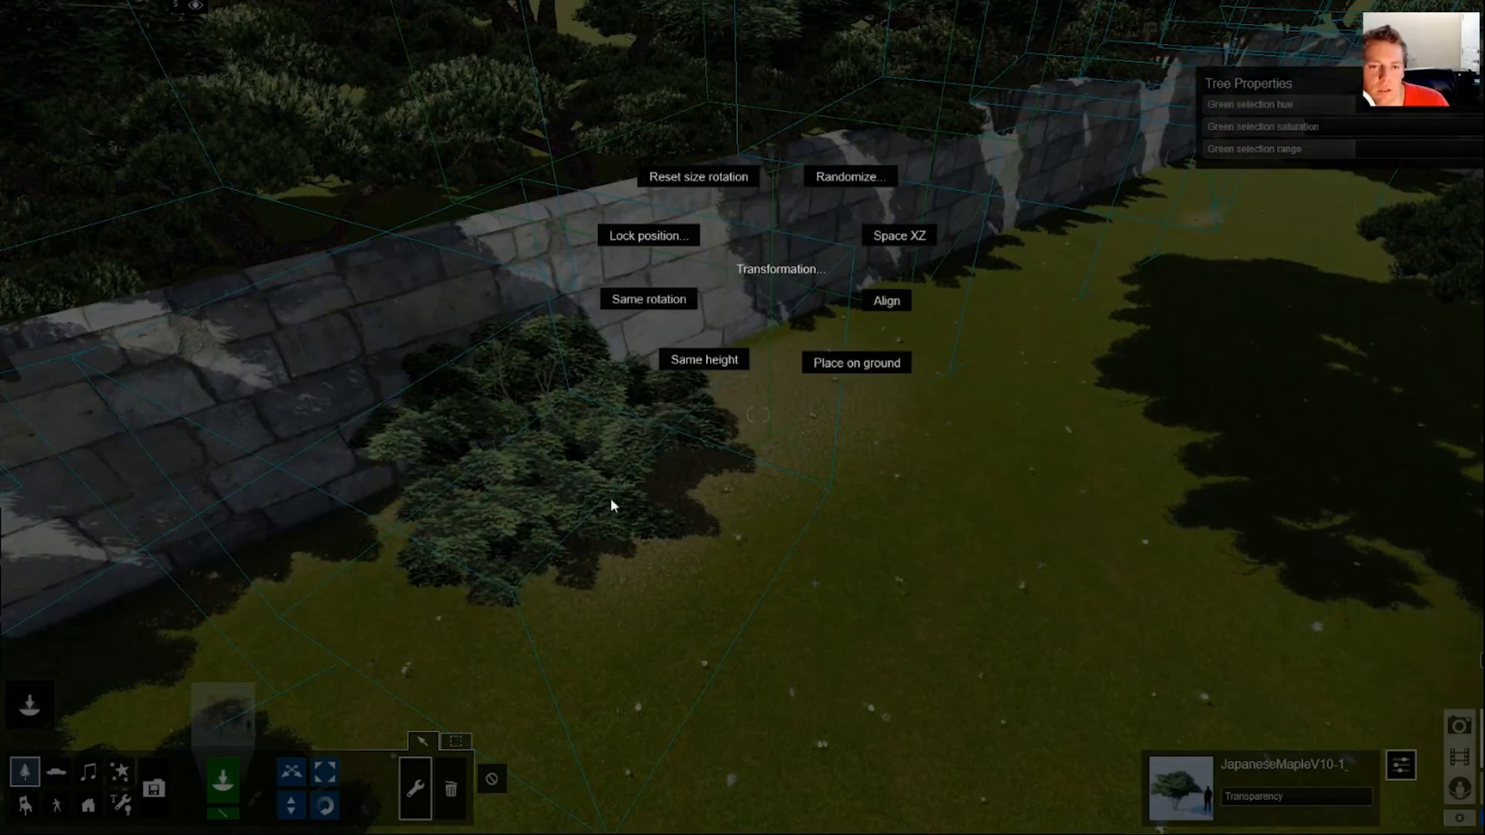
left_click(692, 361)
Select all objects identical to a raised Japanese maple by the wall and place the whole group on the ground
right_click_drag(664, 505, 688, 346)
left_click(765, 560)
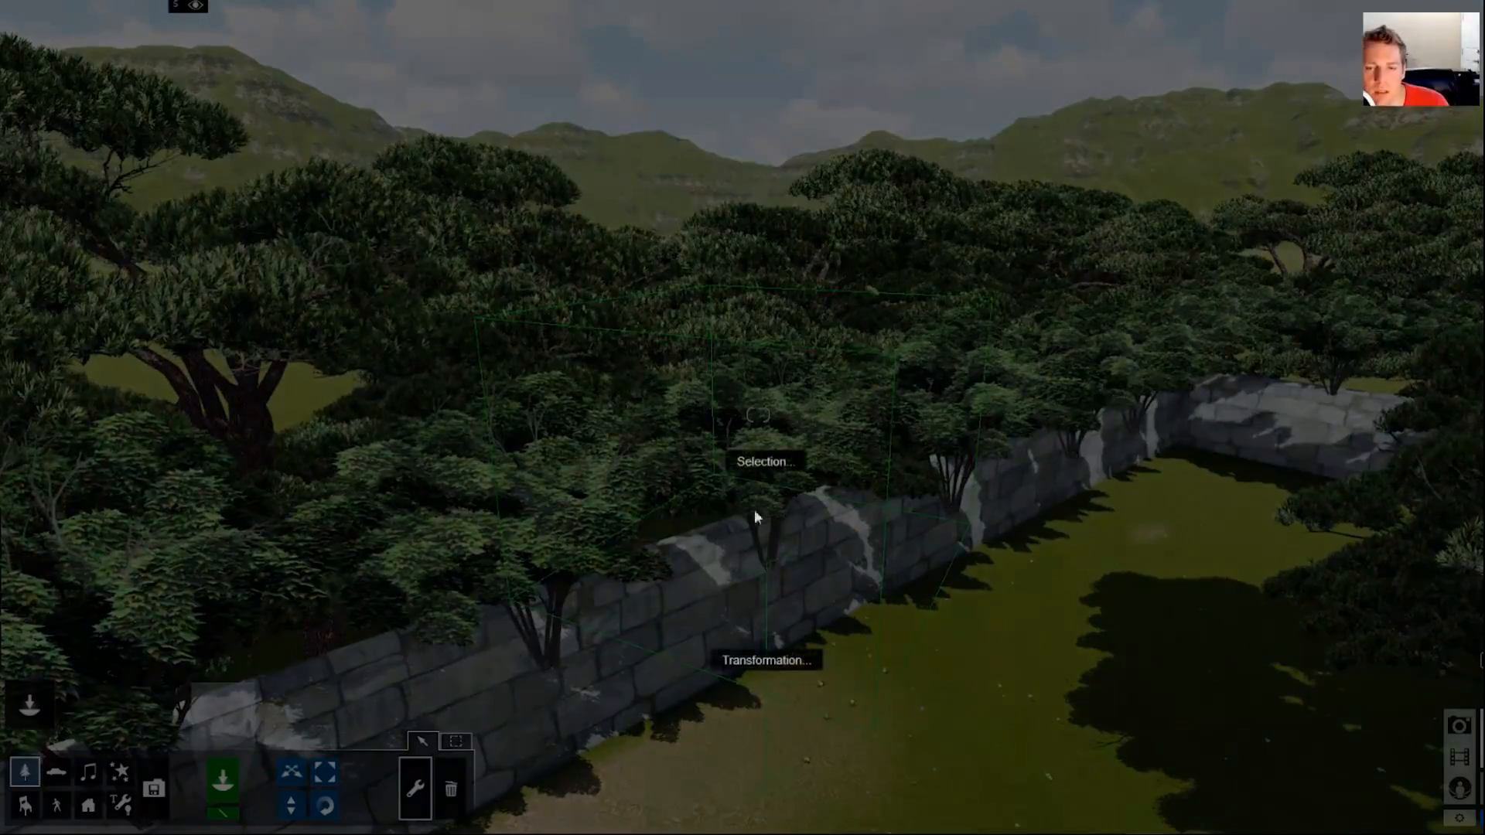
left_click(761, 458)
left_click(774, 361)
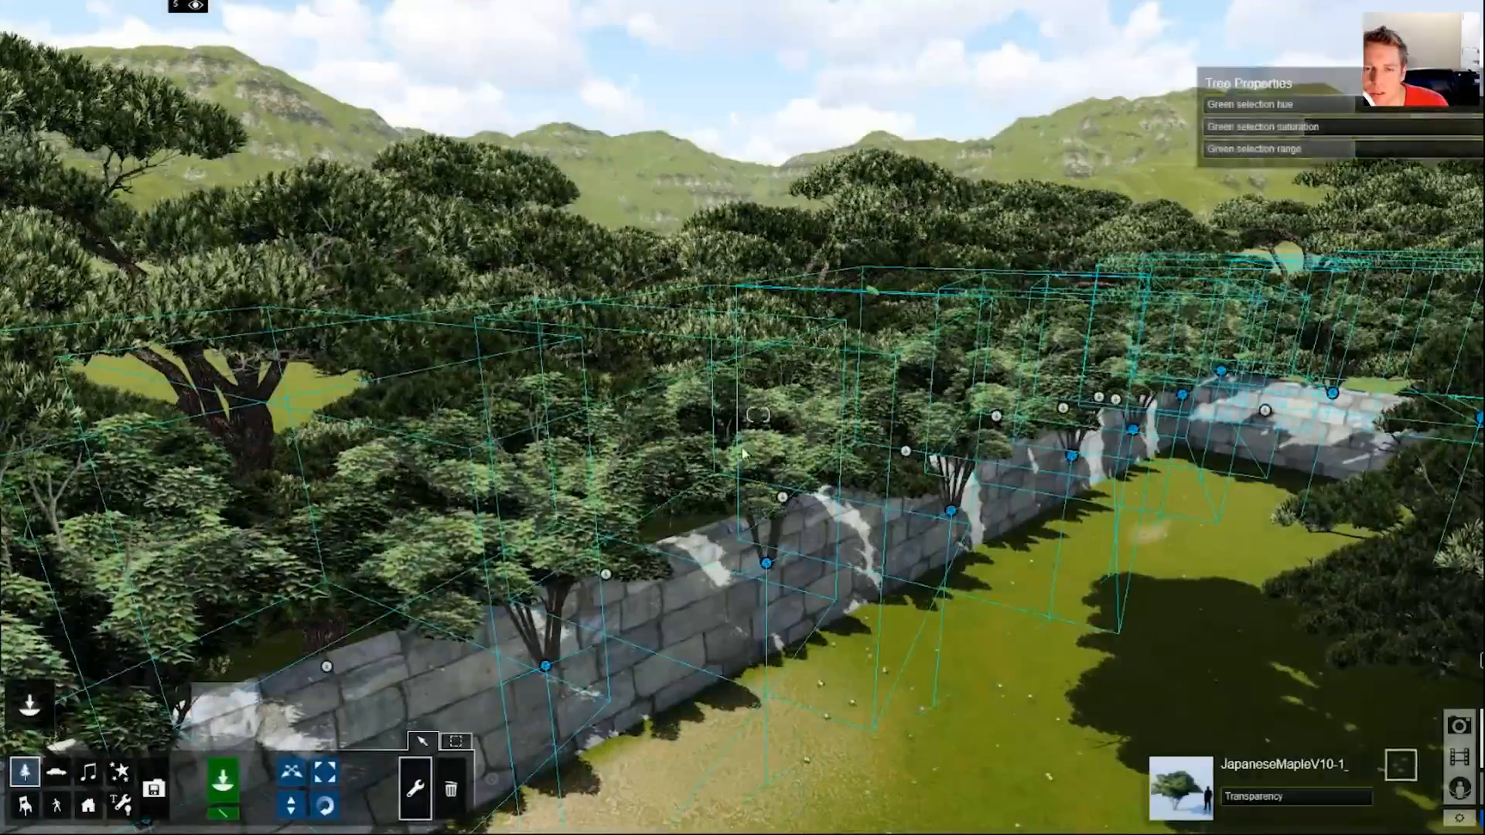
left_click(766, 562)
left_click(759, 660)
left_click(831, 754)
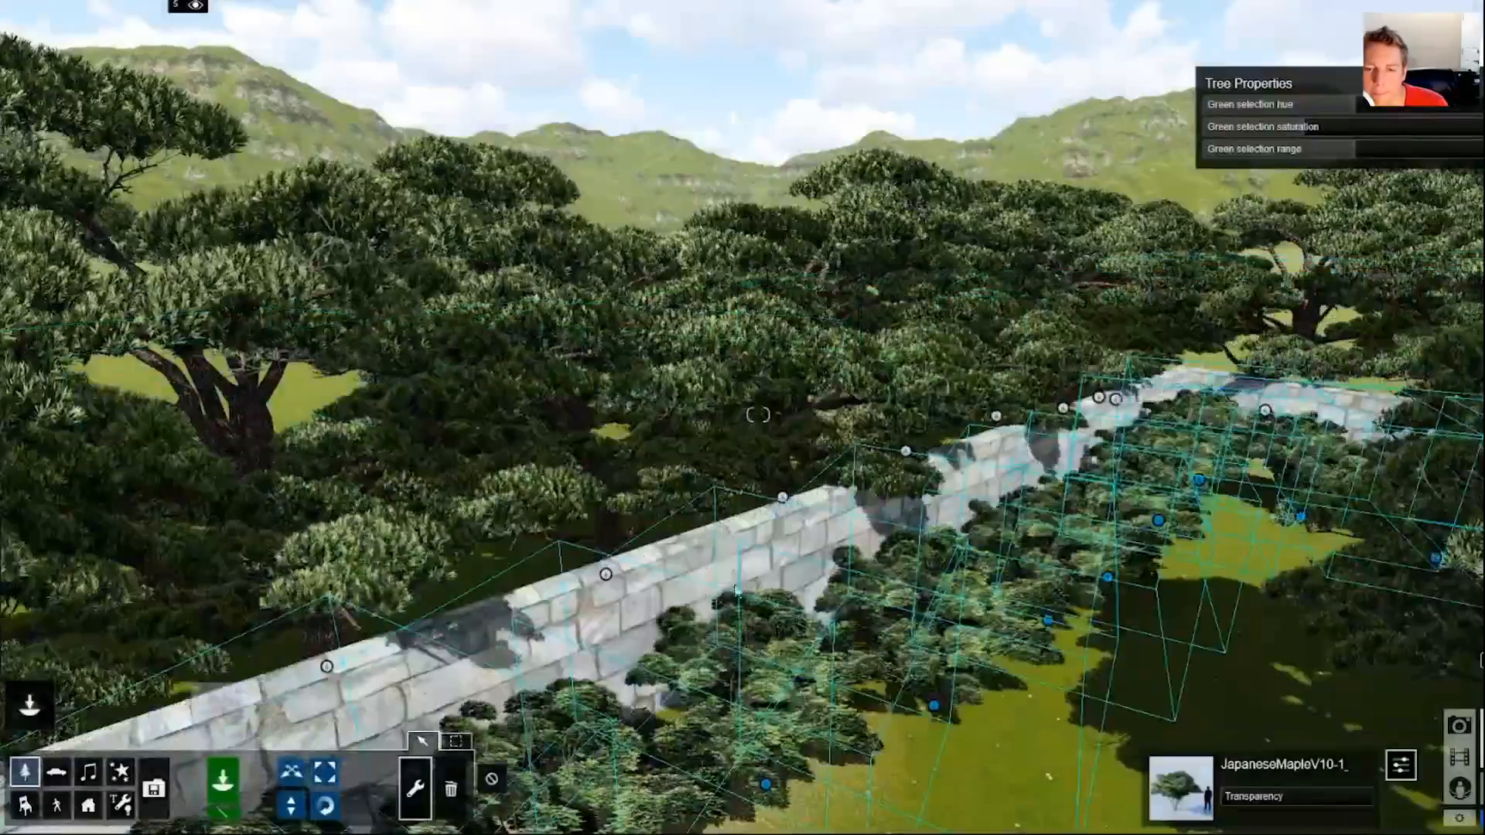
Apply Reset size rotation to the selected Japanese maples along the stone wall
right_click_drag(738, 590, 736, 609)
scroll(736, 609, "up", 5)
scroll(736, 609, "down", 5)
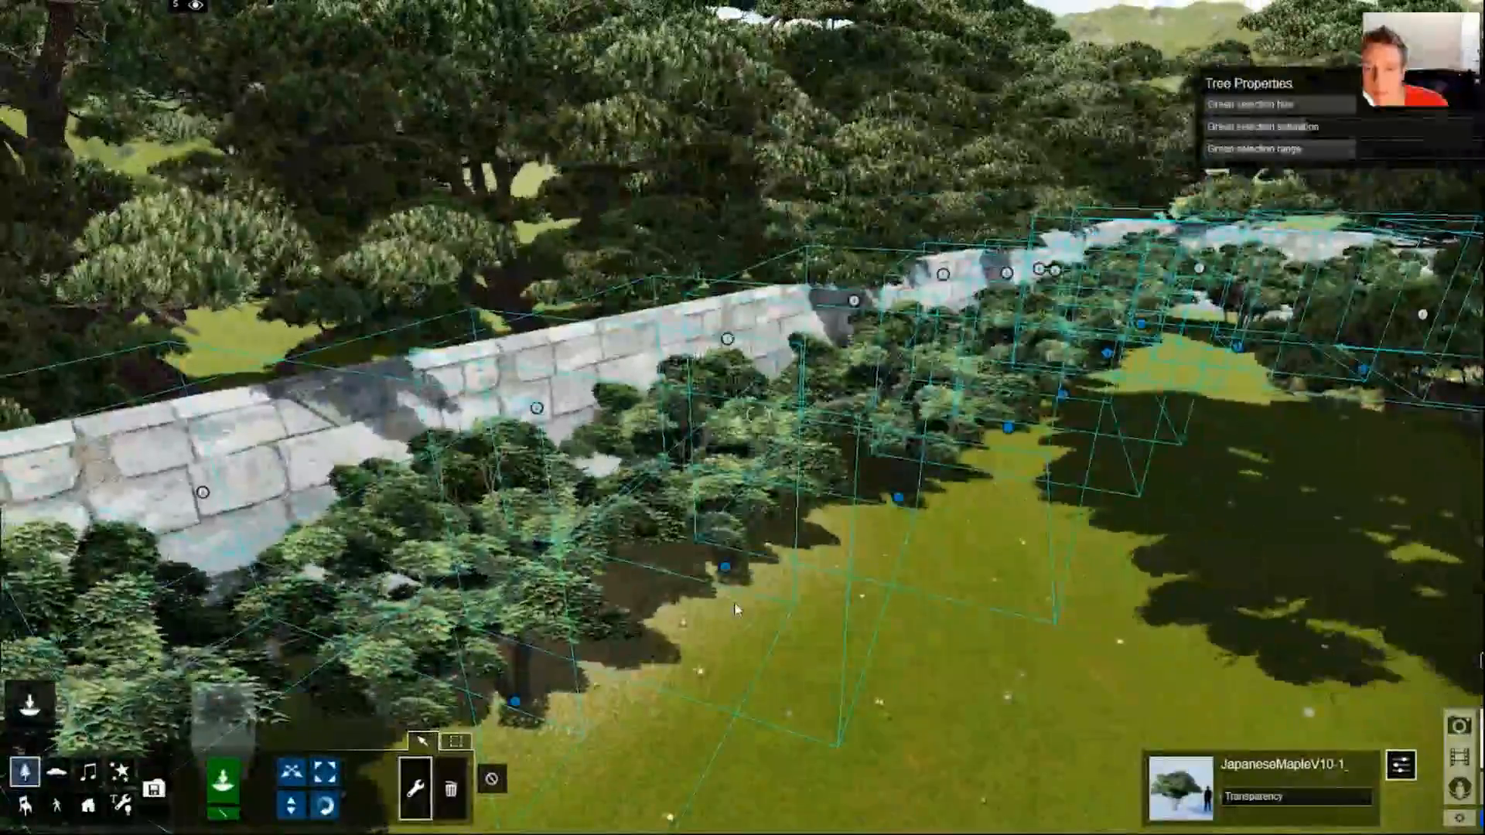
left_click(725, 566)
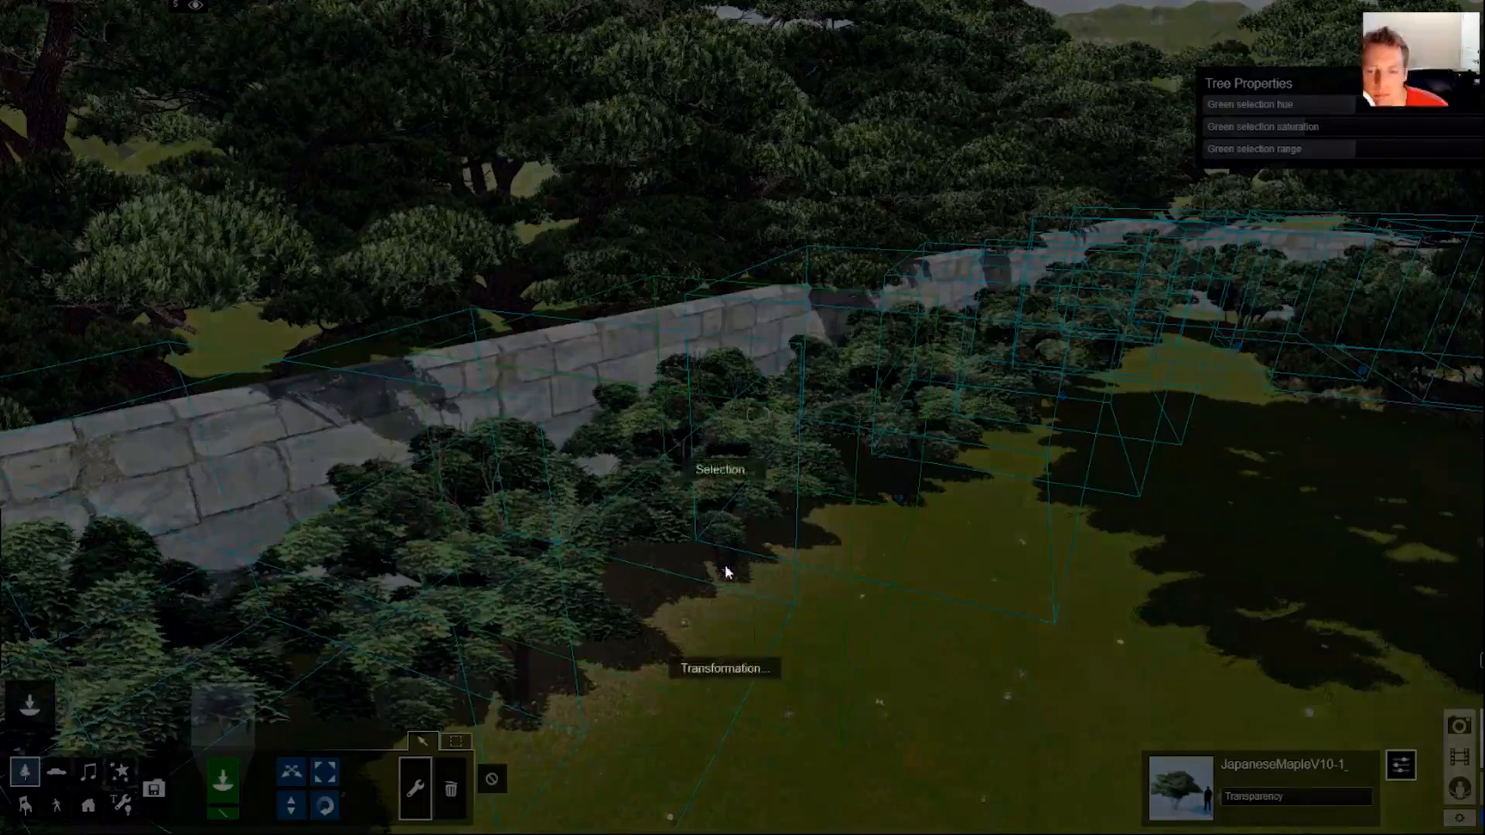
left_click(759, 669)
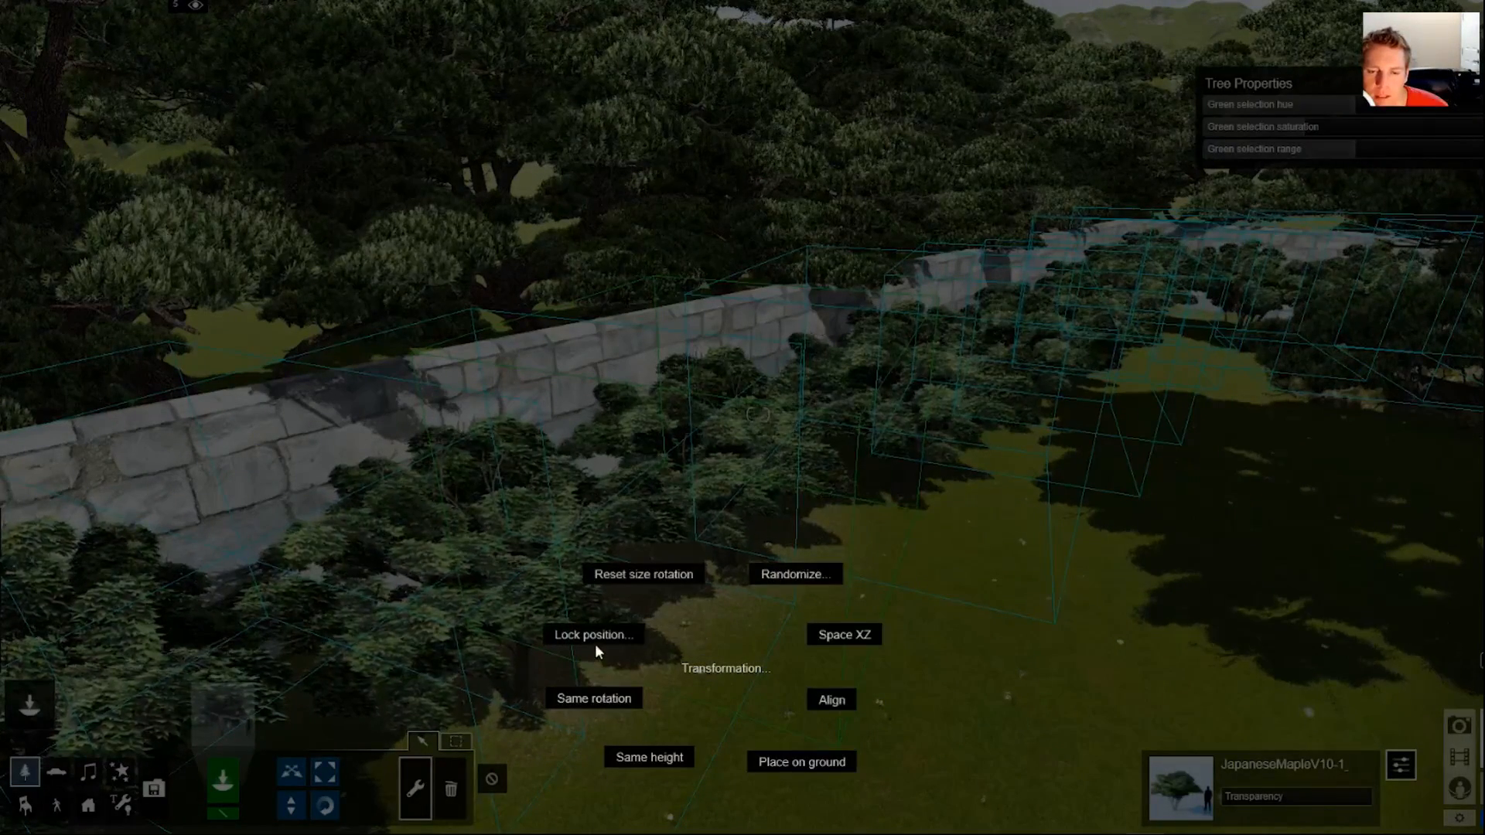
left_click(642, 577)
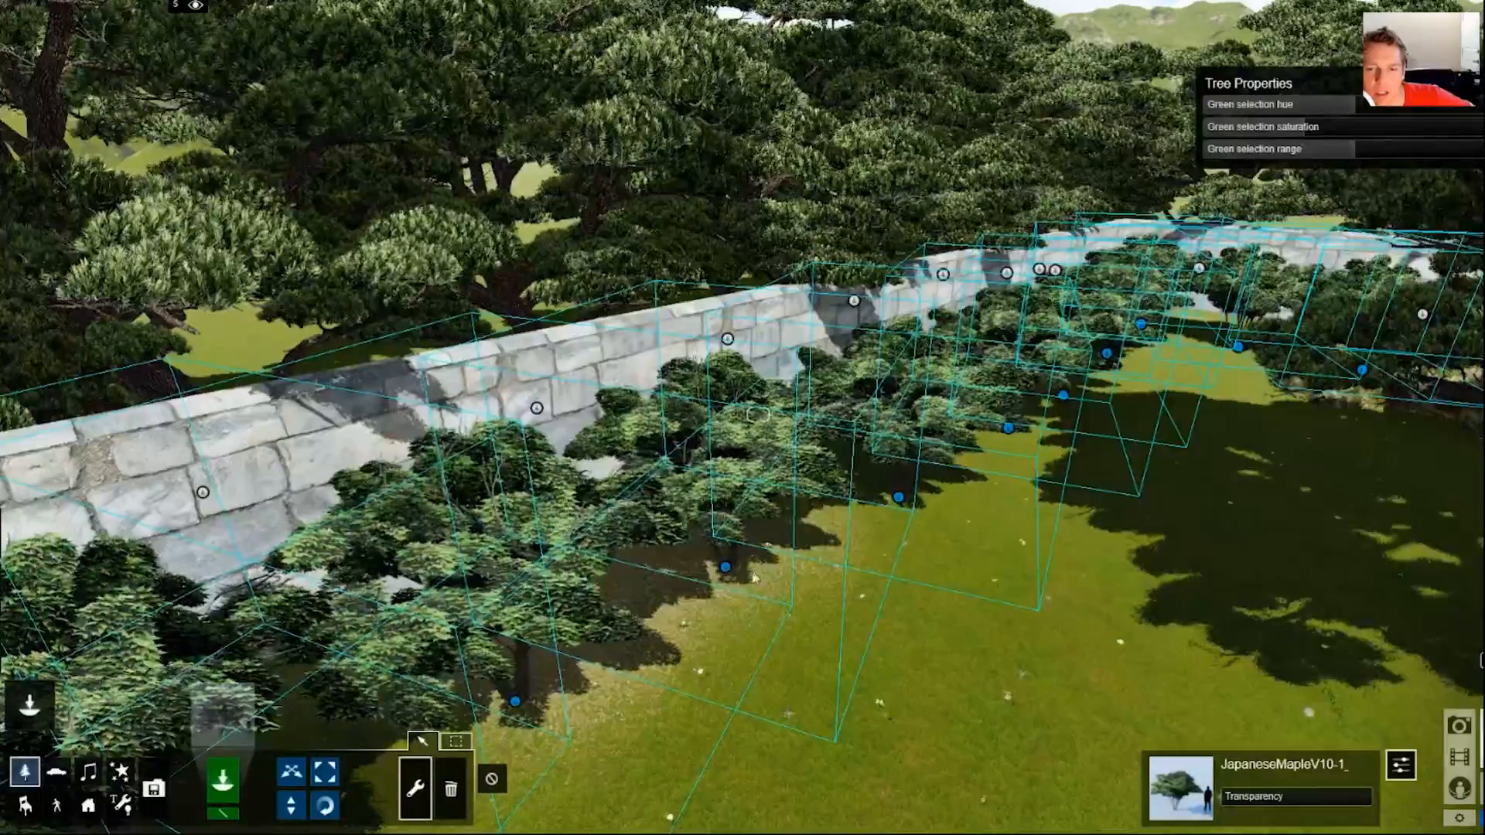
Turn Lock position on for all selected Japanese maples
left_click(710, 563)
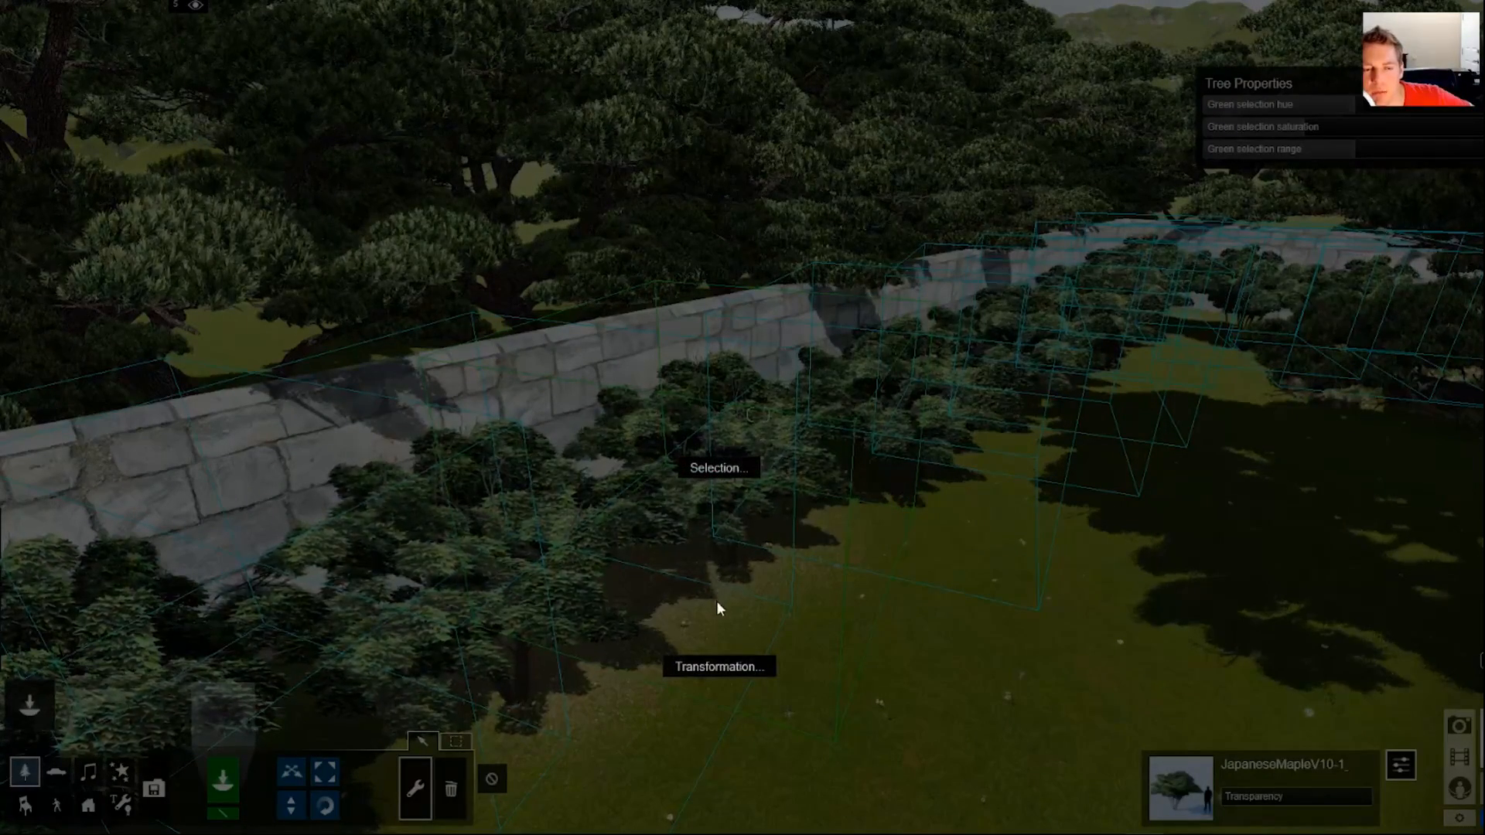
left_click(716, 667)
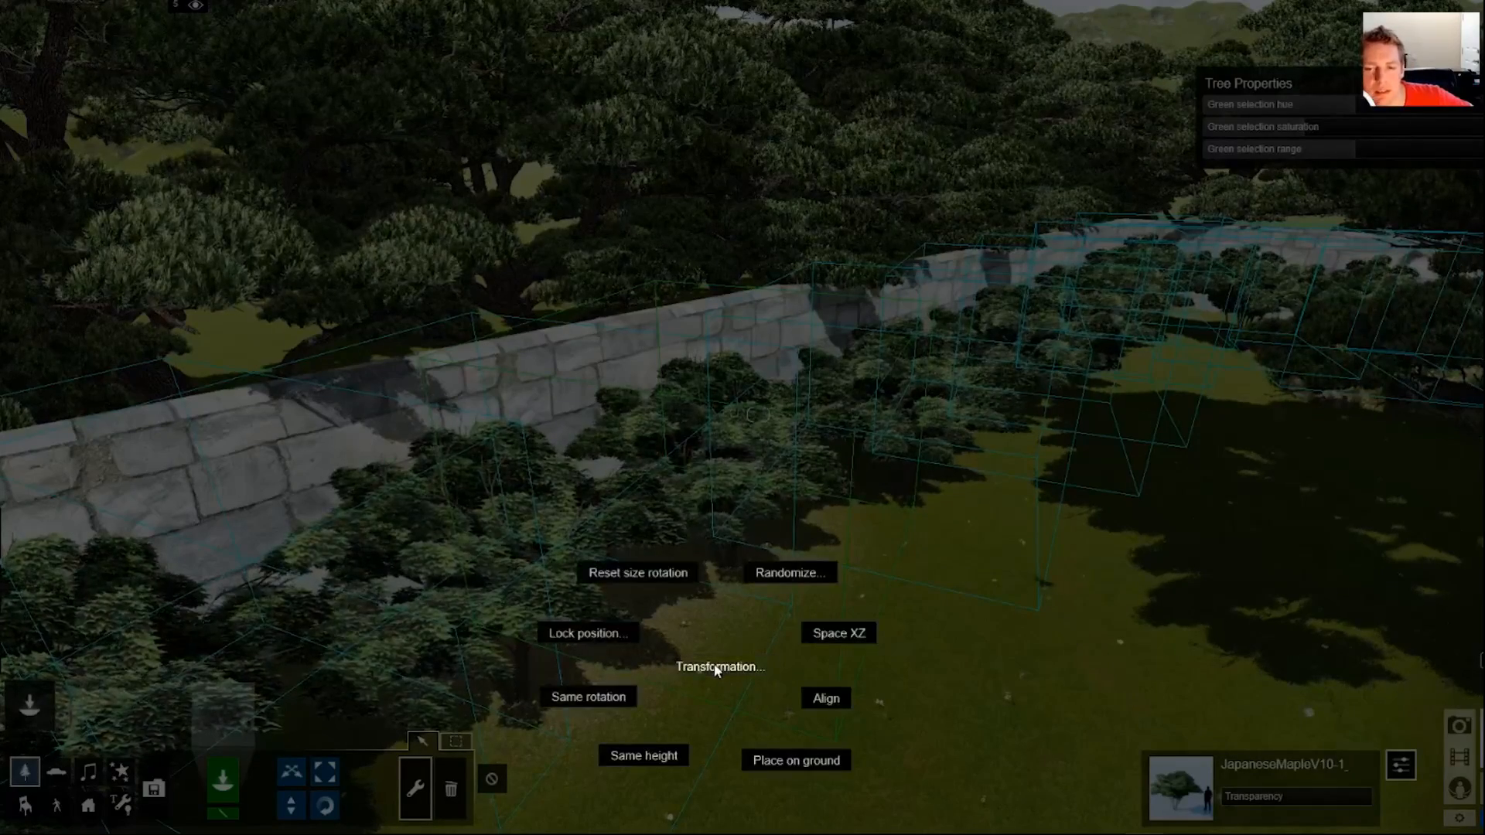
left_click(591, 632)
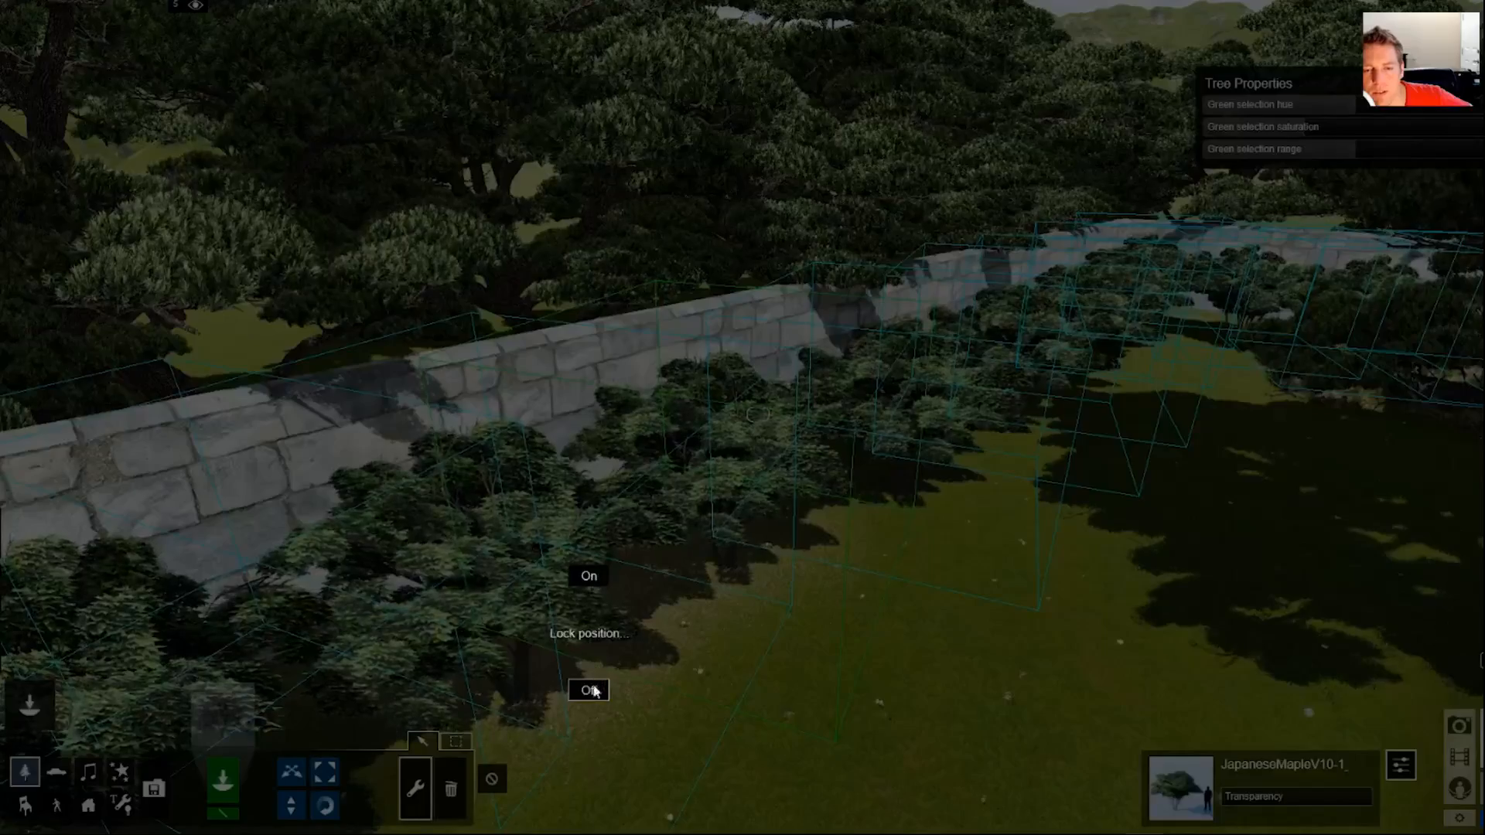
left_click(588, 577)
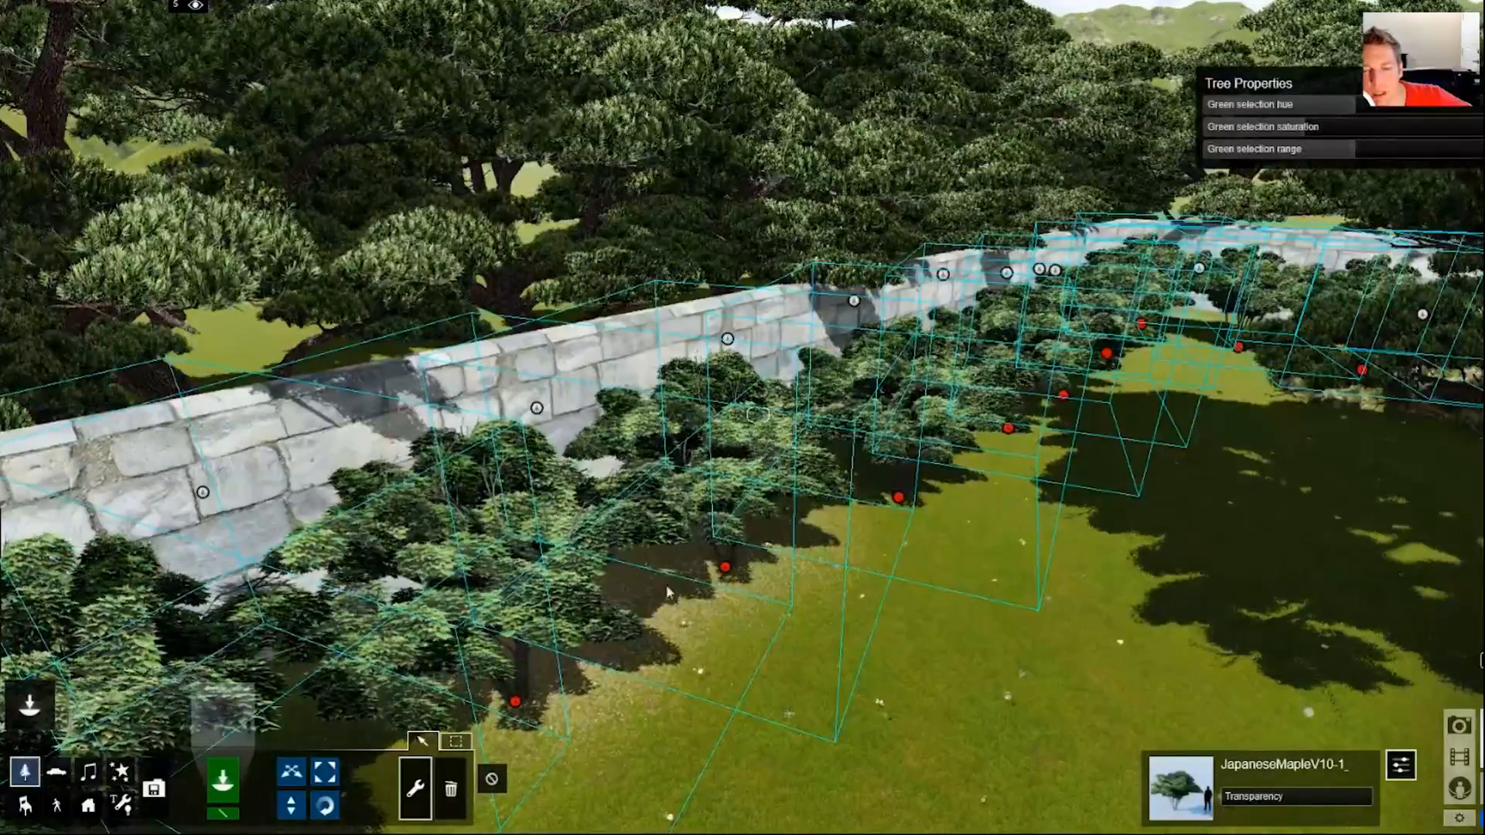
Clear the selection of the locked Japanese maples
key("q")
right_click_drag(722, 582, 851, 588)
key("s")
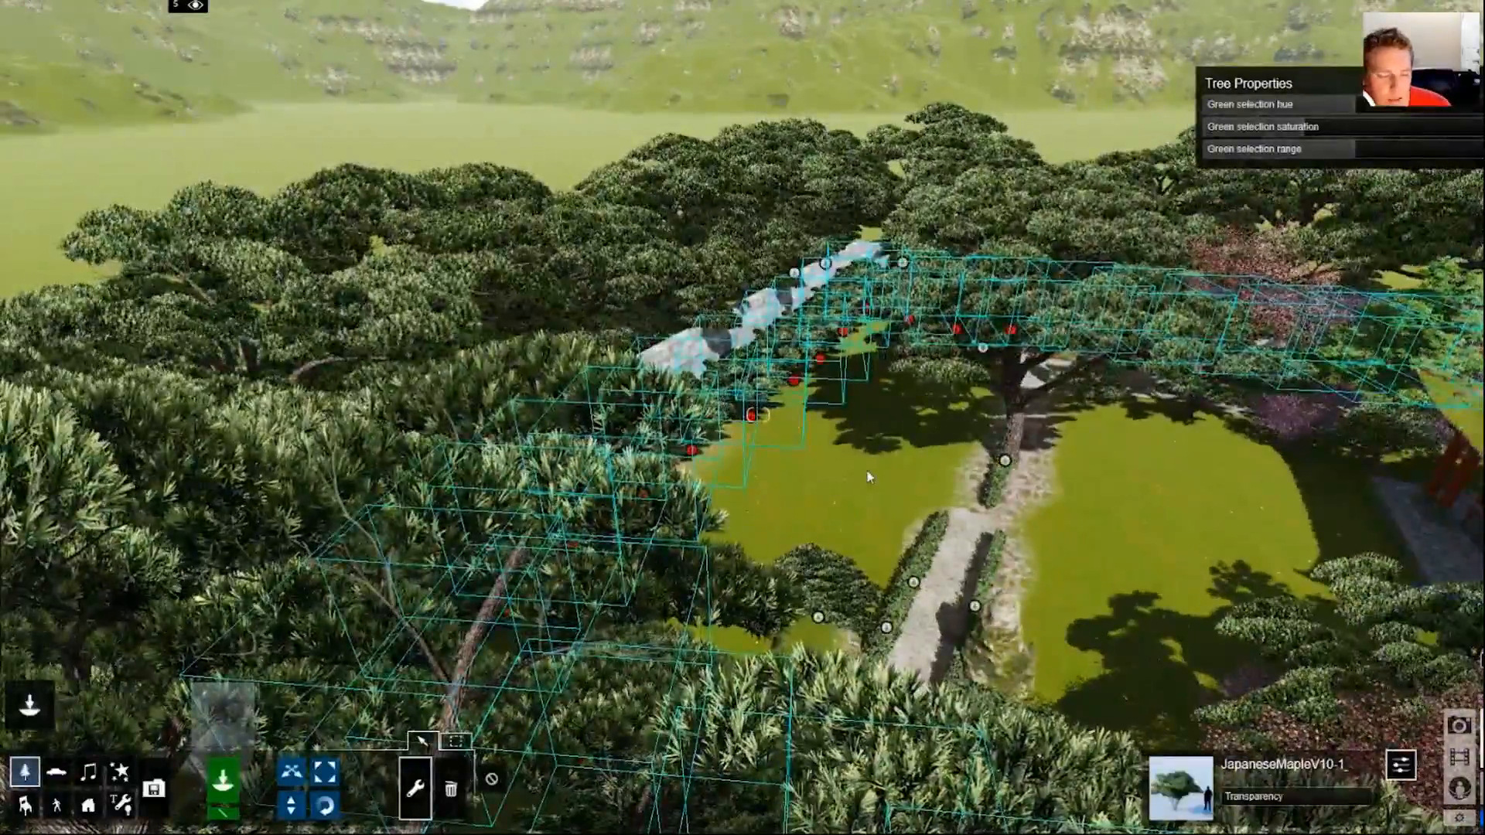
left_click(866, 479, "ctrl")
key("s")
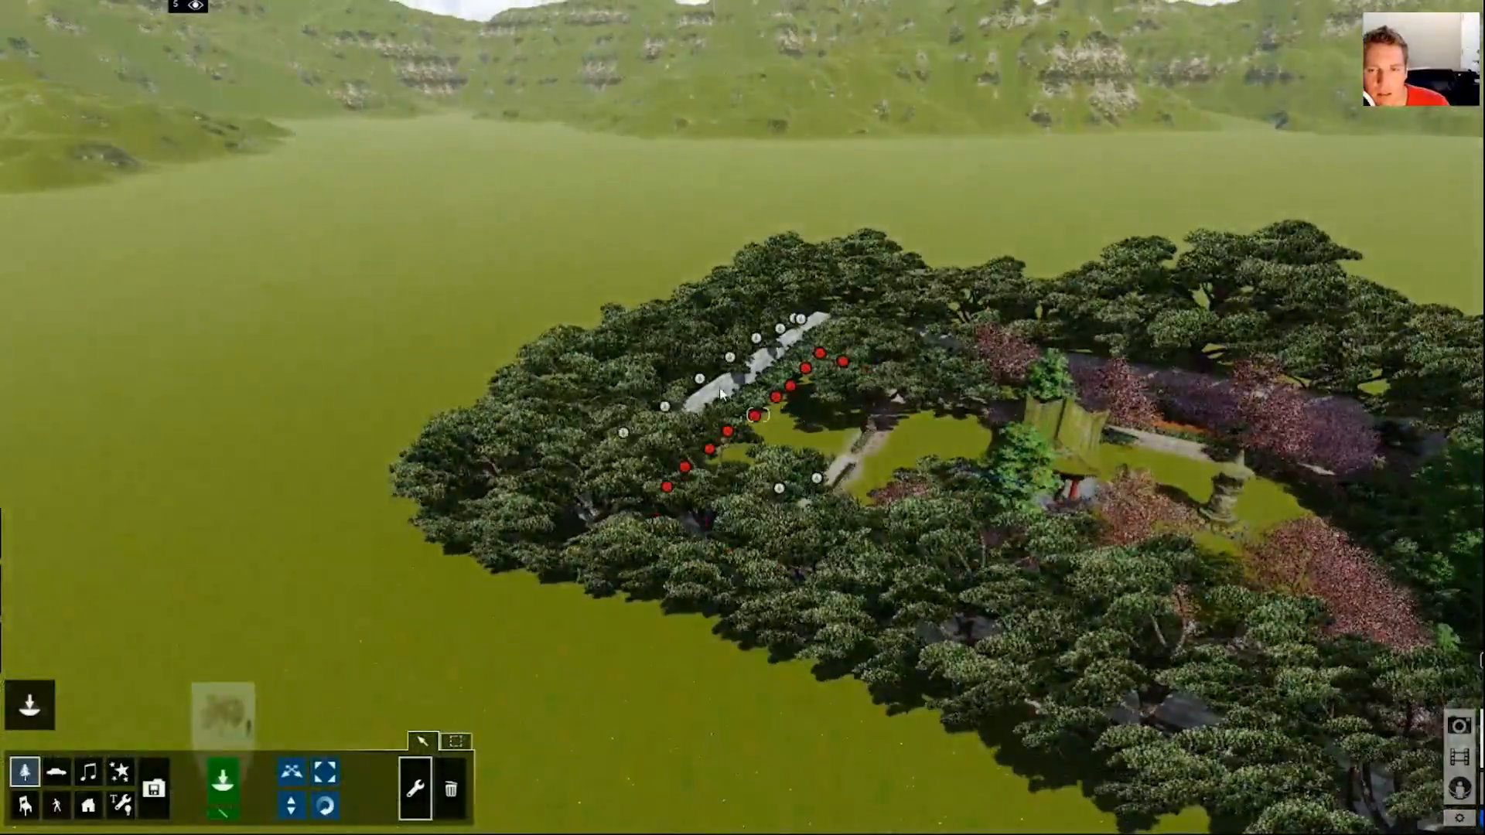
key("w")
key("w")
key("s")
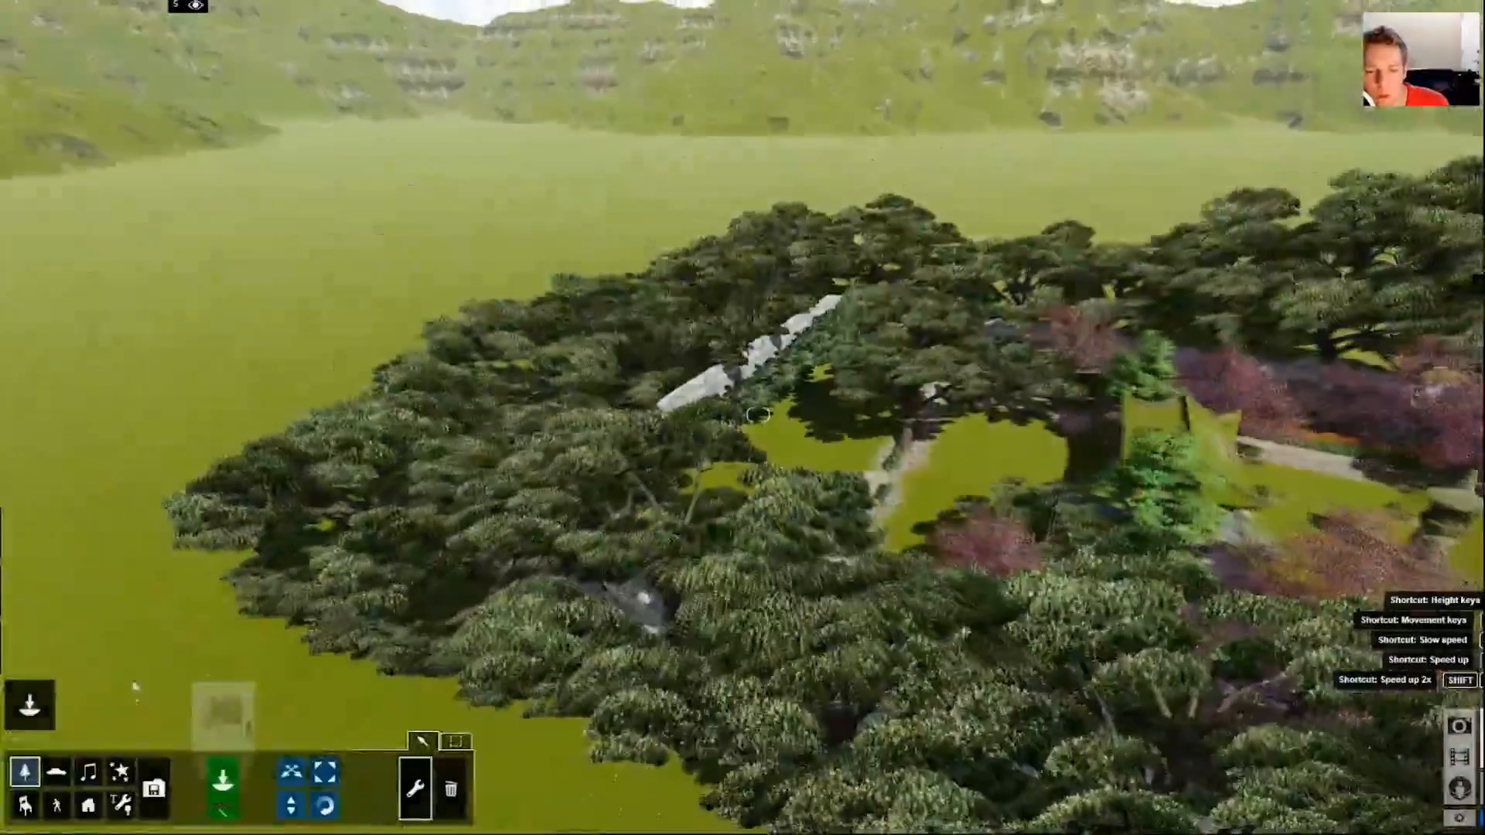
Switch to landscape editing and raise the terrain under the garden into a large hill with the Raise brush
mouse_move(29, 705)
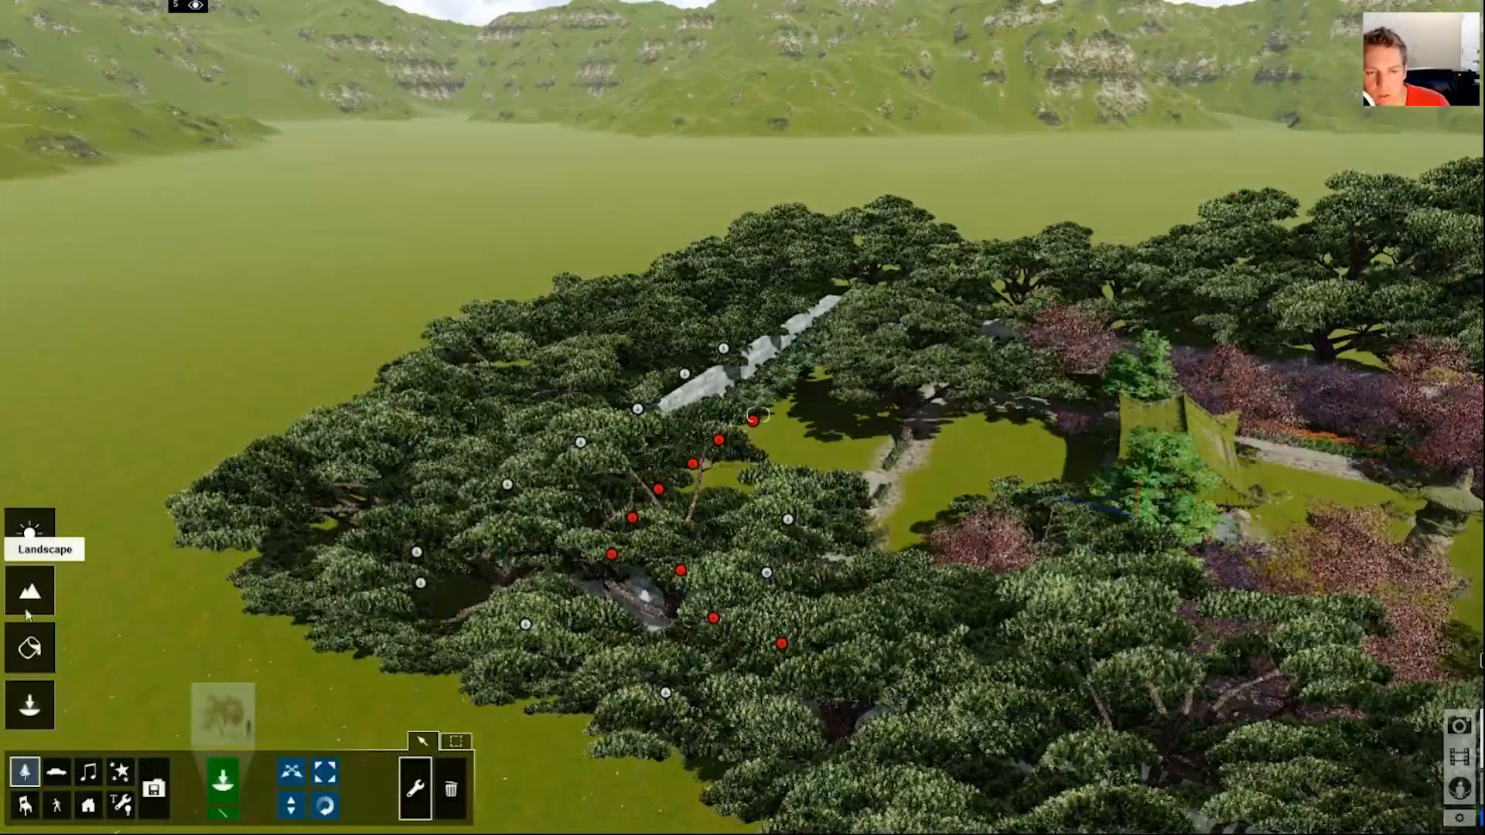
left_click(30, 648)
left_click(30, 596)
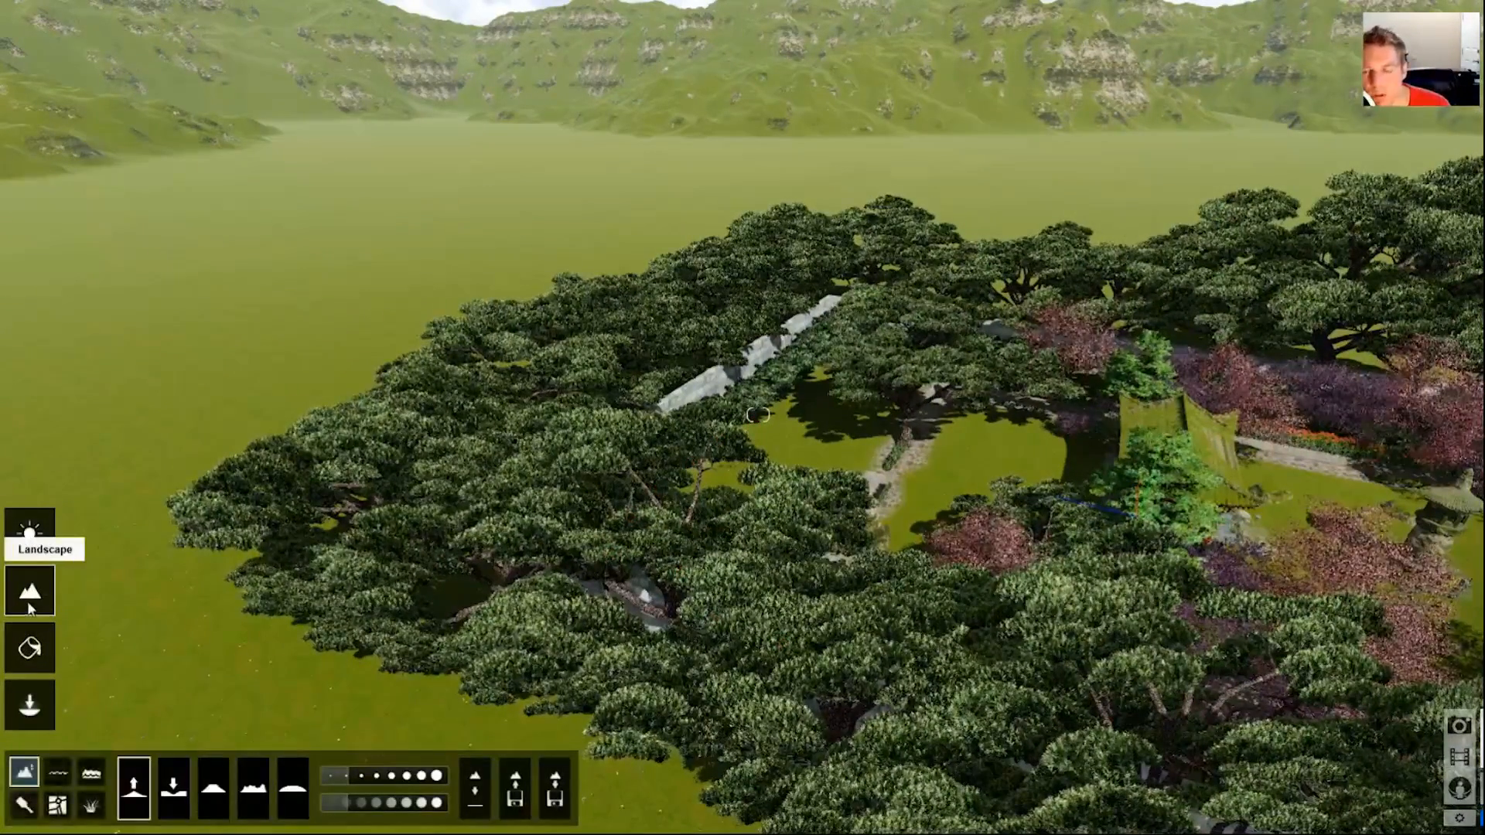
right_click_drag(412, 628, 420, 602)
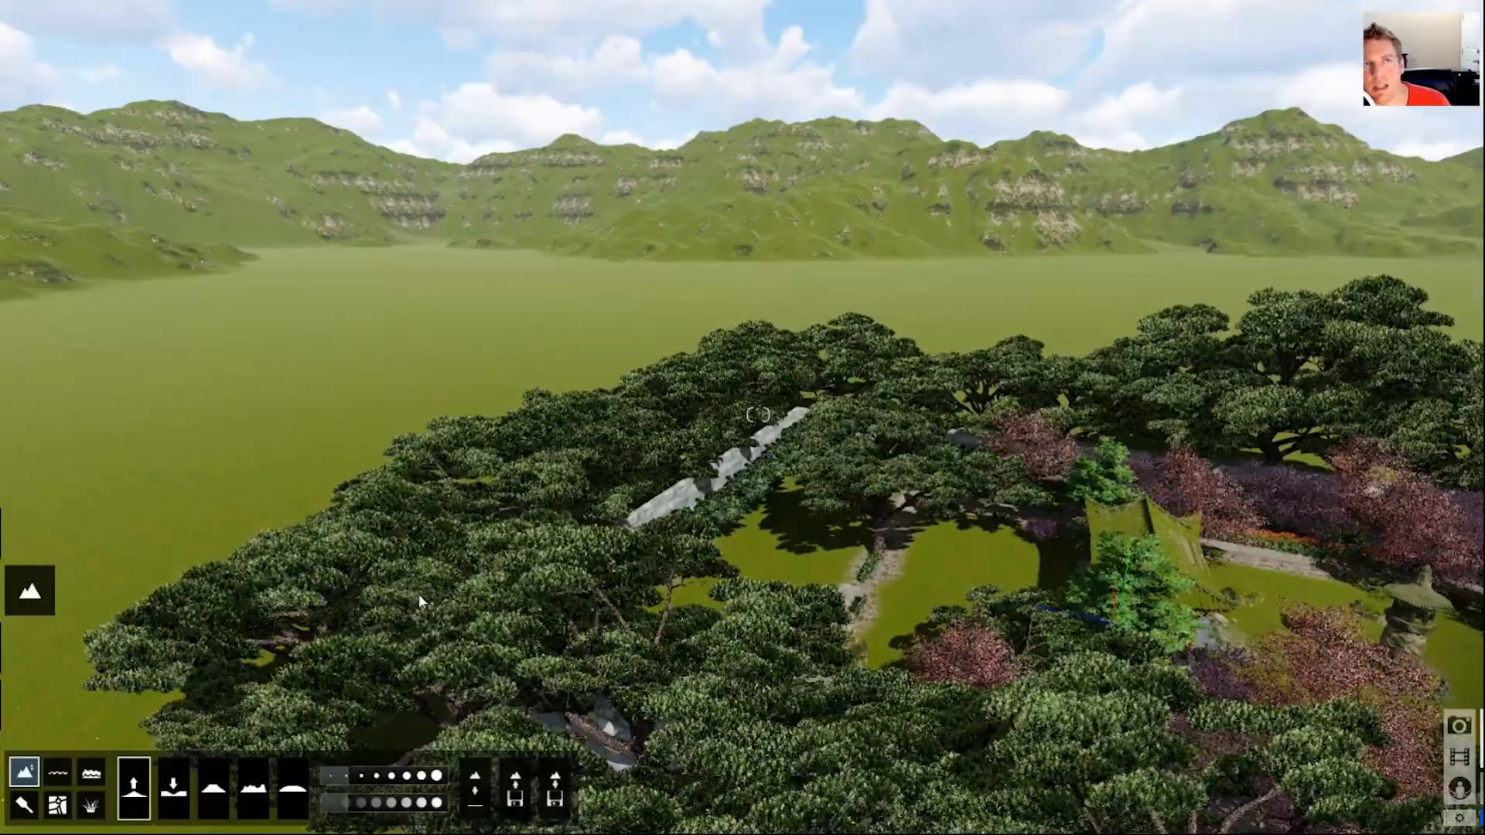
key("d")
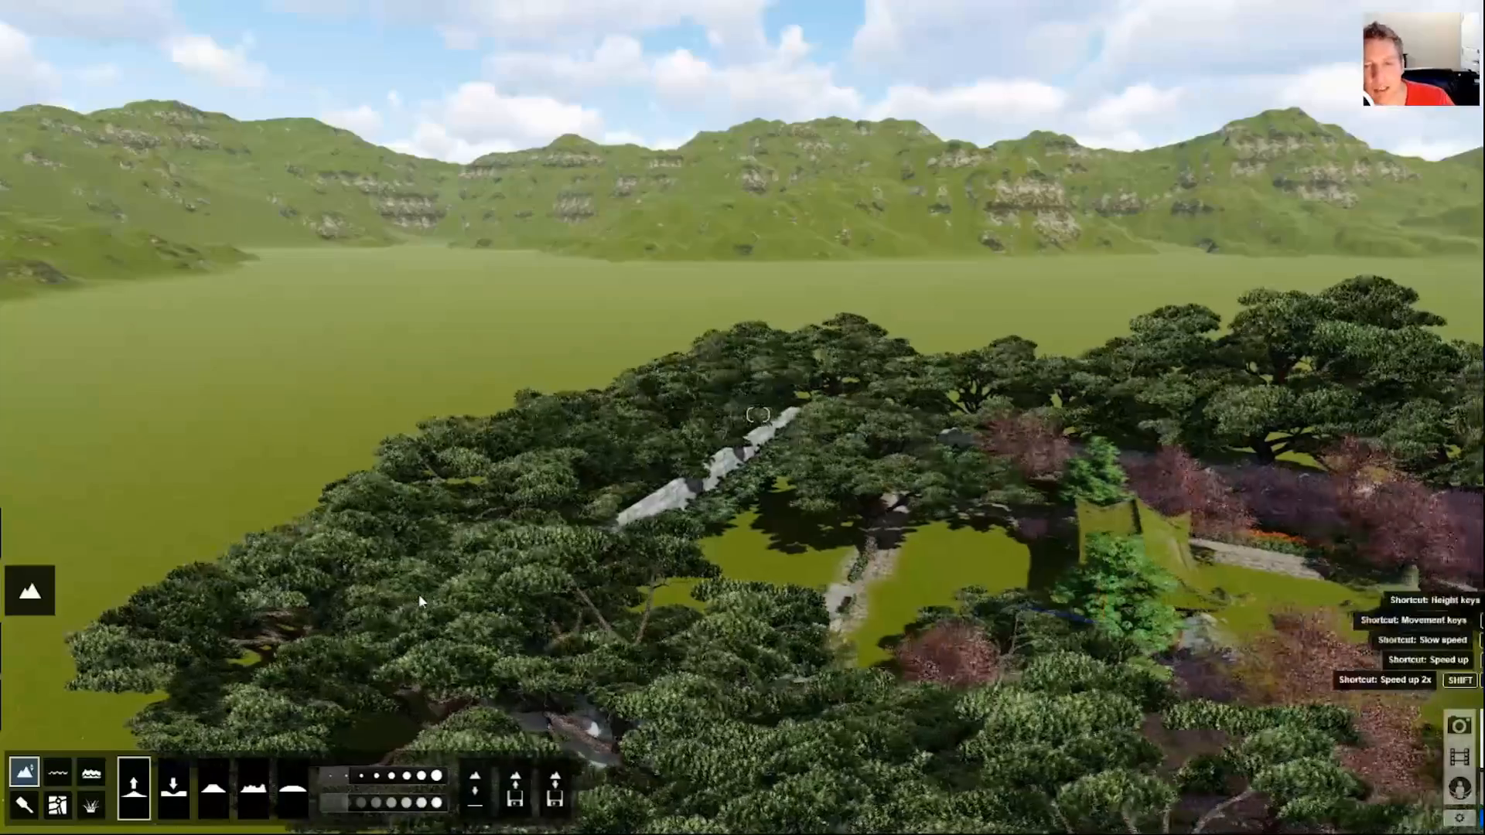
key("w")
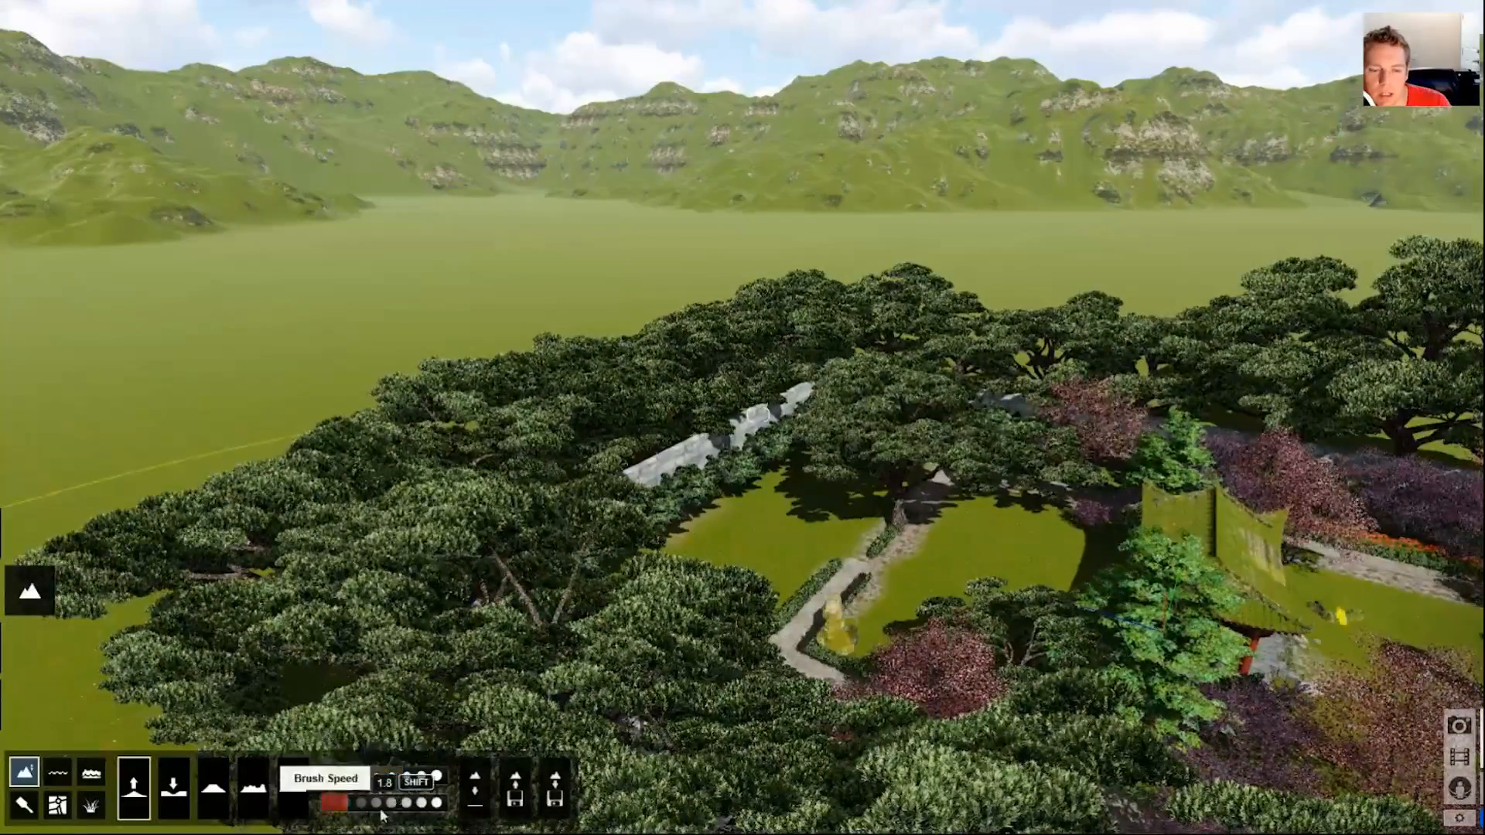
key("s")
key("s")
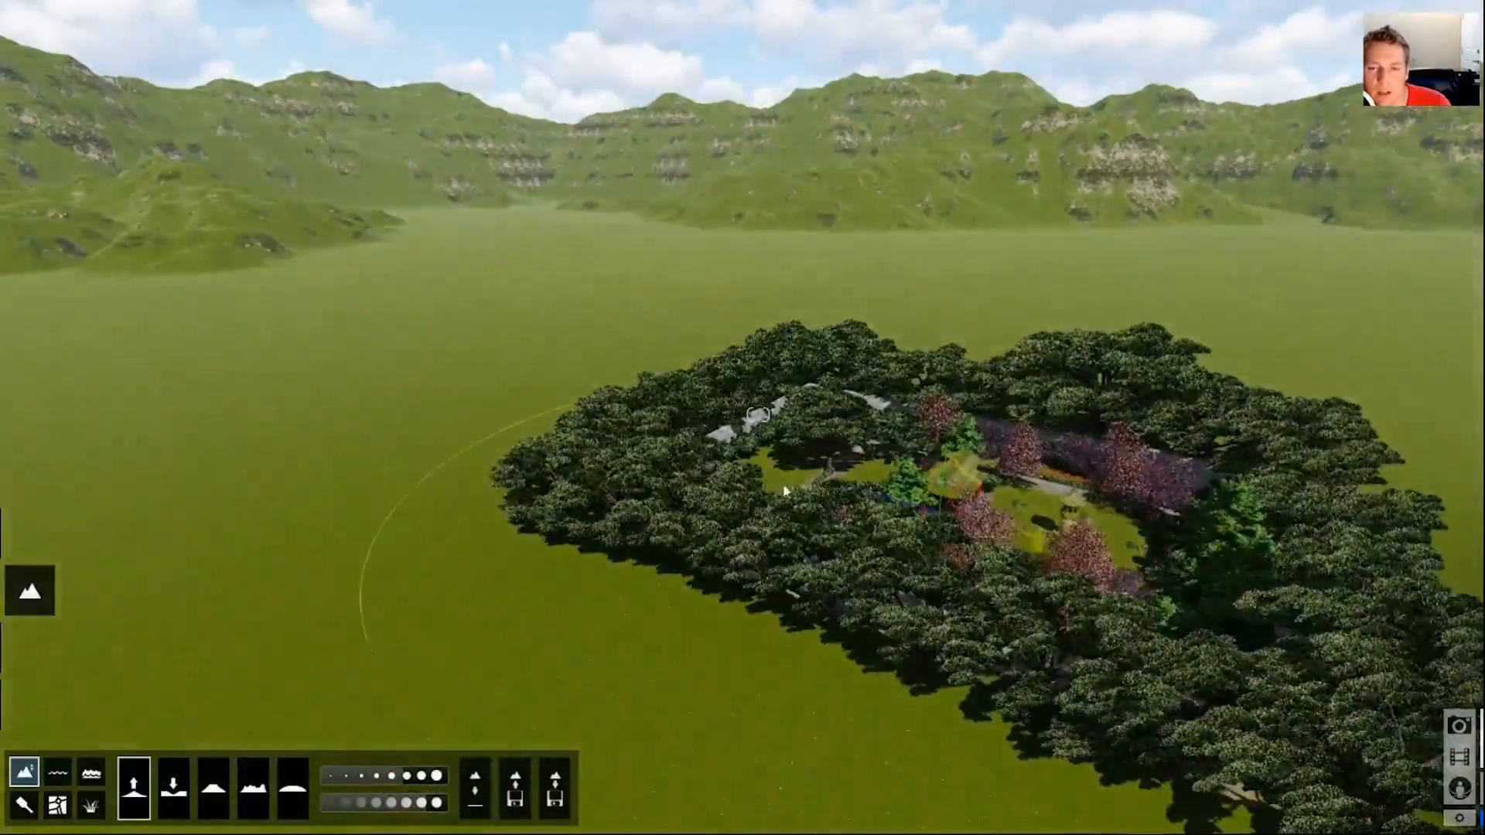
mouse_move(785, 491)
left_mouse_down()
mouse_move(845, 411)
mouse_move(812, 420)
left_mouse_up()
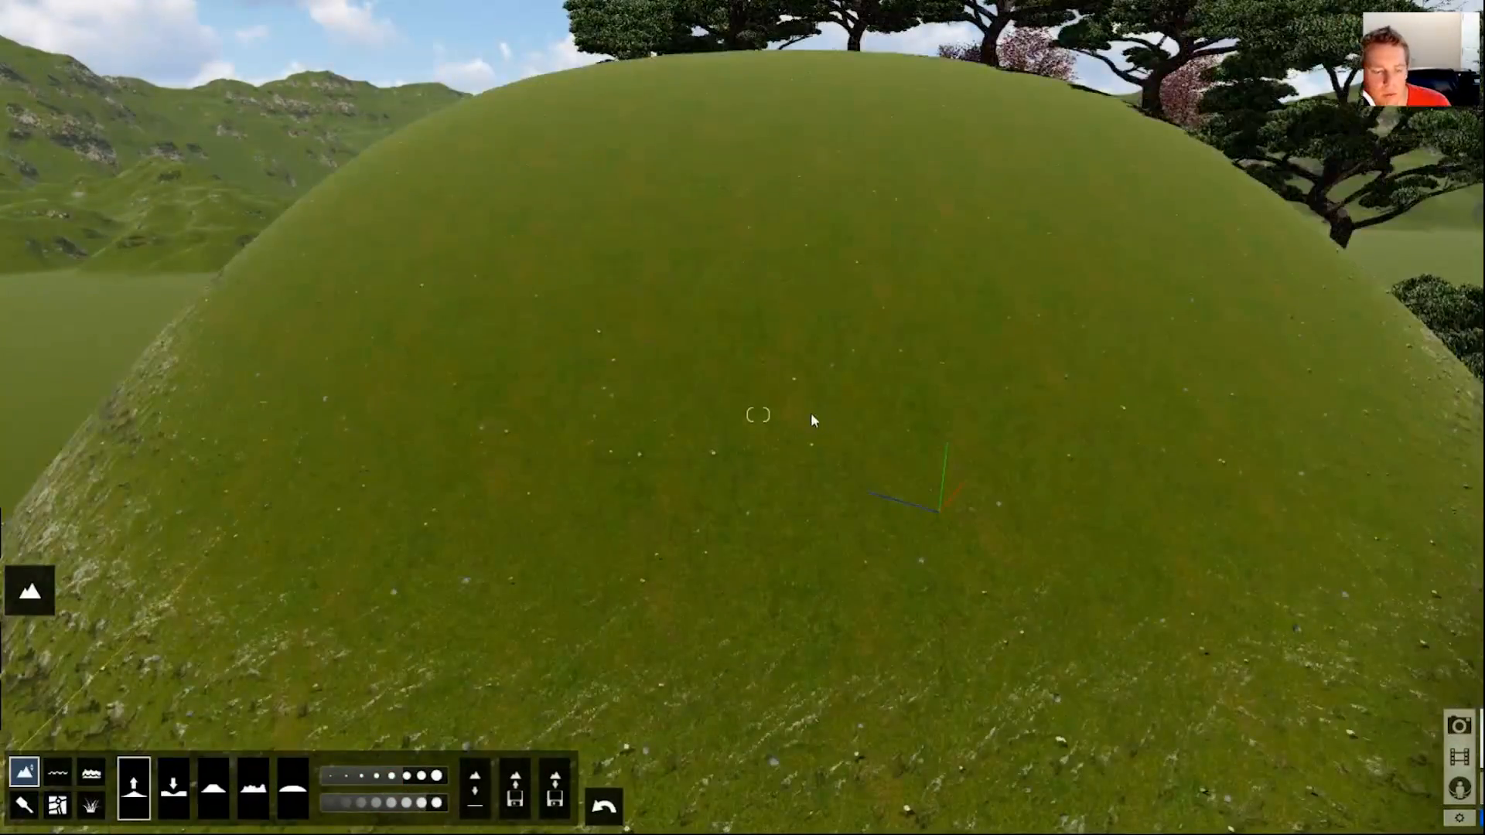
Return to object placement and examine how the locked maples sit relative to the raised terrain
key("q")
right_click_drag(812, 420, 811, 468)
key("w")
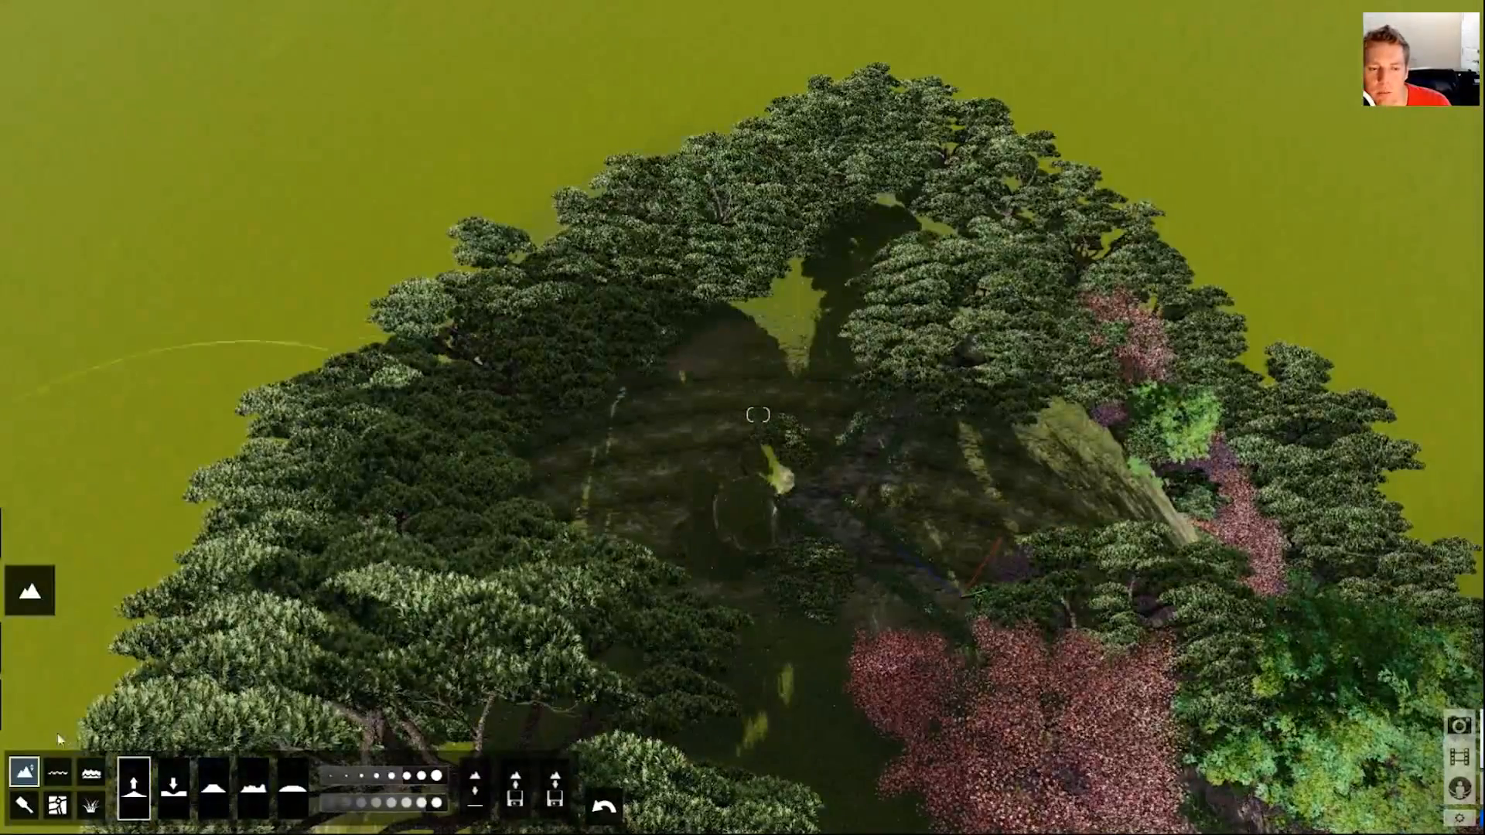
left_click(29, 704)
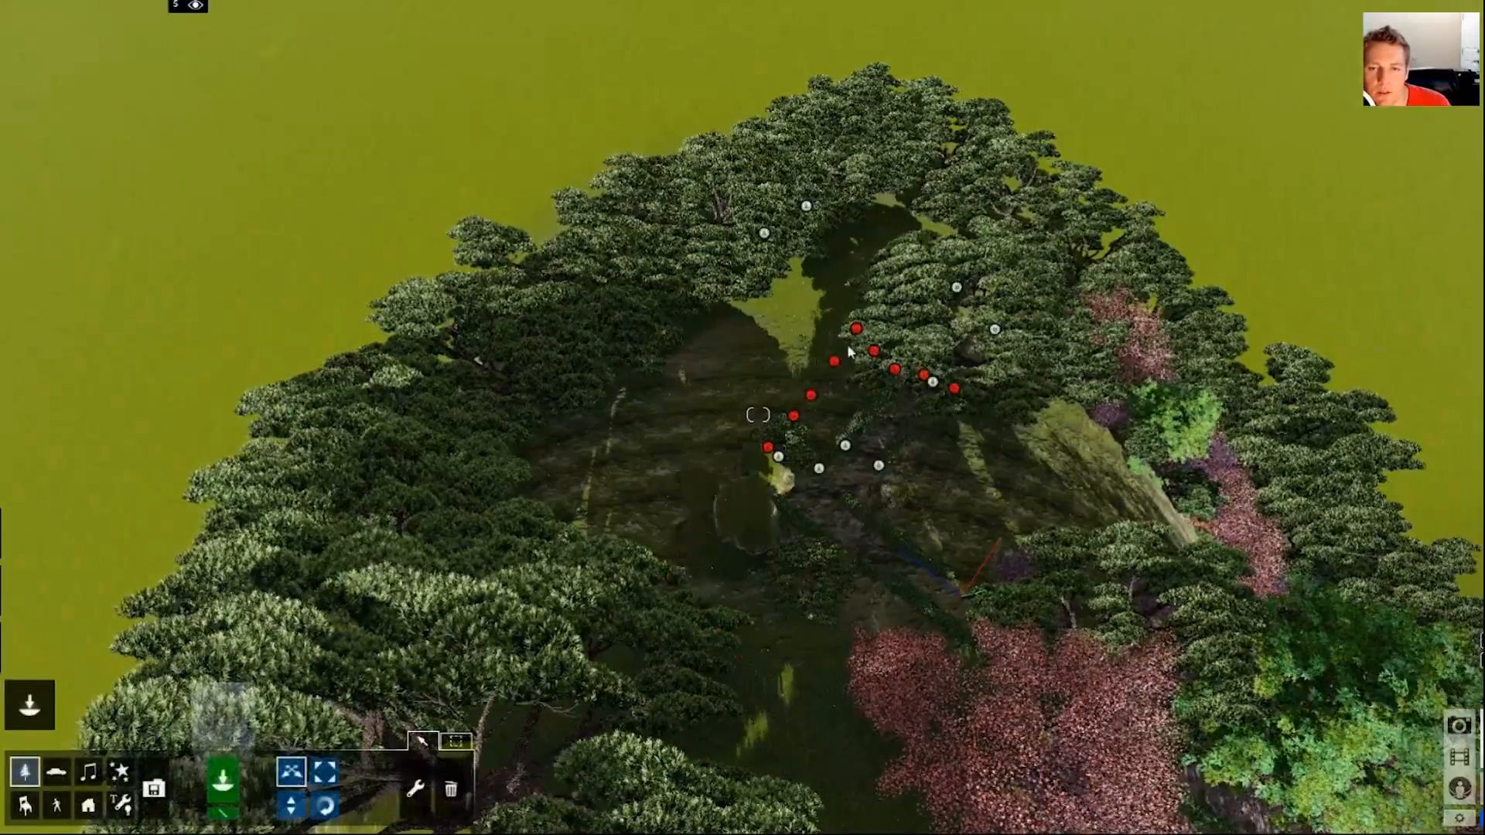
right_click_drag(849, 352, 849, 309)
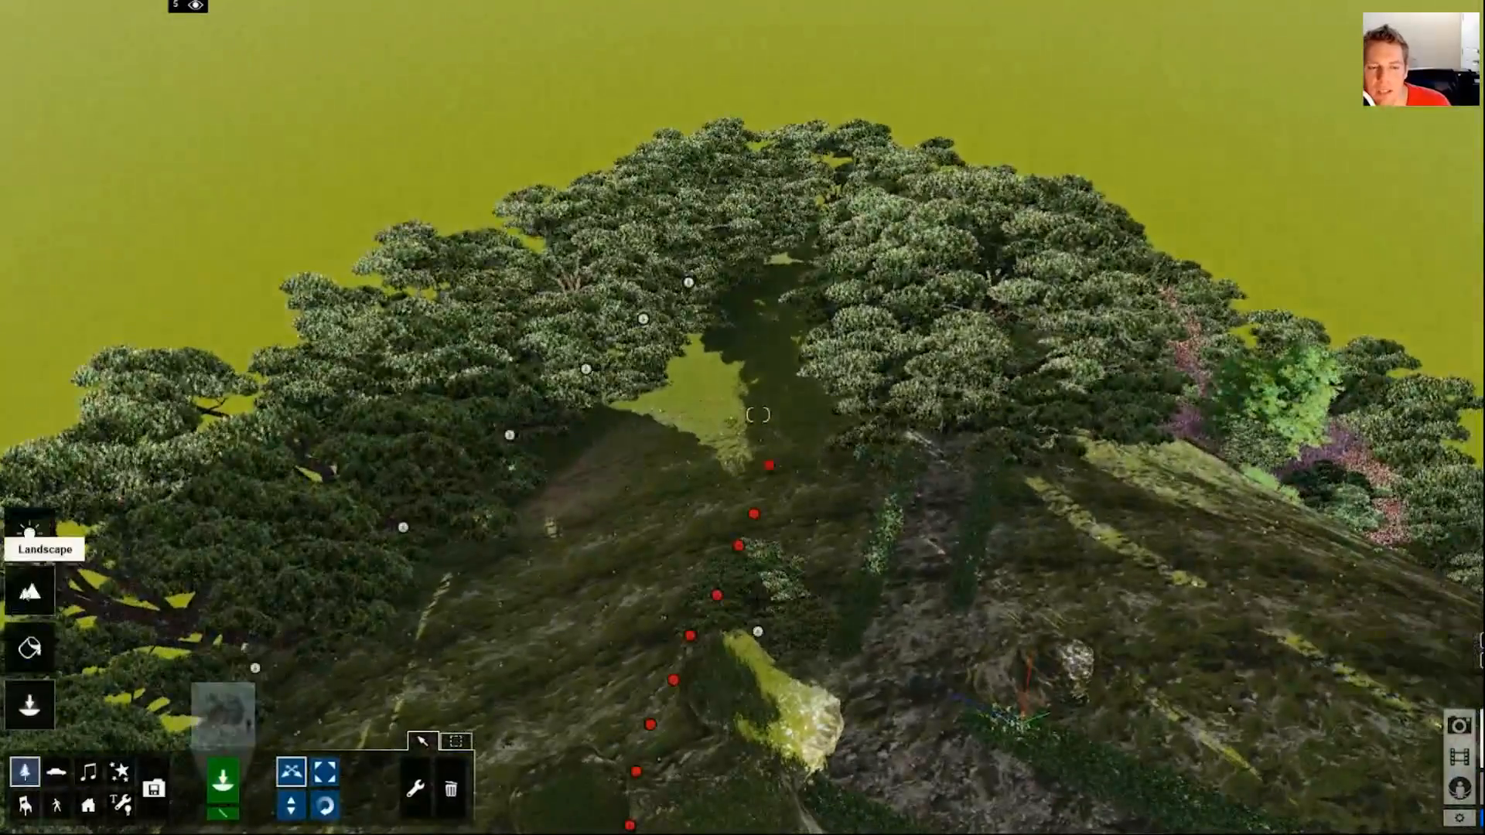
Reopen landscape editing and lower the hill inside the garden with the Lower brush
left_click(29, 592)
left_click(174, 785)
left_click_drag(625, 586, 646, 644)
Lower the terrain further around and beneath the walled garden, well below the locked maples
key("w")
right_click_drag(646, 644, 573, 619)
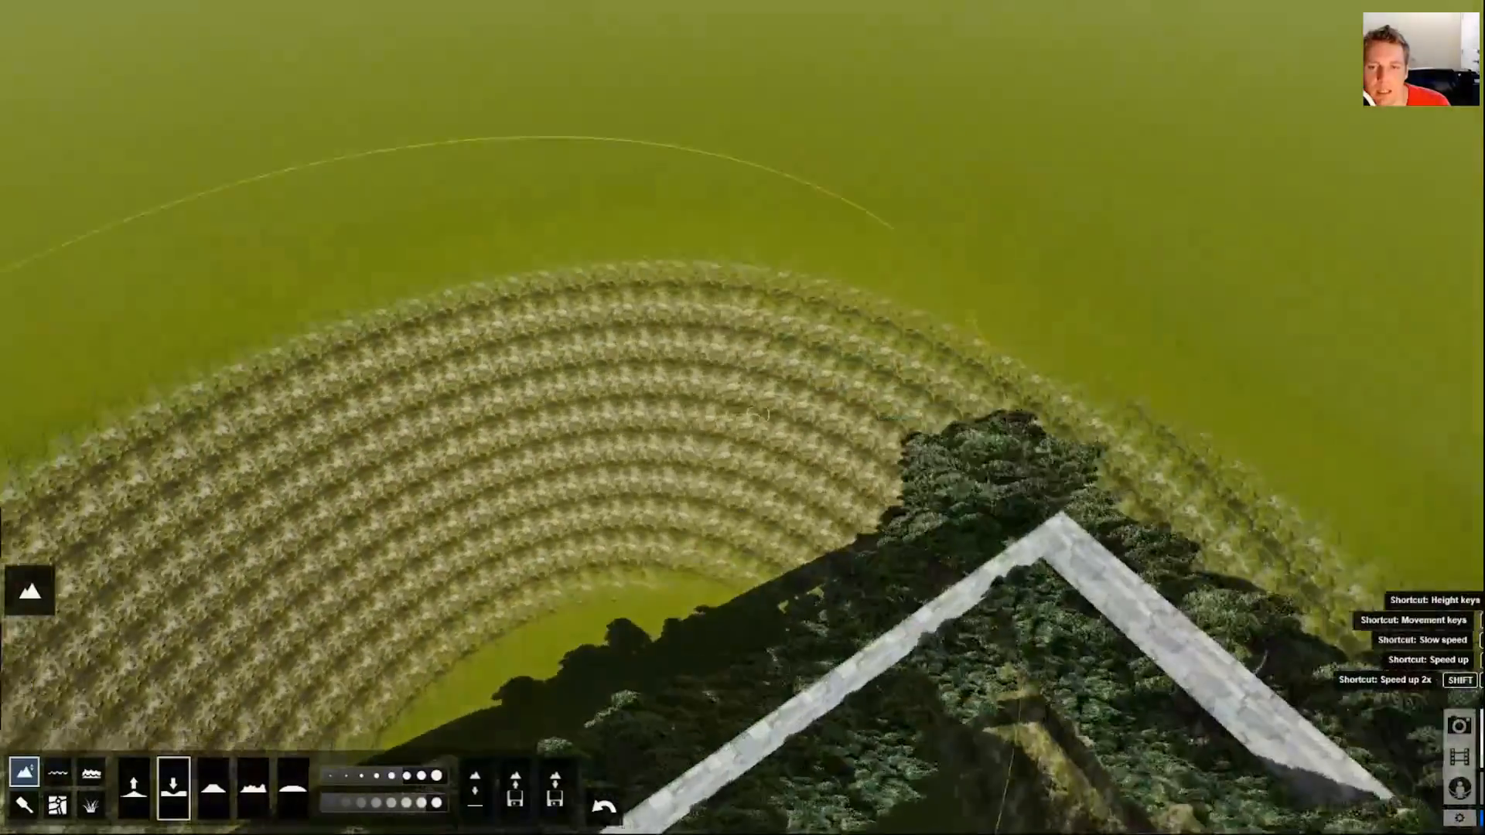
right_click_drag(758, 416, 405, 606)
key("s")
mouse_move(404, 606)
left_mouse_down()
mouse_move(471, 465)
mouse_move(1196, 489)
mouse_move(913, 411)
mouse_move(586, 499)
mouse_move(432, 735)
mouse_move(725, 608)
mouse_move(809, 433)
mouse_move(797, 456)
left_mouse_up()
right_click_drag(745, 538, 745, 543)
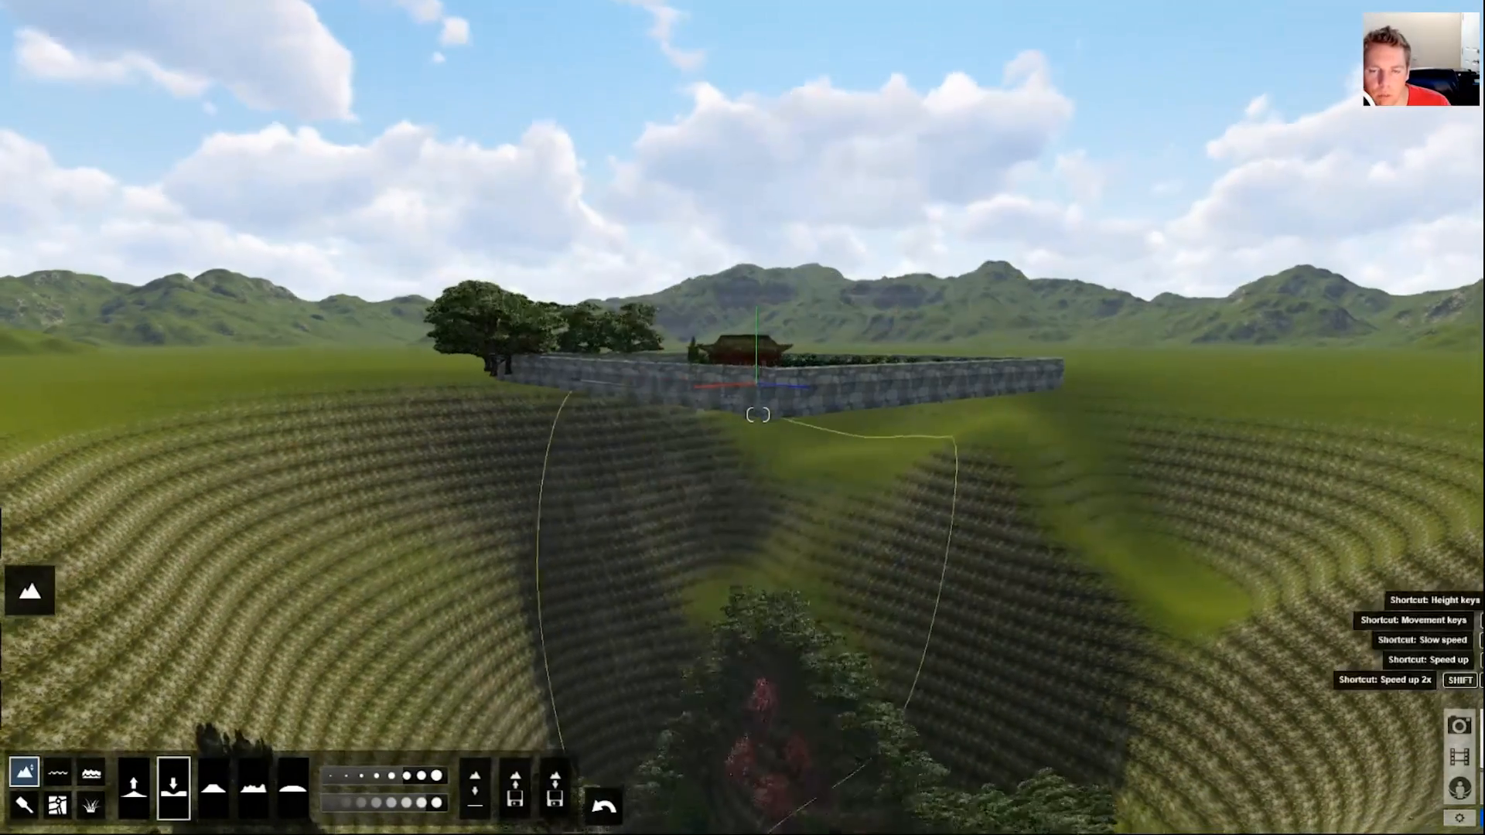
right_click_drag(758, 416, 758, 416)
key("d")
key("q")
key("w")
key("q")
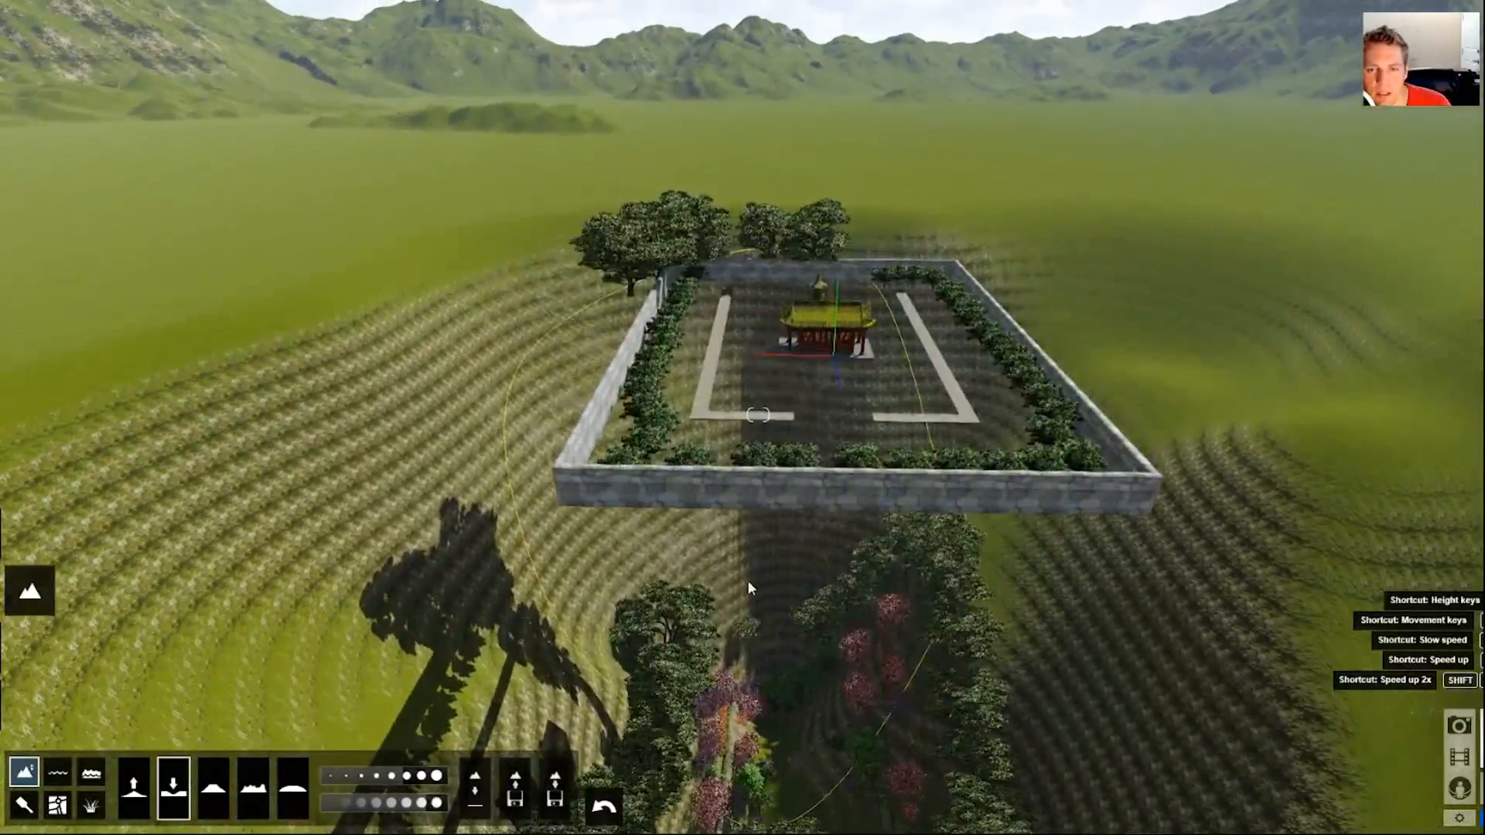
Examine the locked maples along the garden wall up close and from above the lowered terrain
key("d")
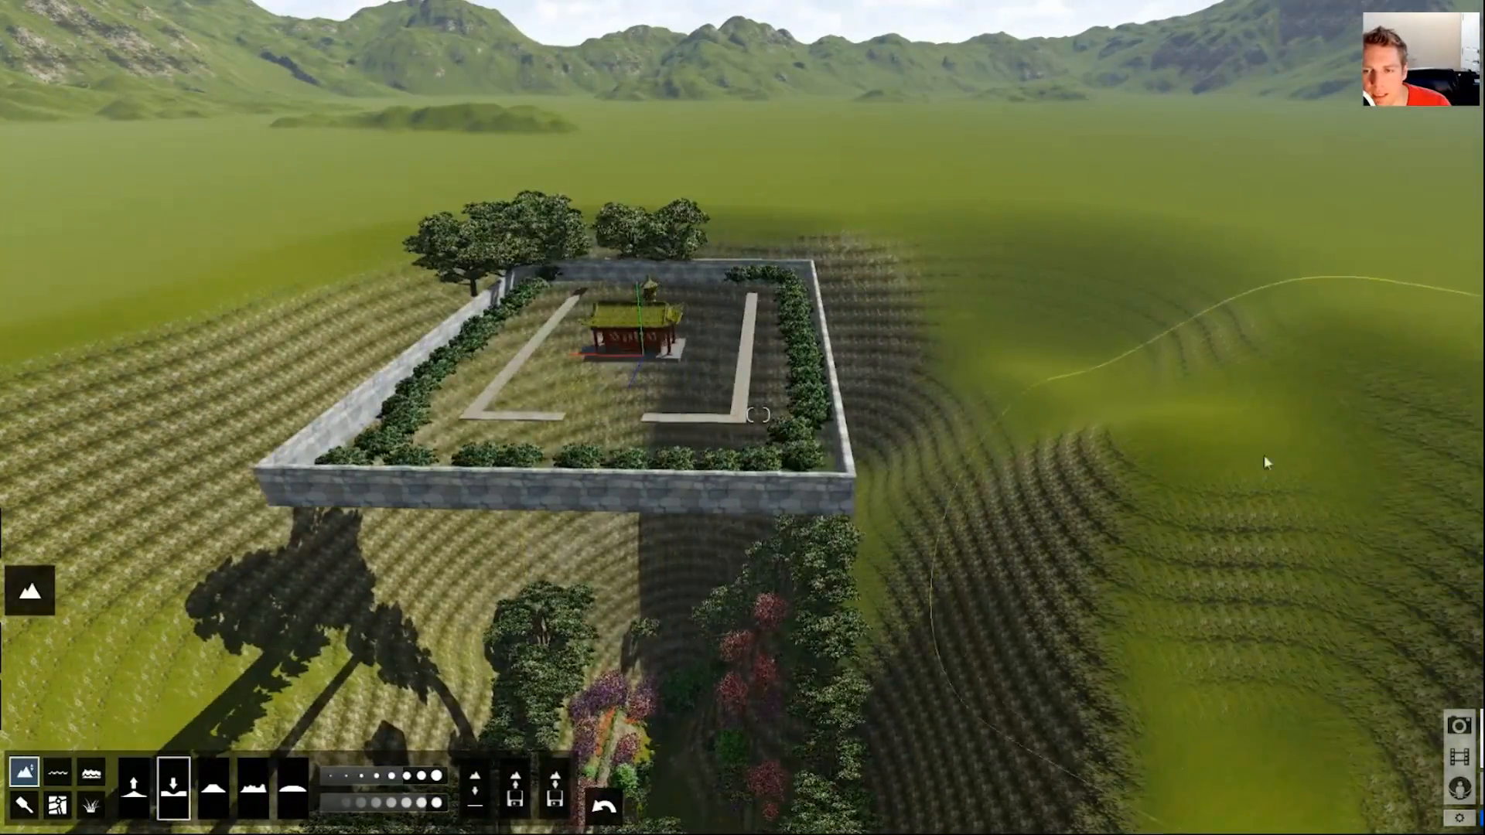
right_click_drag(810, 499, 810, 499)
key("w")
key("w")
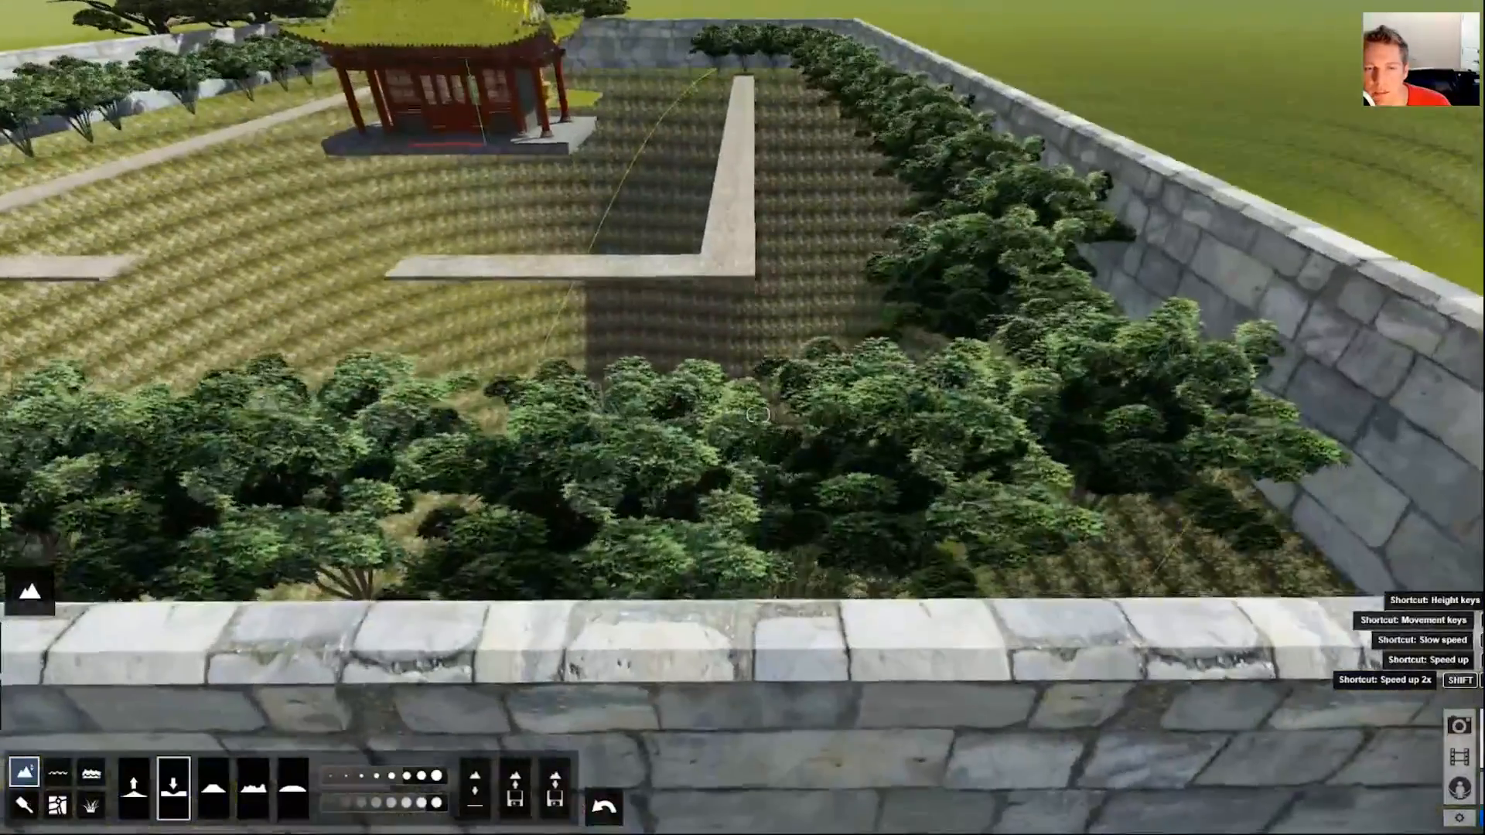
key("s")
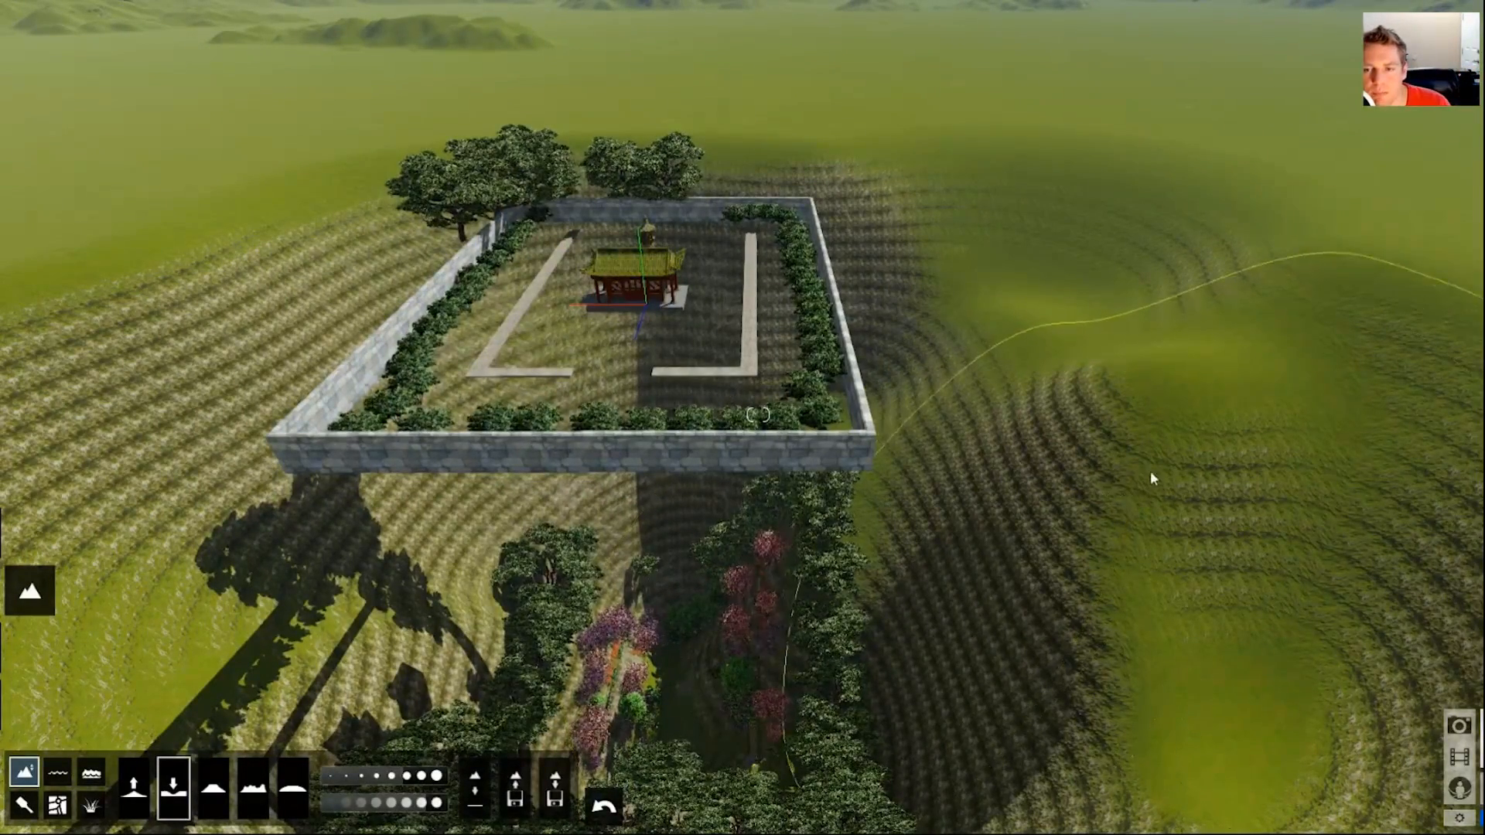
Undo the last two terrain edits and lower the hill around and beneath the walled garden again
left_click(602, 820)
left_click(603, 820)
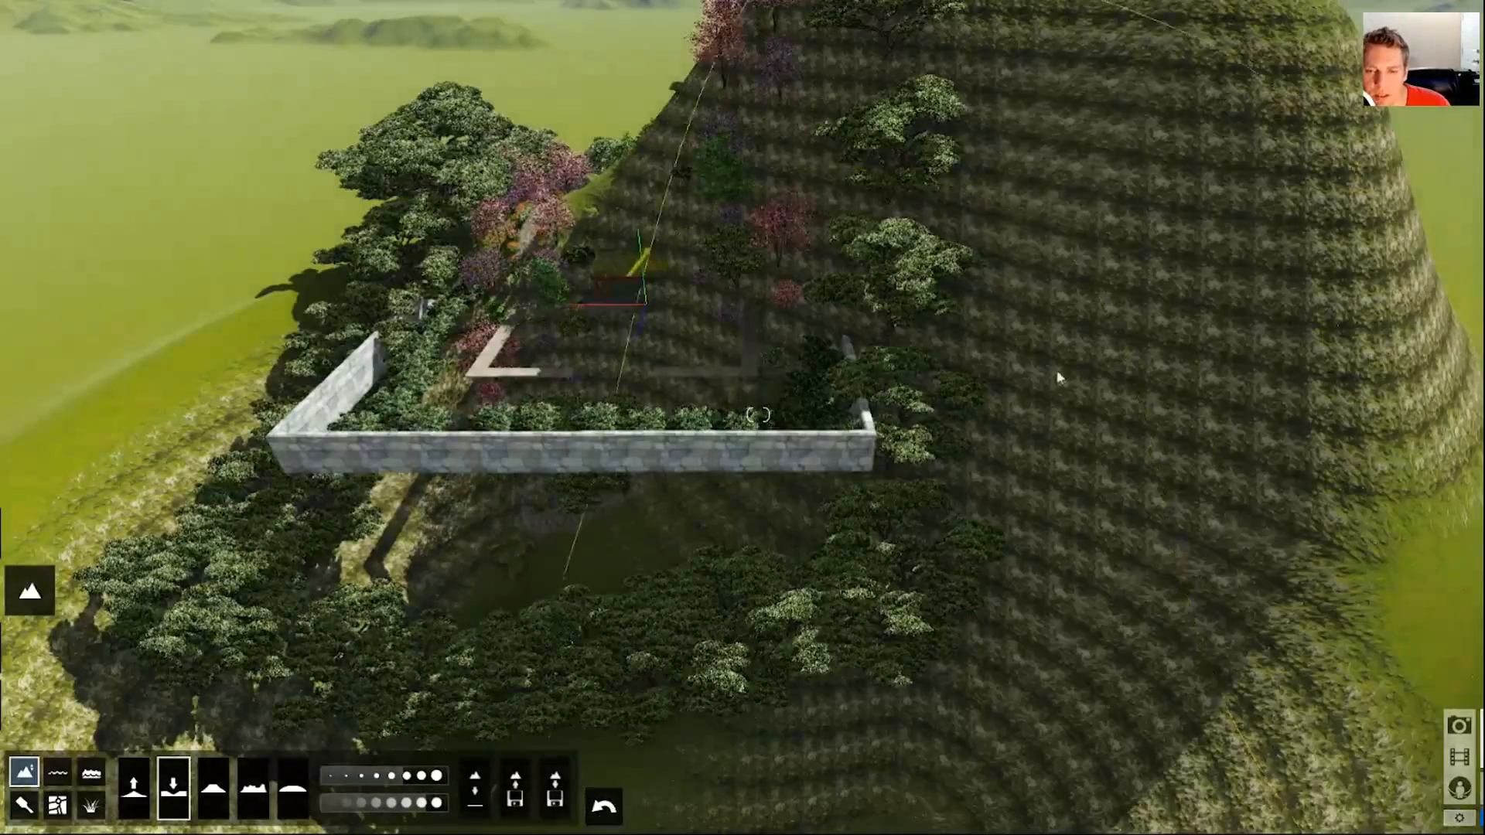
mouse_move(1060, 374)
left_mouse_down()
mouse_move(1018, 484)
mouse_move(837, 259)
mouse_move(1070, 355)
mouse_move(337, 621)
left_mouse_up()
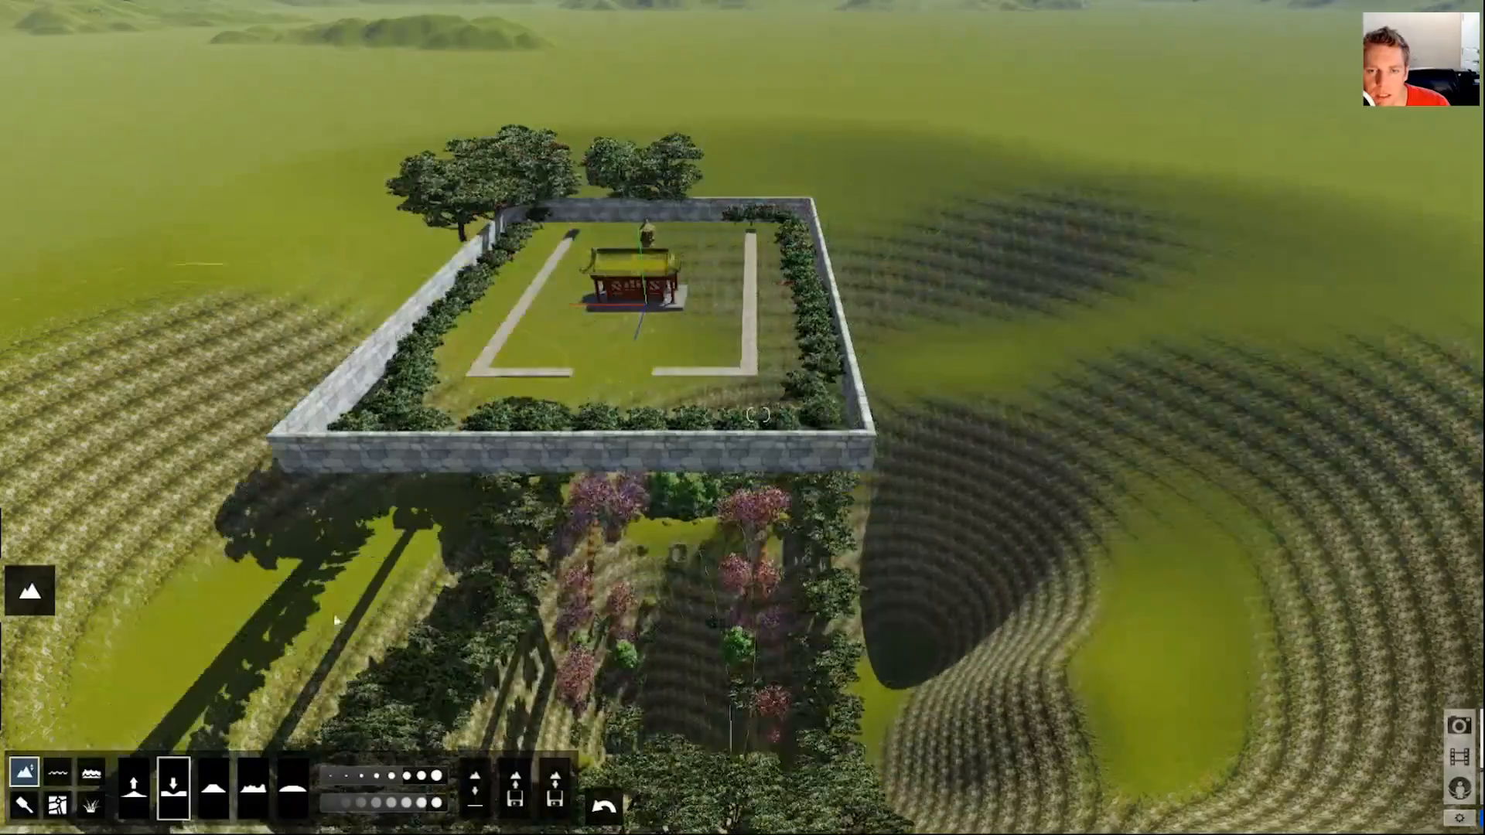
Return to object placement, select all identical Japanese maples along the garden wall and unlock their position
left_click(30, 704)
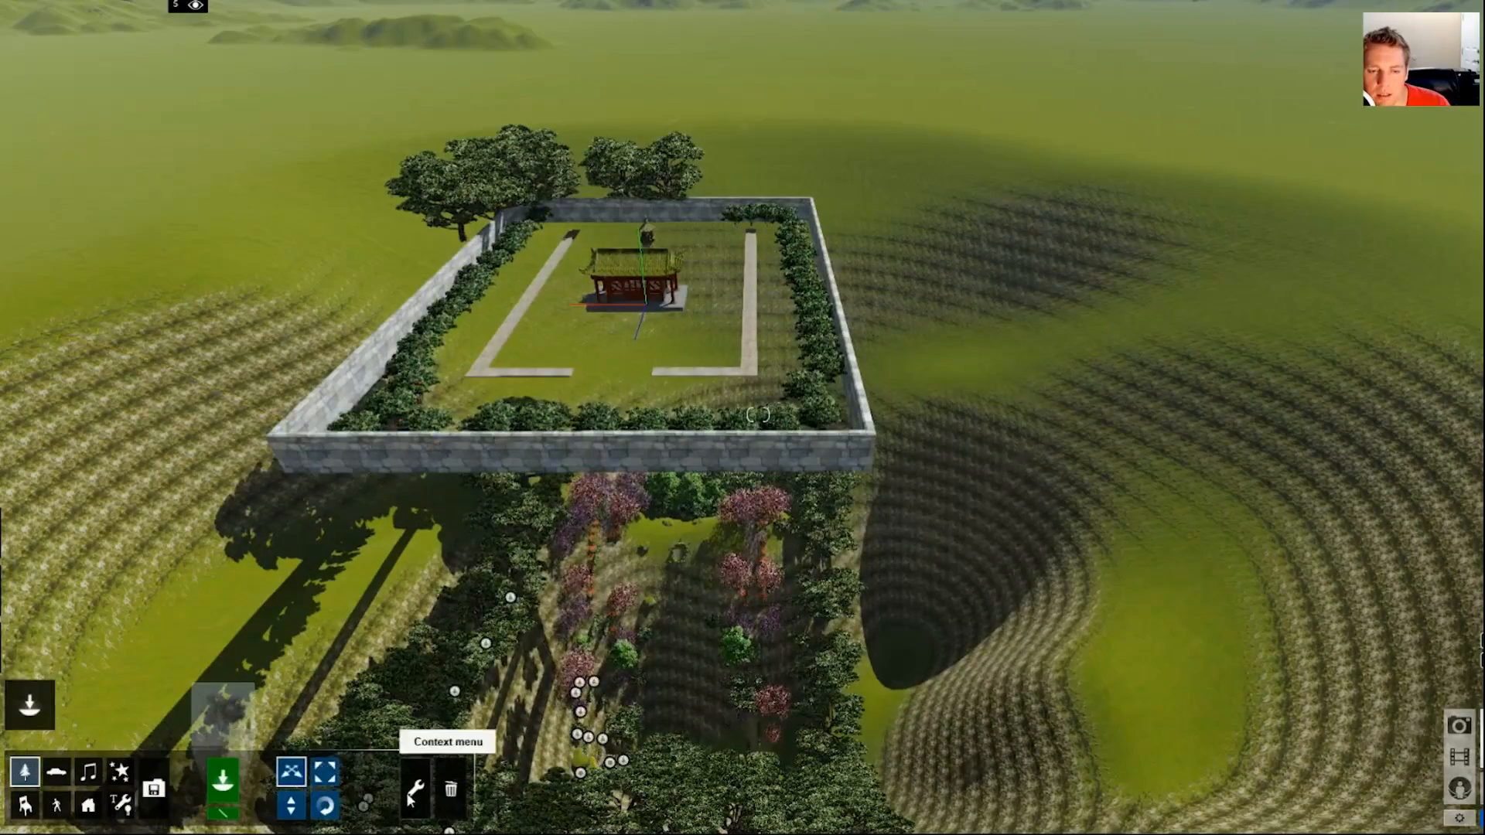
left_click(414, 789)
left_click(501, 447)
left_click(499, 341)
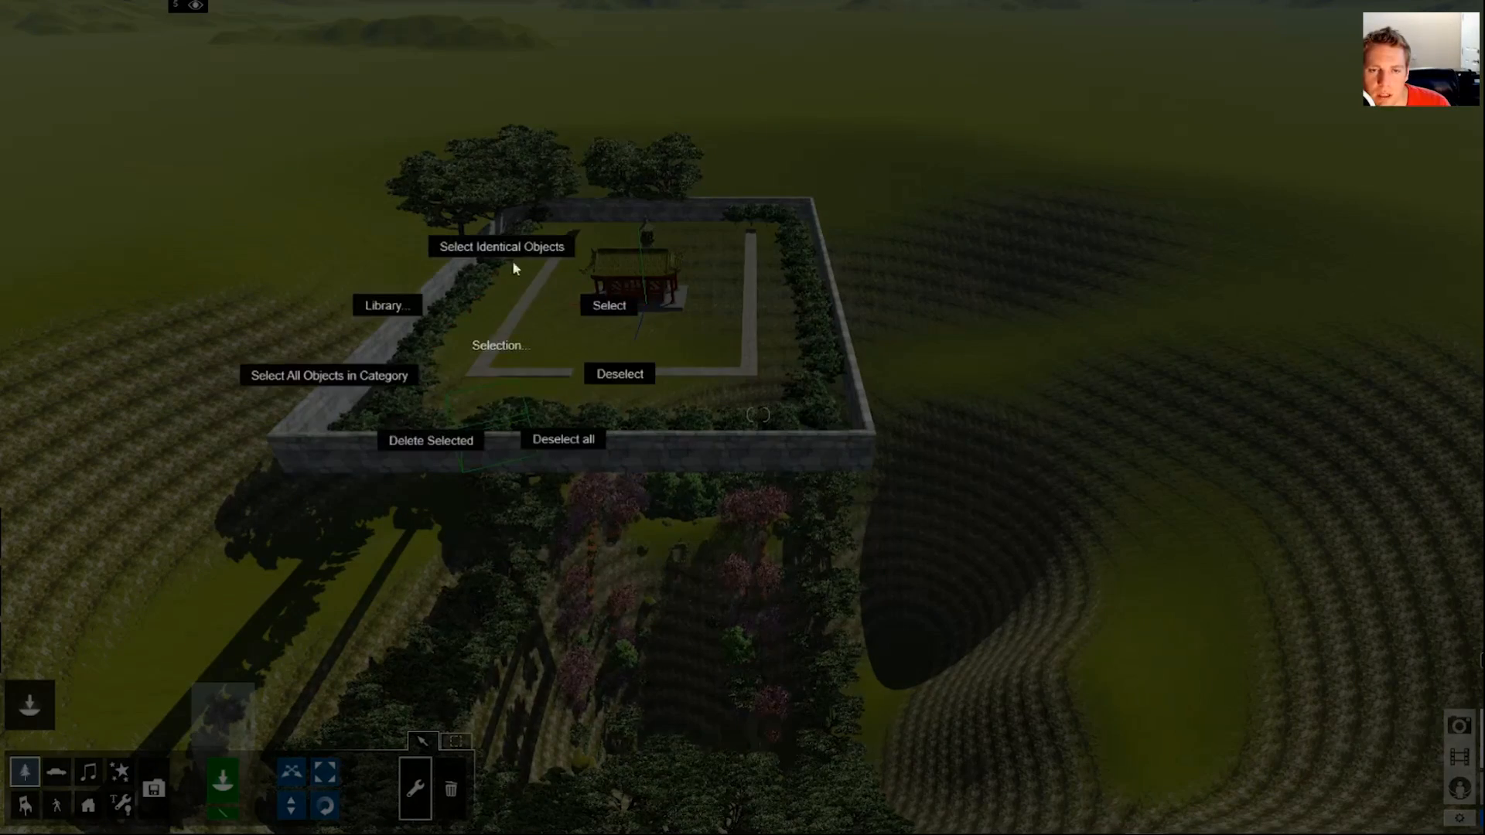
left_click(502, 245)
left_click(499, 438)
left_click(495, 532)
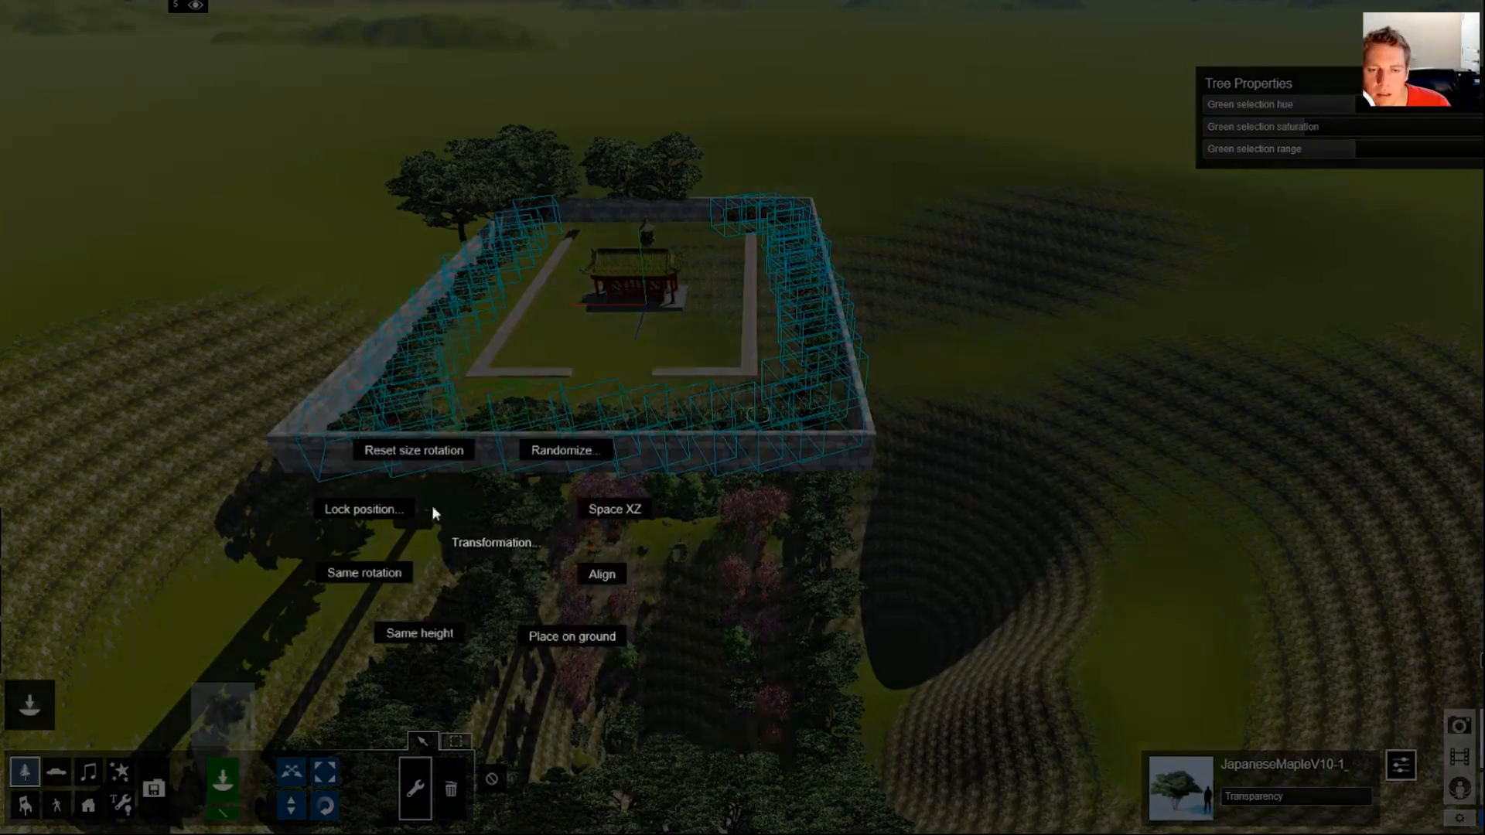
left_click(391, 512)
left_click(364, 568)
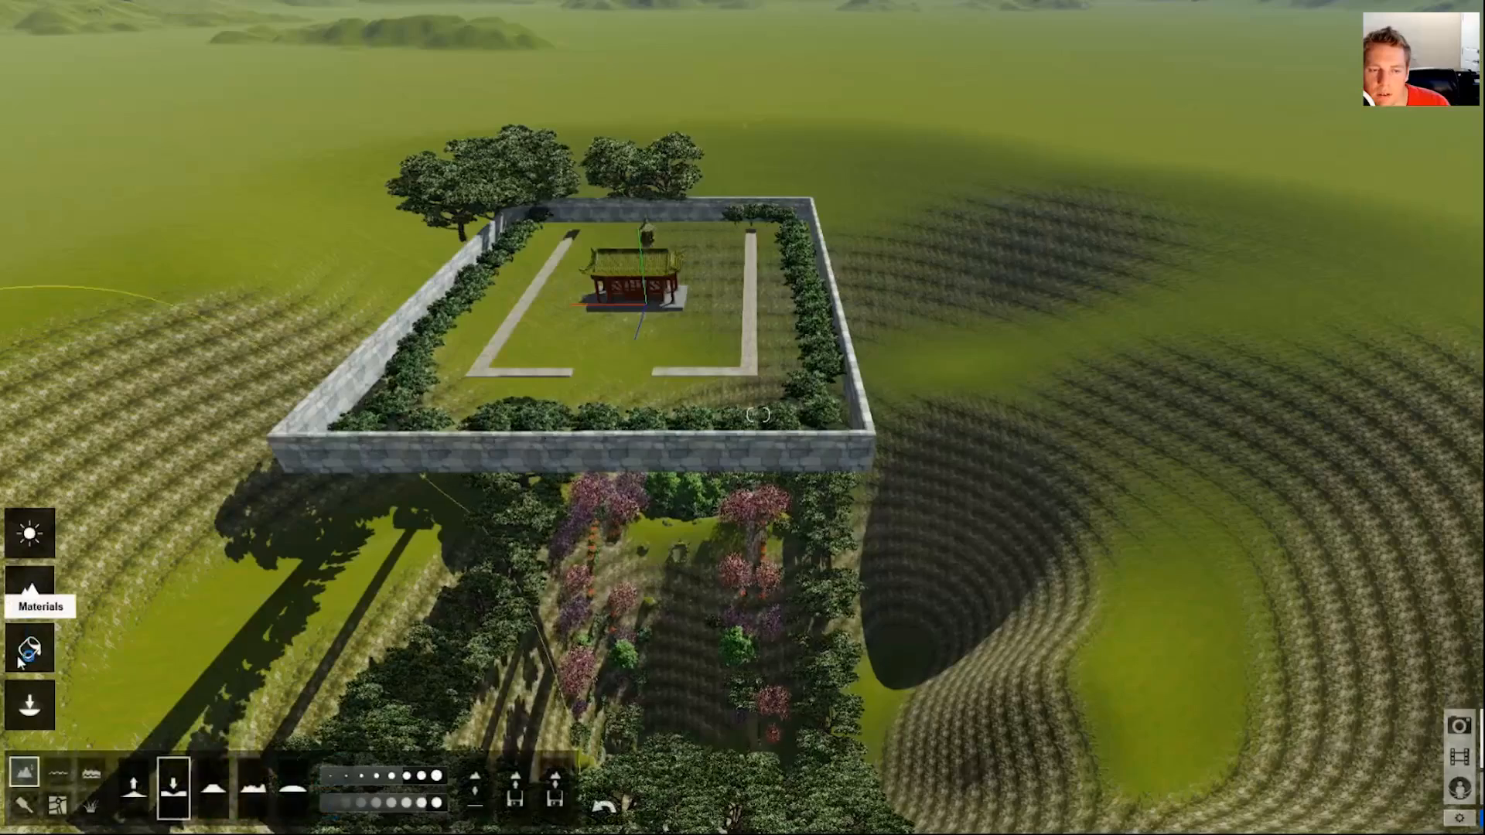
Return to landscape editing, lower the terrain beneath the garden and examine where the unlocked maples sit
left_click(29, 532)
left_click(31, 590)
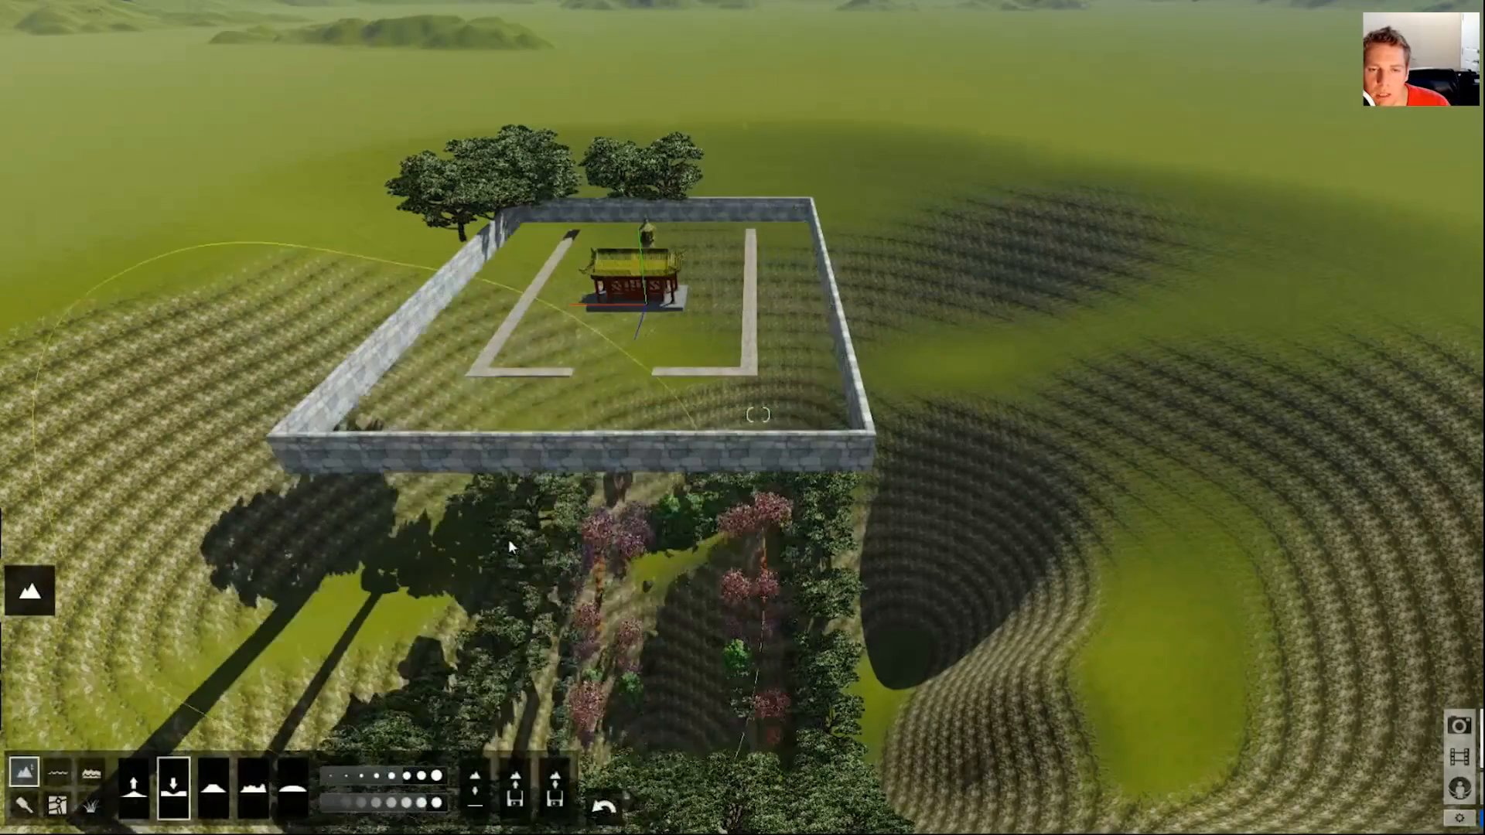
right_click_drag(556, 412, 649, 383)
mouse_move(758, 415)
right_mouse_down()
mouse_move(727, 416)
mouse_move(758, 415)
right_mouse_up()
key("d")
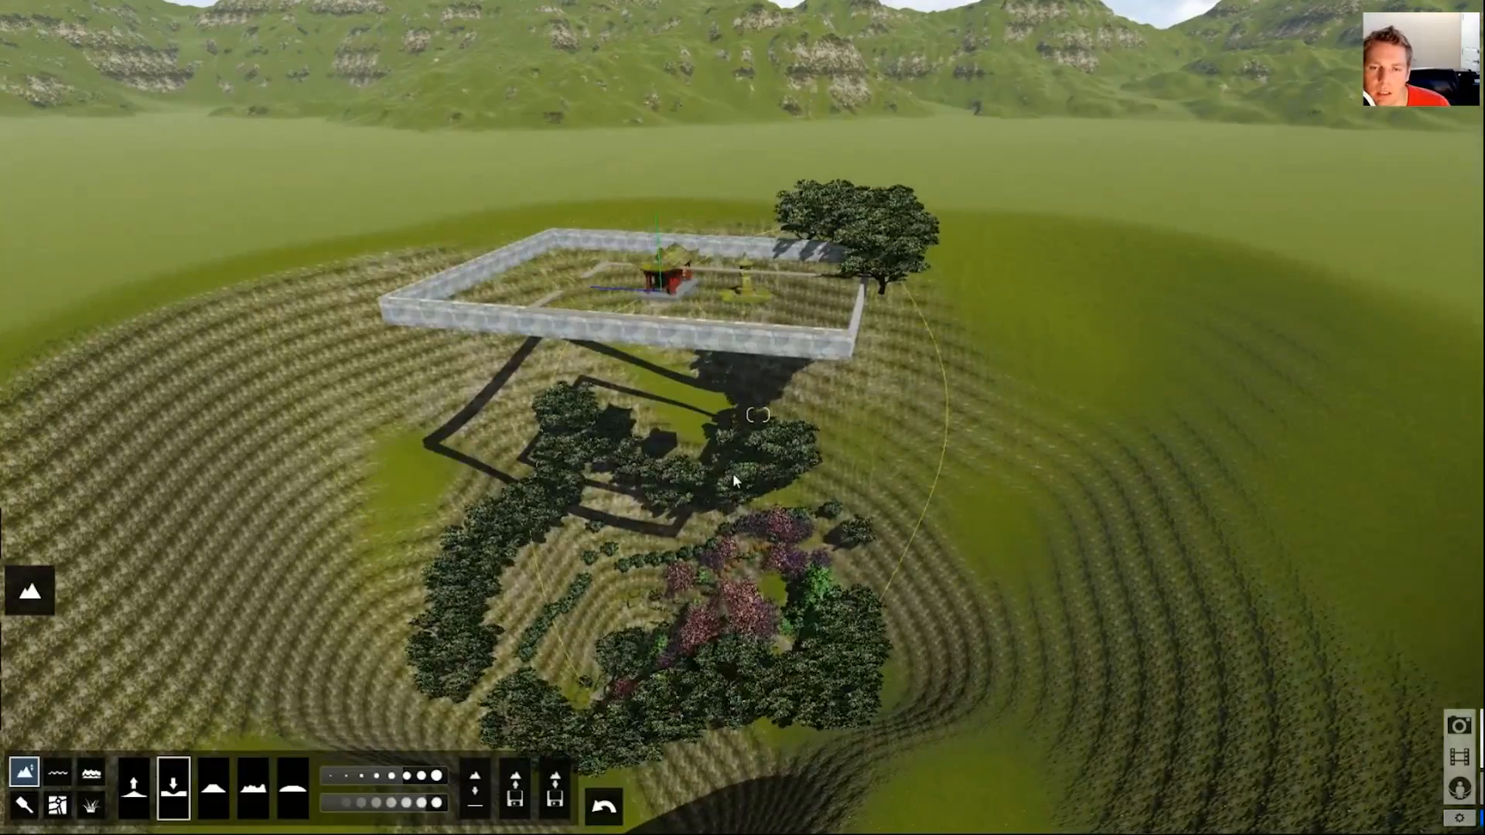
right_click_drag(702, 457, 851, 458)
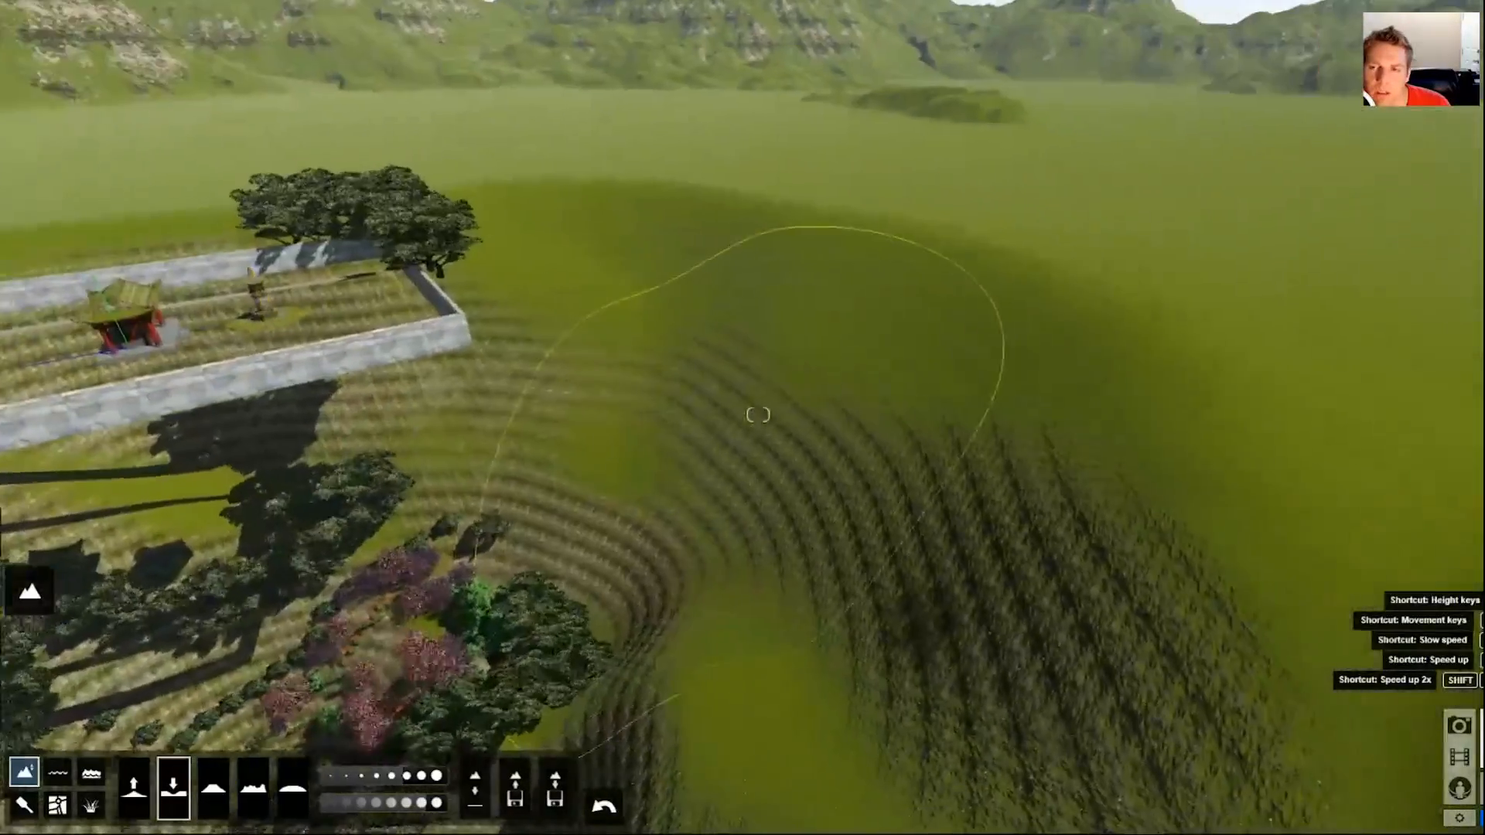
Switch to object placement, box-select all the trees in and around the pit and delete them
mouse_move(758, 415)
right_mouse_down()
mouse_move(820, 416)
mouse_move(773, 410)
mouse_move(944, 364)
mouse_move(650, 427)
right_mouse_up()
key("w")
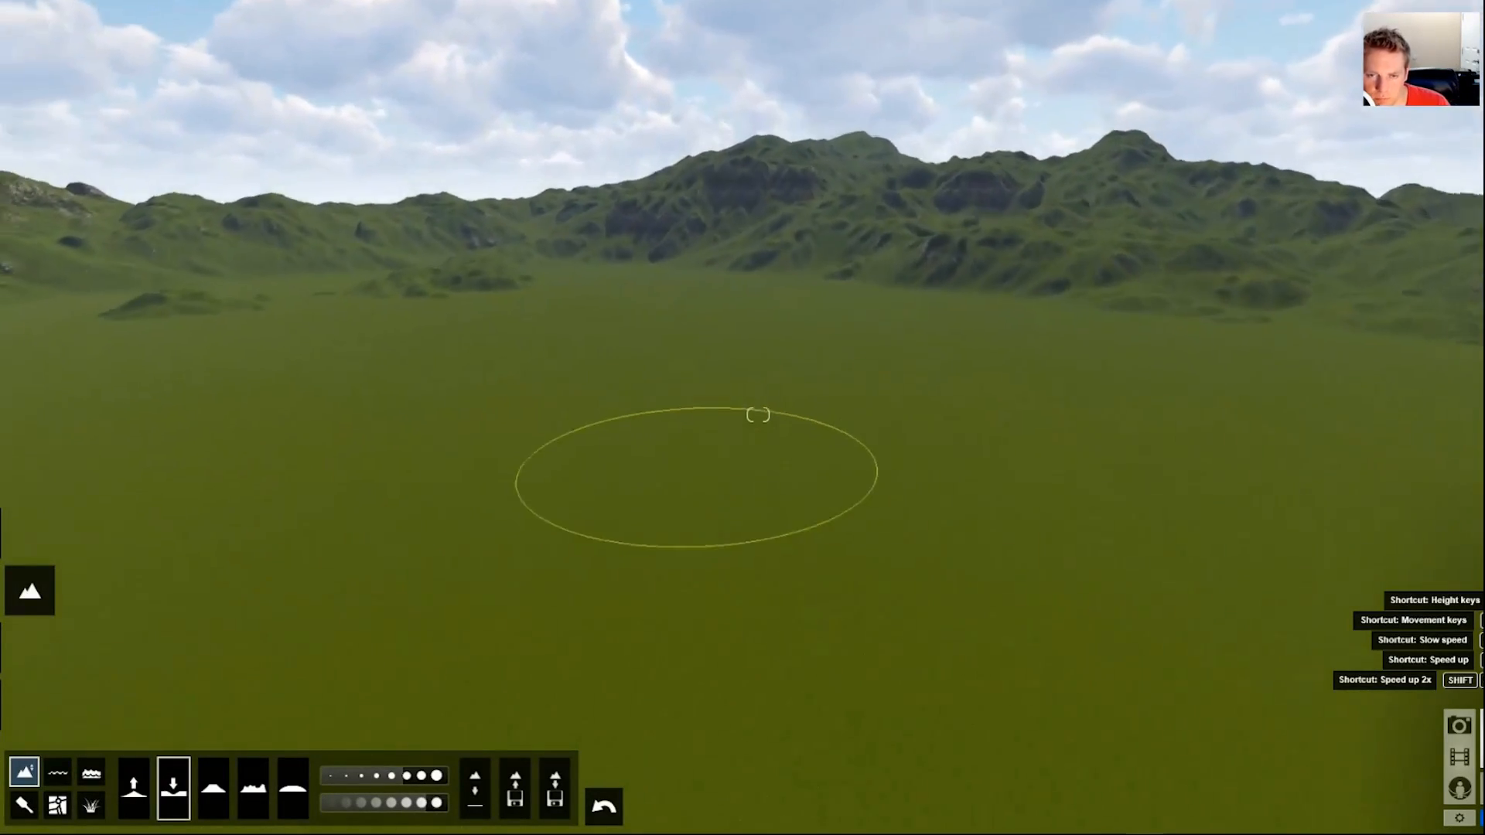
right_click_drag(696, 472, 480, 529)
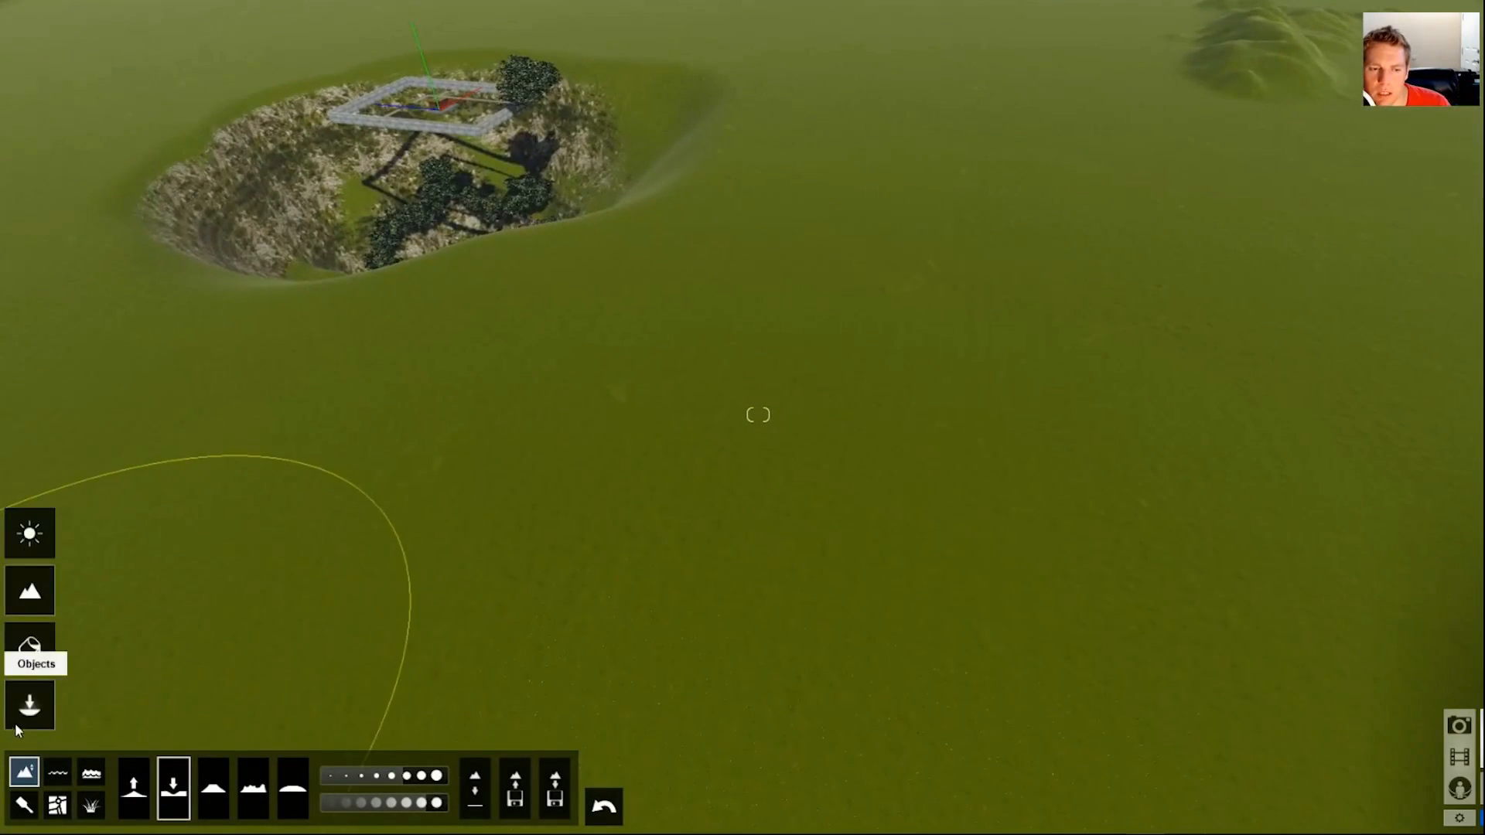
left_click(16, 725)
left_click_drag(1019, 451, 271, 60, "ctrl")
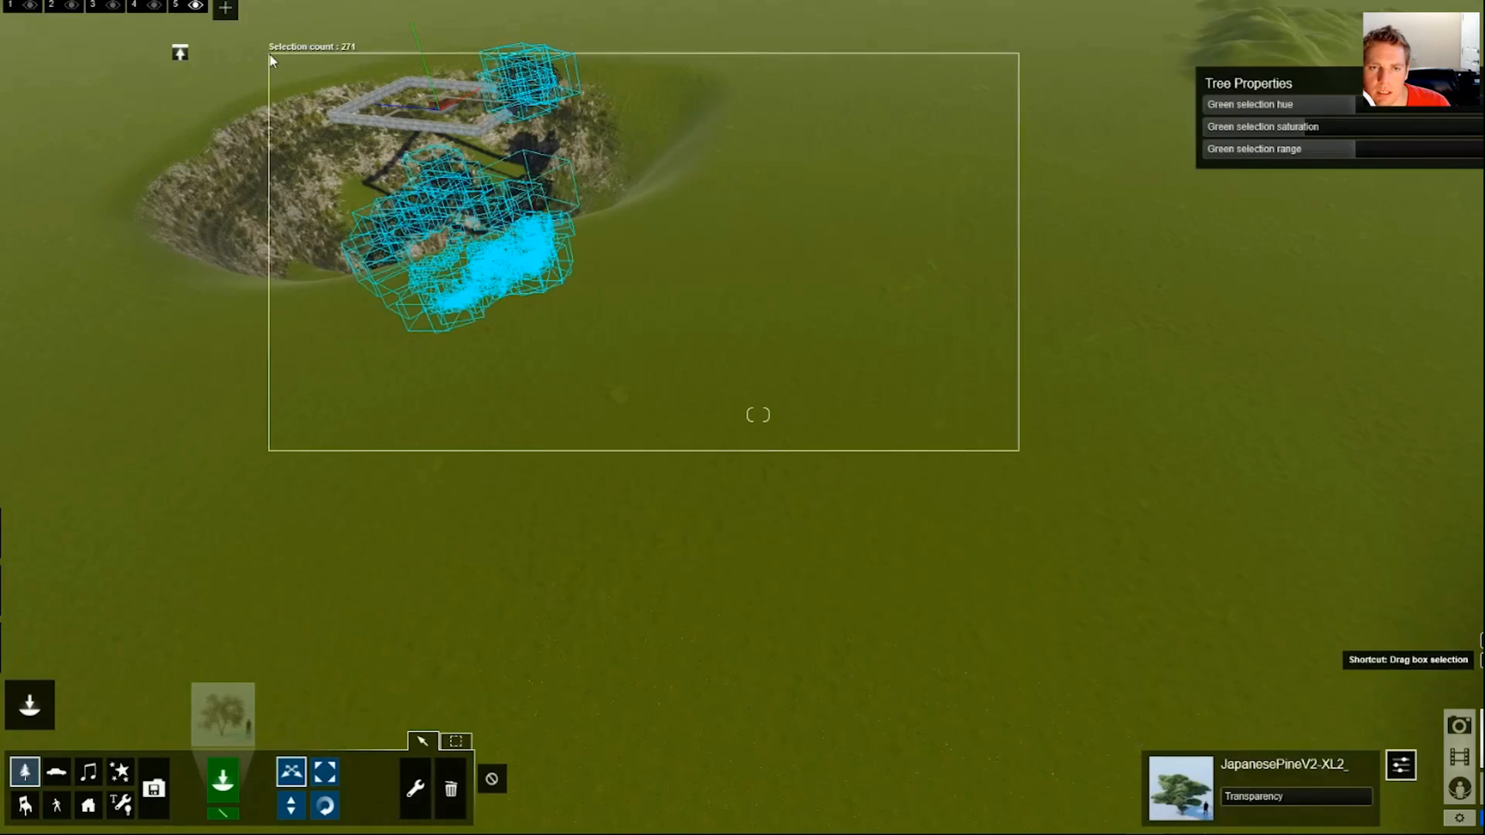
left_click_drag(809, 392, 165, 16, "ctrl")
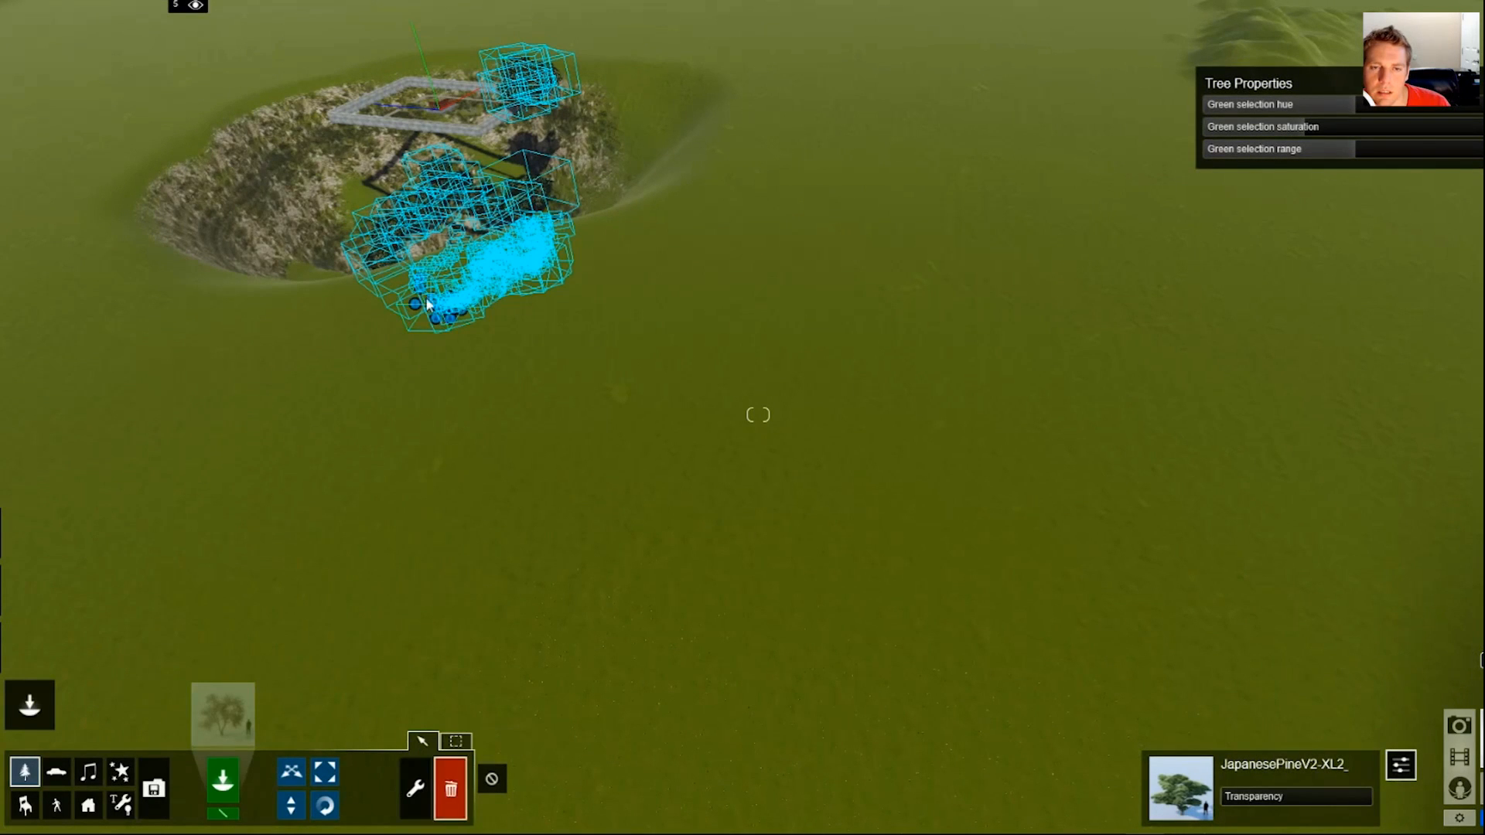
left_click(425, 297)
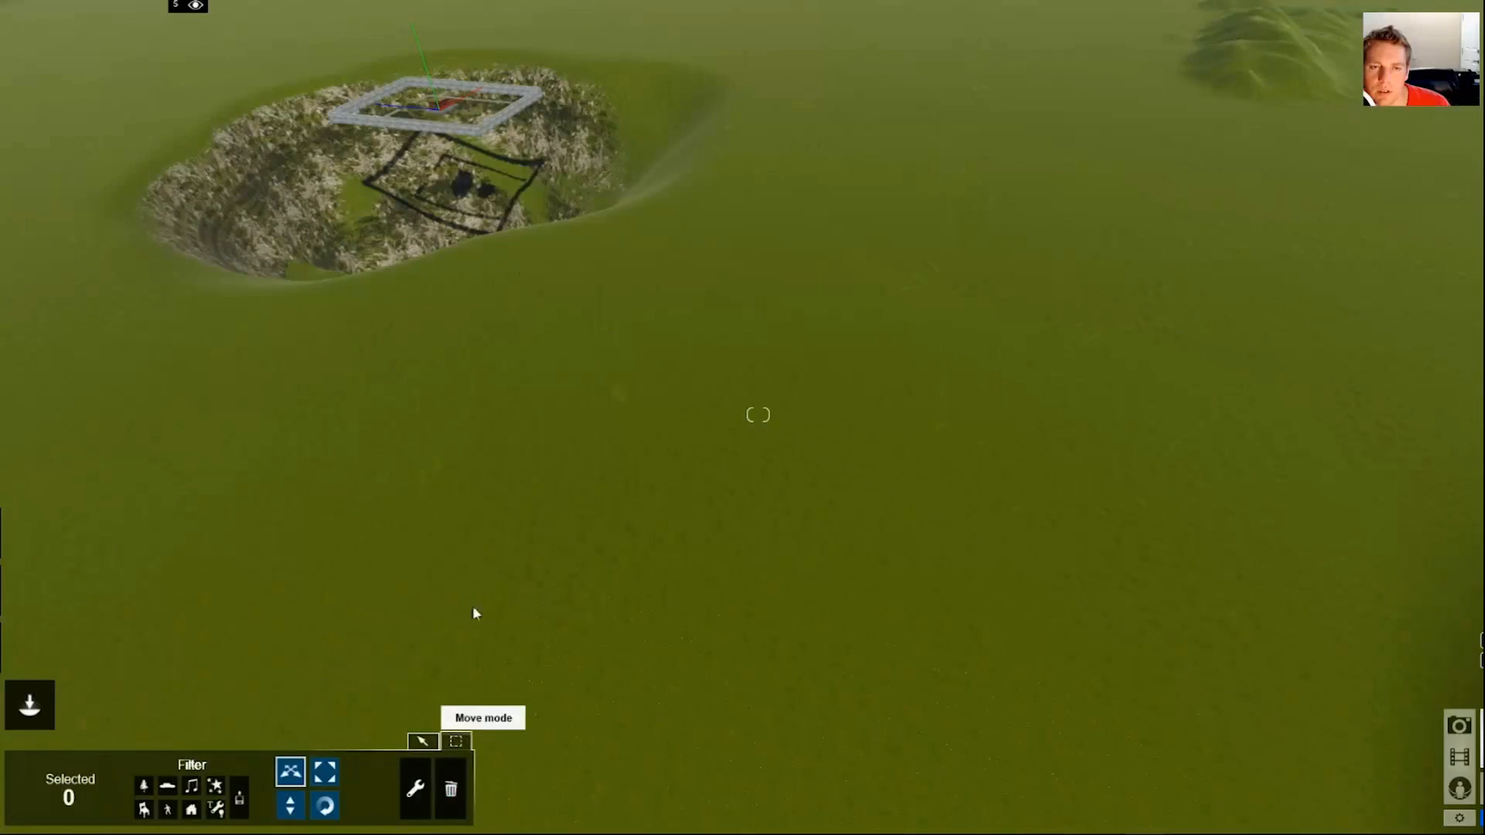
Box-select the remaining objects of every category, including the imported garden wall, and delete them
left_click_drag(812, 305, 298, 10, "ctrl")
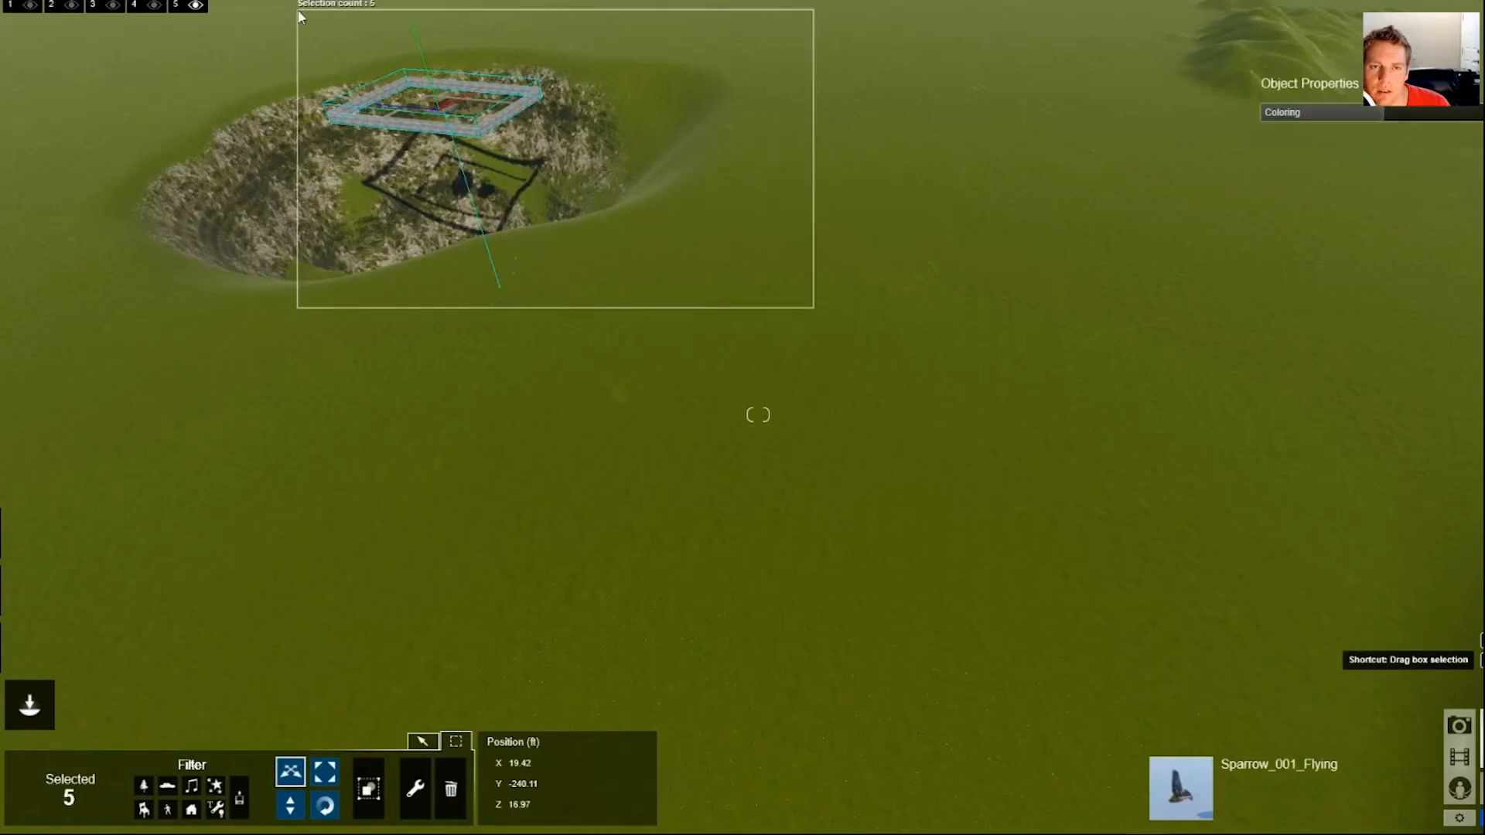
left_click(444, 107)
left_click(449, 808)
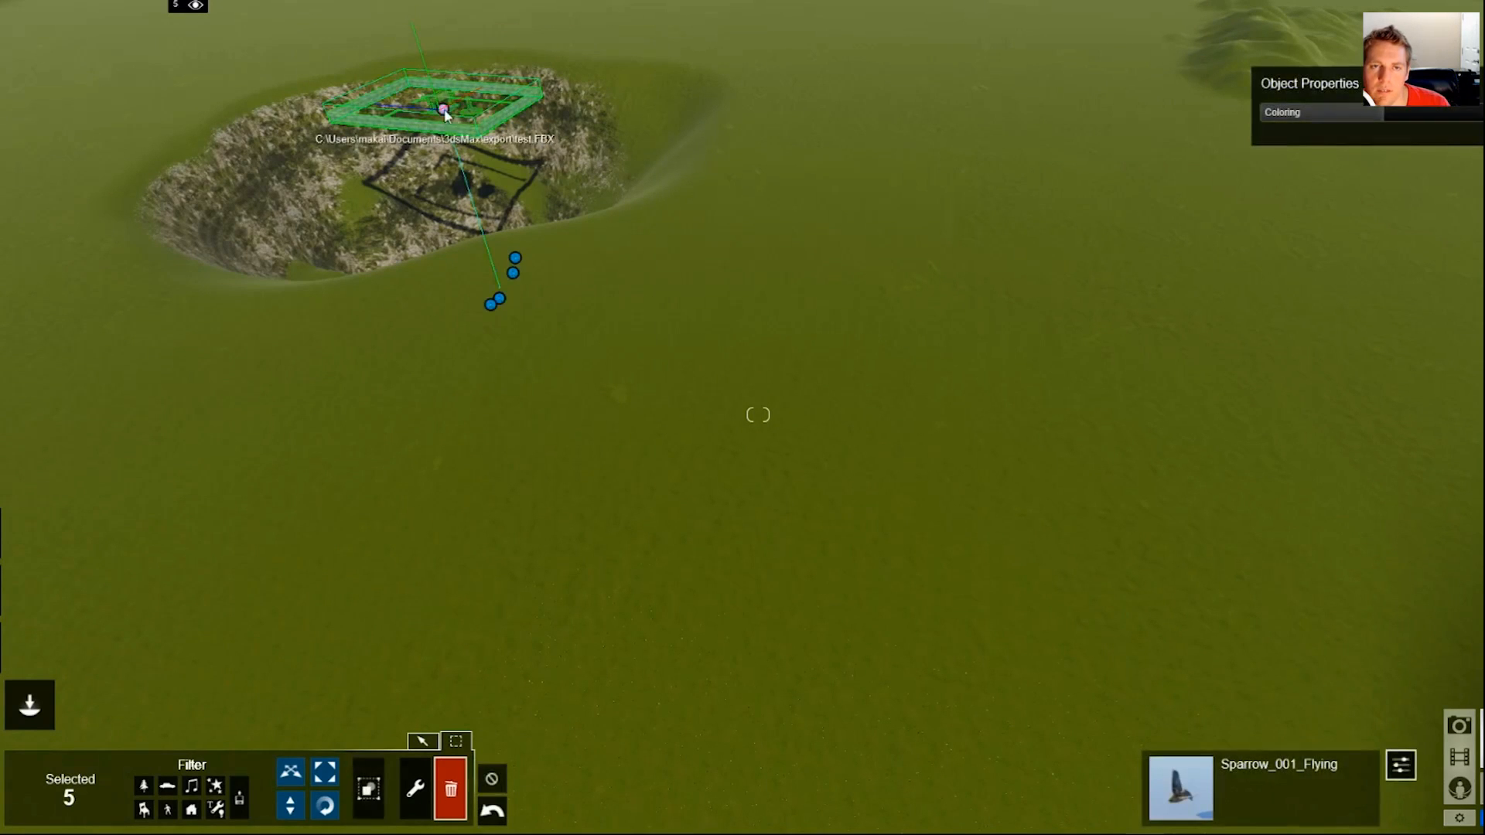
left_click(449, 789)
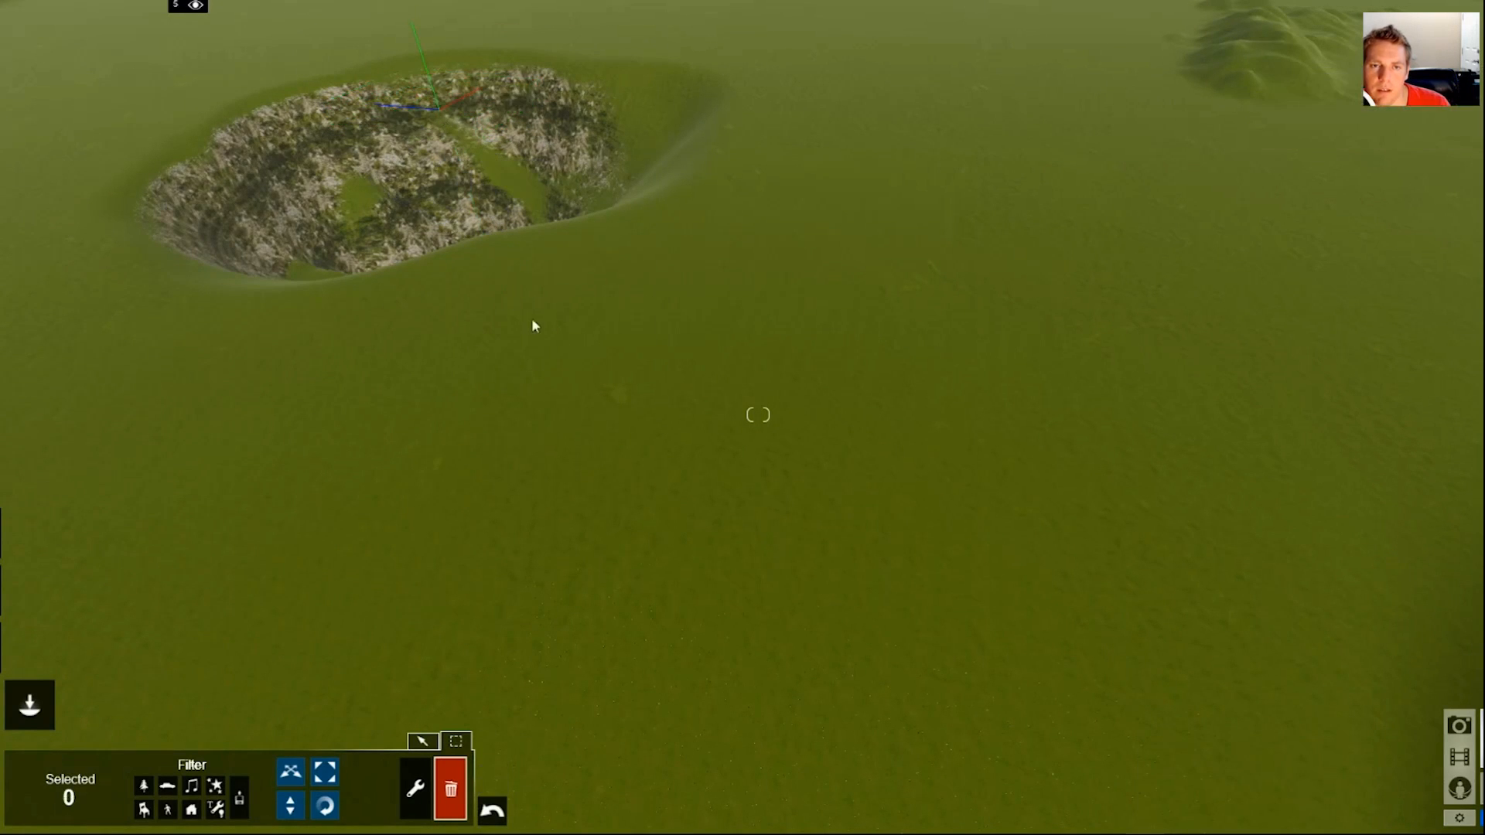
Switch to landscape editing and level the leftover pit with the Flatten brush
left_click(51, 606)
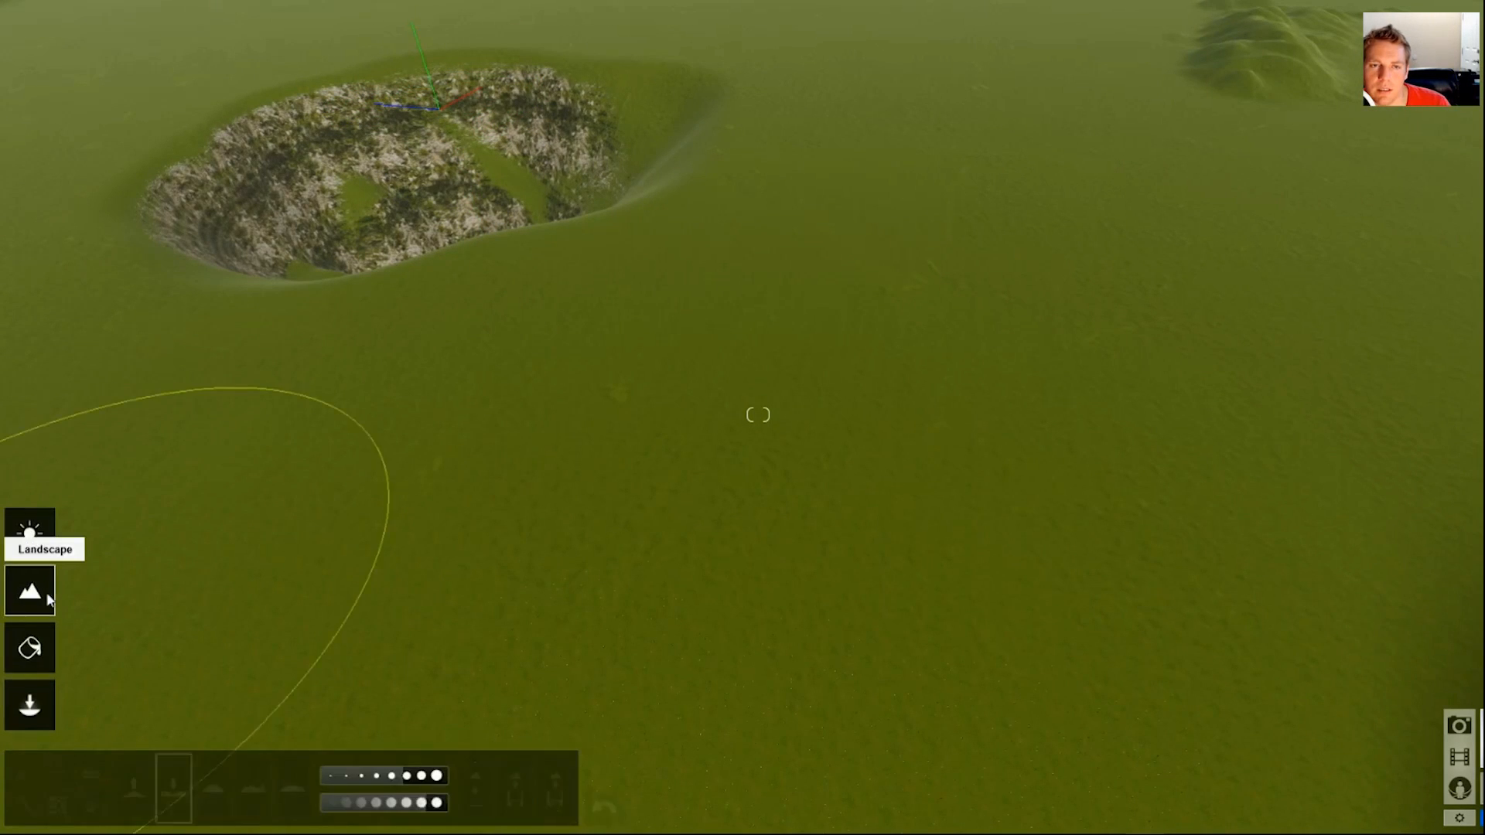
left_click(213, 789)
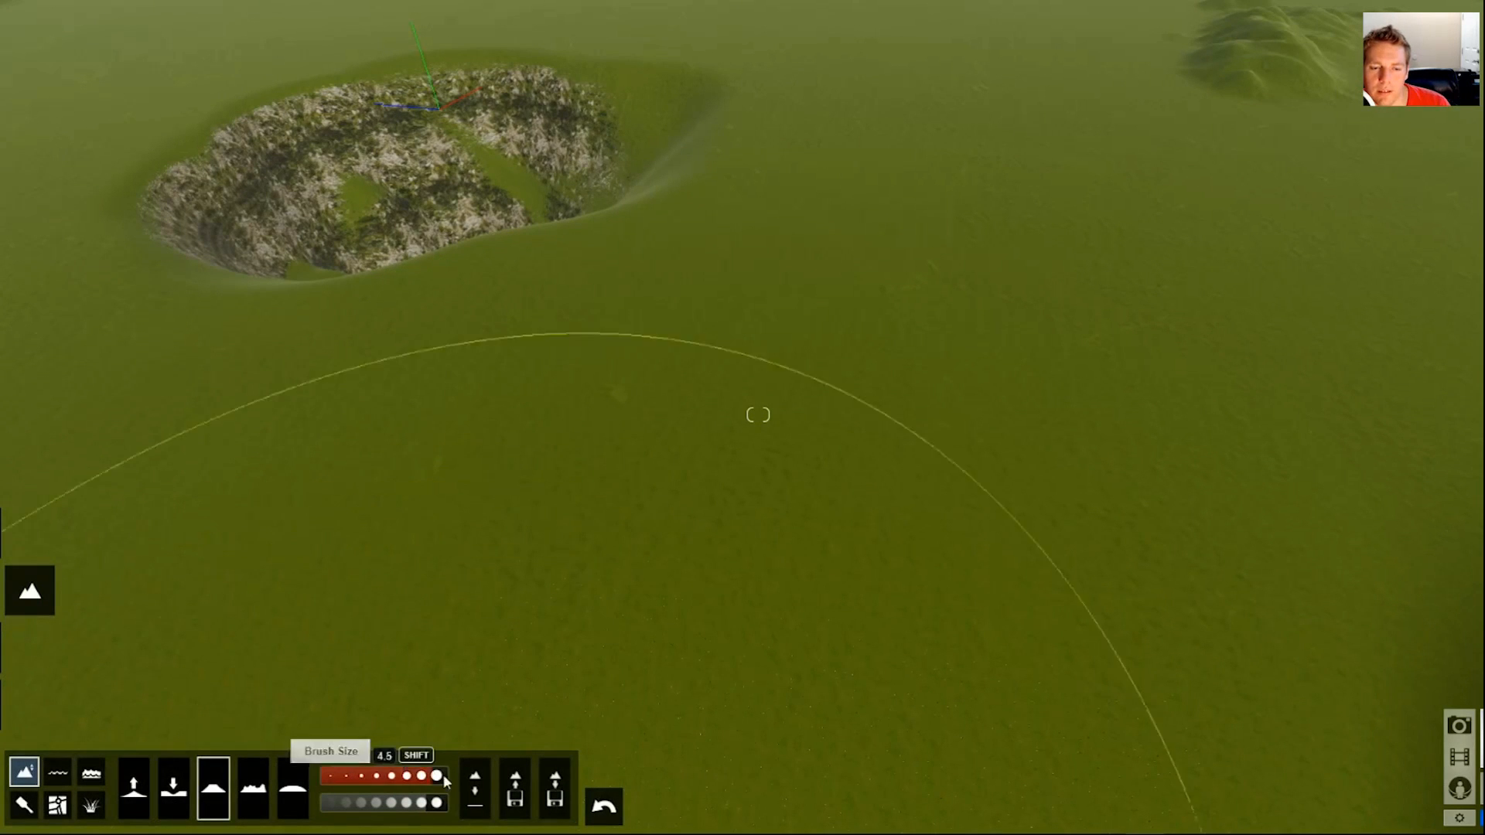
mouse_move(512, 541)
left_mouse_down()
mouse_move(442, 161)
mouse_move(388, 72)
left_mouse_up()
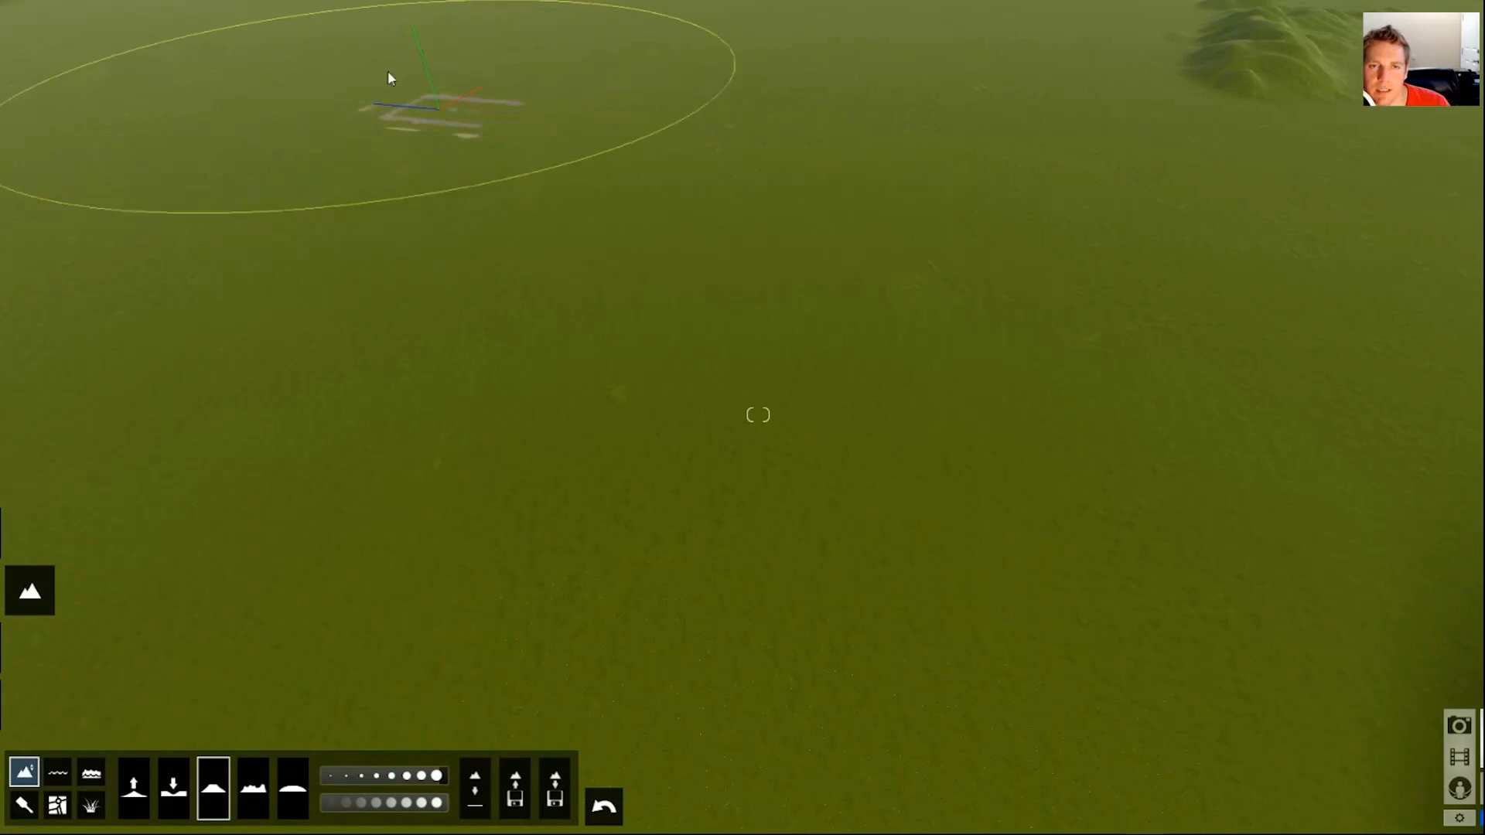
Place a multi-storey building with a slate roof from the Outdoor library's buildings on the flat terrain
right_click_drag(311, 207, 372, 123)
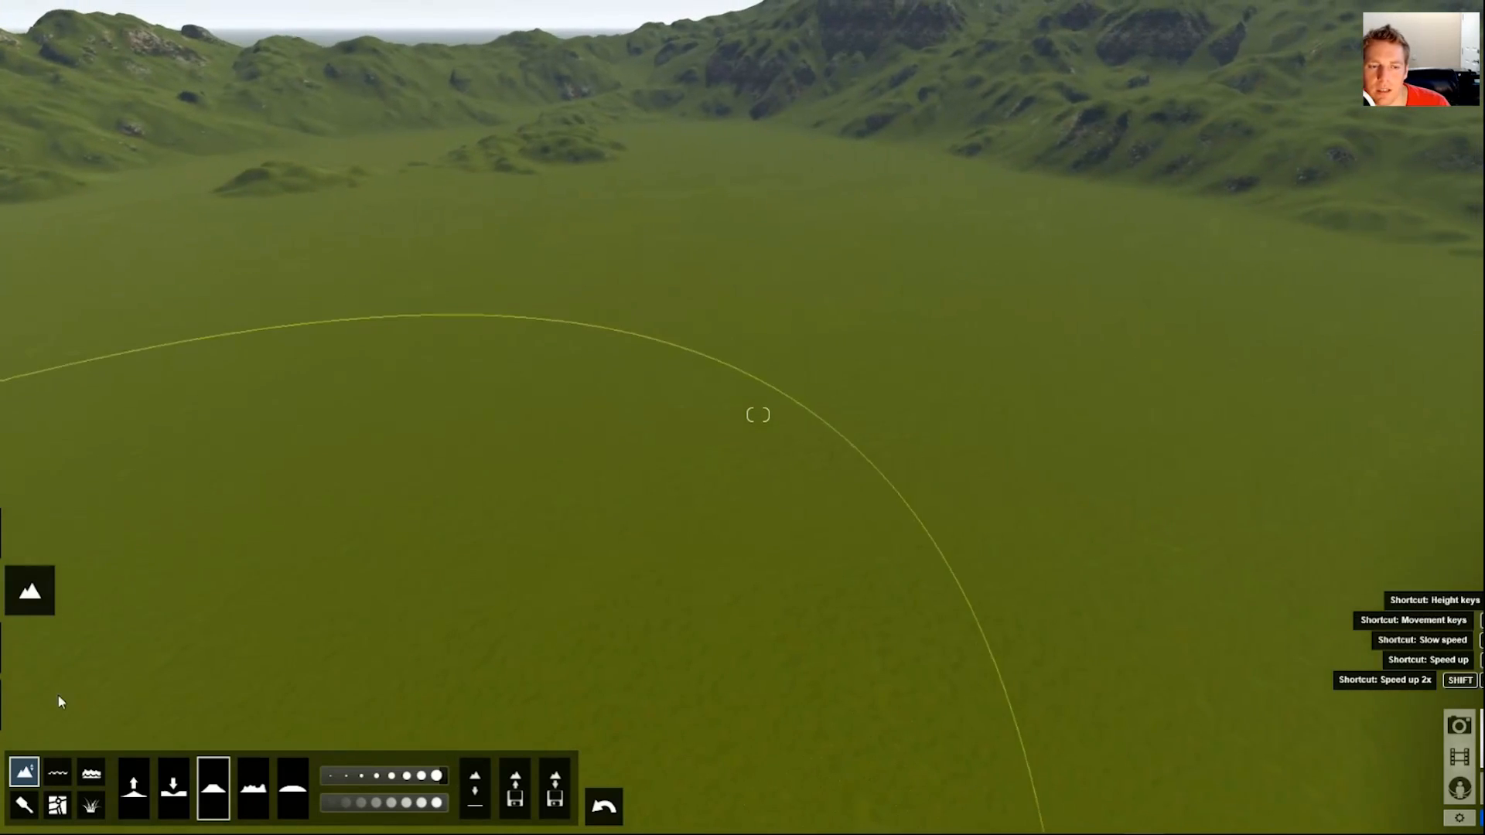
mouse_move(23, 676)
left_click(30, 710)
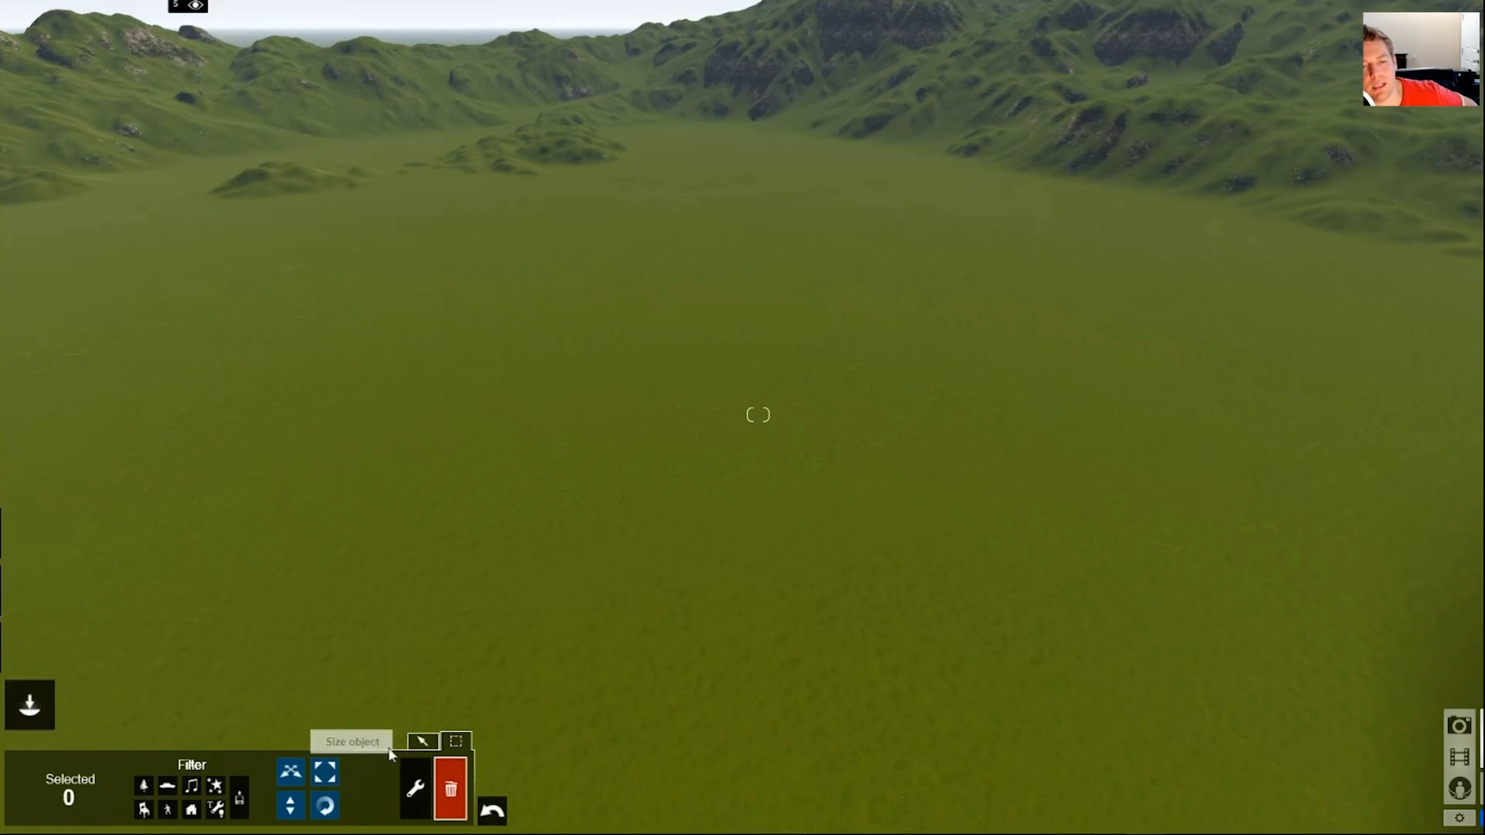
left_click(430, 747)
right_click_drag(484, 520, 425, 580)
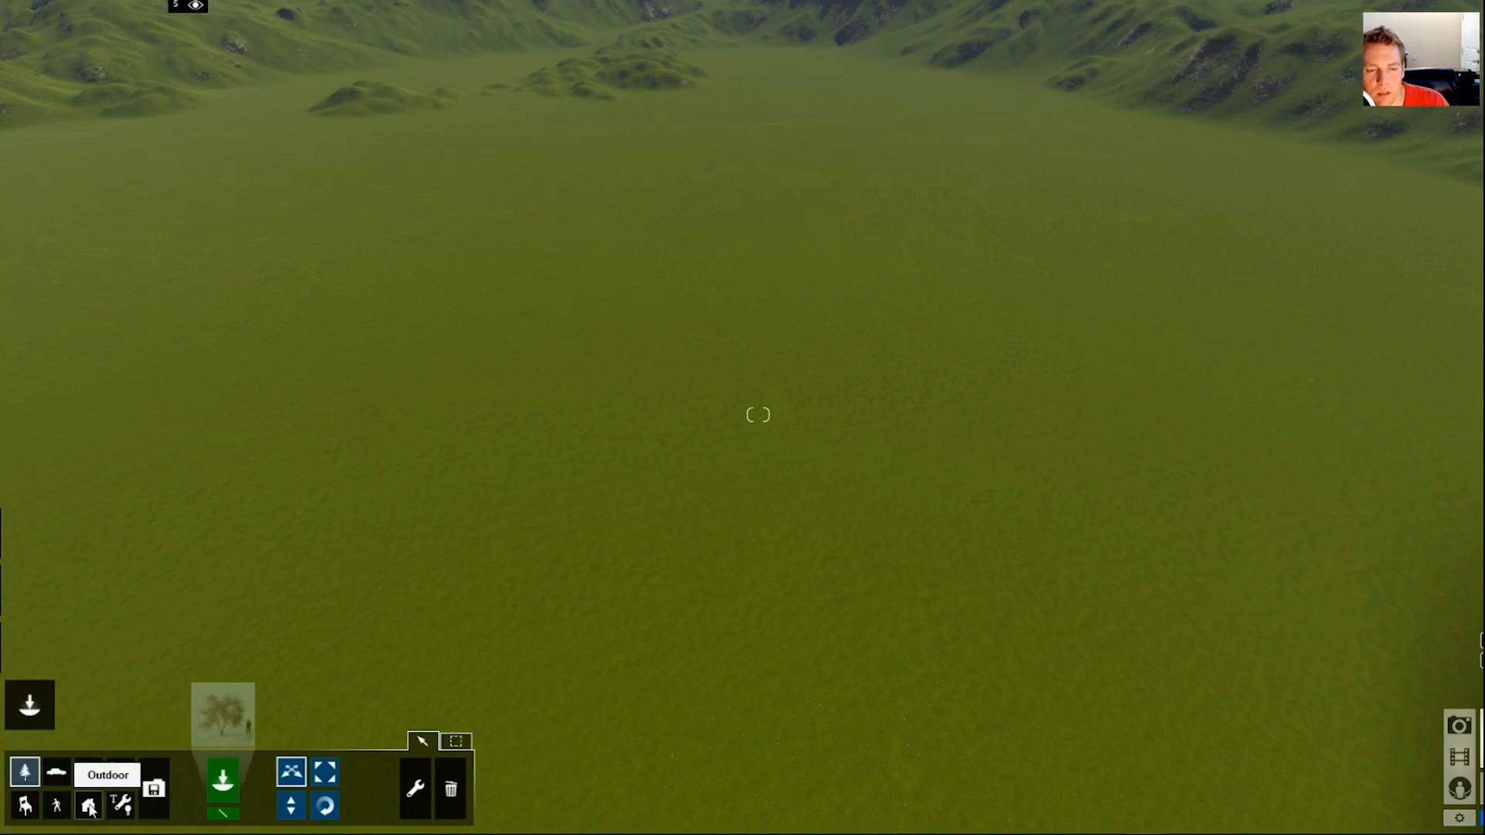
left_click(239, 716)
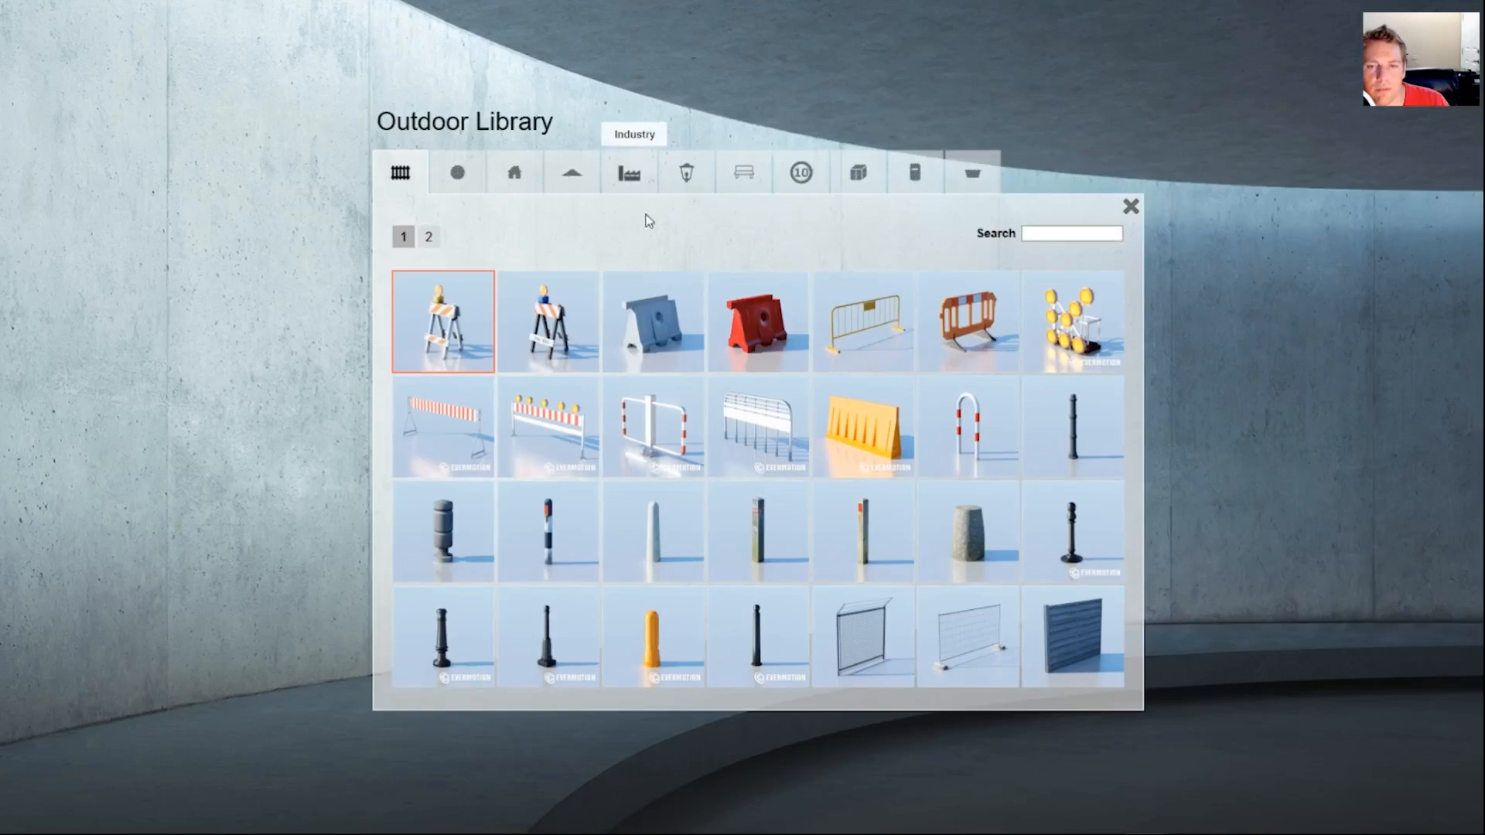
left_click(512, 178)
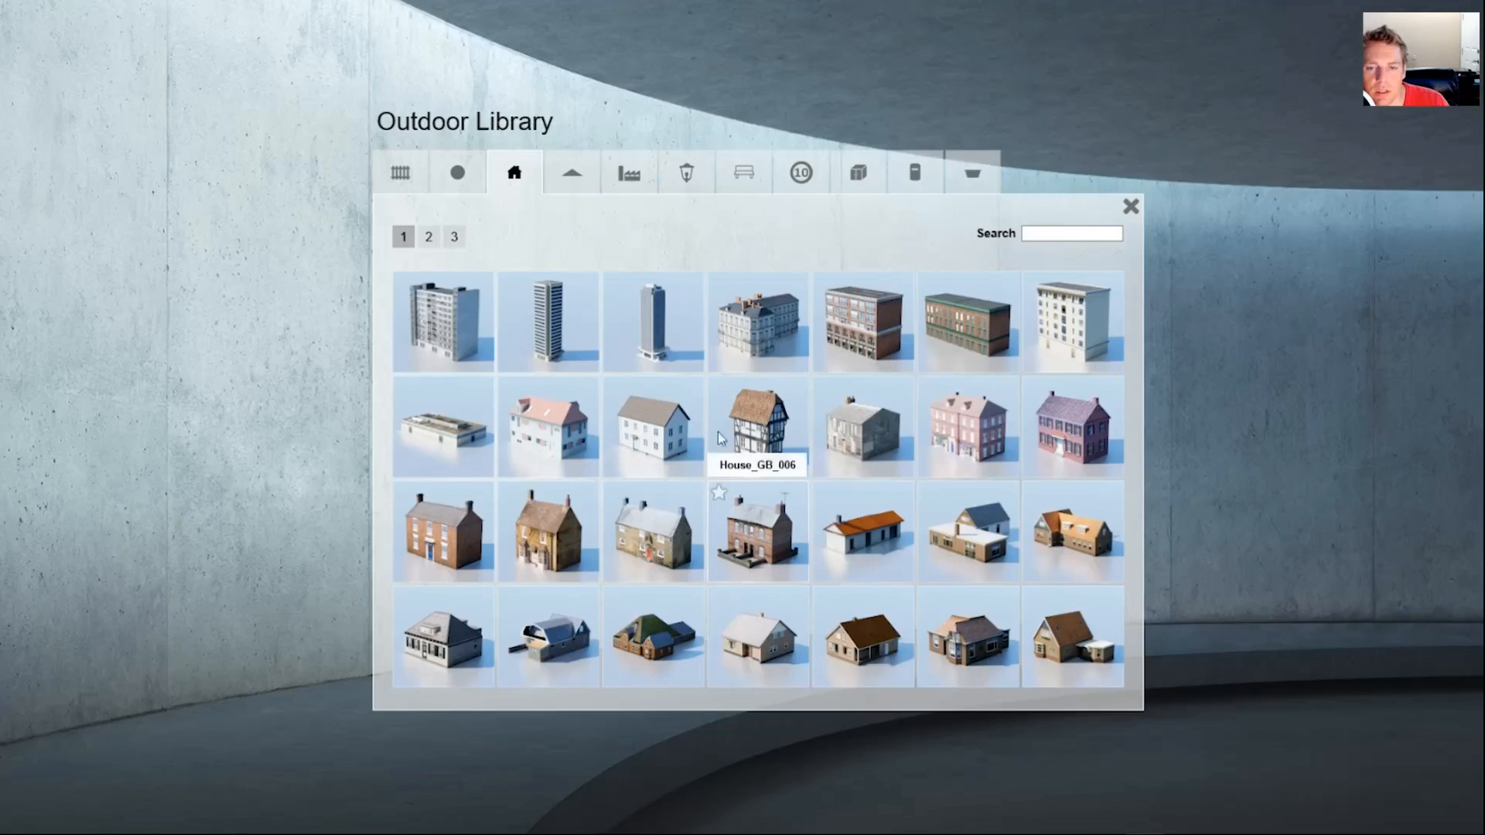
left_click(428, 237)
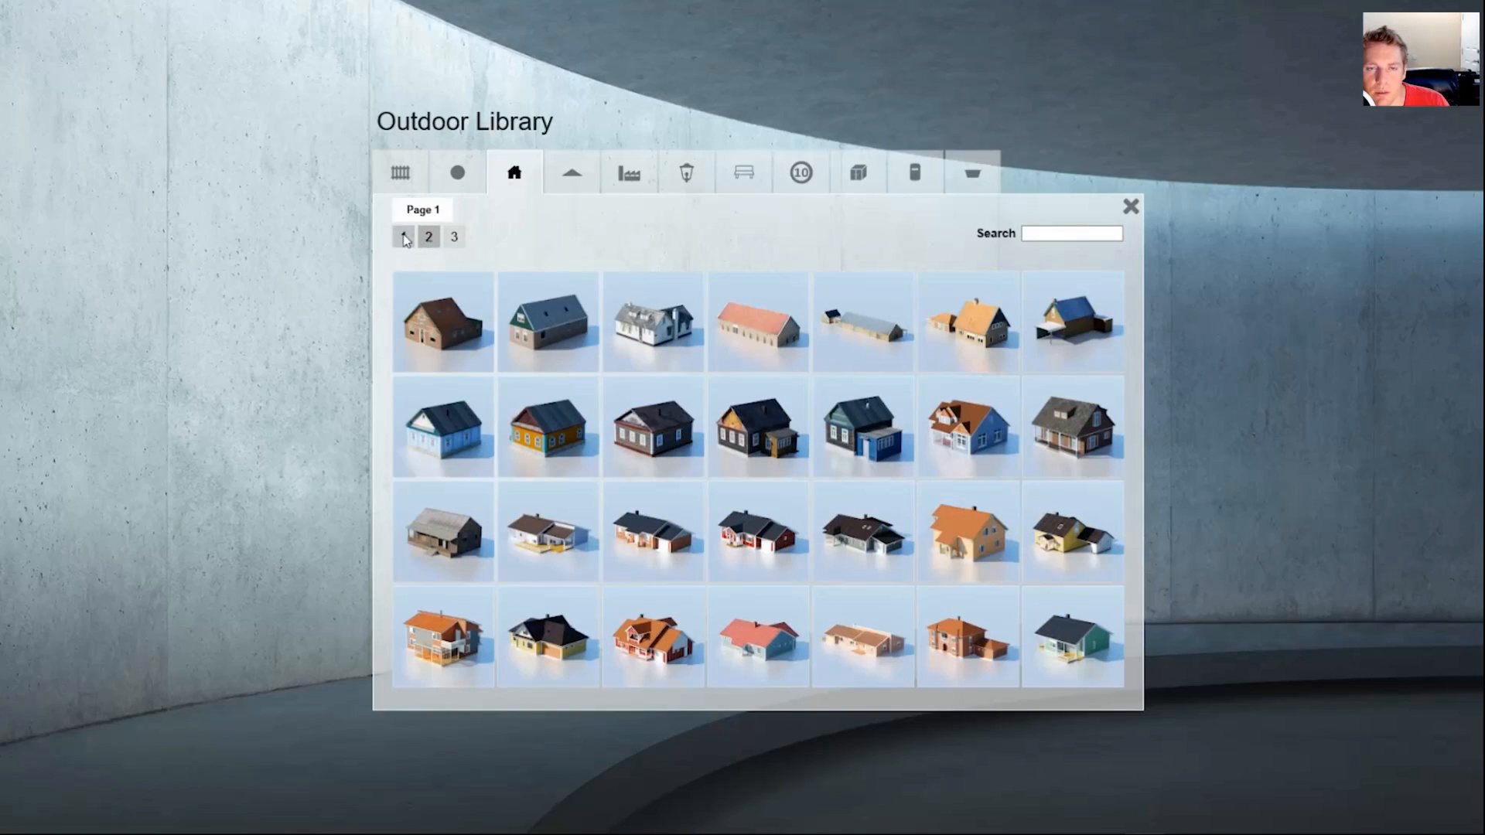
left_click(404, 238)
left_click(654, 321)
left_click(510, 387)
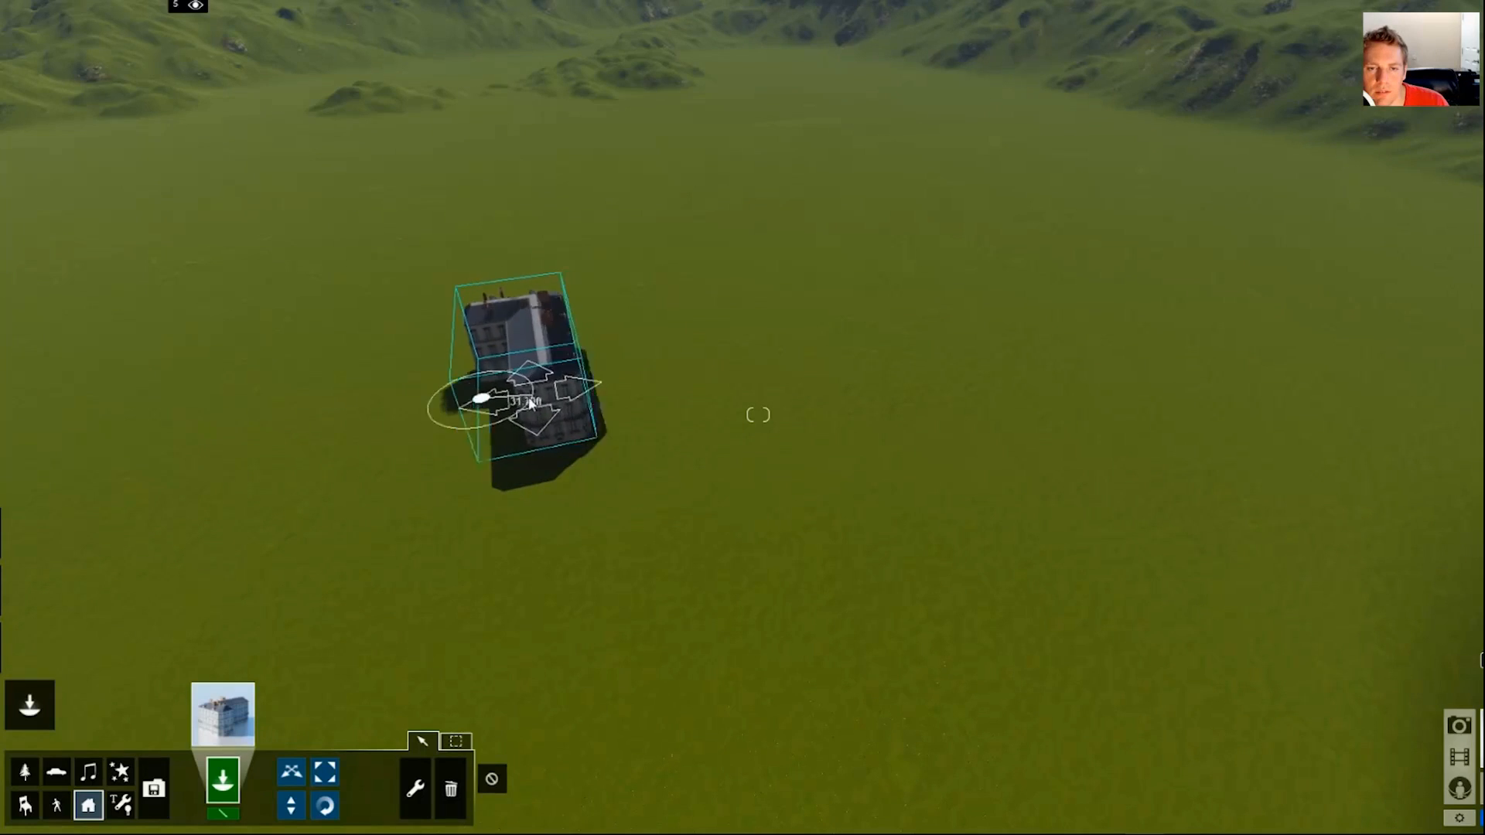
Look over the placed building and the surrounding terrain from several angles and from farther away
key("w")
right_click_drag(533, 400, 387, 348)
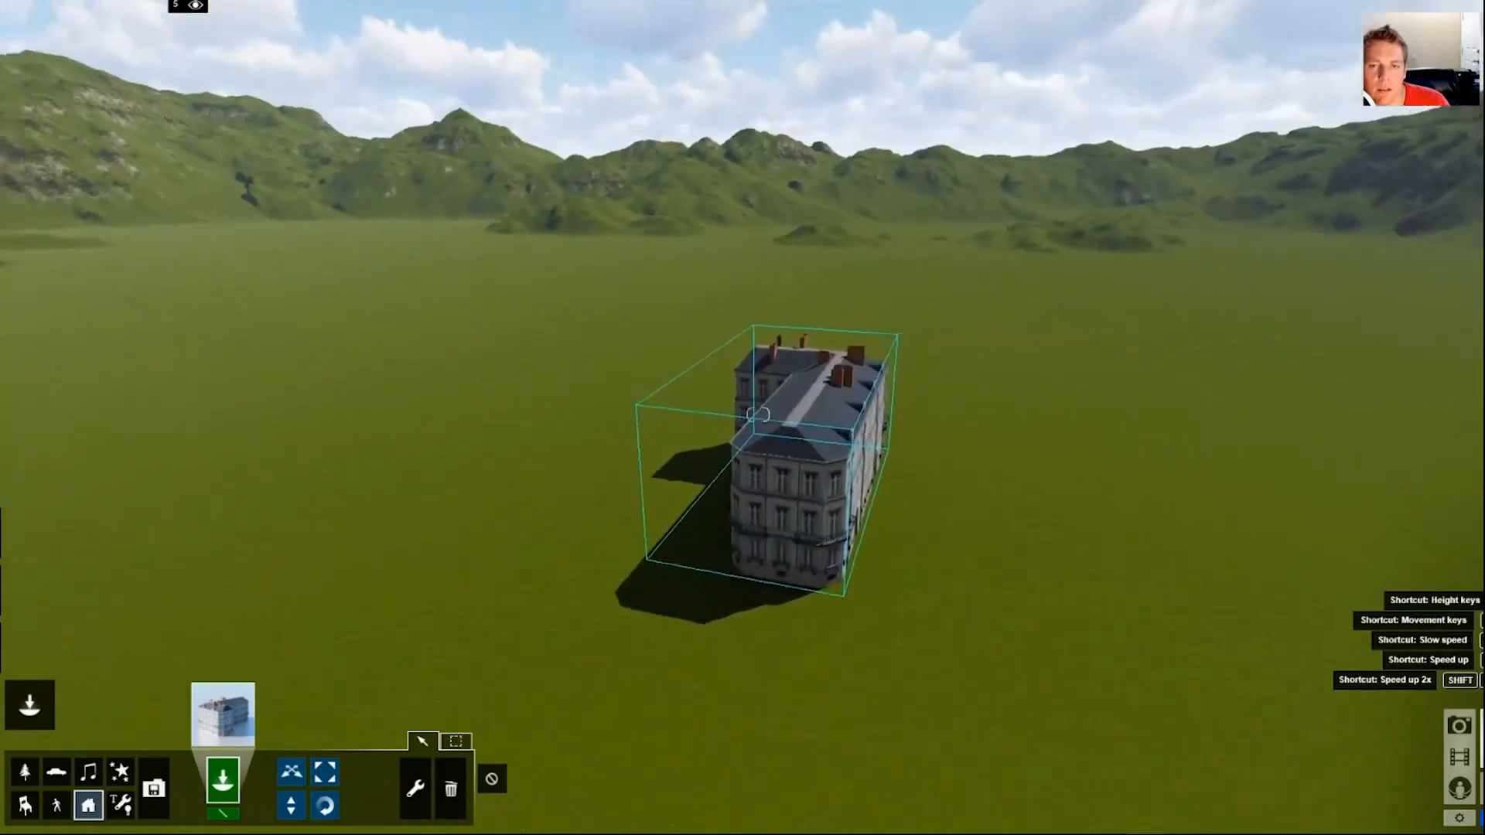
right_click_drag(758, 415, 895, 350)
key("w")
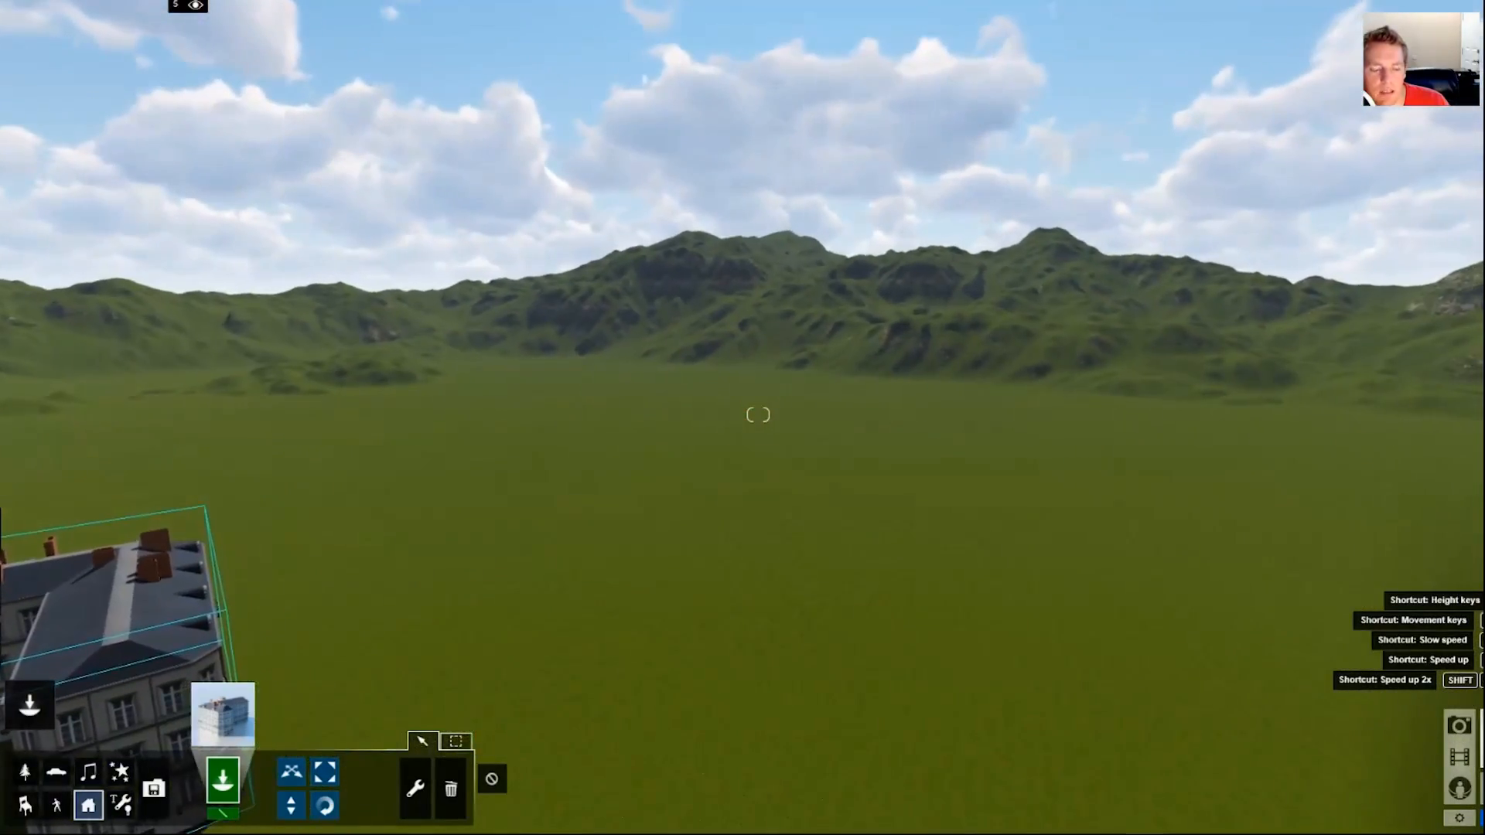
key("s")
key("a")
right_click_drag(758, 415, 758, 363)
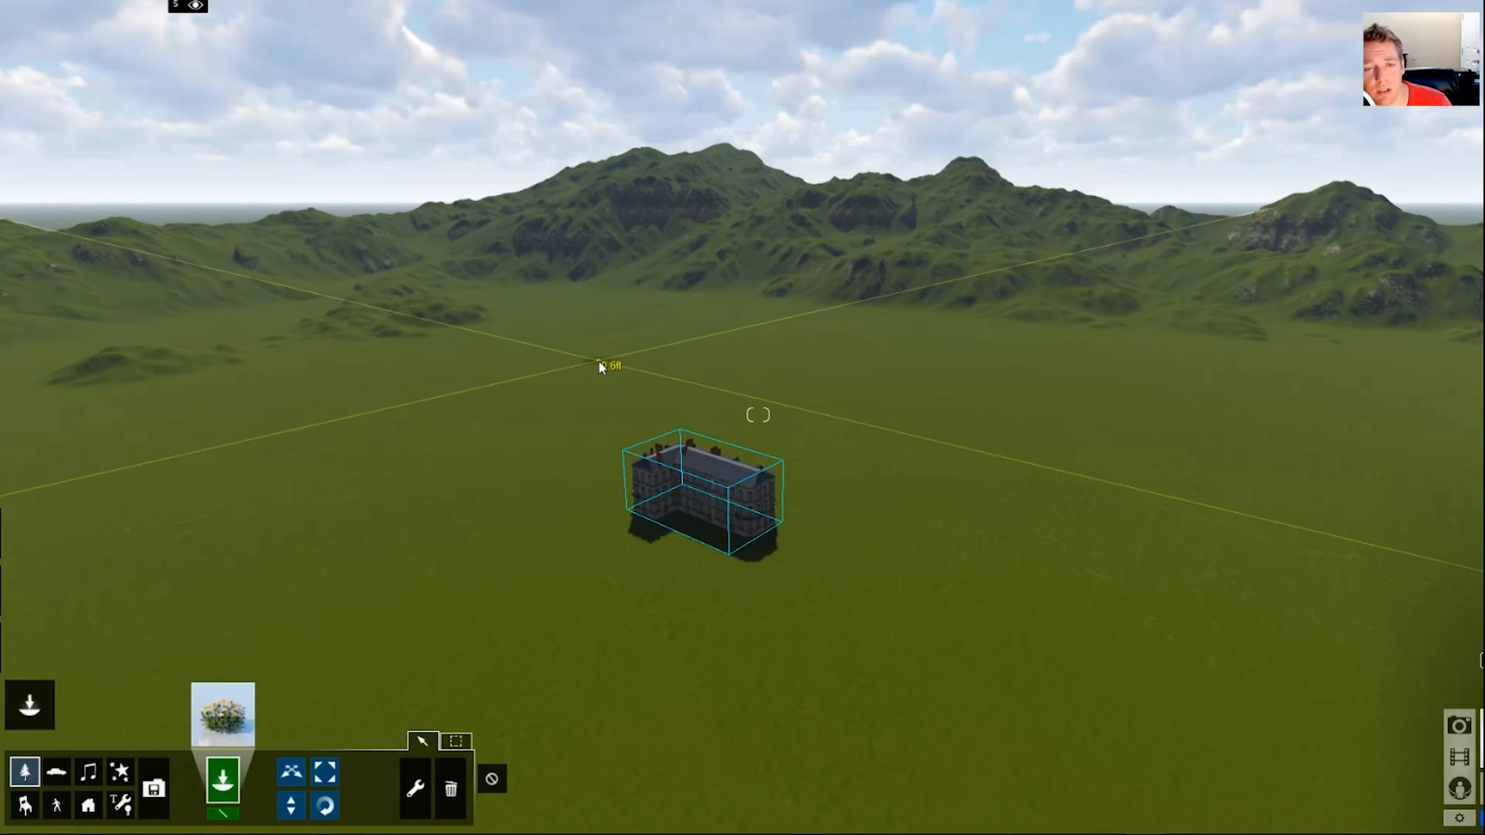
left_click(224, 712)
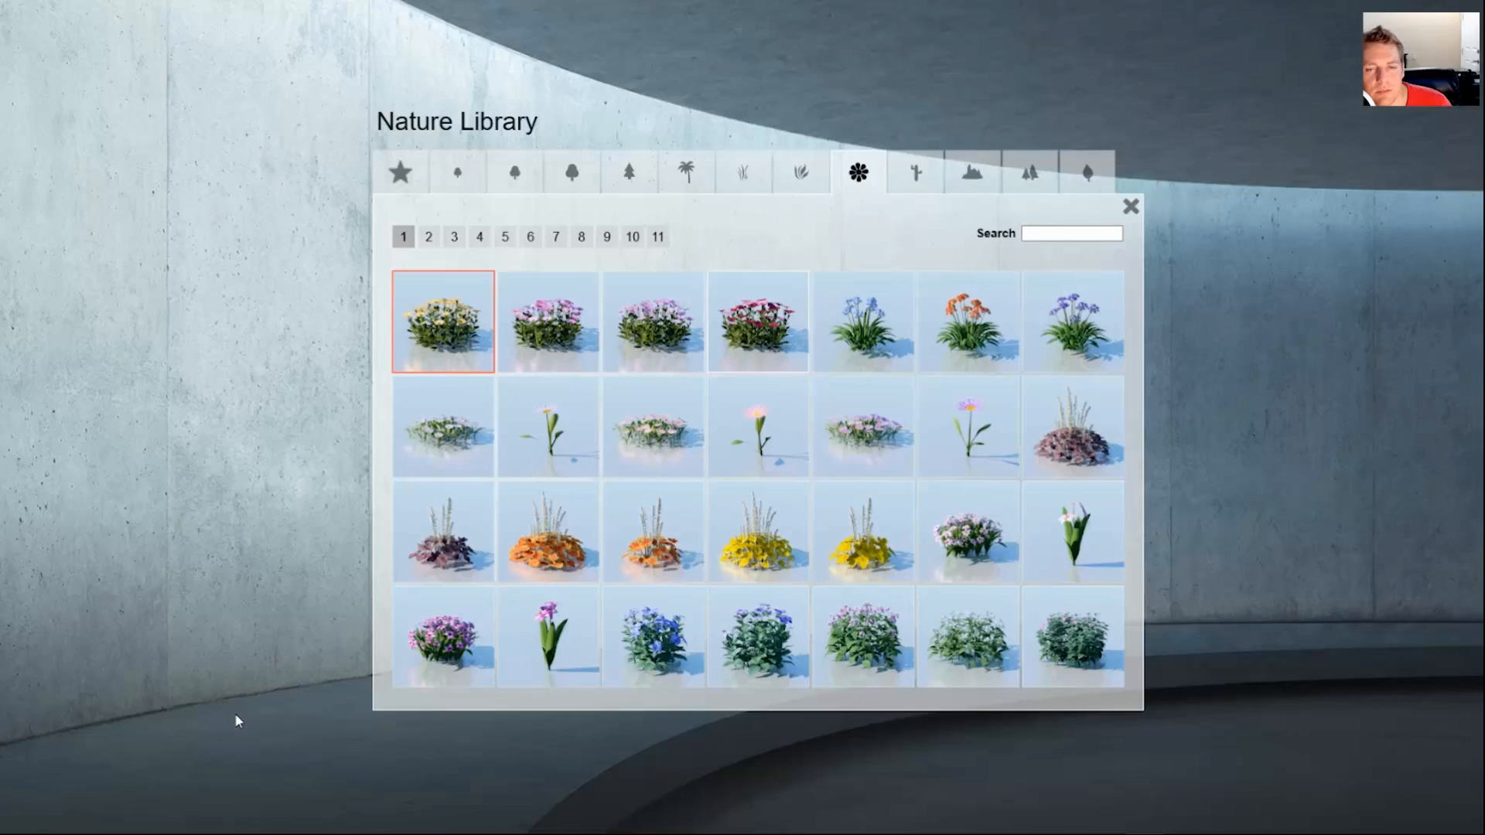
left_click(460, 181)
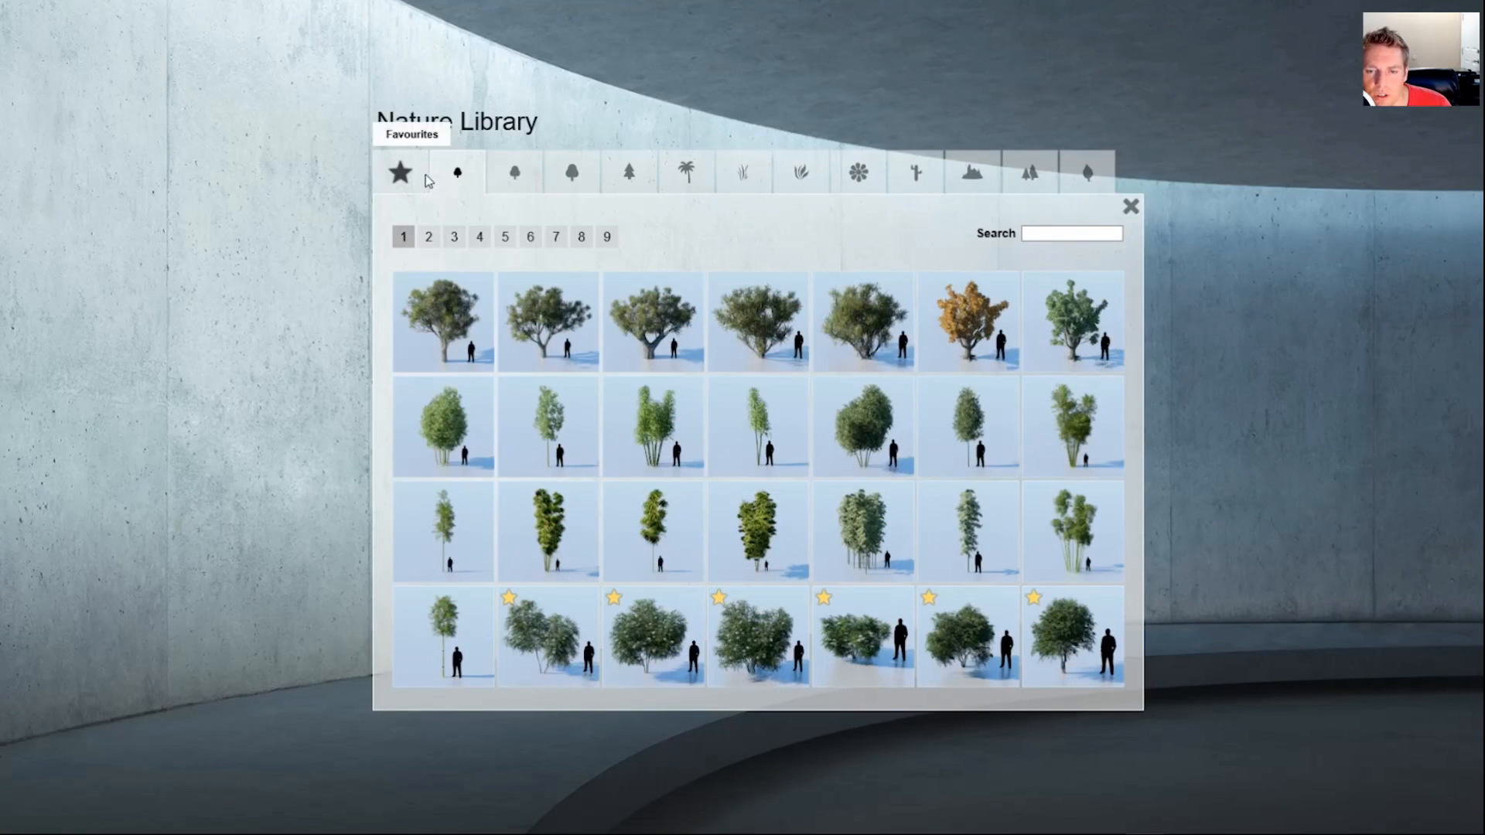
left_click(1131, 206)
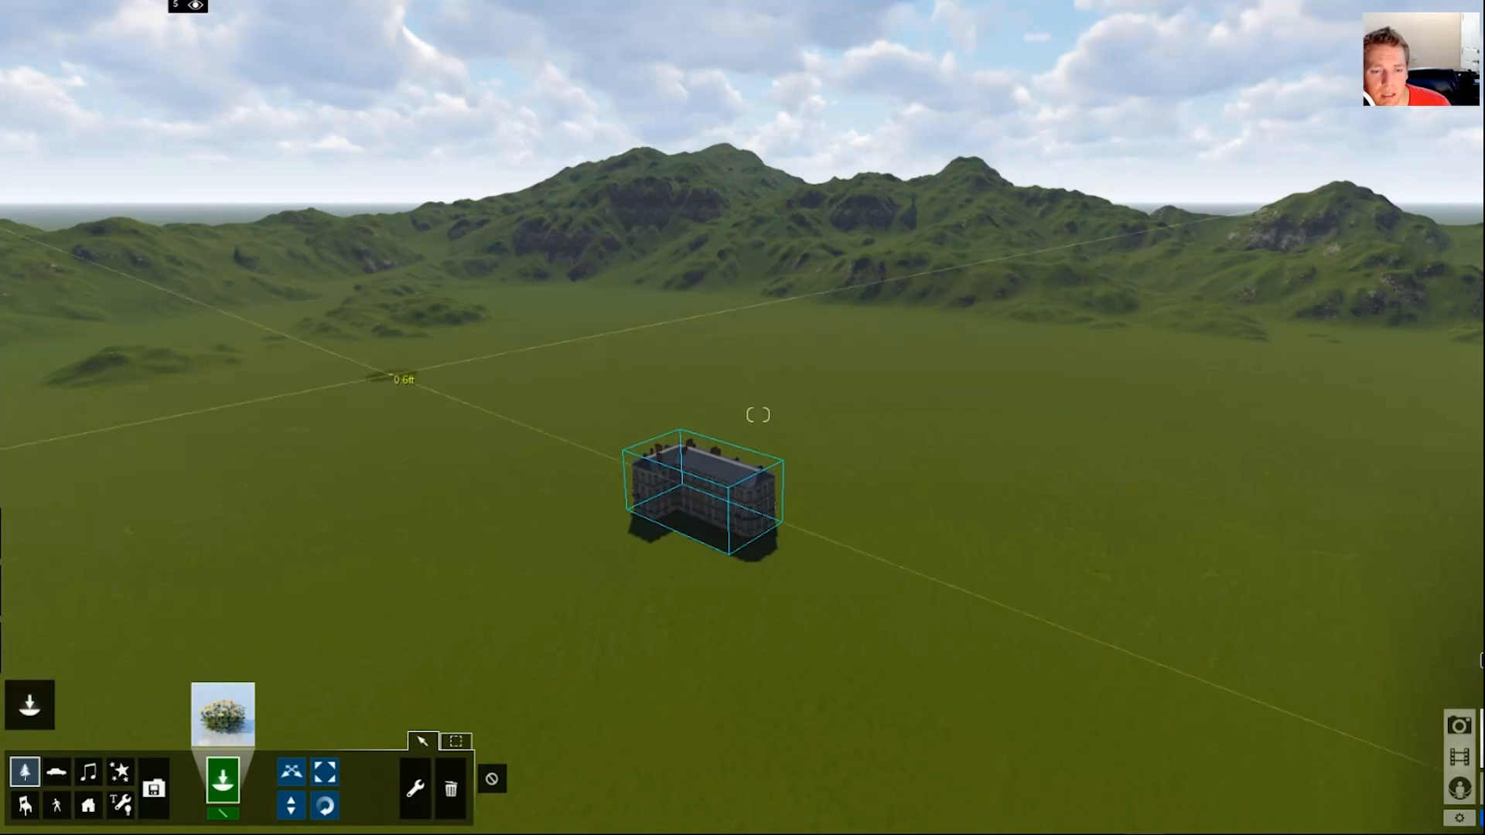
Draw a mass-placement line behind the building and make the Bur_Oak-L_RT tree from the Nature library its only object
right_click_drag(391, 377, 456, 348)
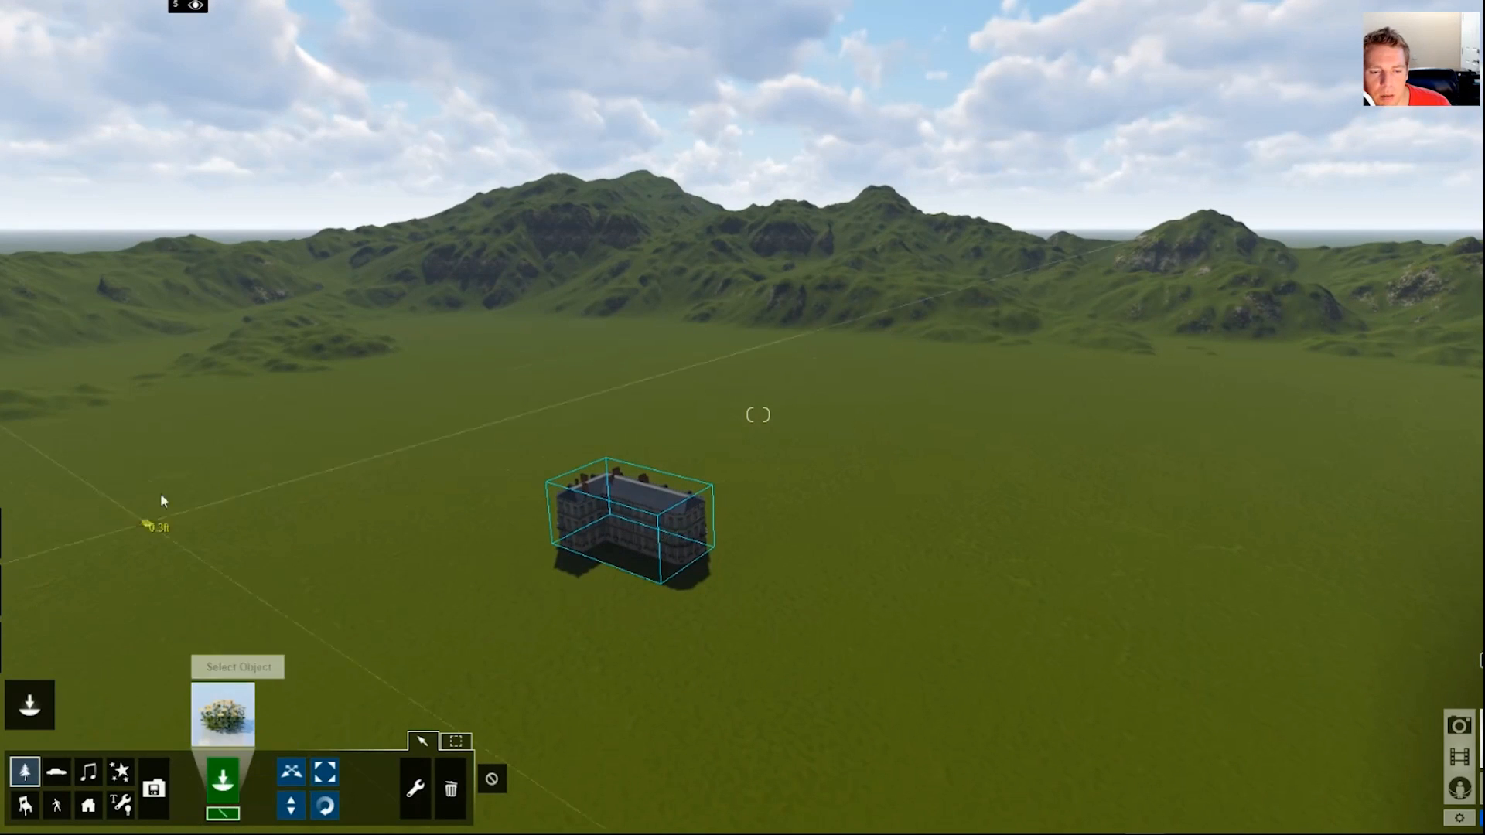
left_click_drag(181, 443, 418, 422)
left_click_drag(705, 353, 701, 338)
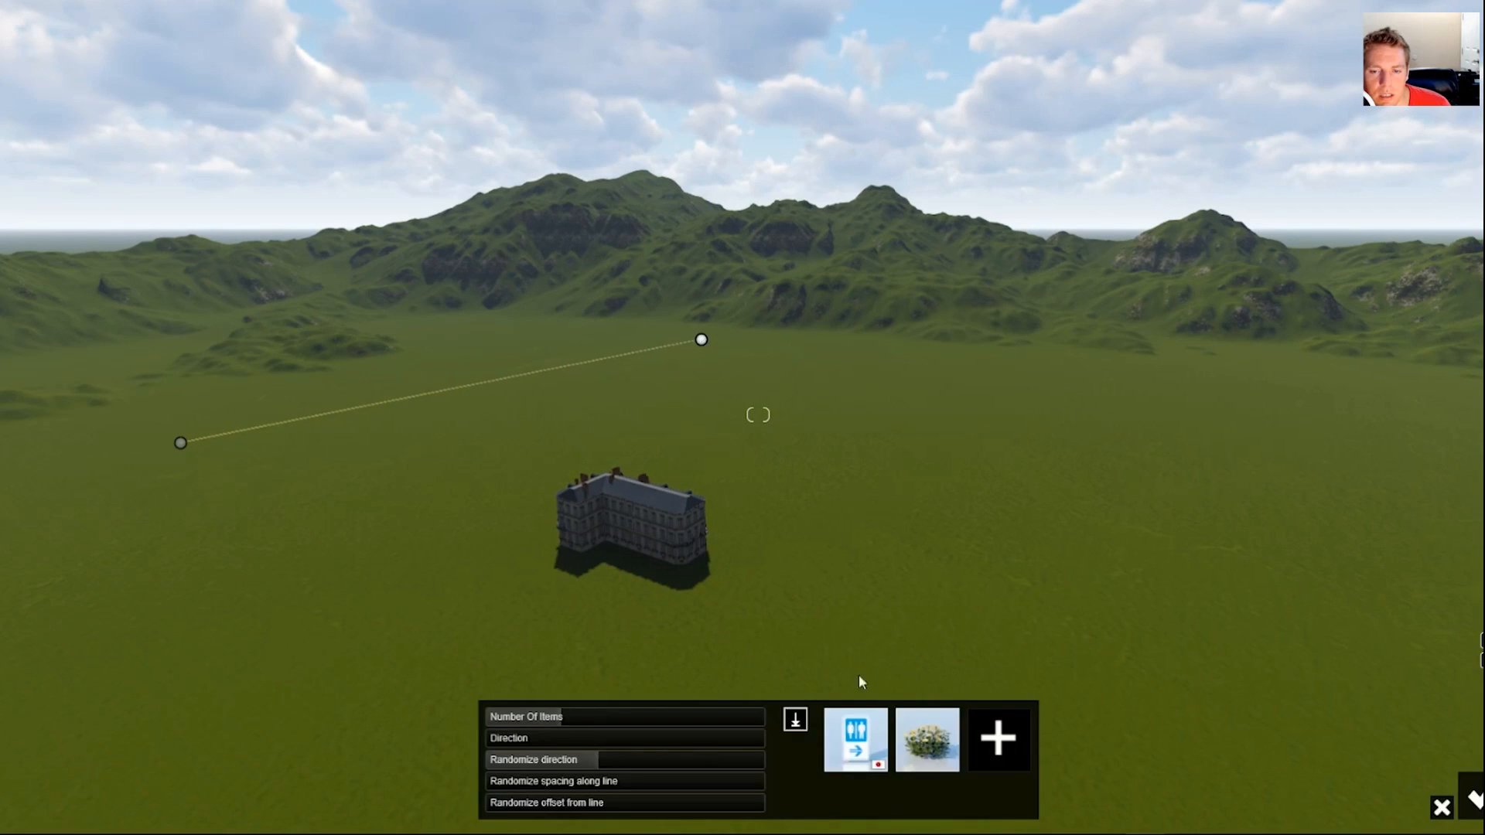
left_click(855, 743)
left_click(879, 738)
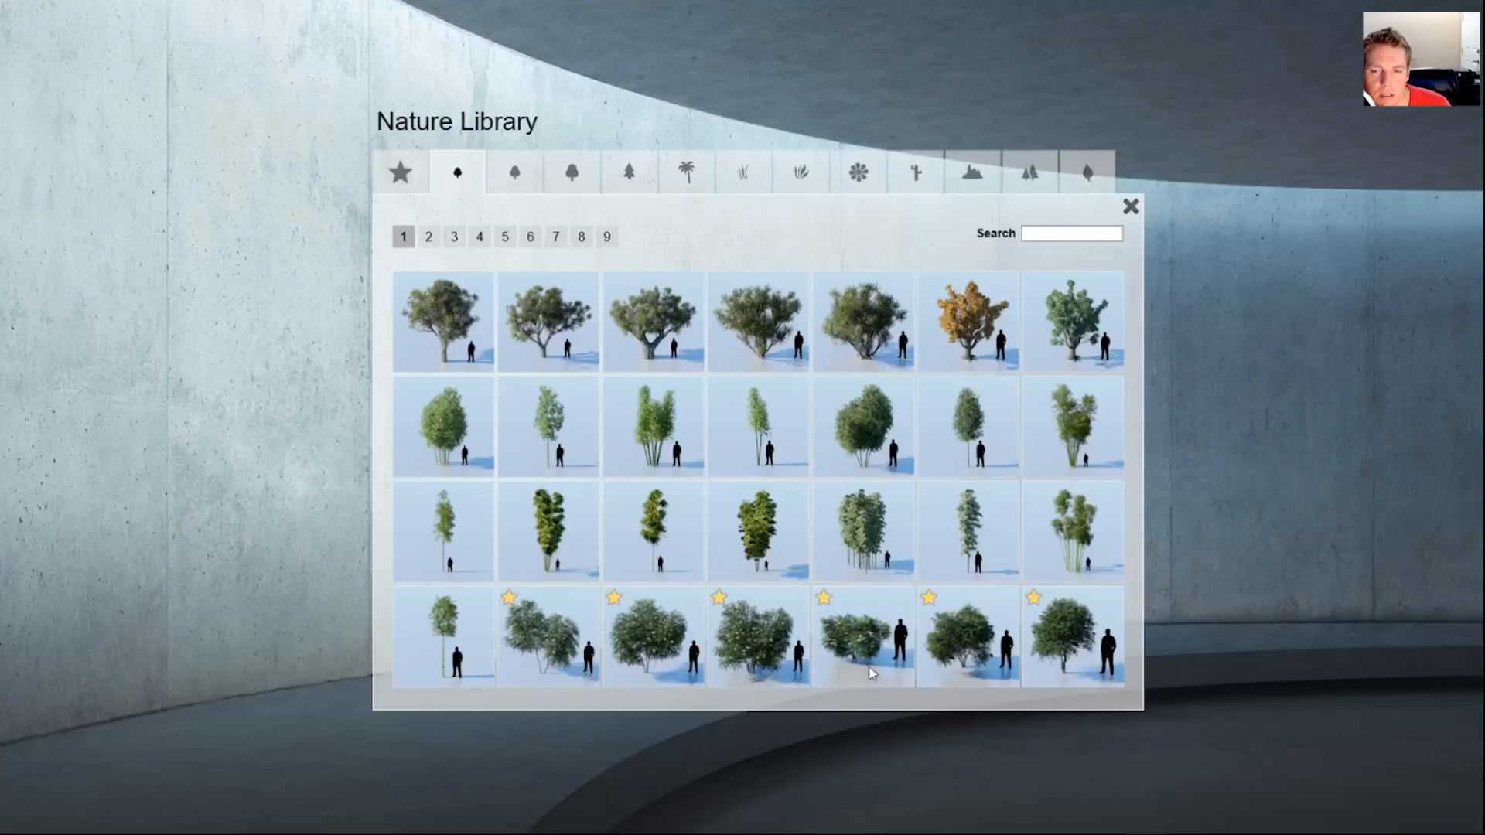
left_click(516, 181)
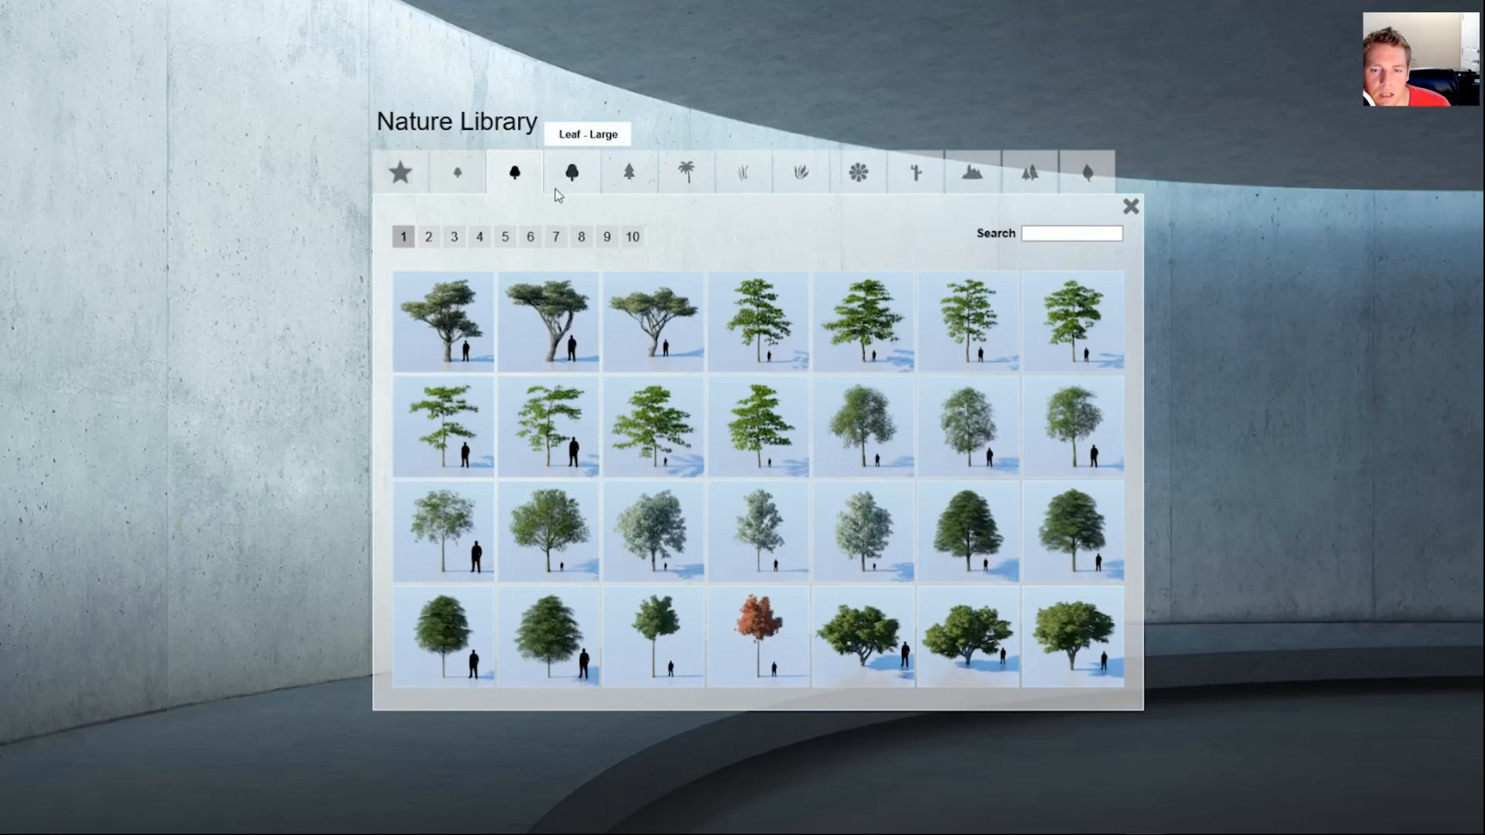
left_click(996, 550)
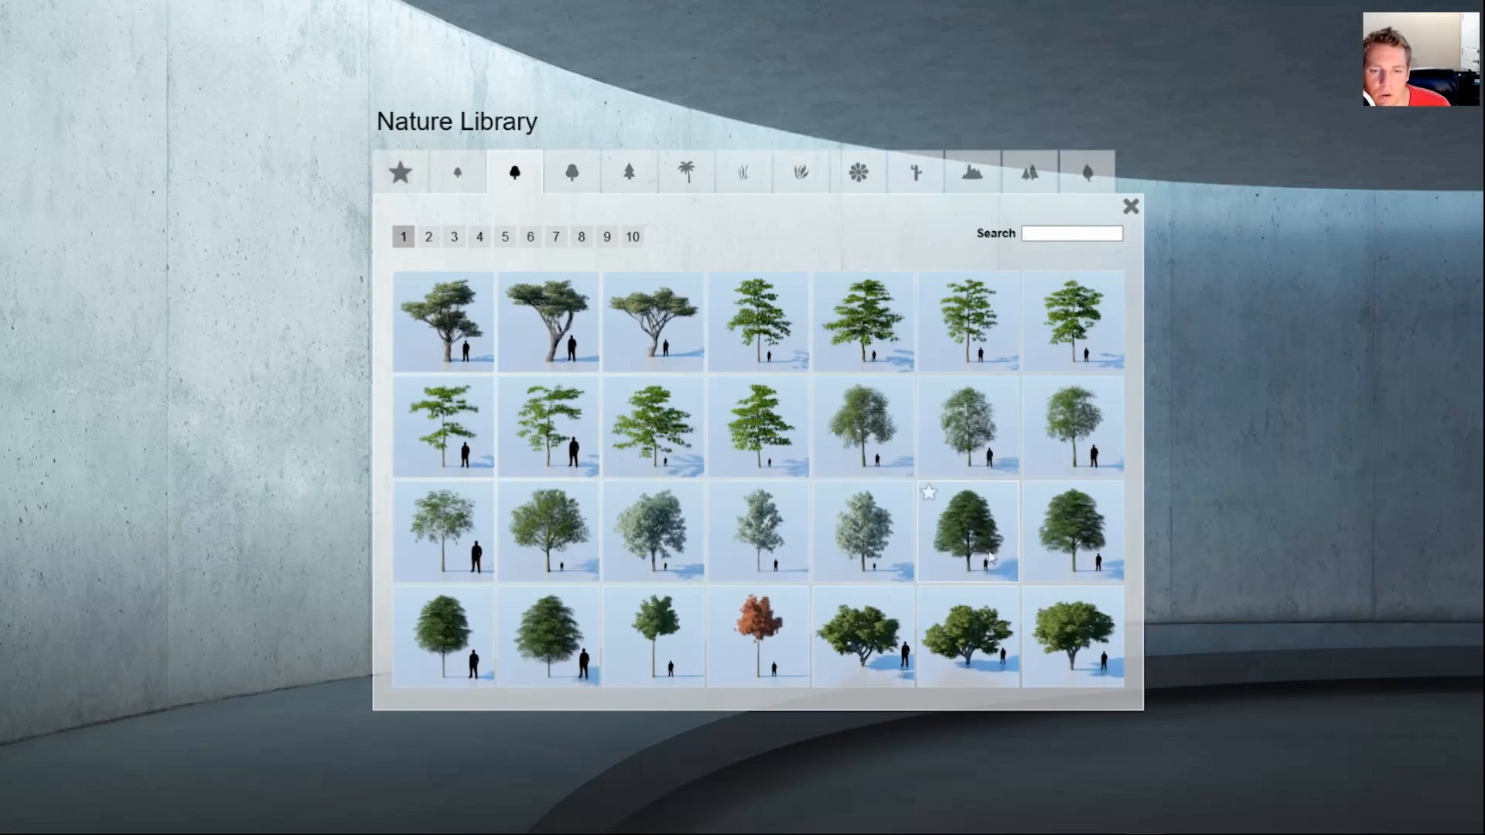
Raise the number of items to the maximum, strongly randomize the spacing and offset from the line, and accept the tree placement
left_click_drag(665, 717, 716, 722)
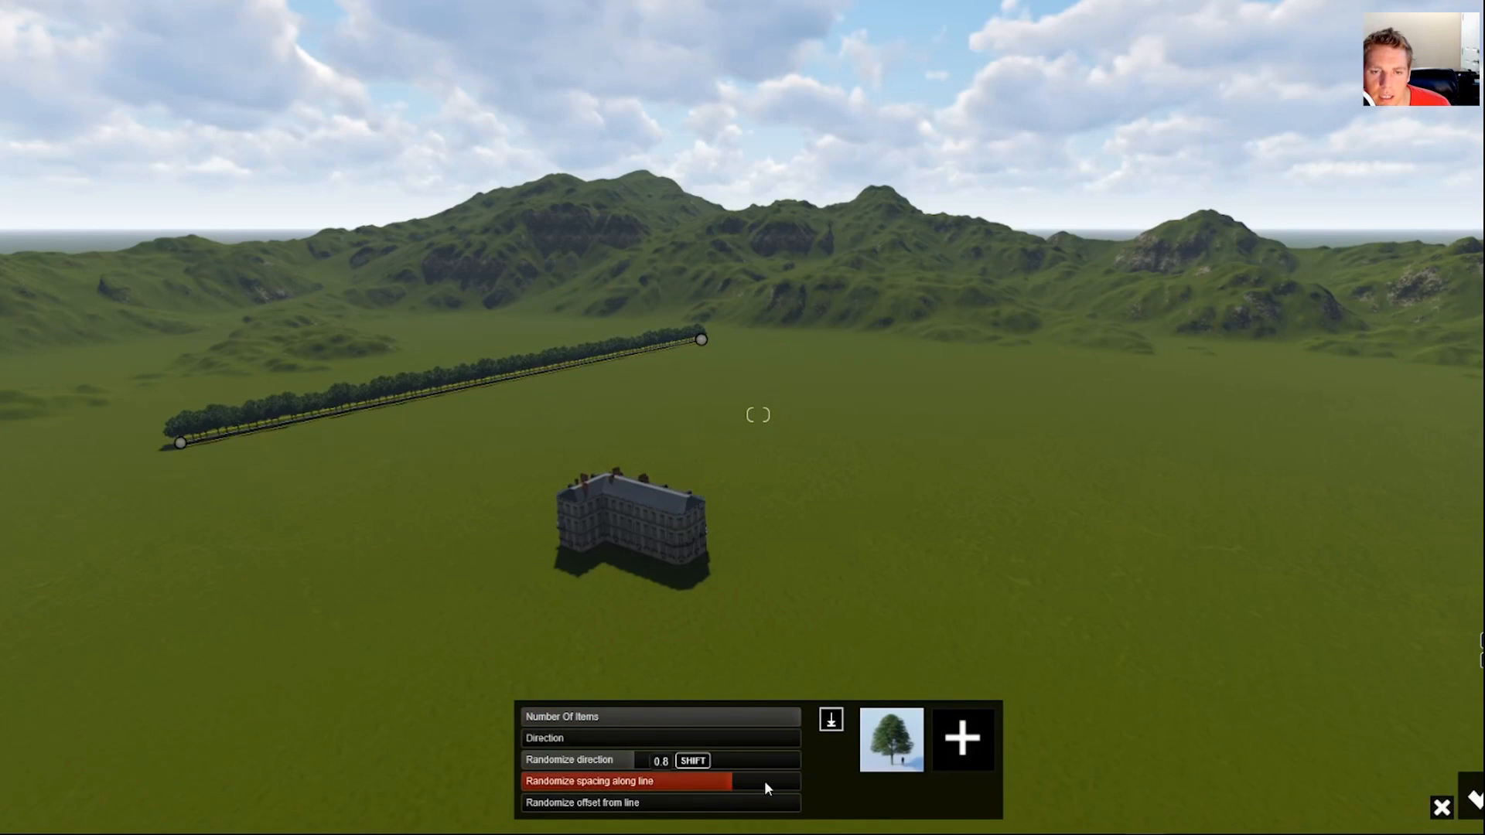
left_click_drag(700, 801, 774, 802)
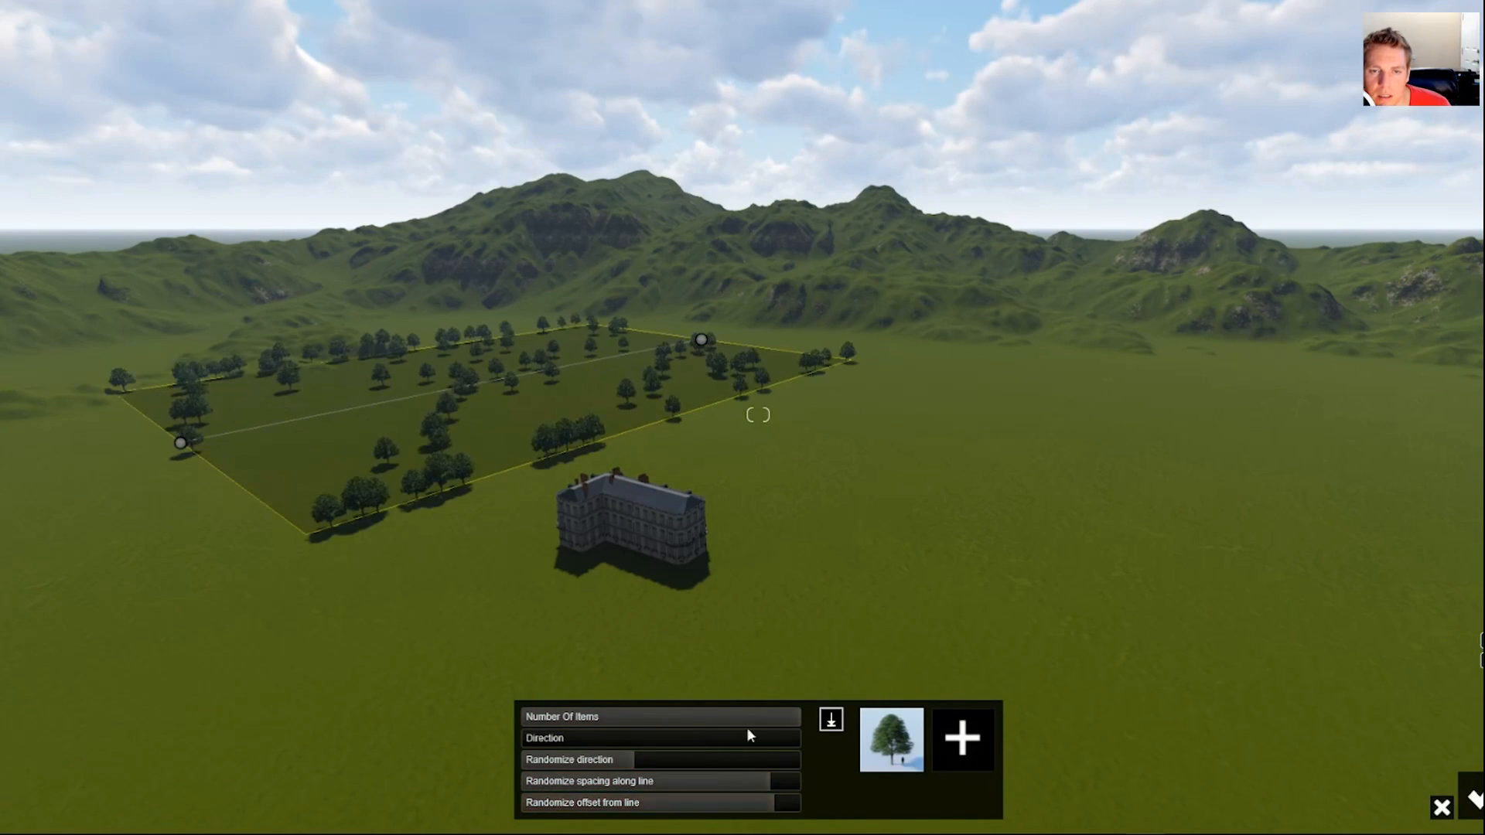
right_click_drag(1160, 696, 1067, 696)
left_click(1474, 800)
Mass-place a second scattered band of the same trees, continuing from the first group toward the mountains, and accept it
left_click(754, 349)
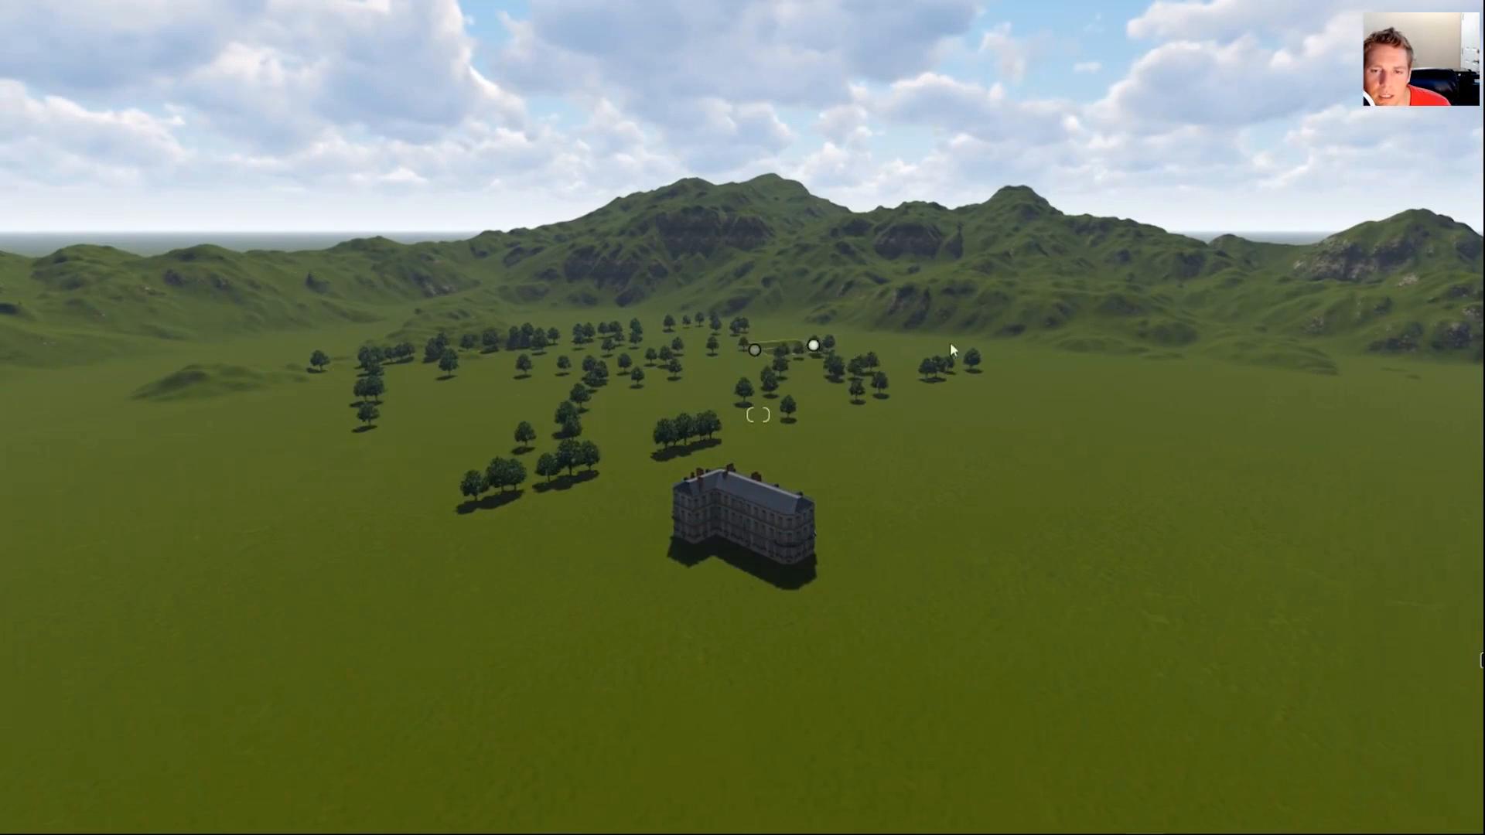
left_click(1129, 335)
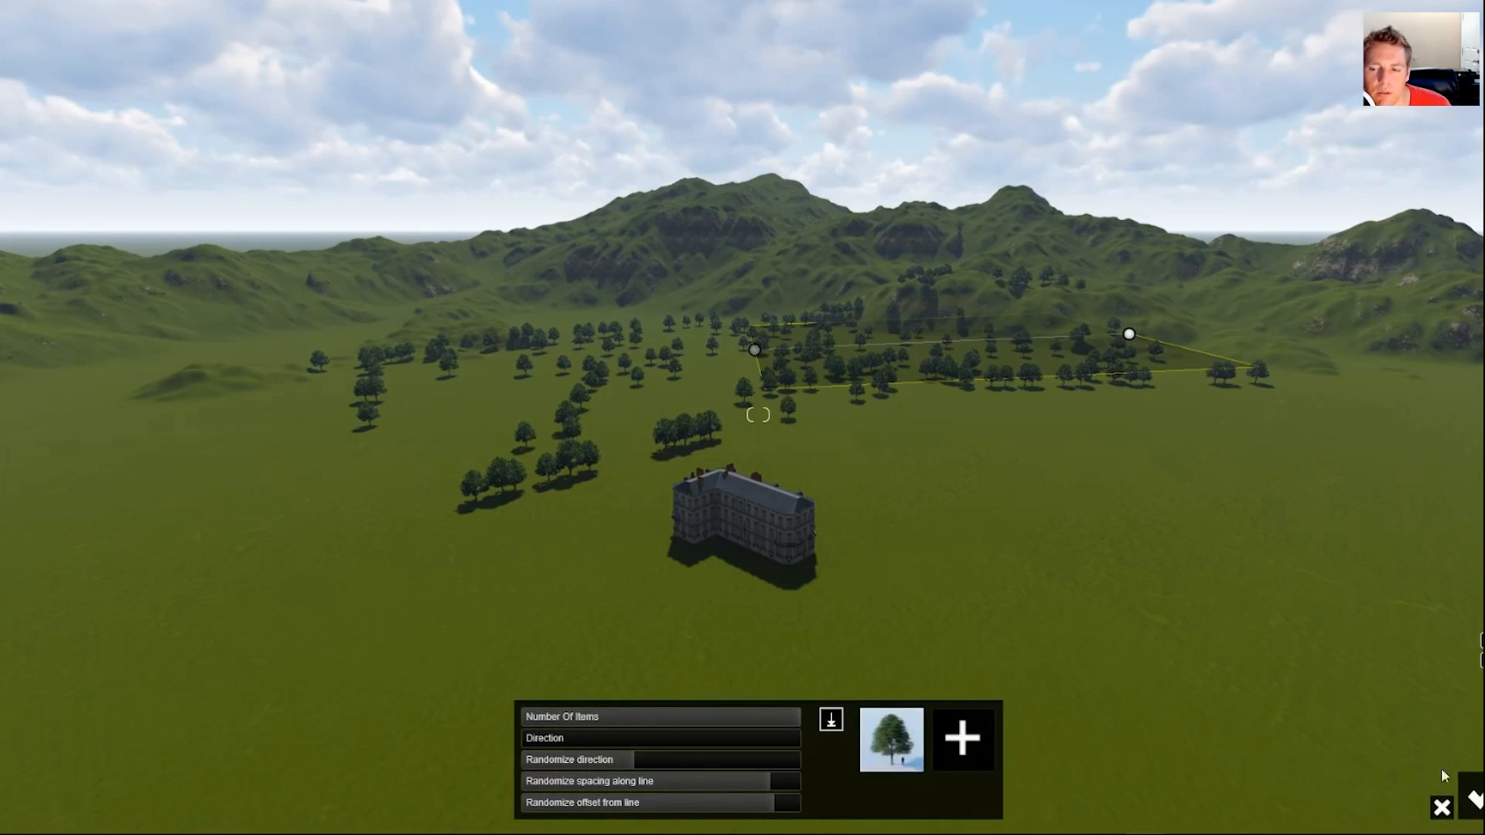
left_click(1474, 799)
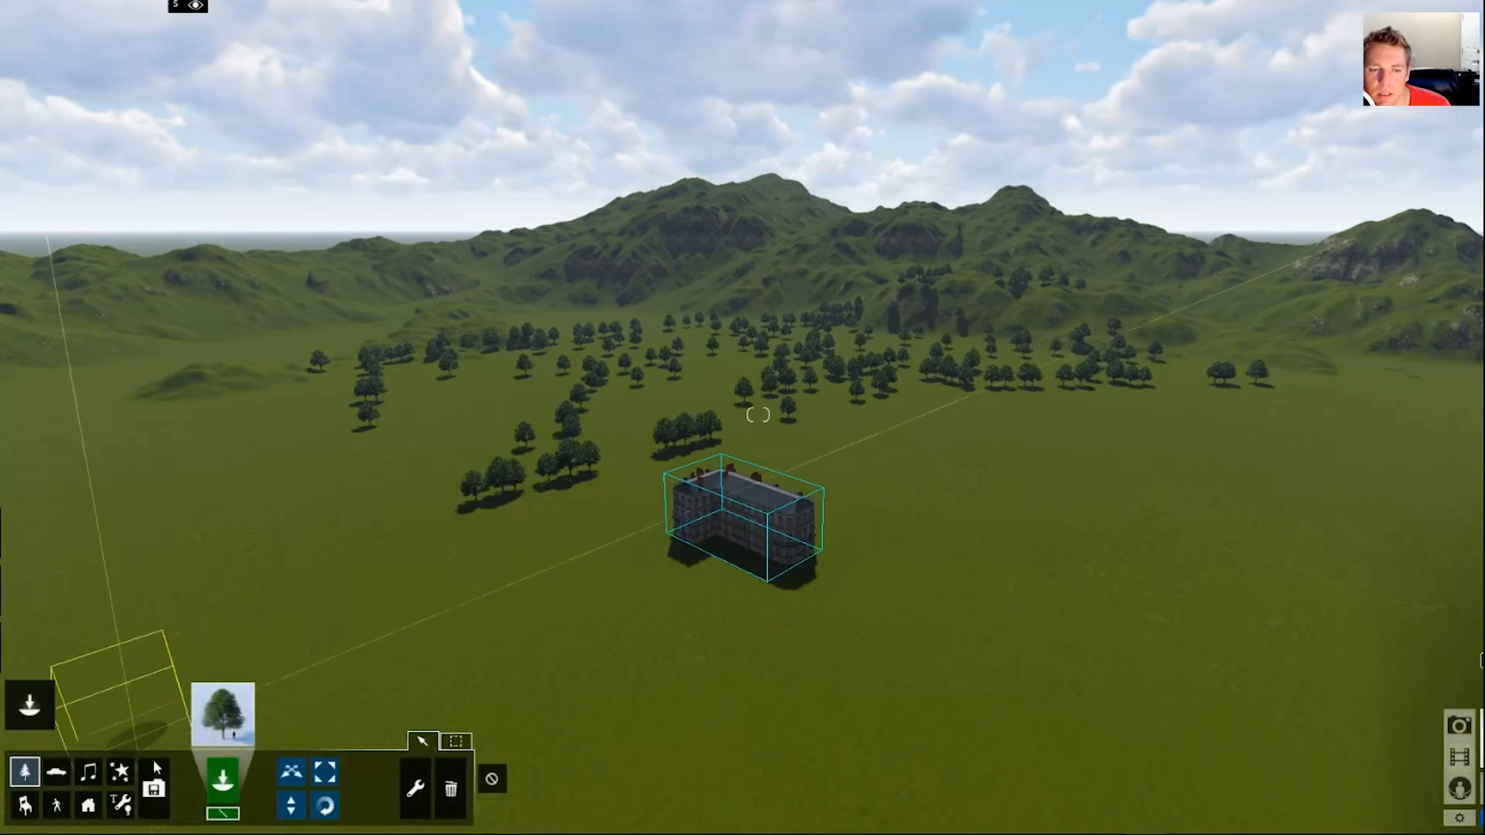
Select all objects identical to one of the scattered trees and delete them together with the building
left_click(415, 789)
left_click(473, 499)
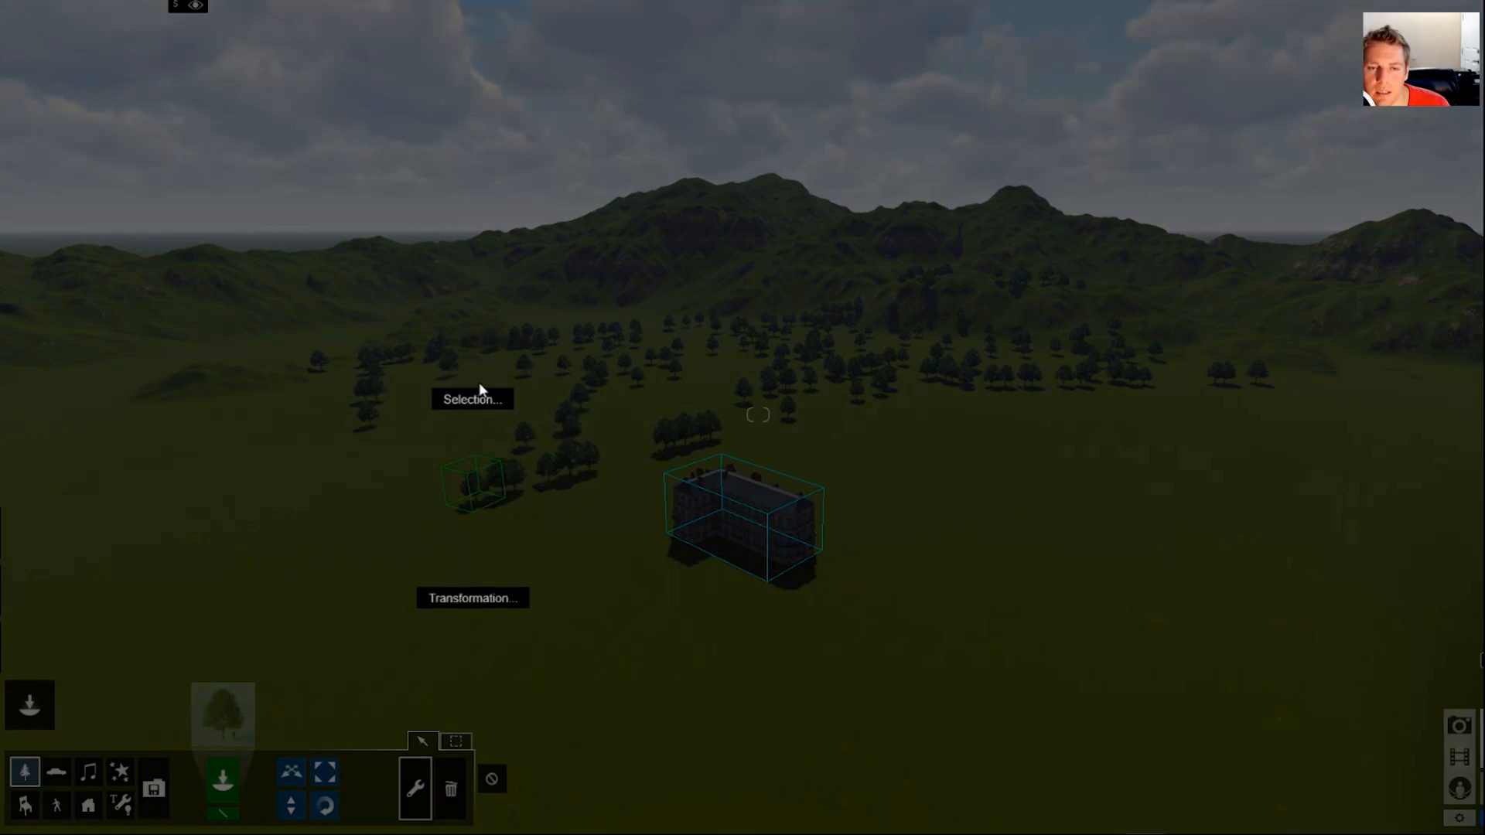
left_click(490, 440)
left_click(480, 499)
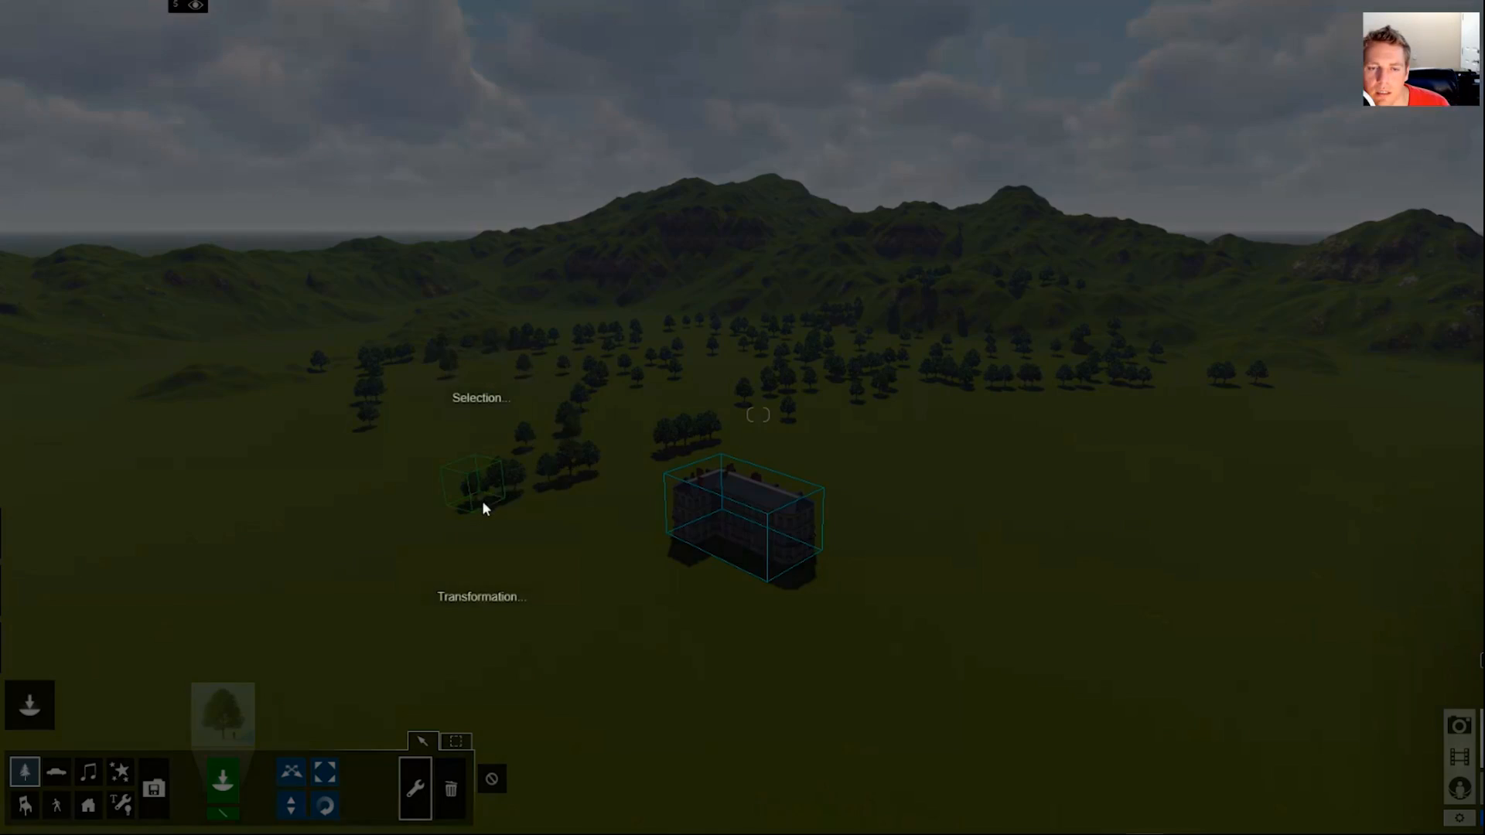
left_click(481, 500)
left_click(477, 502)
left_click(481, 405)
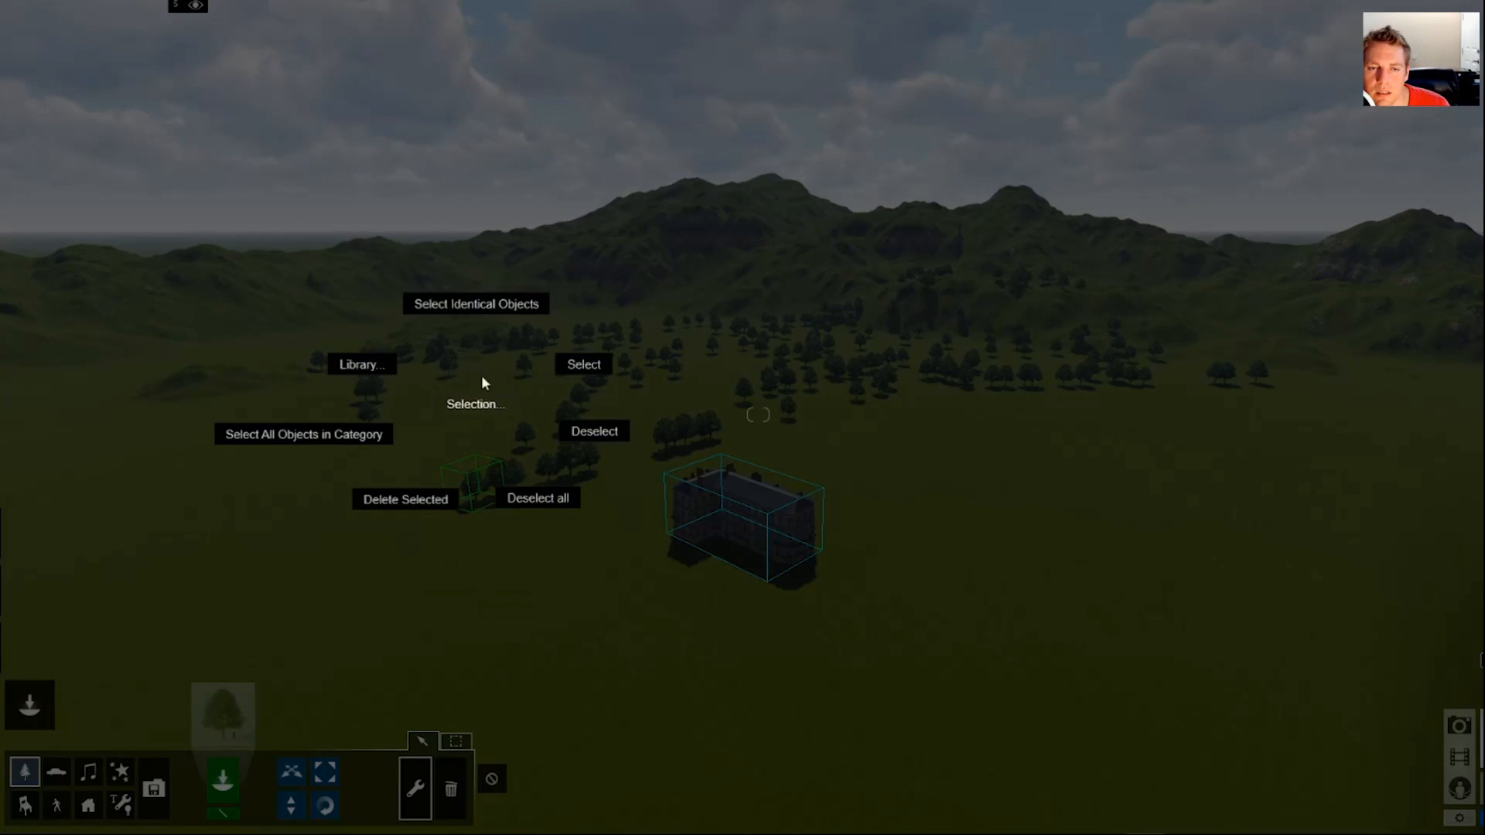
left_click(476, 304)
key("Delete")
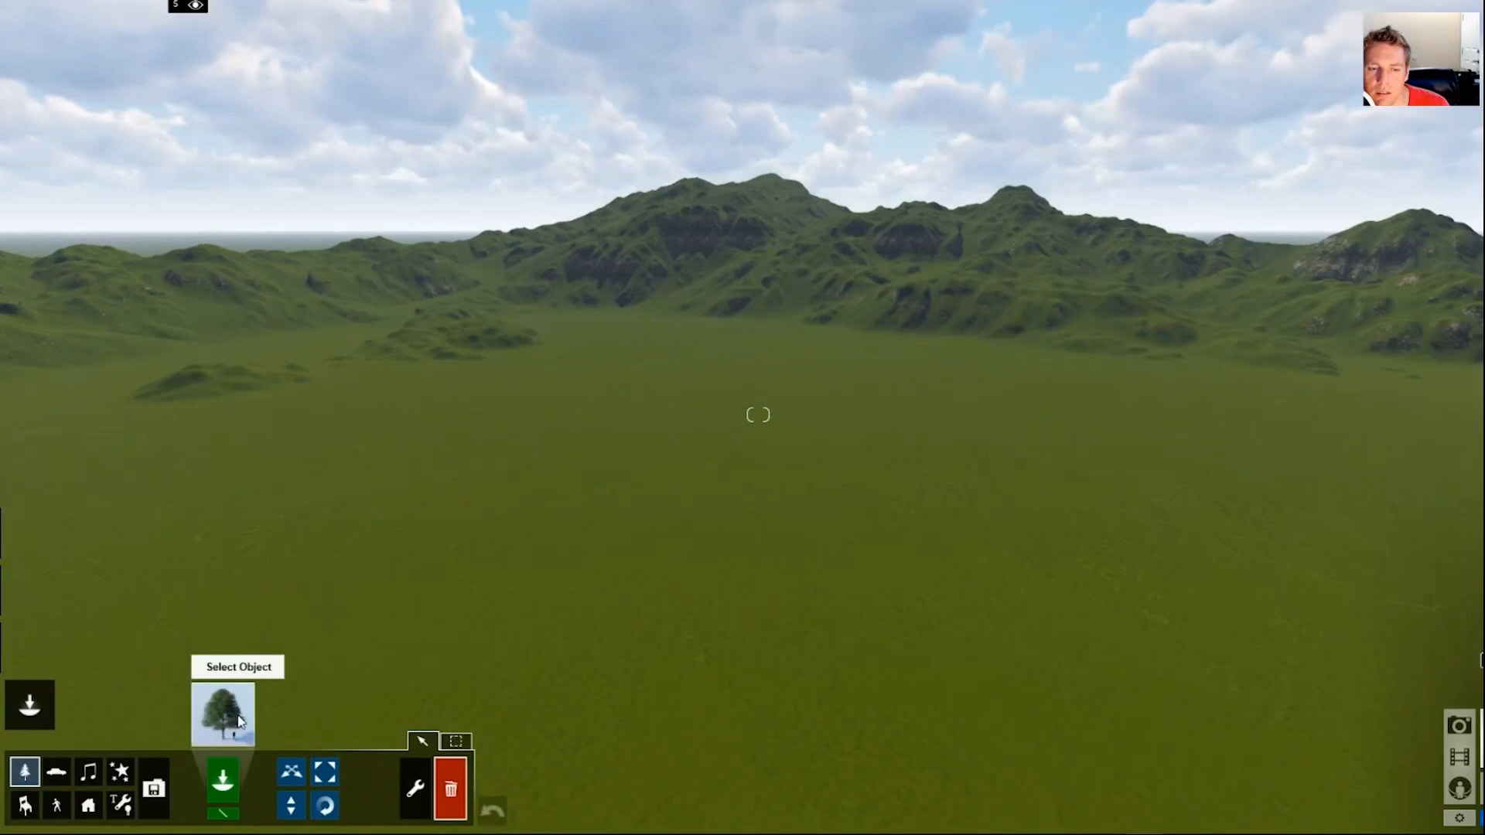
Place ApartmentBlock_004 from the Outdoor library's buildings on the empty flat terrain
left_click(232, 711)
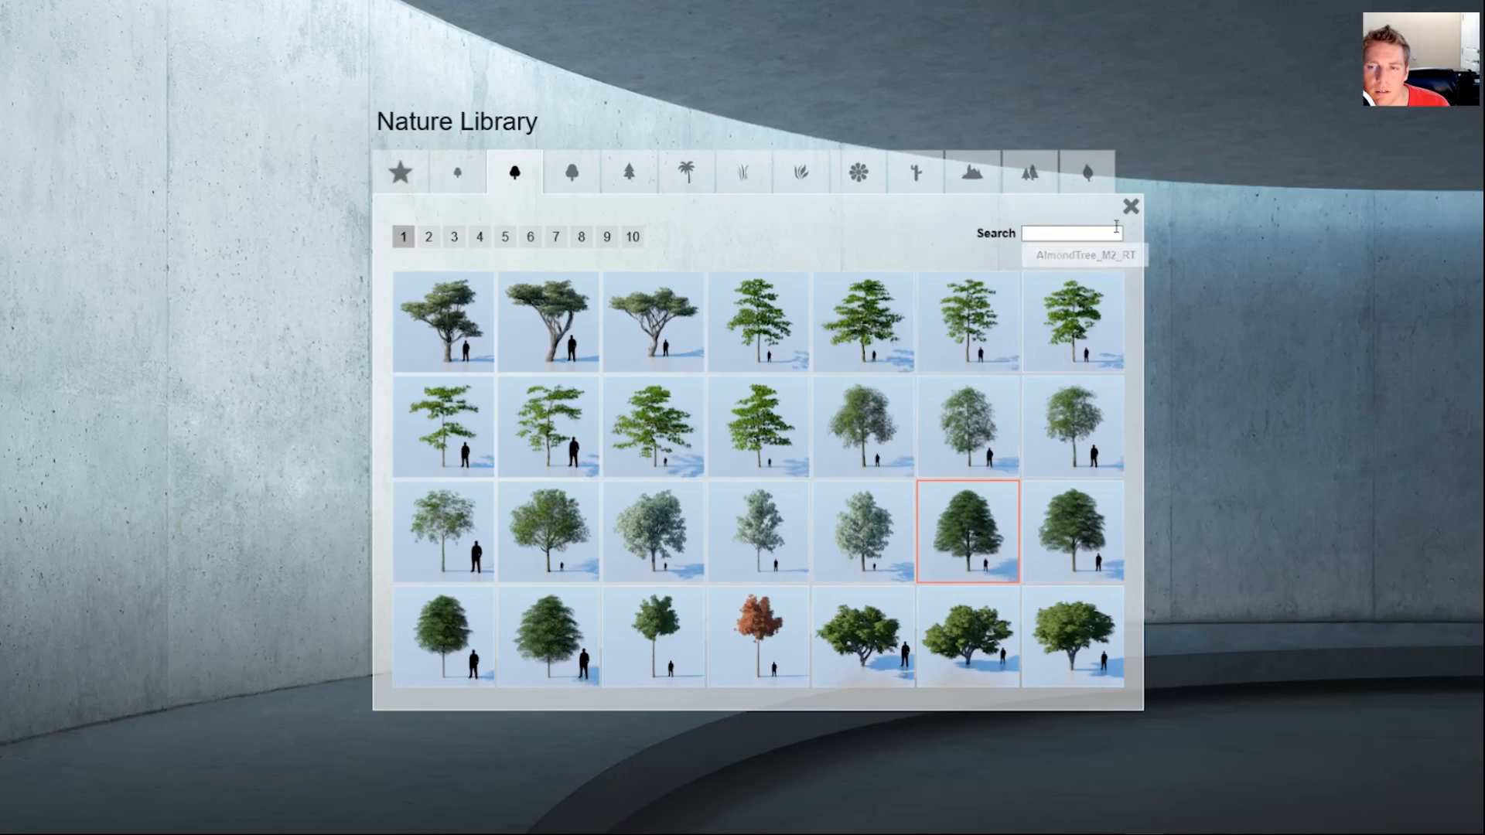
left_click(1134, 210)
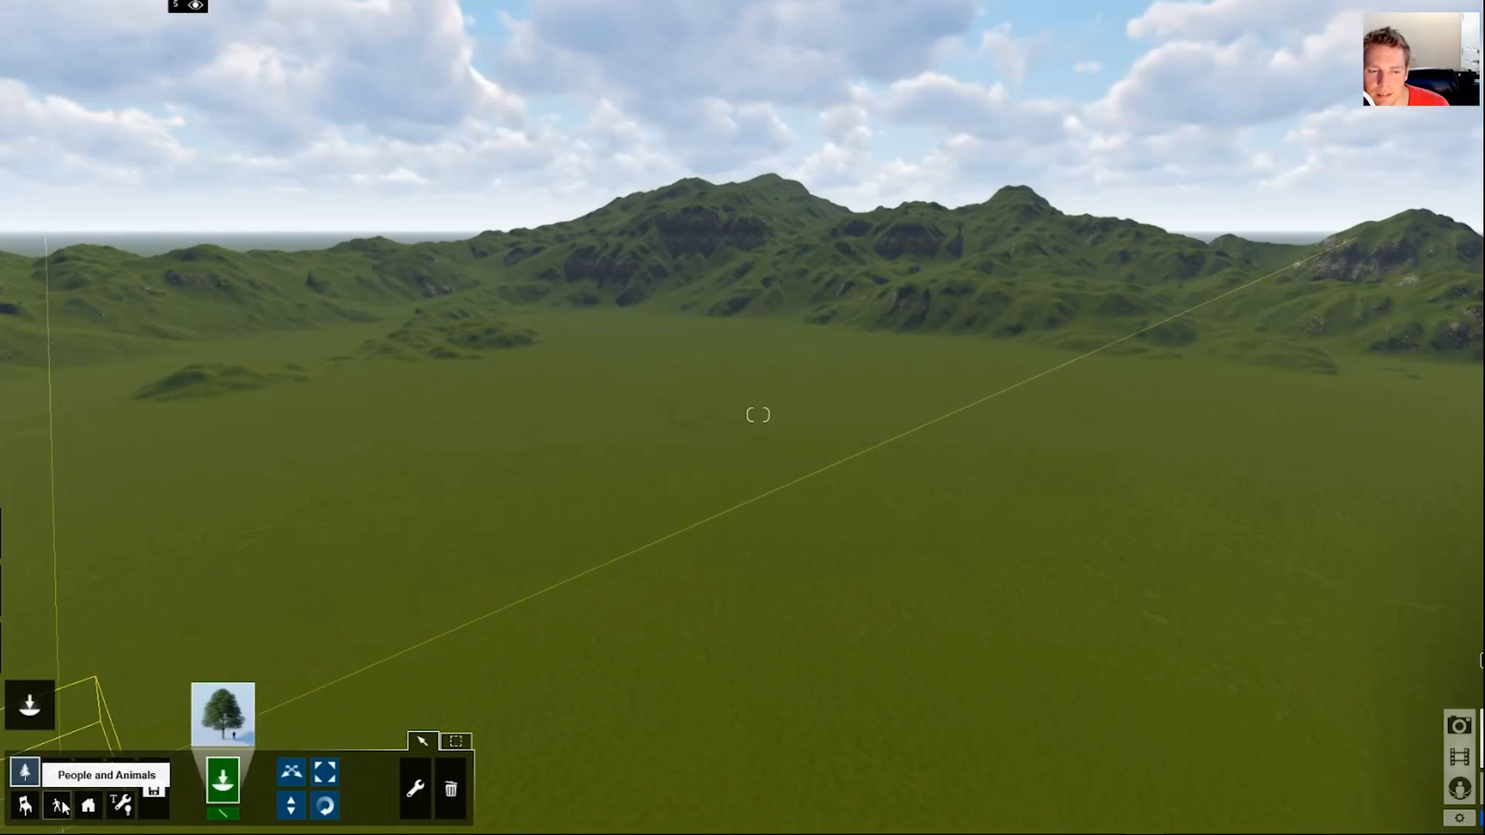
left_click(87, 807)
left_click(223, 711)
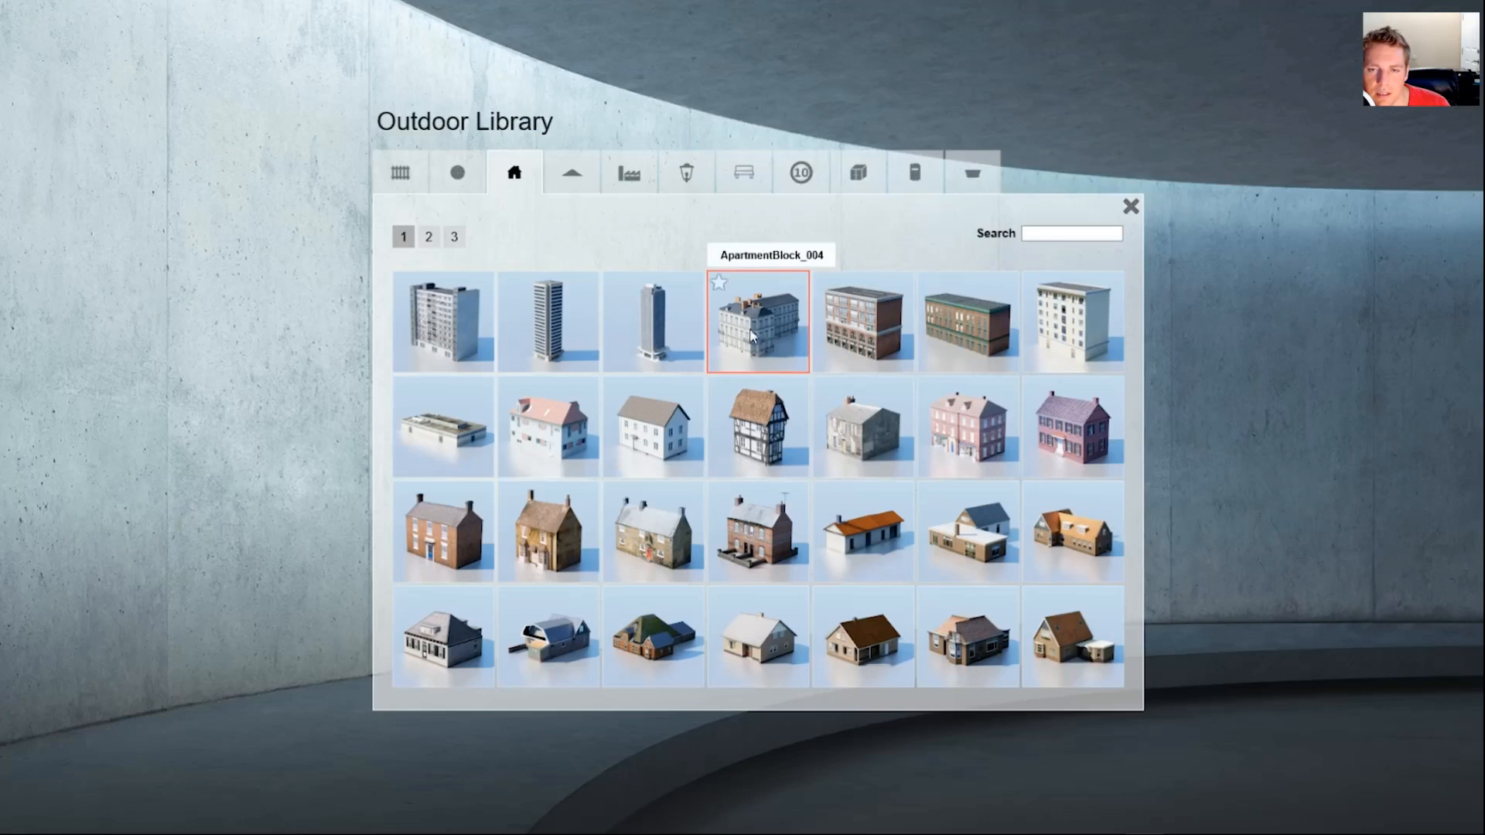
left_click(757, 341)
left_click(680, 531)
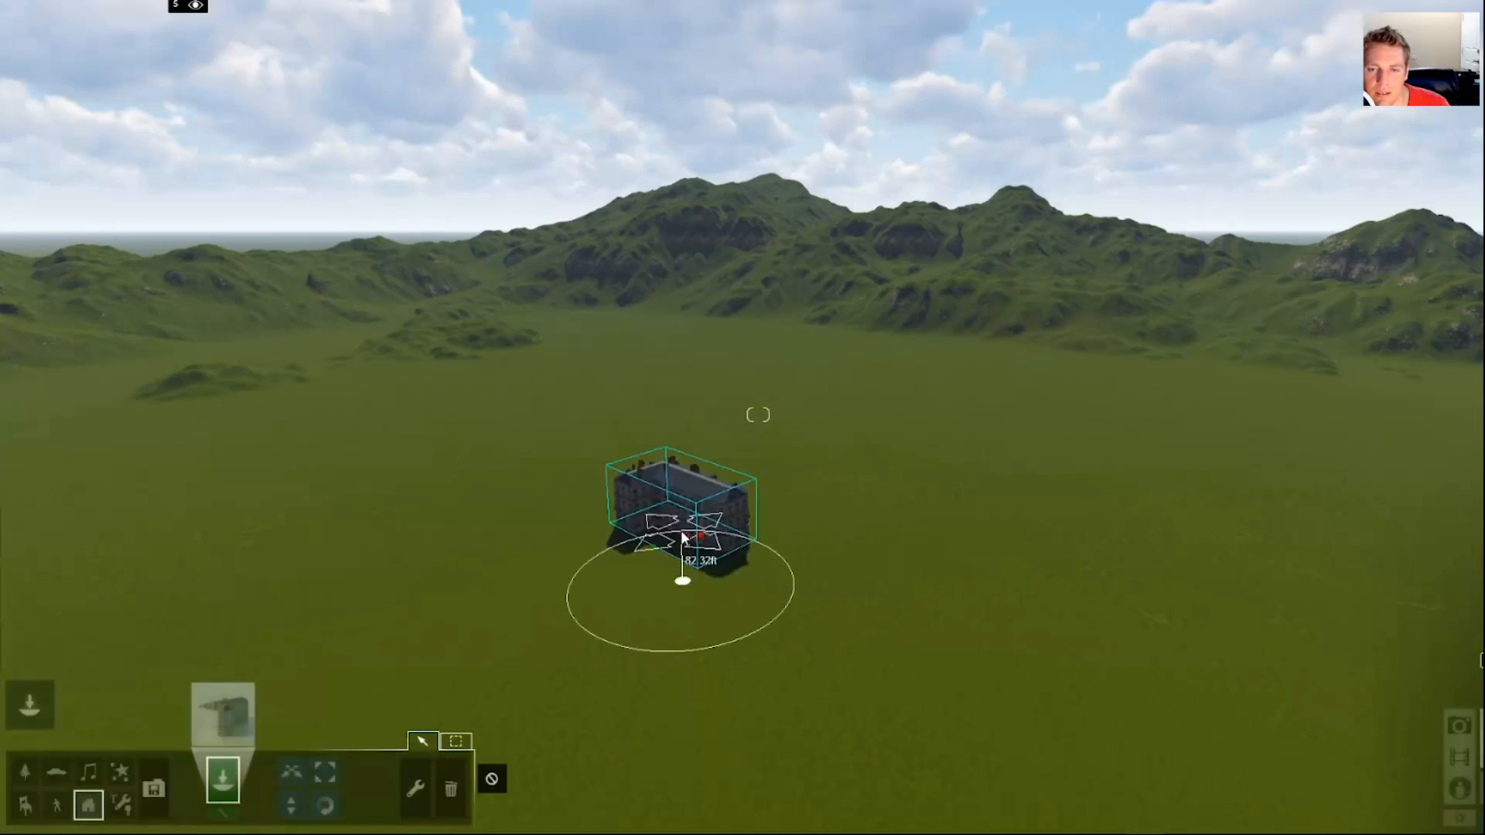
Place several overlapping clusters of ten Bur_Oak-L_RT trees on the grass beside the building
left_click(26, 771)
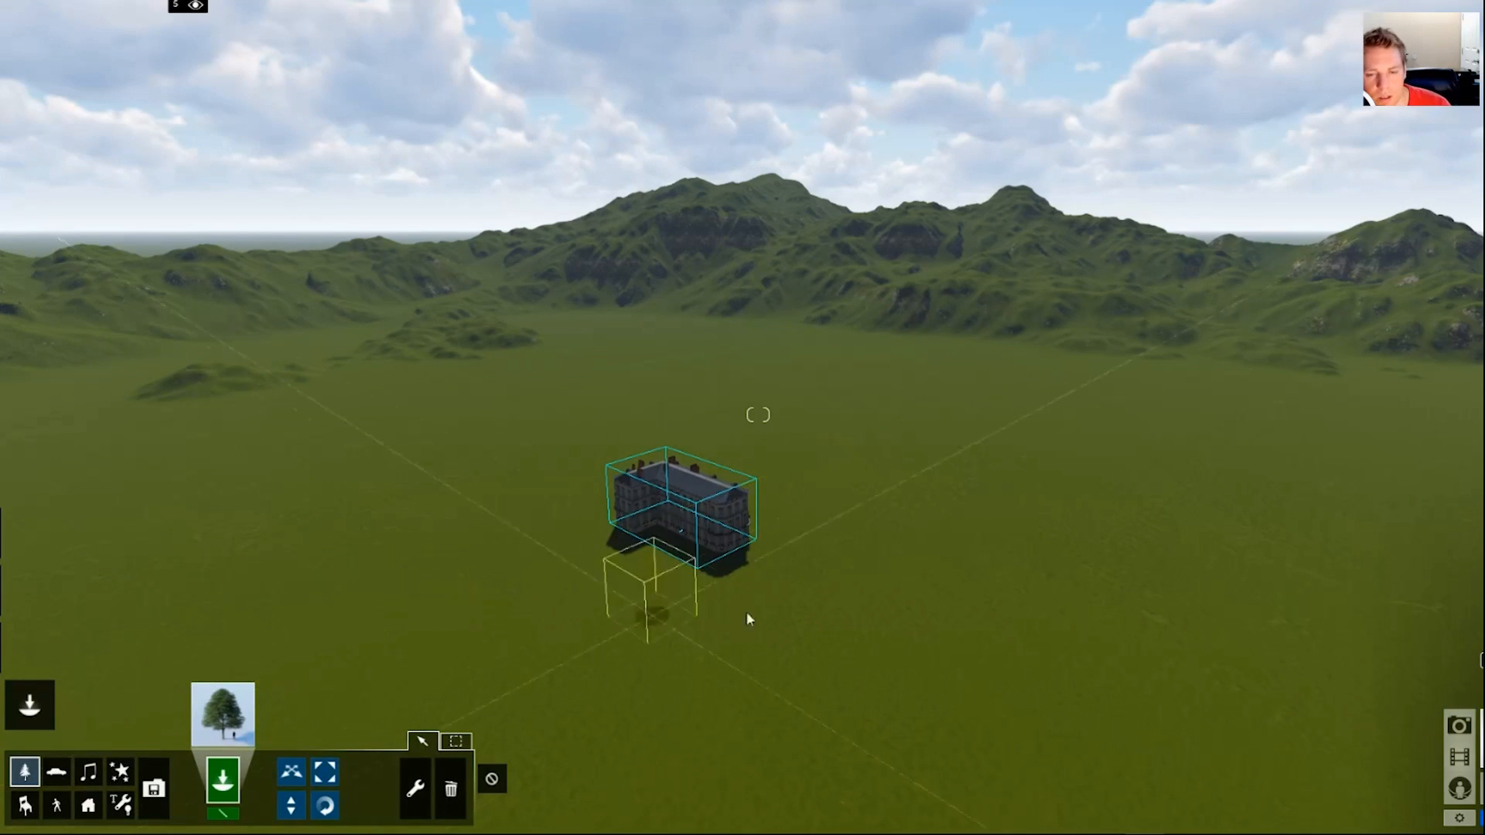
left_click(1015, 595)
left_click(1015, 523, "ctrl")
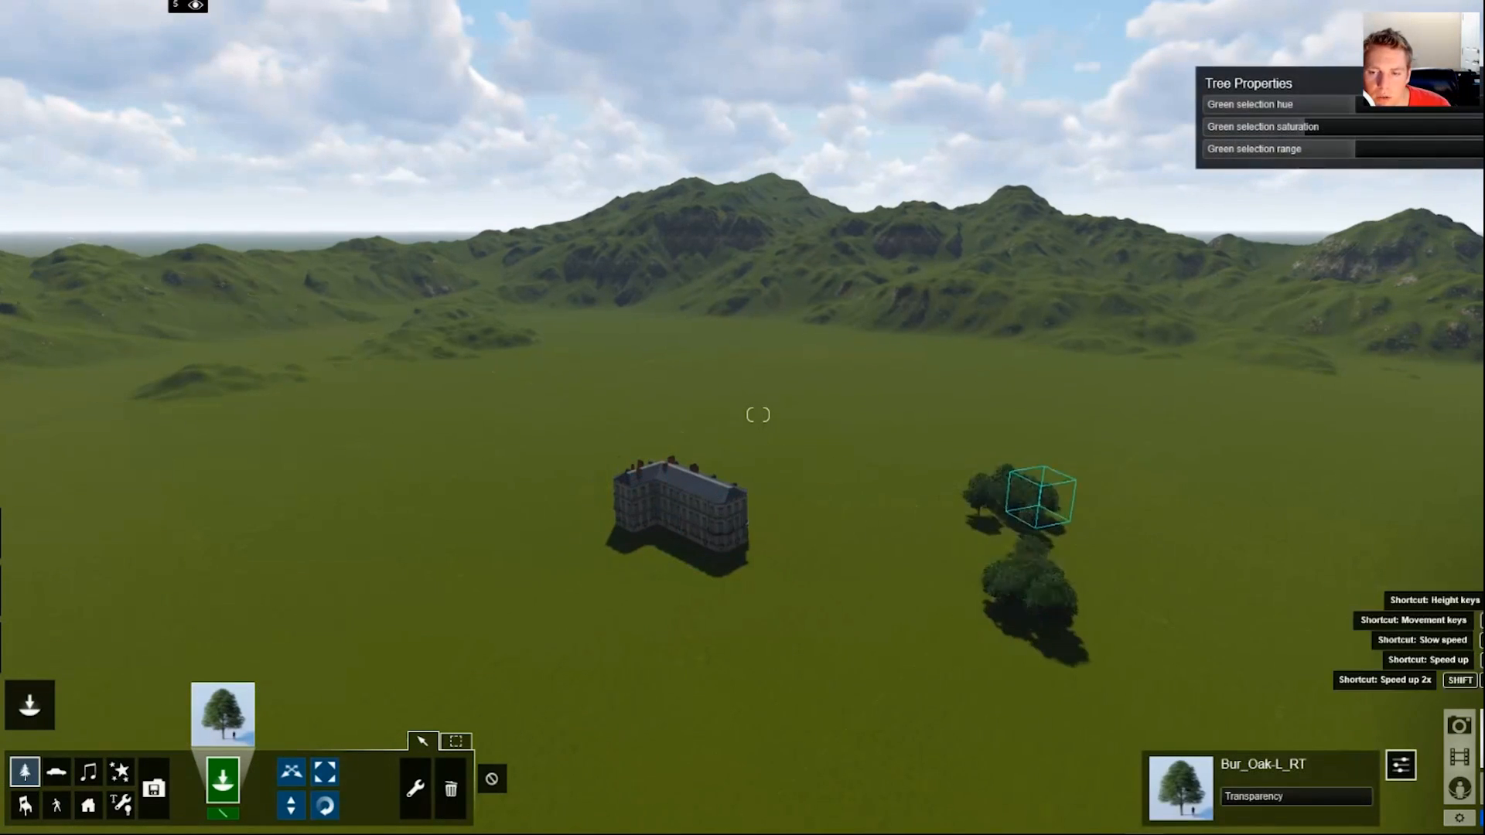
key("w")
right_click_drag(1014, 523, 1206, 561)
right_click_drag(1160, 495, 1136, 522)
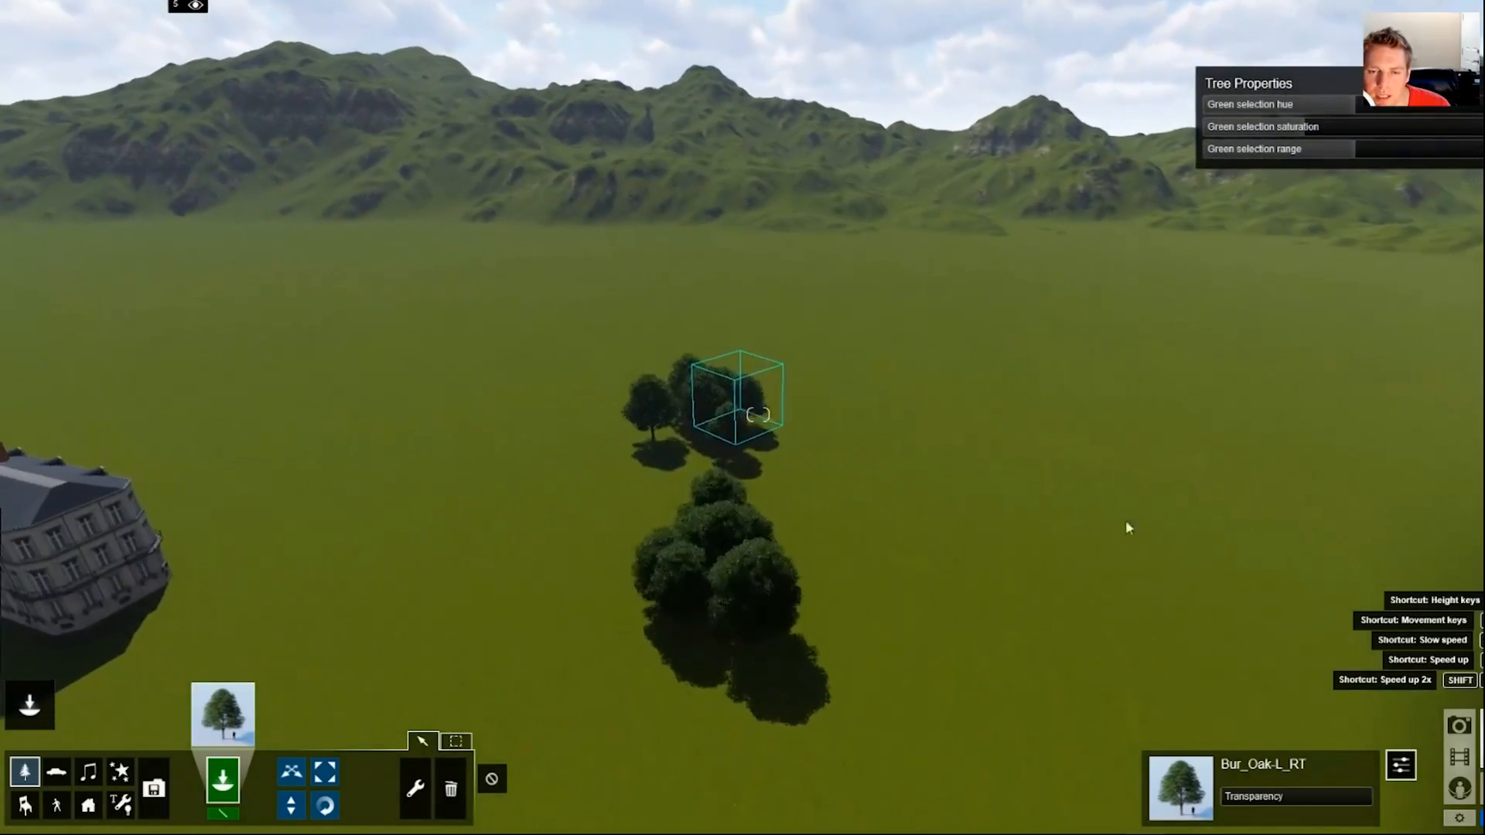
left_click(860, 489, "ctrl")
left_click(621, 518, "ctrl")
left_click(625, 337, "ctrl")
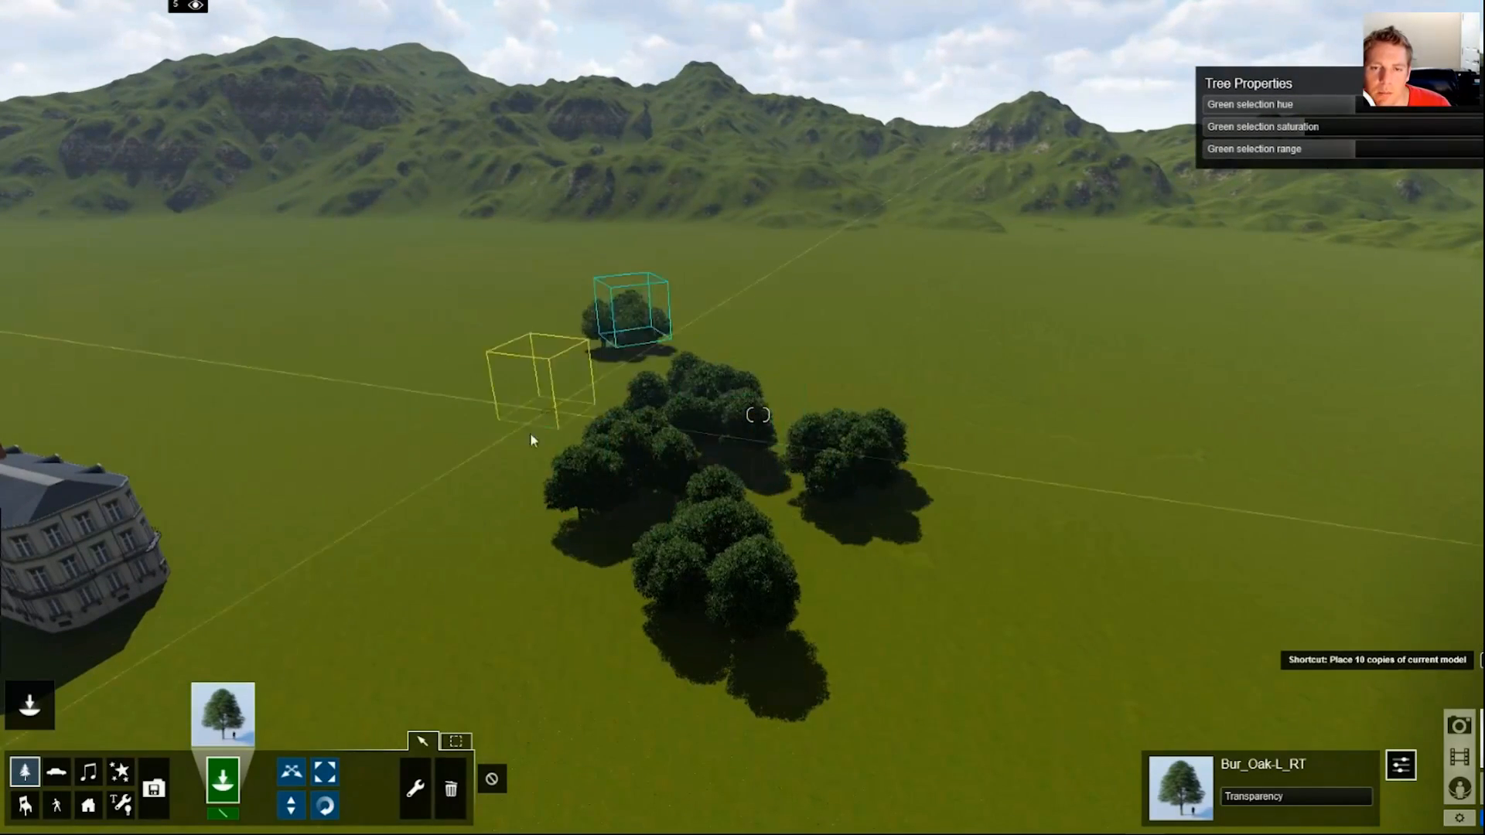
left_click(532, 435, "ctrl")
left_click(674, 371)
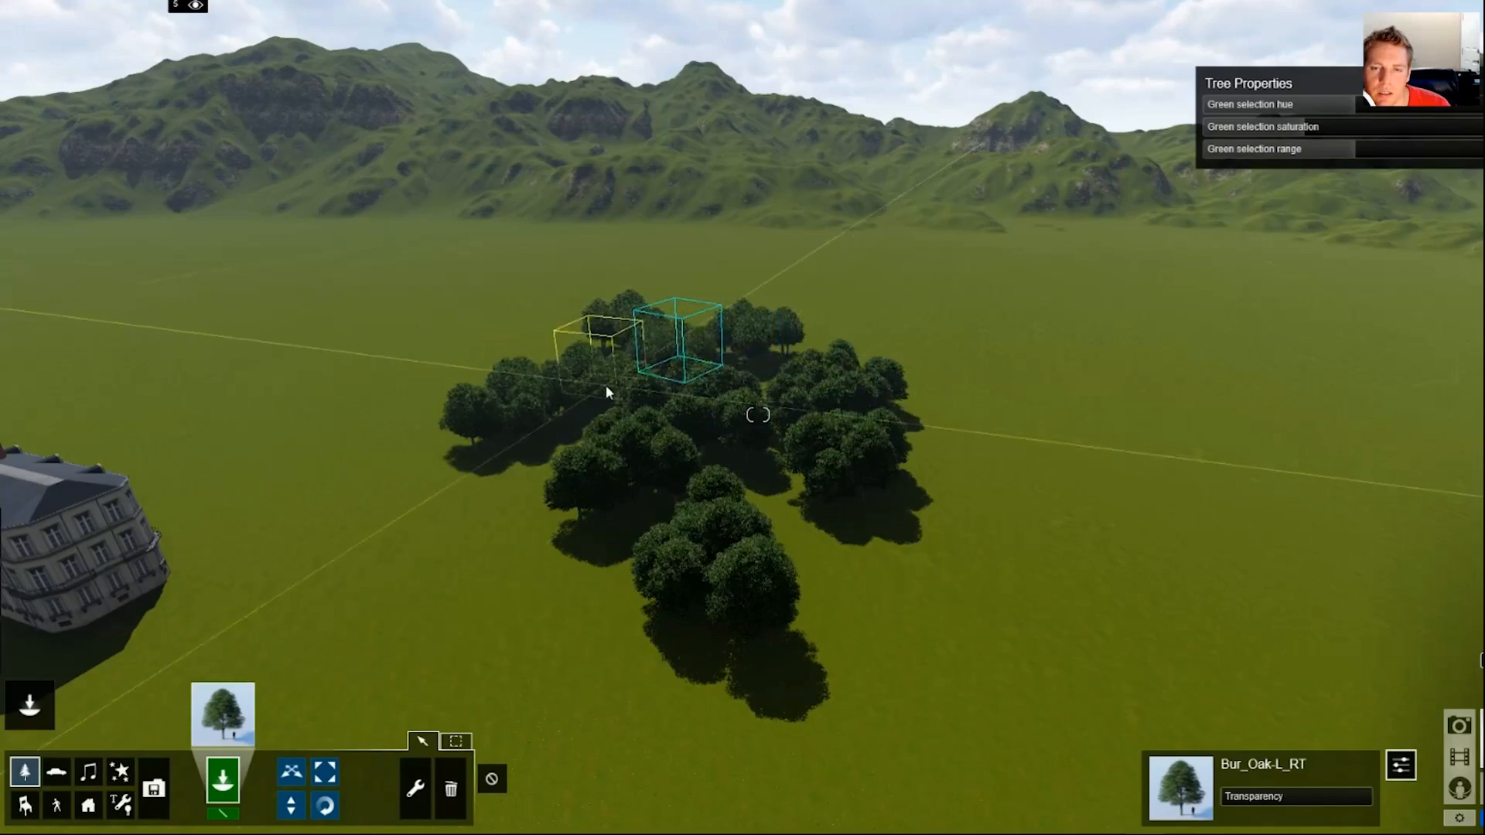
Box-select all the clustered oak trees beside the building and delete them
key("q")
key("q")
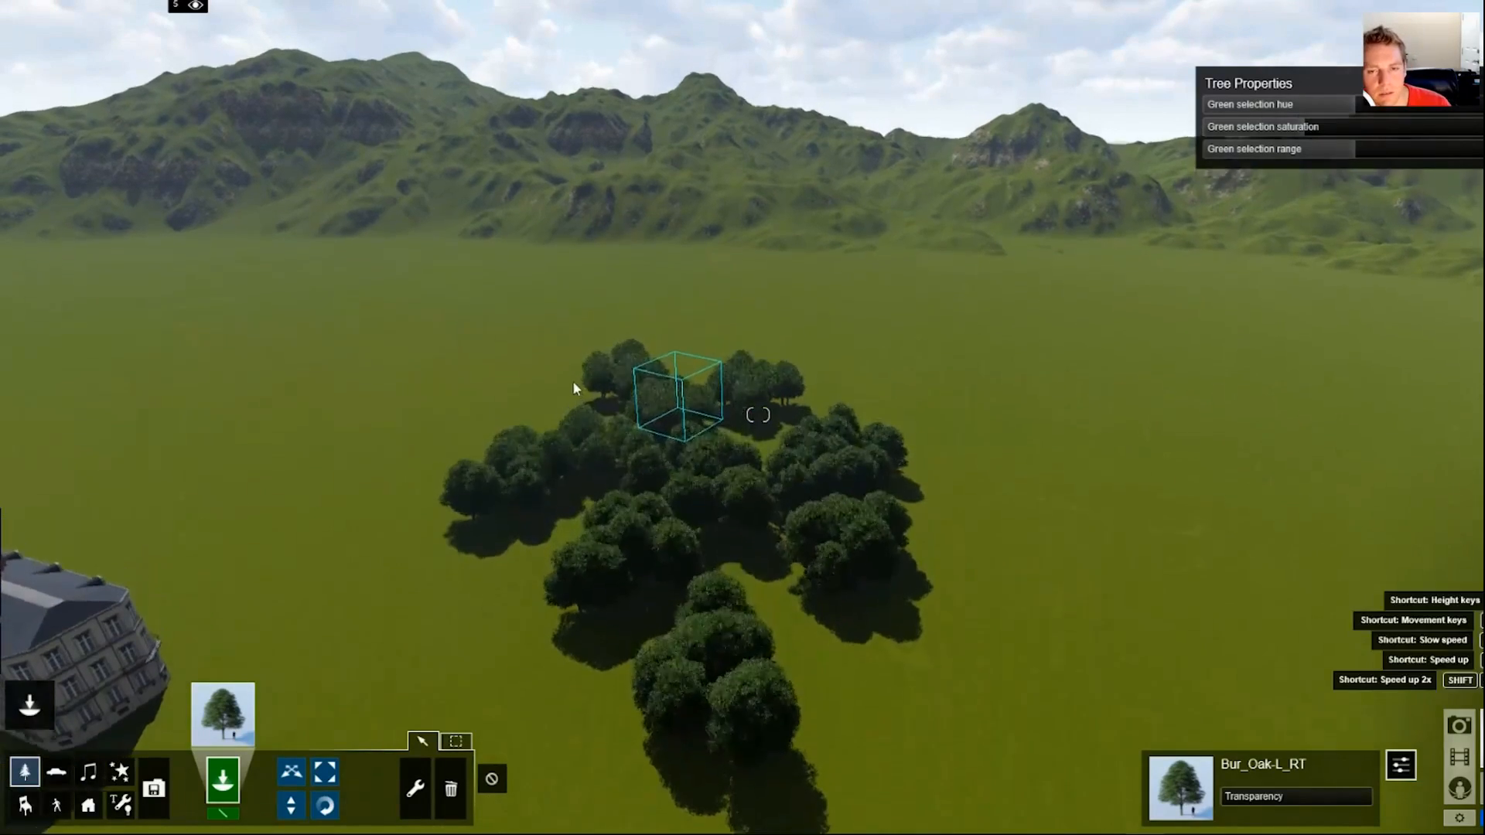
key("q")
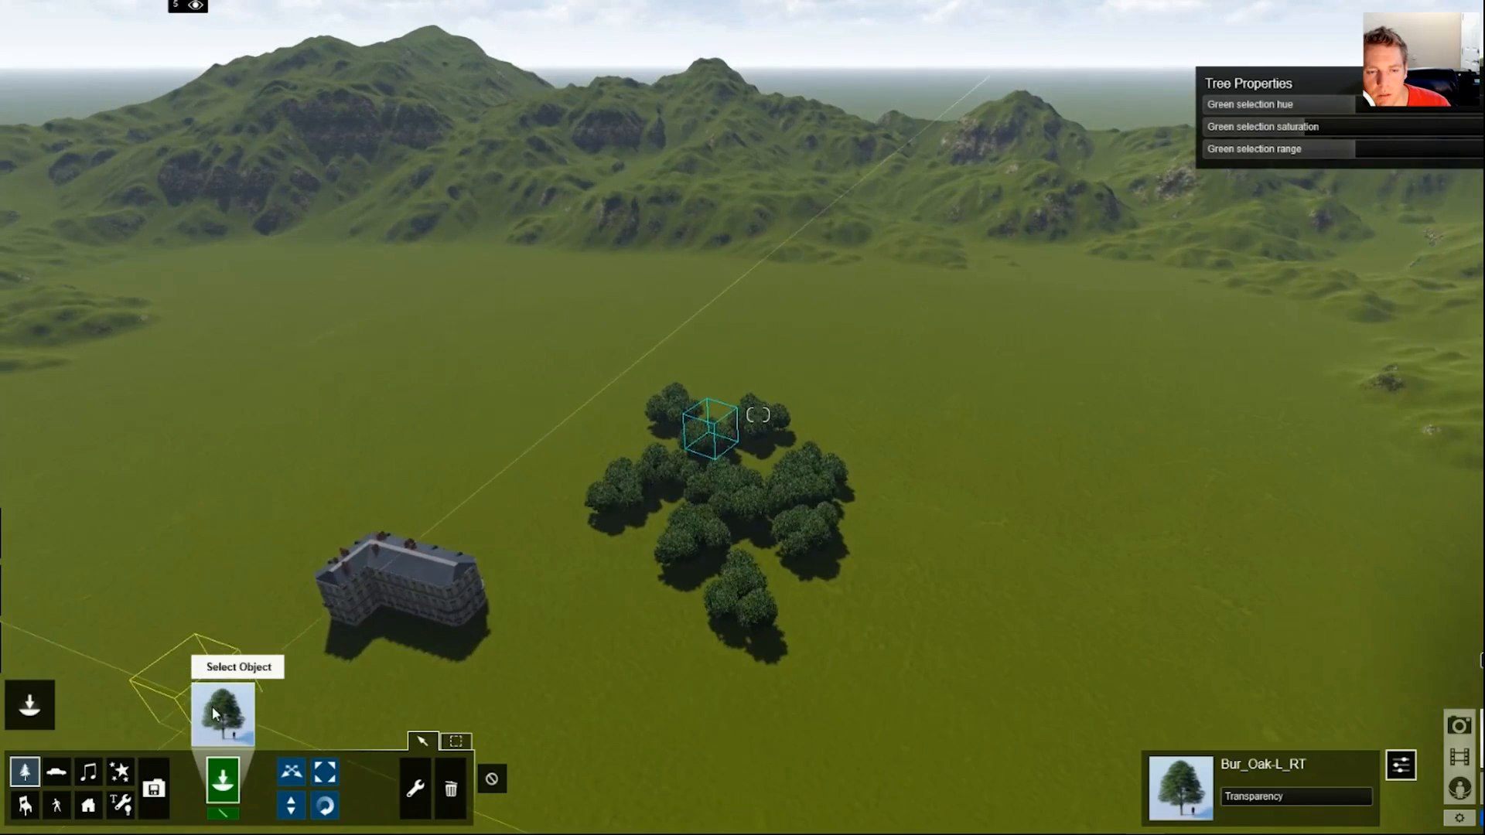
left_click(213, 707)
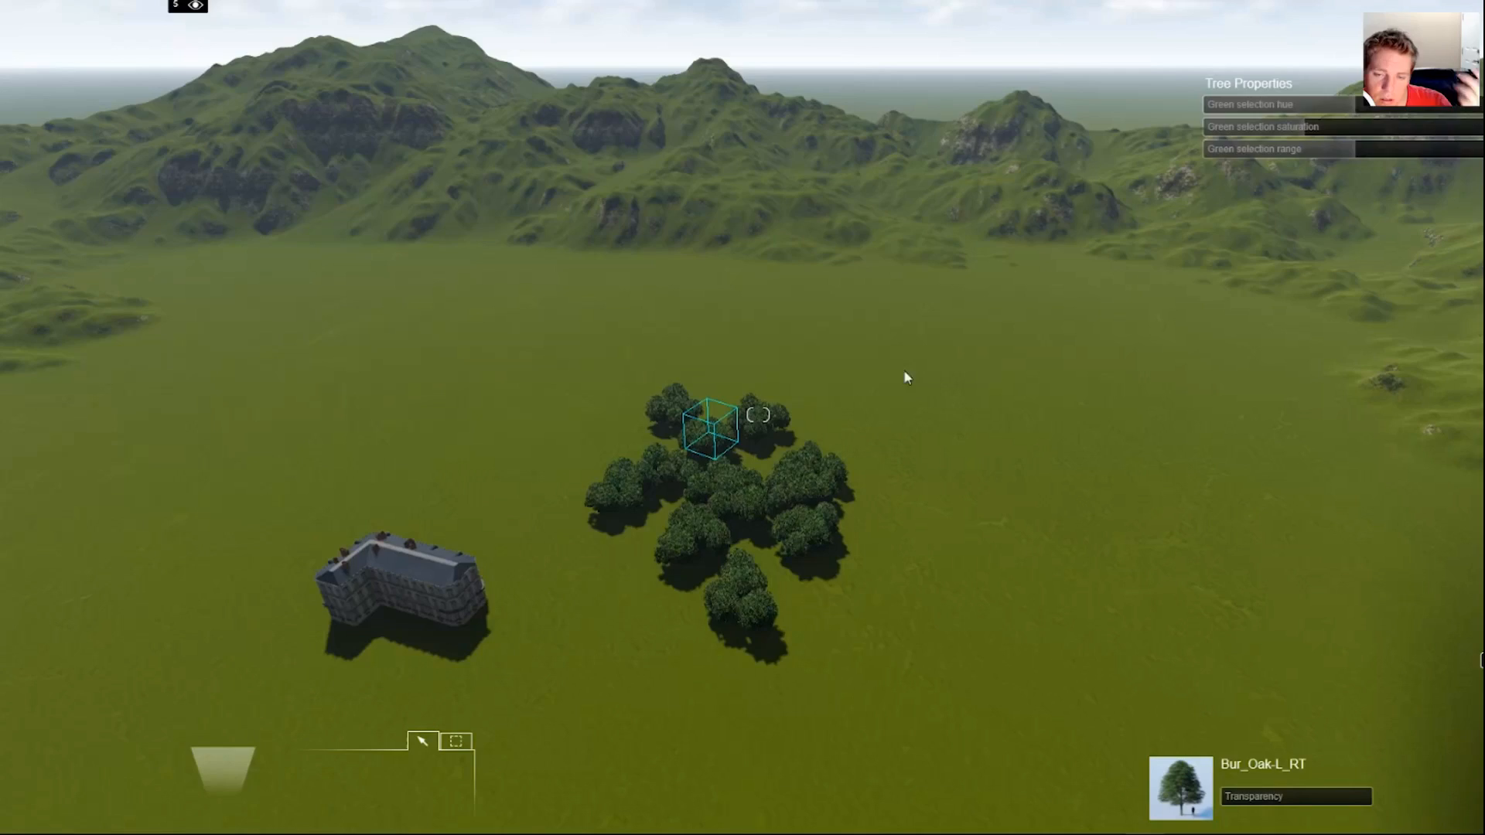
left_click(1131, 207)
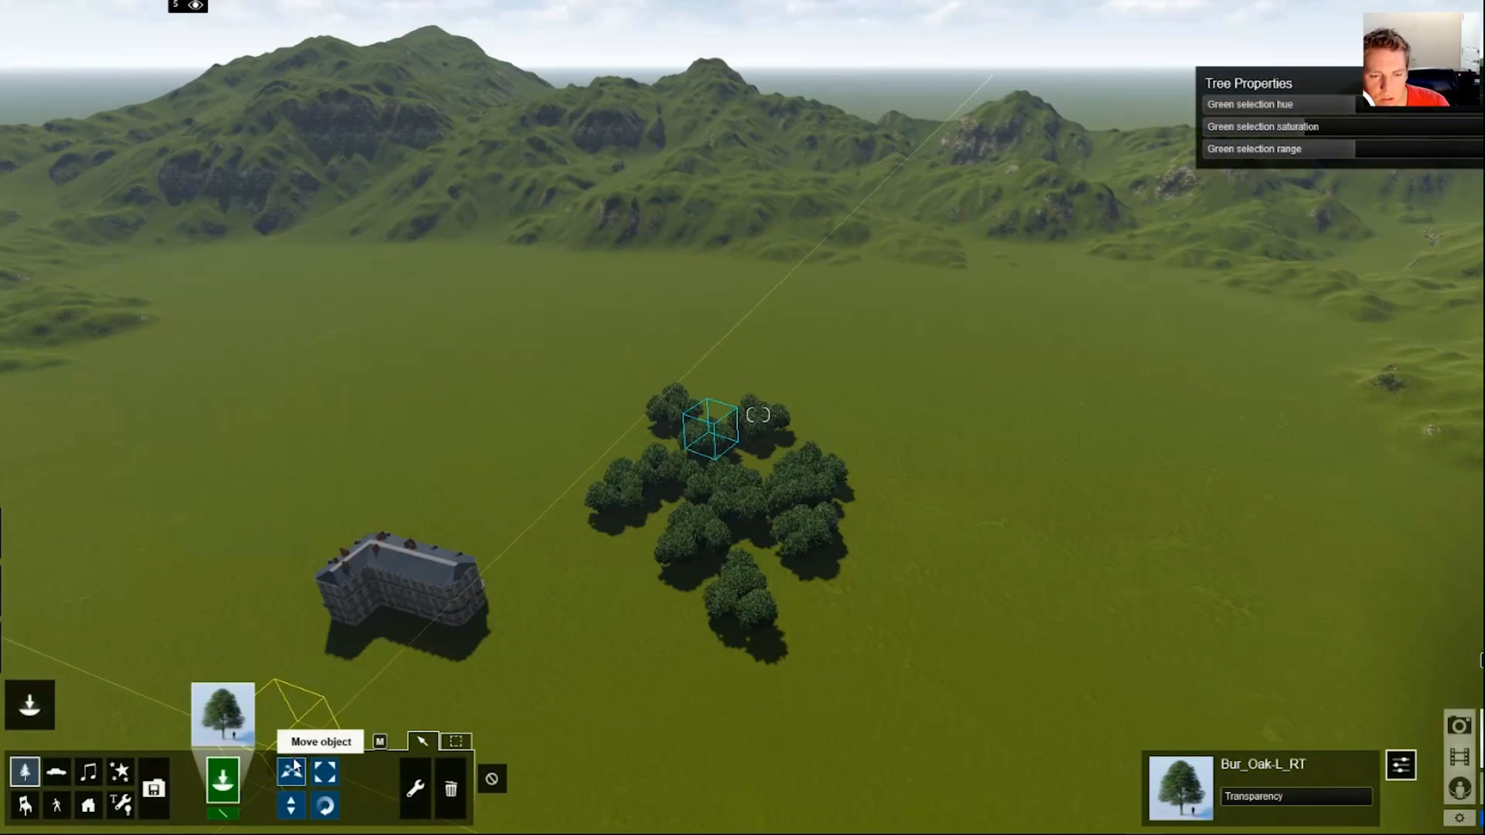
left_click_drag(928, 722, 578, 264, "ctrl")
left_click(451, 783)
left_click(598, 517)
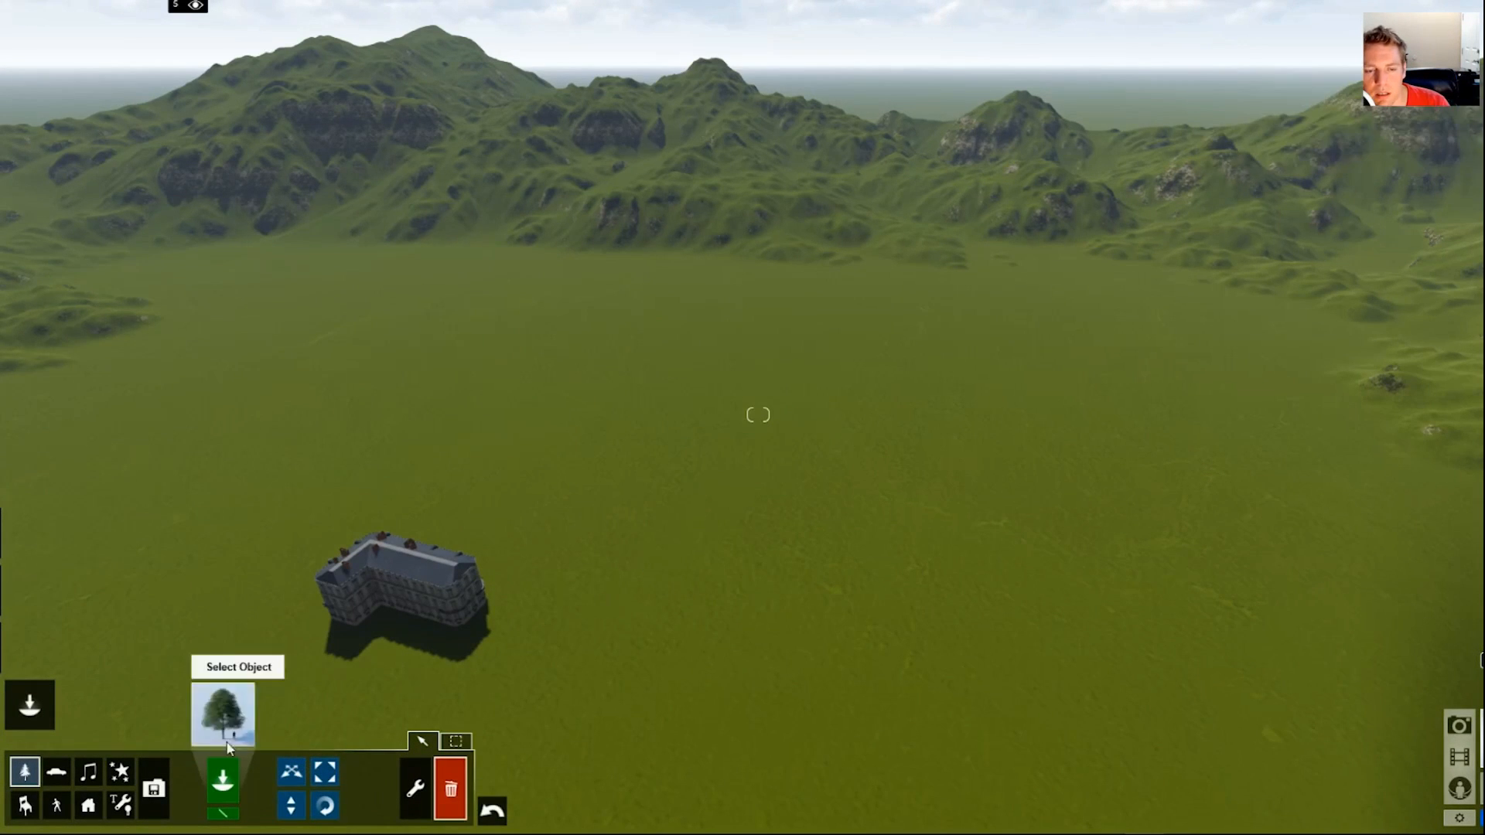
Mass-place Bur_Oak-L_RT trees along a line on the grass beside the building and add a second broadleaf tree to the mix
left_click(236, 805)
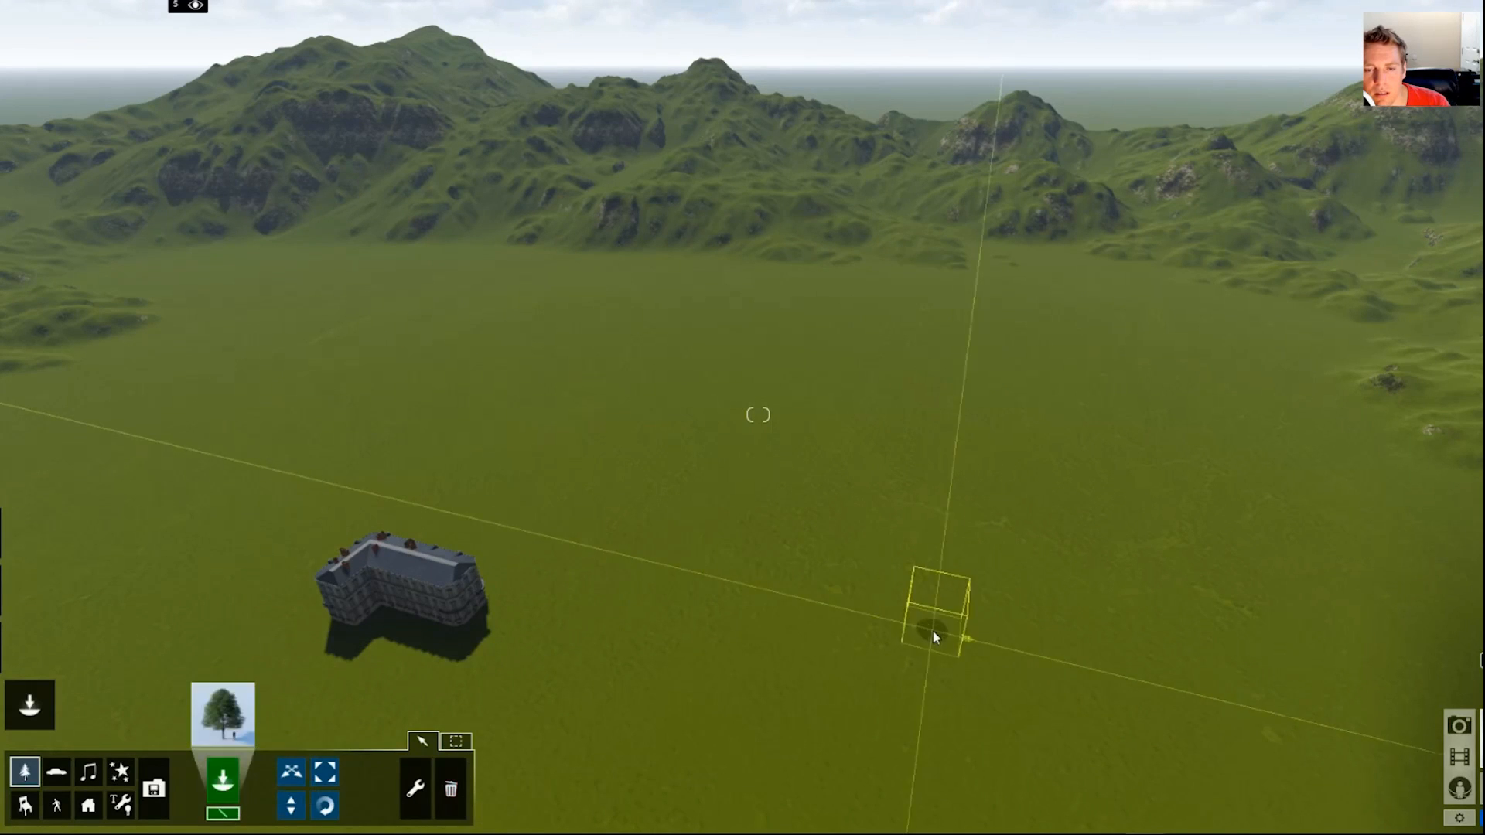
left_click_drag(933, 632, 786, 390)
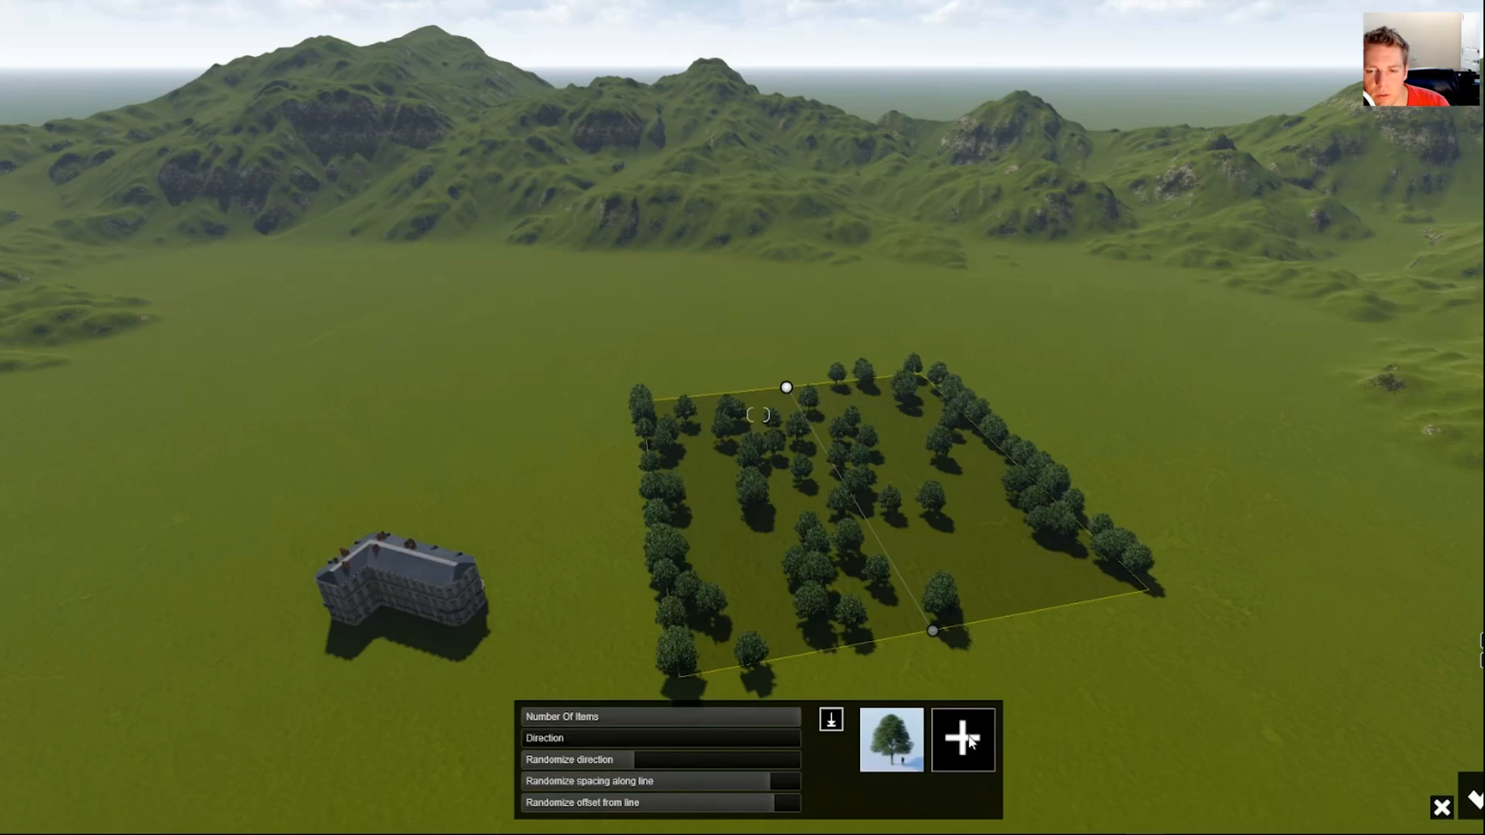
left_click(964, 740)
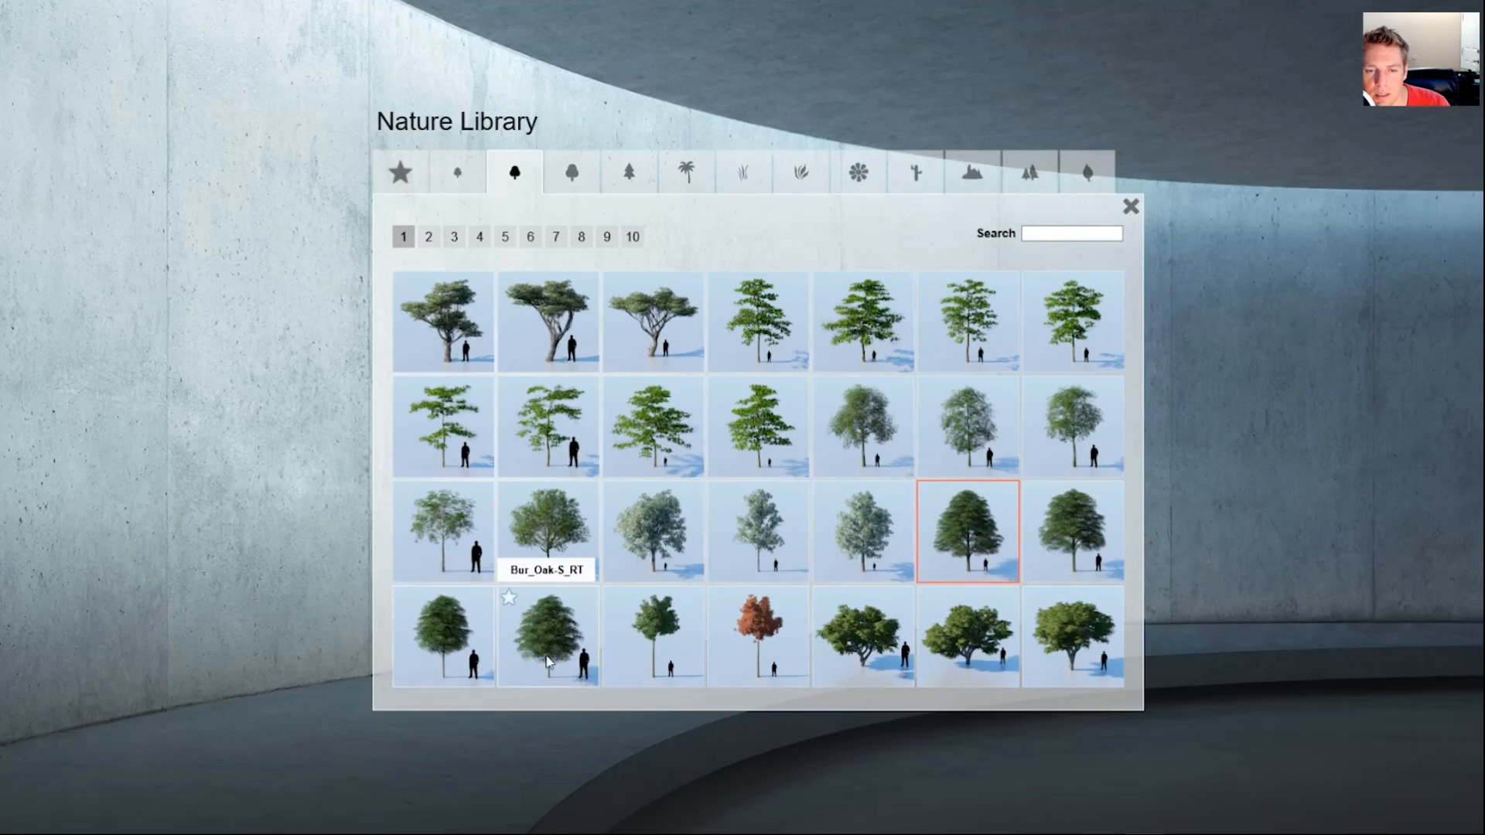
left_click(430, 237)
left_click(640, 546)
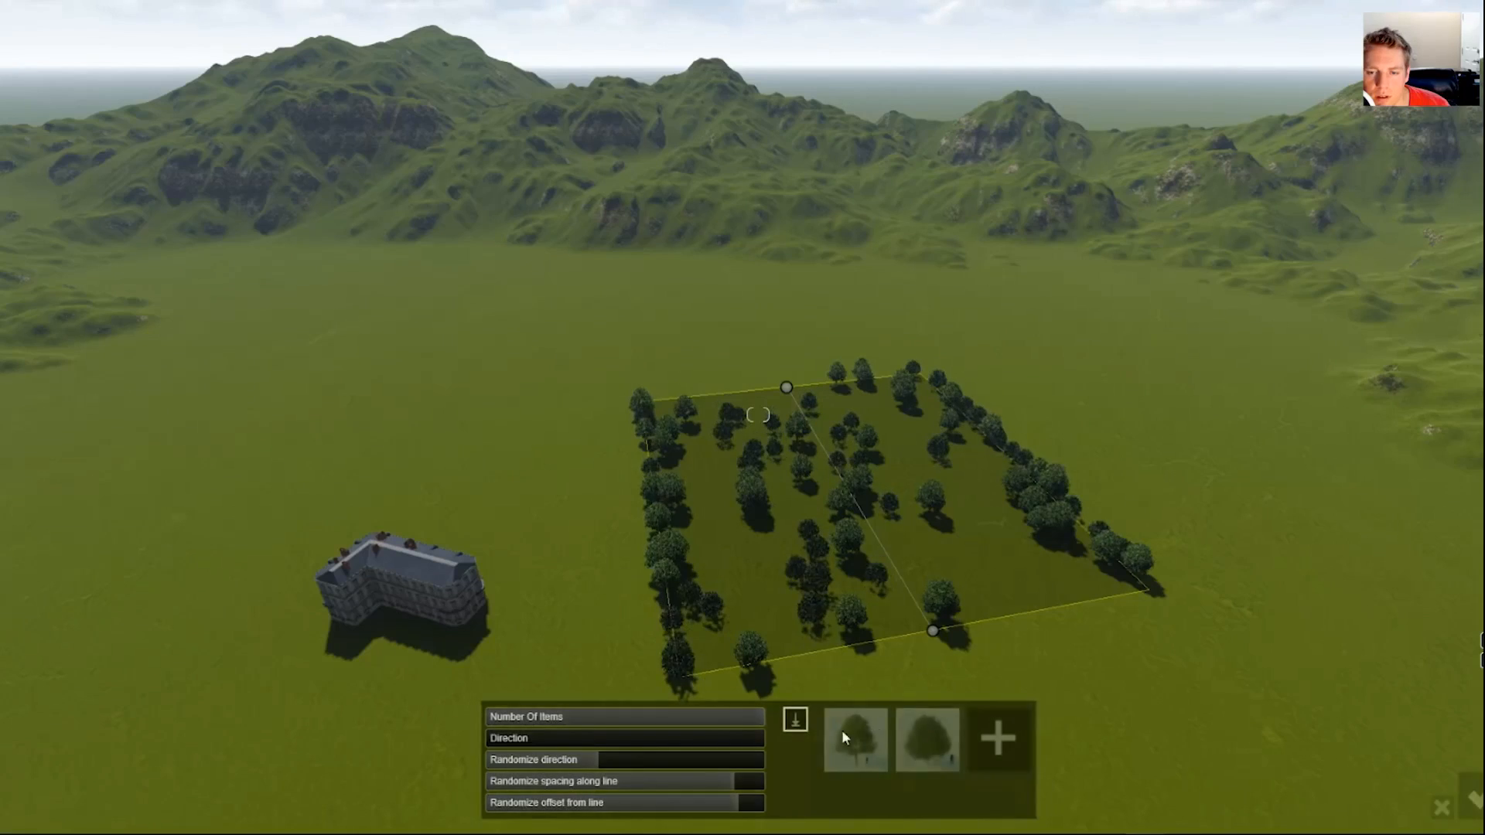
Add the large round Japanese_Zelkova-L tree to the mass placement mix
left_click(841, 730)
left_click(505, 237)
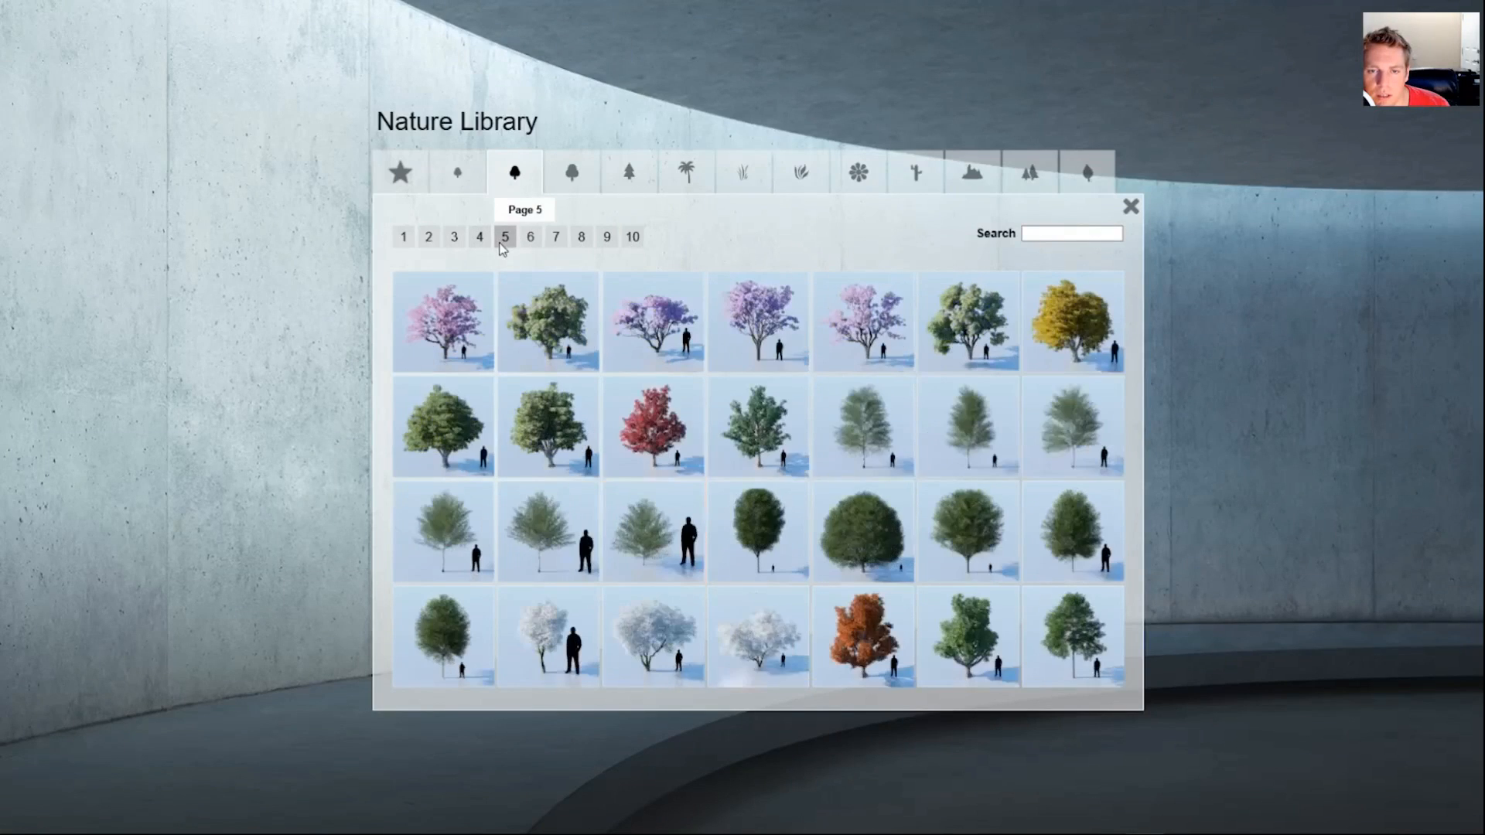
left_click(882, 676)
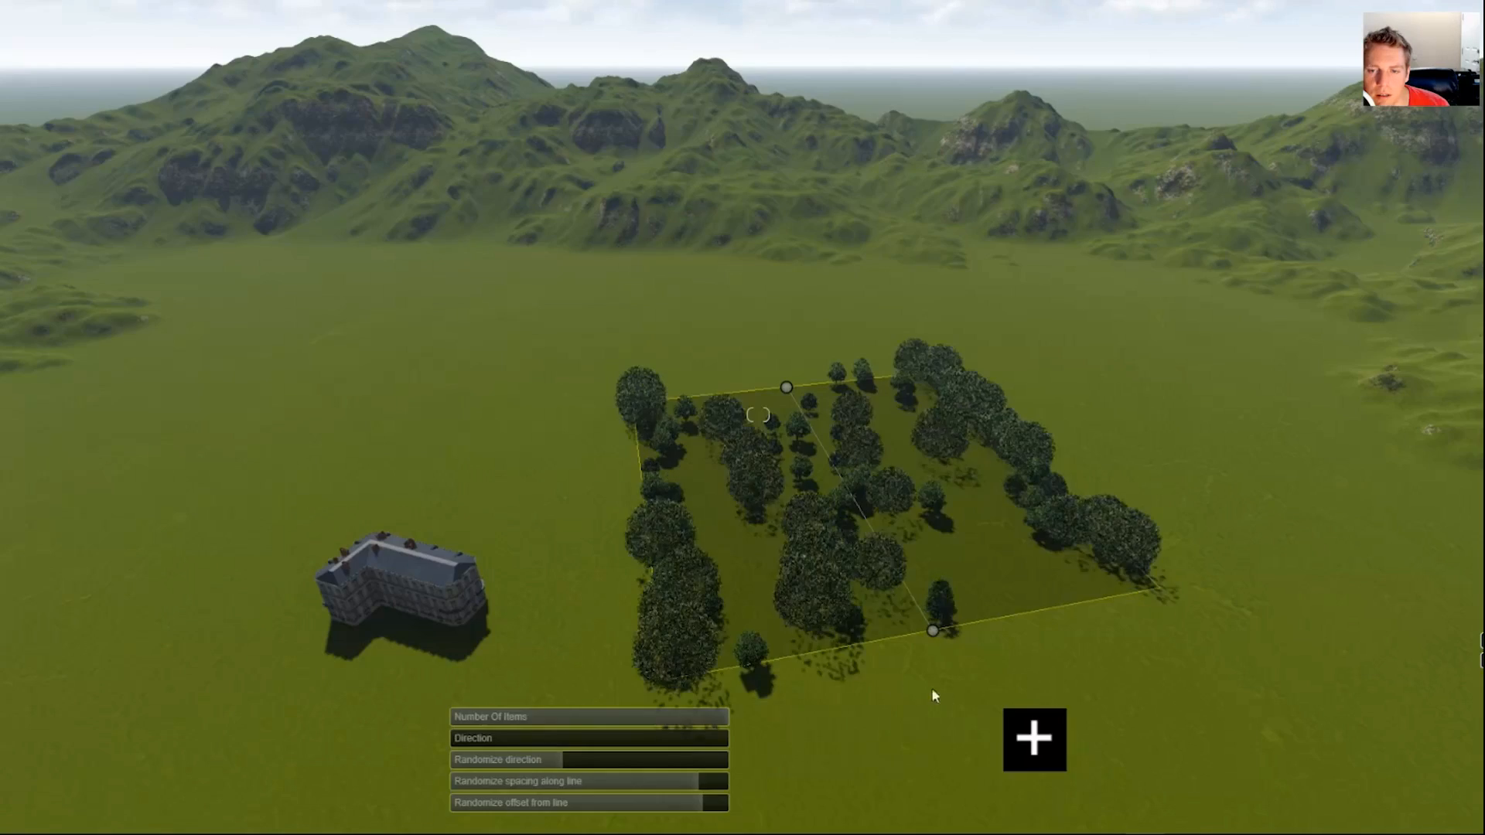
Add two different conifers to the mass placement mix, including NorwaySpruce-L1_RT
left_click(821, 738)
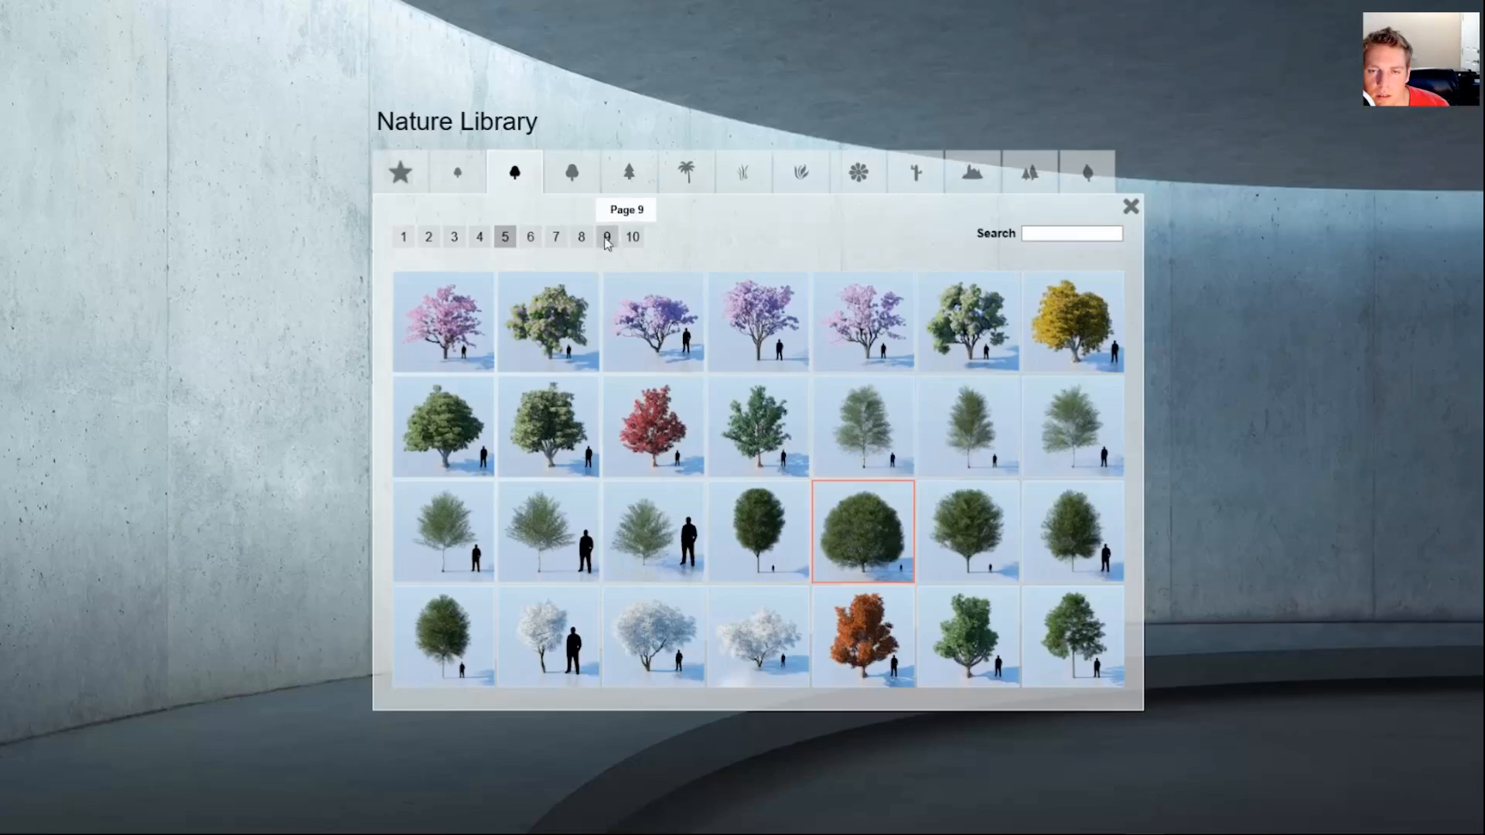
left_click(629, 178)
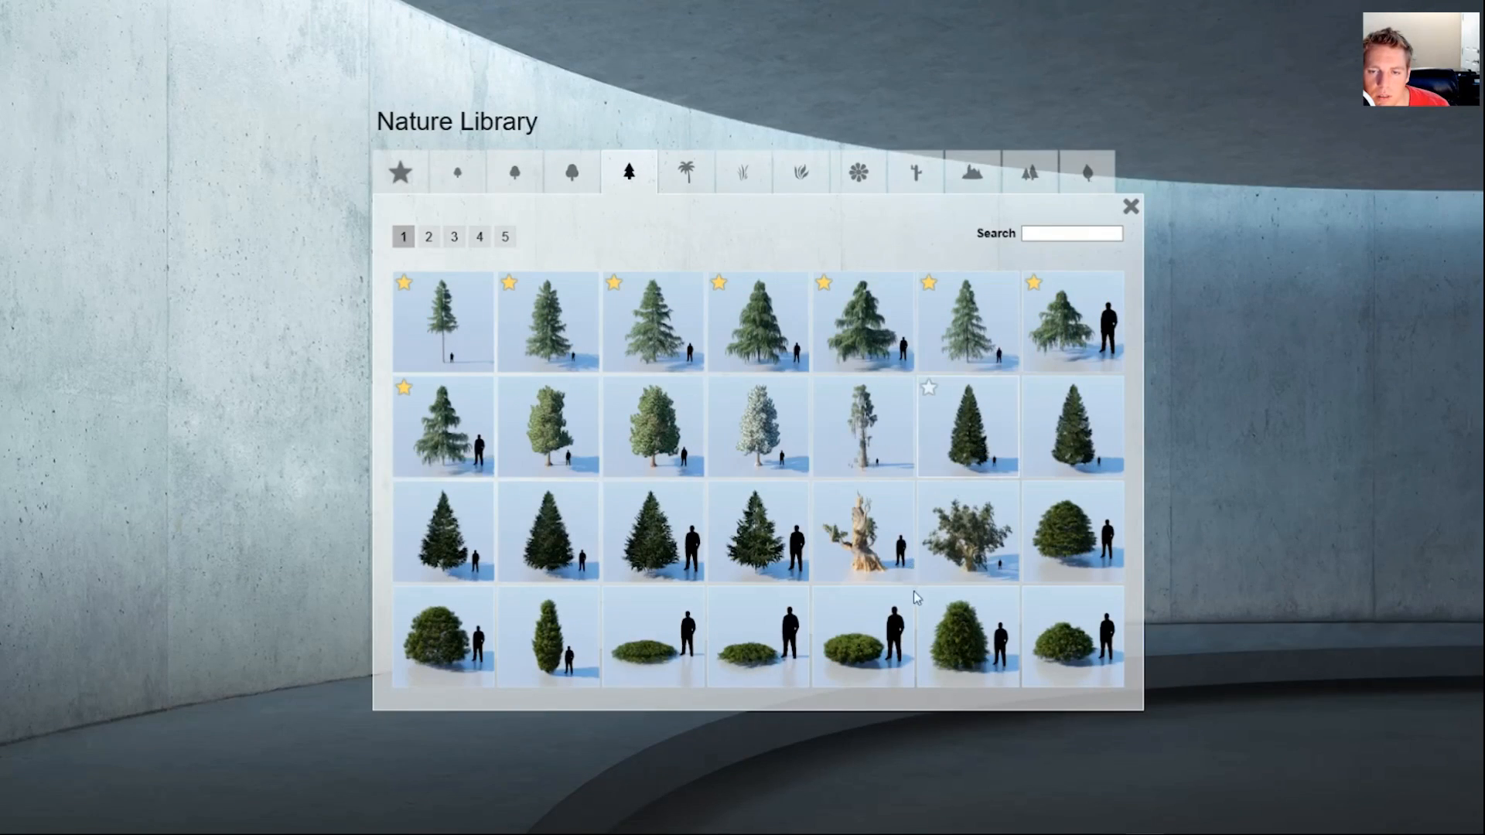
left_click(967, 429)
left_click(1039, 730)
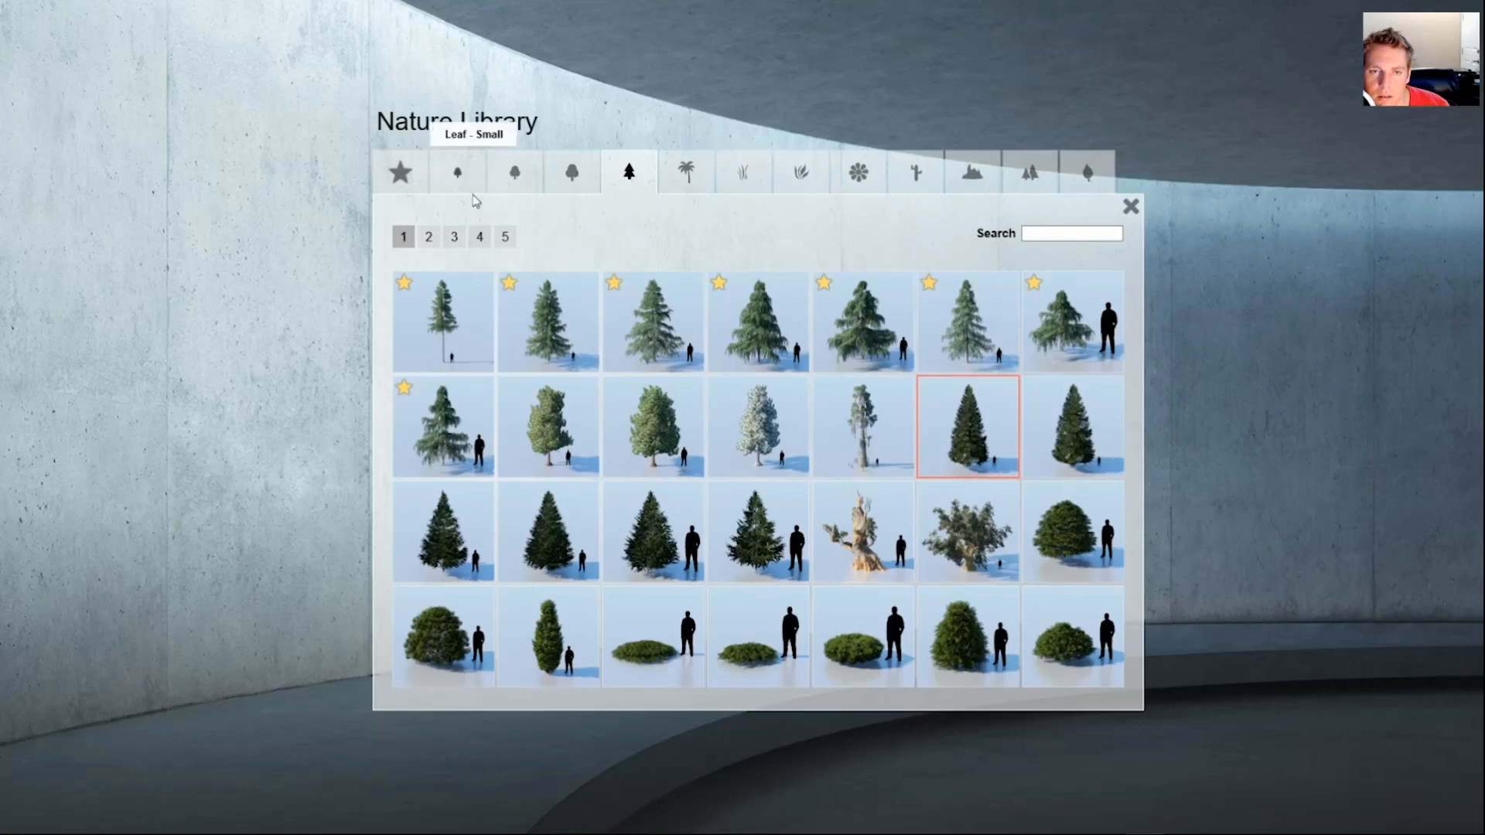
left_click(454, 238)
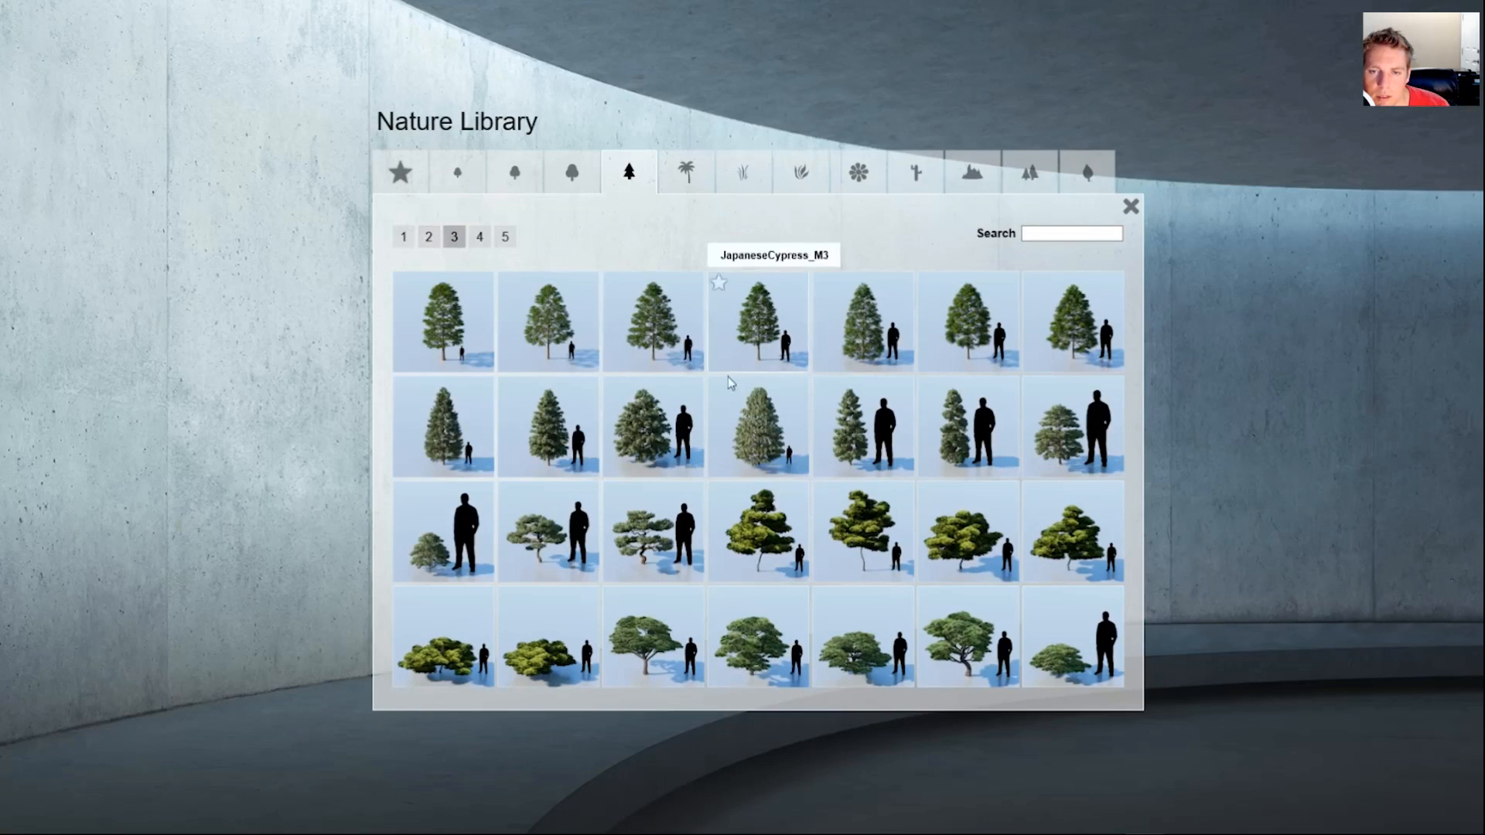
left_click(430, 239)
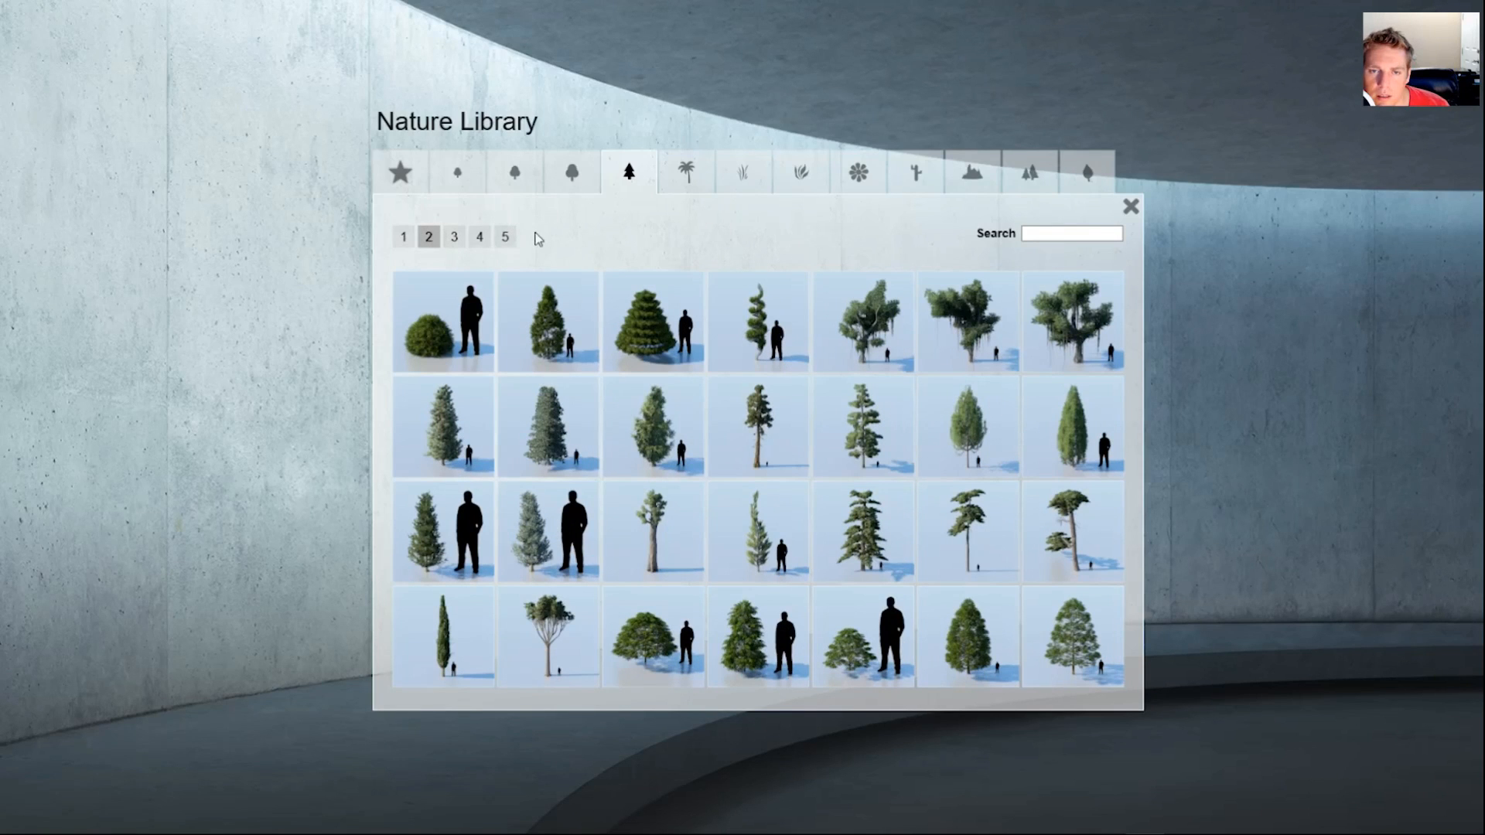
left_click(479, 236)
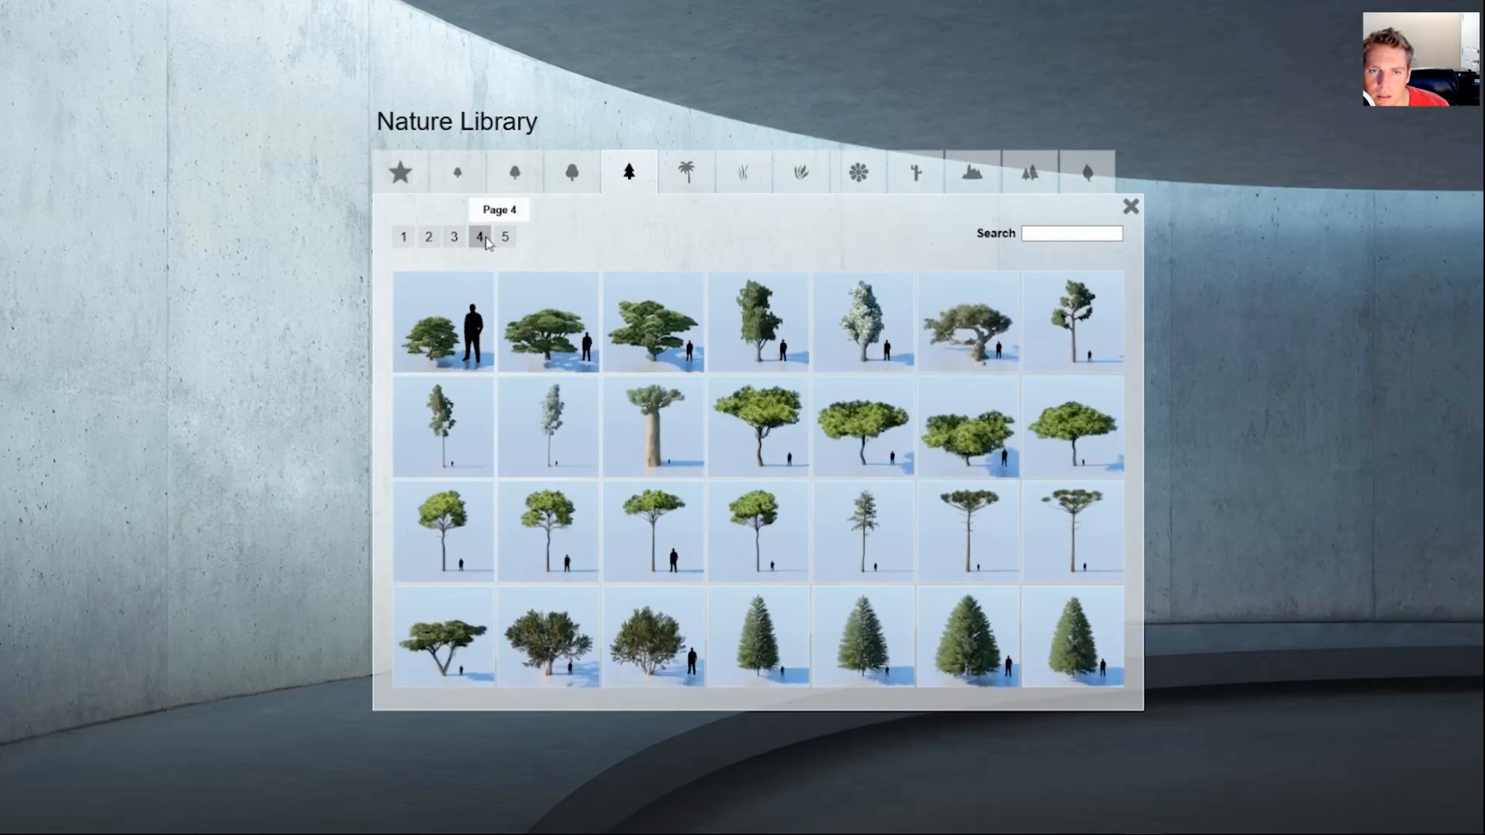
left_click(762, 679)
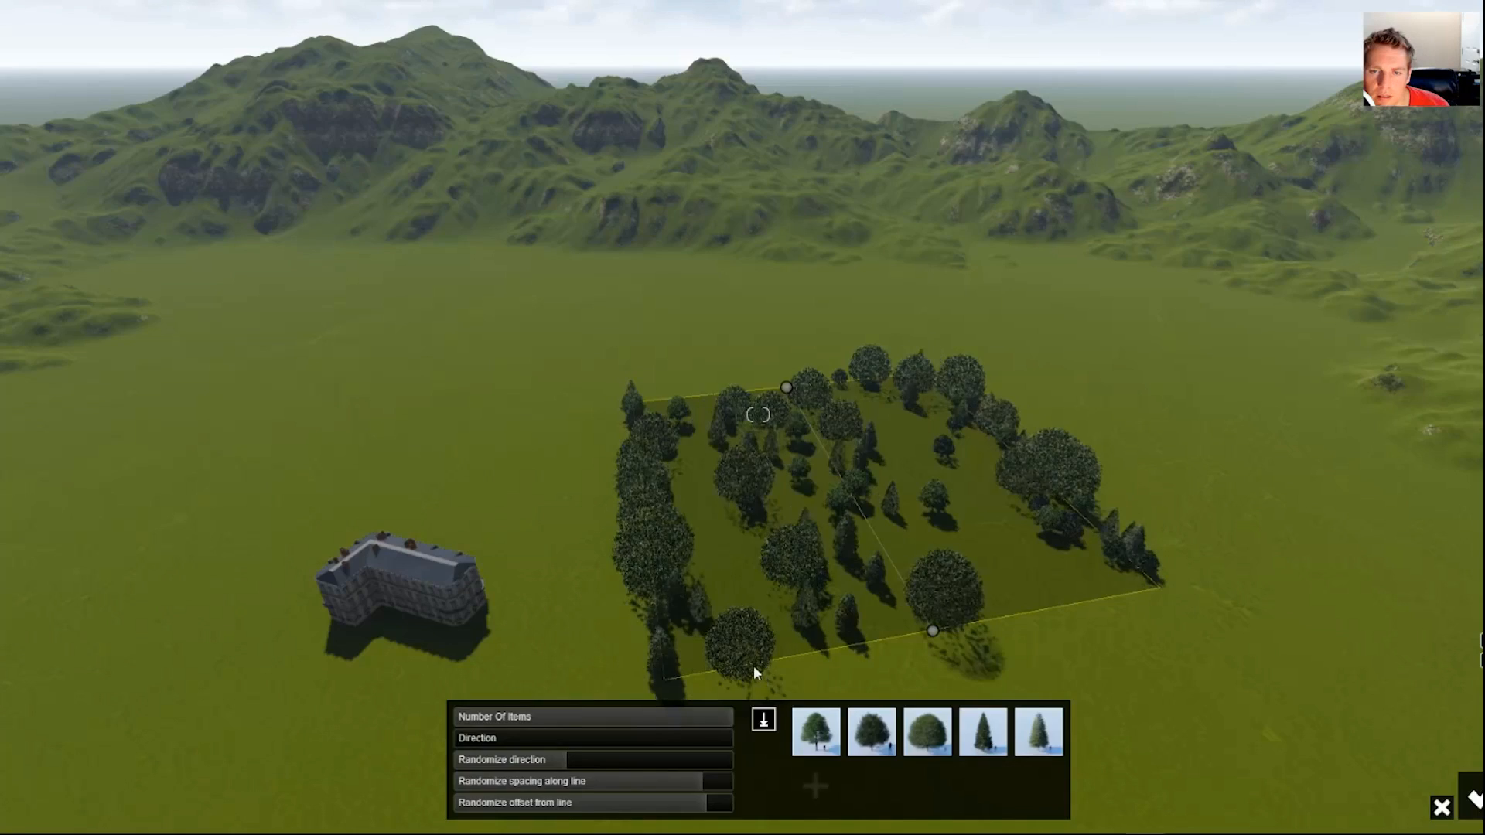
Add the yellow RiverBirch_Fall_RT tree as the sixth item of the mass placement mix
left_click(835, 786)
left_click(515, 173)
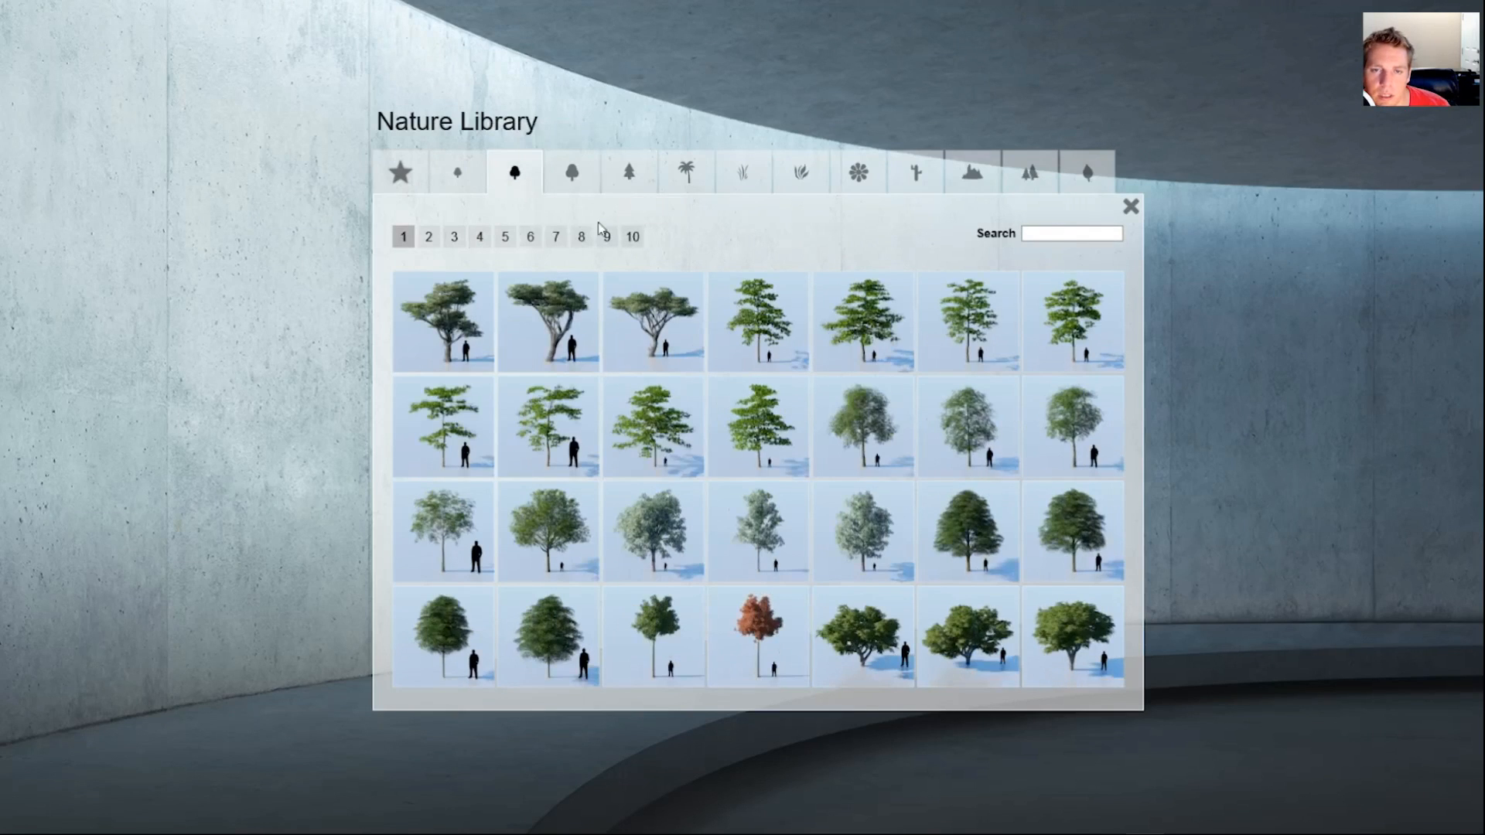
left_click(553, 243)
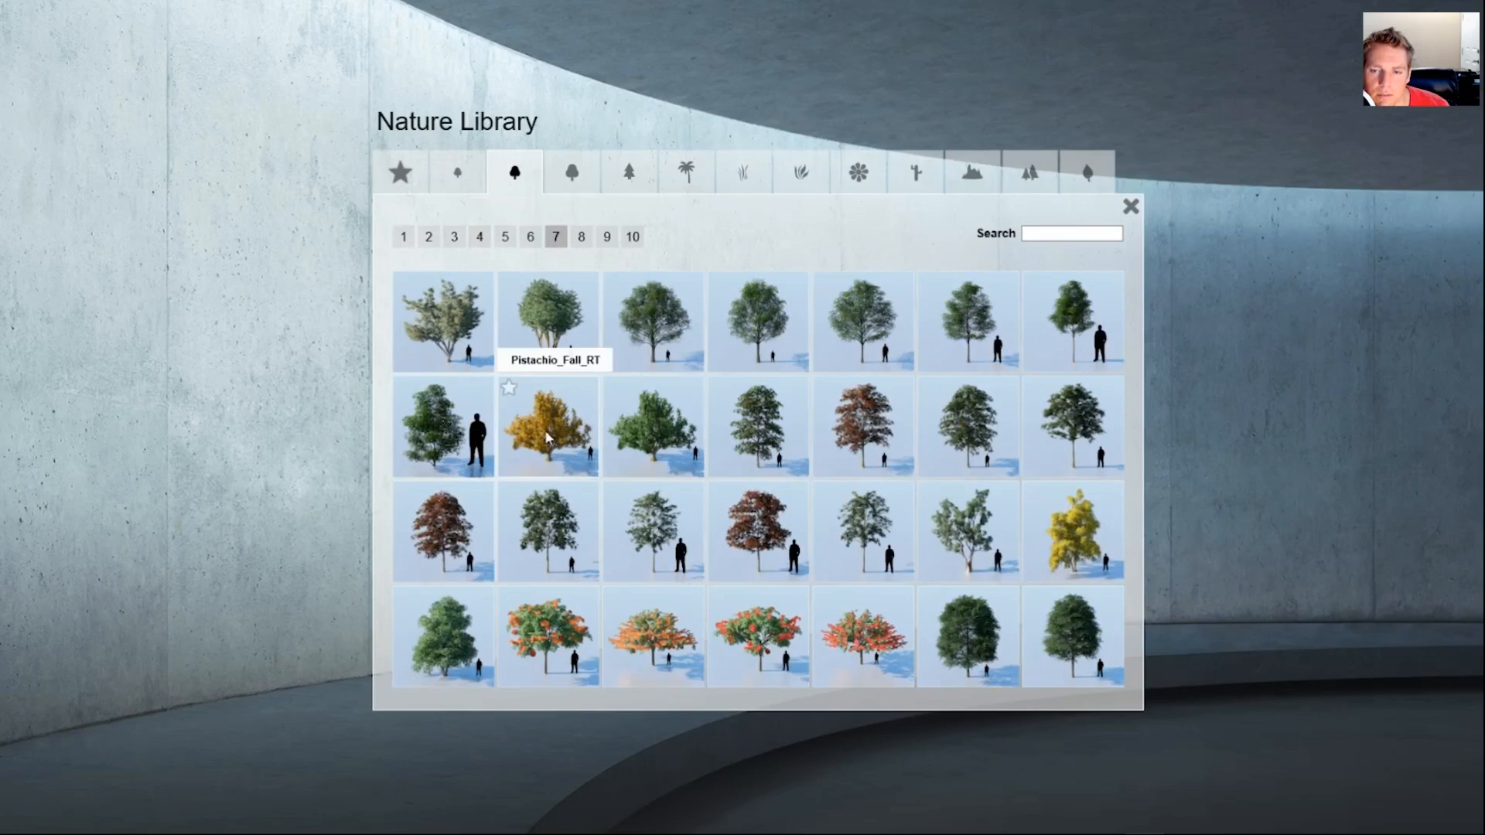
left_click(1062, 551)
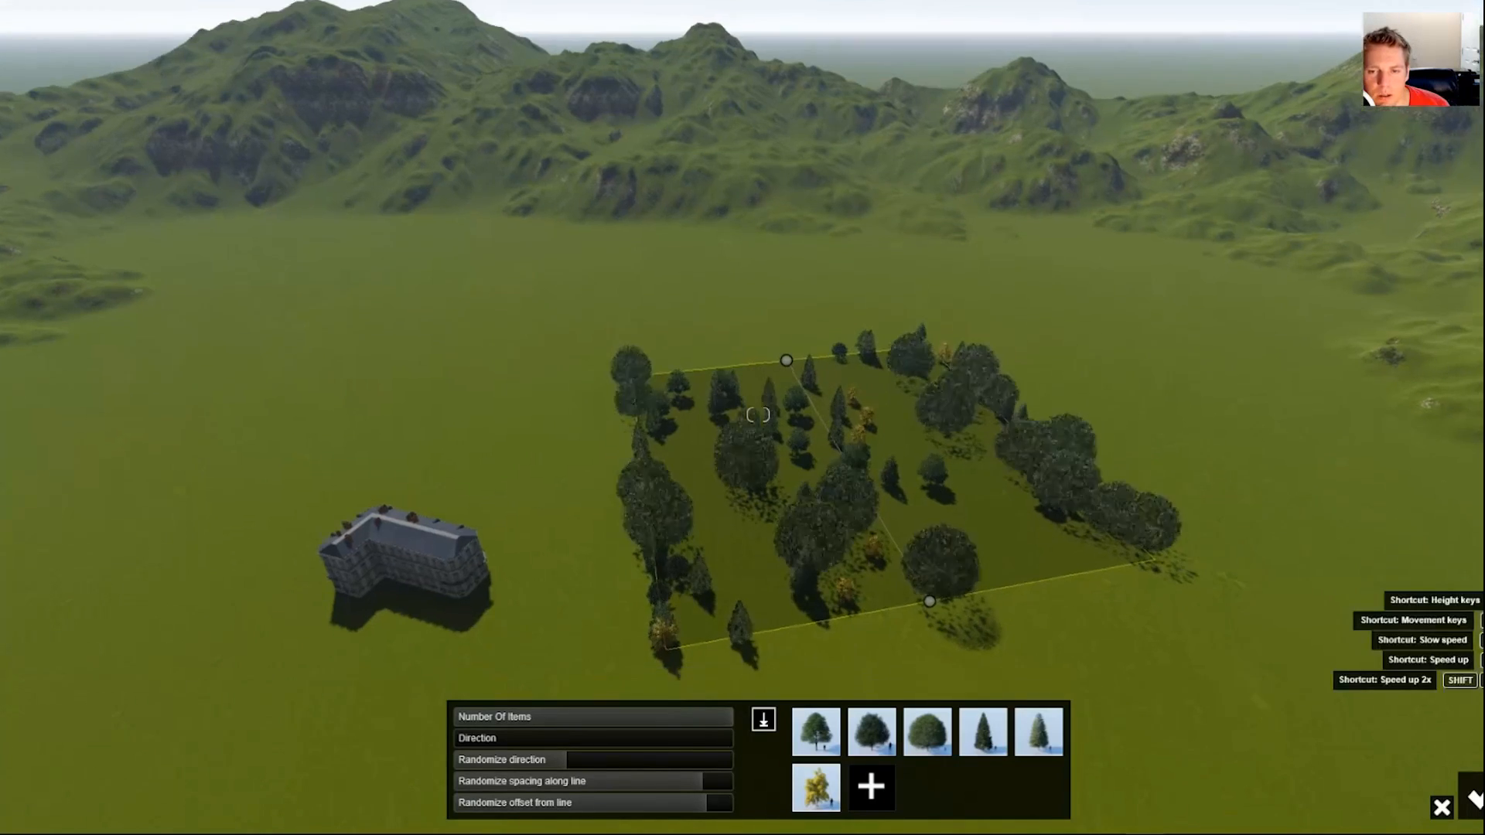
Narrow the tree strip by reducing the random offset from the line, shift the line's far end toward the building, and confirm the placement
right_click_drag(623, 451, 669, 710)
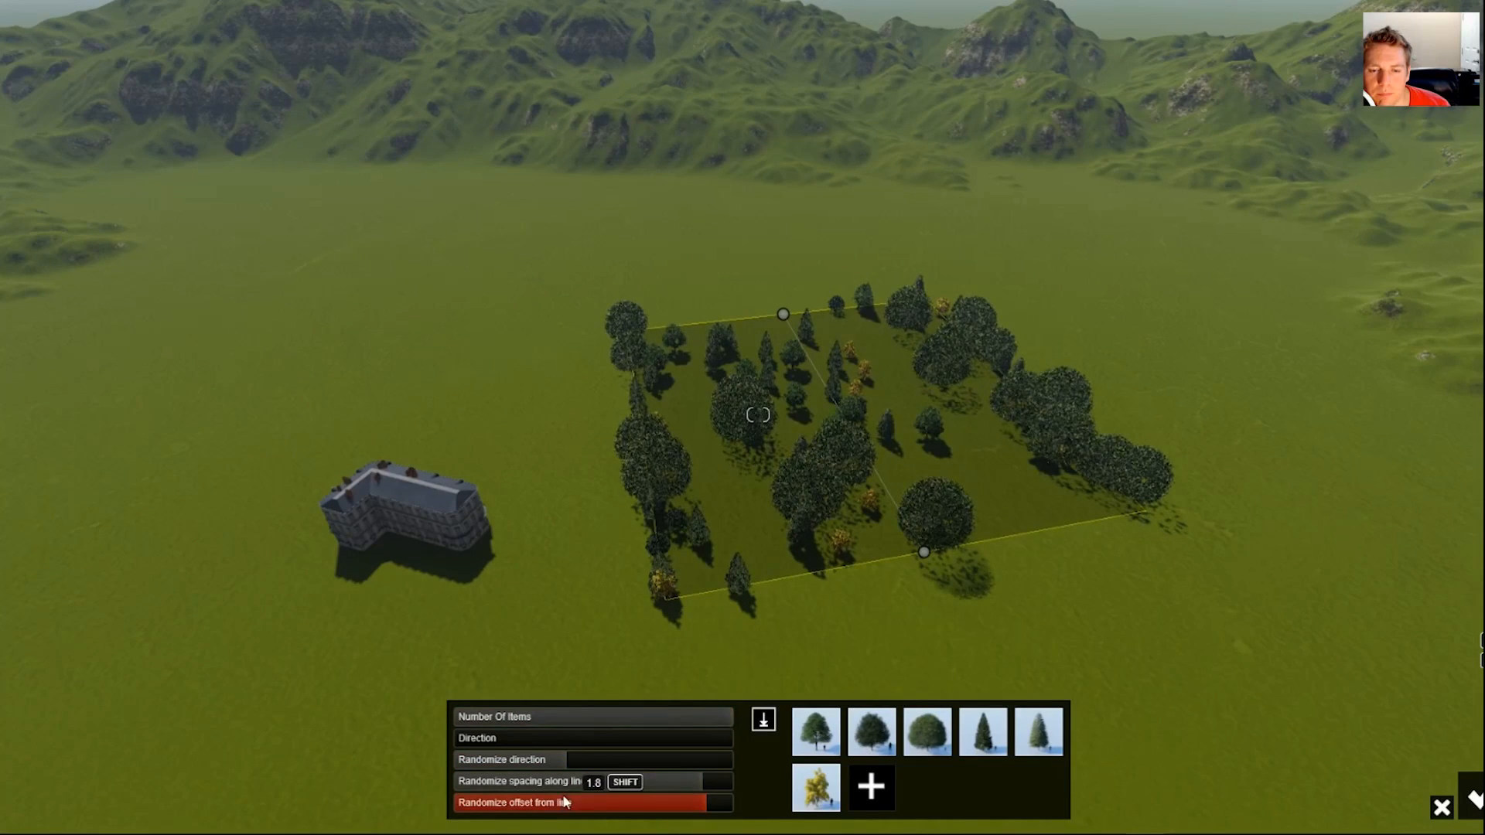
left_click_drag(563, 802, 643, 806)
mouse_move(784, 315)
left_mouse_down()
mouse_move(786, 376)
mouse_move(714, 308)
left_mouse_up()
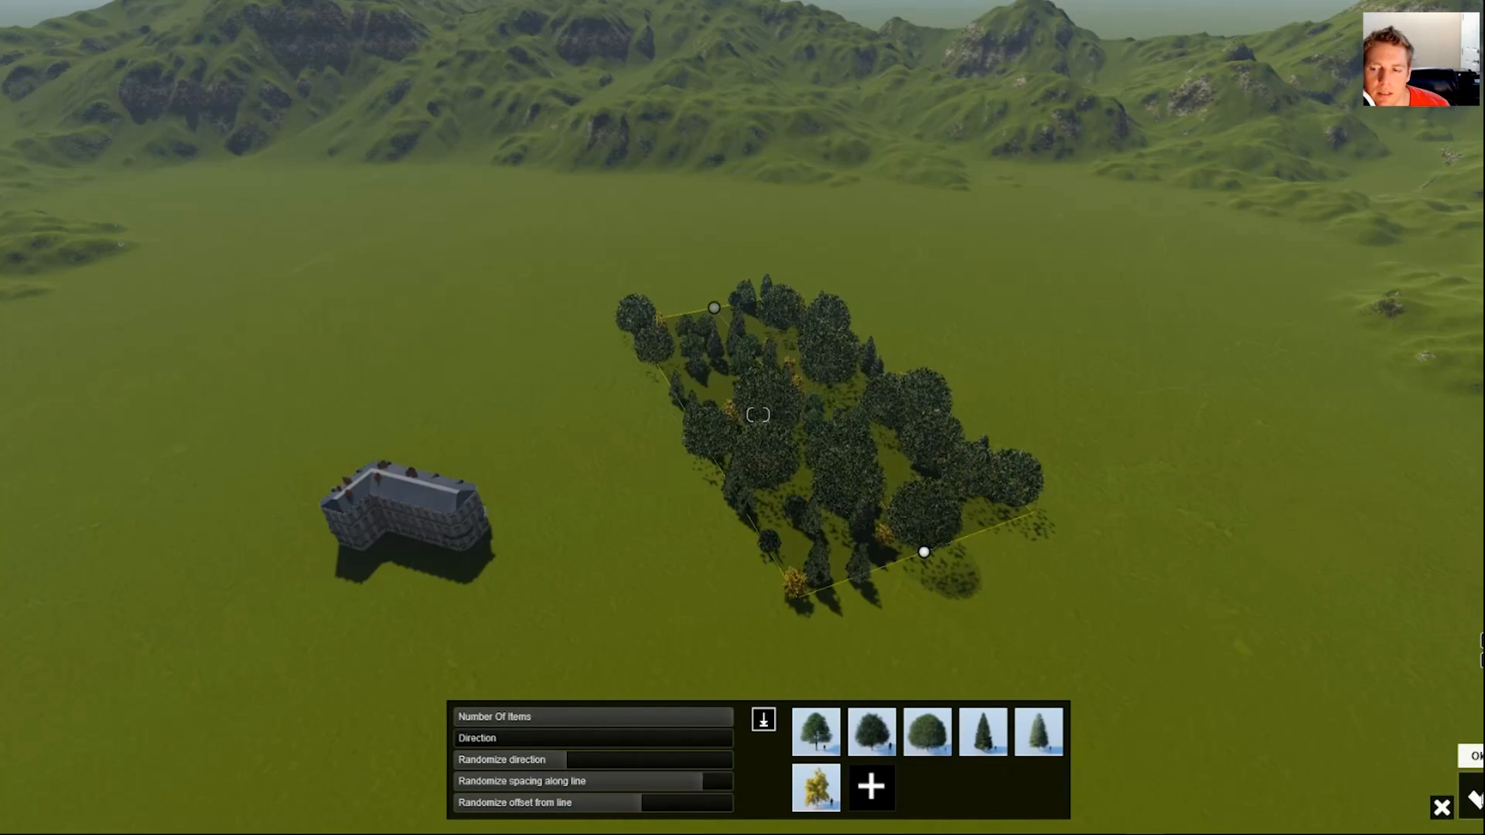
left_click(1474, 796)
Box-select the whole mixed grove for moving and leave copies of it on the grass behind the building
left_click(291, 772)
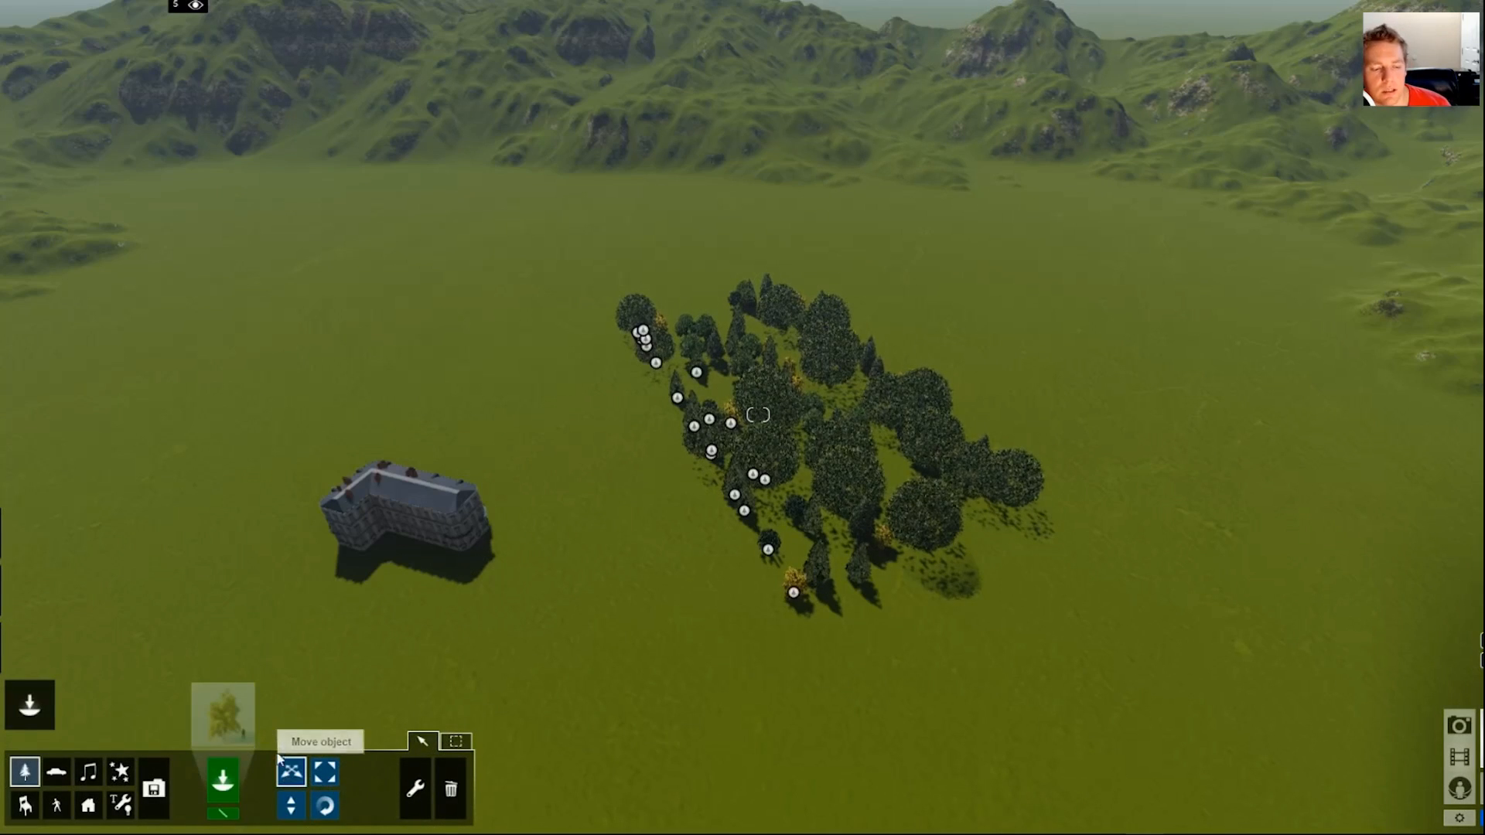
left_click_drag(1127, 680, 611, 234, "ctrl")
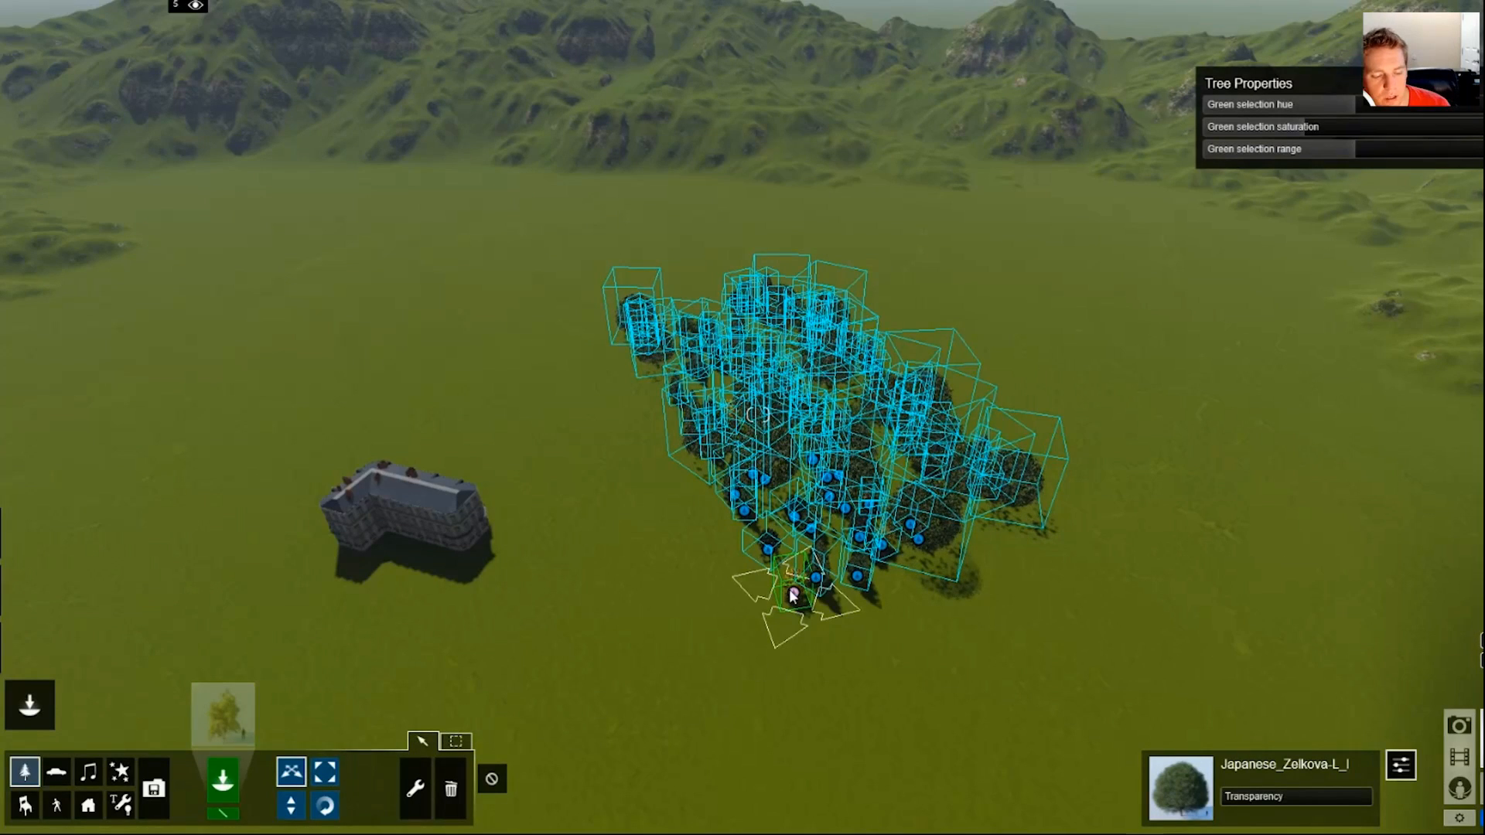
left_click_drag(447, 458, 437, 412, "alt")
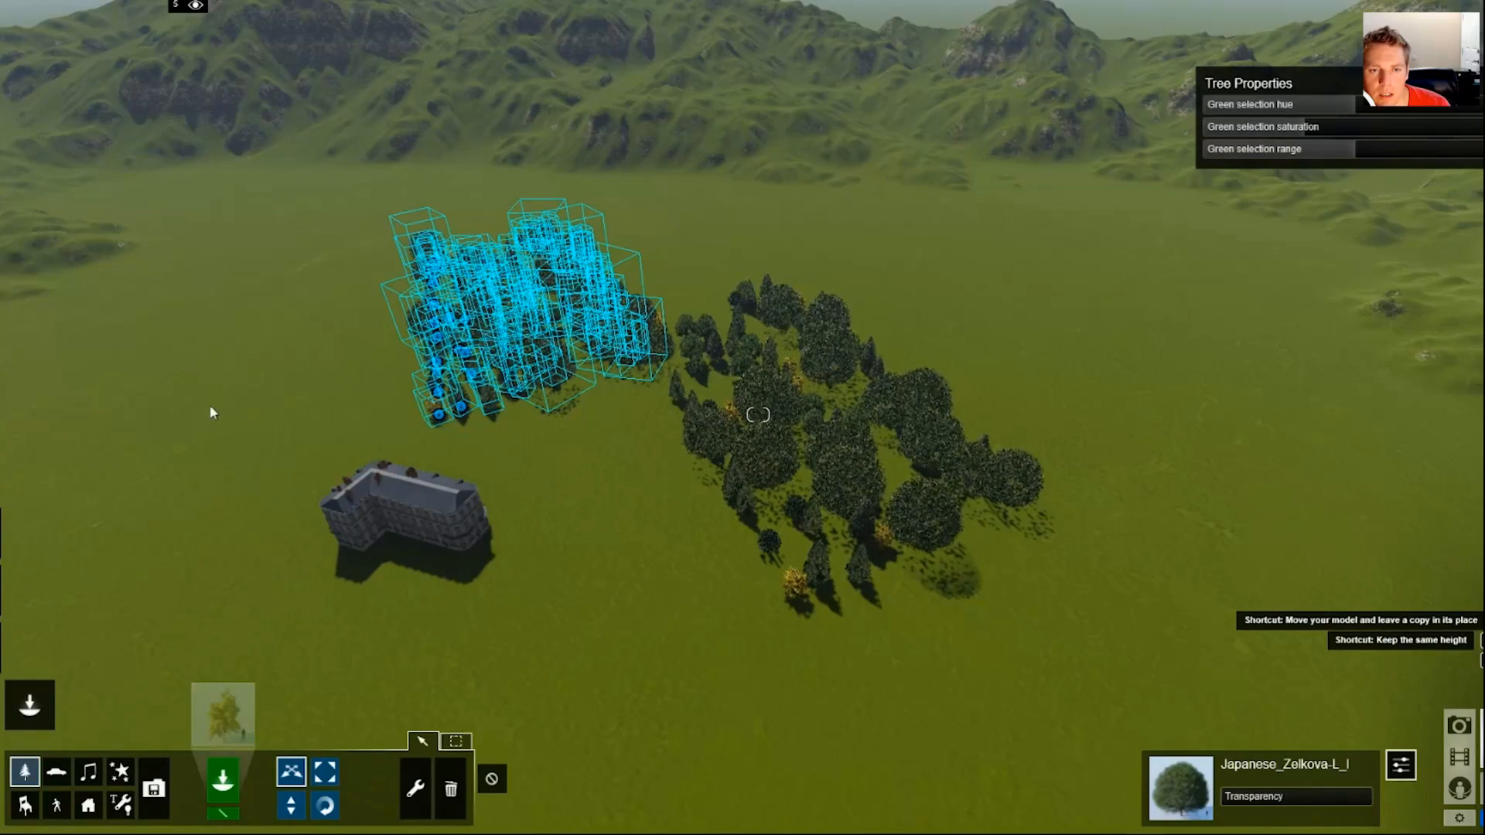
left_click_drag(437, 415, 700, 319, "alt")
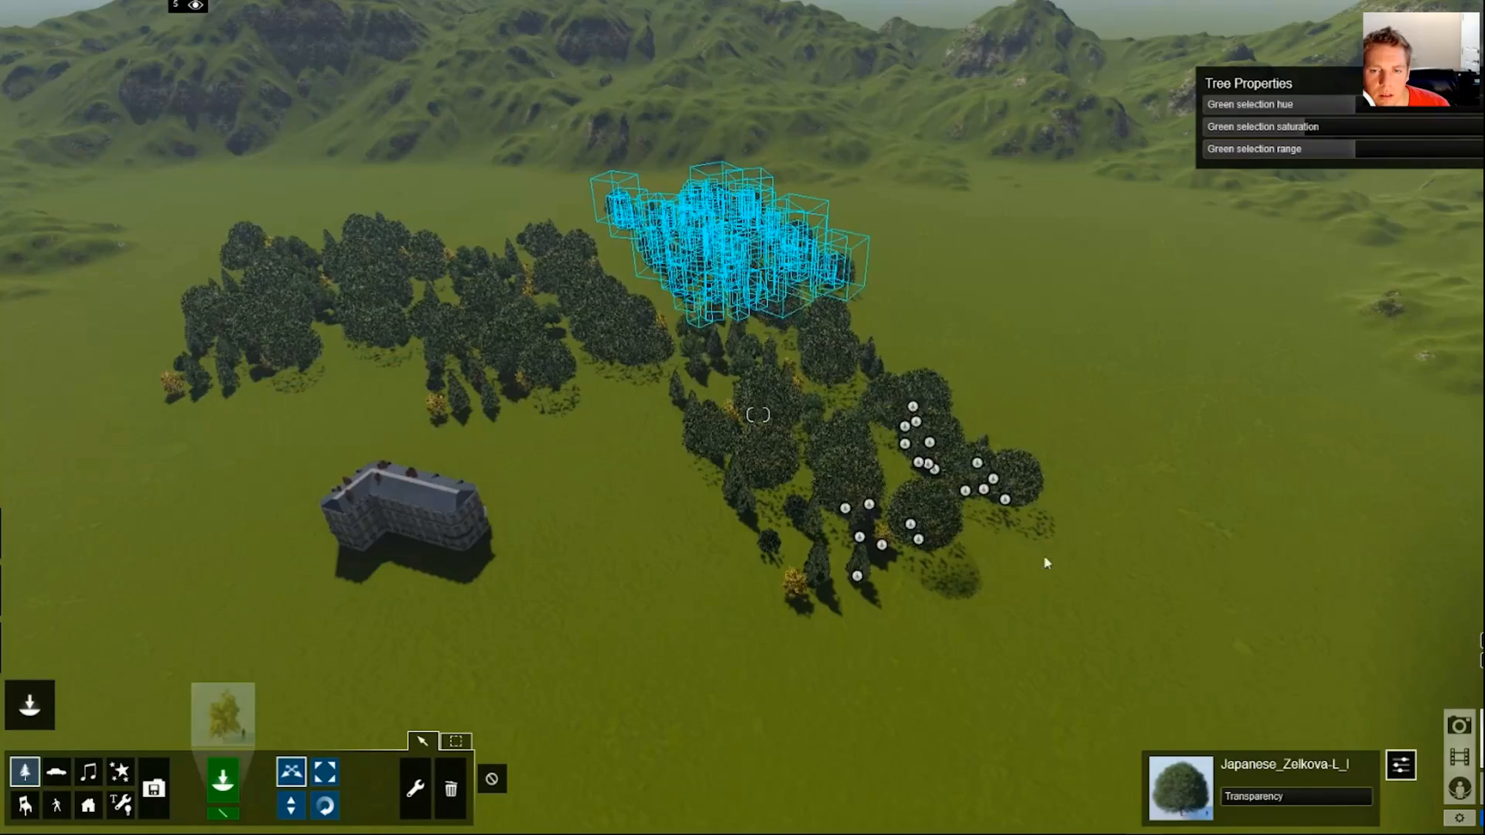
Box-select trees across several groves and place copies of them around the building to build up a larger forest
left_click_drag(1083, 464, 590, 212, "ctrl")
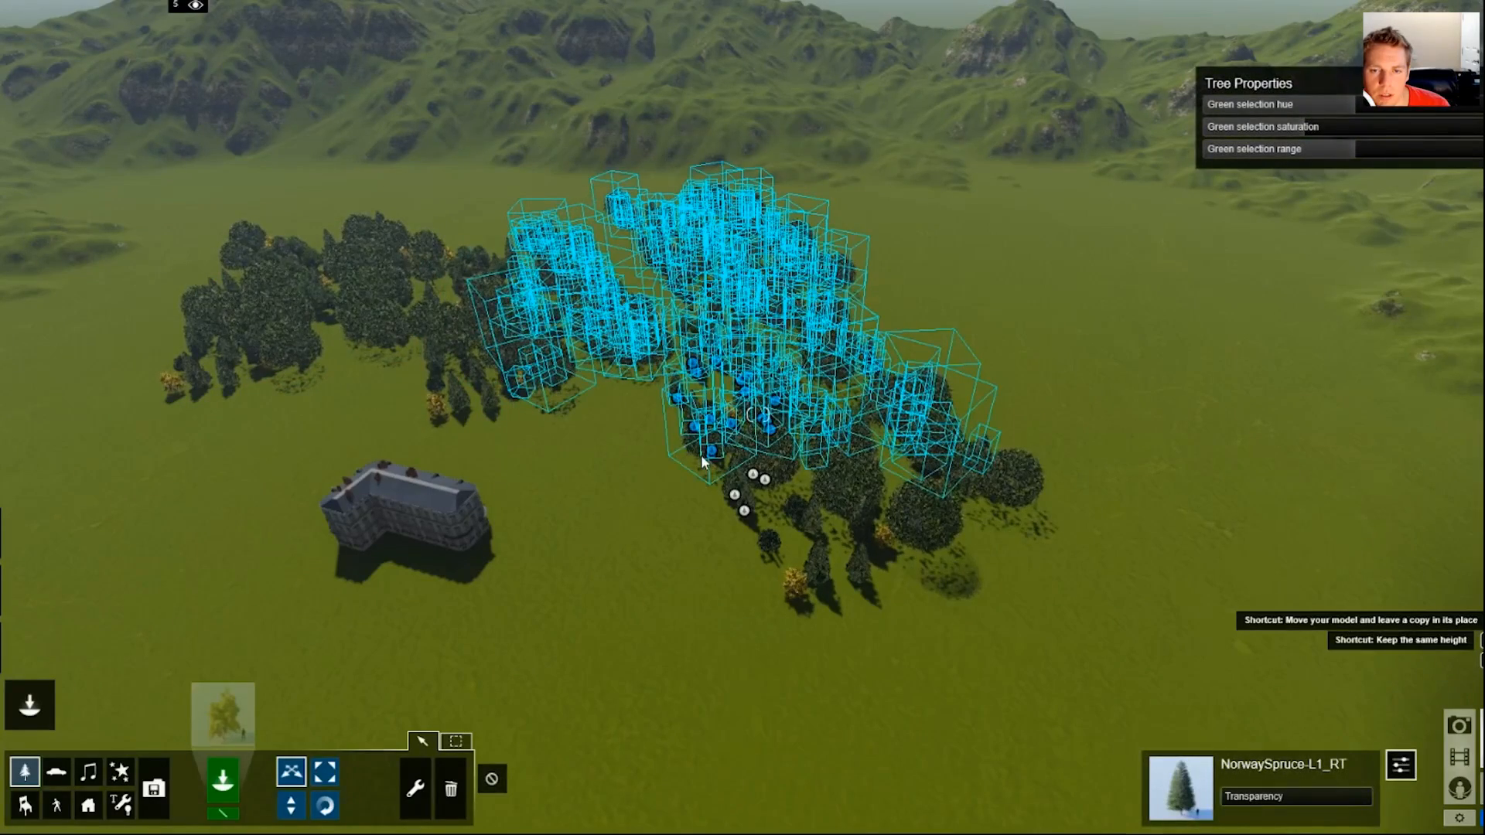
left_click_drag(1069, 437, 1205, 263, "alt")
left_click_drag(1240, 386, 74, 377, "alt")
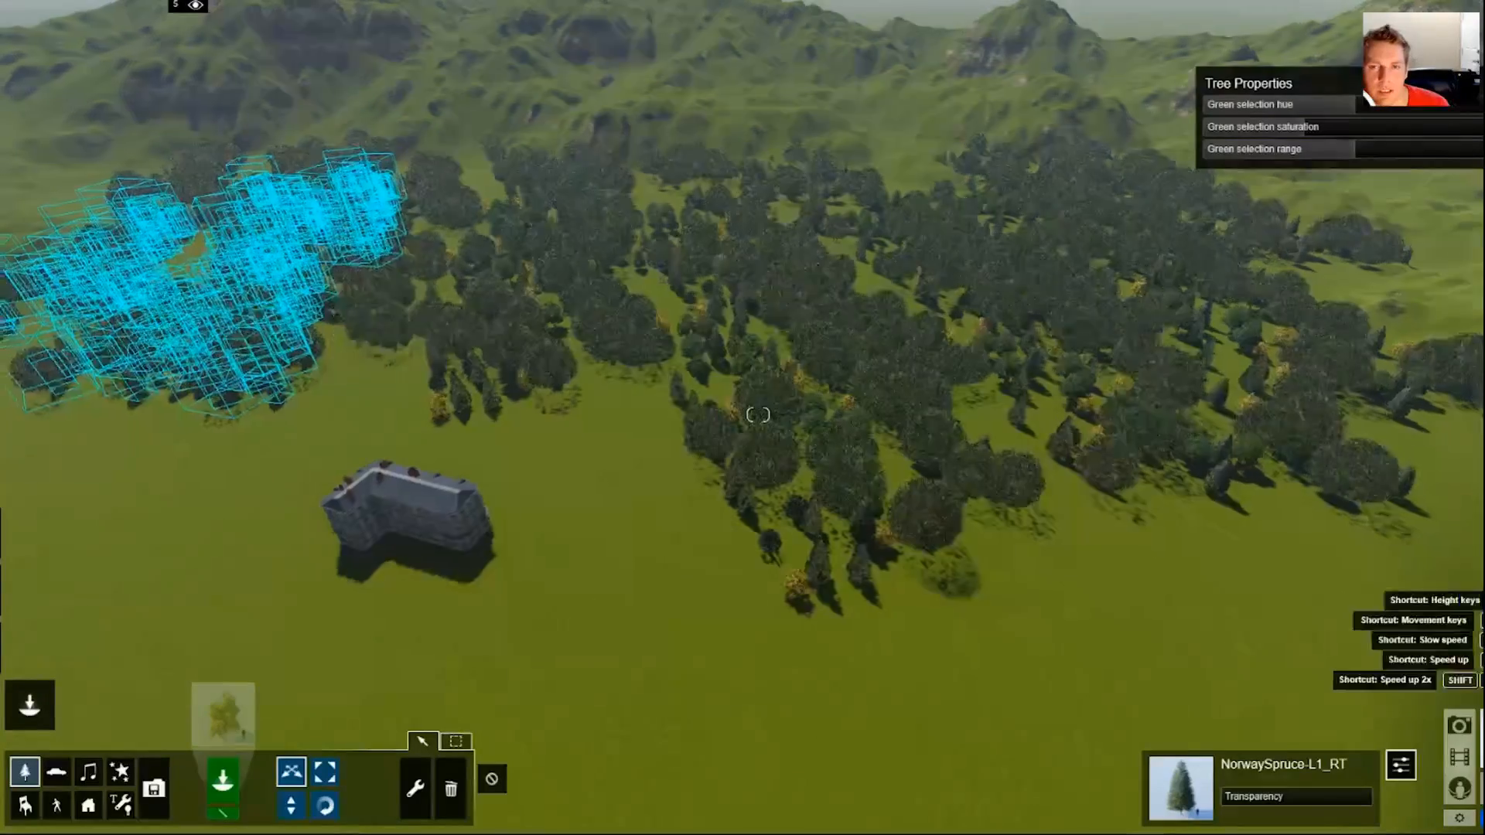
Extend the forest on the building's far side from the original grove with further copies of the selected trees
right_click_drag(74, 377, 378, 341)
key("a")
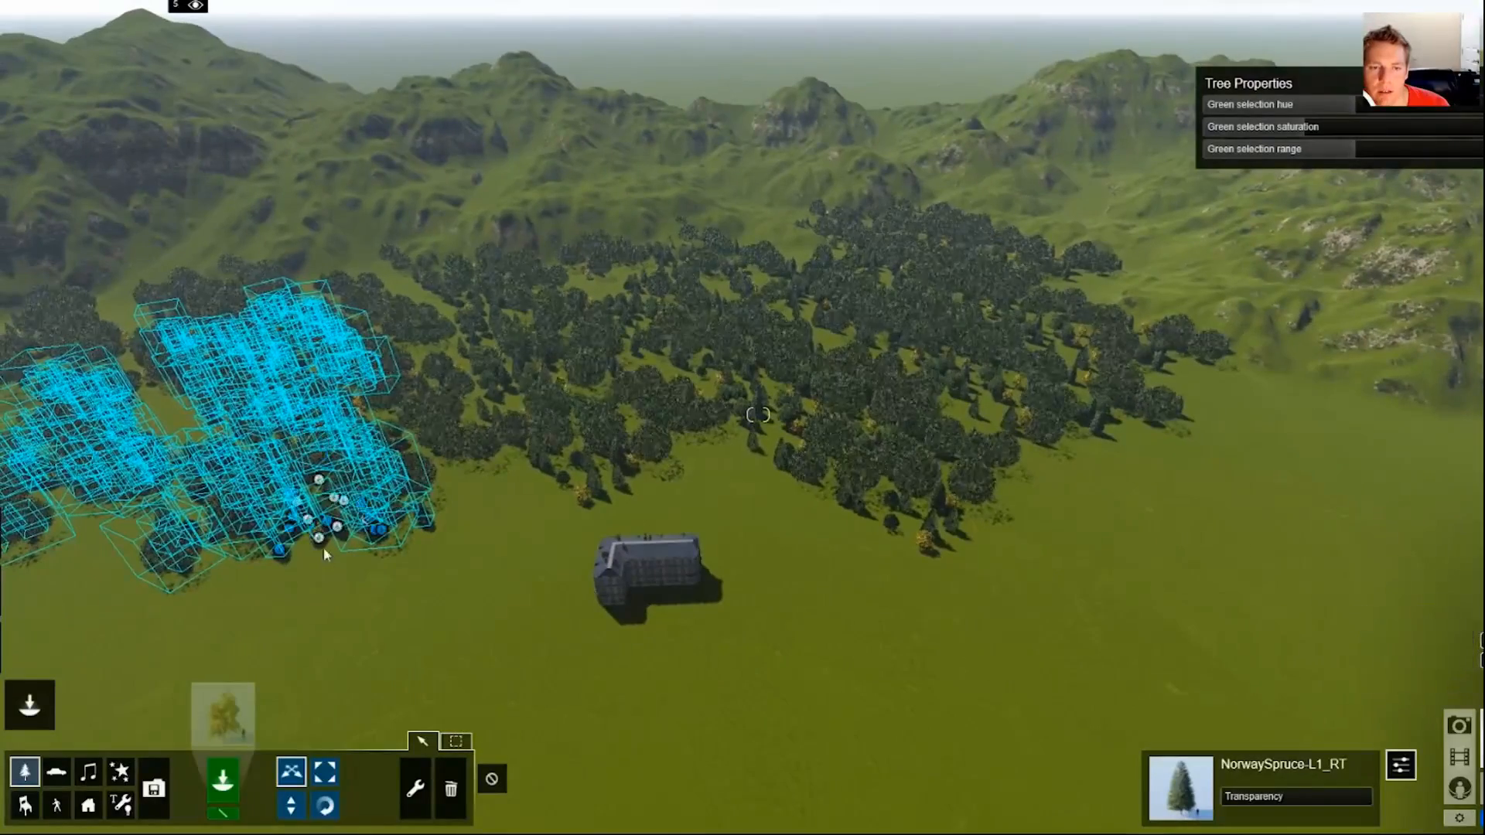
left_click_drag(319, 539, 262, 553, "alt")
left_click_drag(388, 275, 314, 247, "alt")
right_click_drag(451, 433, 410, 495)
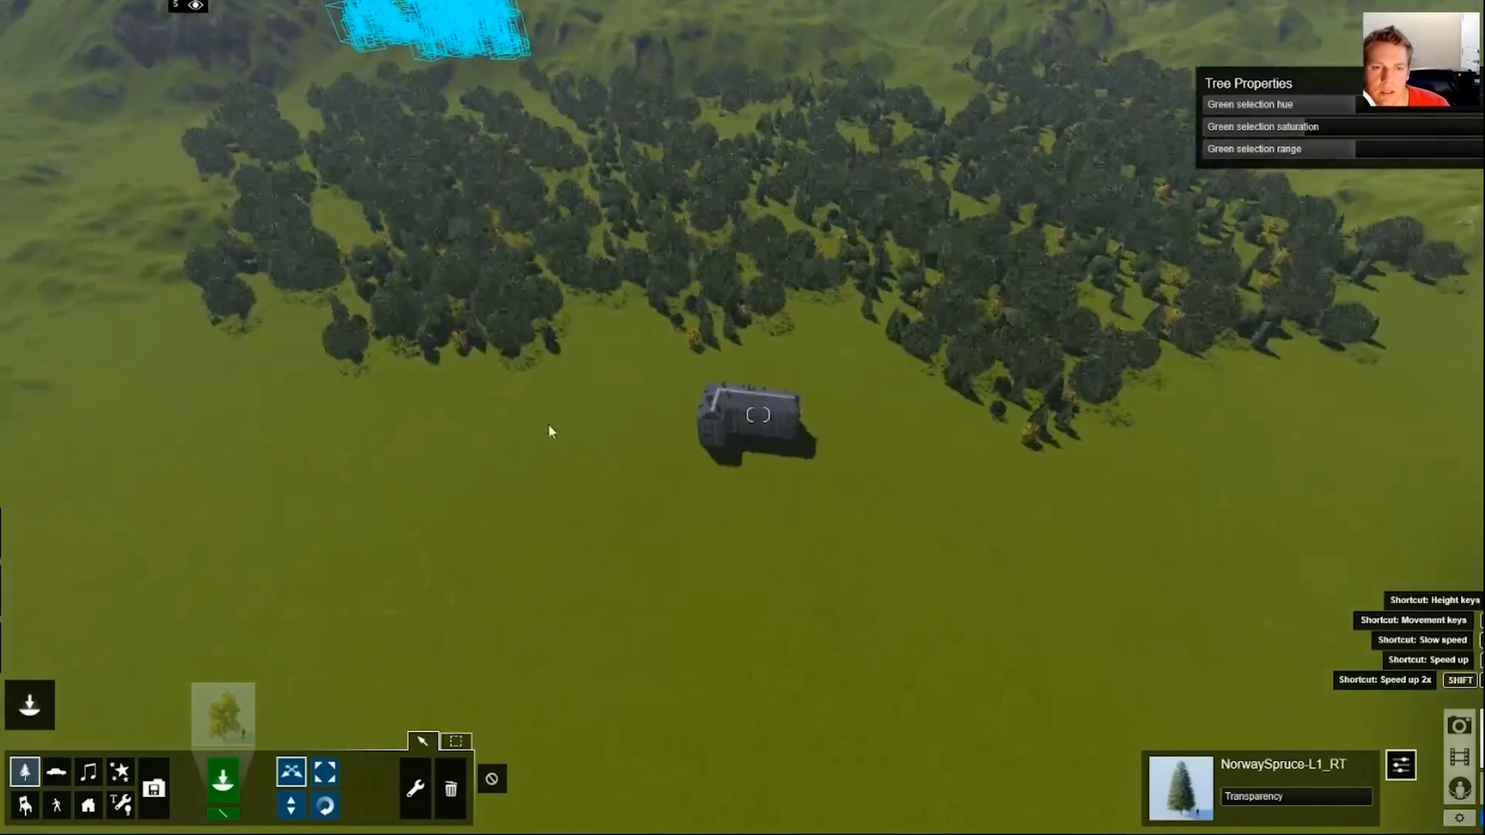
Box-select the newly added forest edge and copy it to the foot of the mountains behind the forest
left_click_drag(548, 424, 194, 116, "ctrl")
right_click_drag(259, 148, 502, 598)
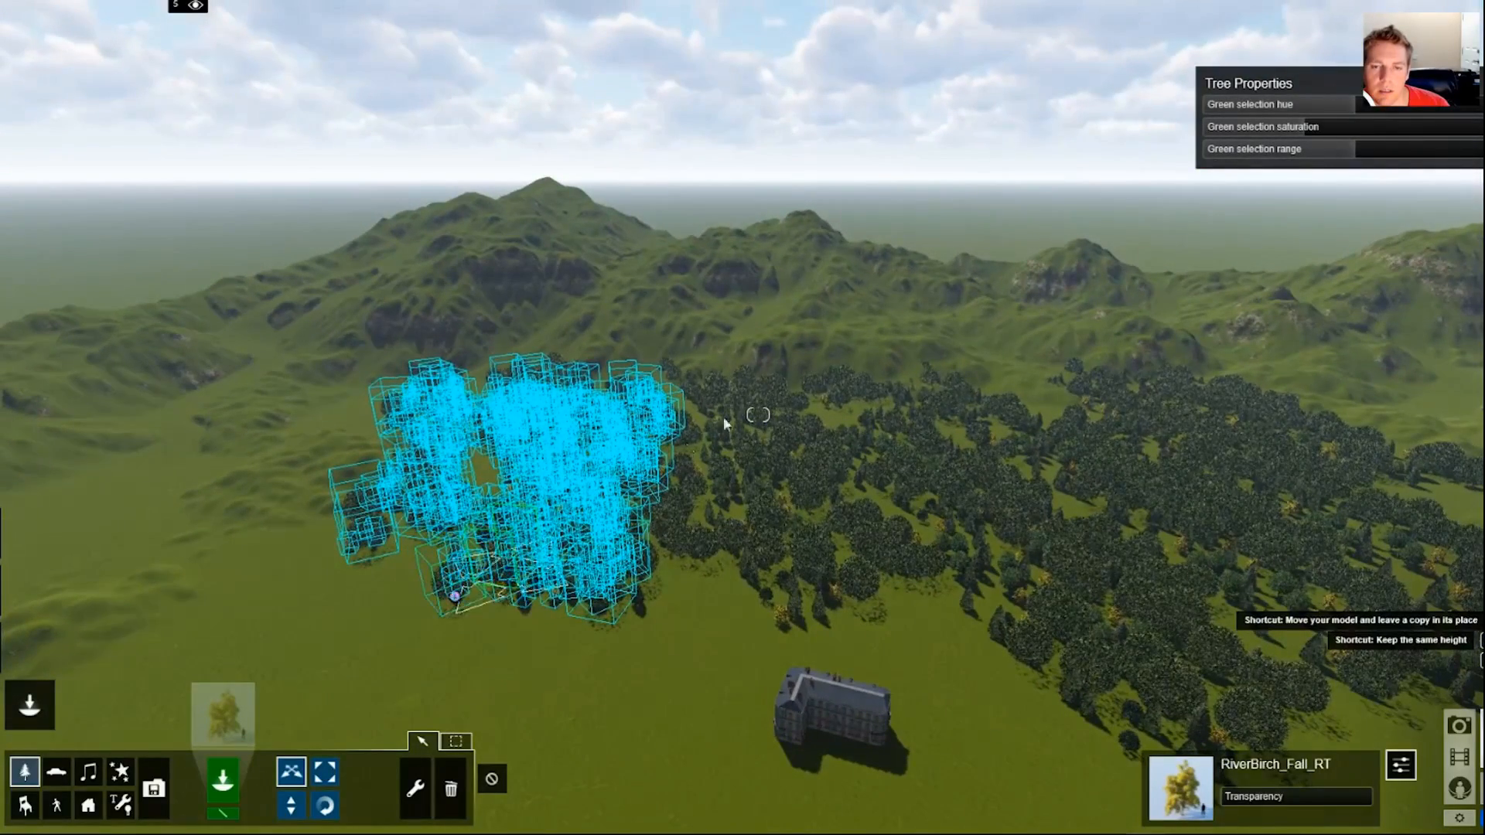
mouse_move(786, 375)
left_mouse_down("alt")
mouse_move(702, 342)
mouse_move(652, 386)
mouse_move(828, 348)
mouse_move(813, 379)
left_mouse_up("alt")
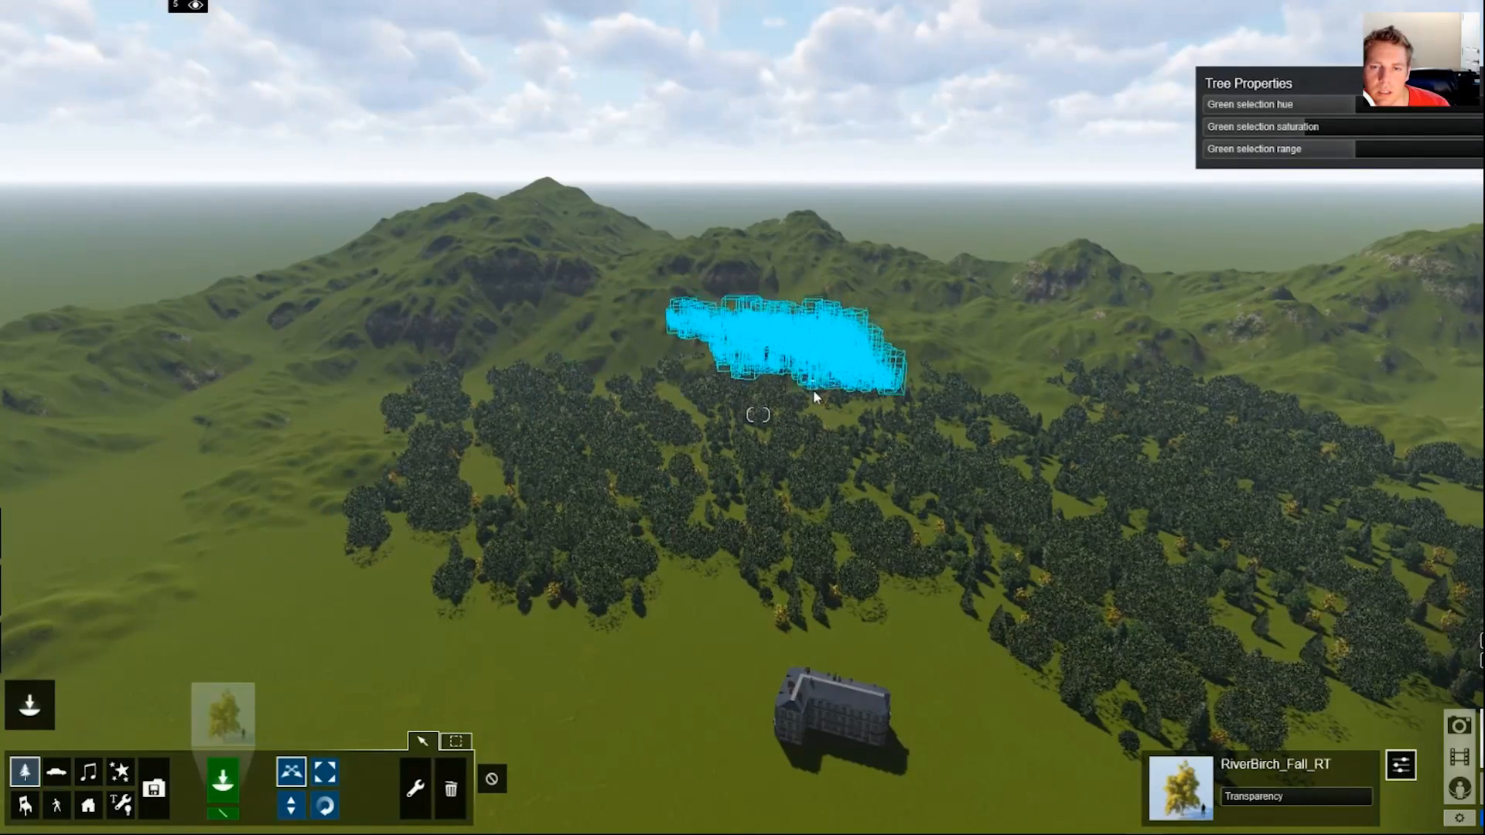
Place further copies of the selected tree group on the hillside at the forest's mountain edge
mouse_move(818, 384)
right_mouse_down()
mouse_move(933, 348)
mouse_move(829, 390)
right_mouse_up()
key("q")
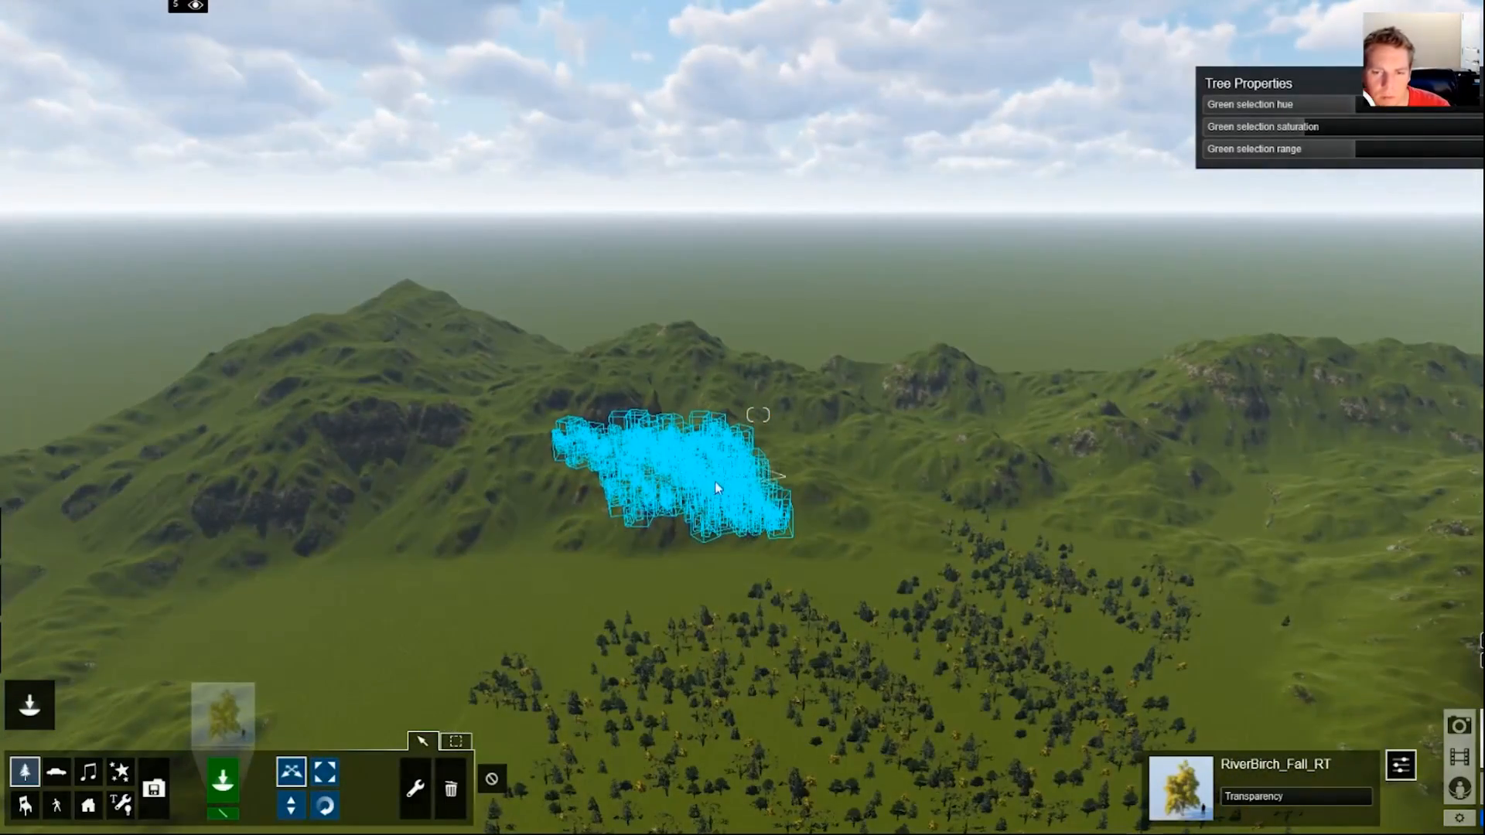
right_click_drag(712, 484, 892, 444)
key("w")
key("w")
key("d")
key("s")
key("s")
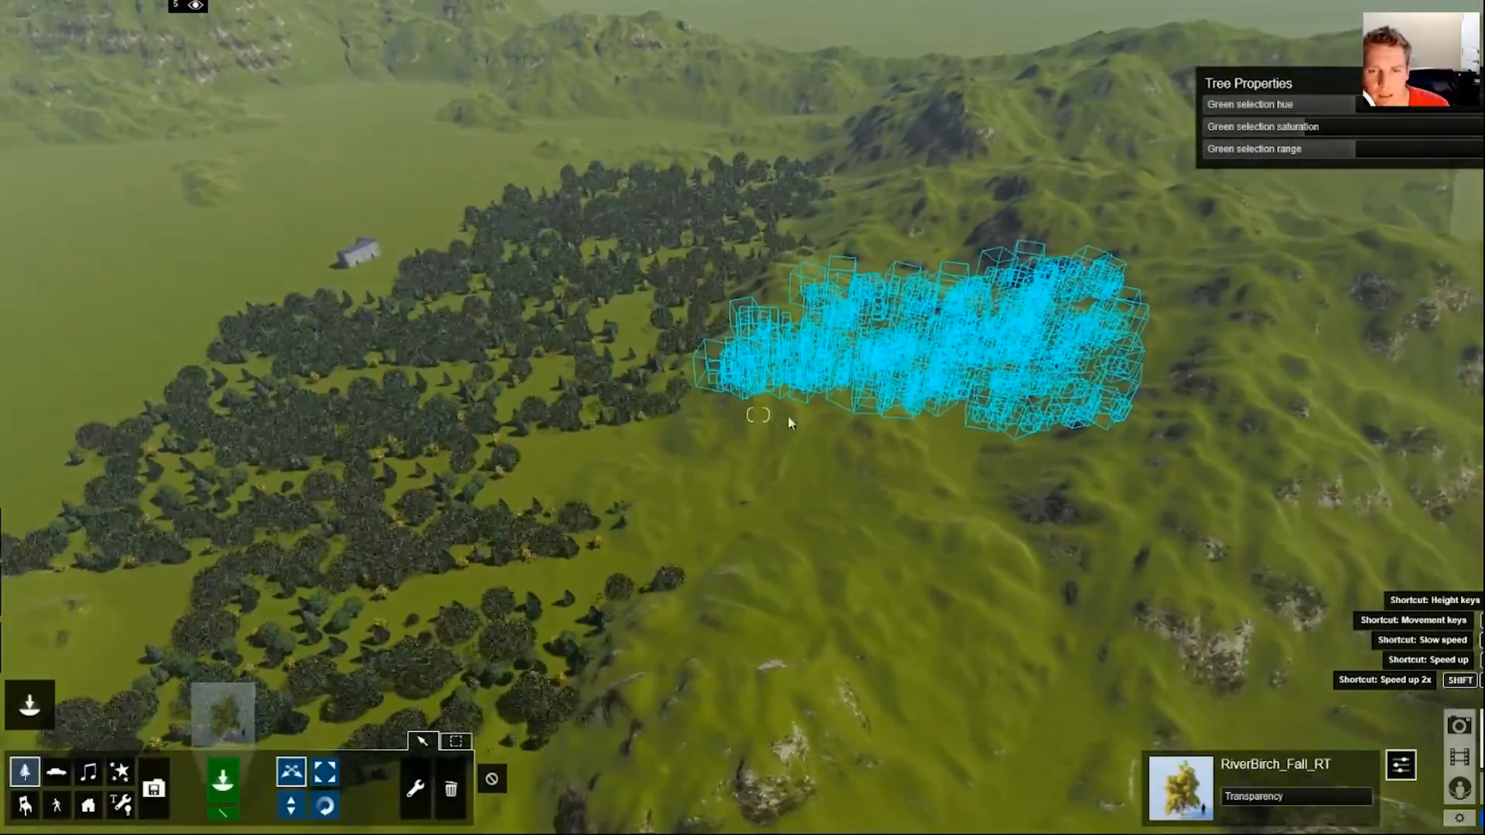
mouse_move(783, 397)
left_mouse_down()
mouse_move(750, 574)
mouse_move(768, 392)
left_mouse_up()
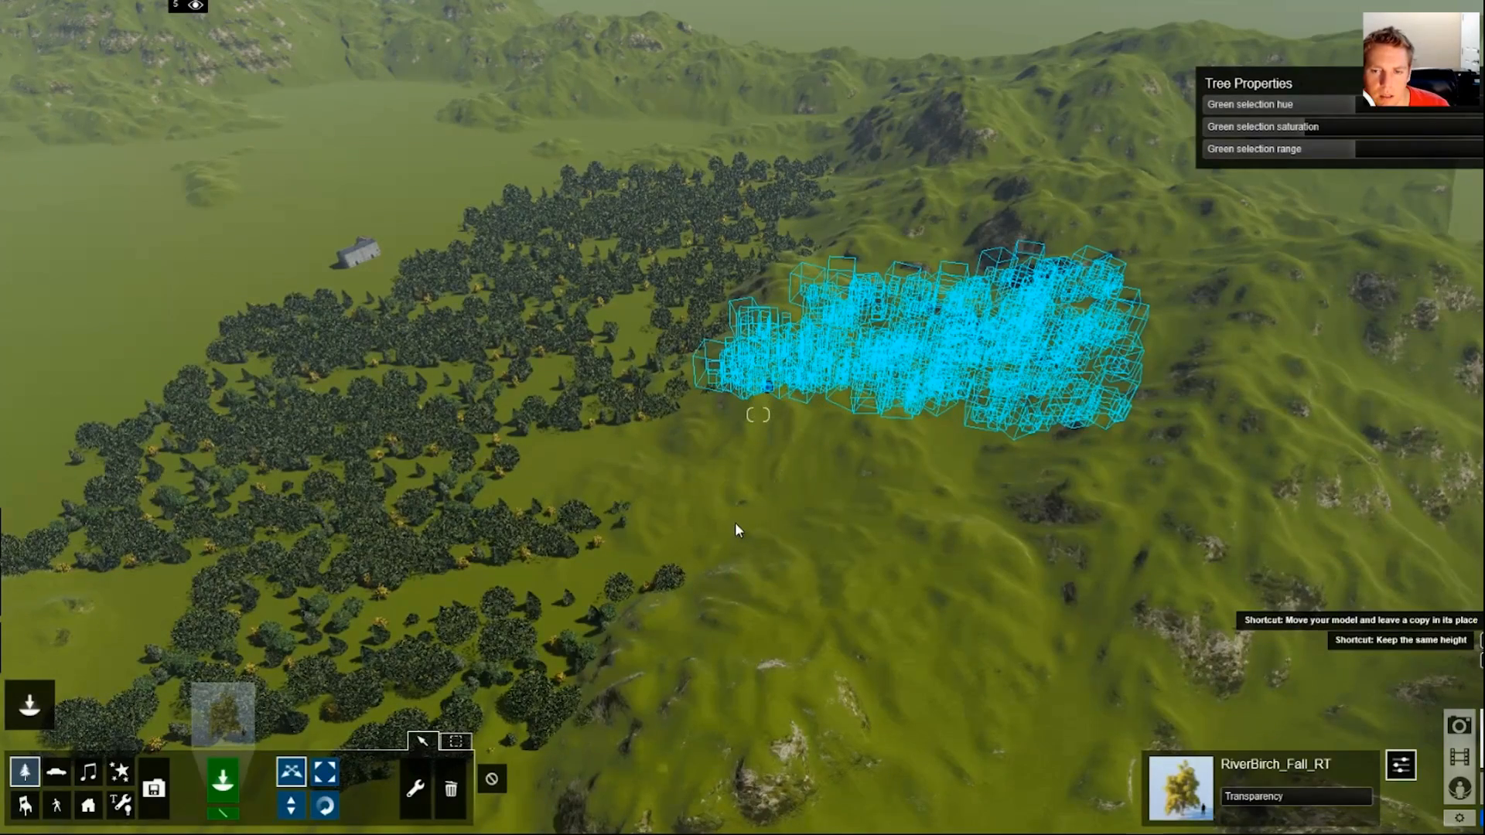
left_click_drag(736, 524, 651, 559)
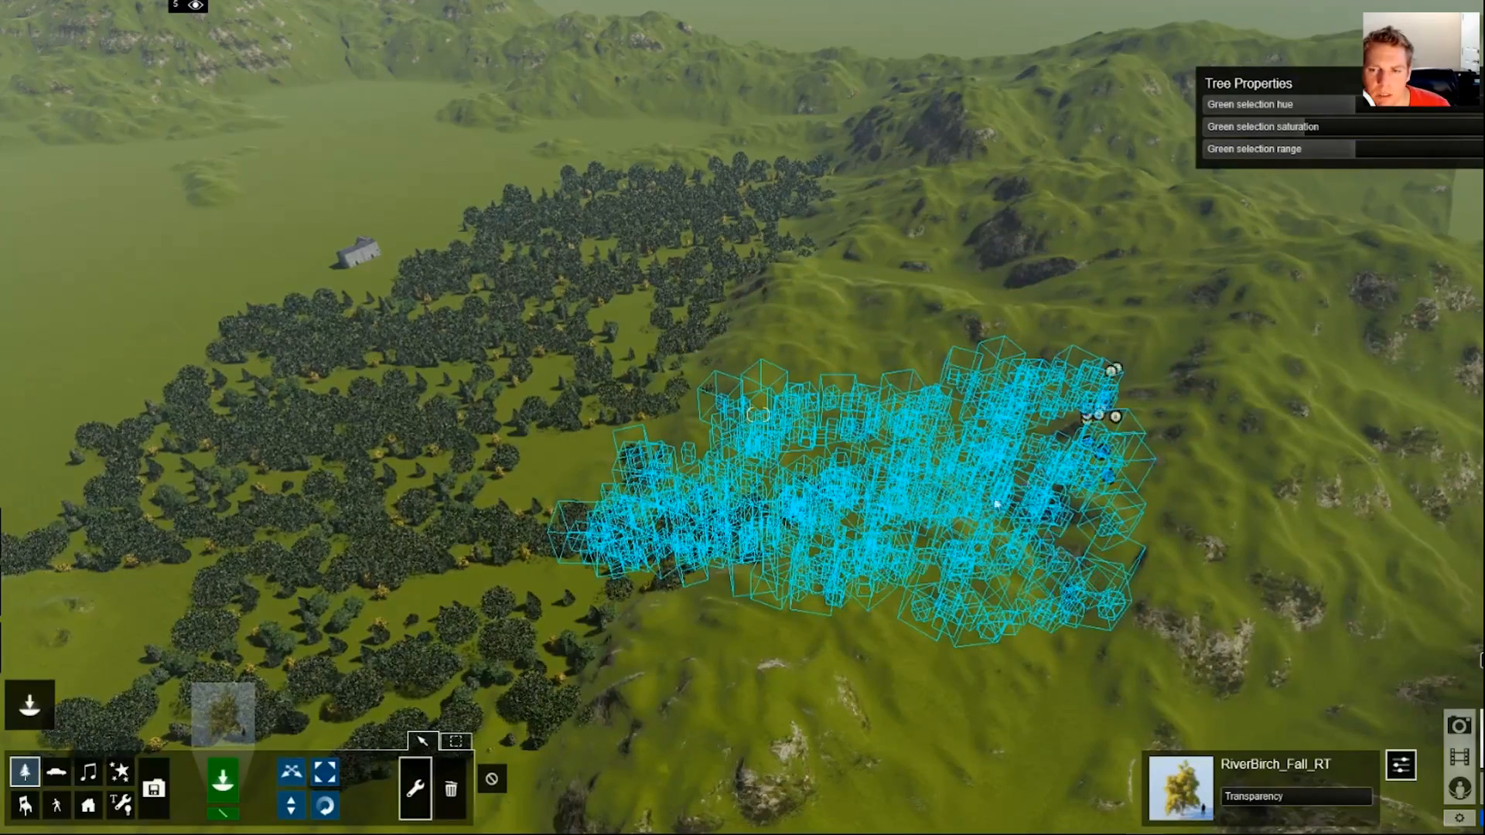
Clear the current selection and select all objects in the same category as one of the hillside oak trees
left_click(889, 636)
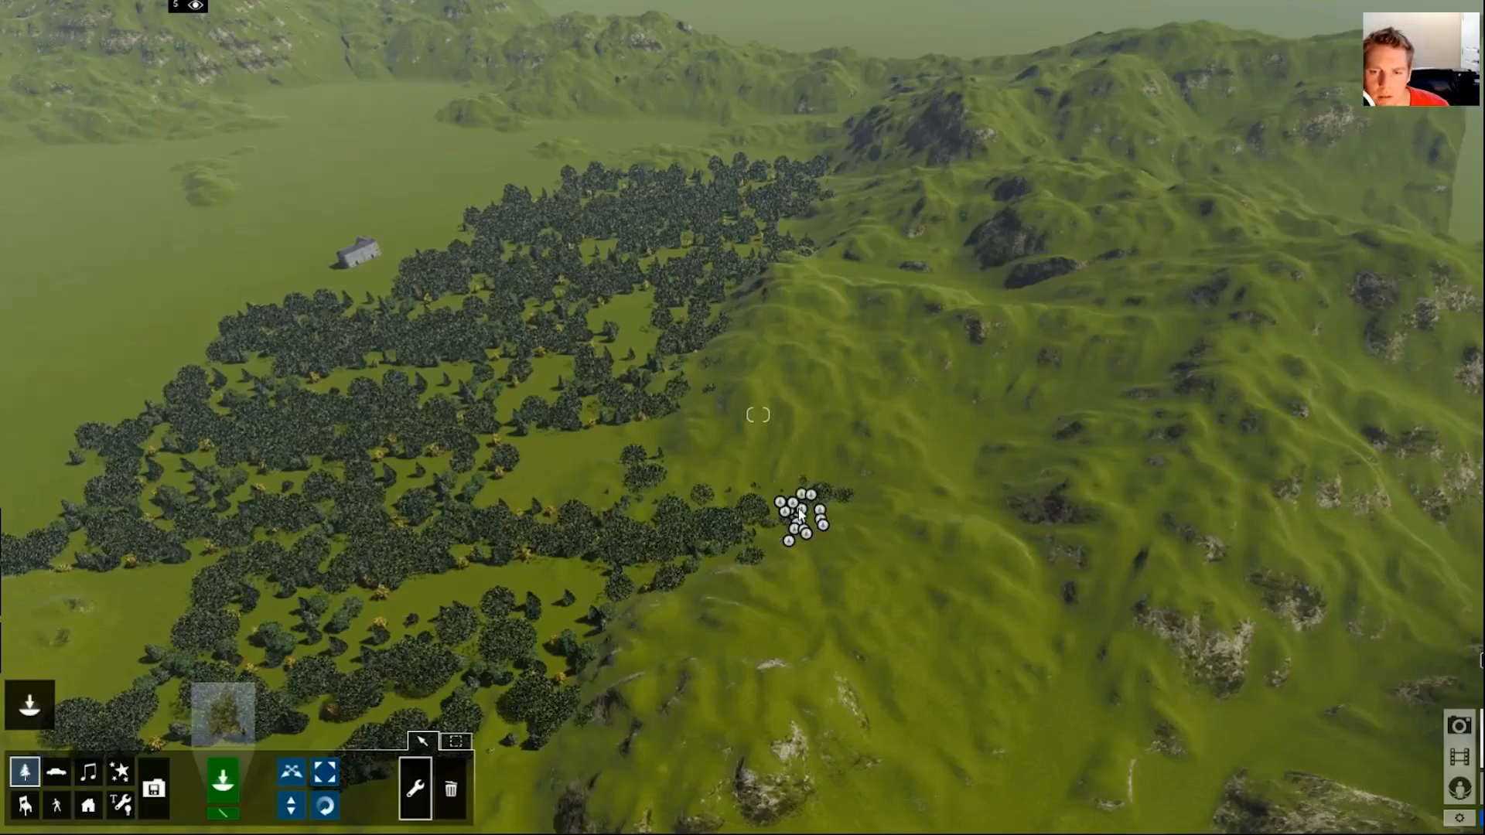
left_click(801, 513)
left_click(811, 406)
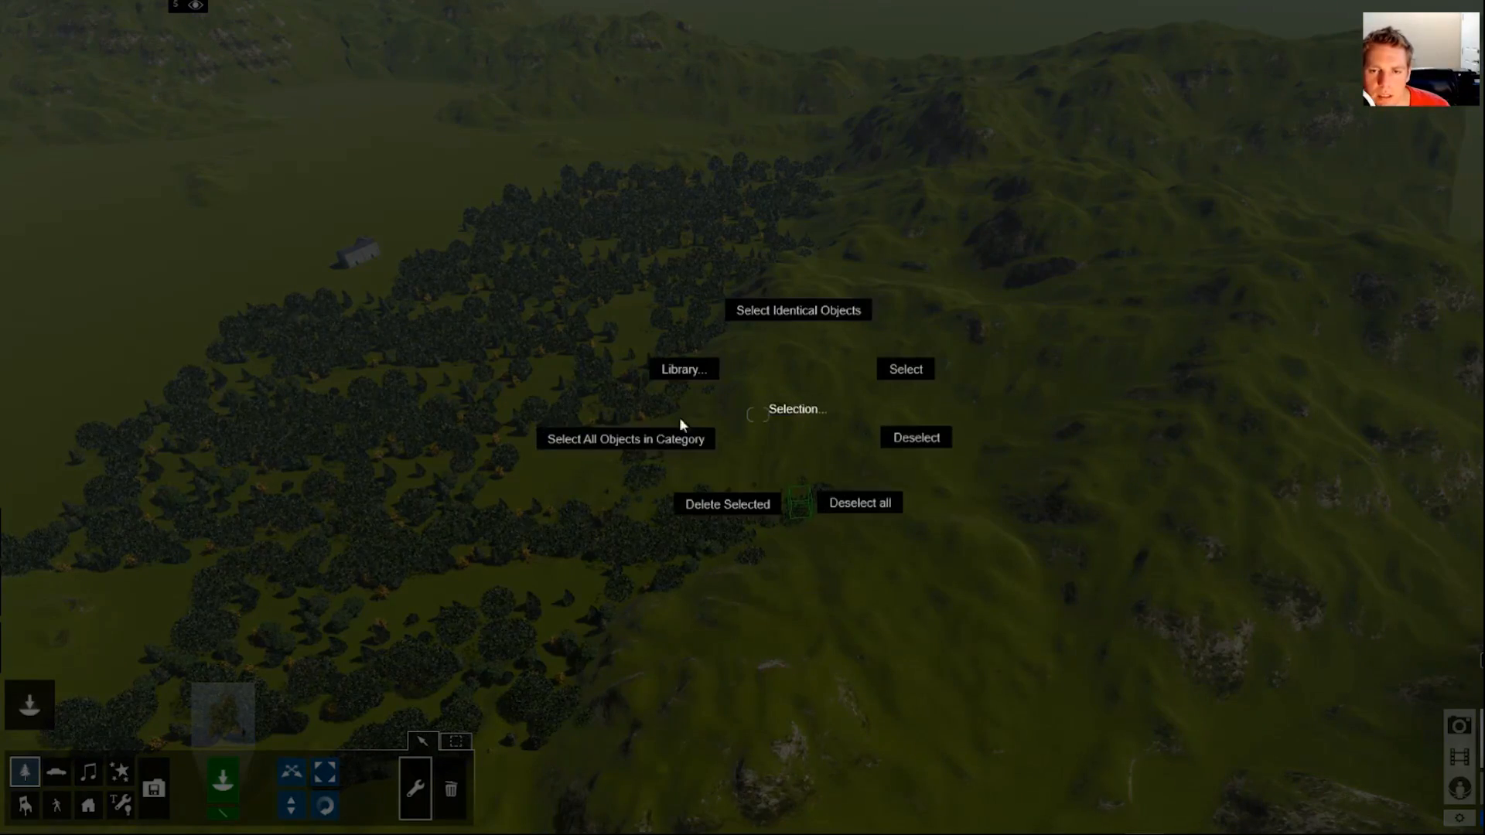
left_click(648, 440)
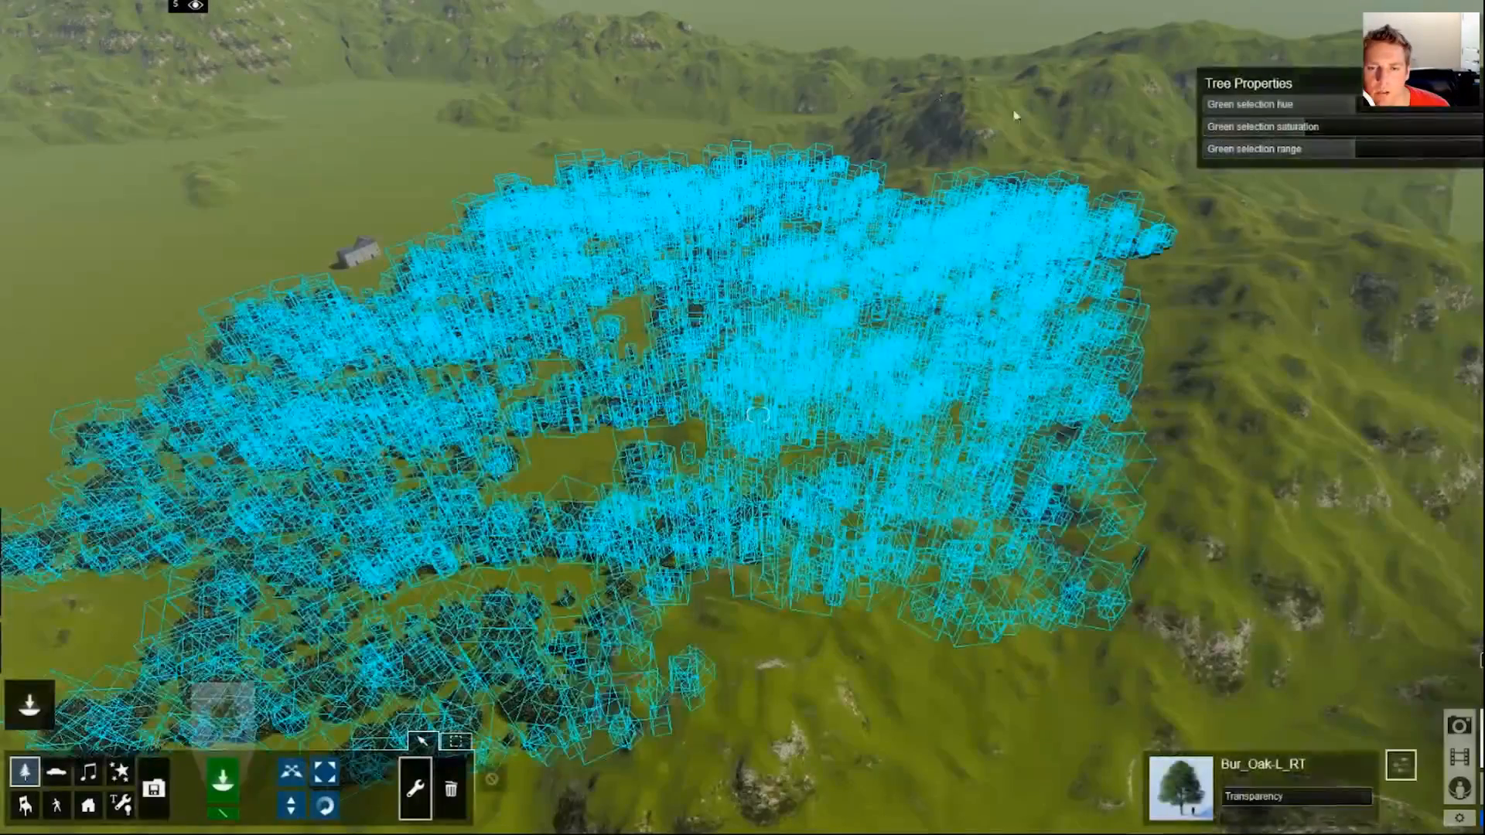
Make layer 4 the active layer and select all objects in the same category as one of the forest trees
left_click(195, 6)
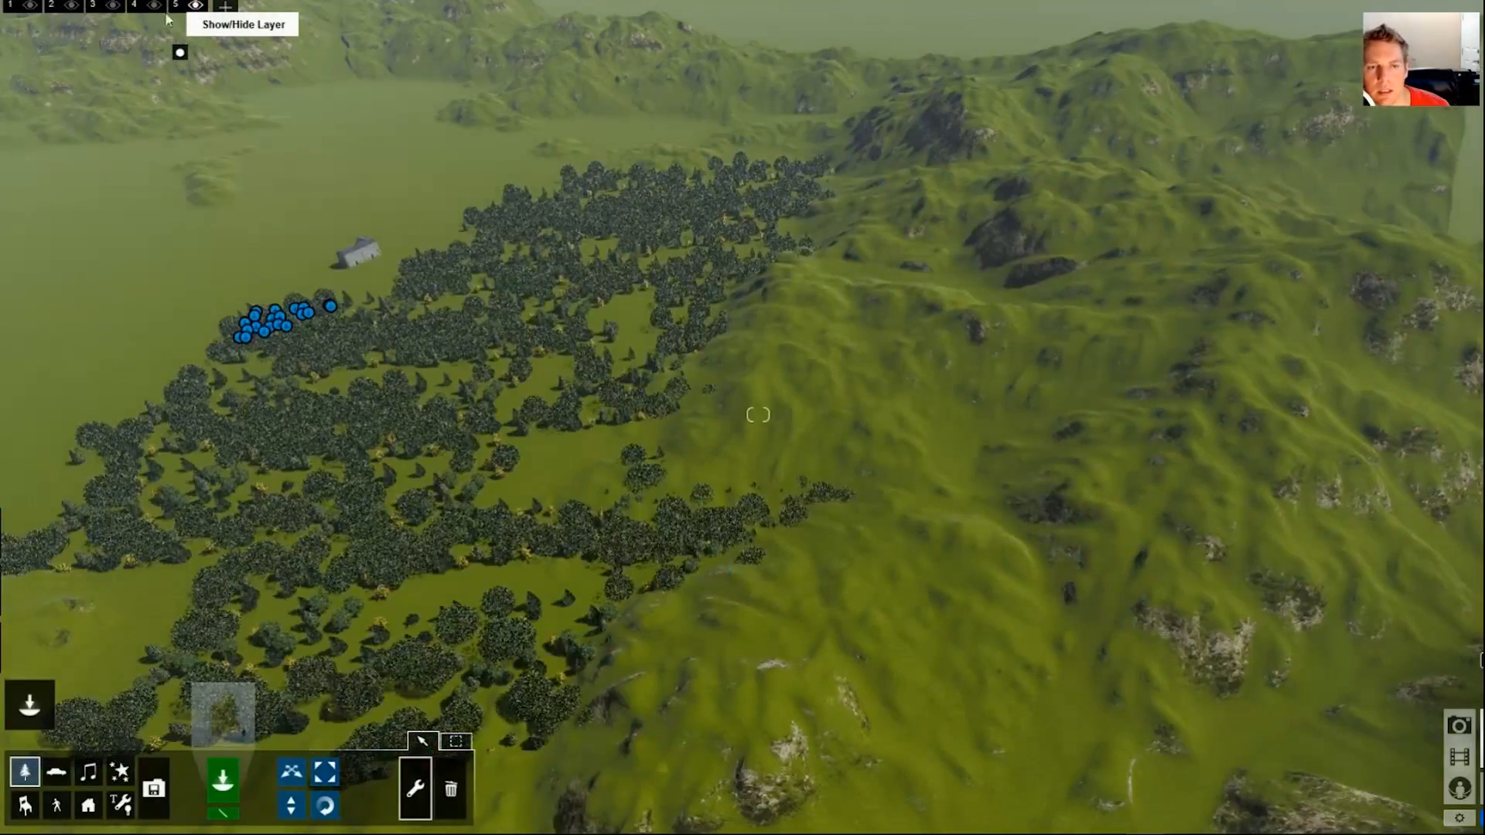
left_click(136, 9)
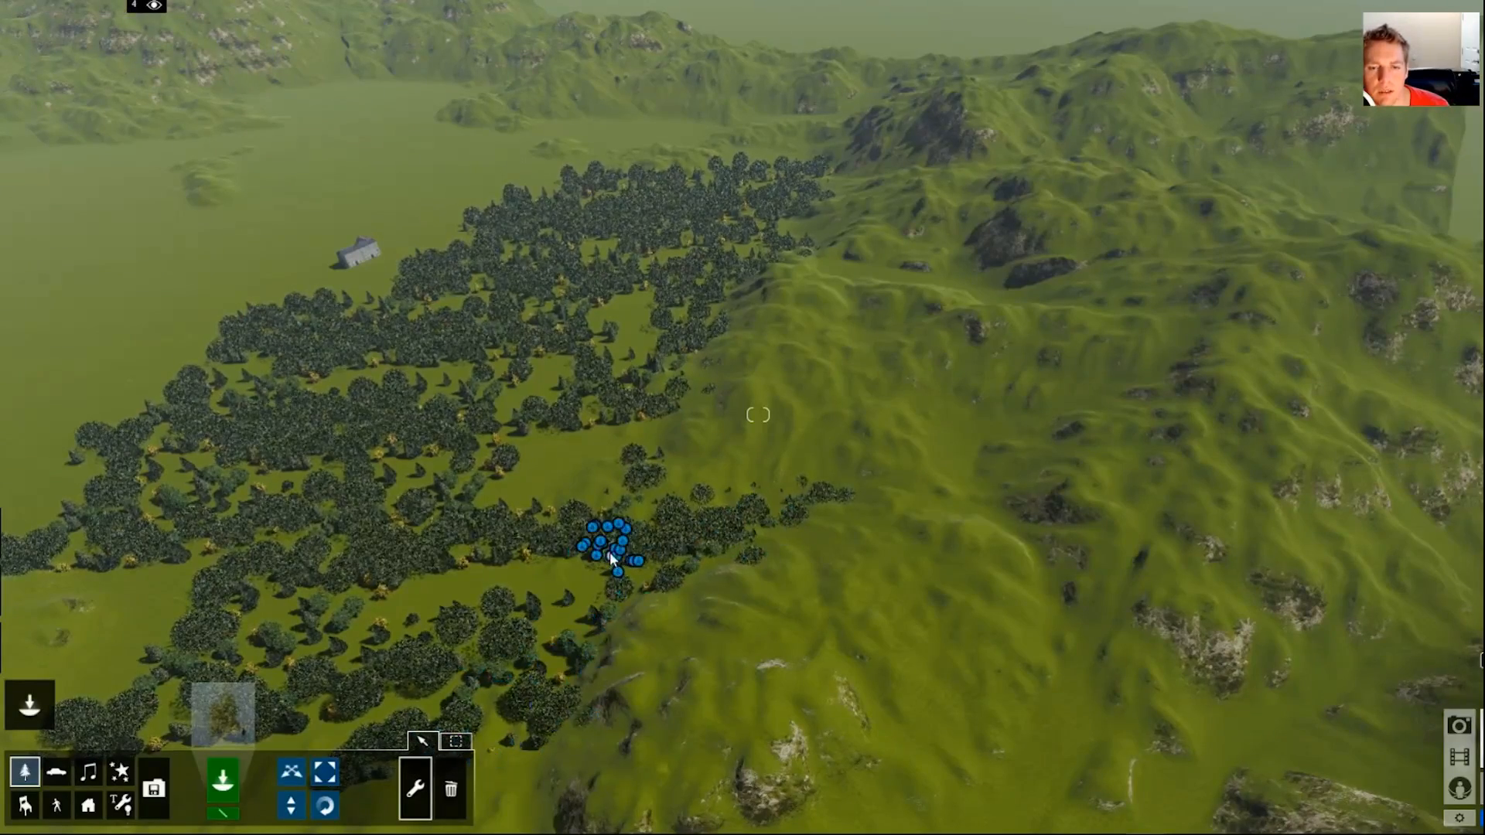
left_click(611, 552)
left_click(614, 460)
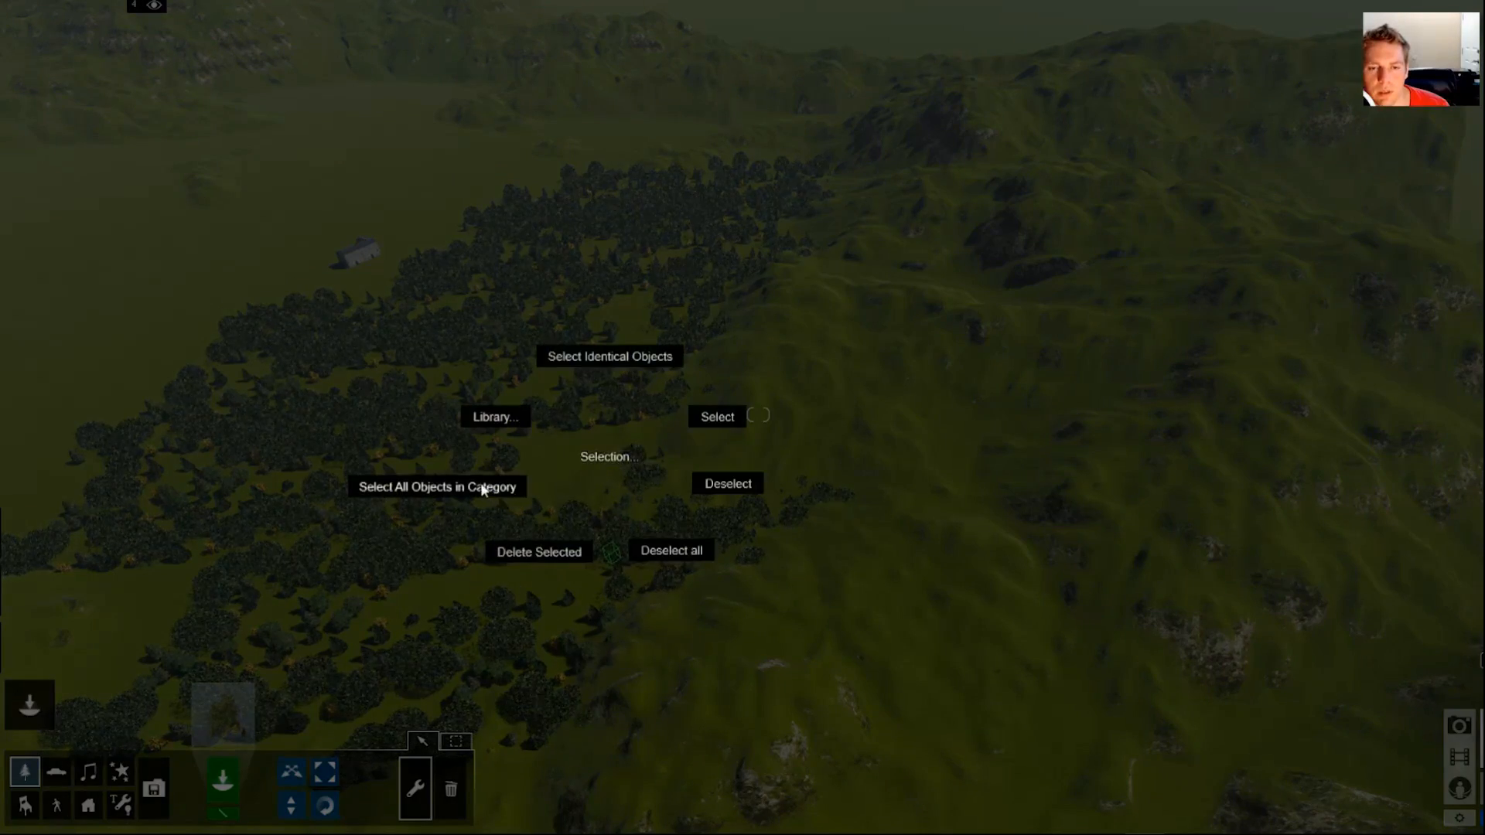
left_click(359, 193)
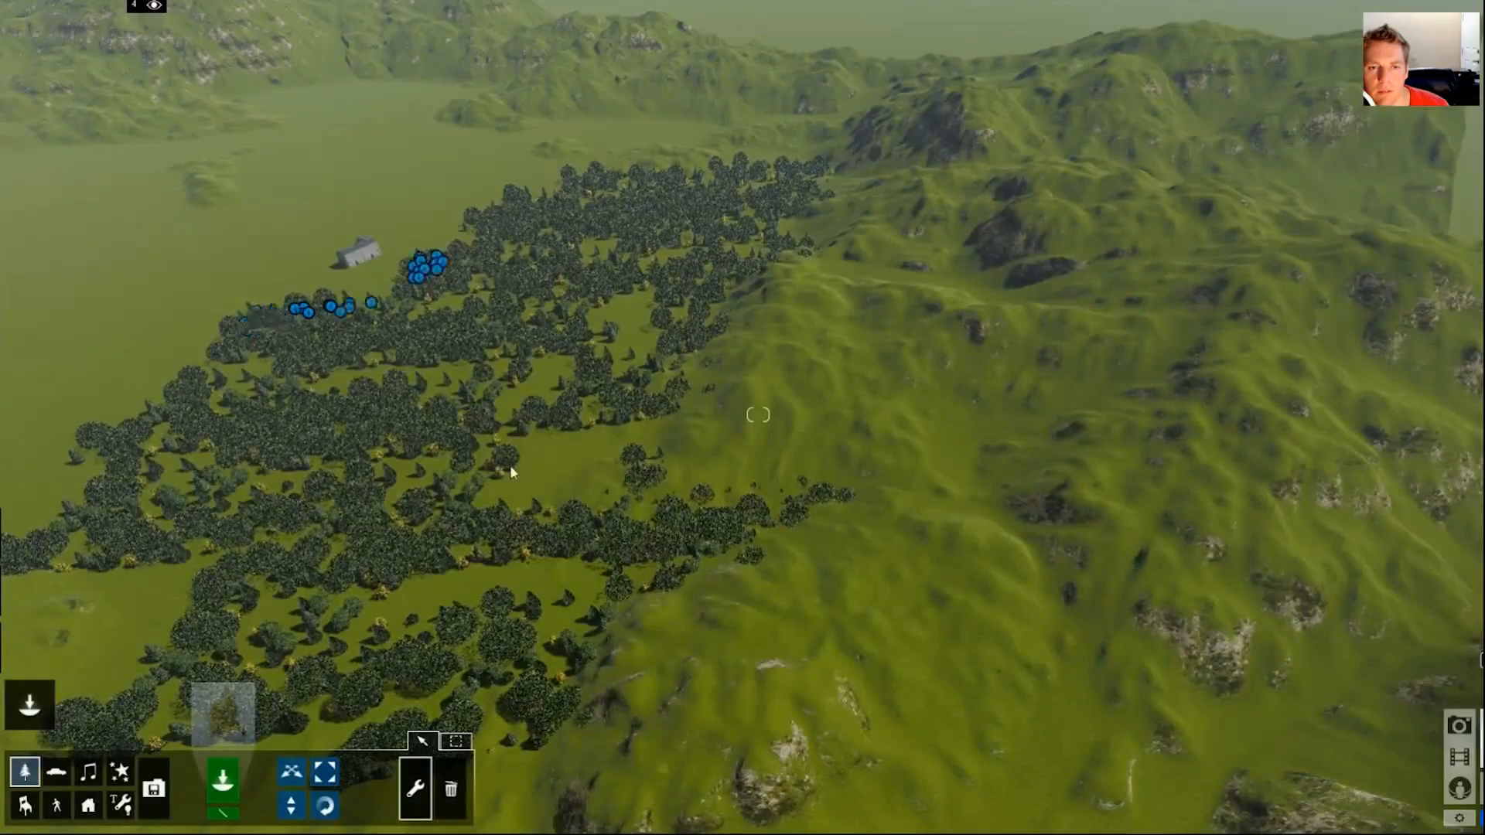
Toggle layer 4's visibility off and on to check the forest
left_click_drag(504, 344, 246, 331)
mouse_move(139, 44)
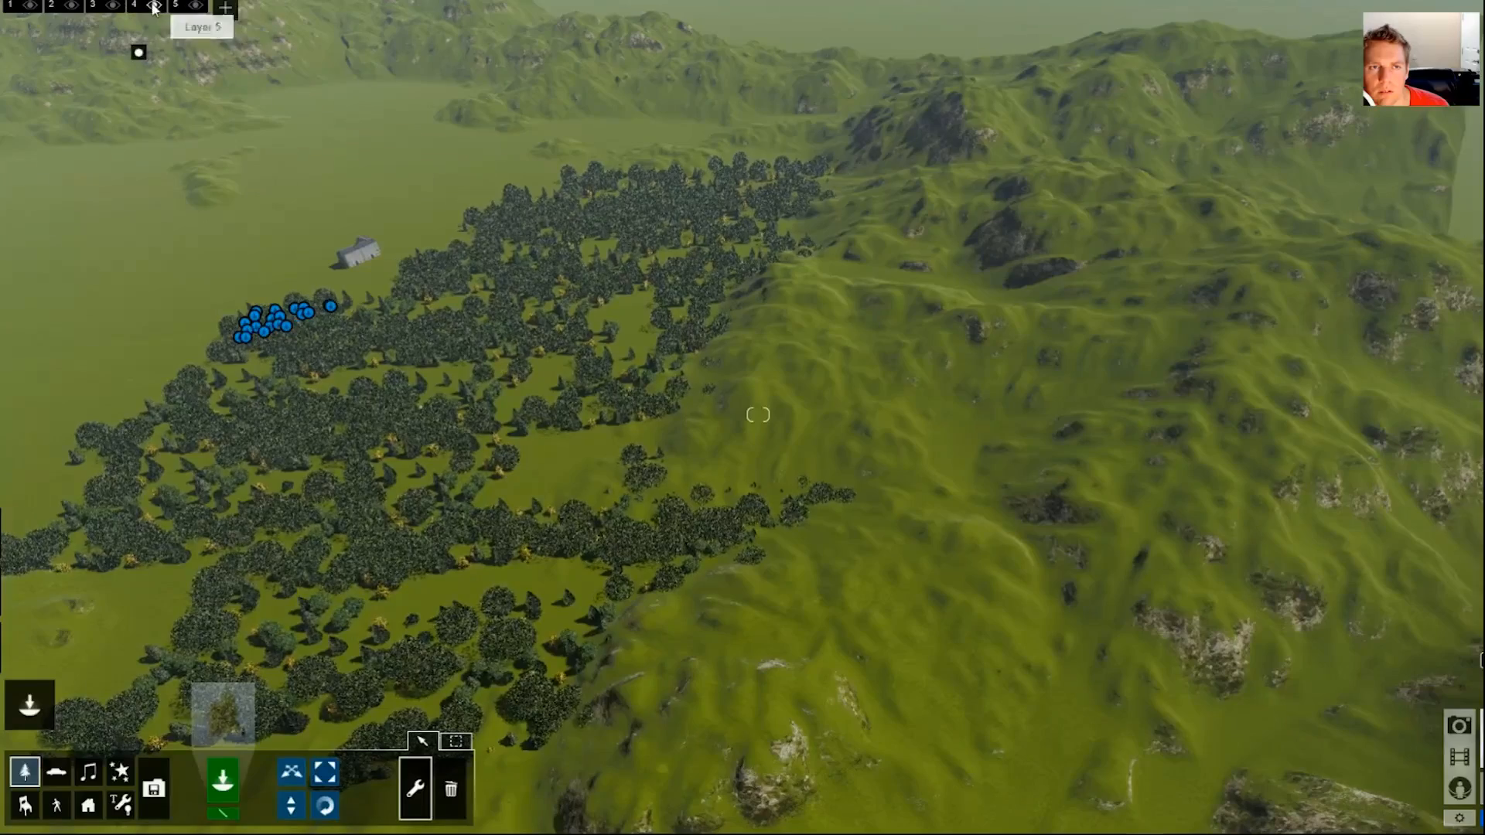
left_click(154, 6)
left_click(154, 7)
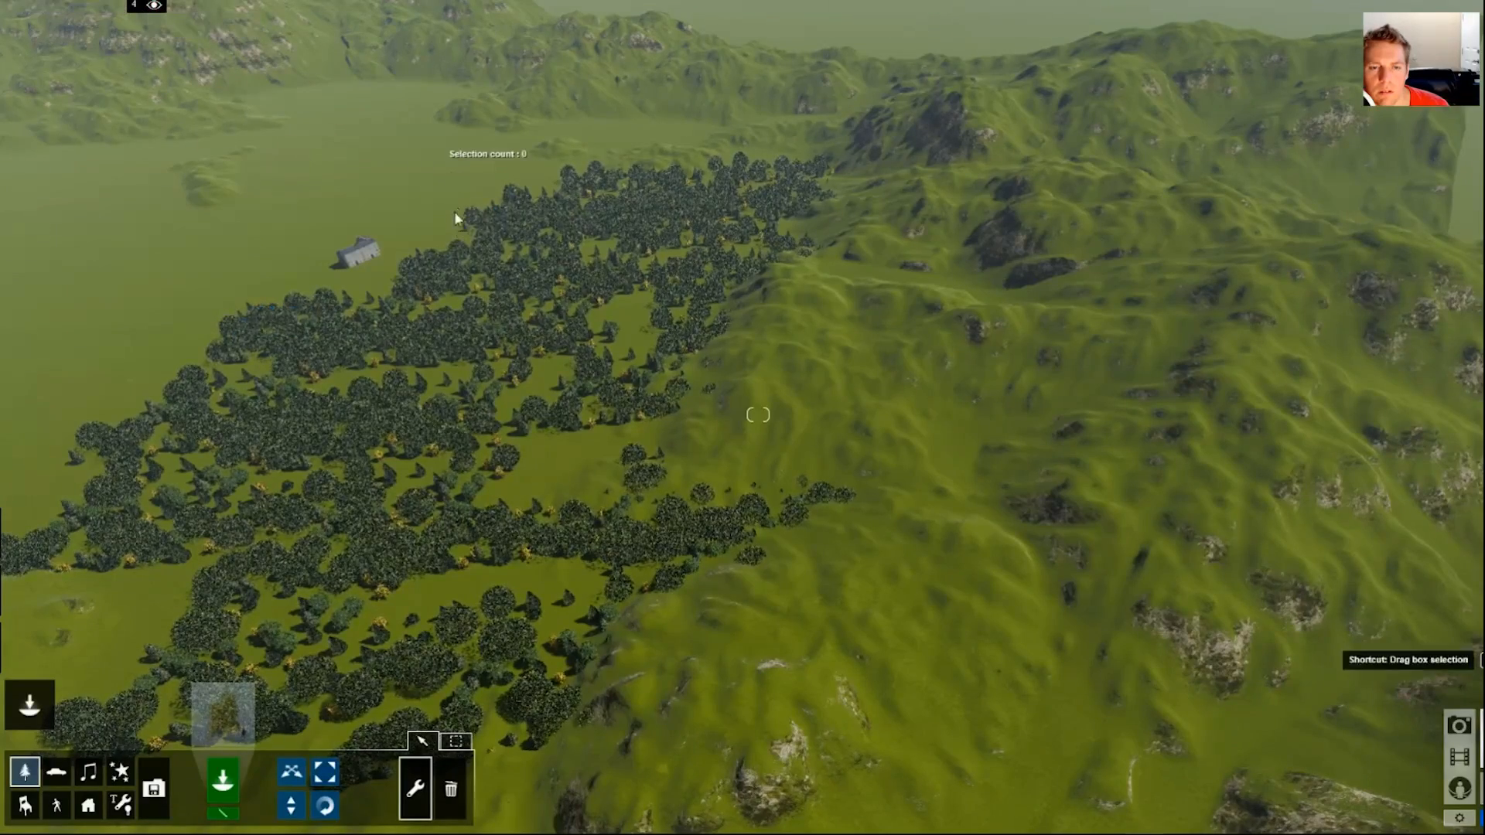
Select all objects in the same category as a balsam fir, and toggle layer 4's visibility off and on again
left_click(407, 338)
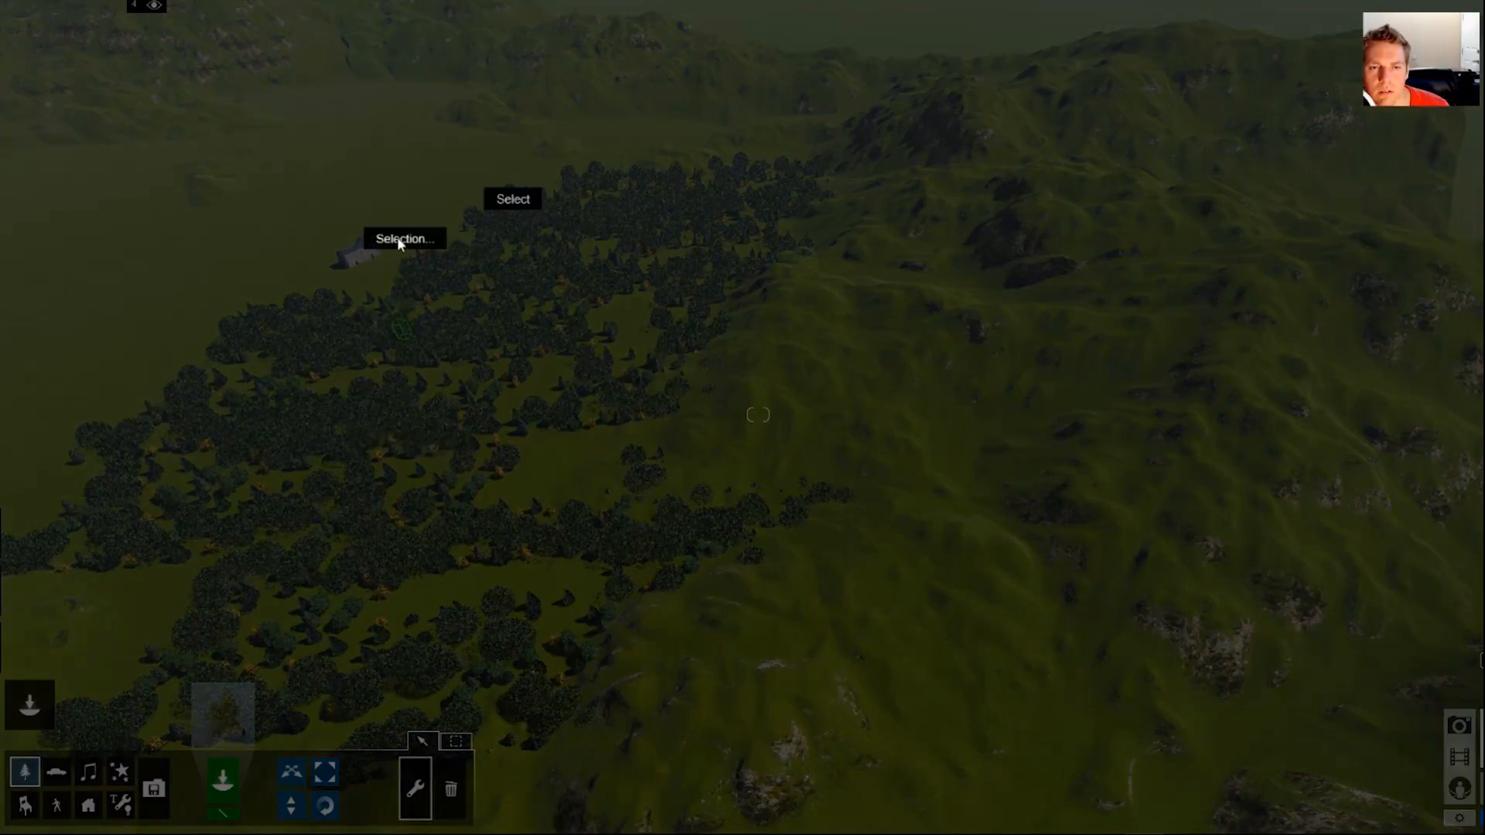
left_click(399, 241)
left_click(266, 271)
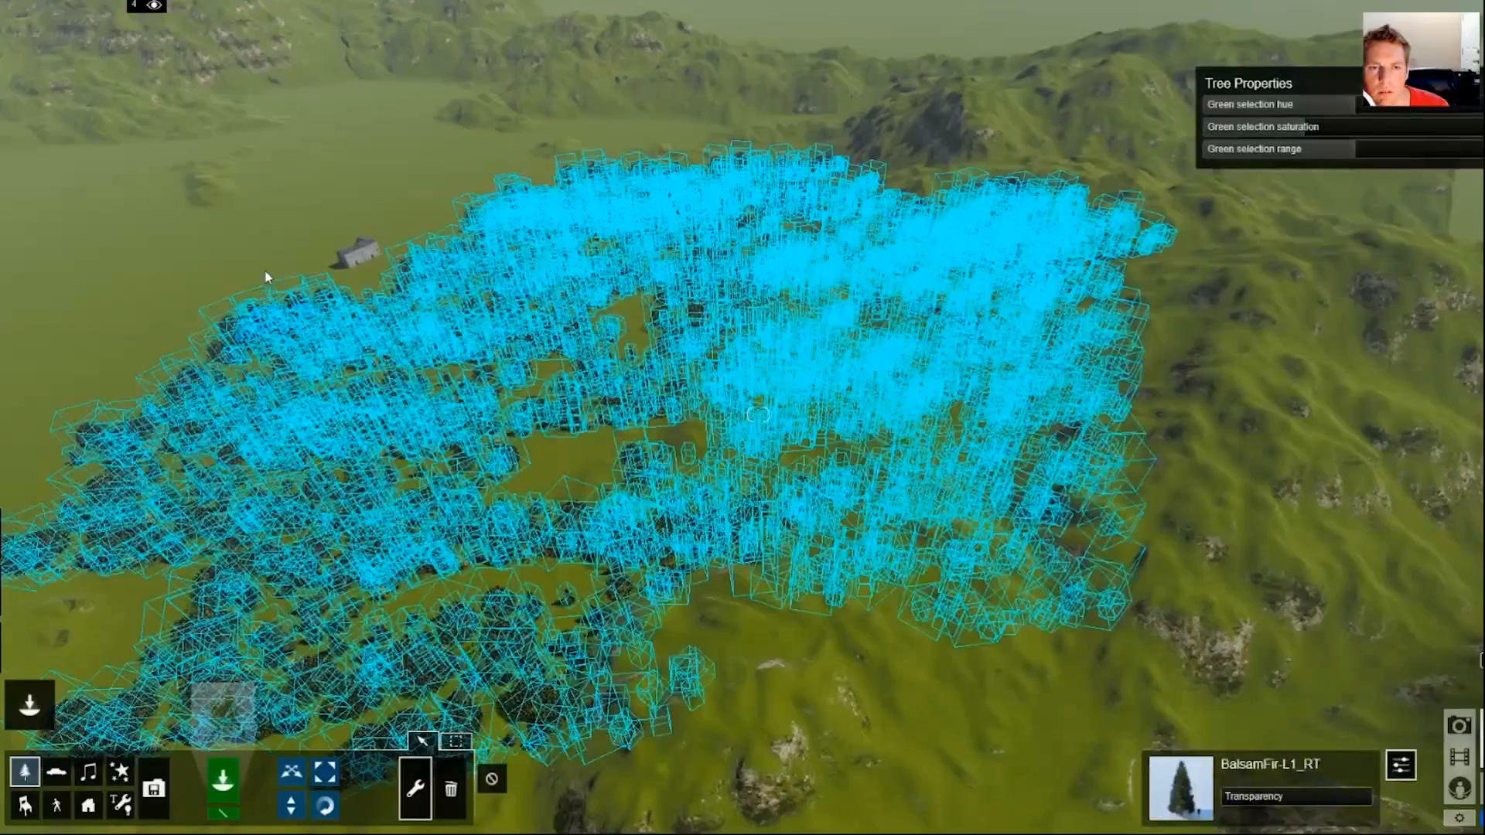
left_click(156, 5)
left_click(156, 5)
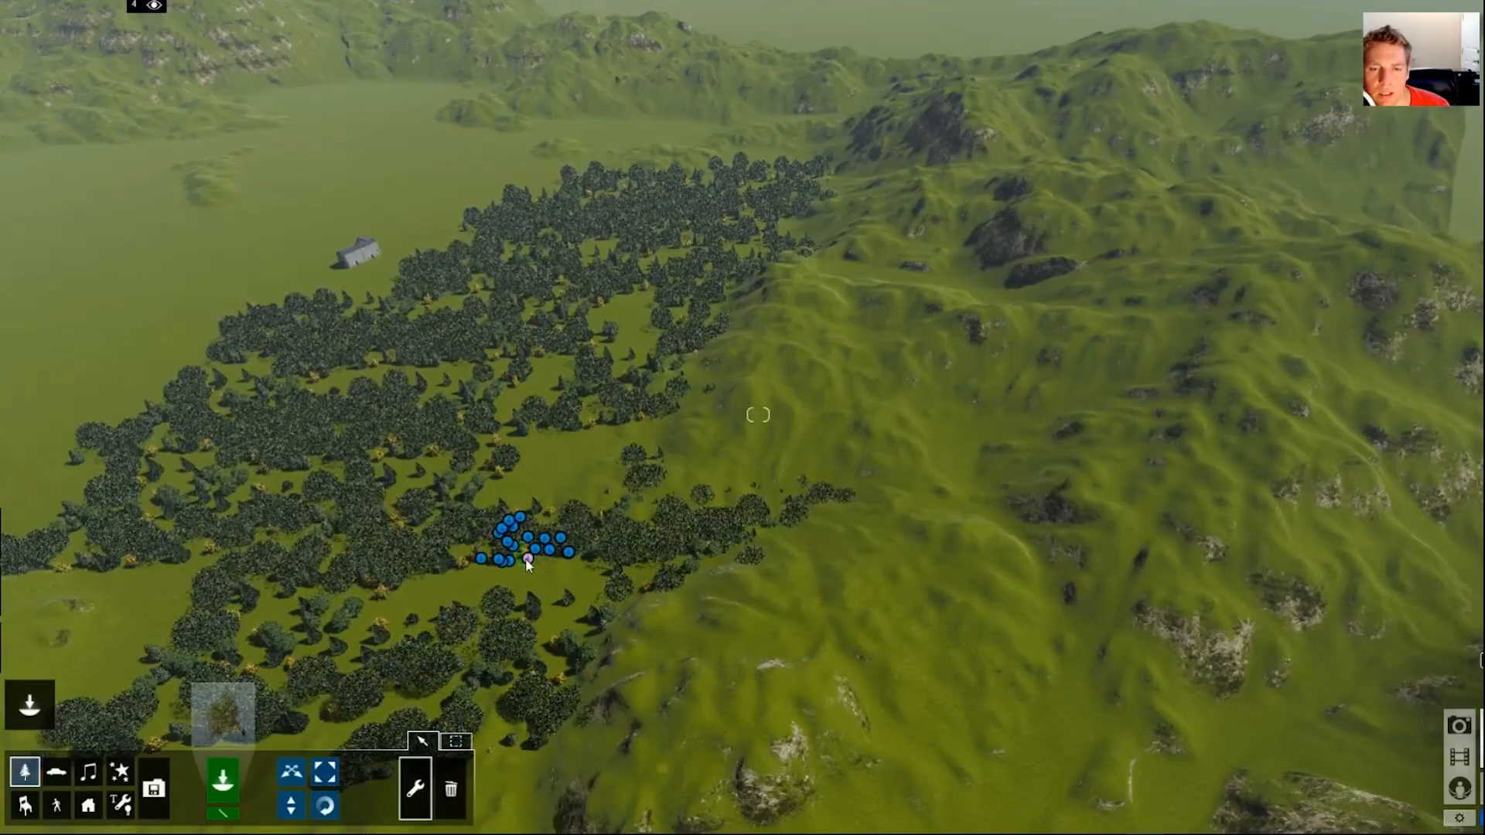
Select all objects in the same category as a fall river birch and place them on the ground
right_click(526, 559)
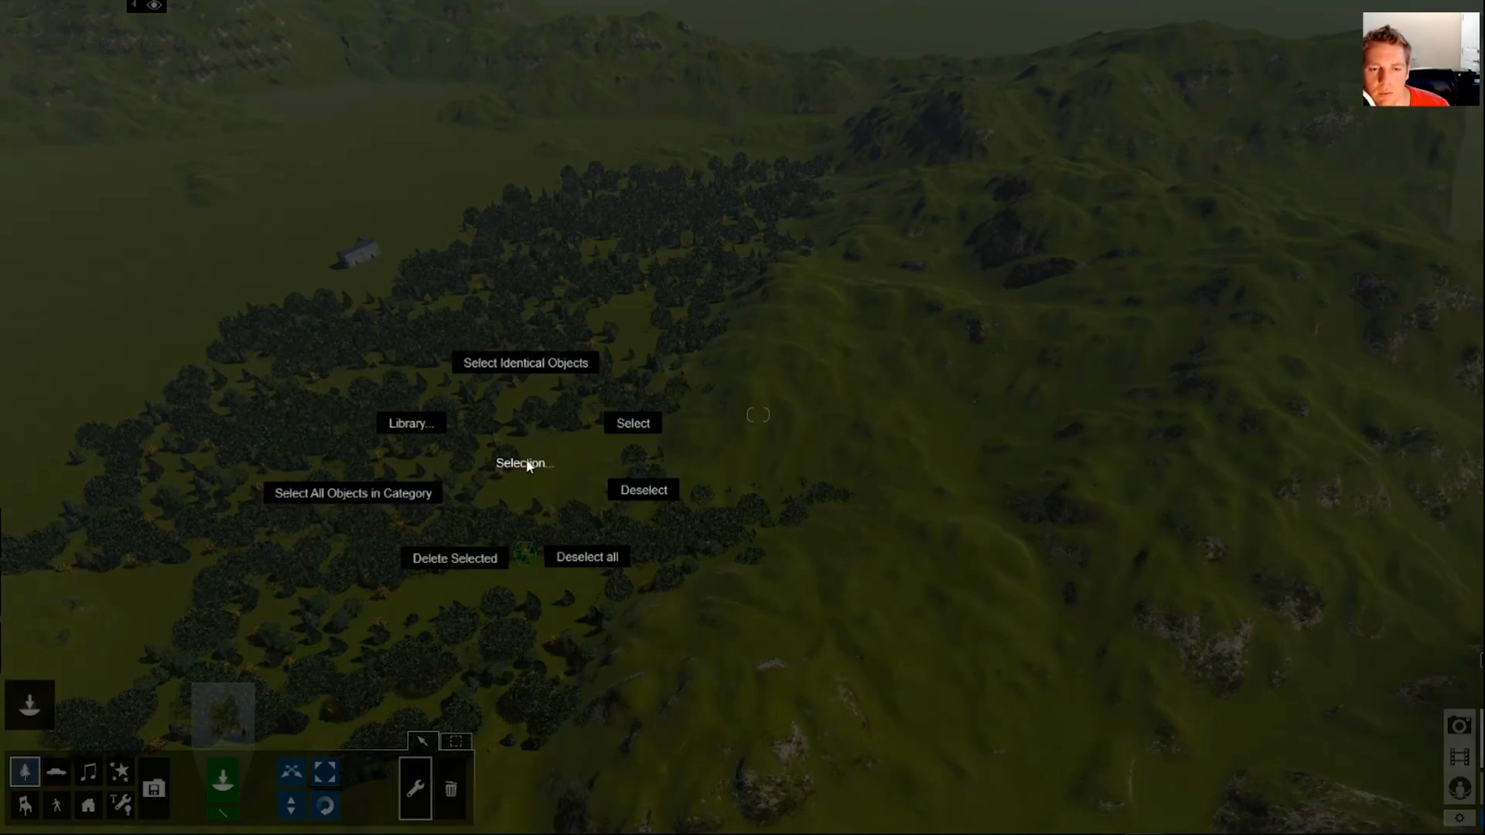
left_click(529, 465)
left_click(529, 465)
left_click(375, 500)
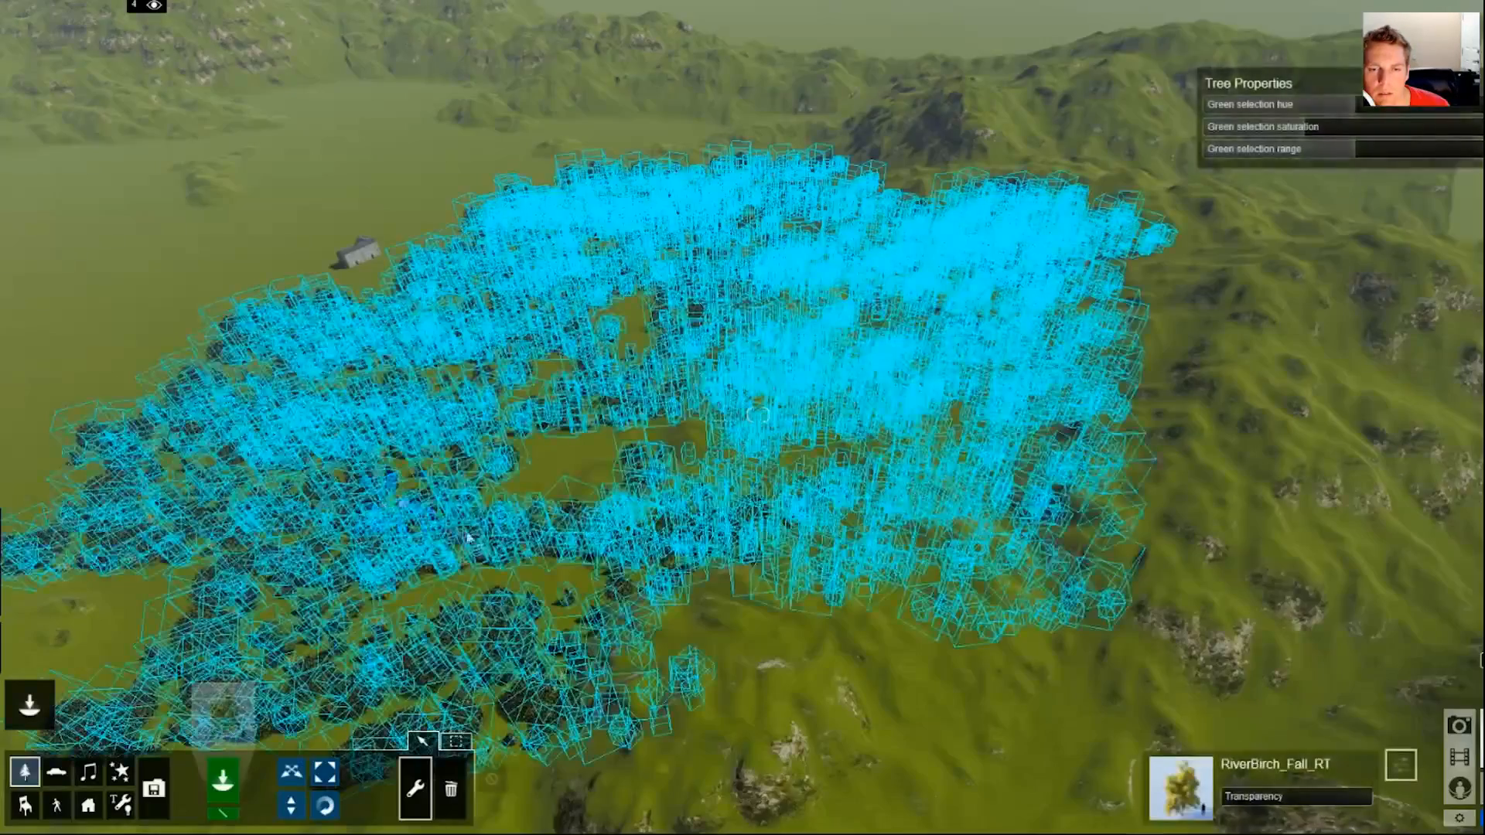
left_click(507, 569)
left_click(490, 667)
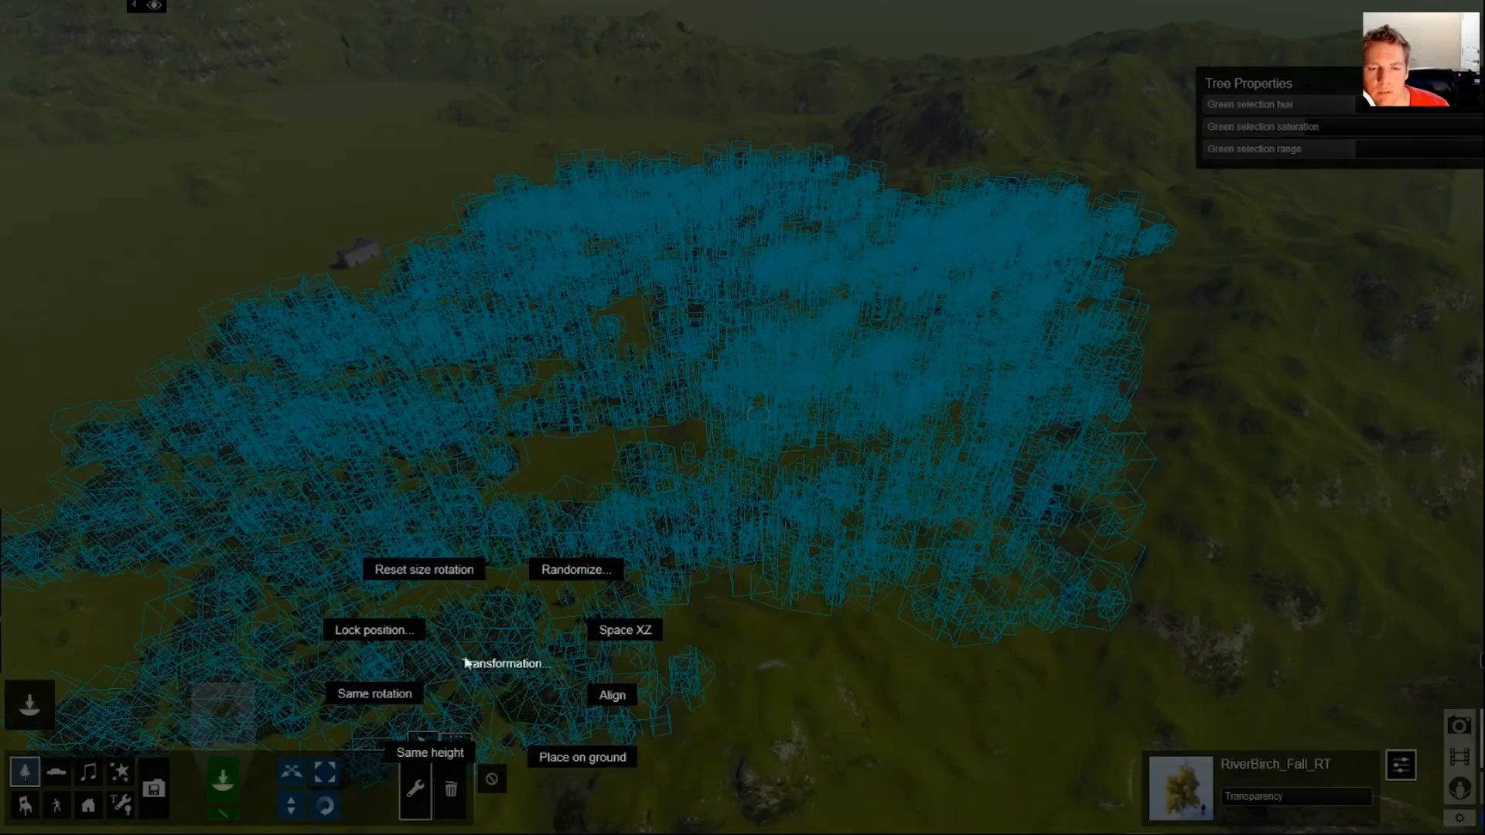
left_click(601, 758)
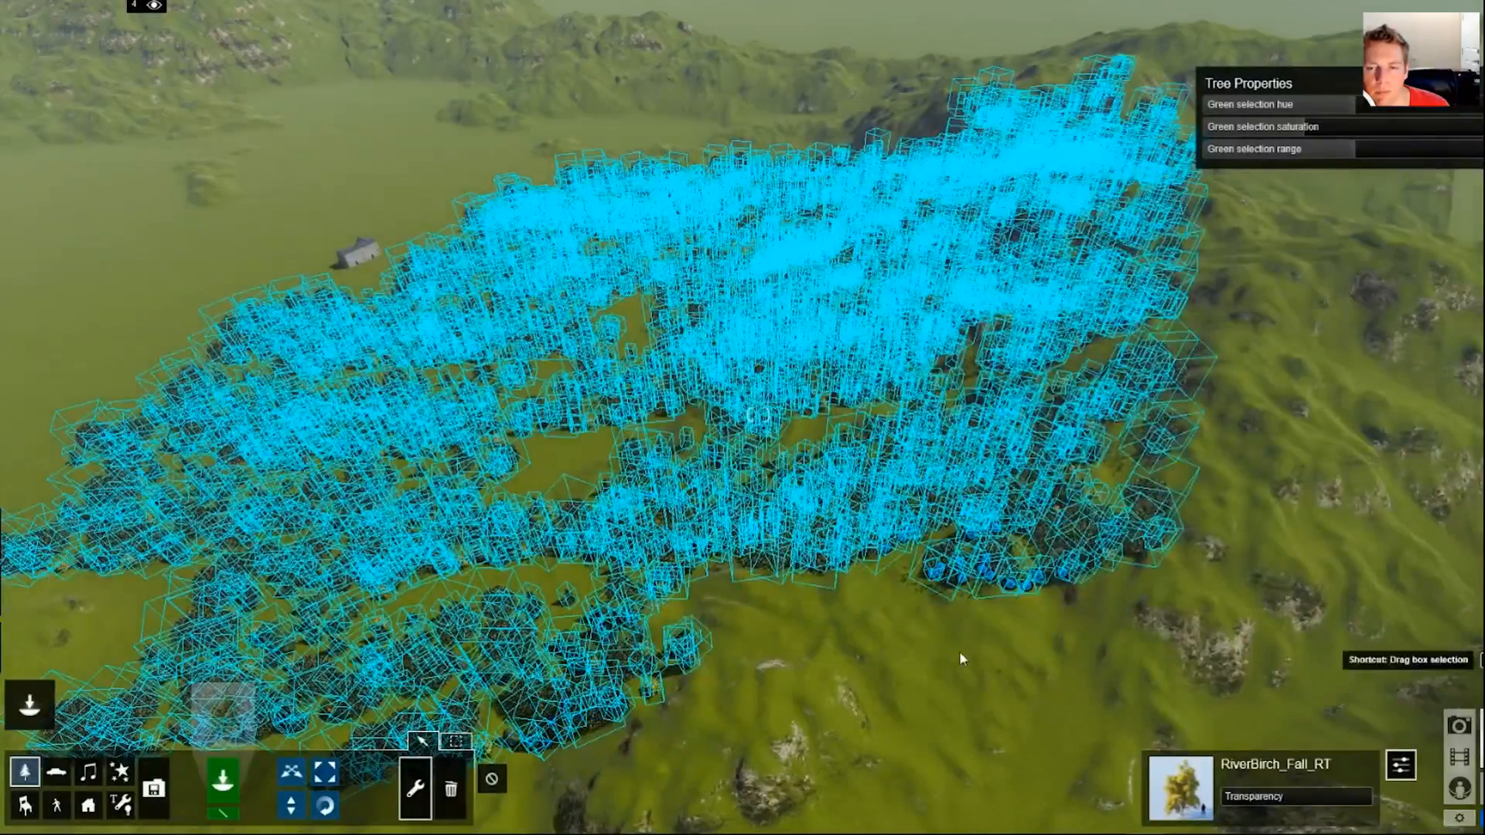
Replace the current selection with all objects in the same category as a tree at the forest edge near the building
left_click(959, 652, "ctrl")
left_click_drag(960, 652, 736, 513, "ctrl")
key("a")
right_click_drag(736, 514, 844, 447)
key("a")
key("s")
key("a")
key("a")
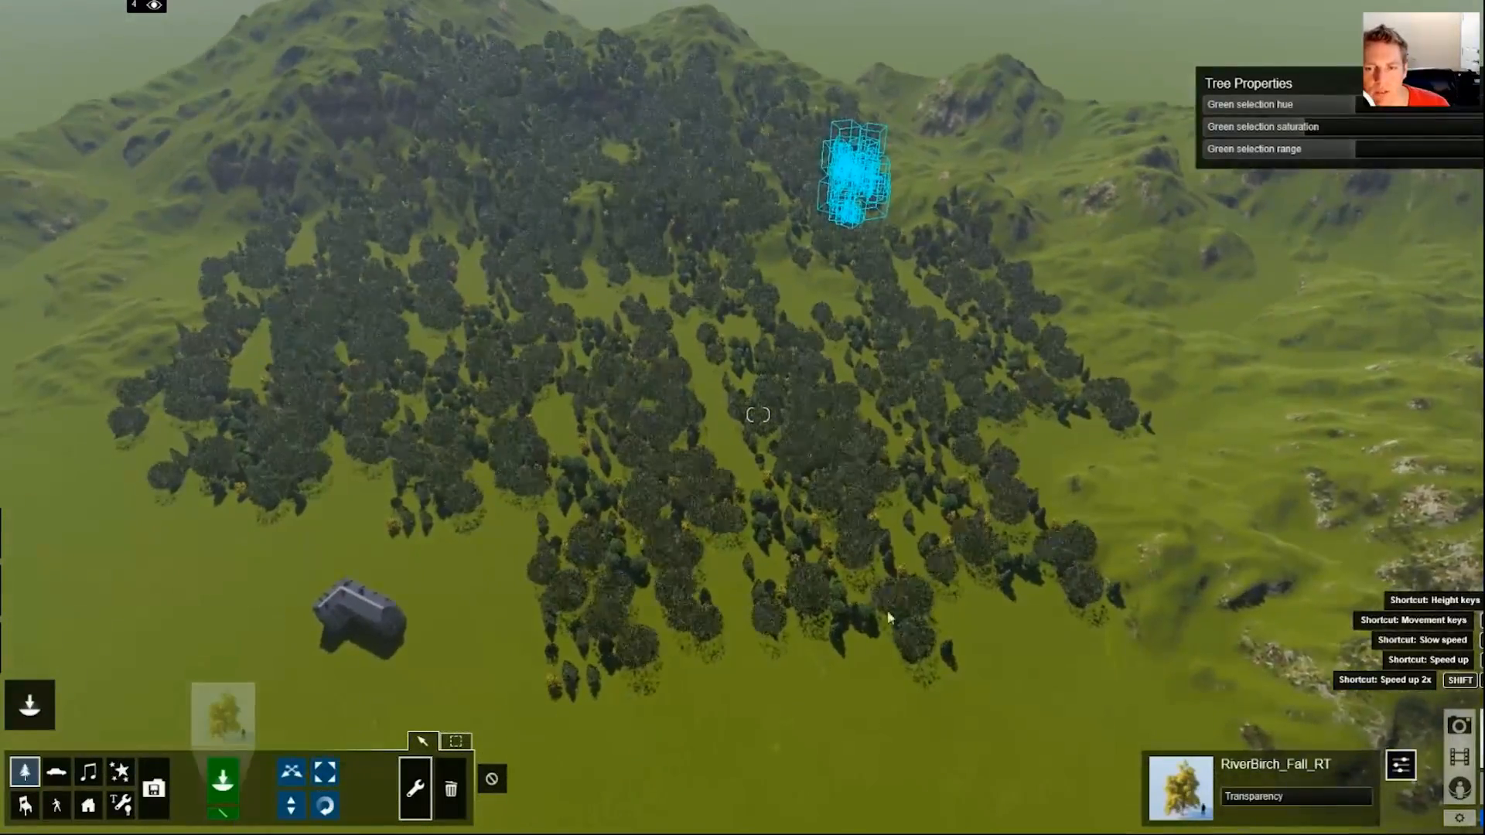
left_click(416, 793)
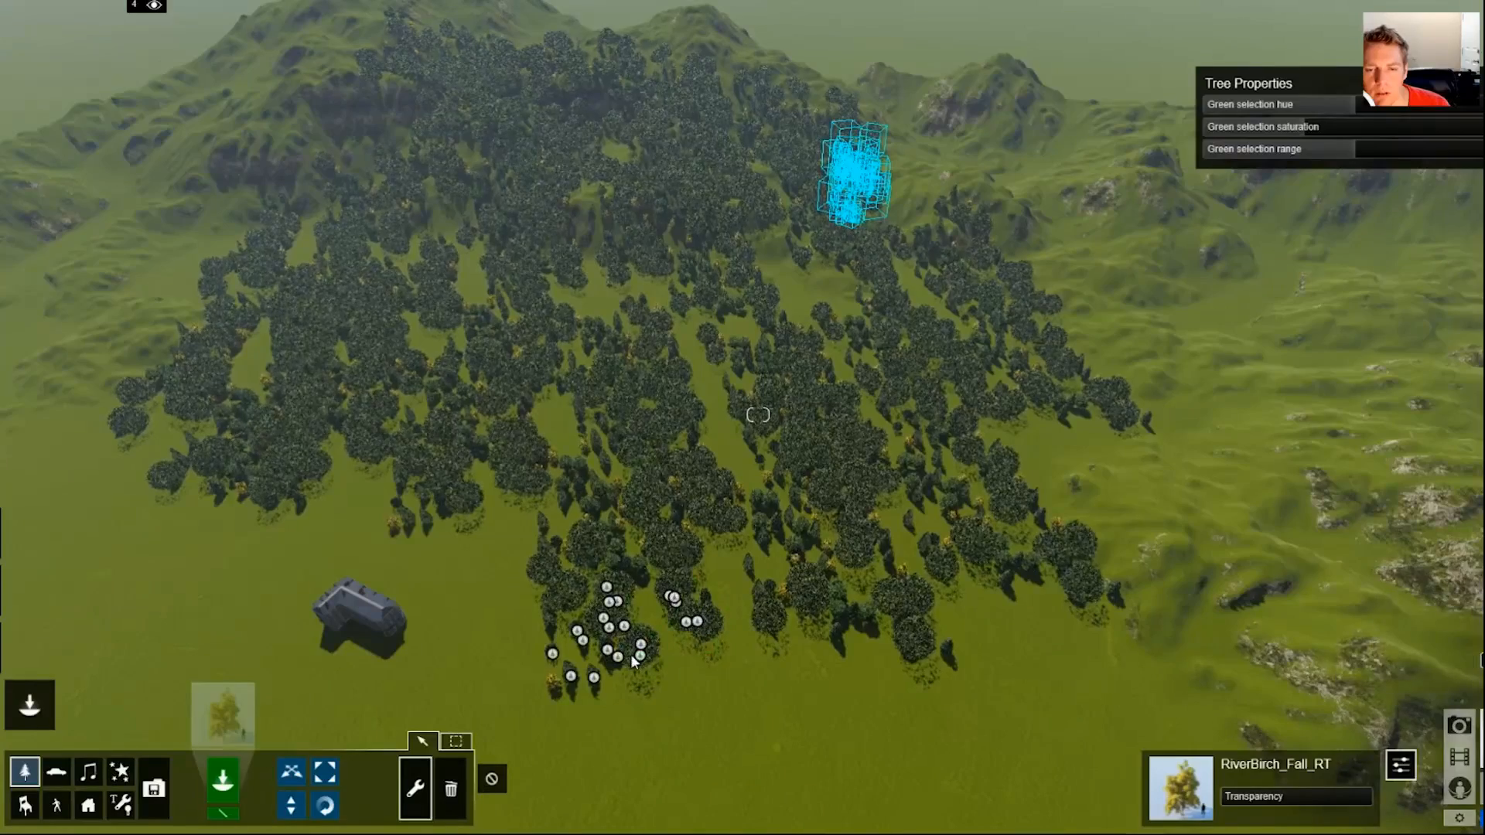
left_click(638, 655)
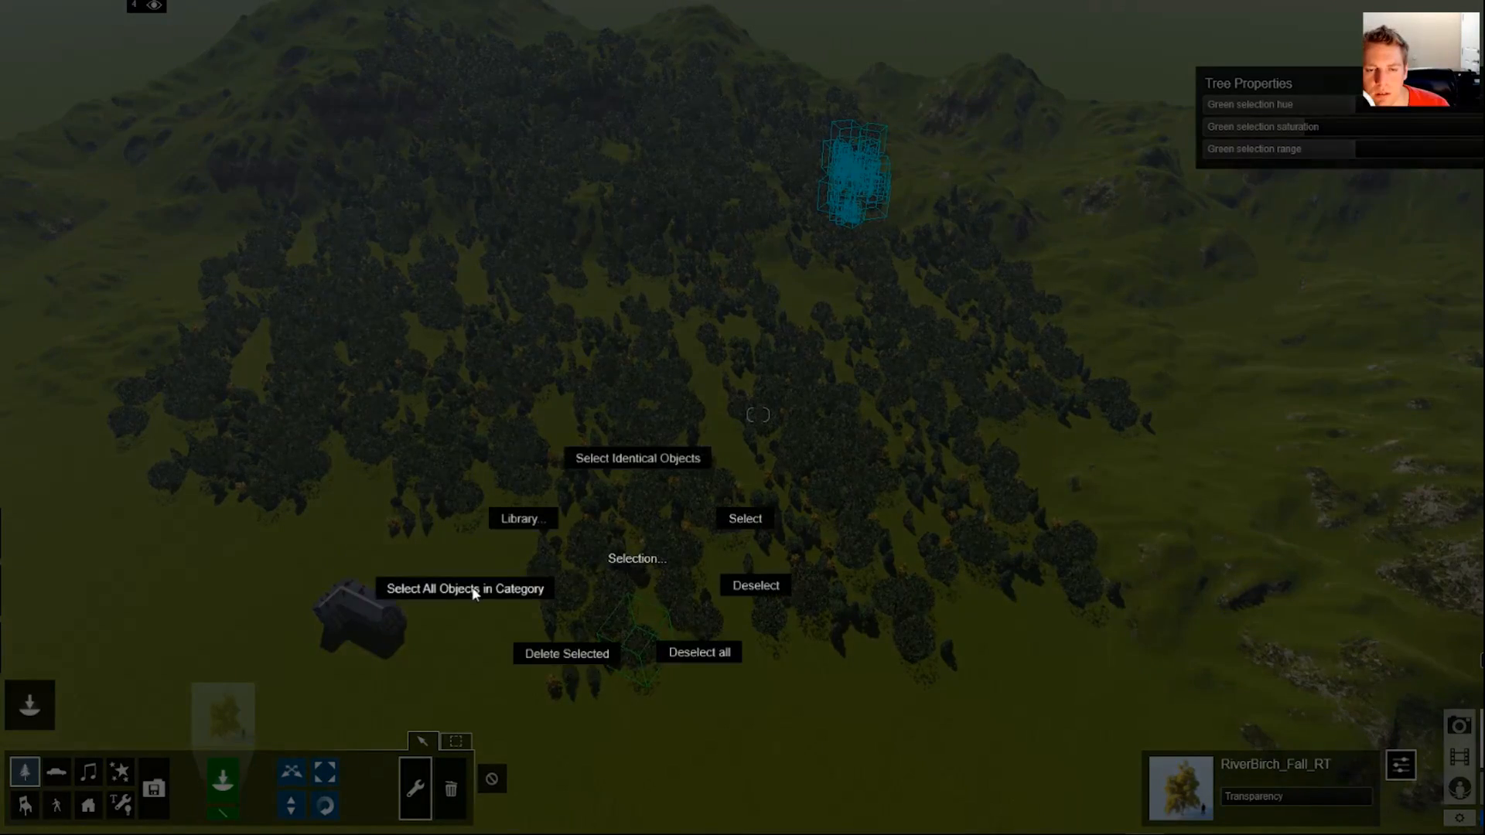
left_click(474, 592)
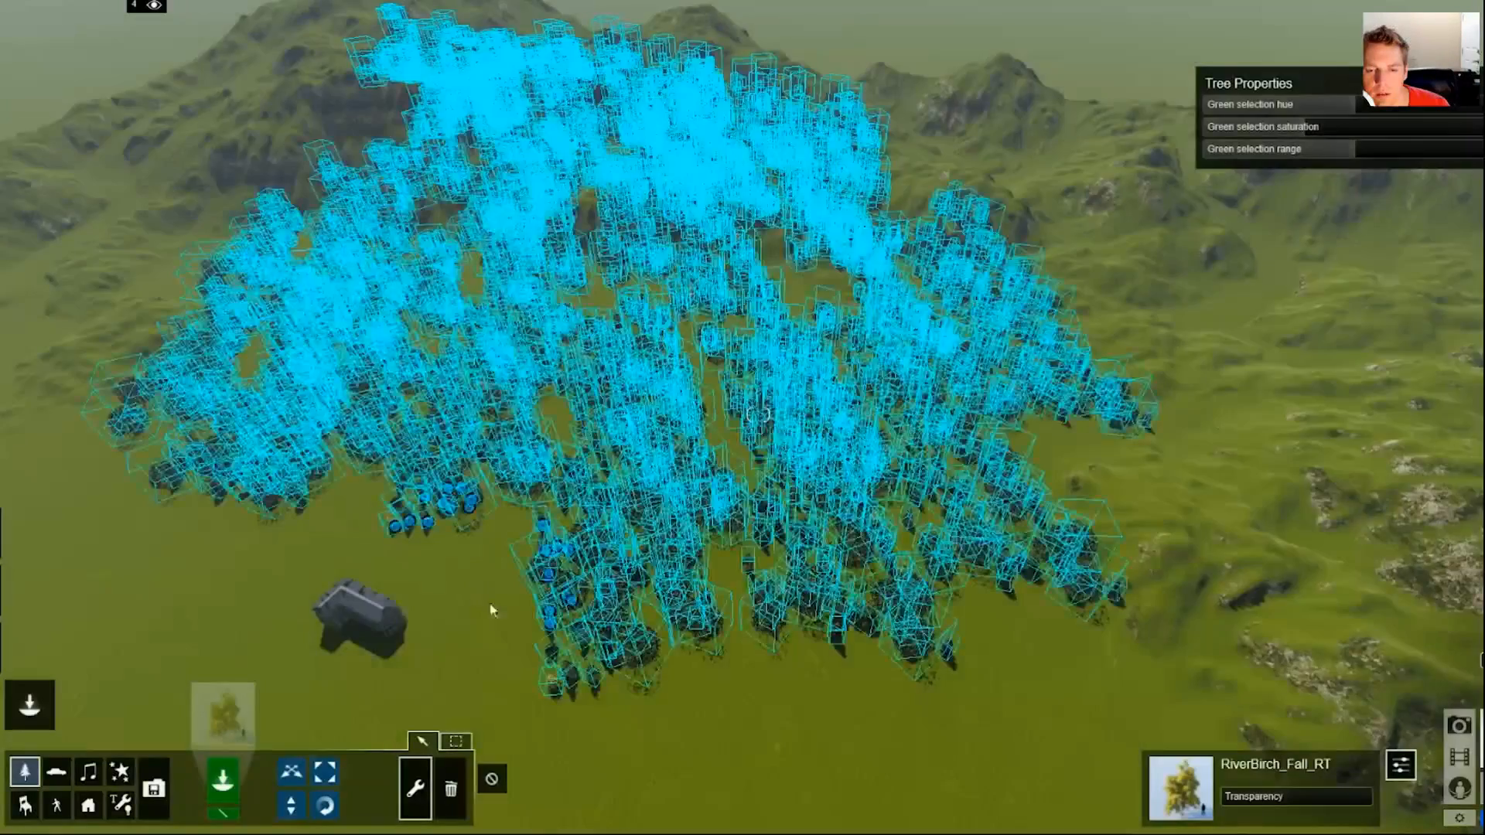
Randomize the rotation and scale of the selected trees with the 30% scale option
left_click(597, 684)
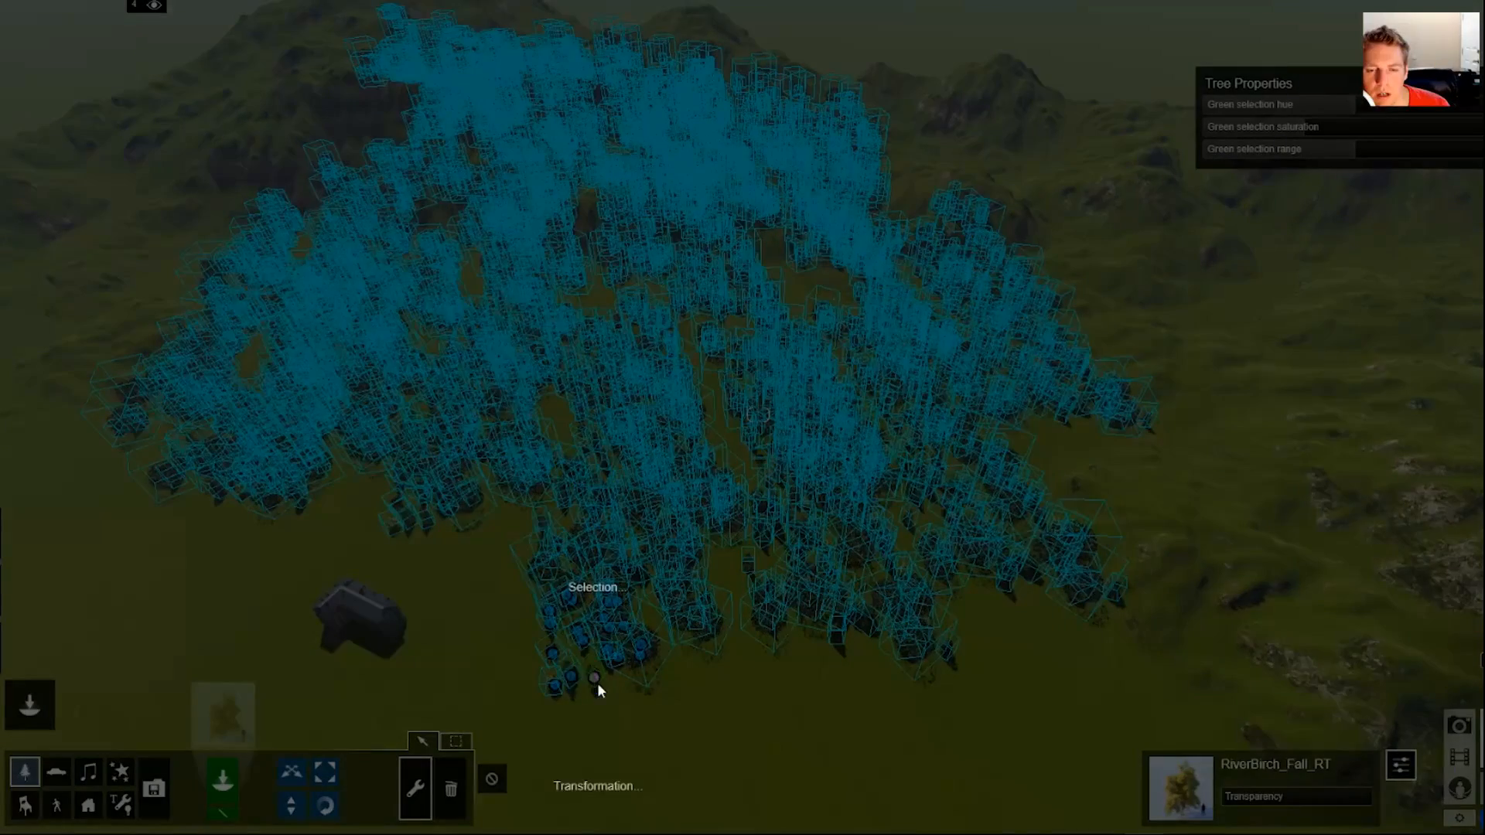
left_click(605, 789)
left_click(685, 639)
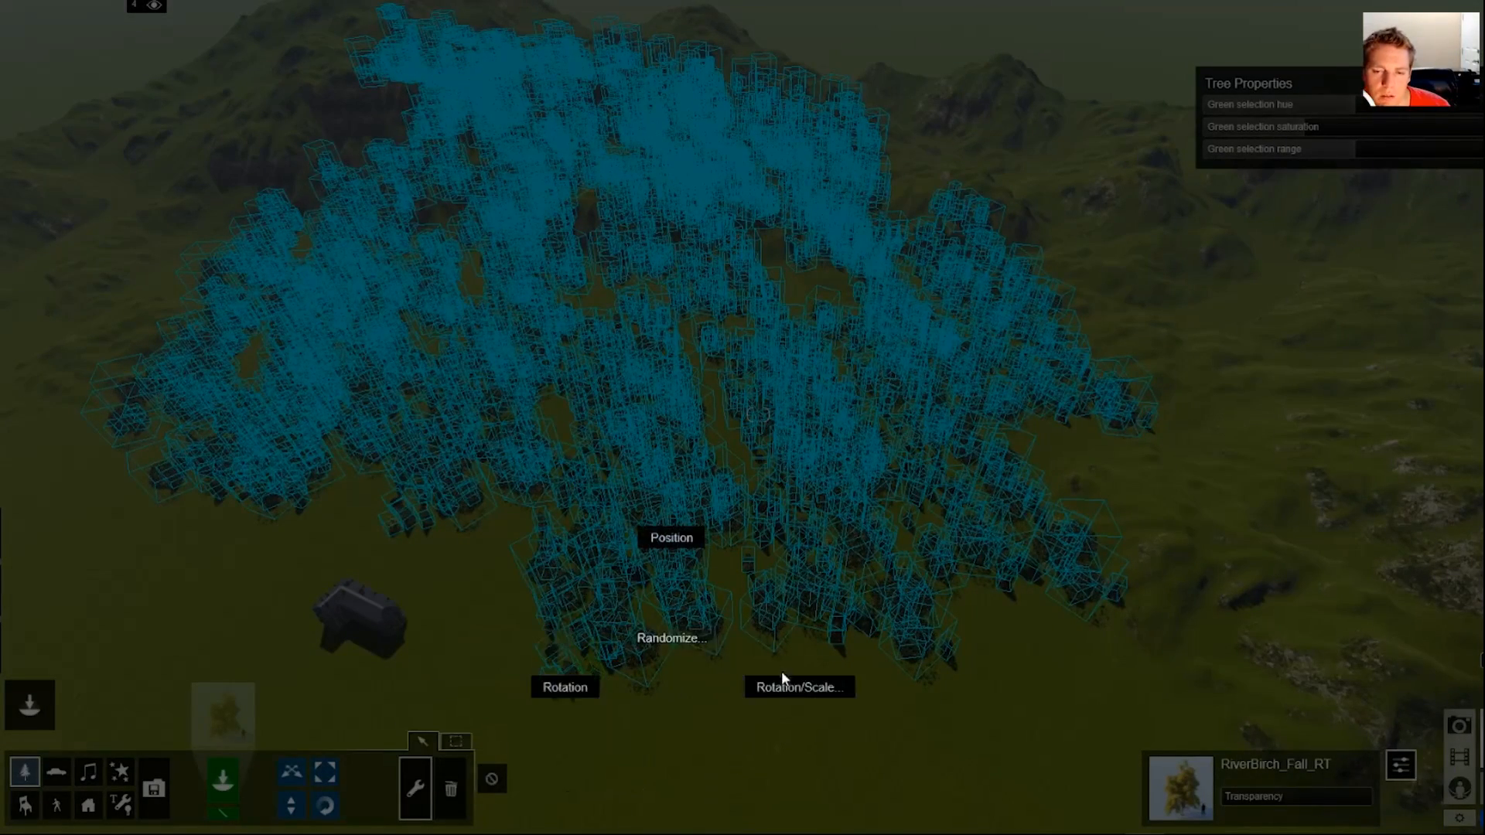
left_click(798, 696)
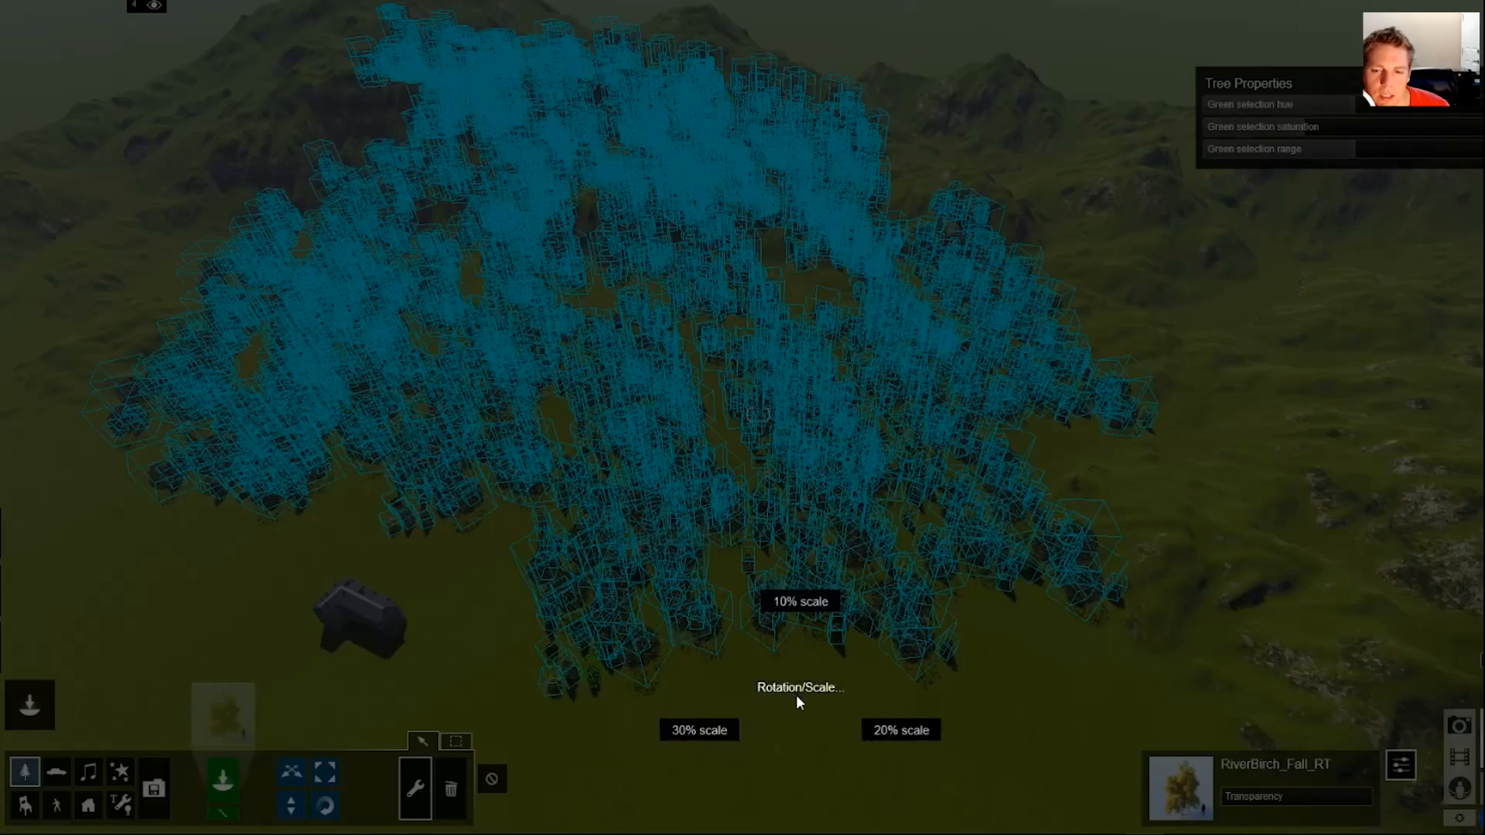
left_click(681, 732)
Clear the selection and inspect the varied forest from close up, behind the building and from above
key("w")
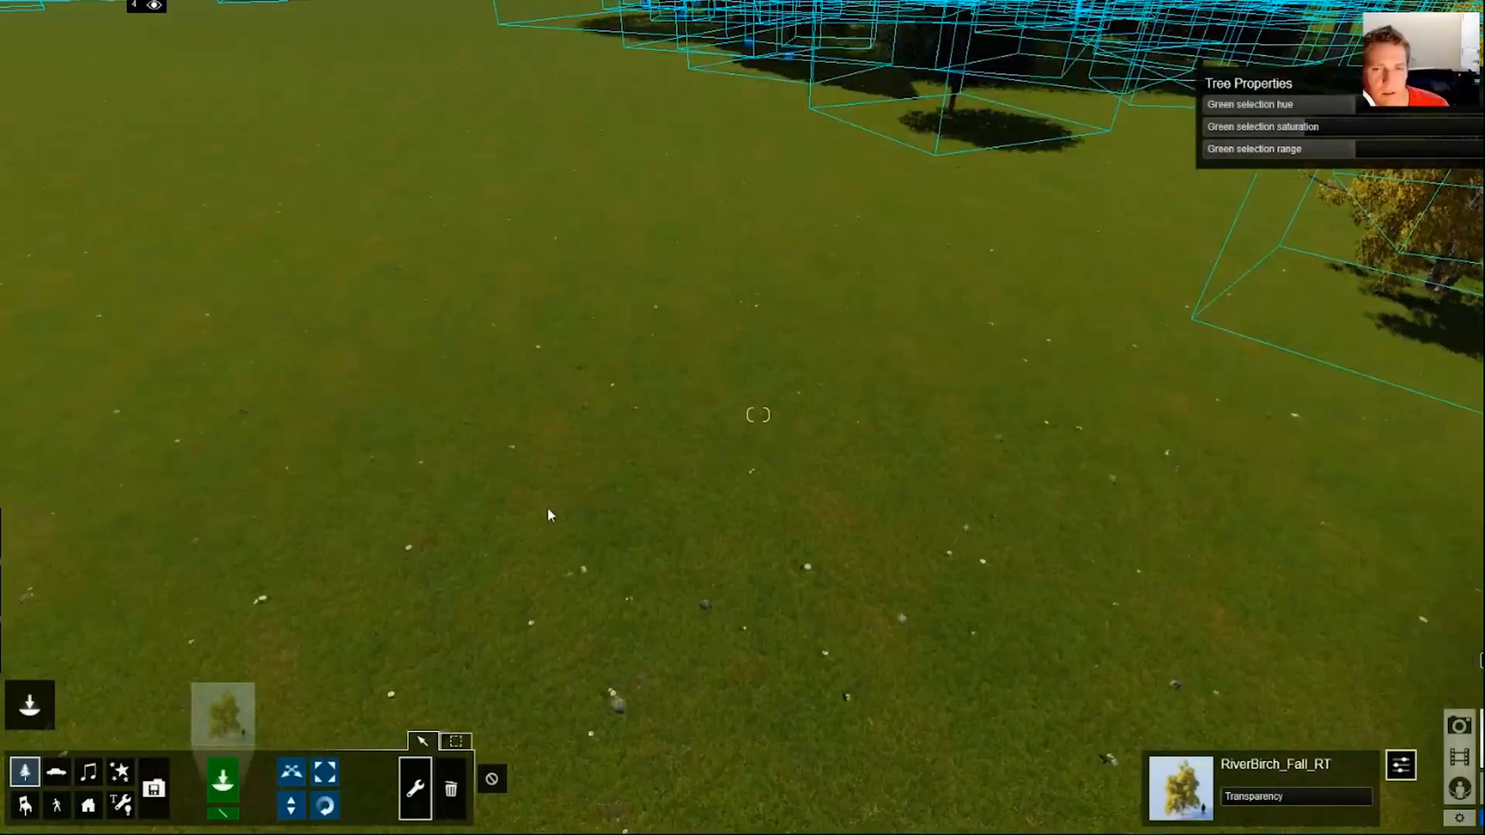
key("s")
left_click(548, 514, "ctrl")
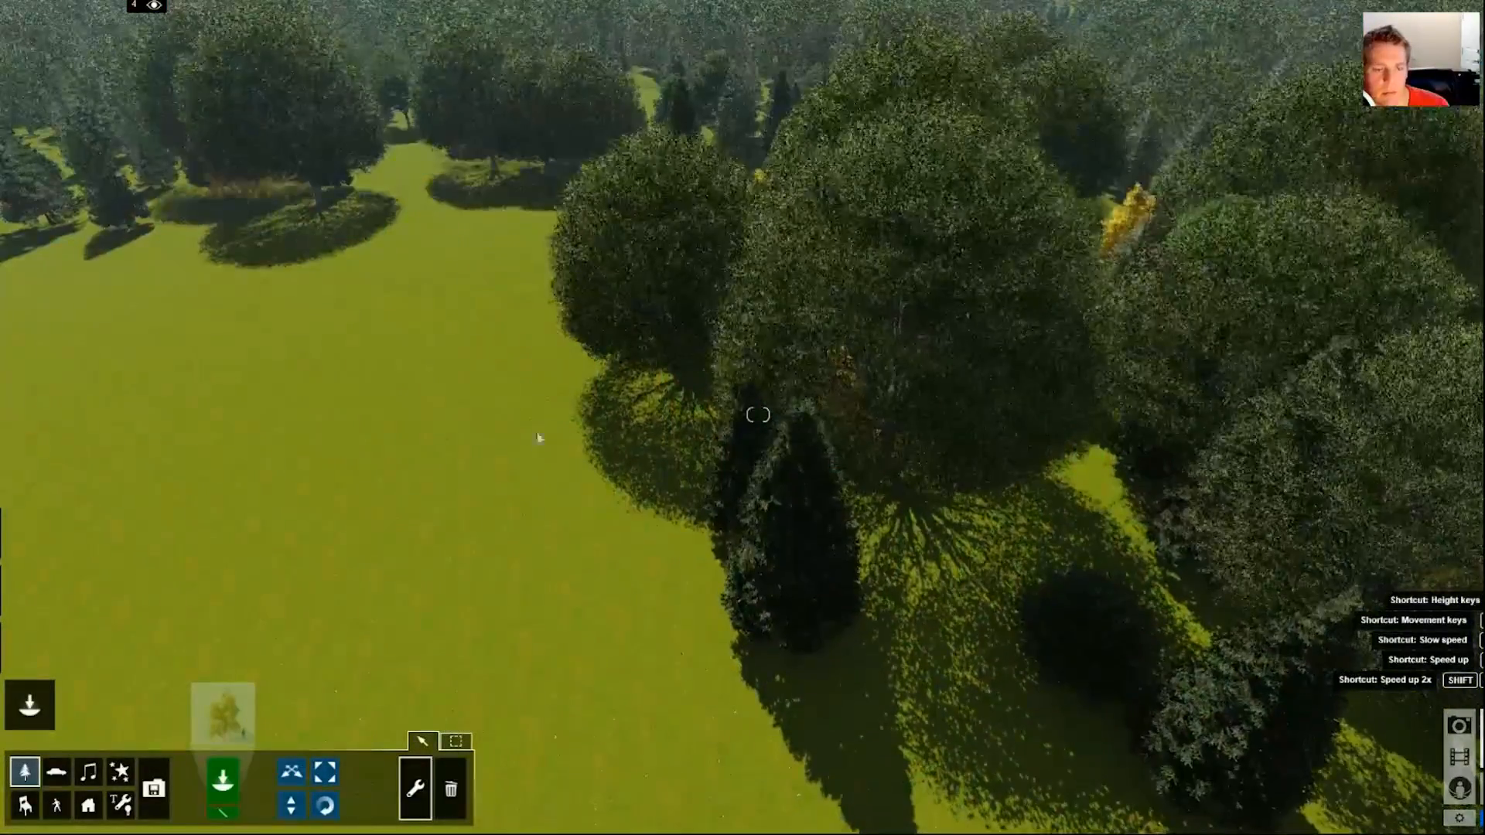
right_click_drag(540, 438, 541, 302)
key("s")
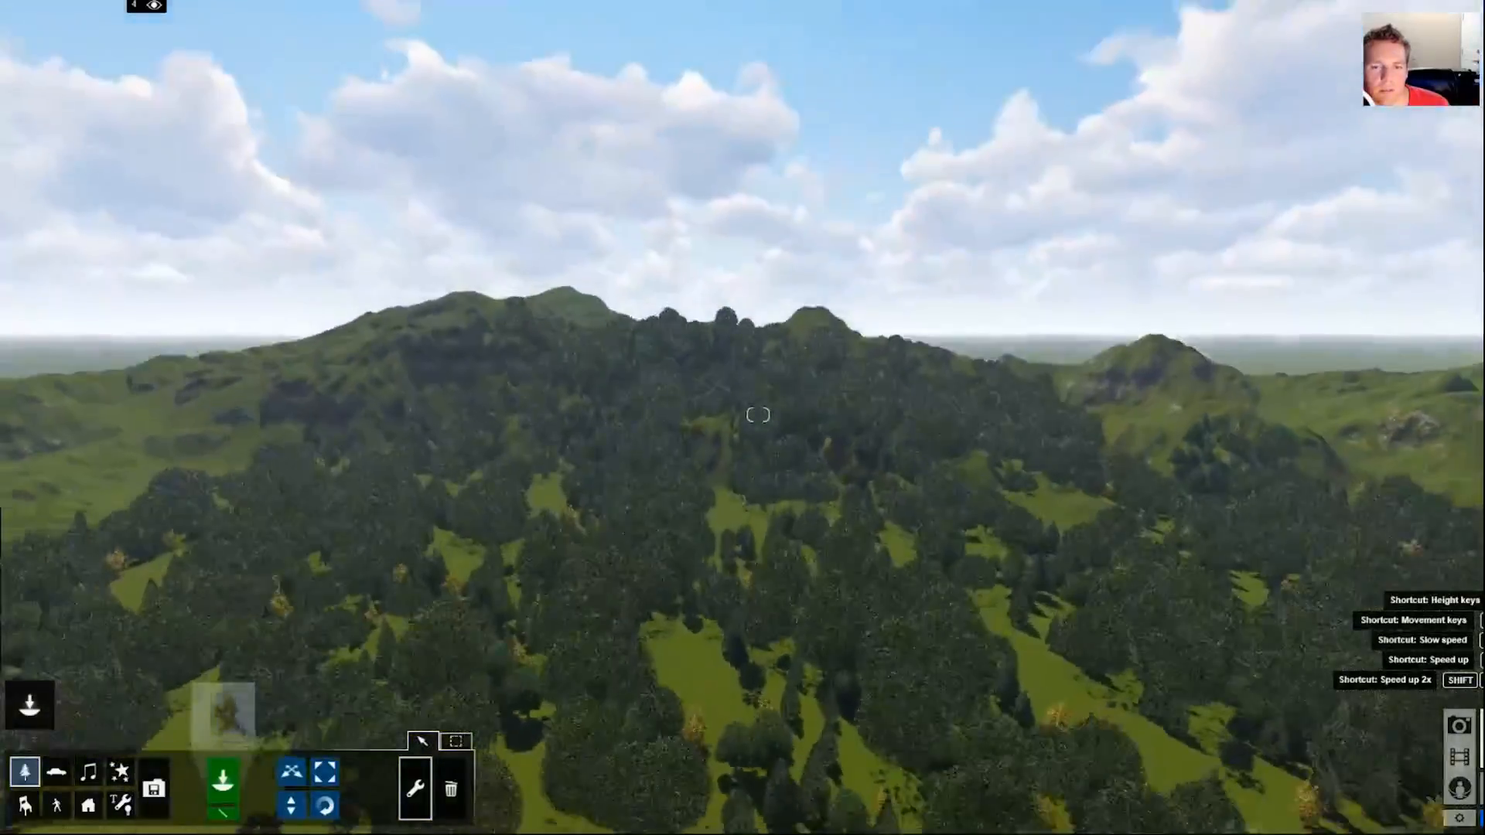
key("w")
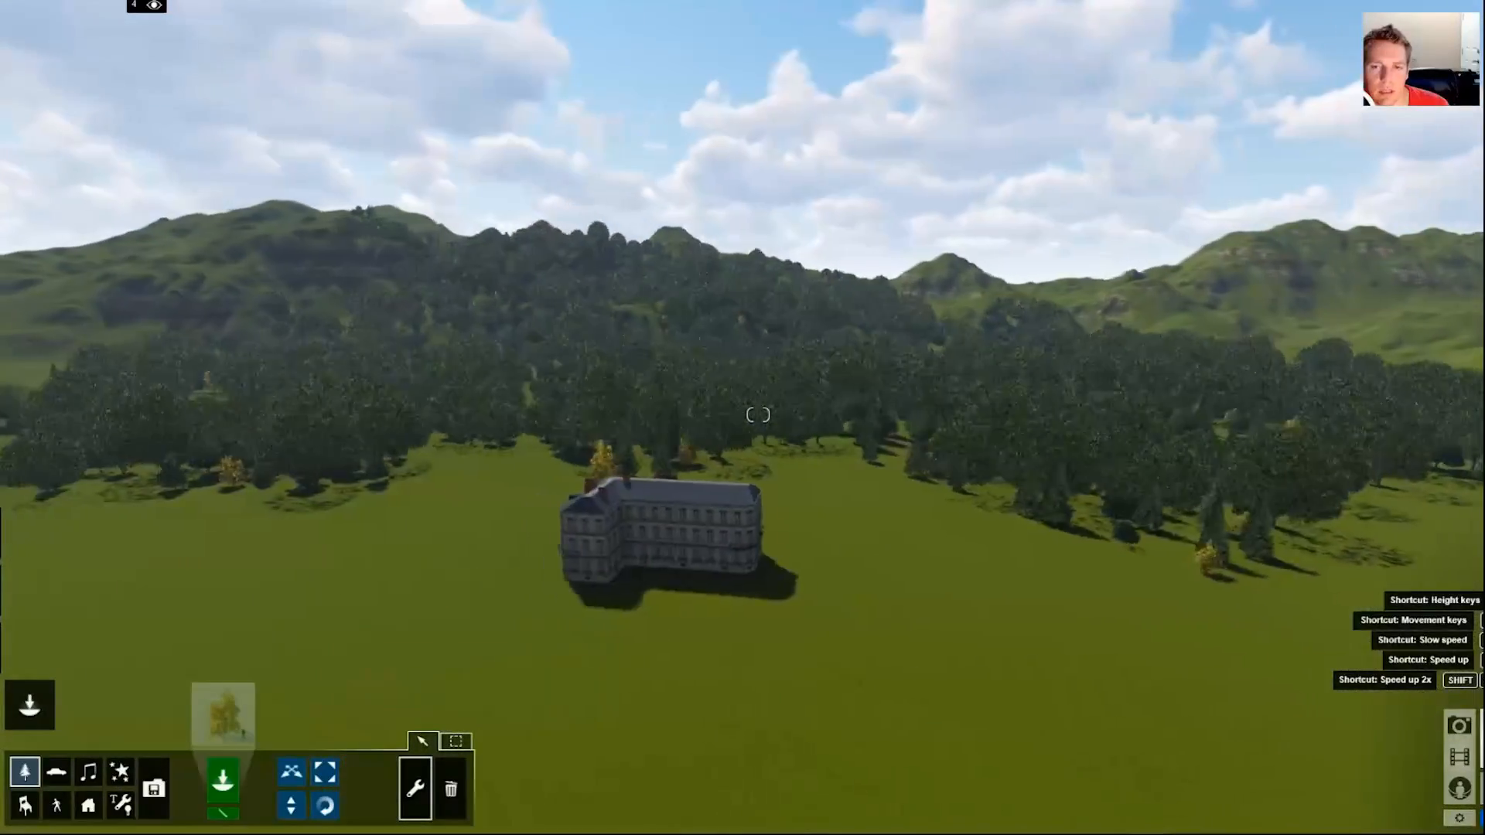
key("q")
right_click_drag(757, 415, 758, 573)
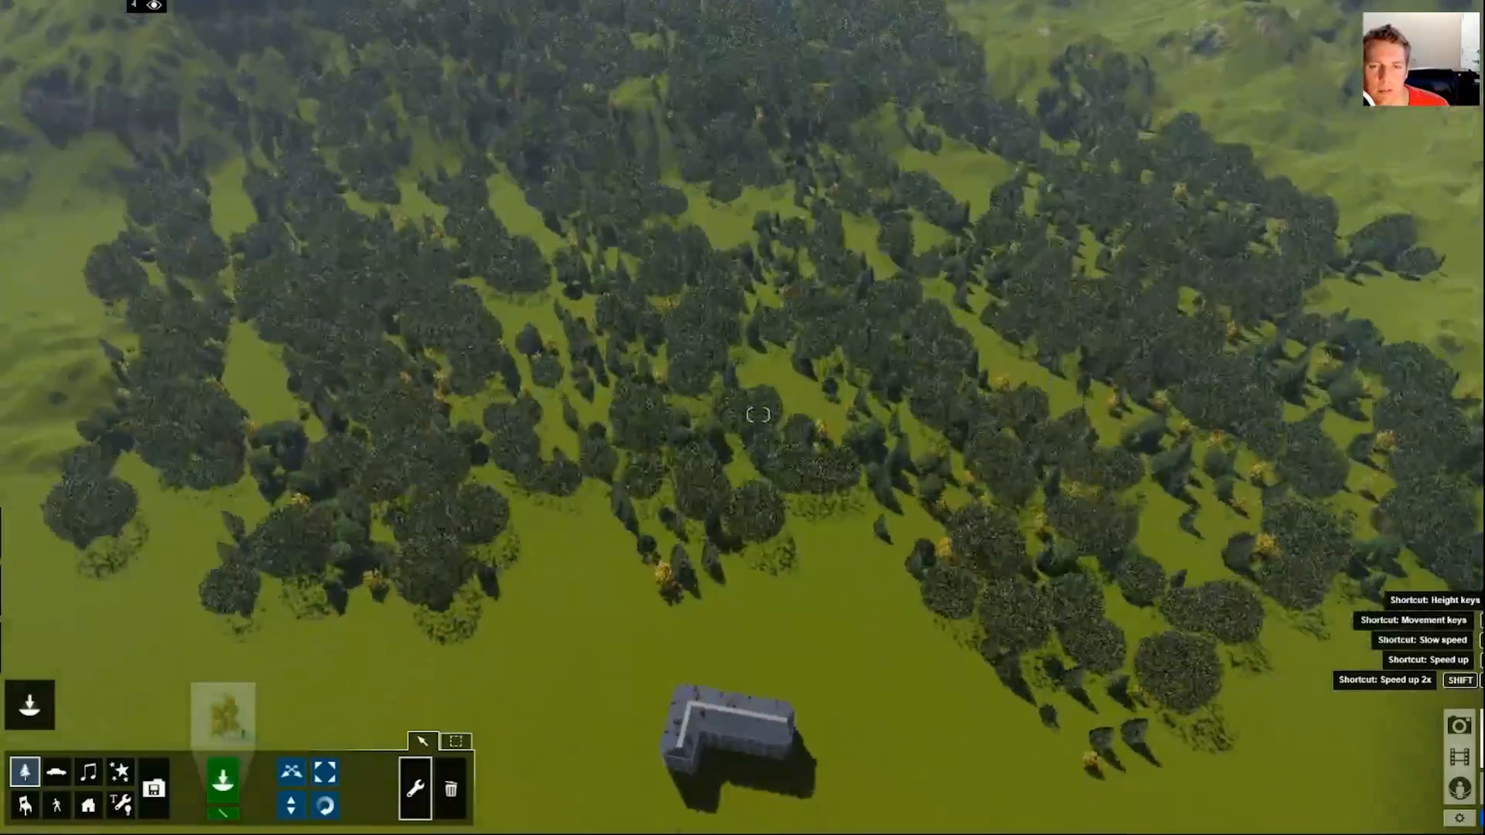
Box-select the whole forest behind the building and randomize the positions of its trees
key("d")
key("s")
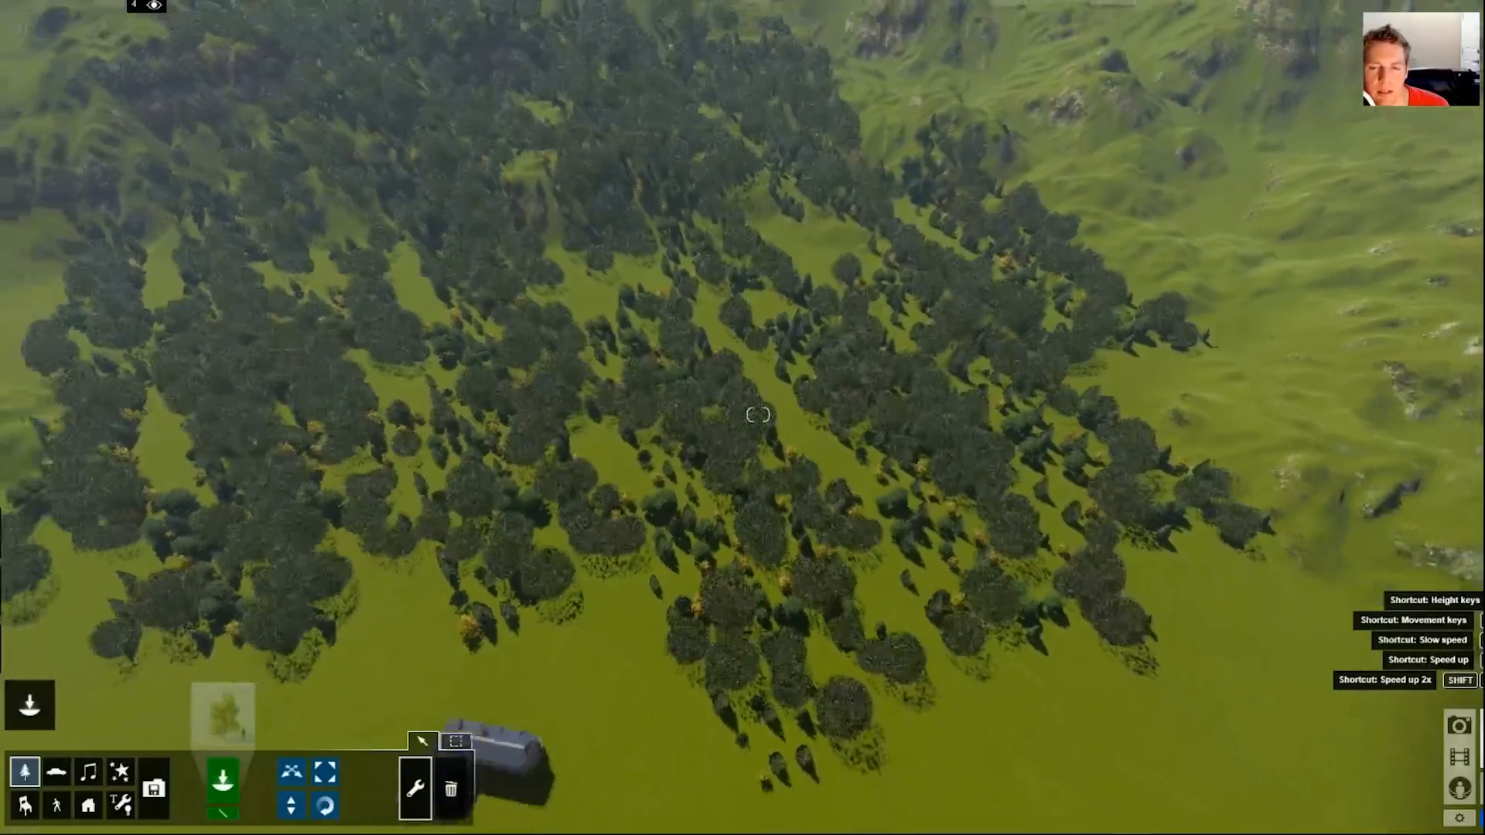
right_click_drag(730, 414, 730, 368)
left_click_drag(1146, 692, 79, 15, "ctrl")
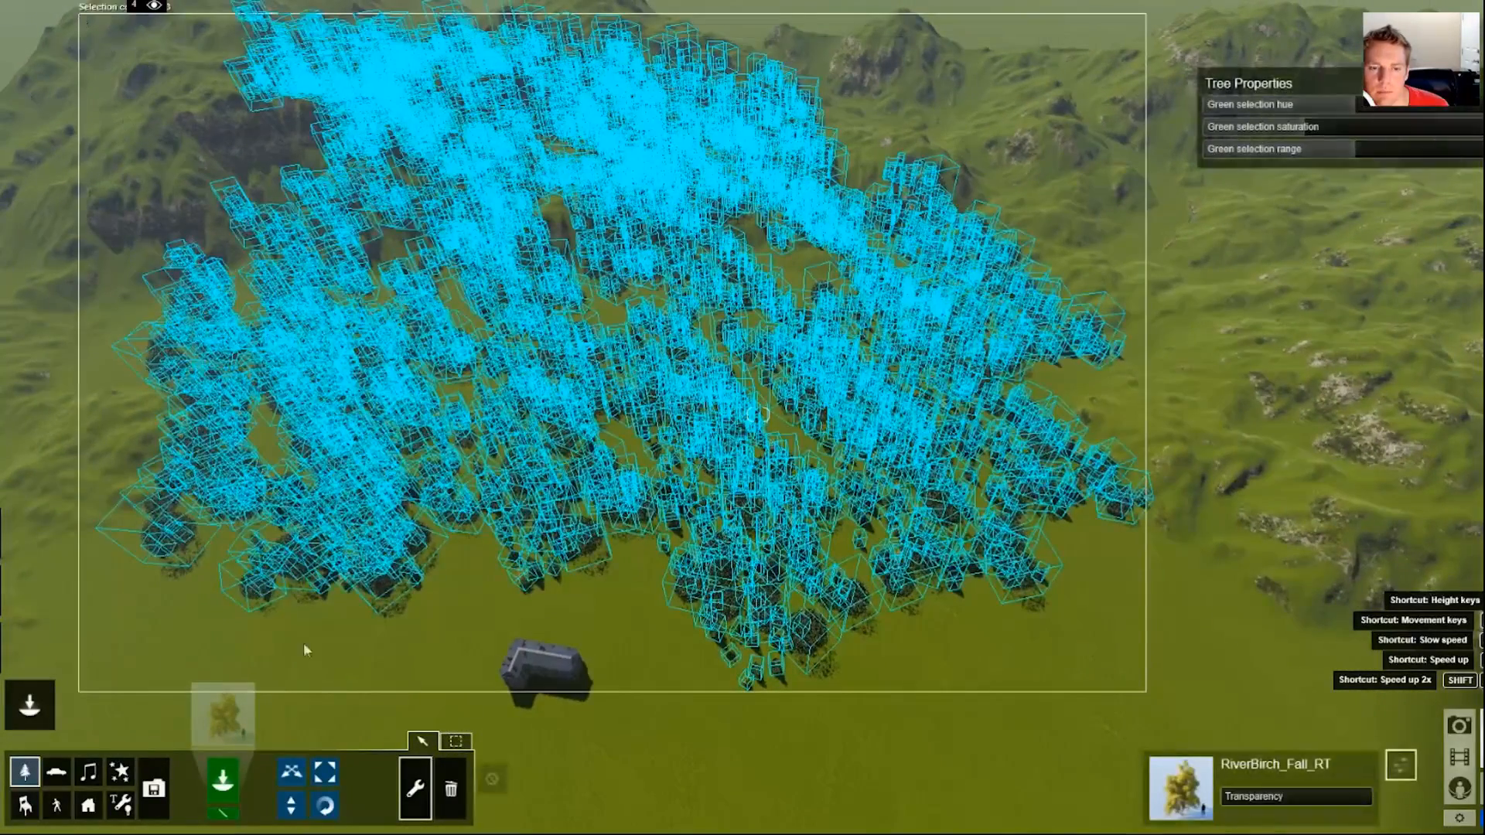
left_click(523, 580)
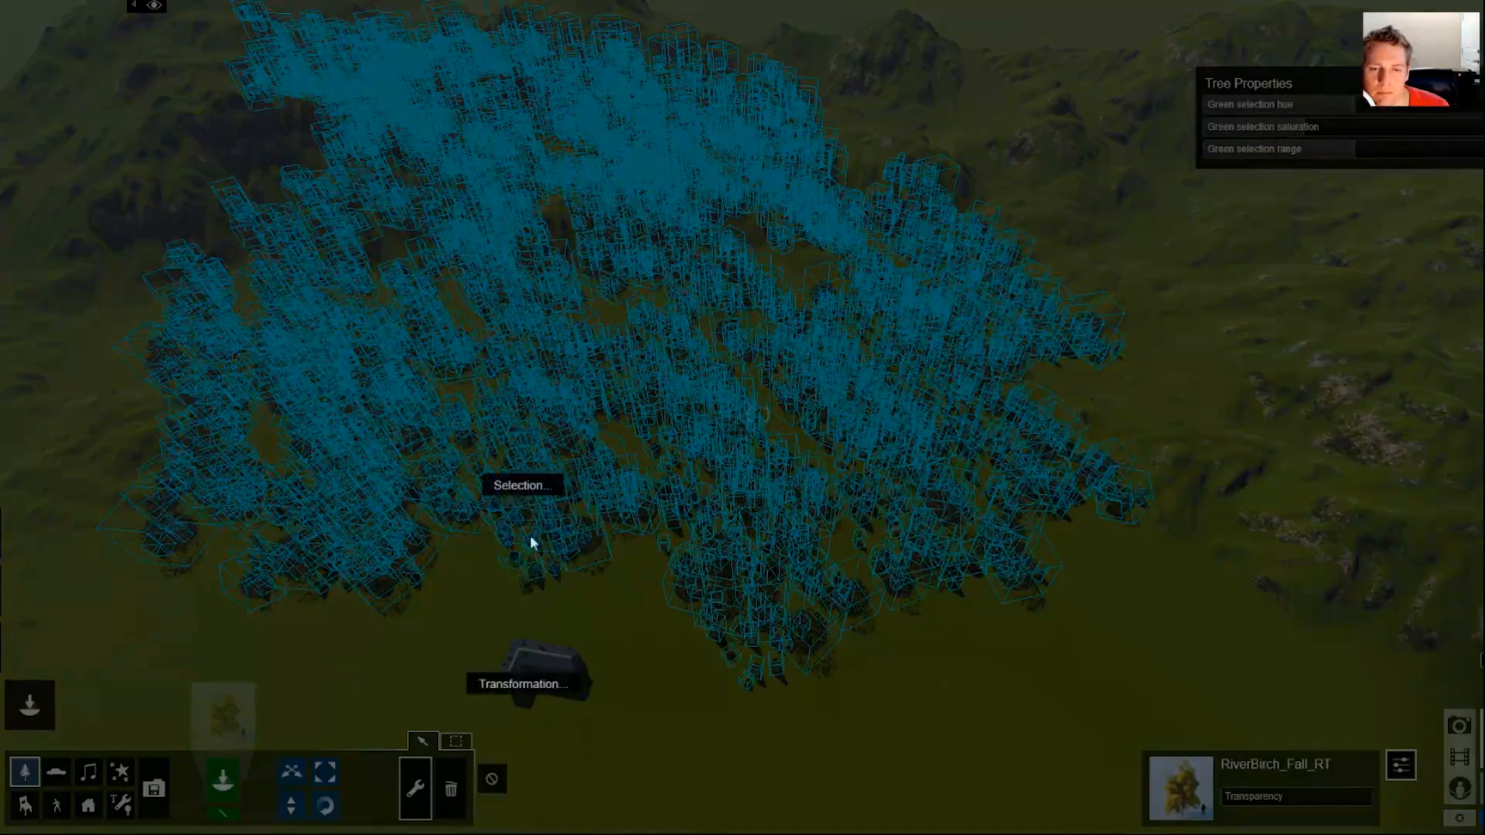
left_click(508, 670)
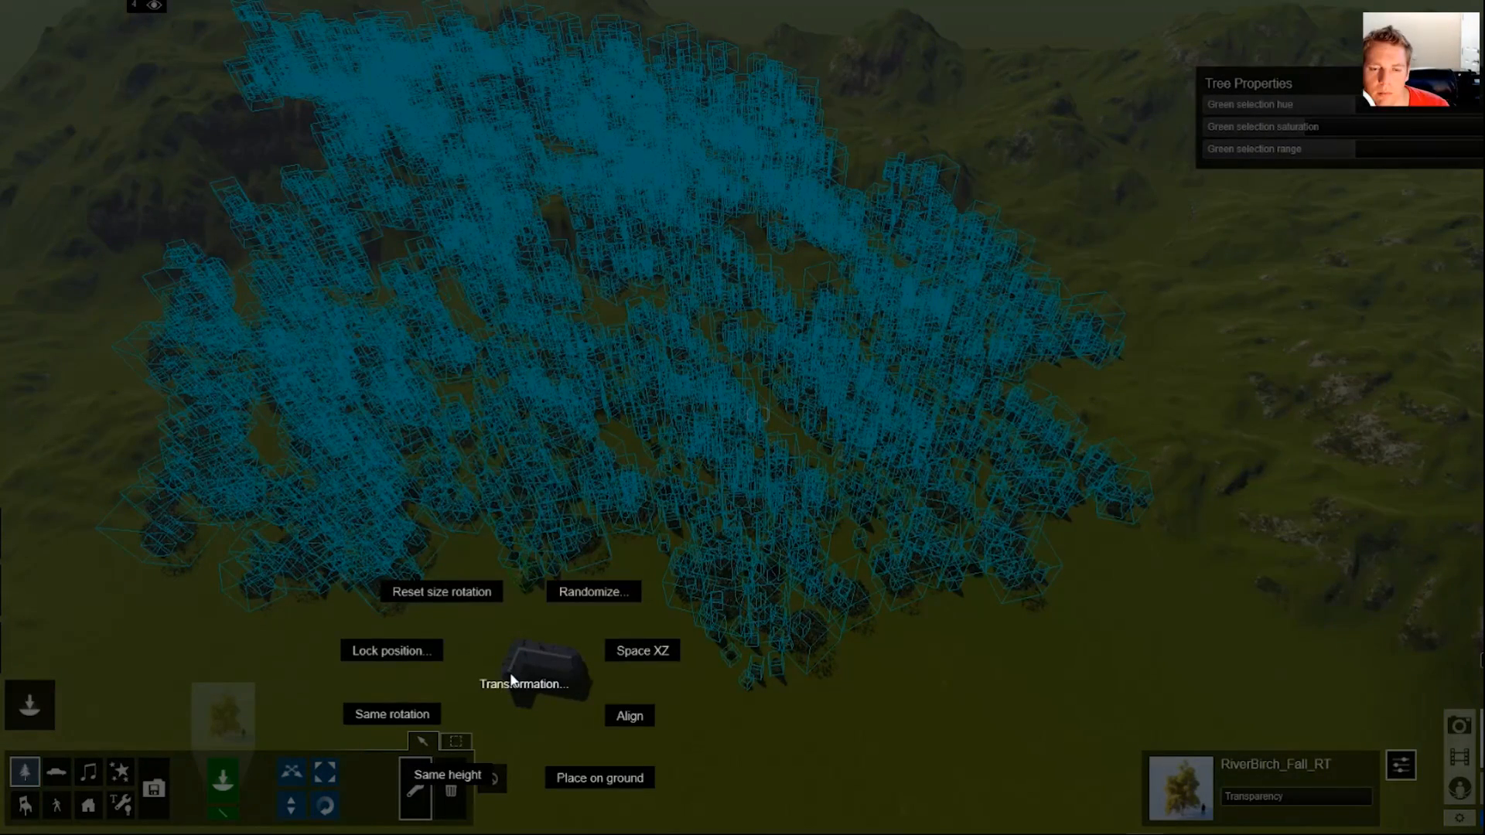
left_click(605, 594)
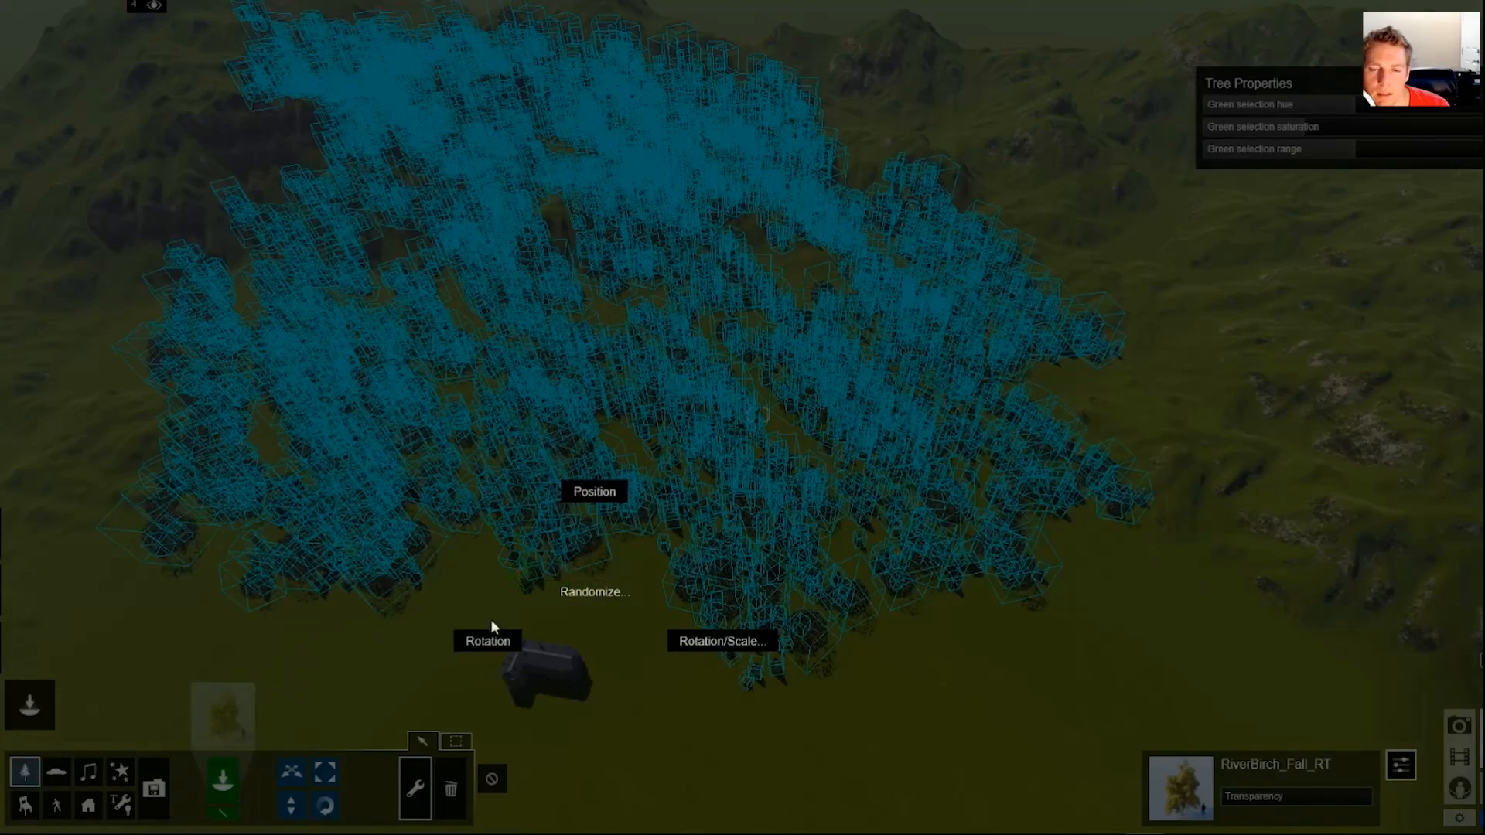
left_click(594, 492)
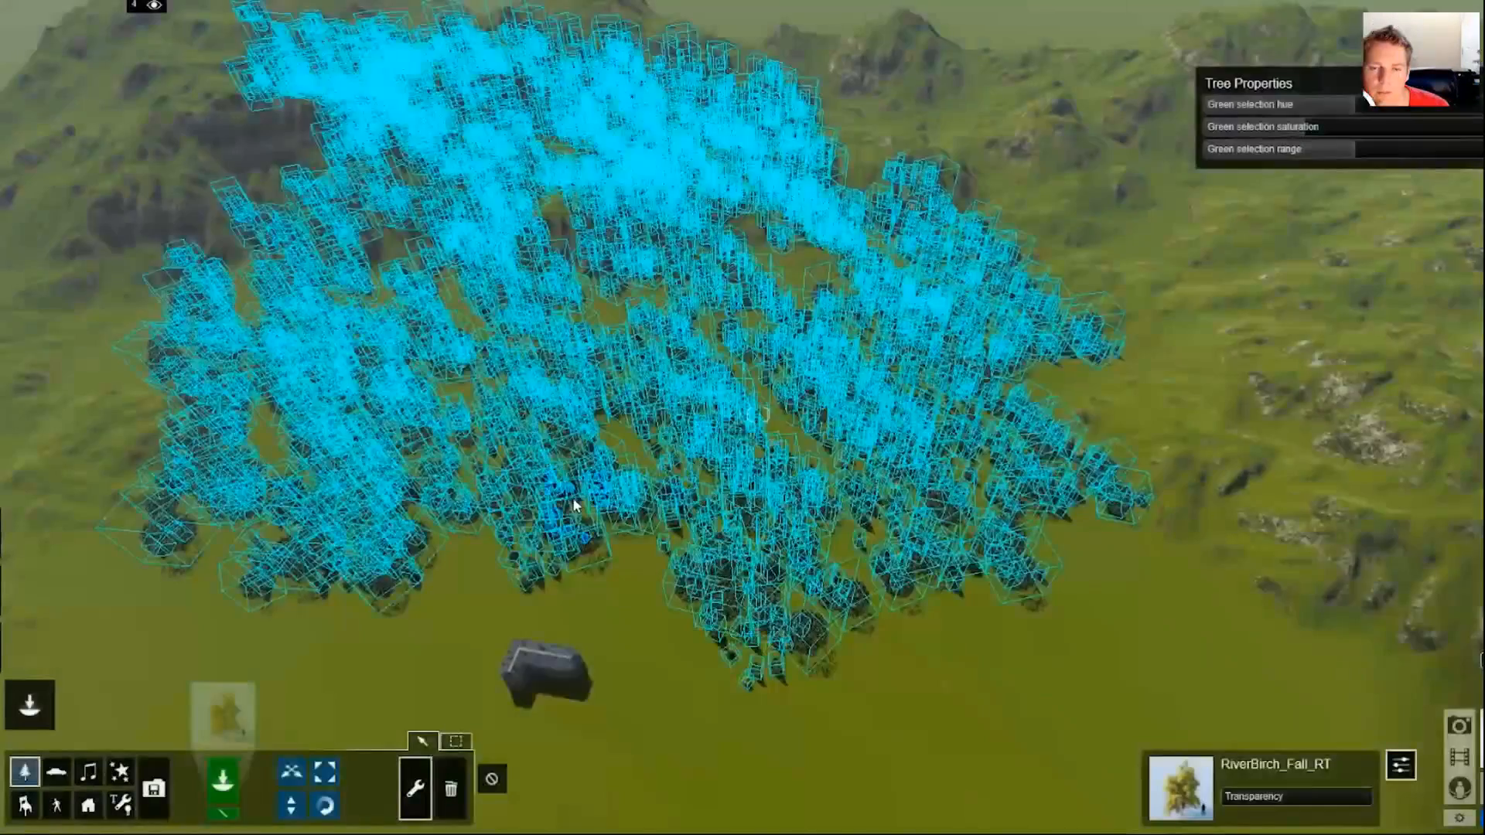
Examine the rescattered forest around the building and check the number of selected objects
key("w")
right_click_drag(594, 492, 573, 541)
right_click_drag(549, 719, 630, 667)
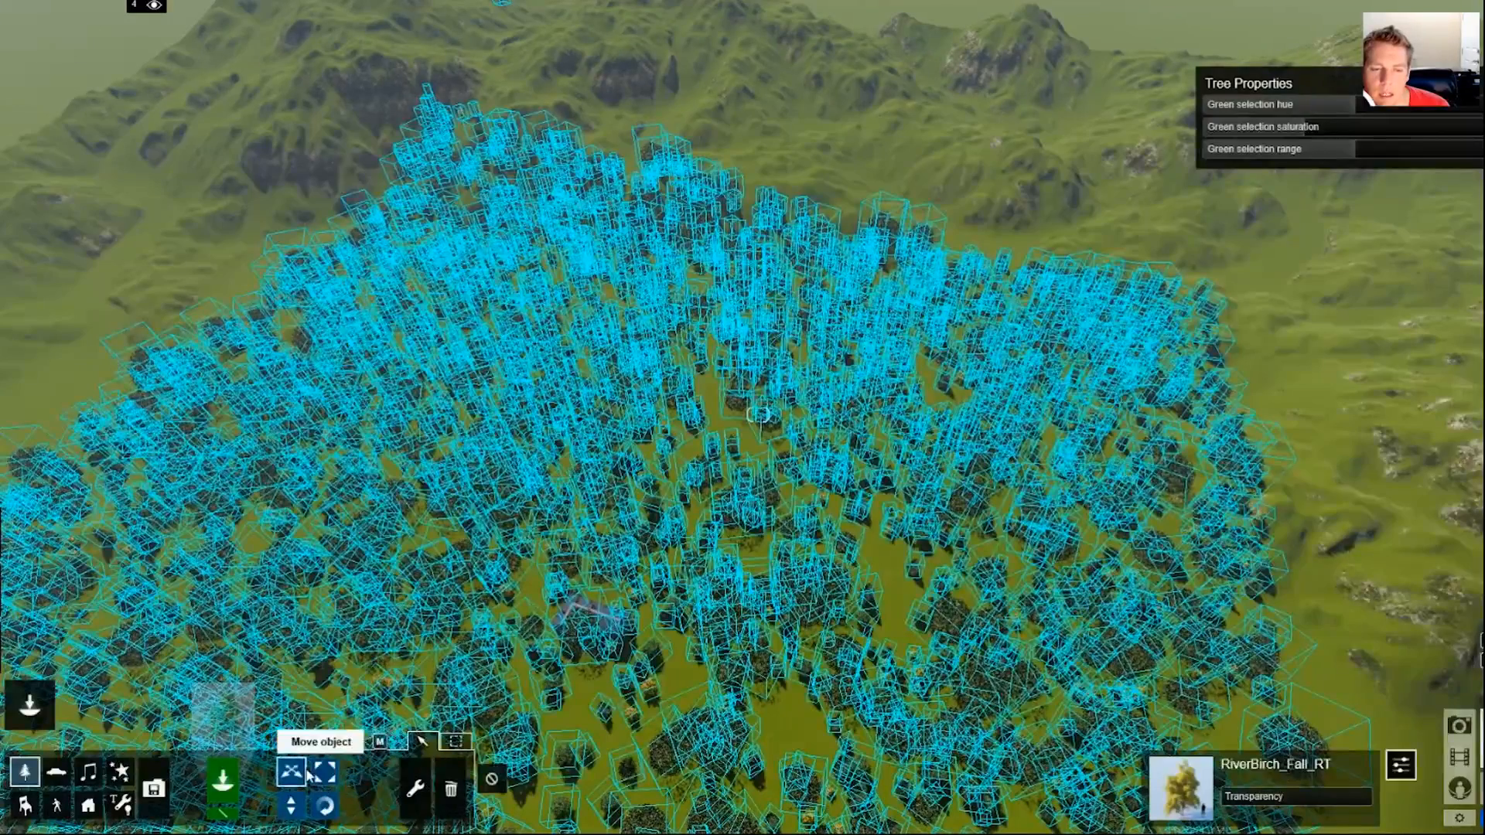
left_click(462, 742)
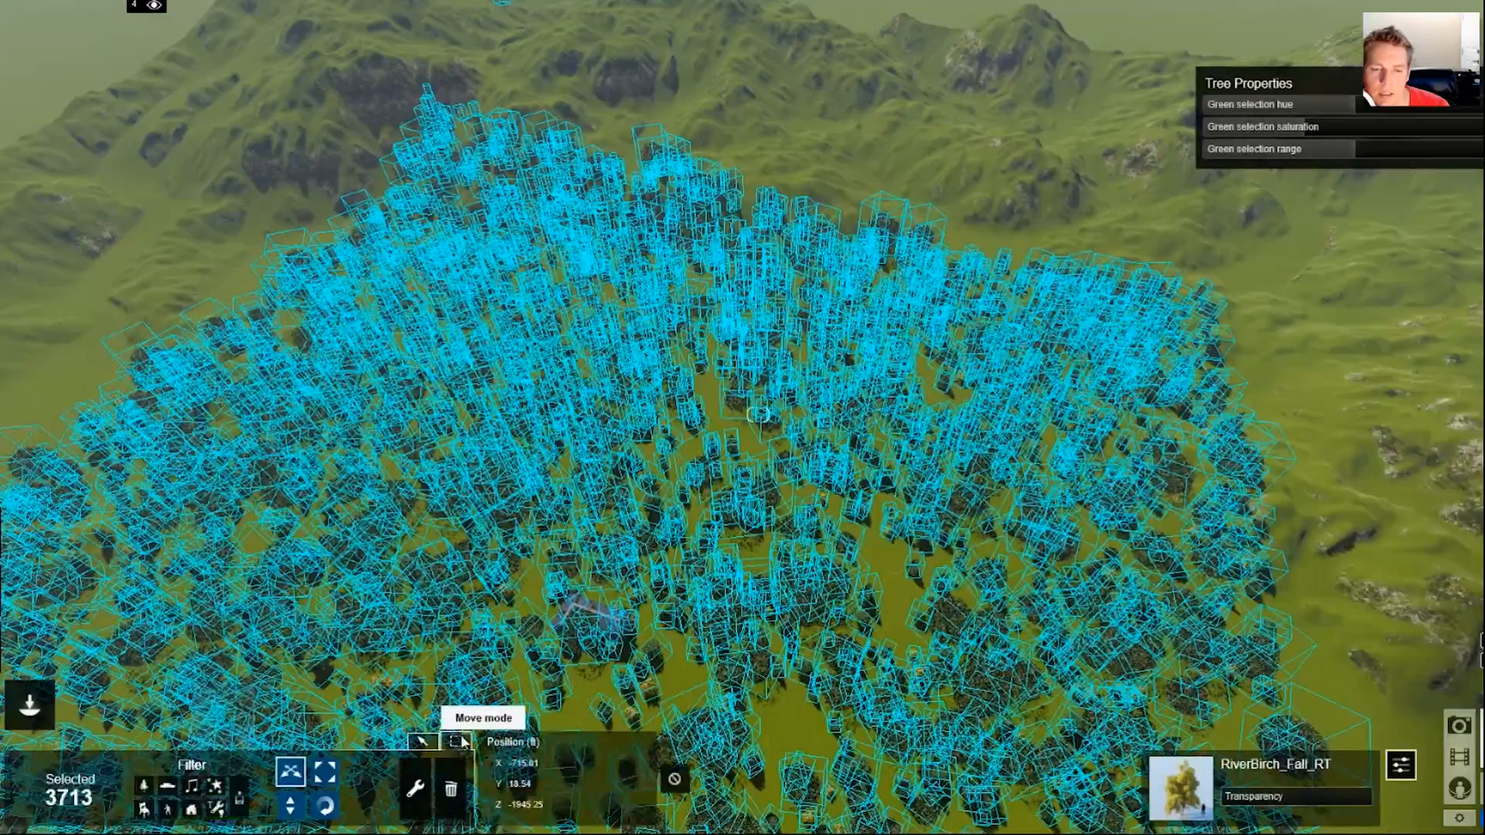
left_click(423, 742)
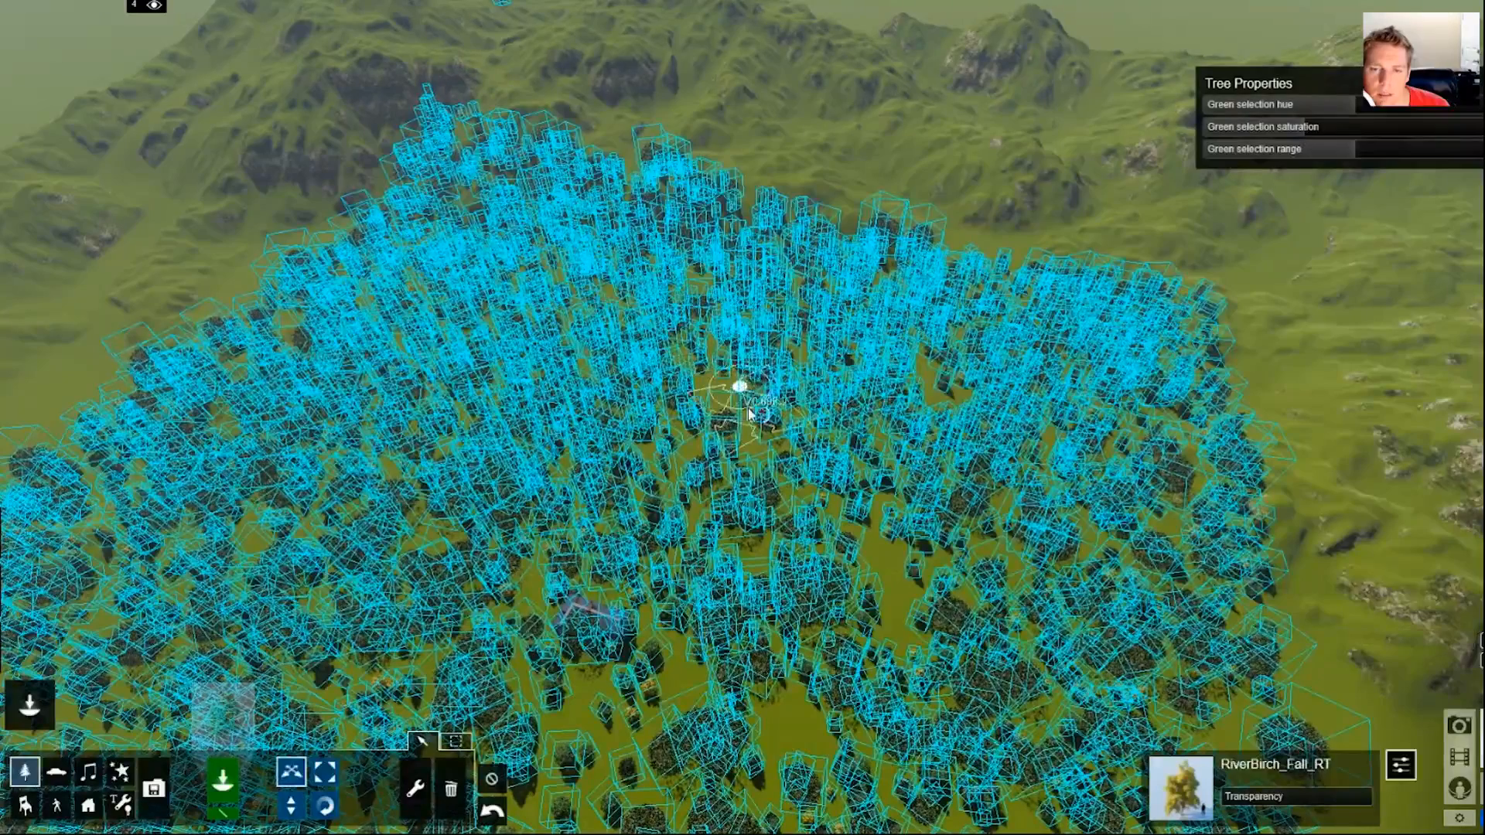
Select all objects in the tree category and shift the entire forest slightly across the terrain
left_click_drag(504, 558, 422, 753, "ctrl")
left_click(415, 787)
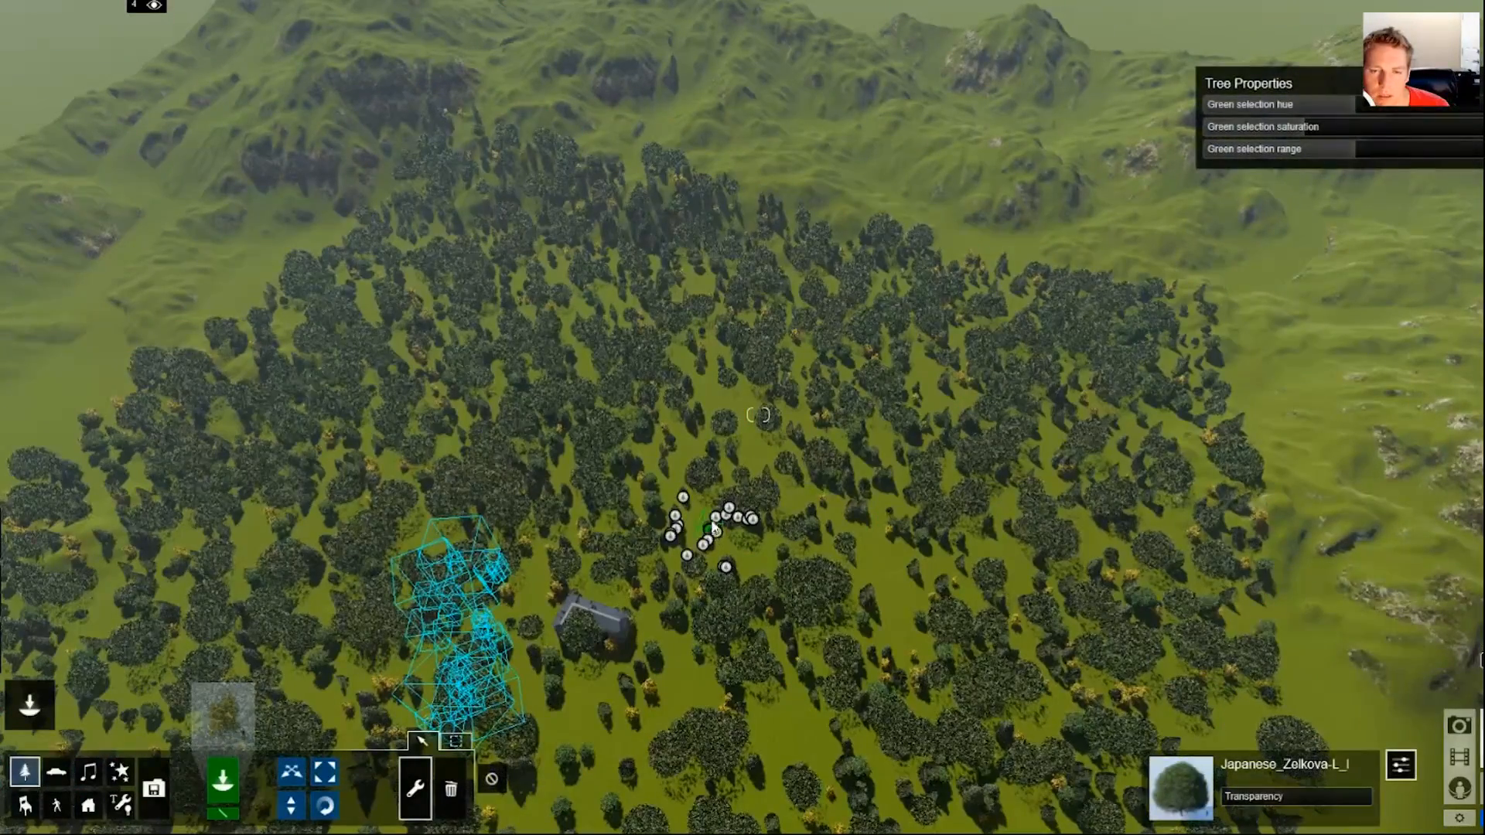
left_click(715, 532)
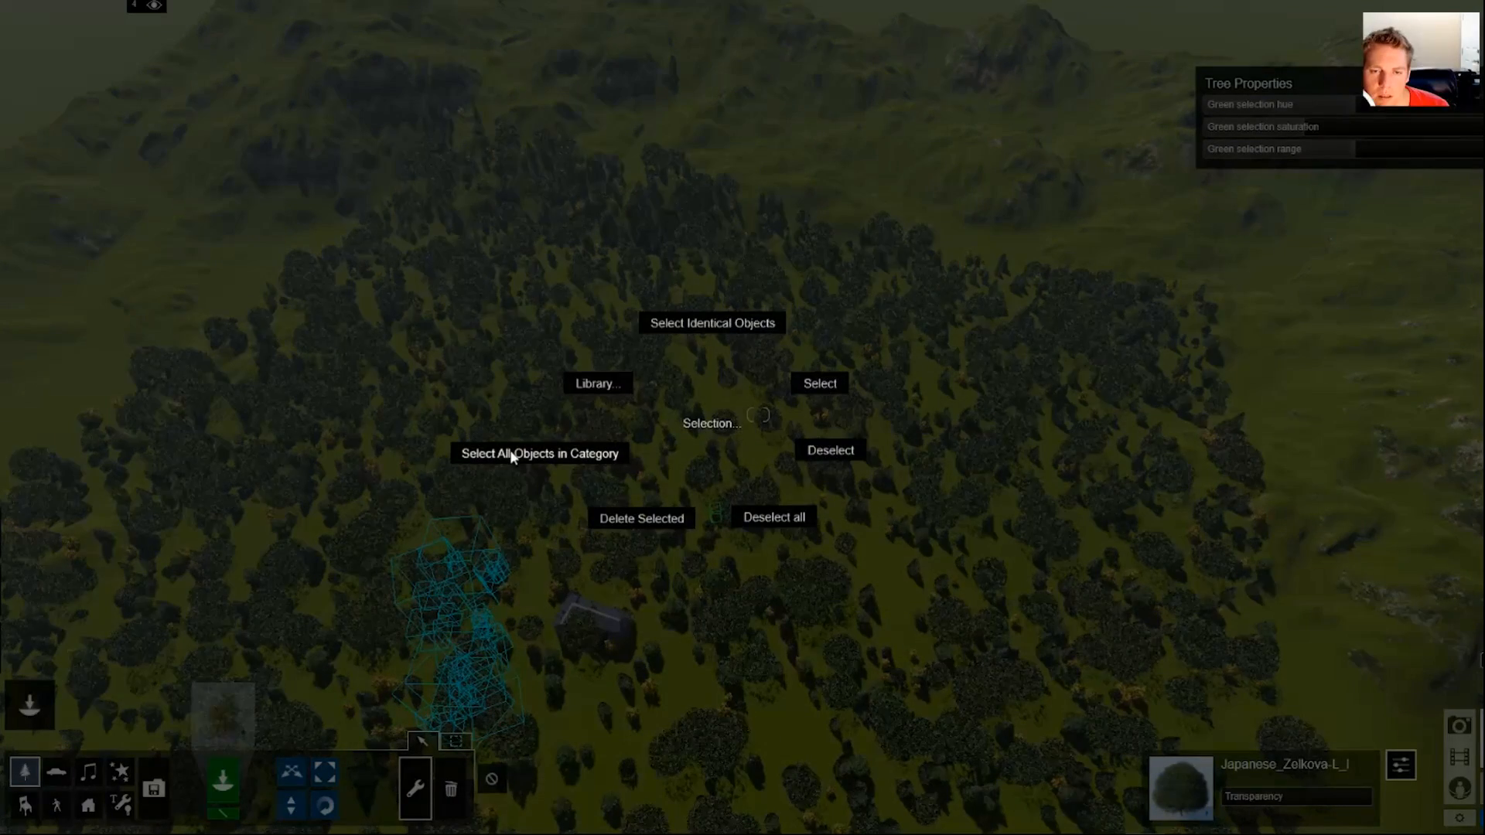
left_click(511, 455)
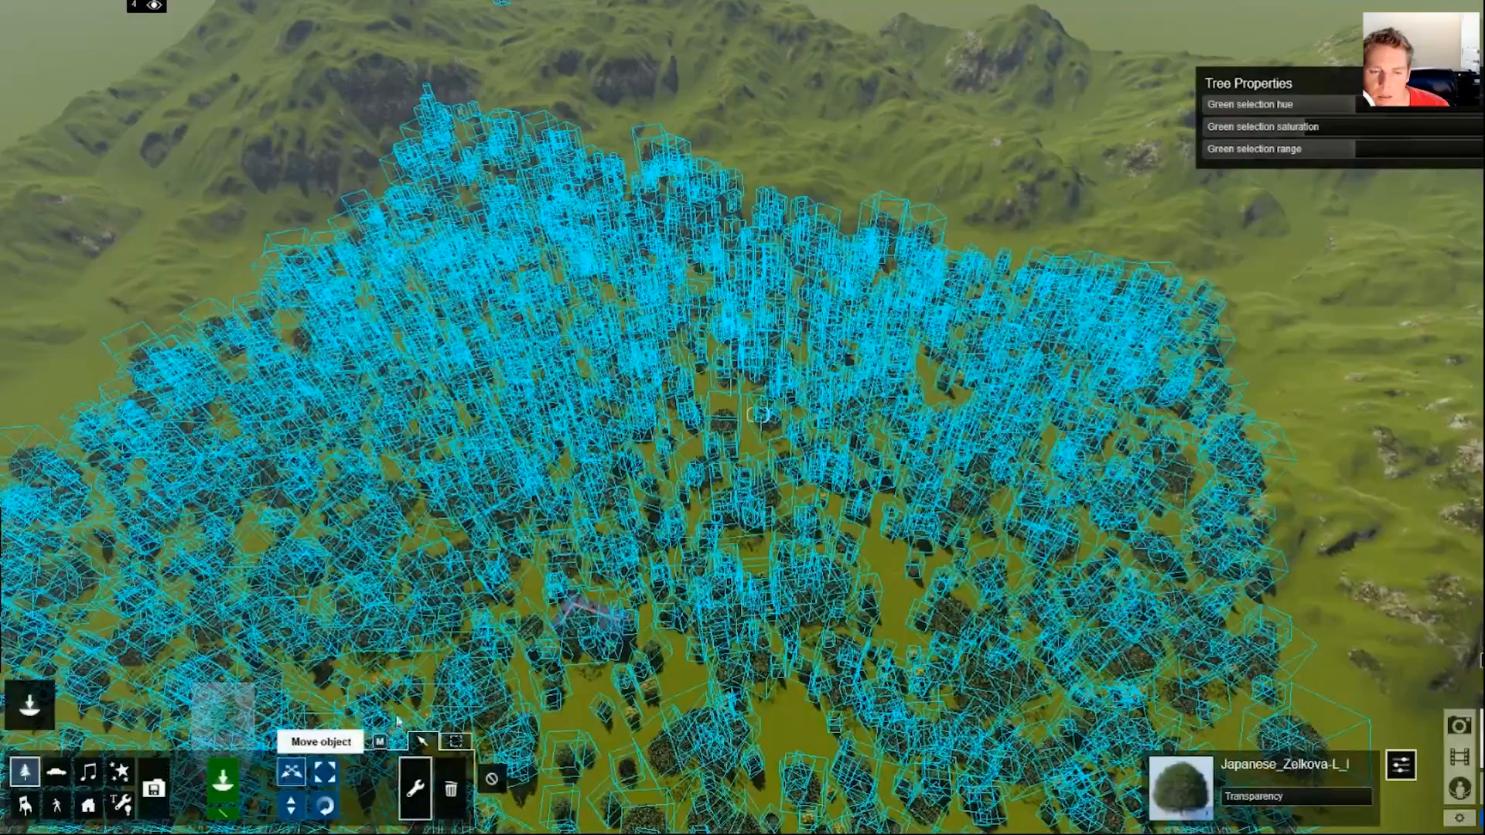
left_click(291, 771)
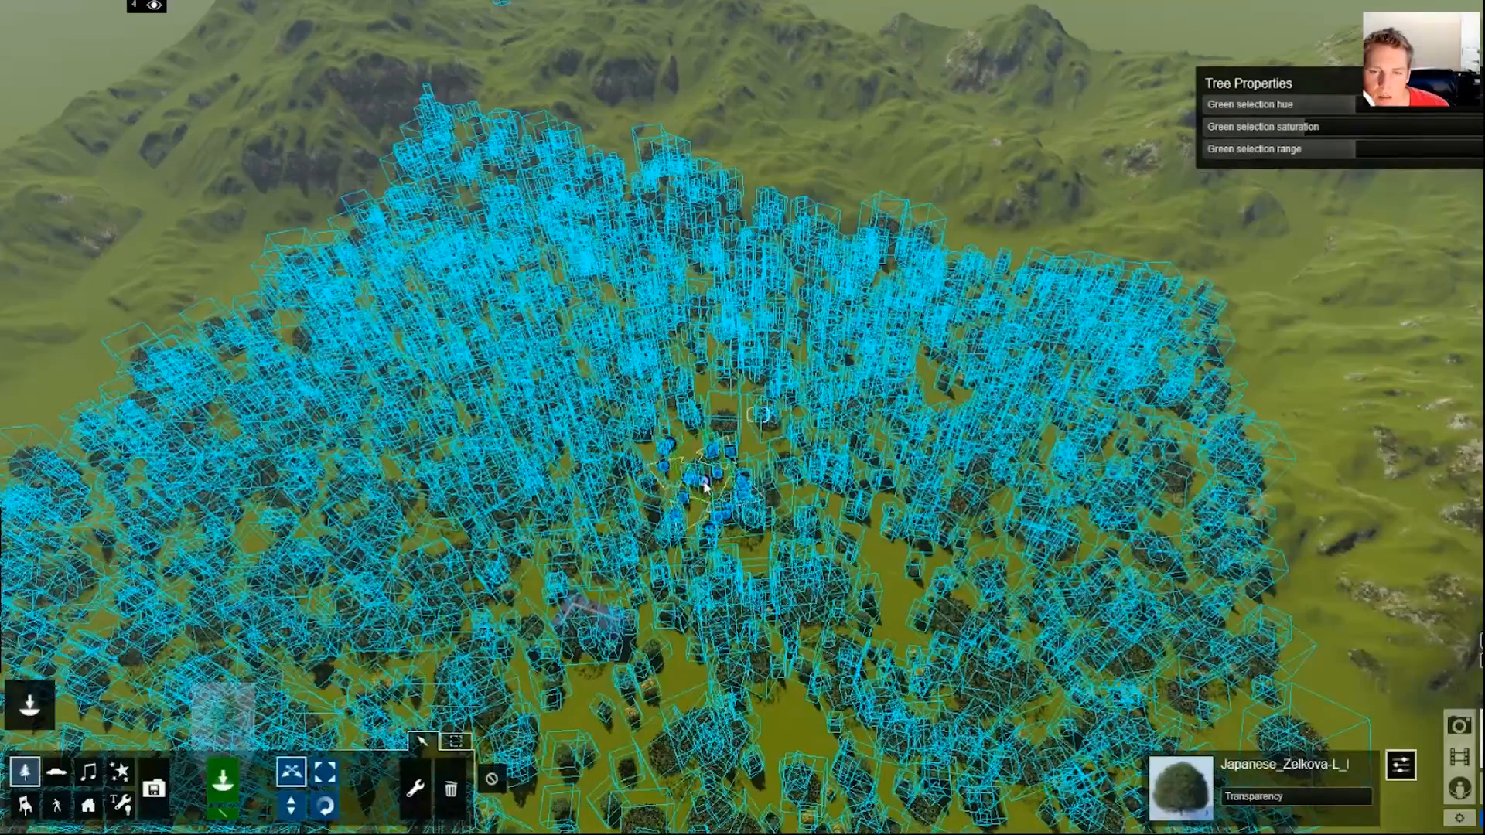
left_click_drag(701, 445, 747, 433)
left_click(705, 455)
Delete the trees in front of, behind and beside the building to open a large clearing around it
right_click_drag(663, 699, 680, 781)
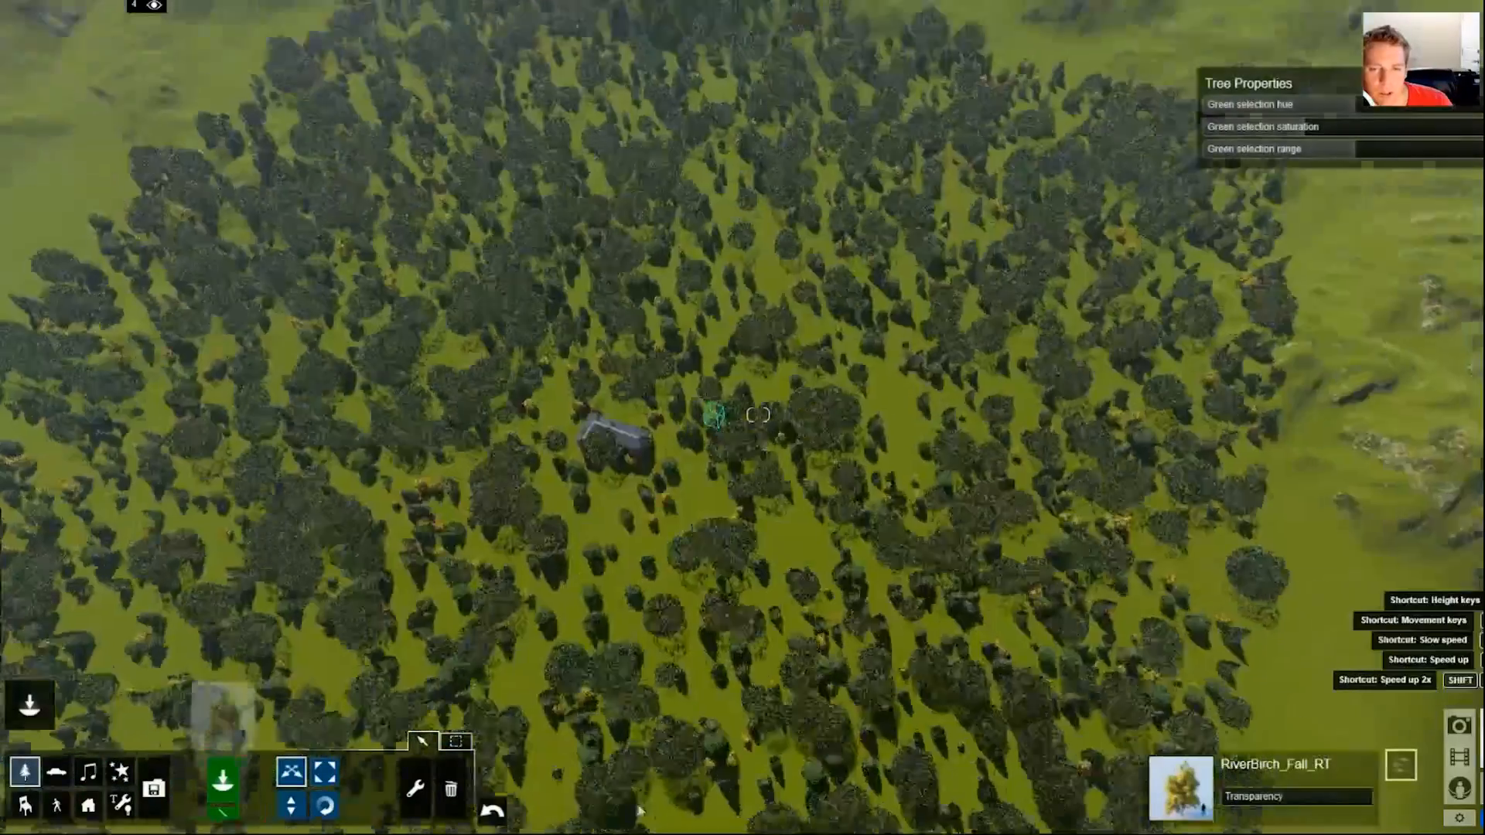
left_click_drag(758, 542, 456, 776)
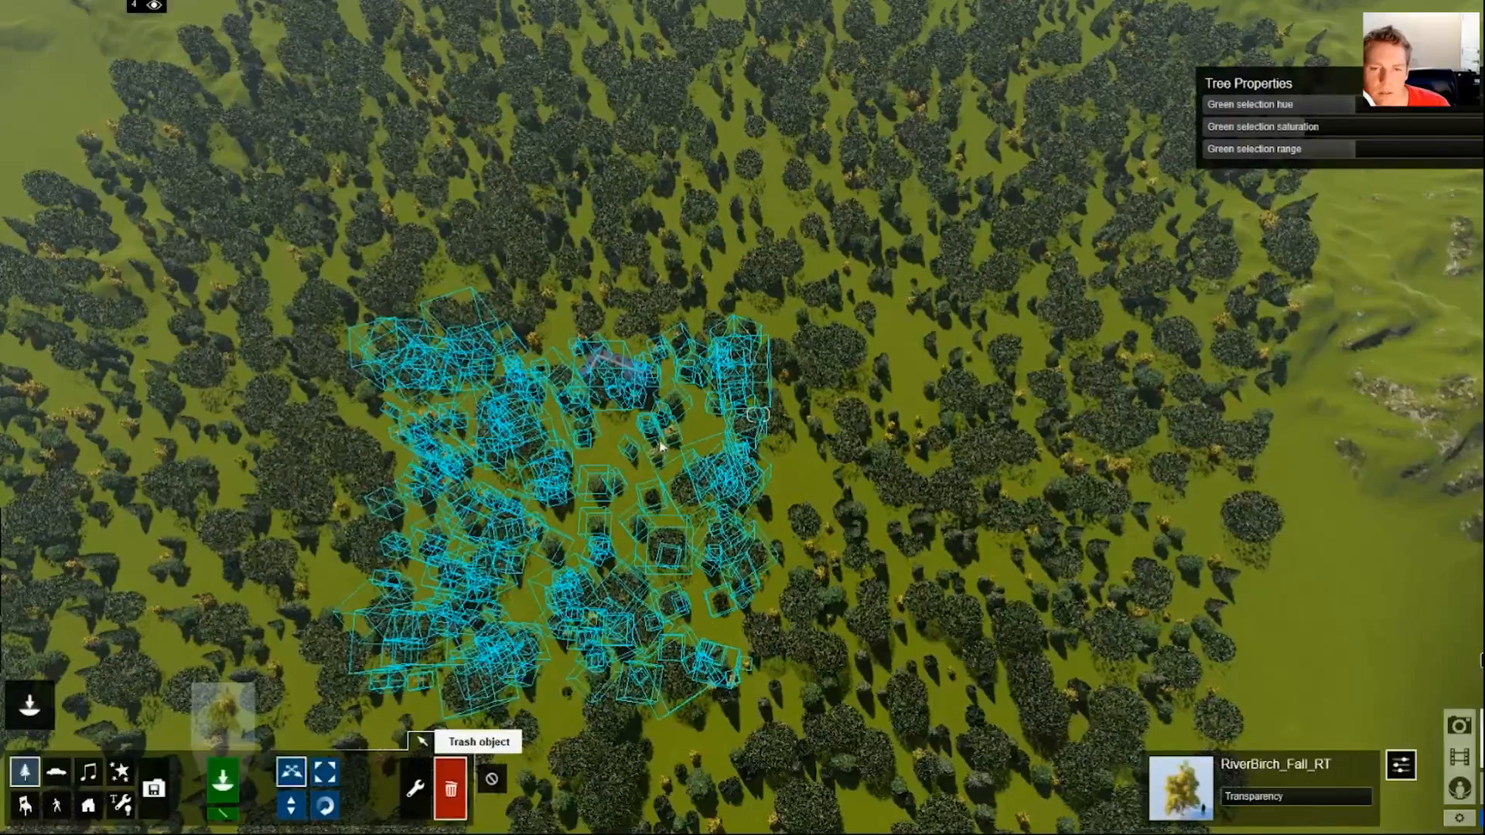
key("Delete")
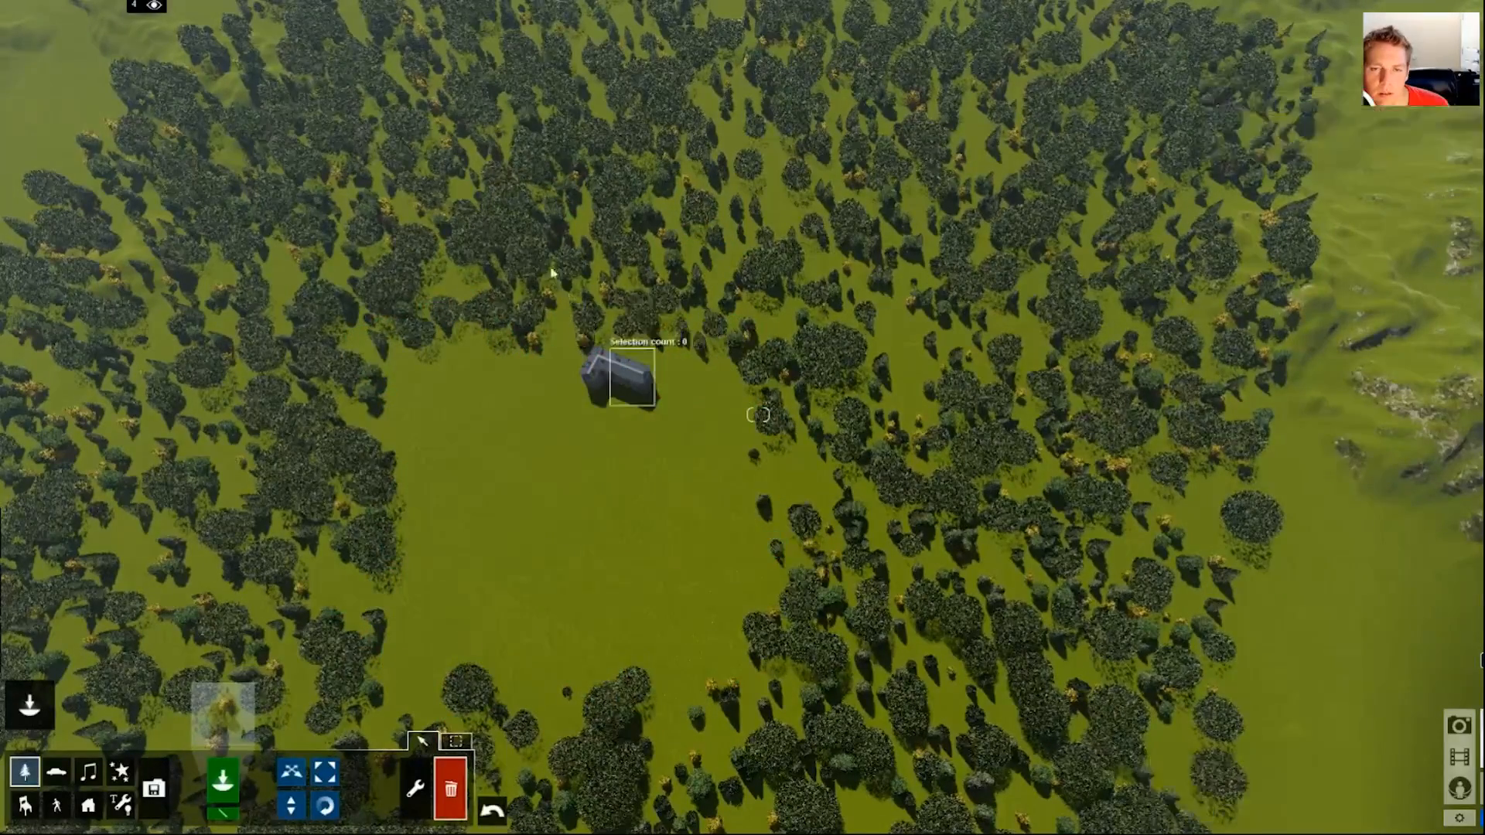
left_click_drag(805, 488, 460, 174, "ctrl")
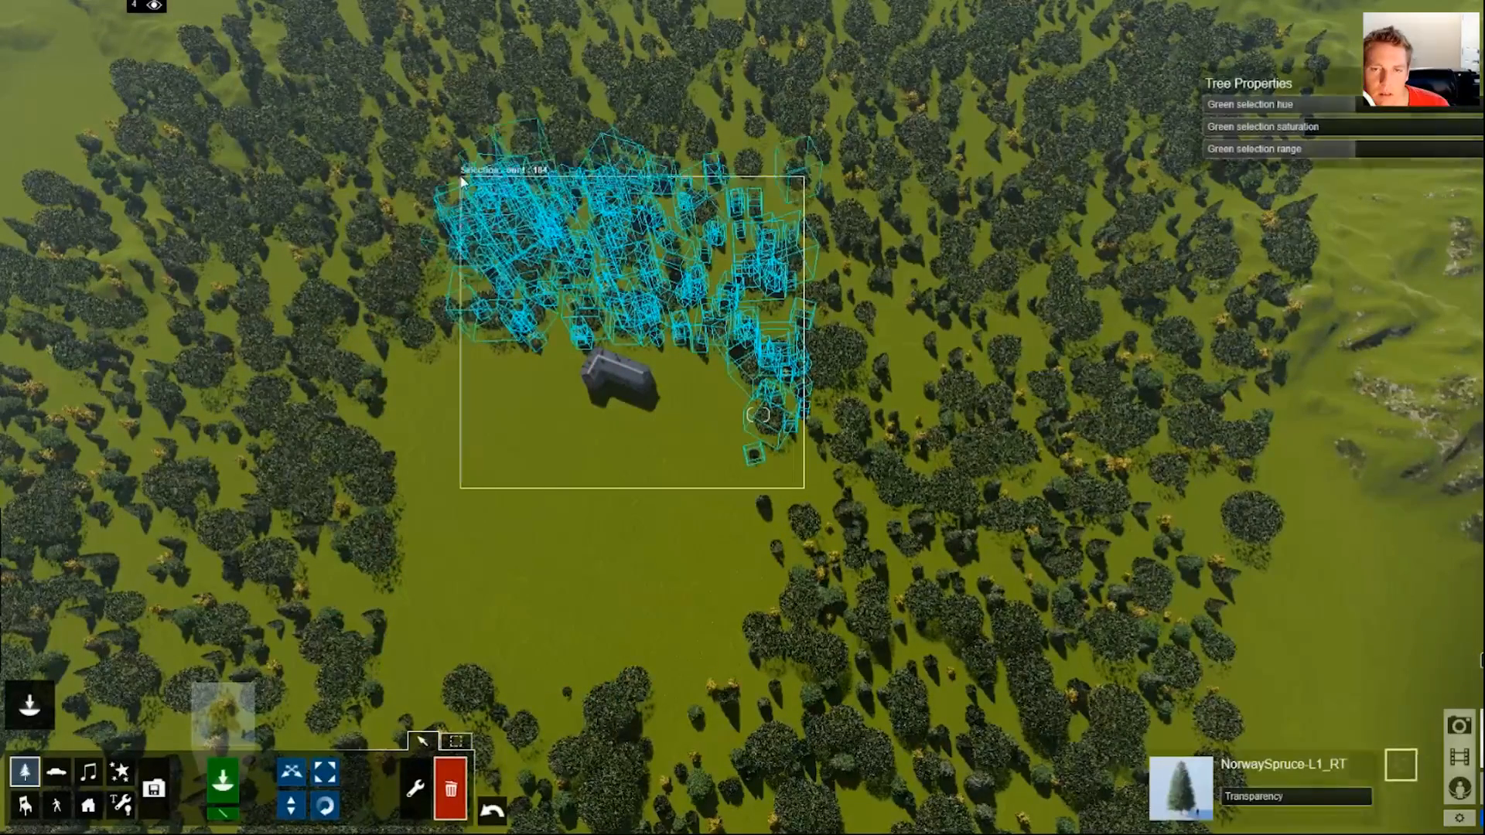
key("Delete")
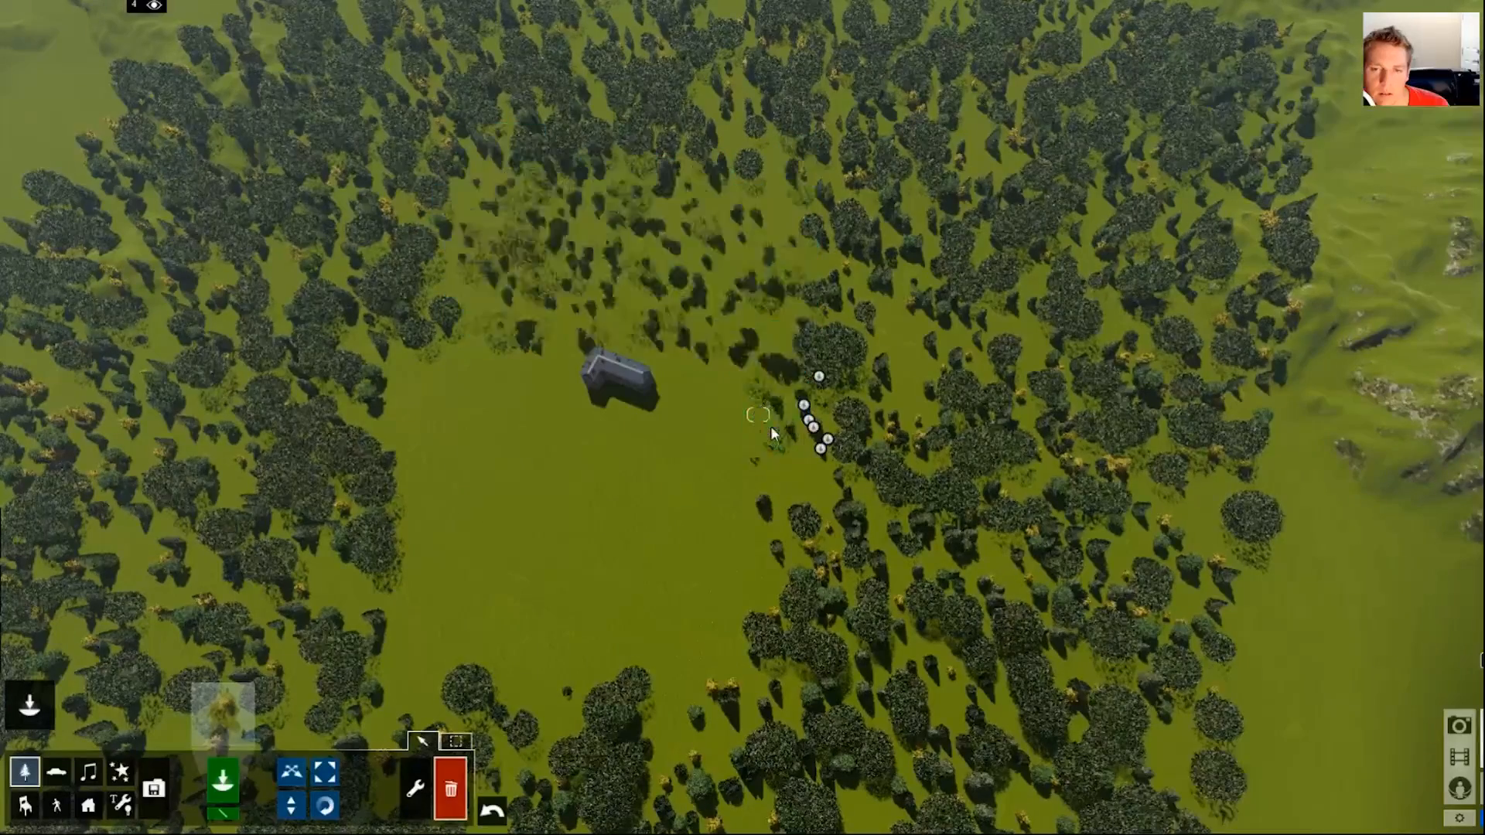
left_click_drag(897, 566, 514, 230, "ctrl")
left_click(810, 427)
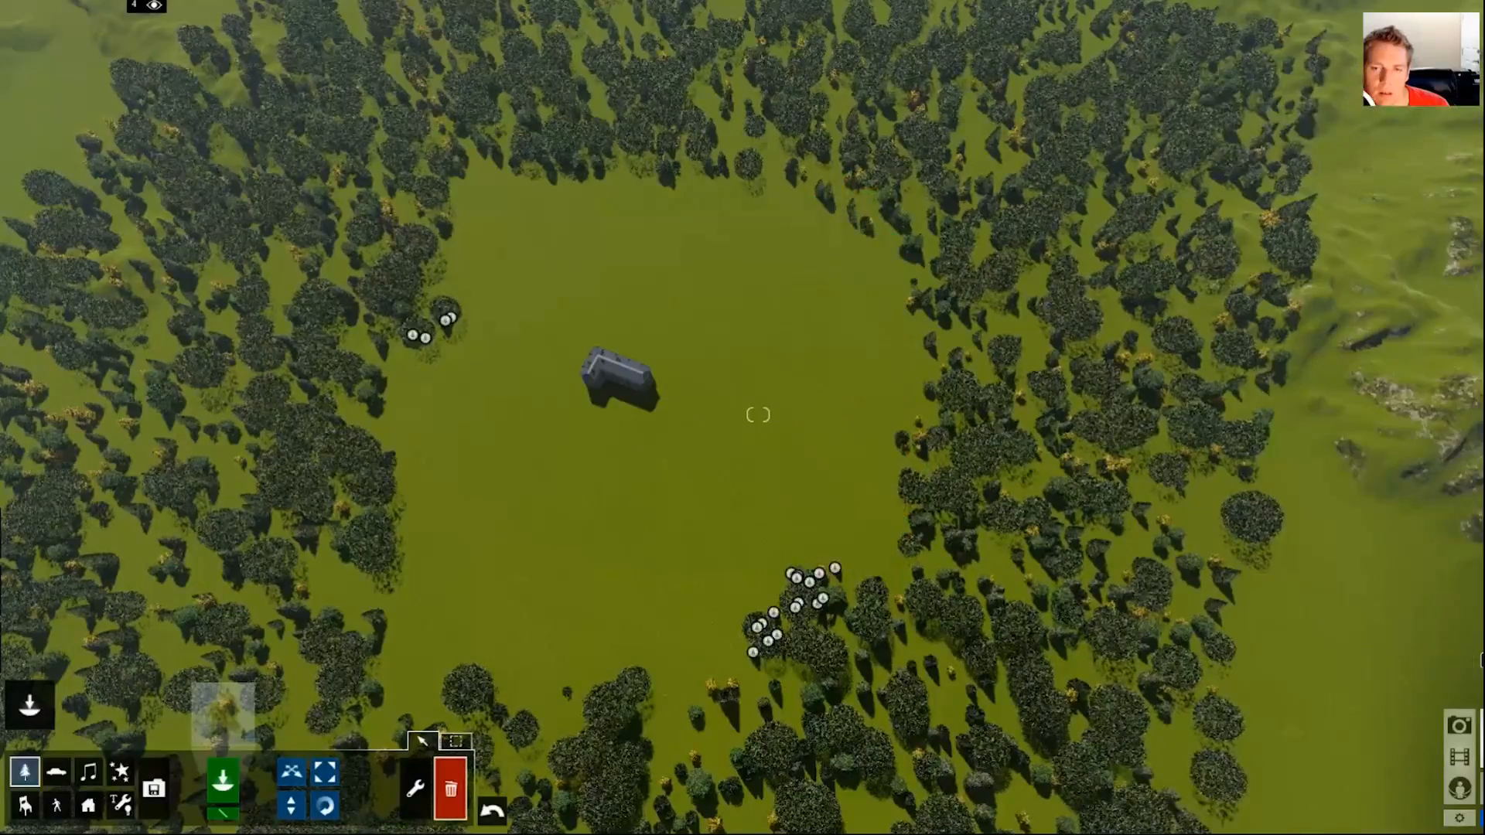
Box-select a block of trees behind the clearing and place a copy of it farther up the hillside
right_click_drag(425, 328, 348, 193)
mouse_move(526, 421)
right_mouse_down()
mouse_move(534, 398)
mouse_move(639, 429)
mouse_move(538, 416)
right_mouse_up()
left_click_drag(189, 292, 277, 303, "ctrl")
key("Delete")
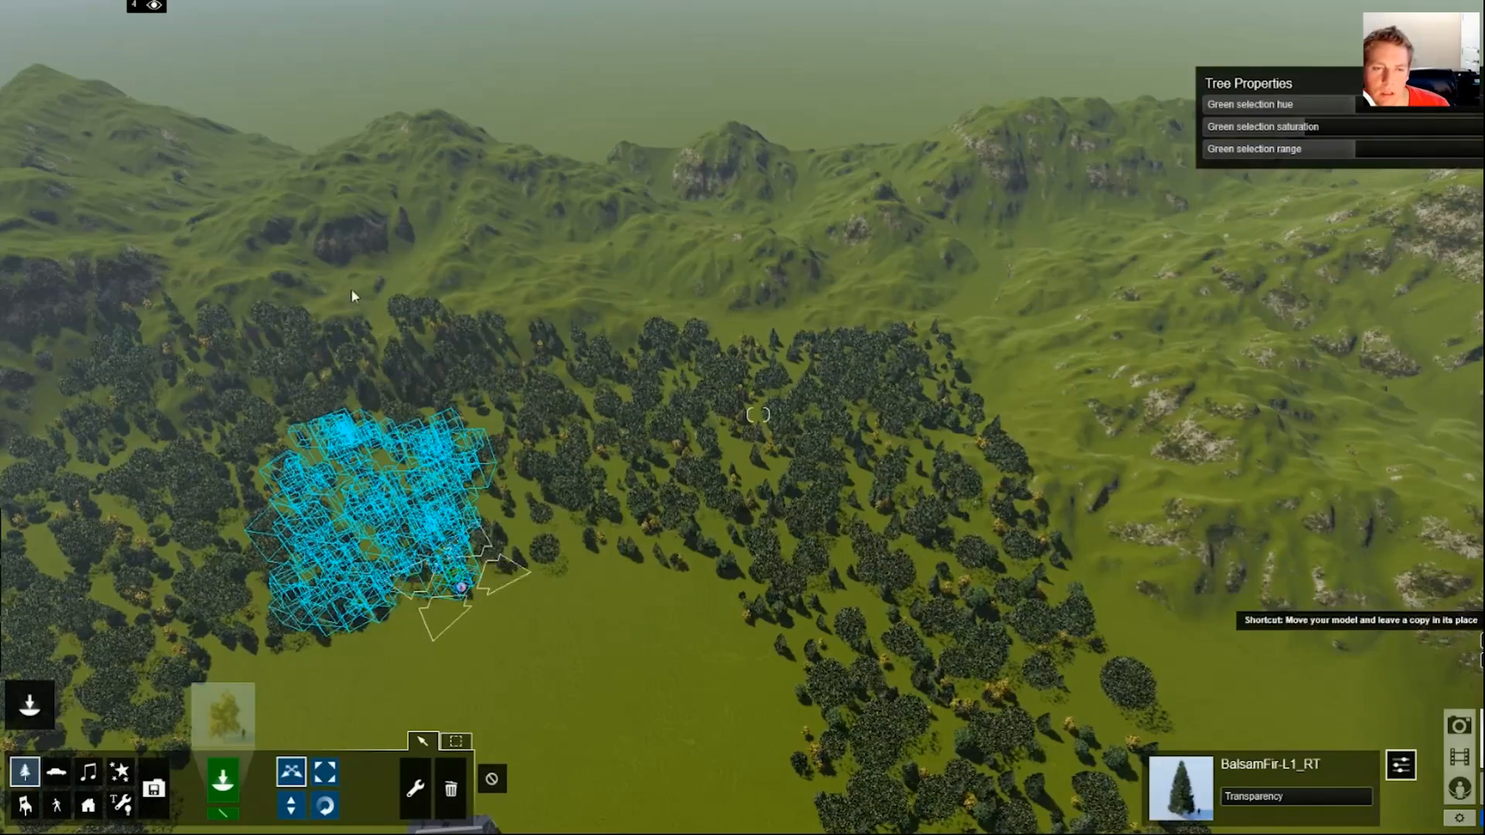
left_click_drag(462, 593, 392, 334)
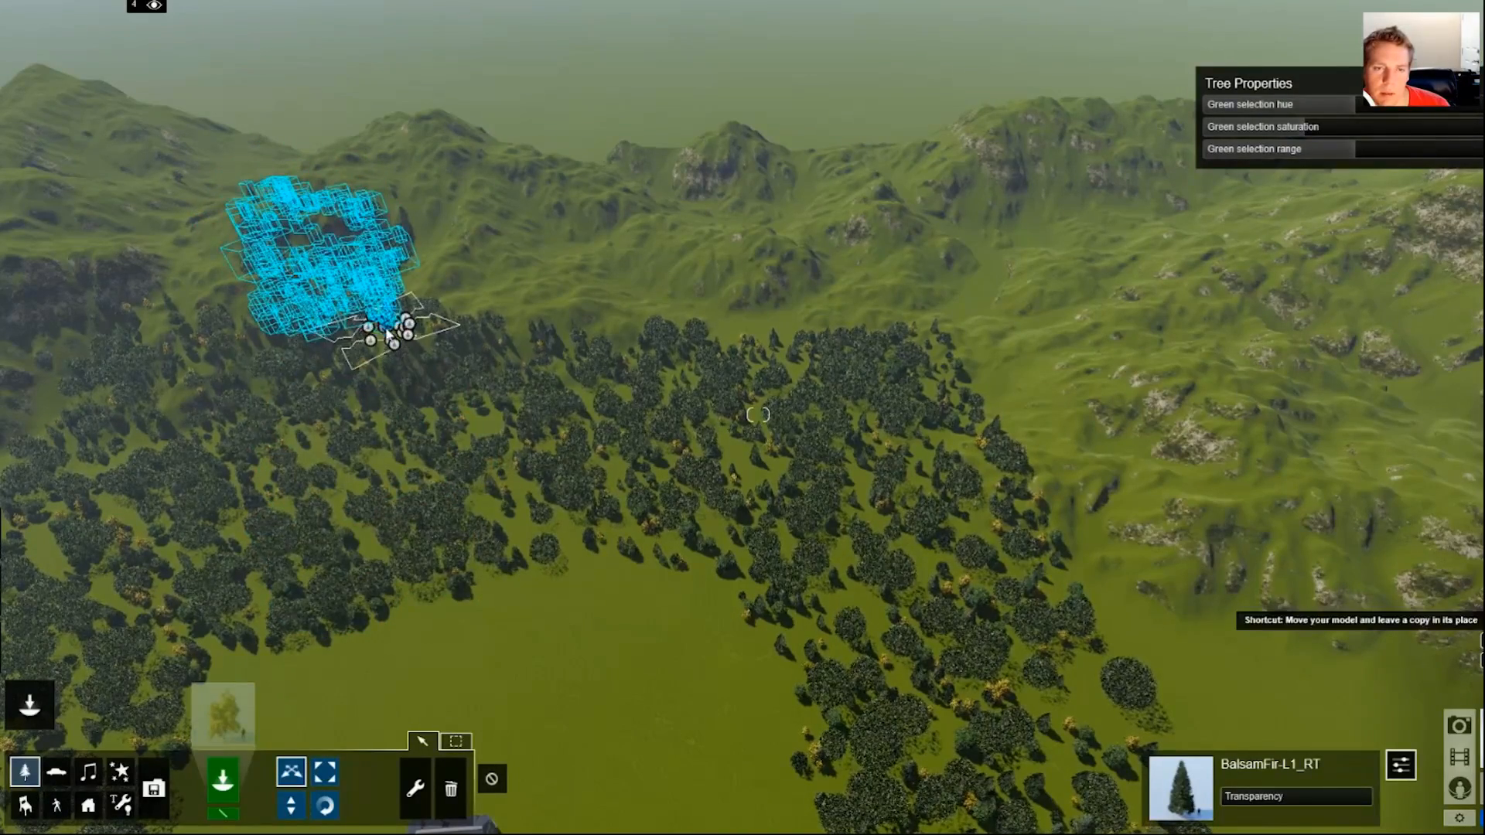
Place further copies of the tree block side by side along the far edge of the forest
left_click_drag(490, 313, 198, 332, "alt")
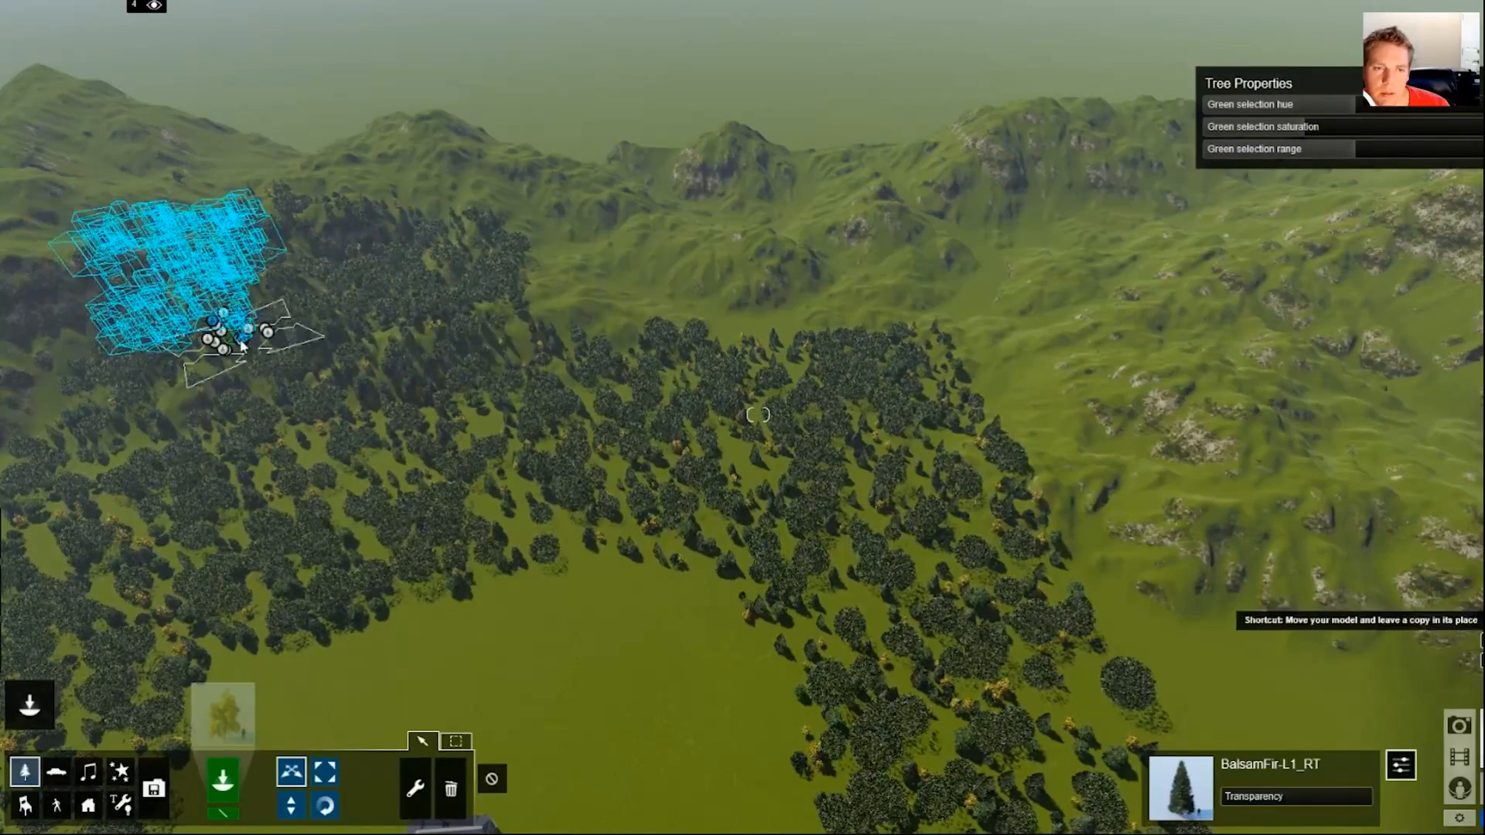
left_click_drag(625, 339, 633, 345, "alt")
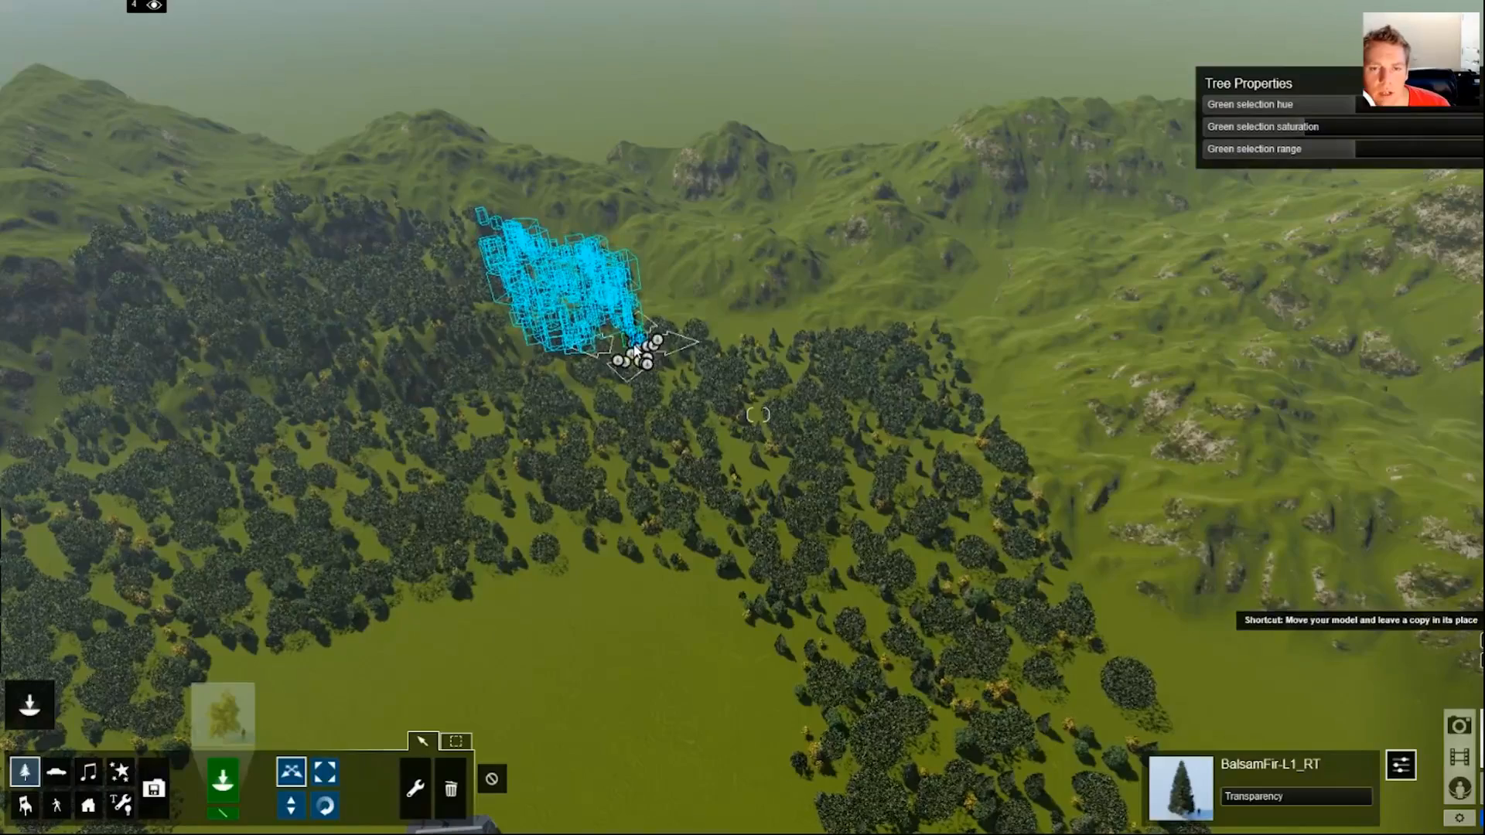
left_click_drag(740, 319, 785, 350, "alt")
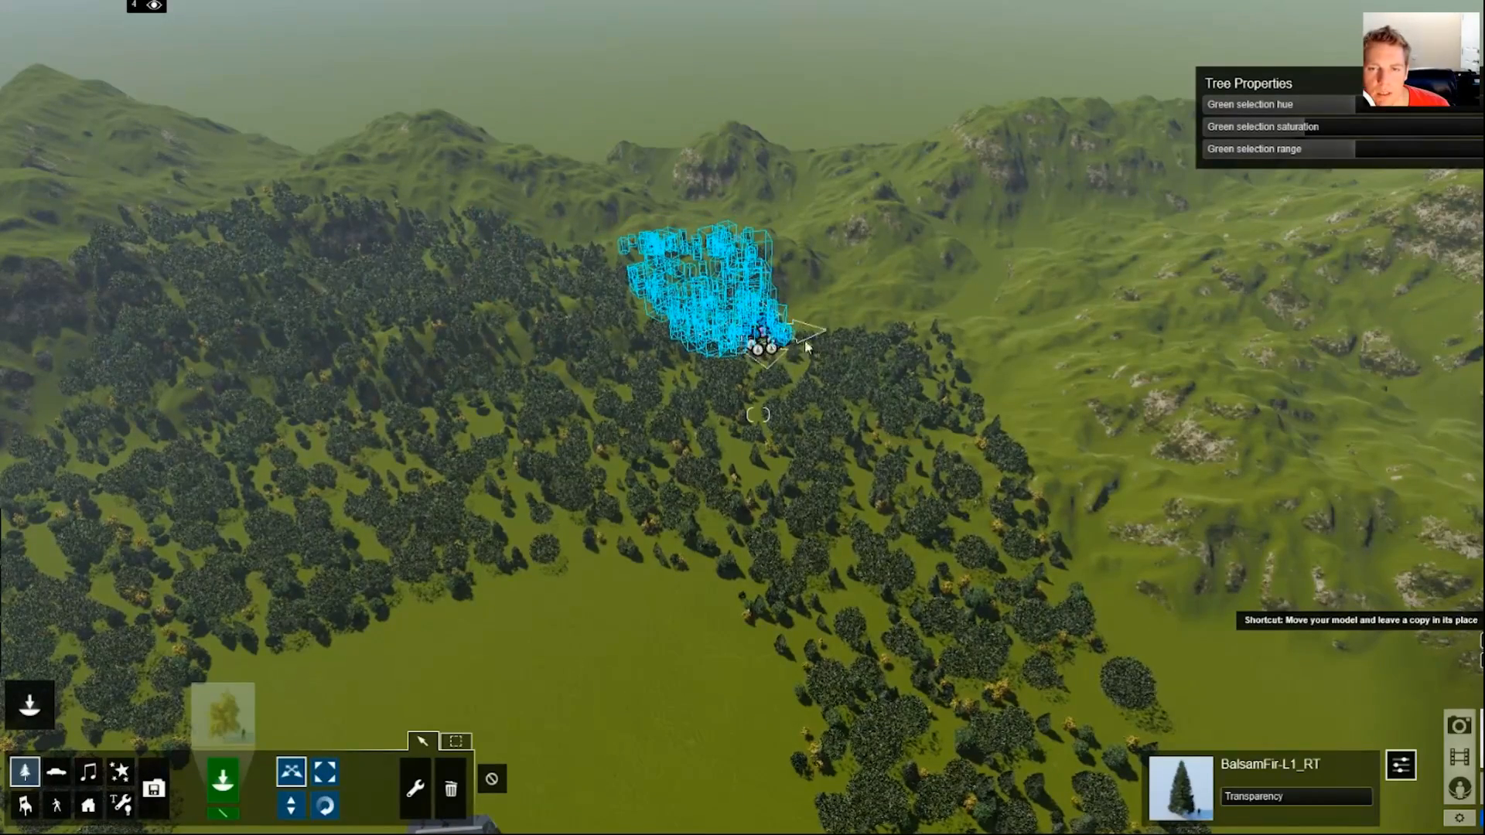
left_click_drag(884, 346, 894, 341, "alt")
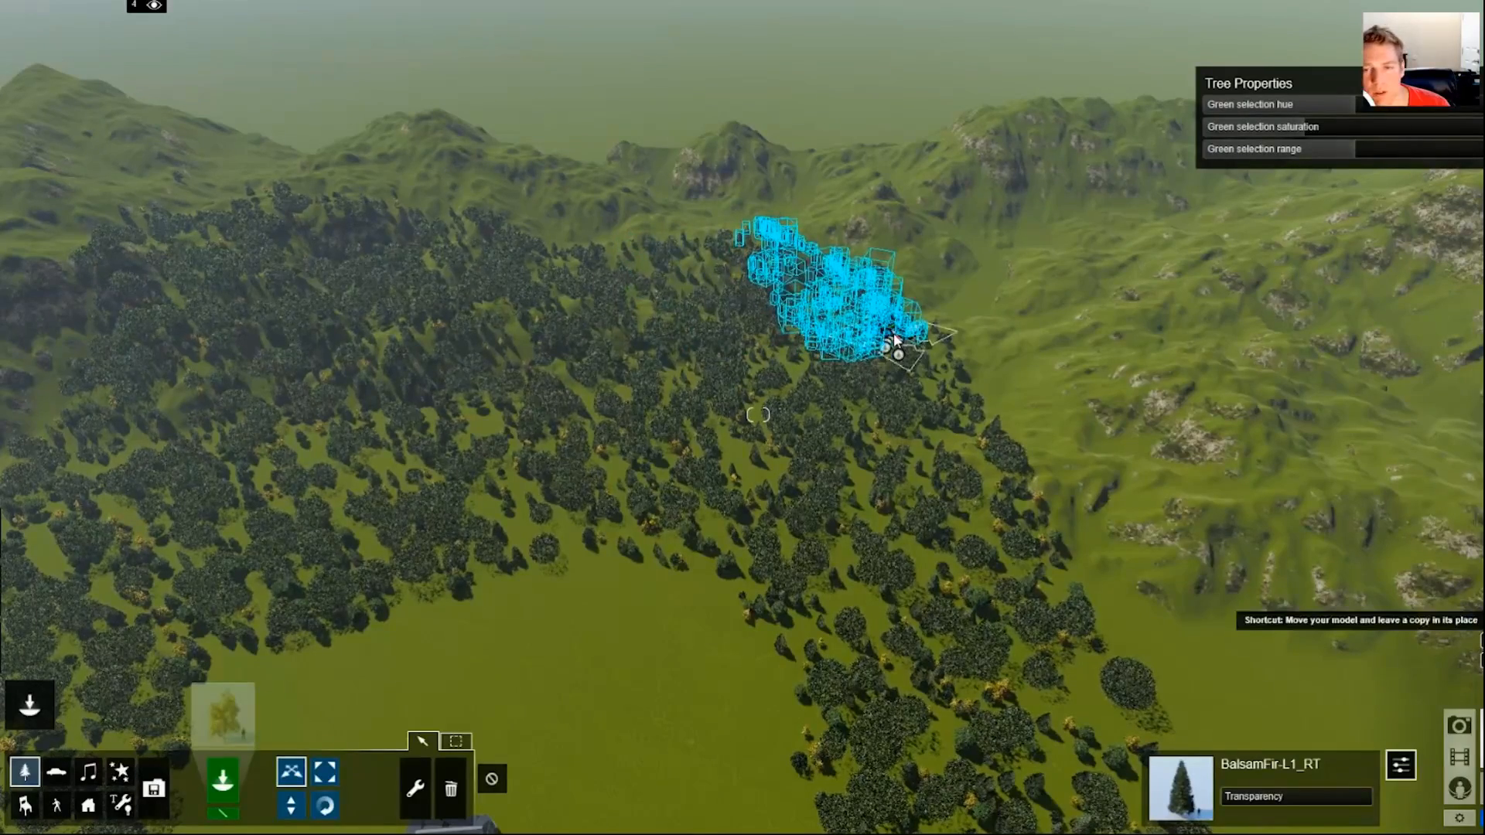
Place more copies of the tree block higher up the mountain slope to cover the bare ground
left_click_drag(688, 273, 630, 249, "alt")
left_click_drag(492, 214, 511, 216, "alt")
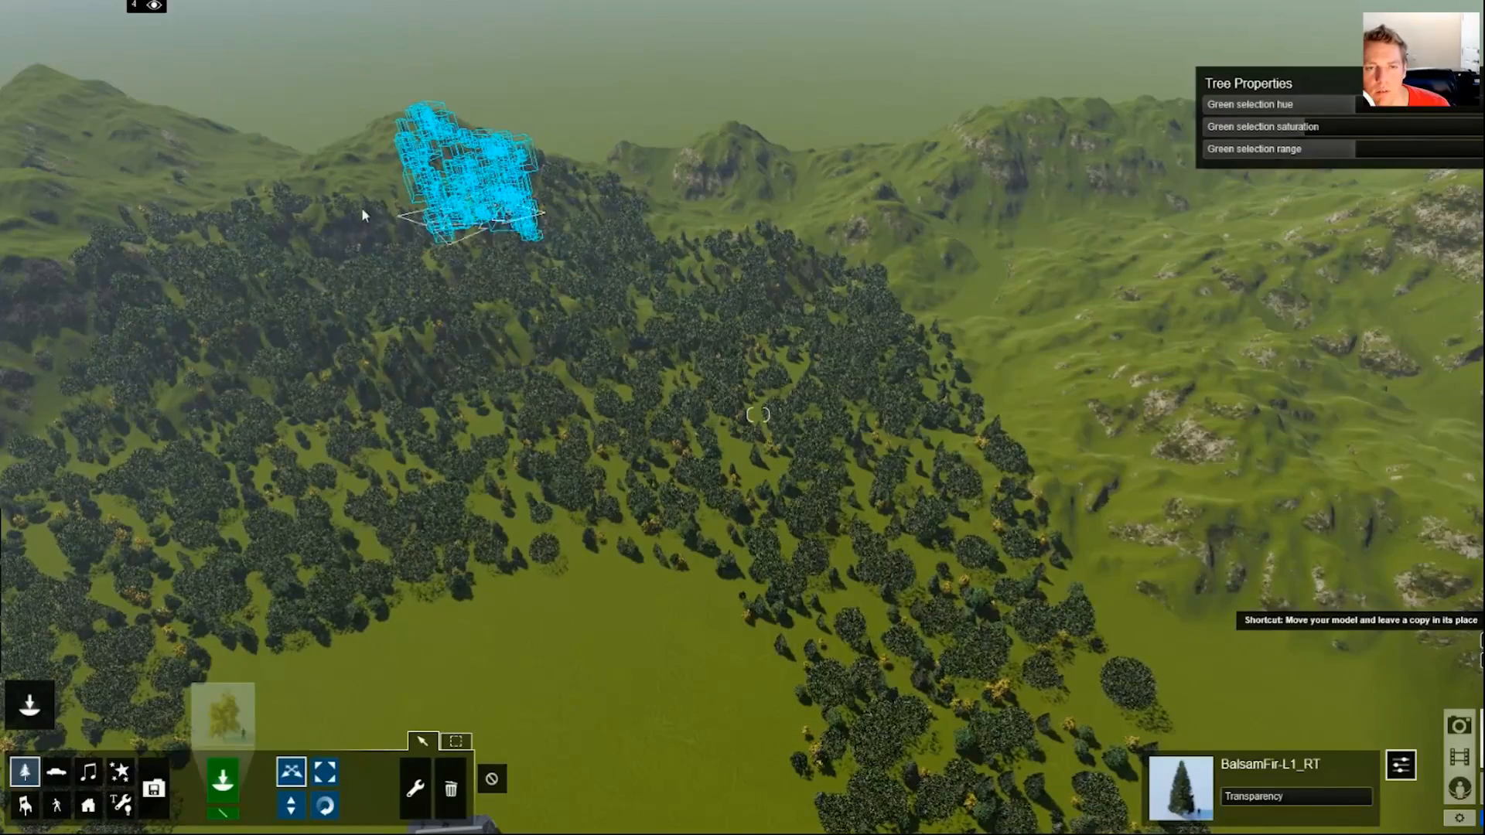
left_click_drag(362, 210, 379, 203, "alt")
left_click_drag(236, 210, 243, 211, "alt")
Copy the tree block down the left flank of the forest to extend it beyond the mountain slope
right_click_drag(262, 350, 404, 345)
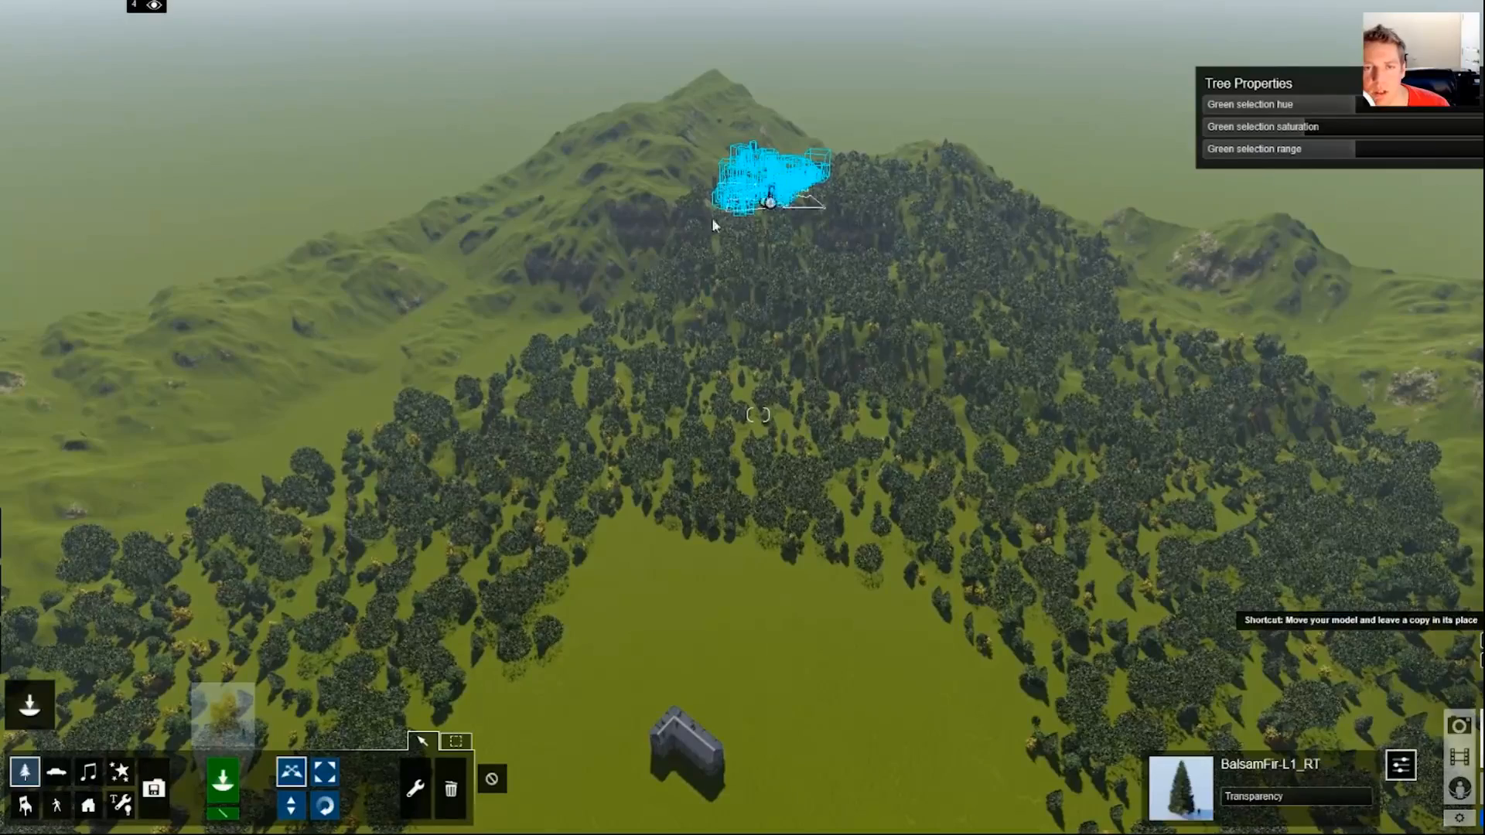
left_click_drag(594, 335, 360, 427, "alt")
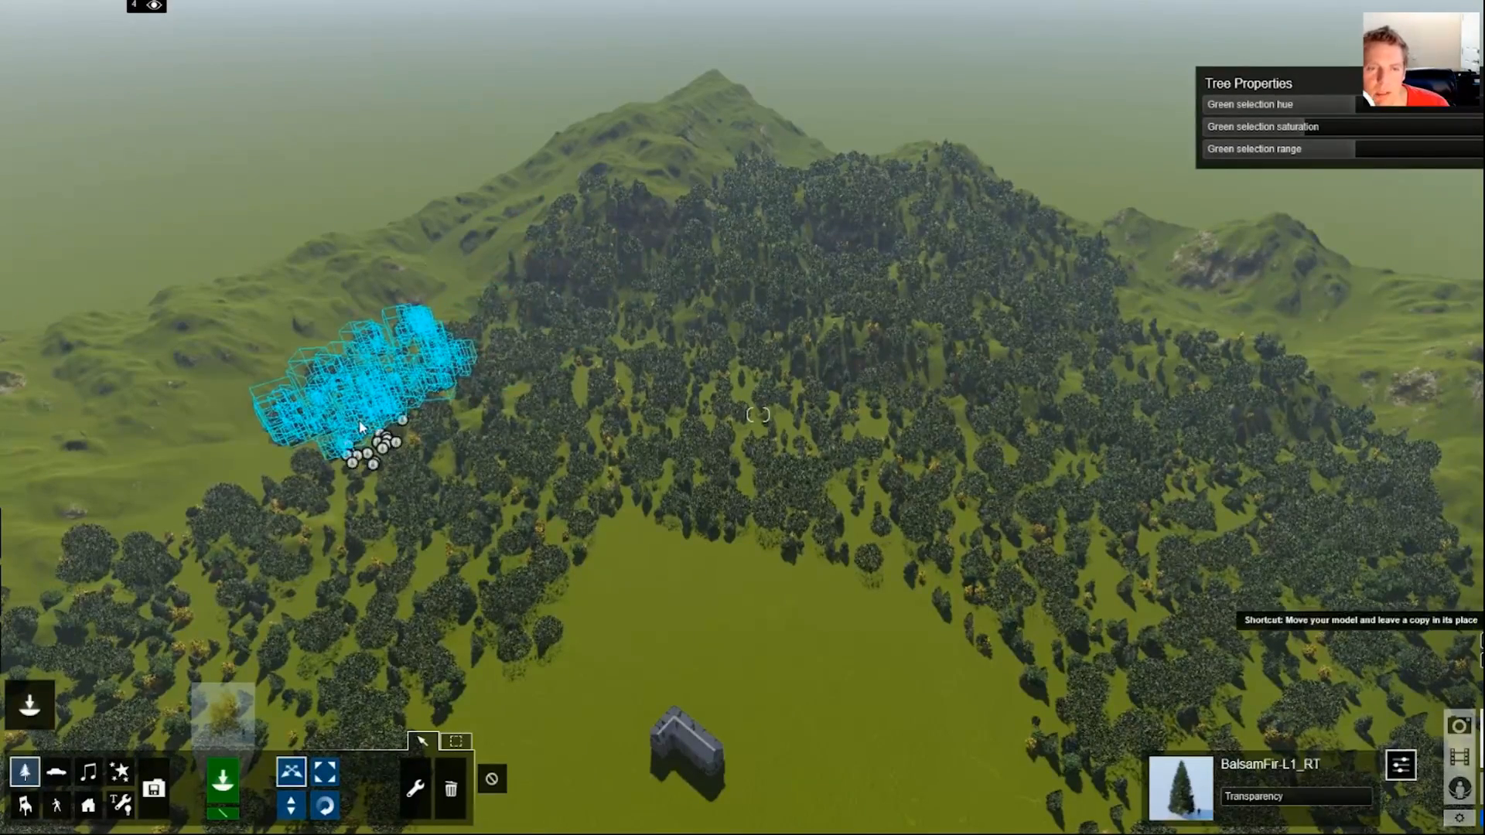
left_click_drag(239, 478, 184, 557, "alt")
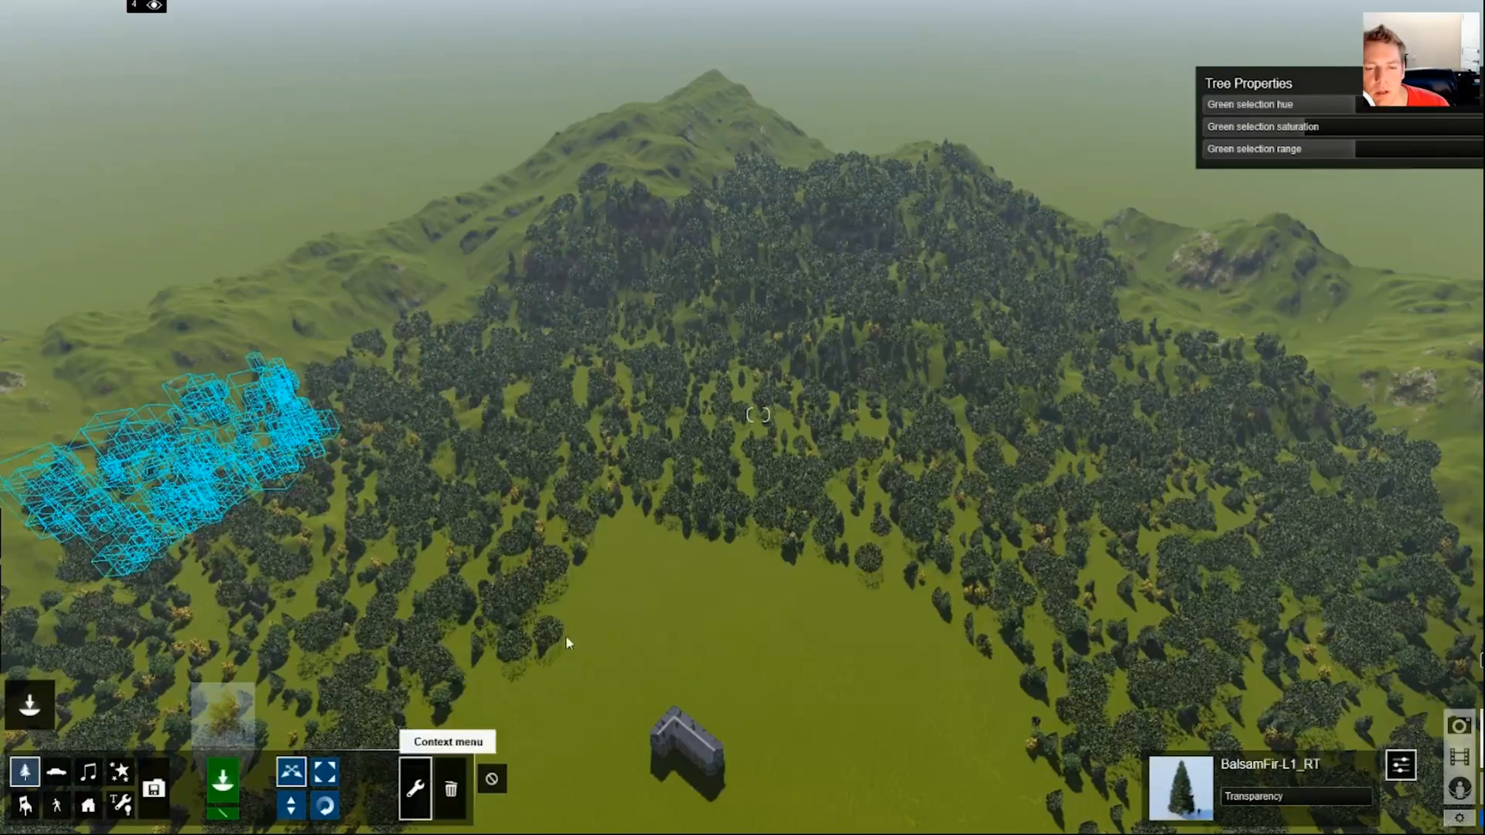
left_click(550, 645)
left_click(563, 551)
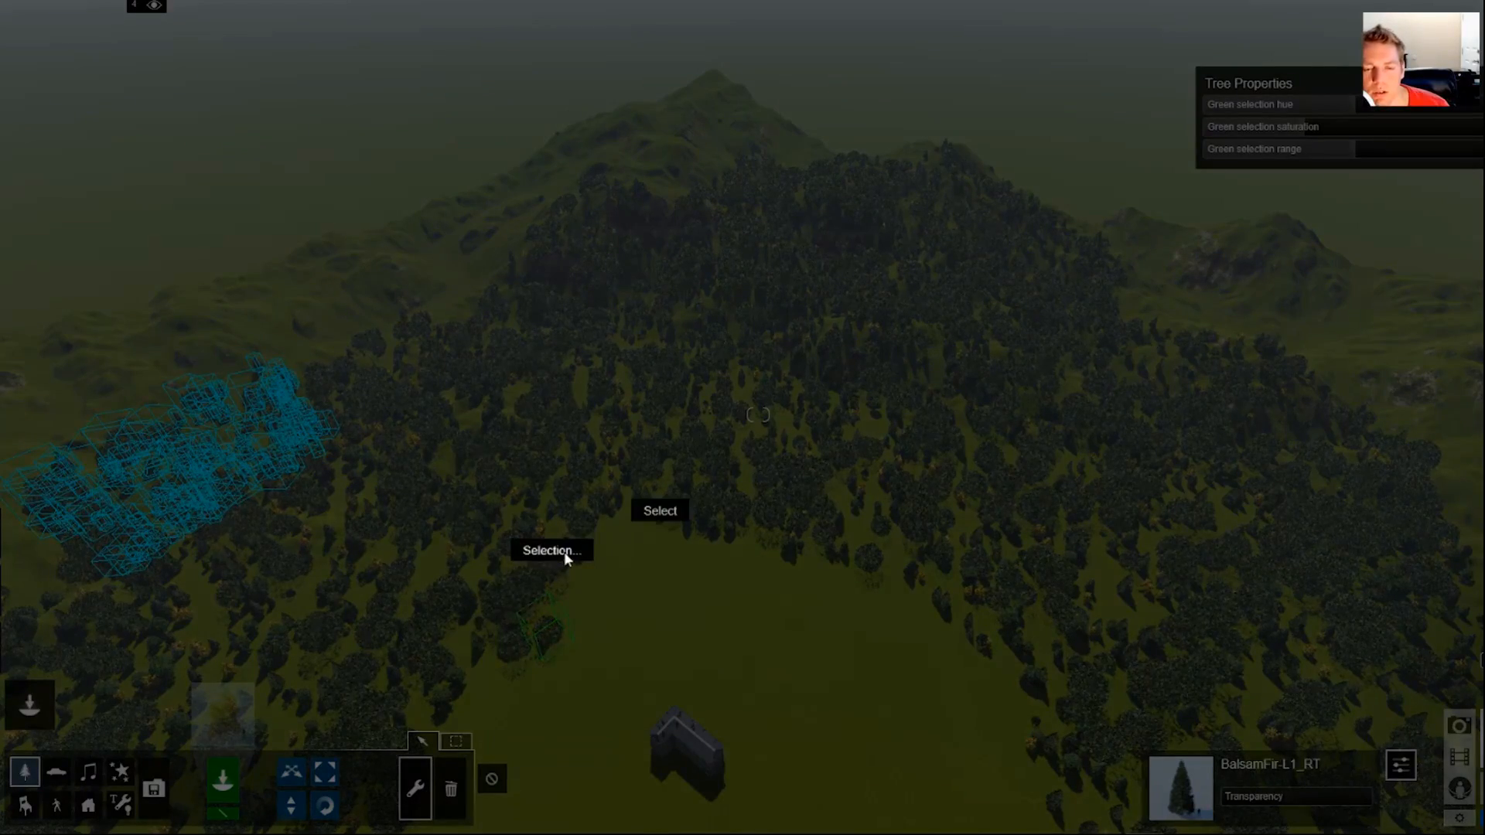
left_click(564, 550)
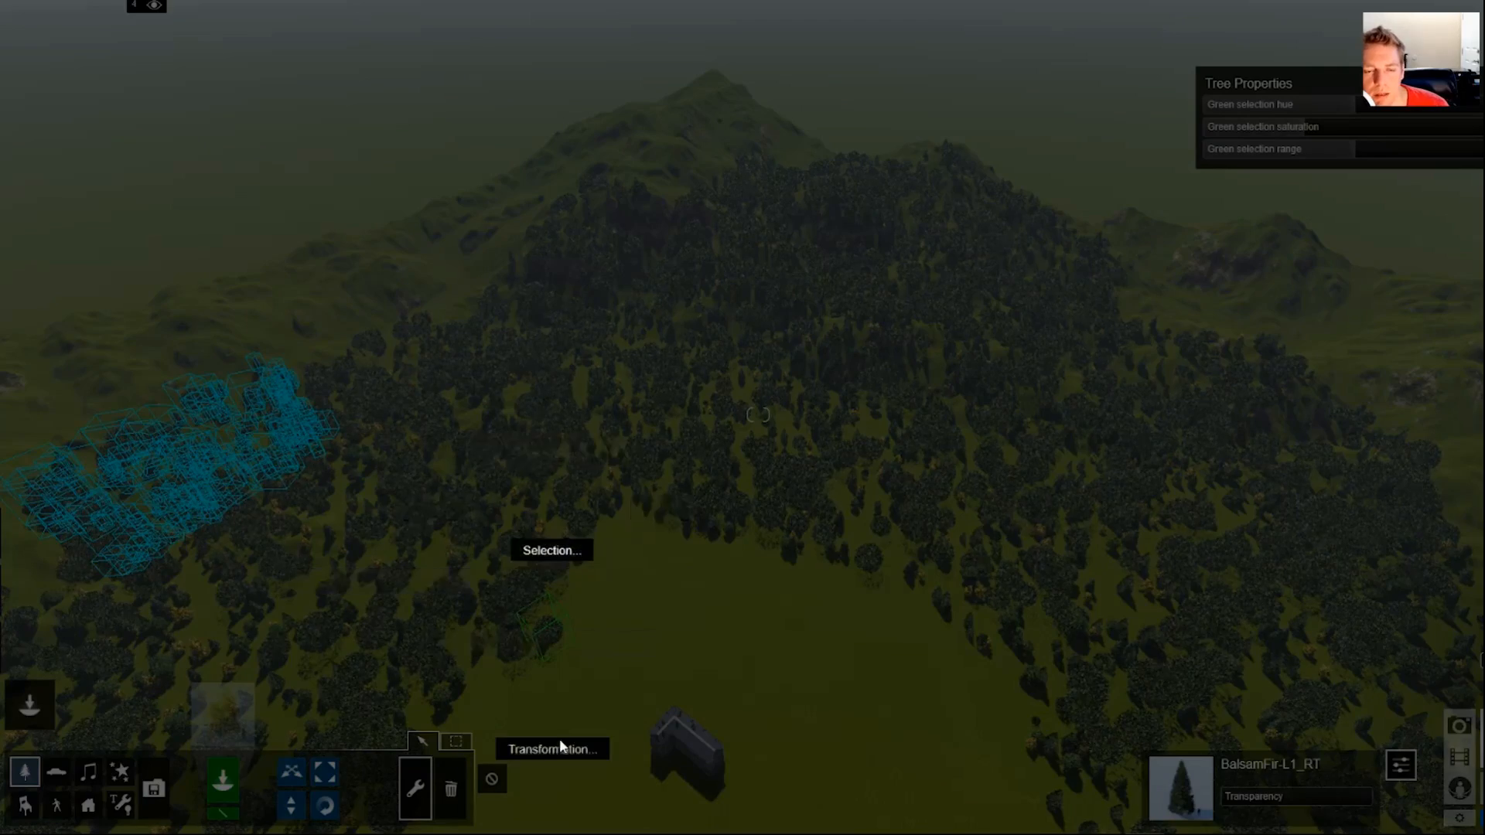
left_click(562, 553)
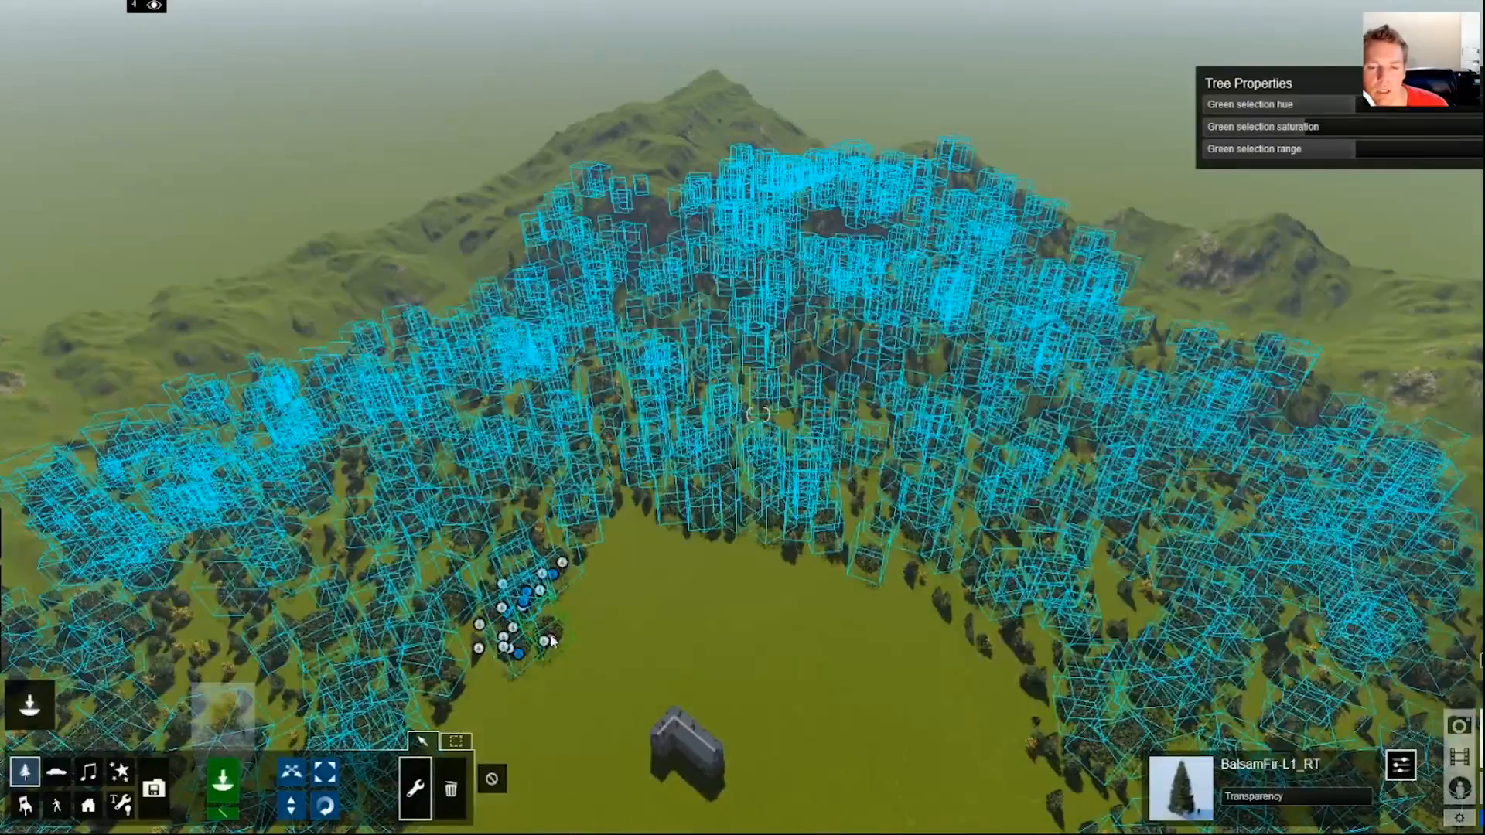
left_click(552, 640)
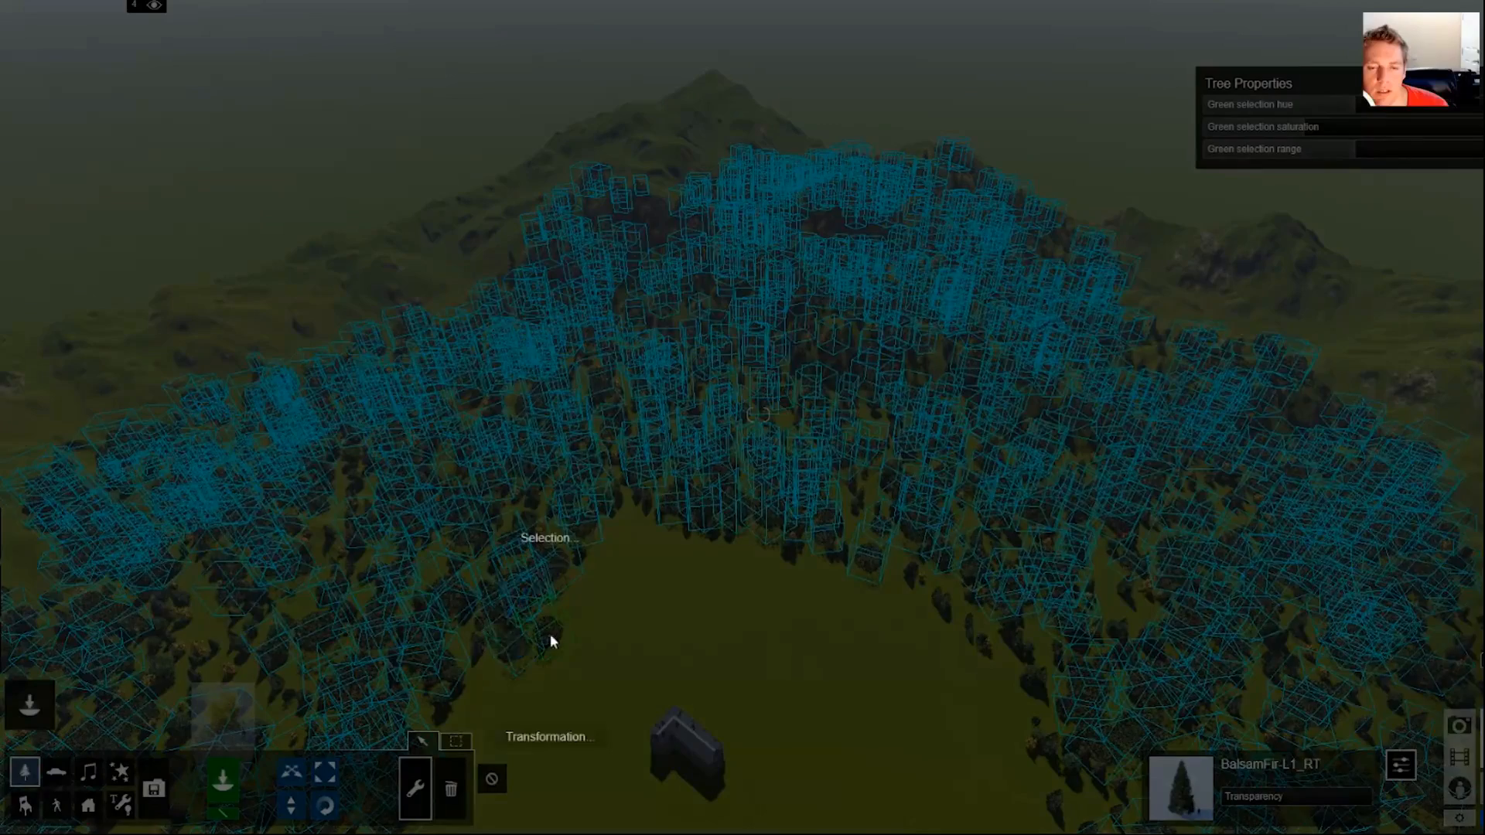
left_click(560, 736)
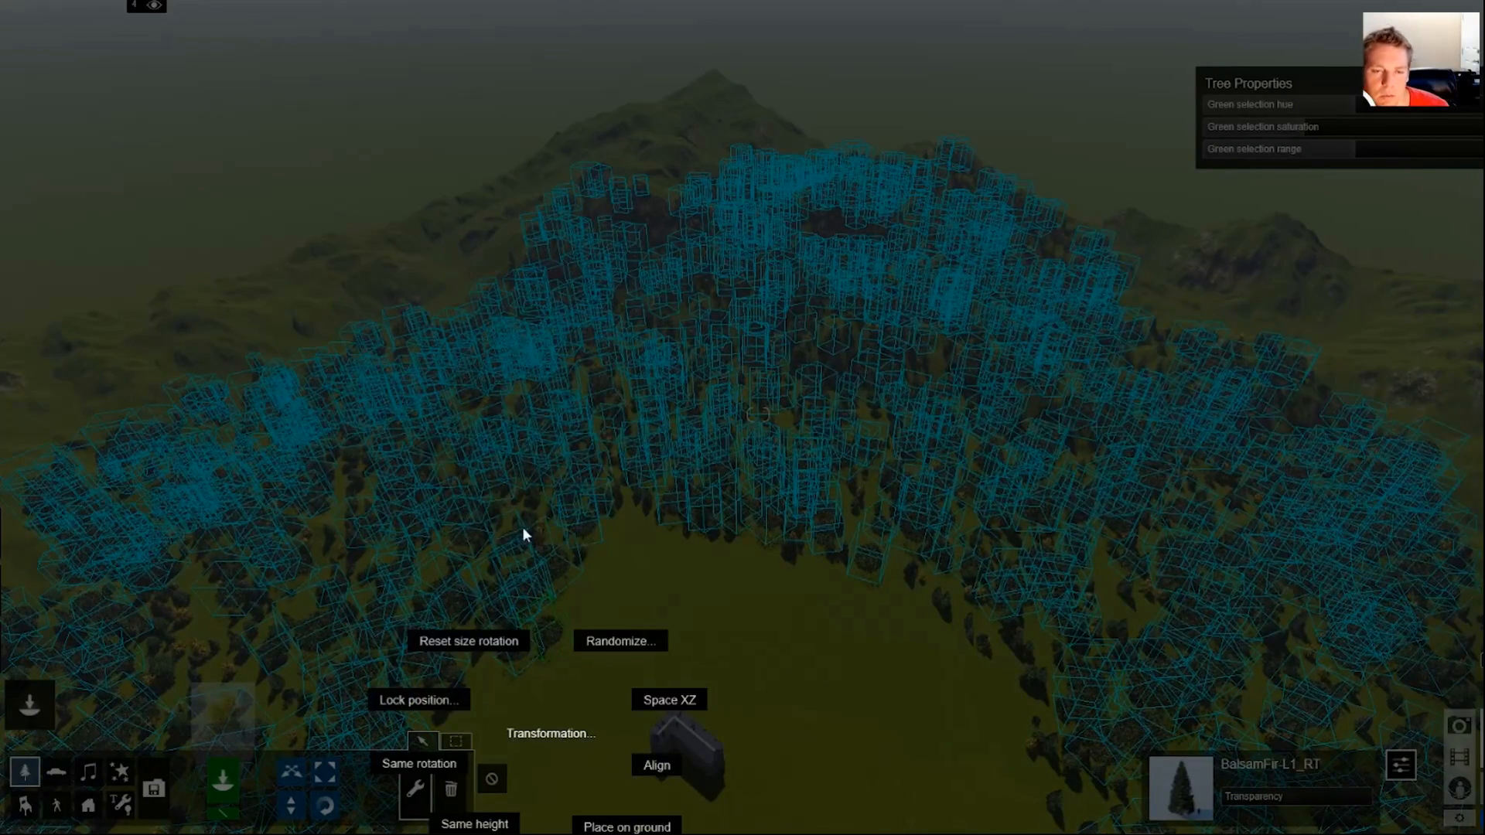
left_click(564, 579)
left_click(556, 577, "ctrl")
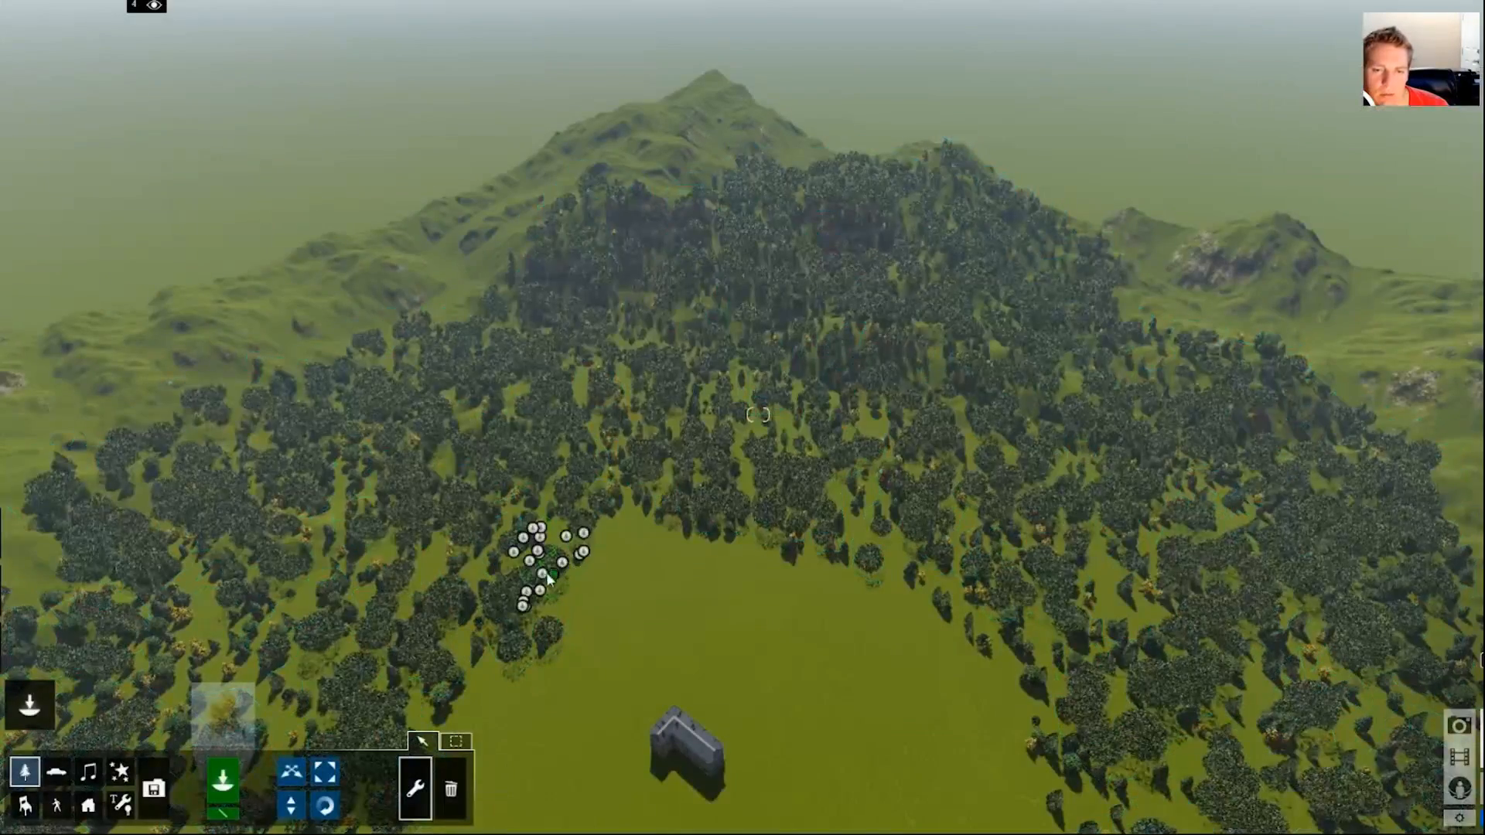
Select all trees in the category, randomize their rotation and scale with the 30% scale option, and clear the selection
left_click(557, 584)
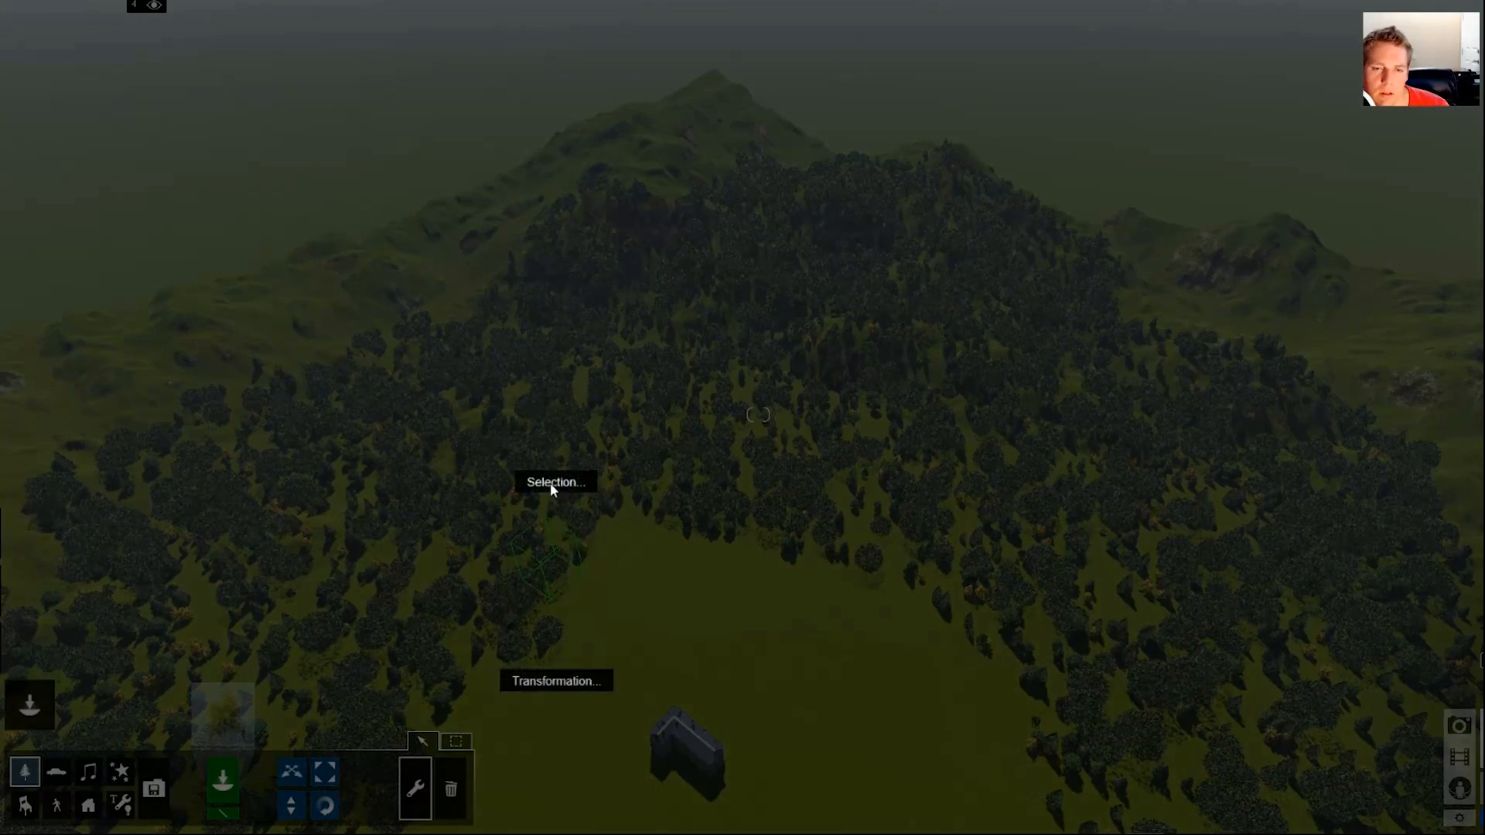
left_click(550, 483)
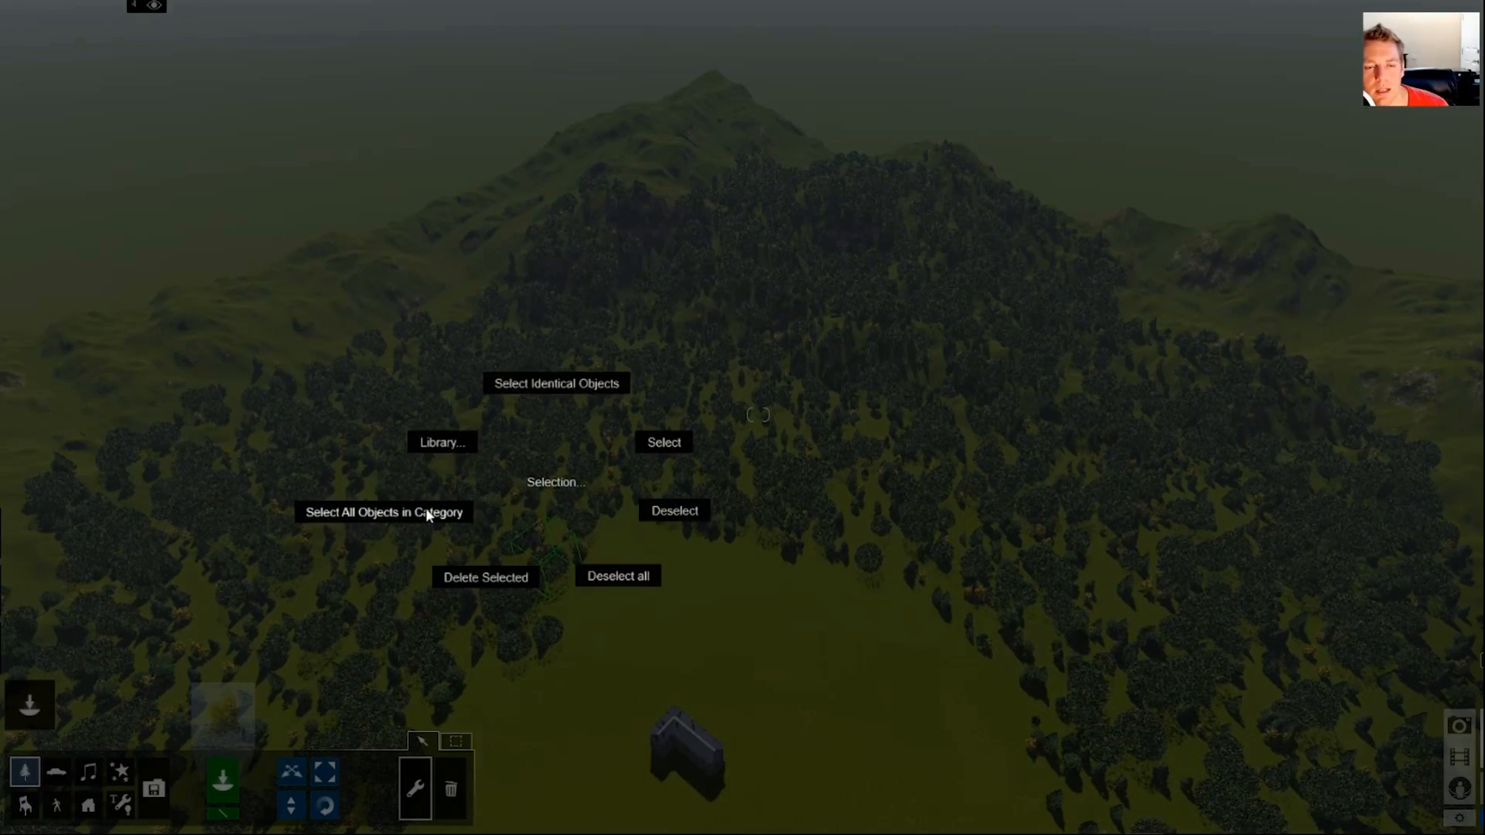
left_click(427, 513)
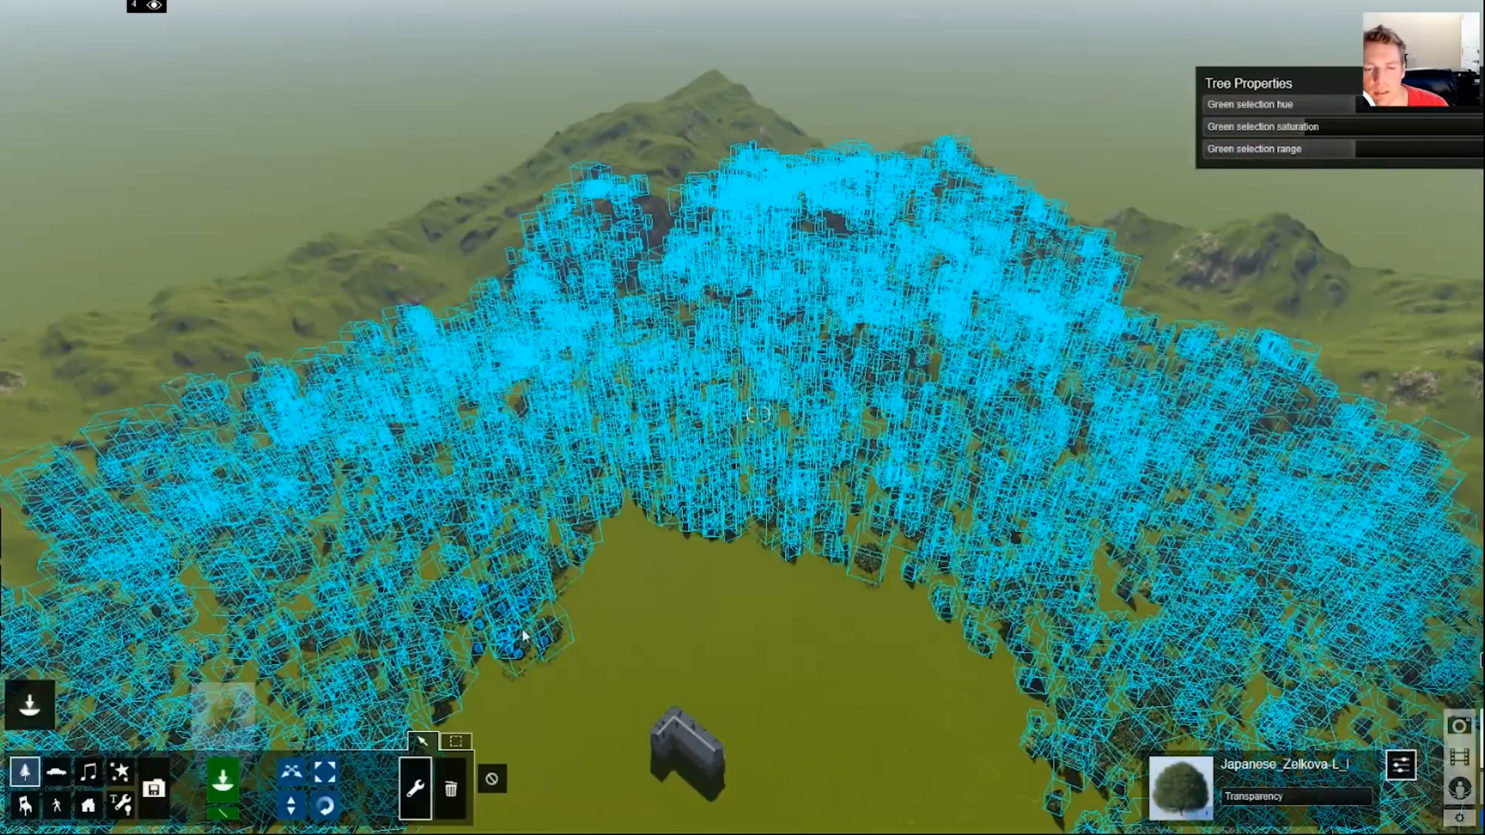
left_click(516, 655)
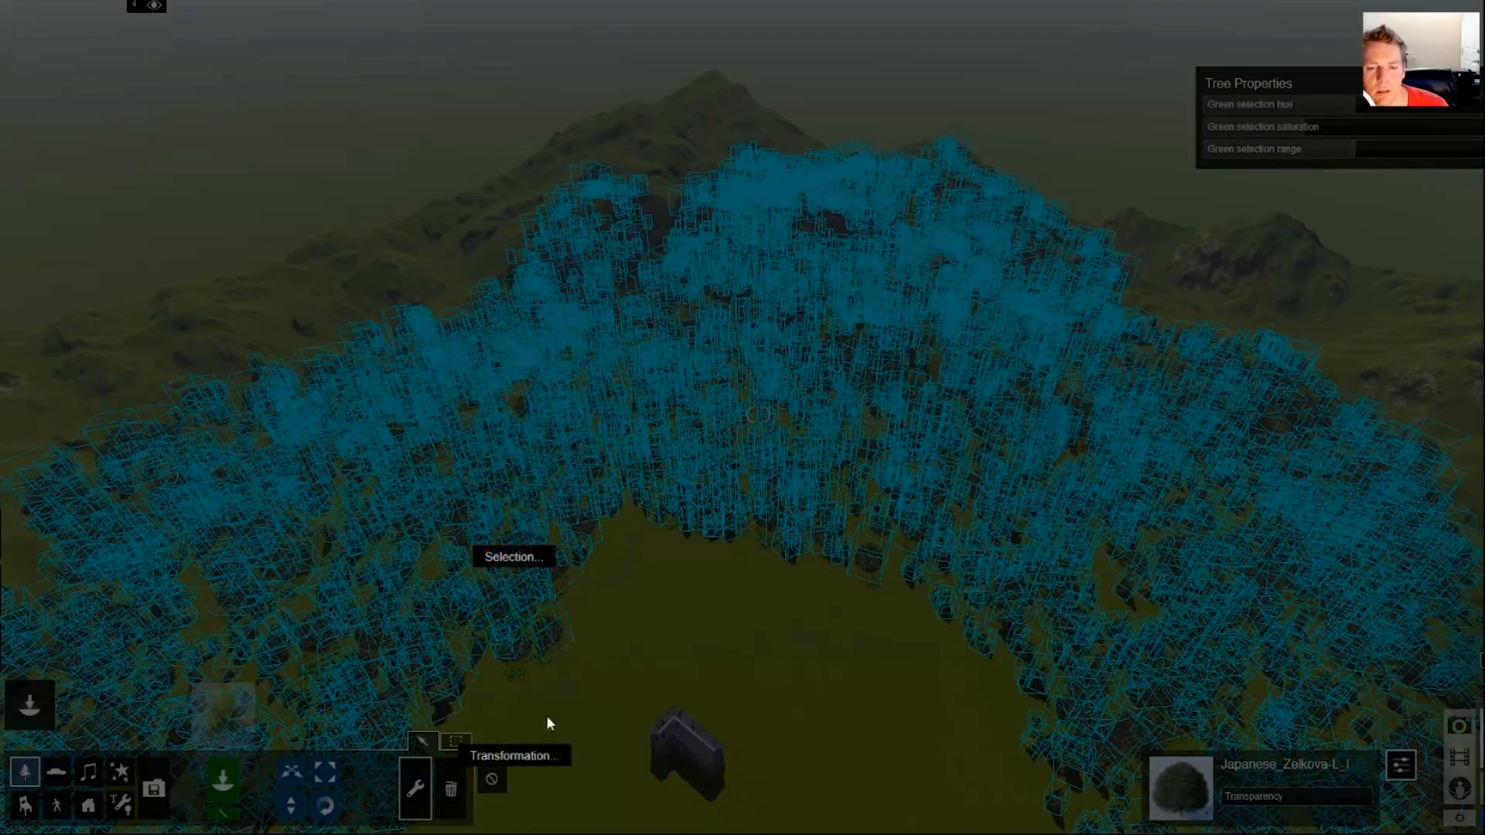
left_click(530, 757)
left_click(610, 606)
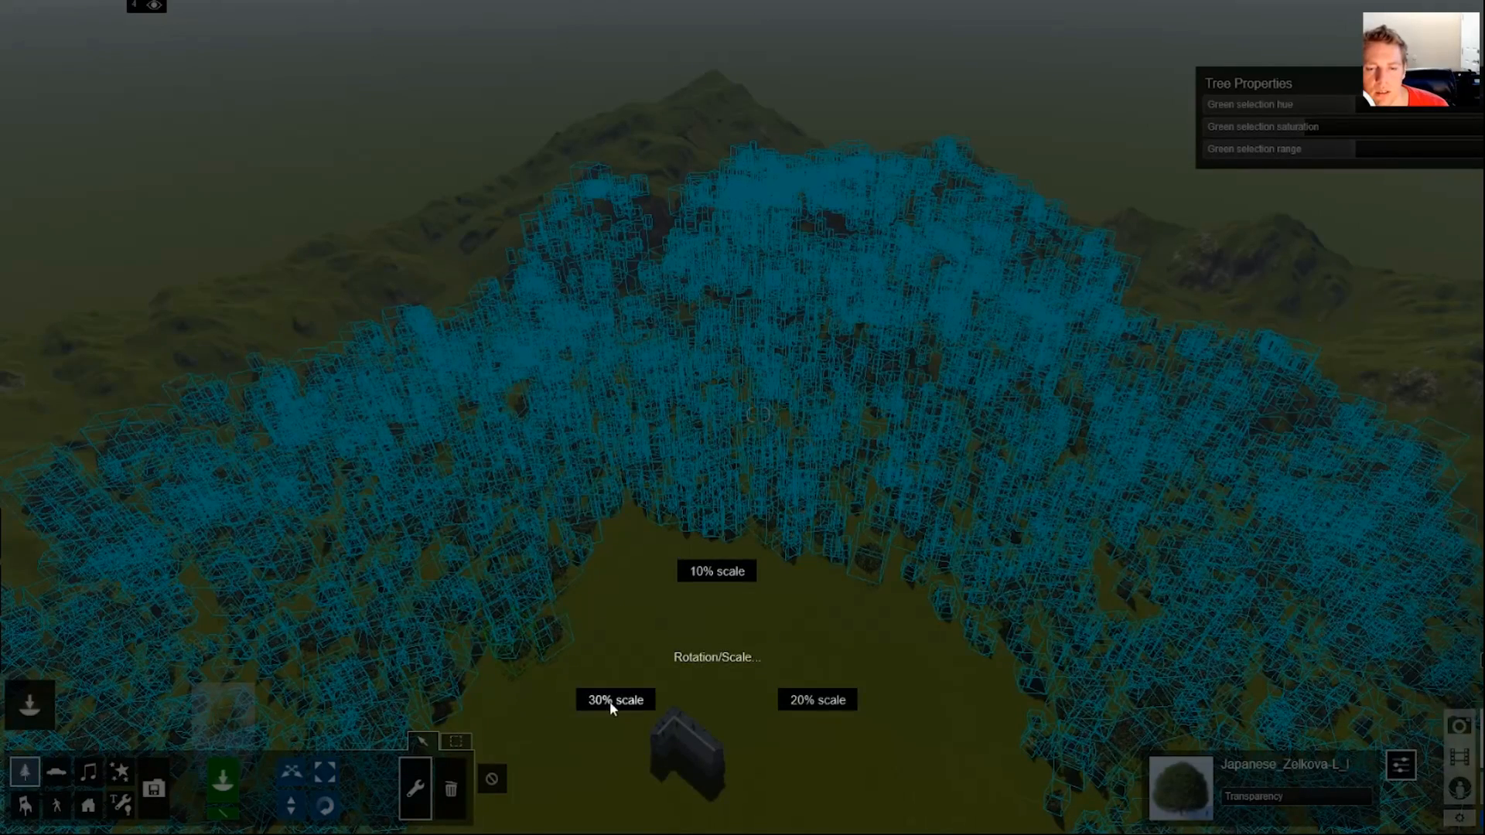
left_click(609, 702)
left_click(611, 633, "ctrl")
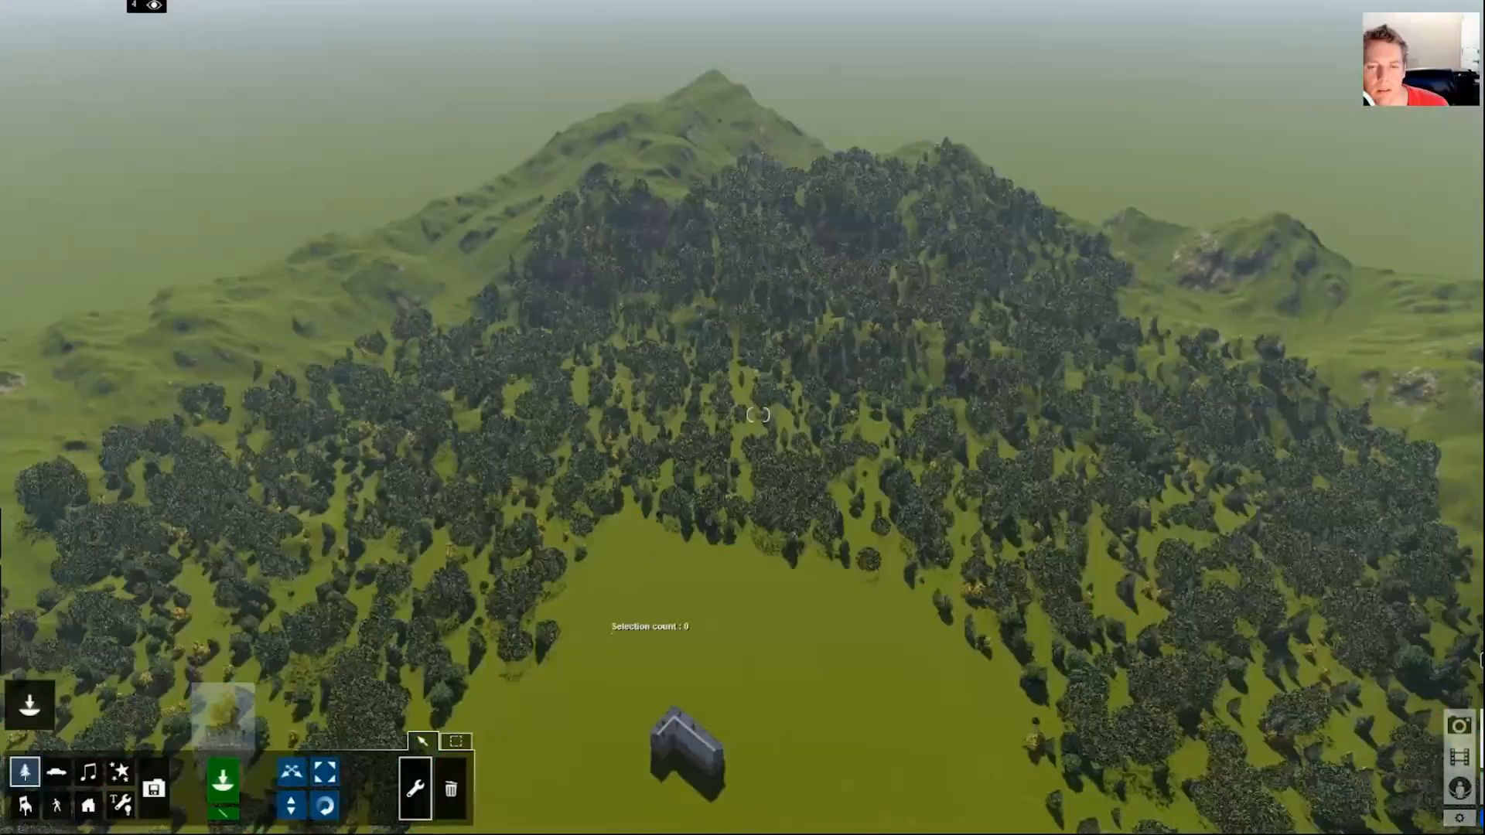
Examine the finished forest from ground level across the clearing and around the building
left_click(597, 570)
right_click_drag(597, 571, 662, 448)
key("w")
key("q")
key("d")
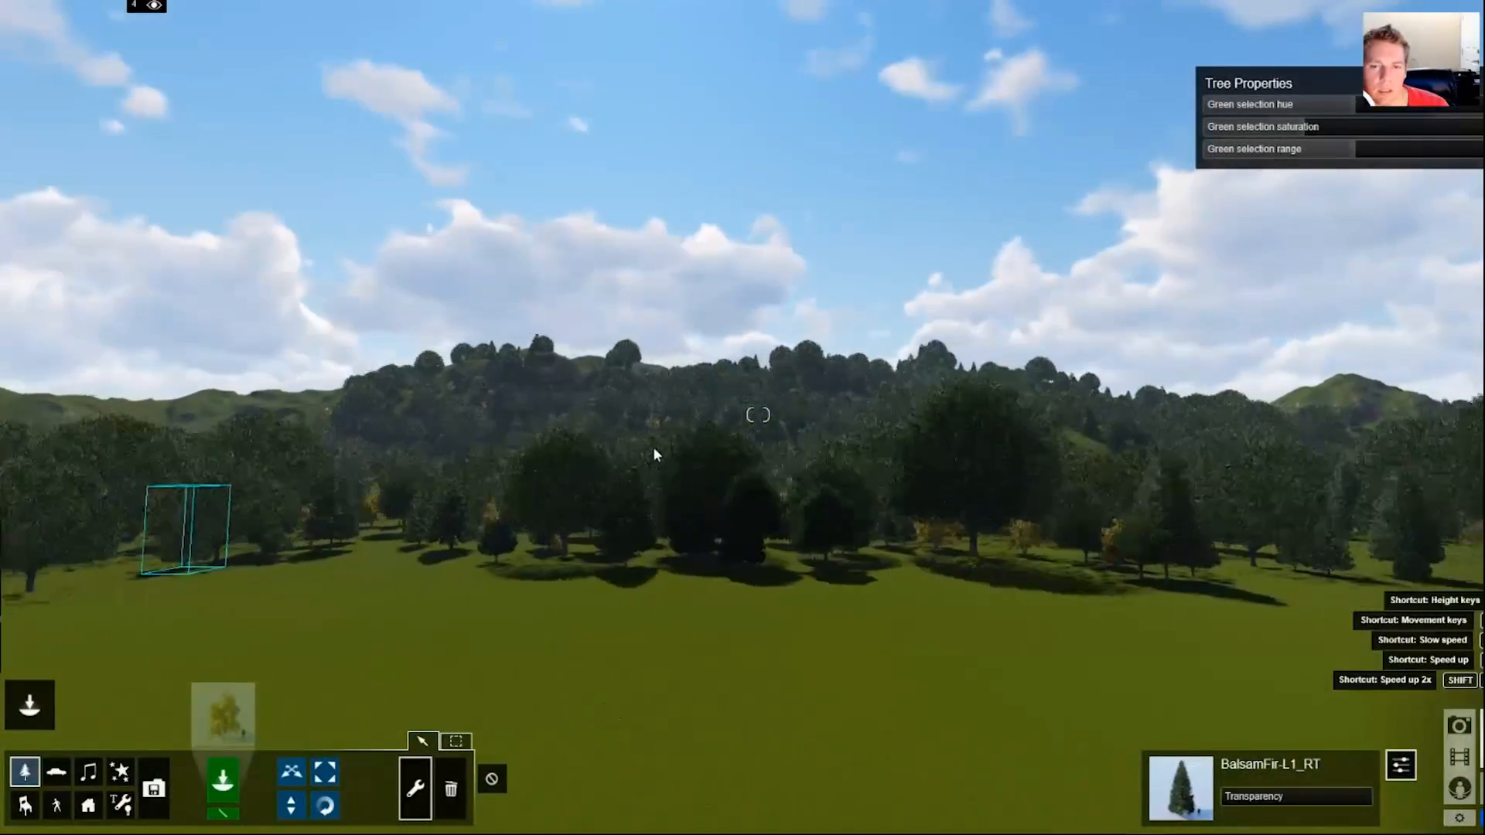
key("s")
key("a")
key("q")
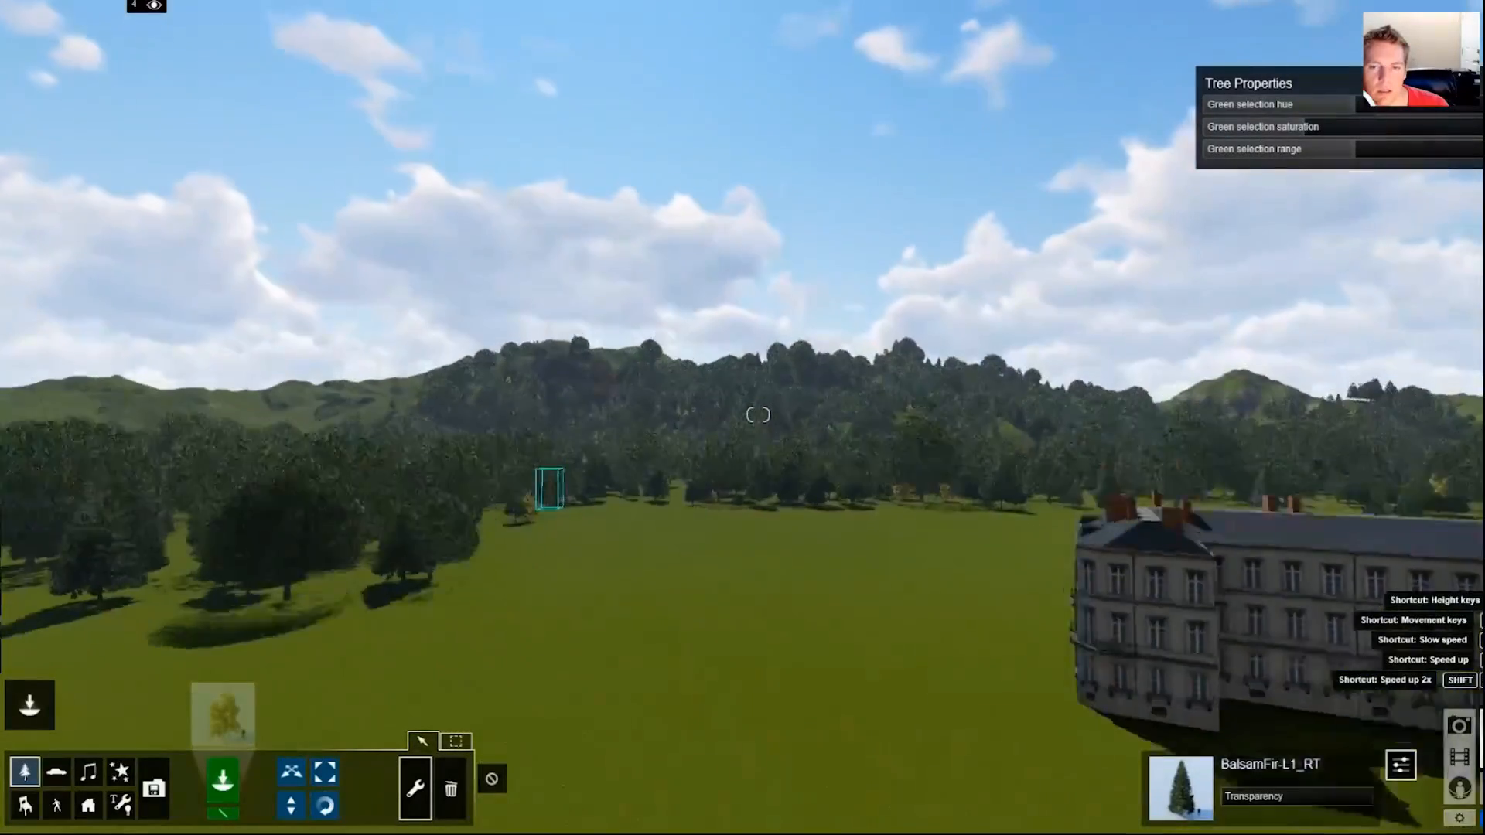
key("d")
key("q")
right_click_drag(758, 415, 819, 434)
key("e")
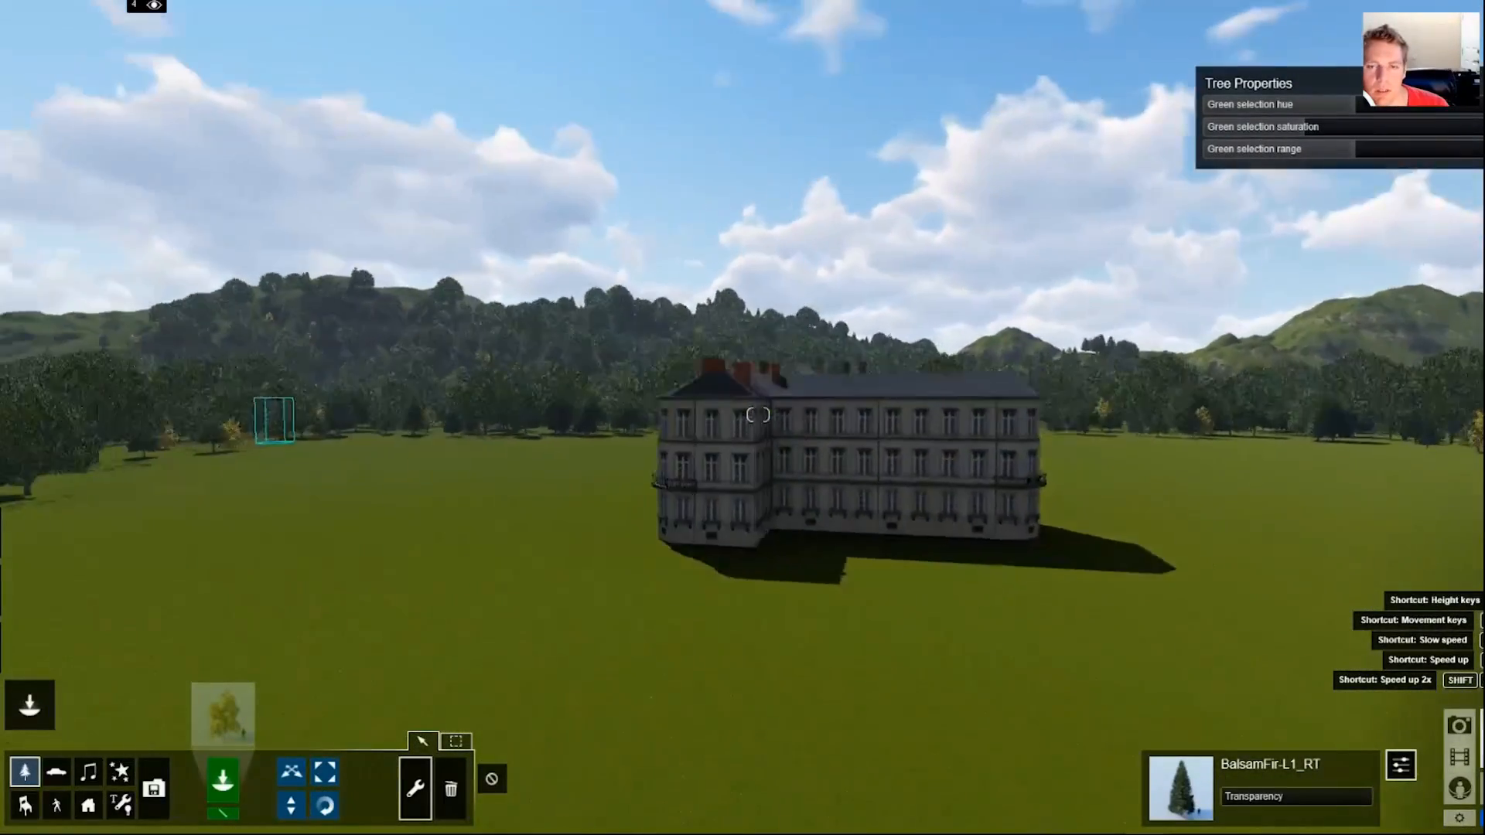
Examine the forest edge and the wooded hills beyond the clearing from above the building's roof
key("d")
key("q")
mouse_move(611, 441)
right_mouse_down()
mouse_move(591, 432)
mouse_move(638, 446)
right_mouse_up()
key("w")
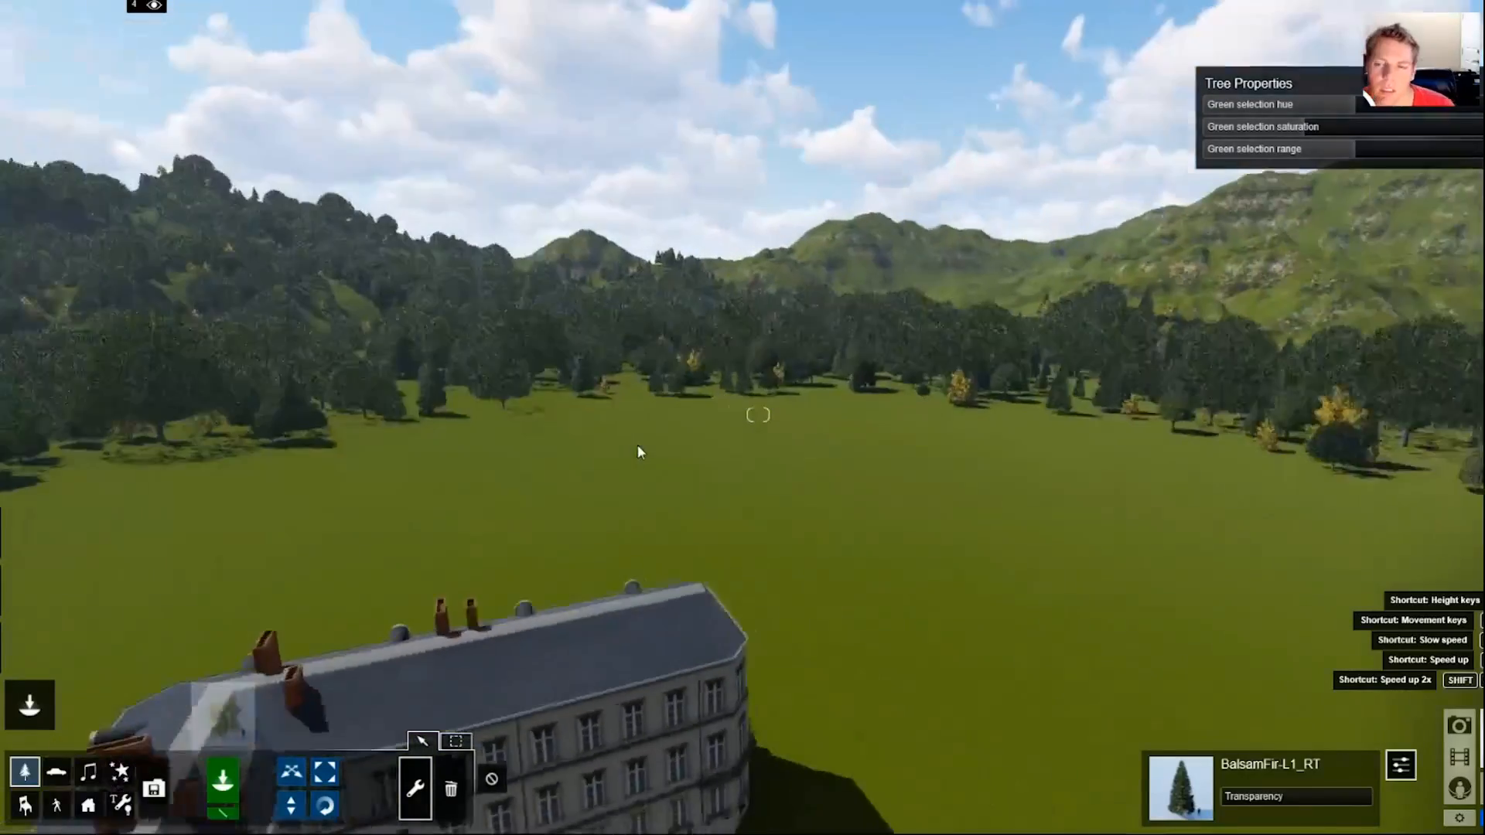
key("a")
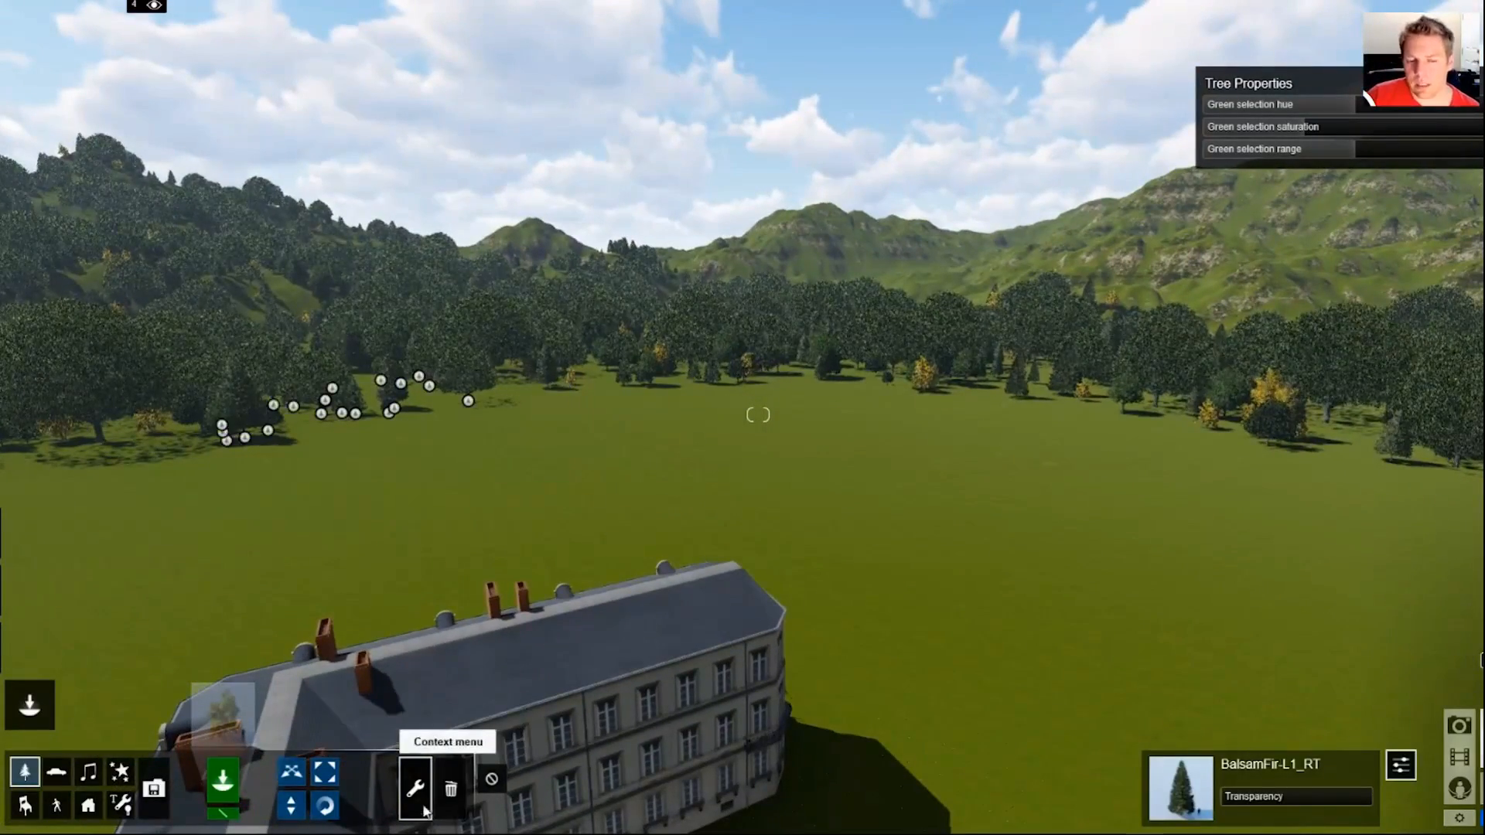
left_click(423, 806)
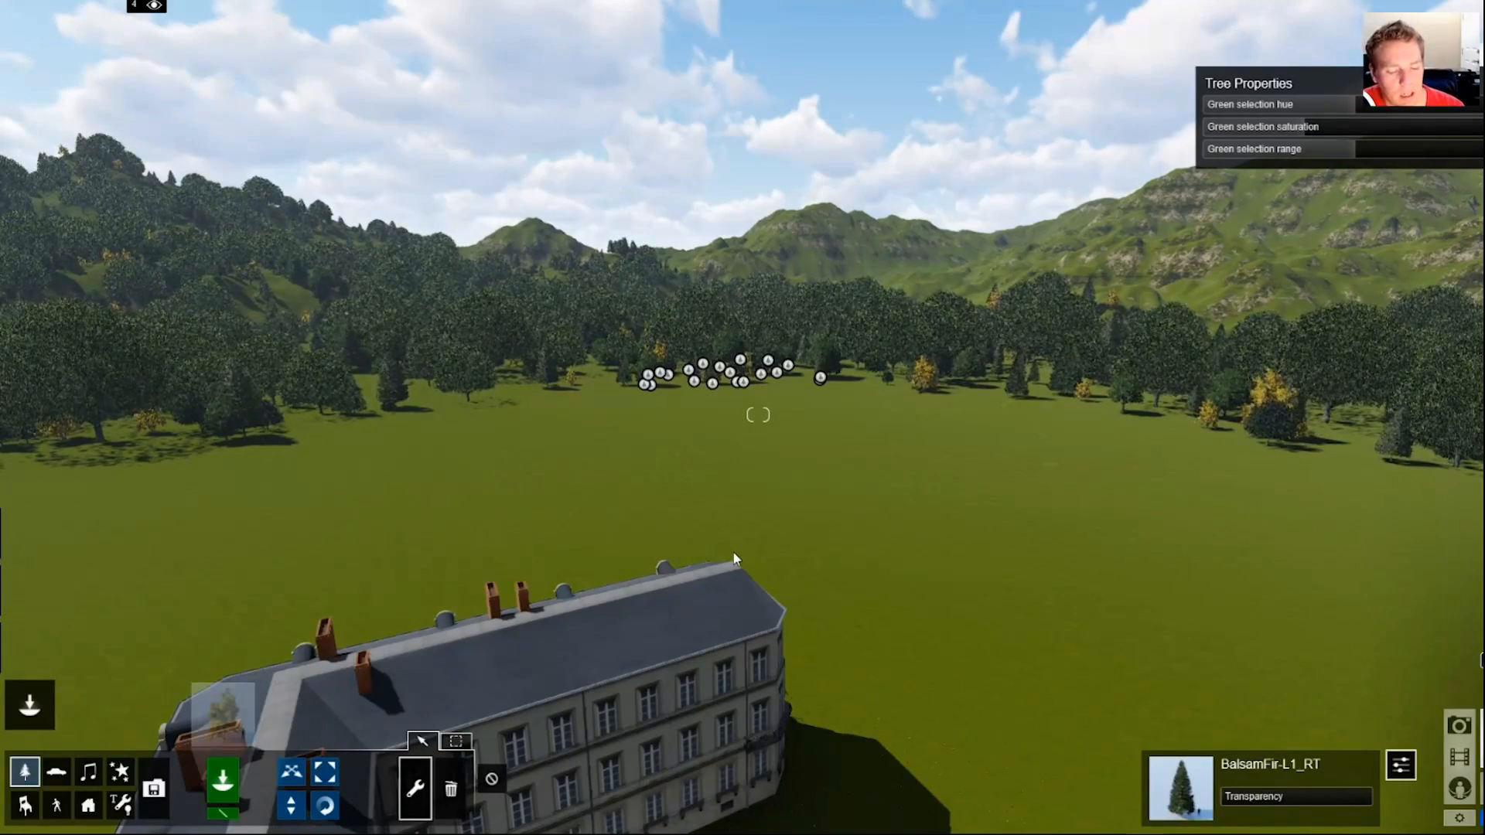
key("d")
key("q")
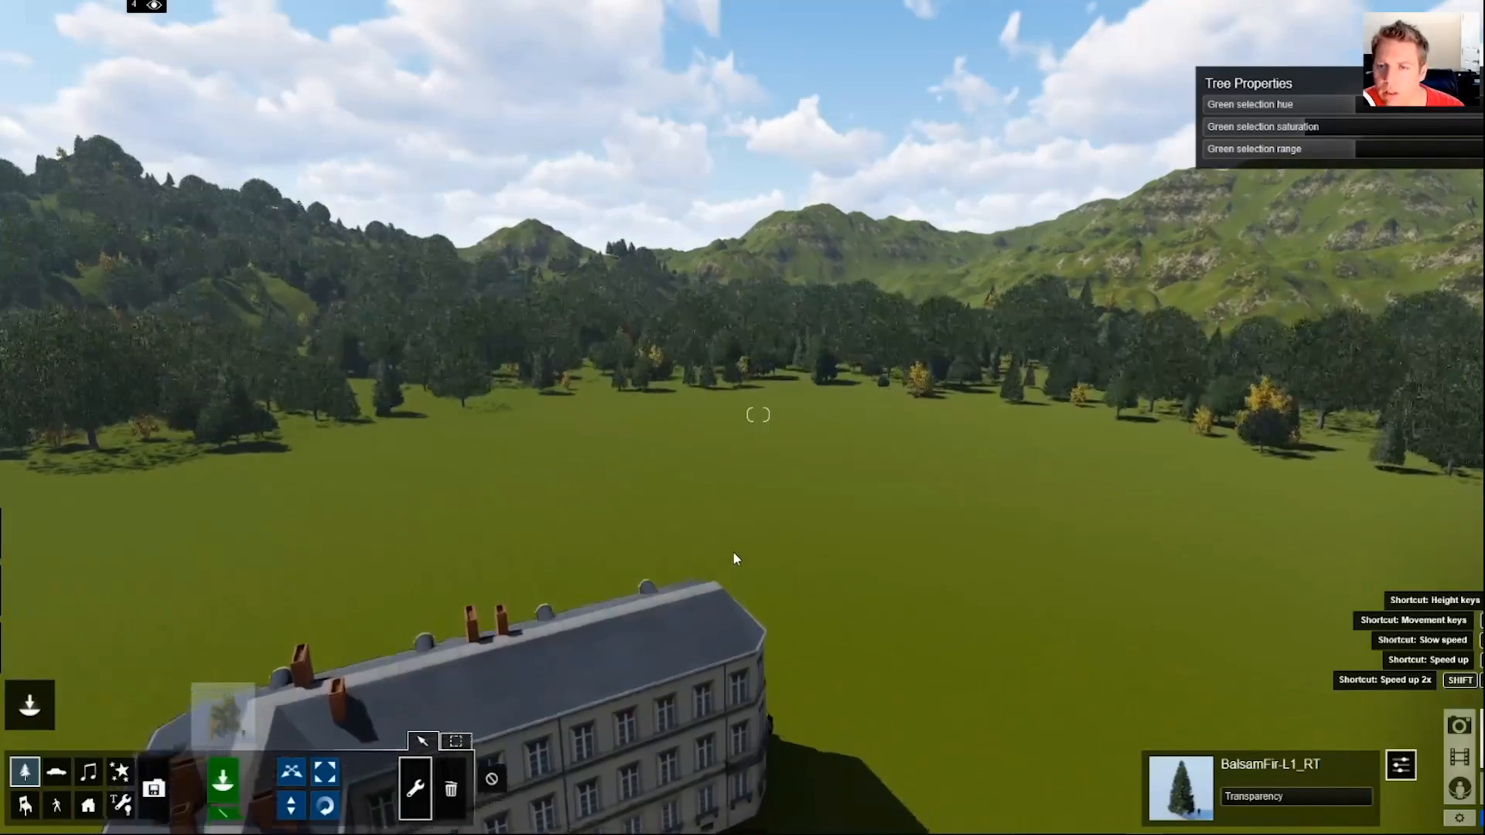
key("q")
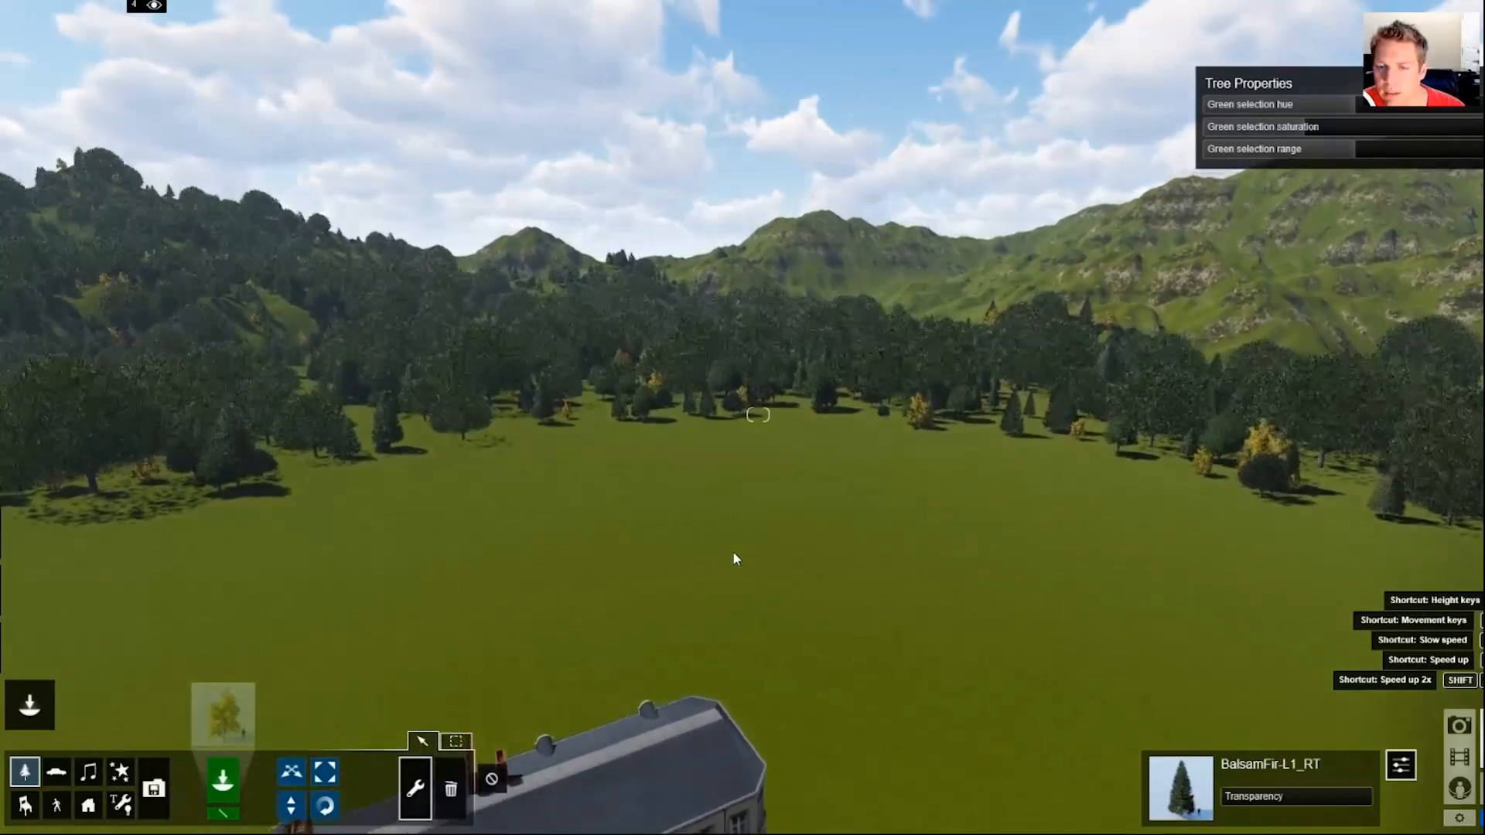
key("q")
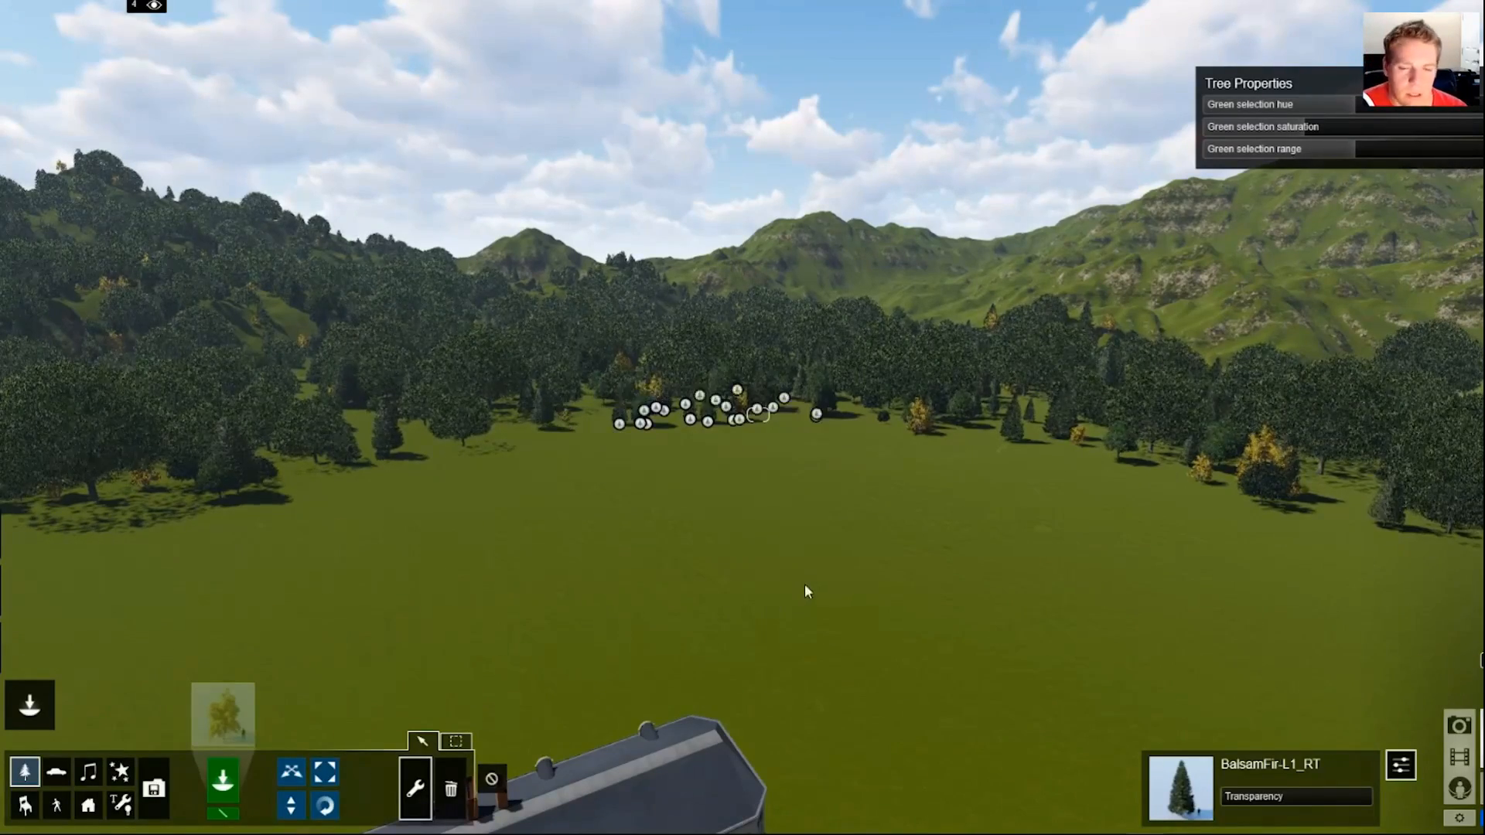
Examine the whole building and its clearing against the surrounding forest from farther back and at different heights
key("s")
right_click_drag(778, 614, 877, 627)
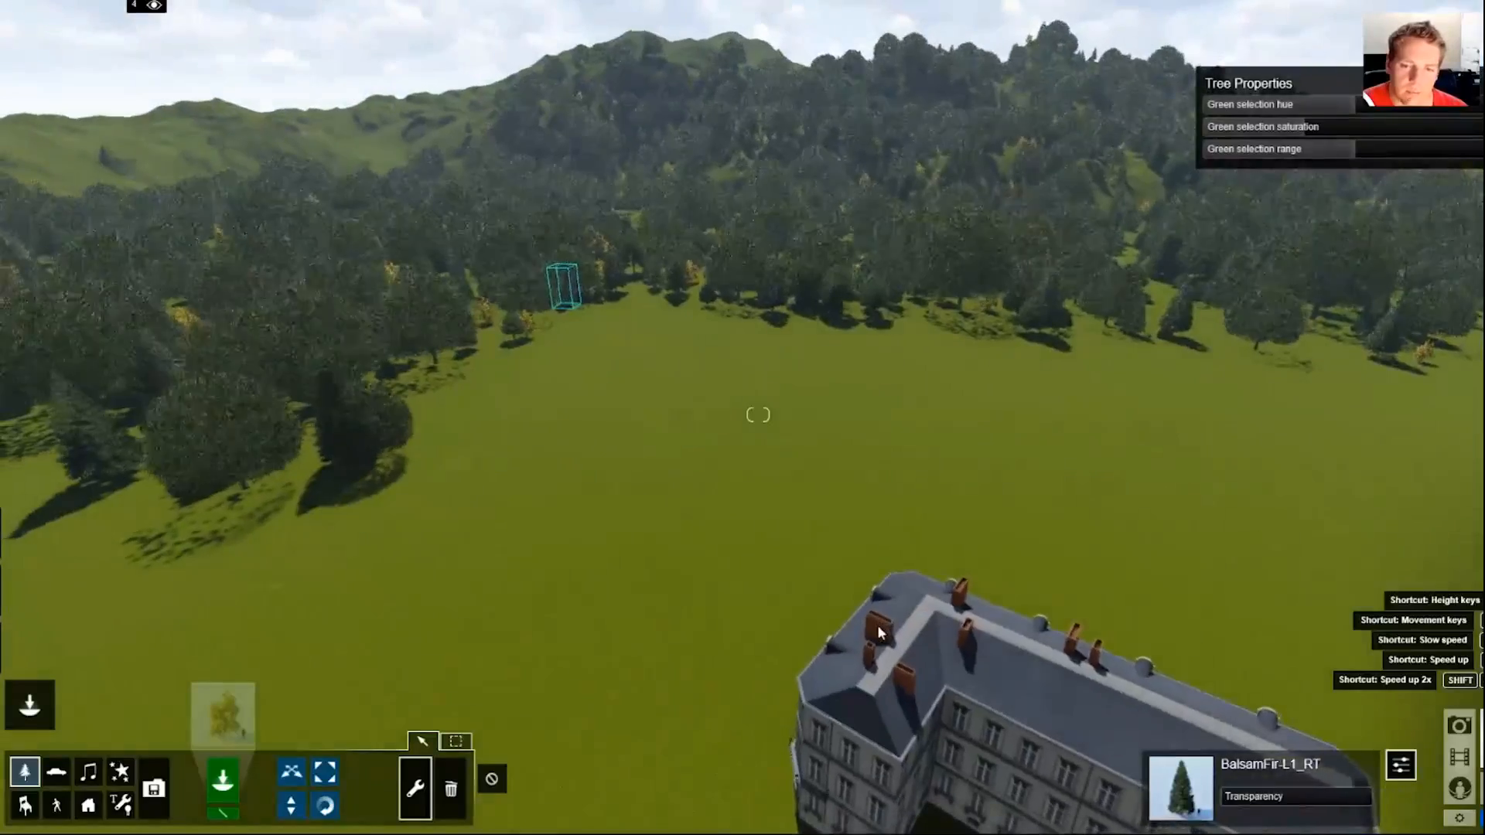
key("s")
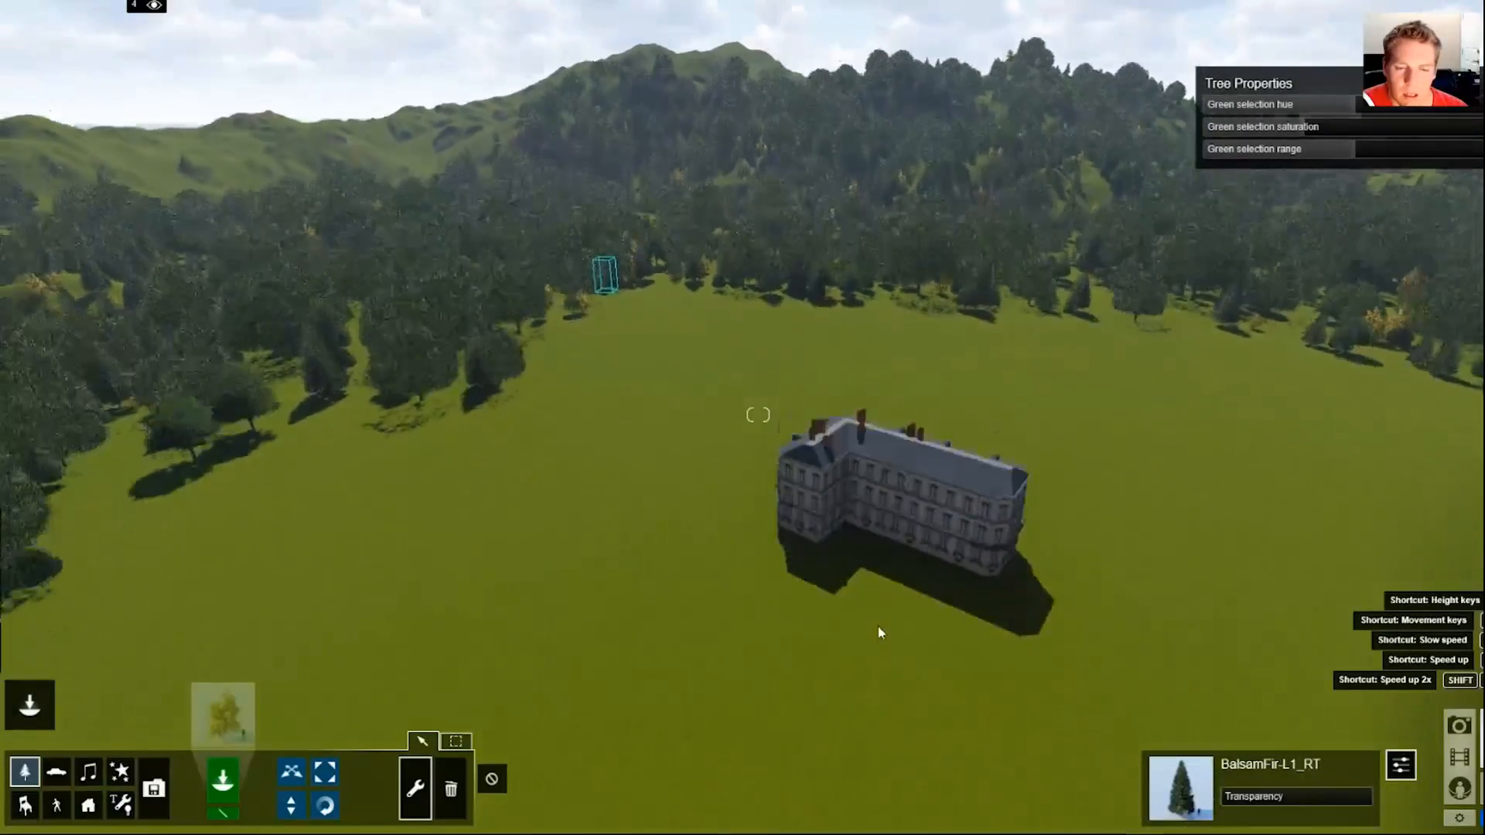
key("e")
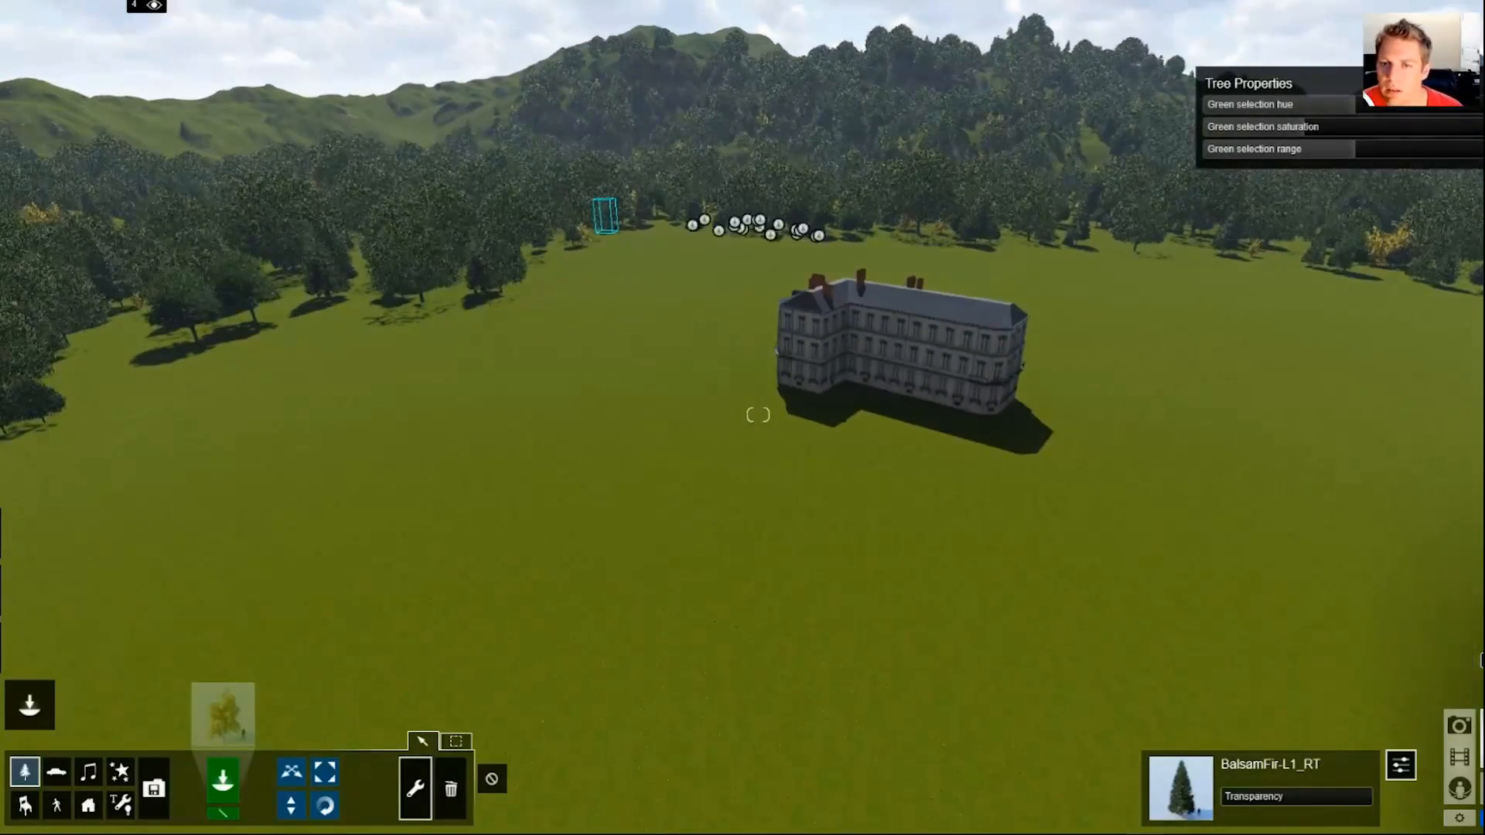
right_click_drag(758, 415, 755, 396)
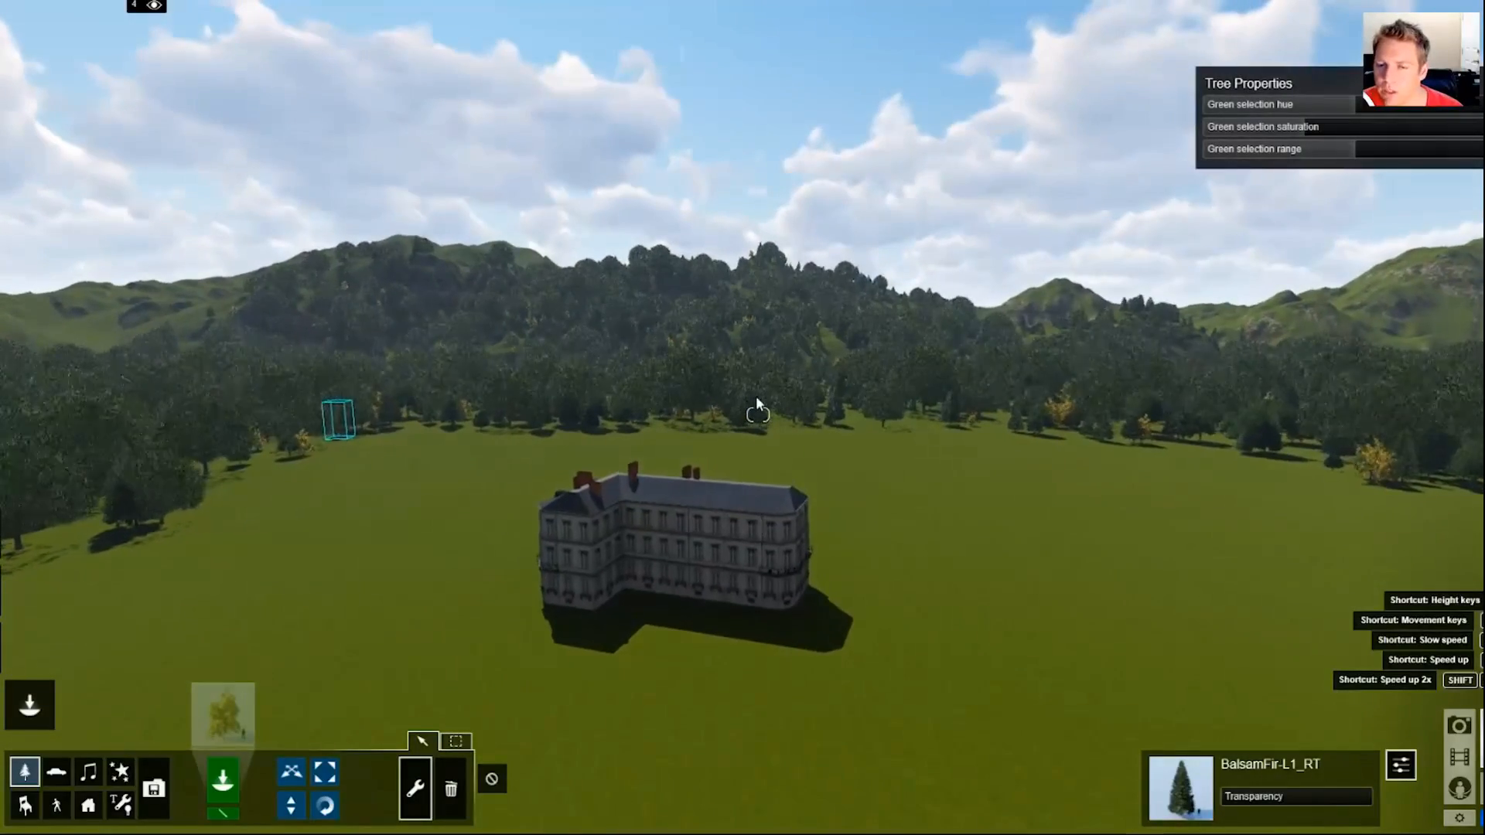
key("e")
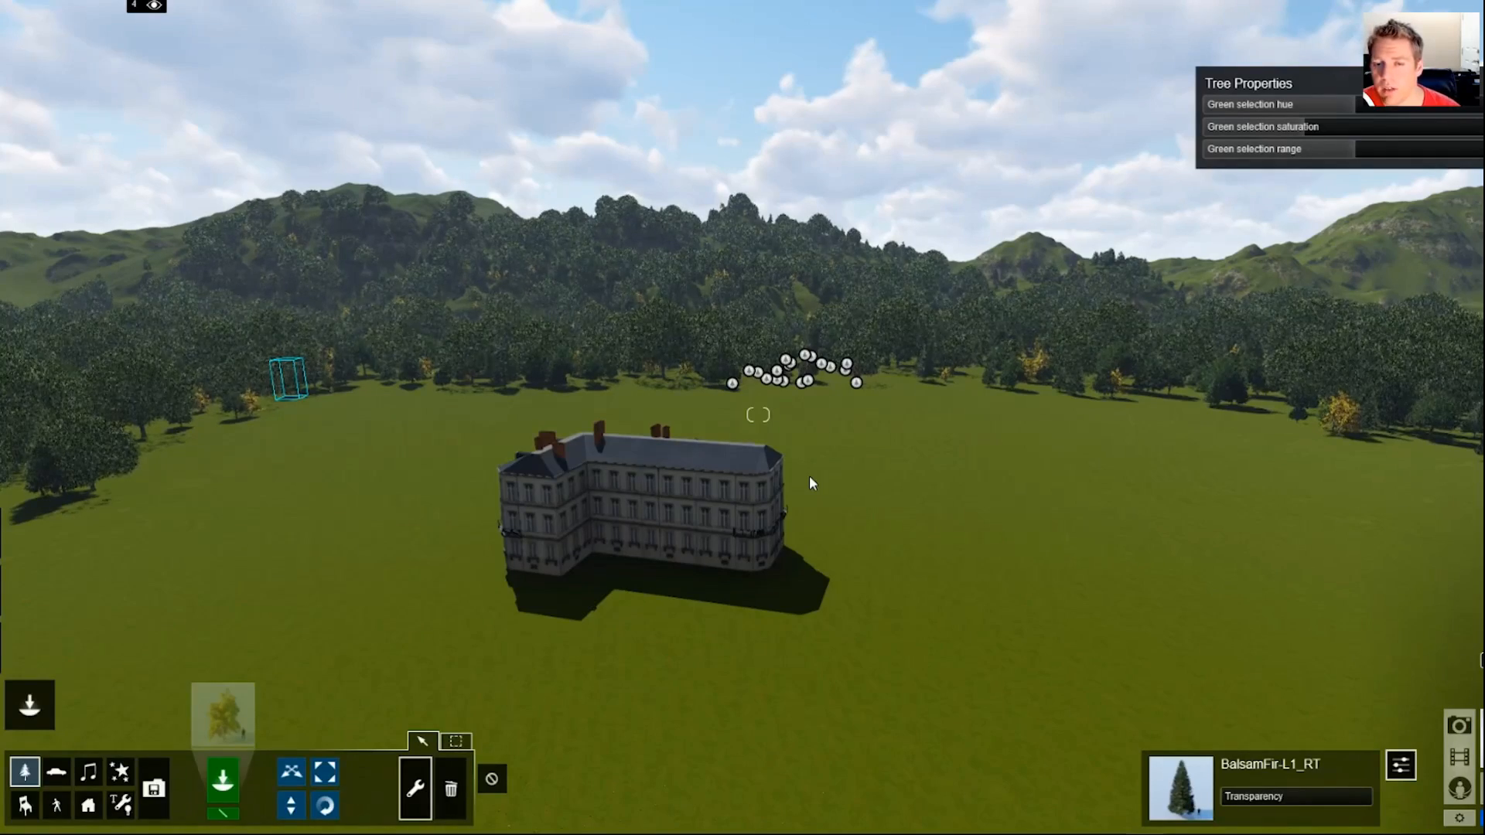
right_click_drag(809, 477, 728, 489)
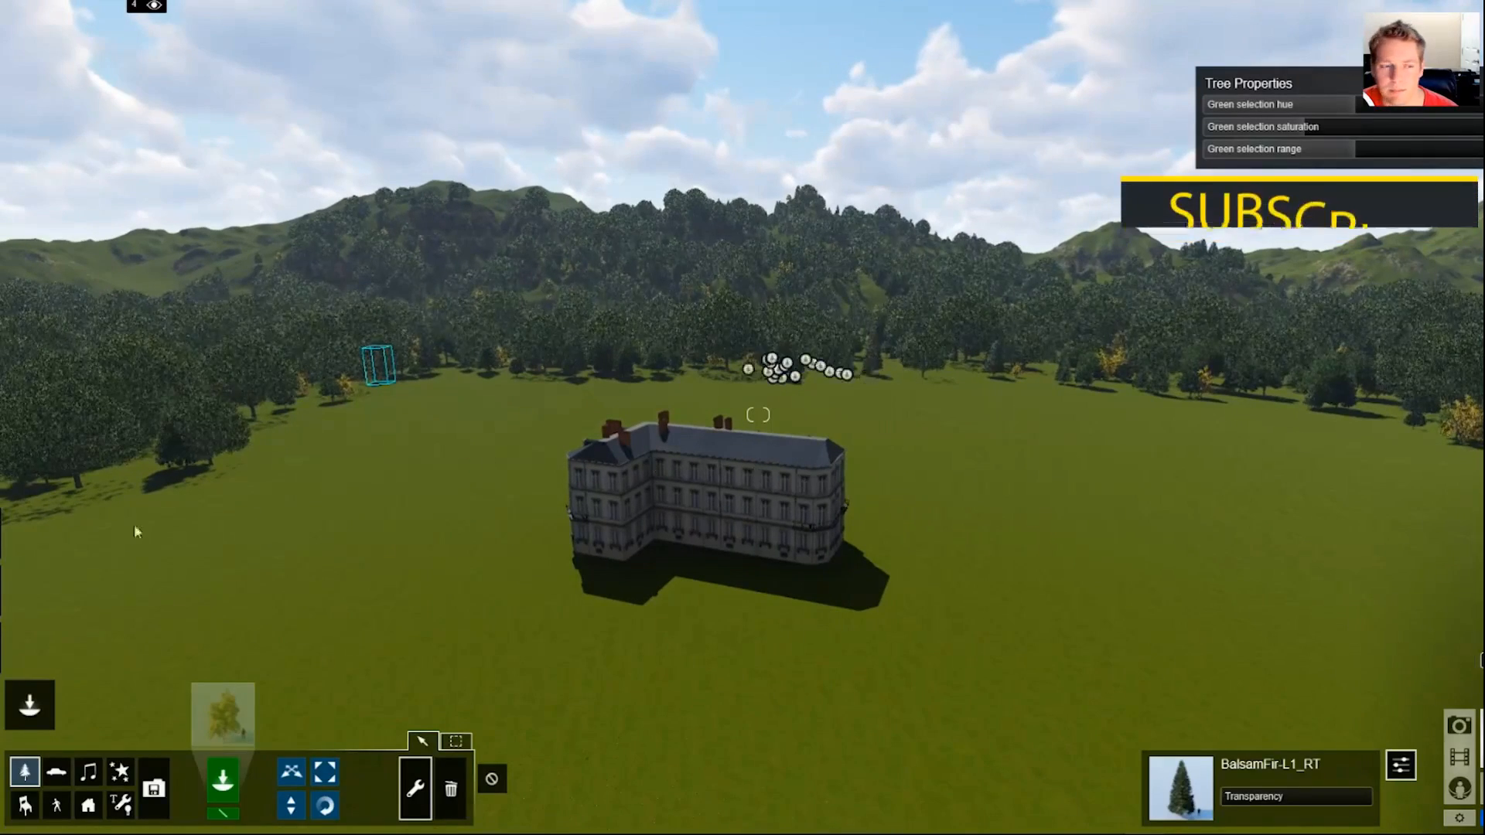
mouse_move(5, 591)
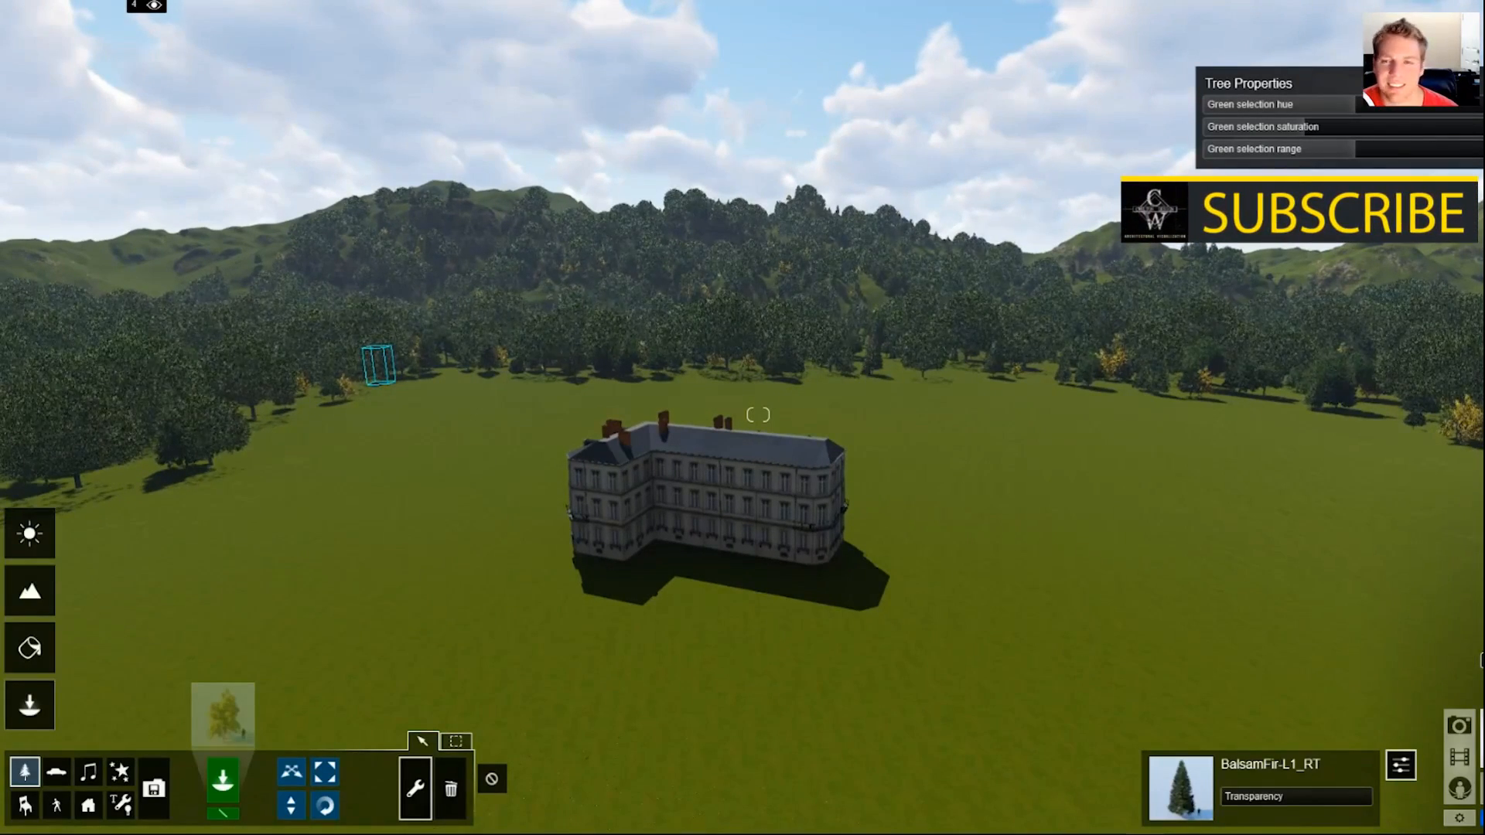